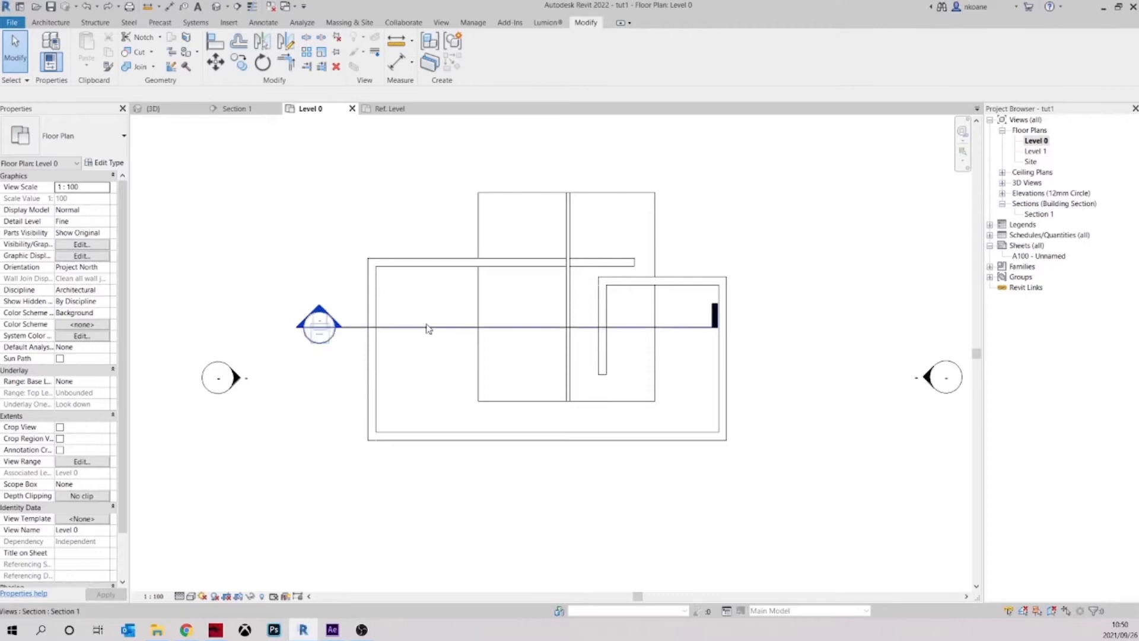
Open the Section 1 view from its section marker in the Level 0 floor plan
{"action": "middle_click_drag", "start_coordinate": [404, 324], "coordinate": [457, 340]}
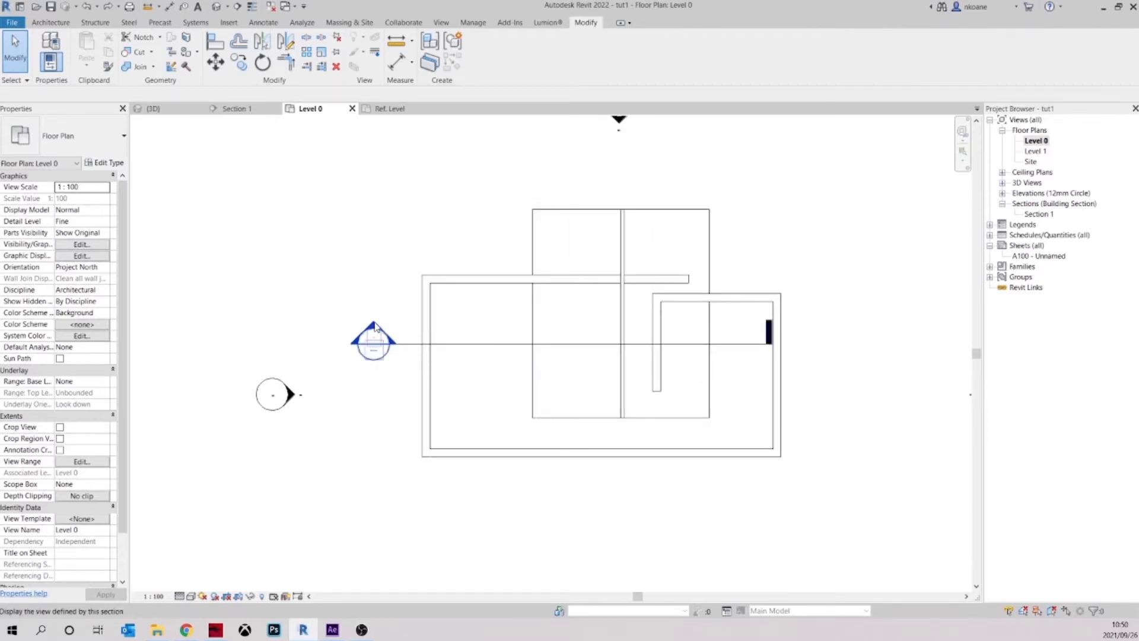
{"action": "double_click", "coordinate": [375, 329]}
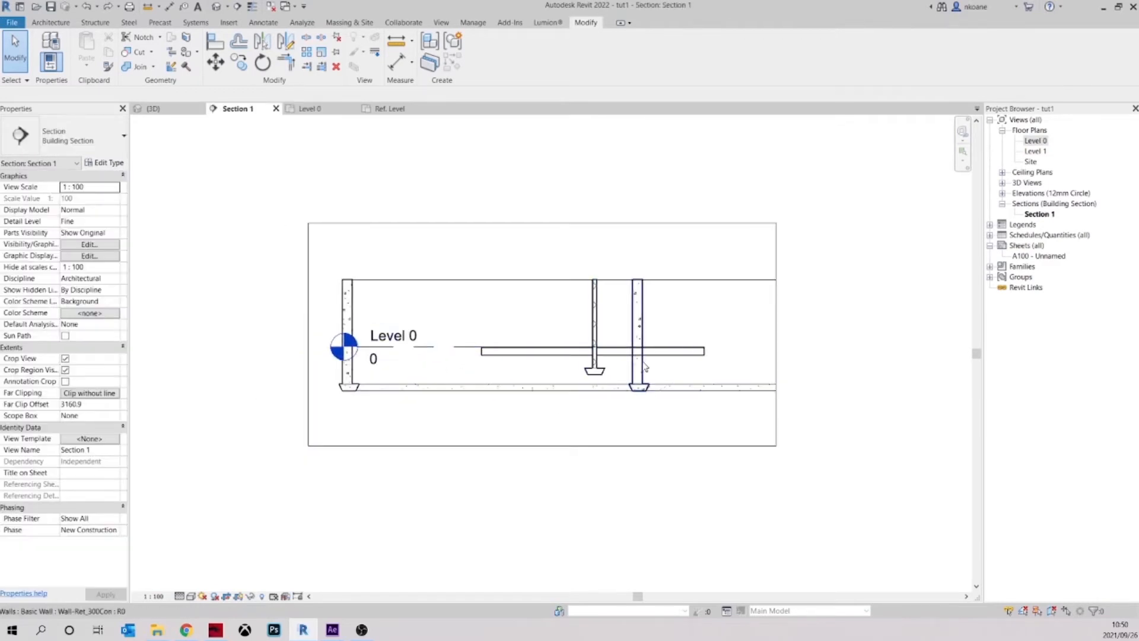
{"action": "scroll", "coordinate": [615, 368], "scroll_direction": "up", "scroll_amount": 1}
{"action": "scroll", "coordinate": [615, 368], "scroll_direction": "up", "scroll_amount": 2}
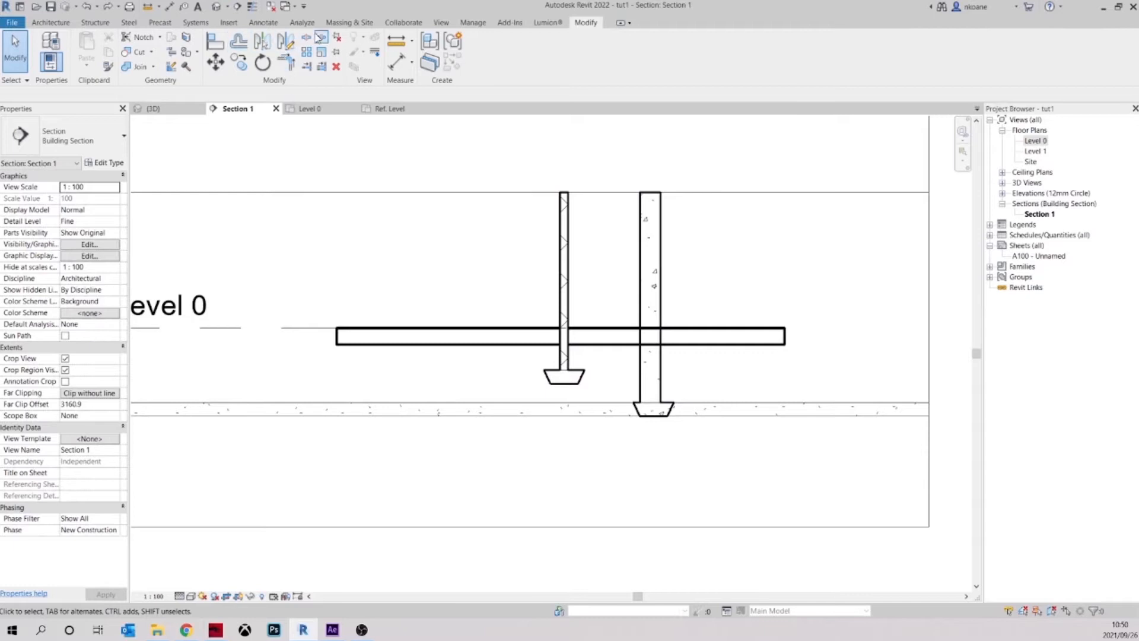
Create a callout around the lower part and footing of the thin interior wall, and open the callout view
{"action": "left_click", "coordinate": [449, 24]}
{"action": "left_click", "coordinate": [437, 53]}
{"action": "left_click", "coordinate": [525, 265]}
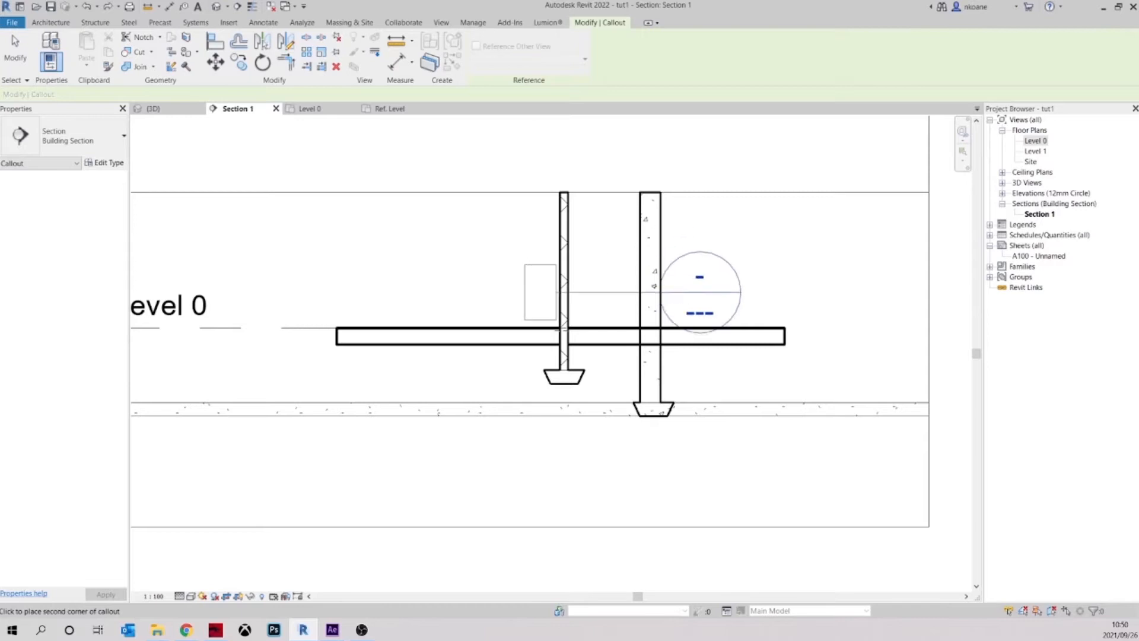
{"action": "left_click", "coordinate": [613, 409]}
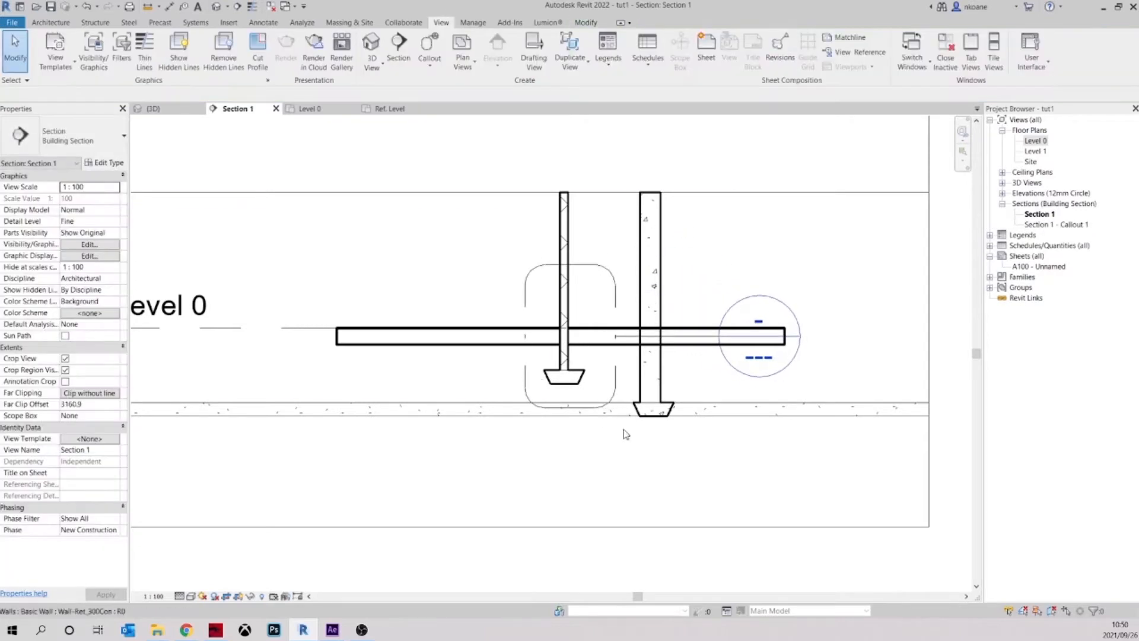
{"action": "double_click", "coordinate": [762, 342]}
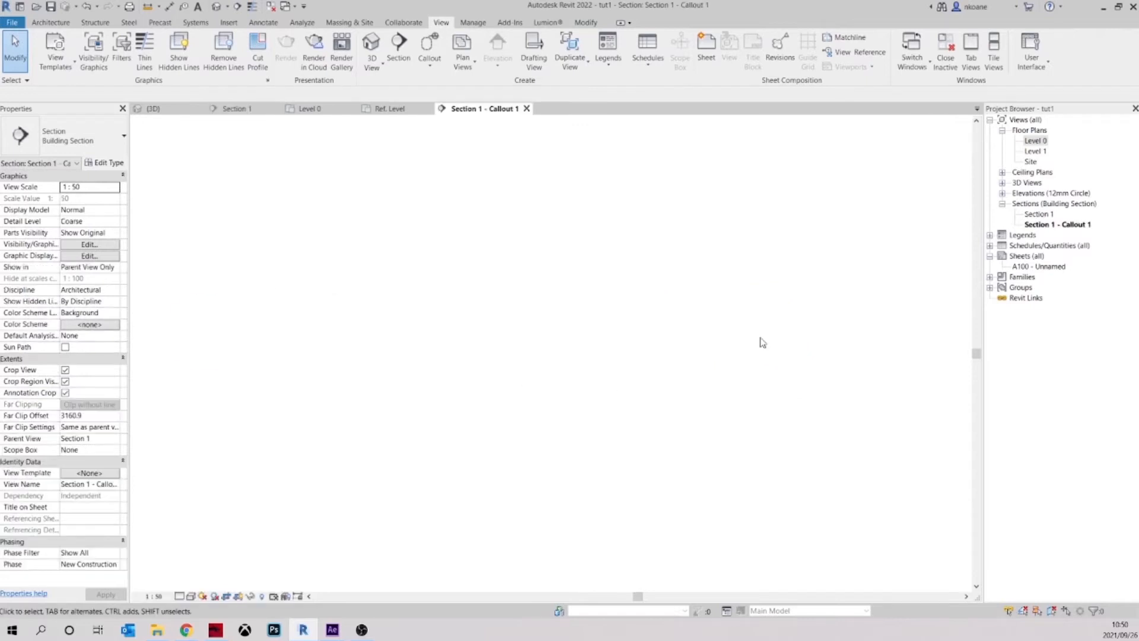
Adjust the callout's crop region to exclude the lower slab and extend it outward on both sides of the wall
{"action": "scroll", "coordinate": [456, 357], "scroll_direction": "down", "scroll_amount": 6}
{"action": "middle_click_drag", "start_coordinate": [456, 358], "coordinate": [442, 352]}
{"action": "scroll", "coordinate": [500, 344], "scroll_direction": "up", "scroll_amount": 5}
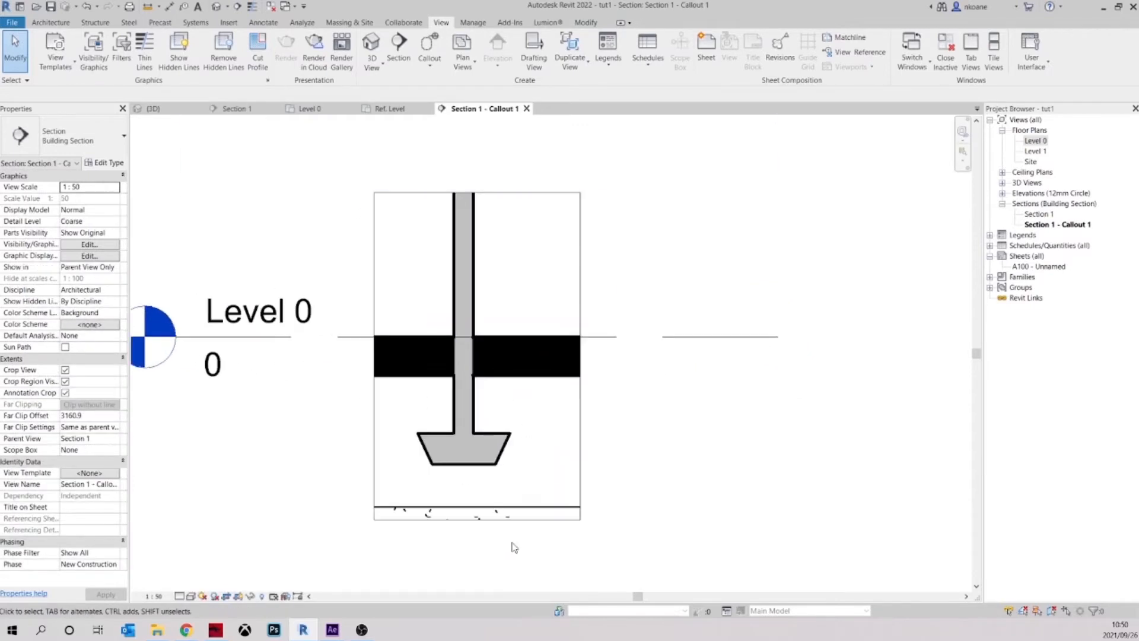
{"action": "left_click", "coordinate": [478, 520]}
{"action": "left_click_drag", "start_coordinate": [478, 511], "coordinate": [478, 504]}
{"action": "scroll", "coordinate": [419, 486], "scroll_direction": "down", "scroll_amount": 2}
{"action": "left_click_drag", "start_coordinate": [391, 392], "coordinate": [334, 389]}
{"action": "left_click_drag", "start_coordinate": [569, 391], "coordinate": [603, 390]}
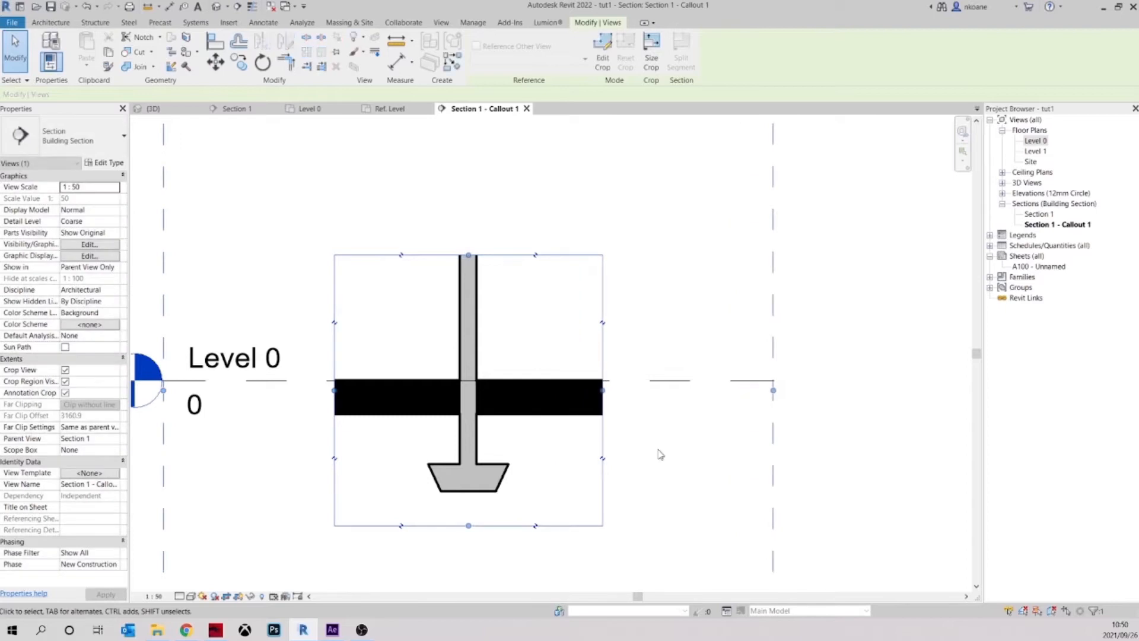
{"action": "left_click", "coordinate": [660, 454]}
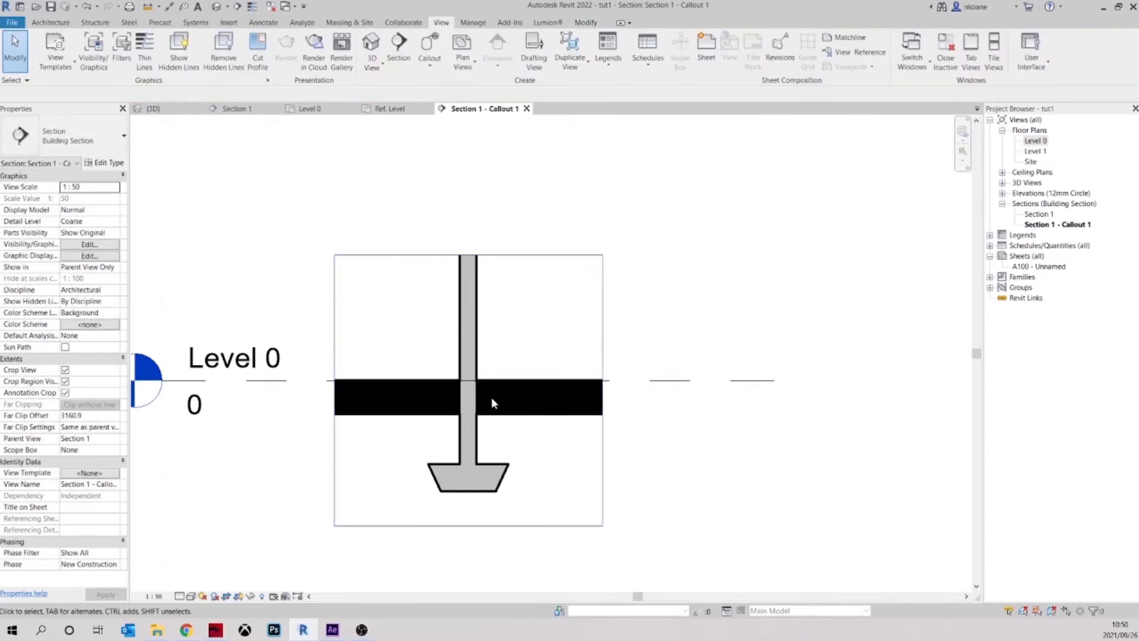
Raise the base of the interior wall so its footing meets the underside of the Level 0 floor slab
{"action": "left_click", "coordinate": [475, 445]}
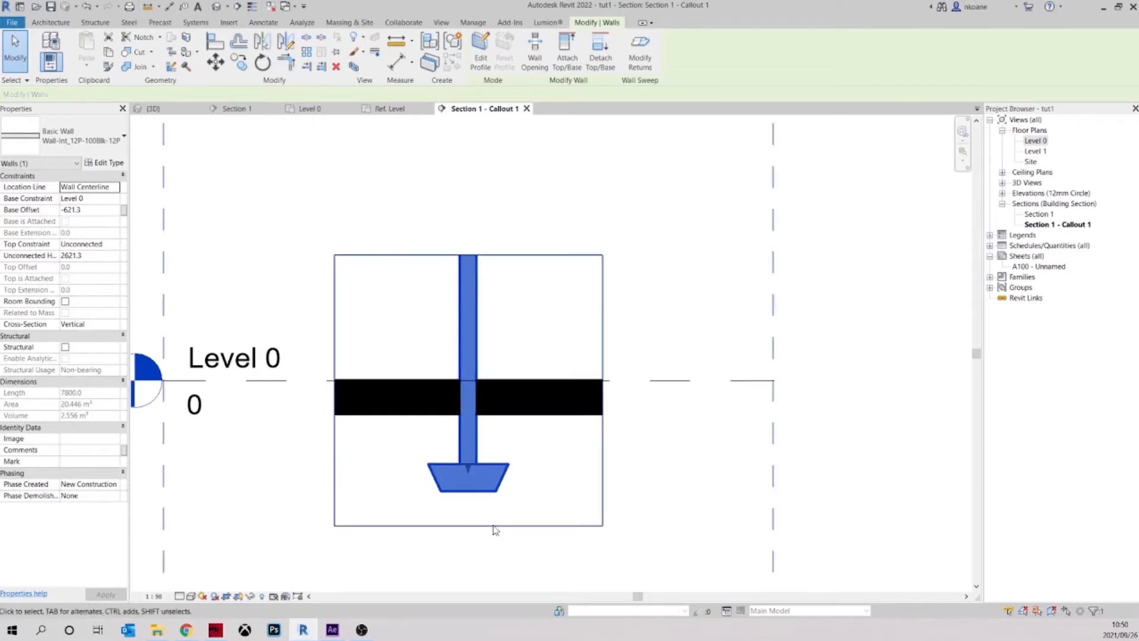
{"action": "left_click", "coordinate": [564, 458]}
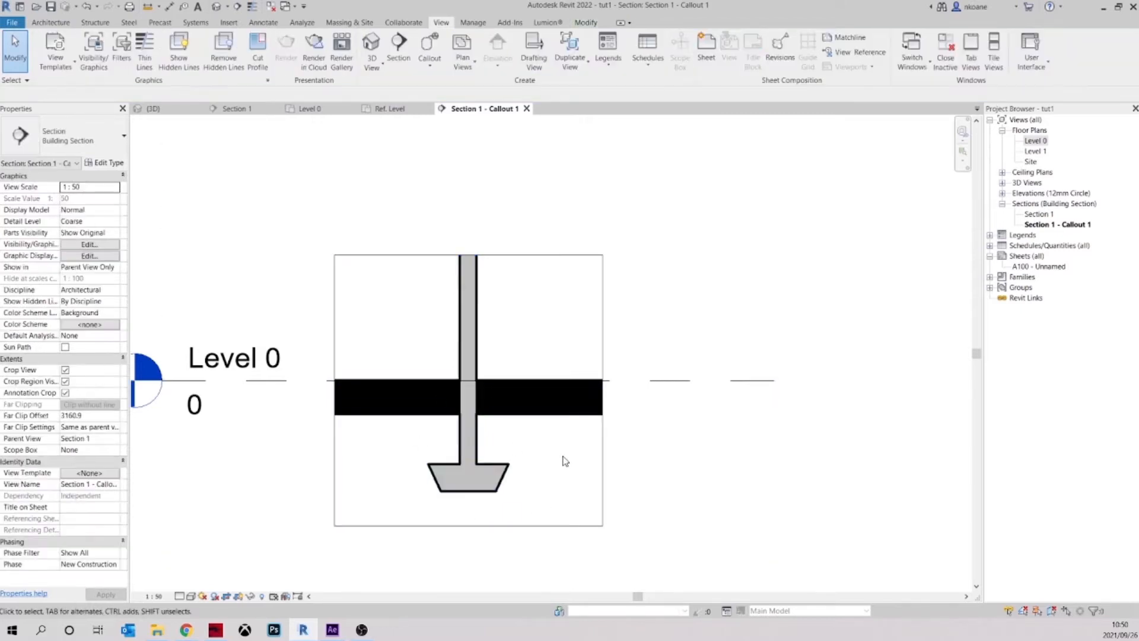
{"action": "left_click", "coordinate": [475, 450]}
{"action": "left_click_drag", "start_coordinate": [469, 472], "coordinate": [470, 418]}
{"action": "left_click", "coordinate": [536, 458]}
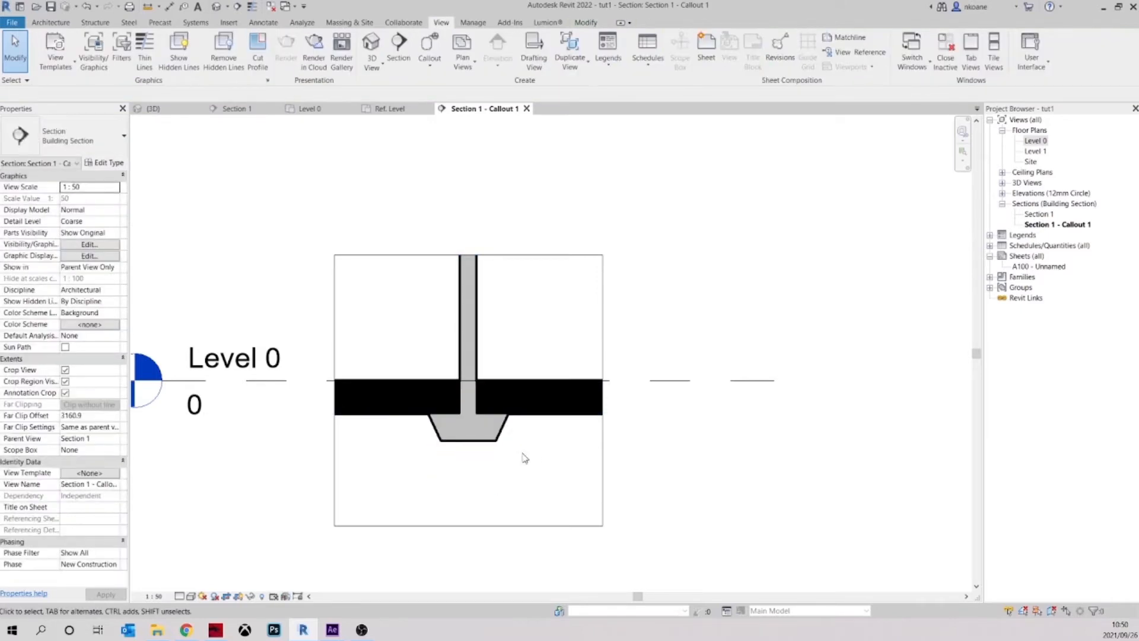
Set the callout view's detail level to Fine and its scale to 1:20
{"action": "middle_click_drag", "start_coordinate": [521, 457], "coordinate": [521, 481]}
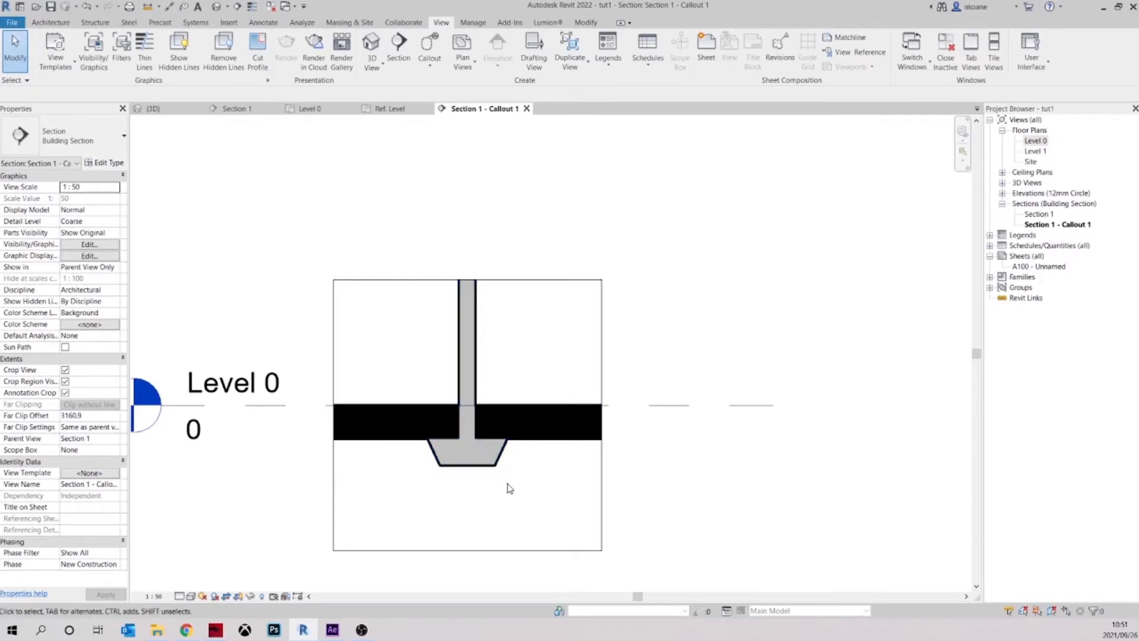
{"action": "middle_click_drag", "start_coordinate": [529, 340], "coordinate": [564, 409]}
{"action": "middle_click_drag", "start_coordinate": [331, 514], "coordinate": [343, 423]}
{"action": "left_click", "coordinate": [179, 596]}
{"action": "left_click", "coordinate": [195, 585]}
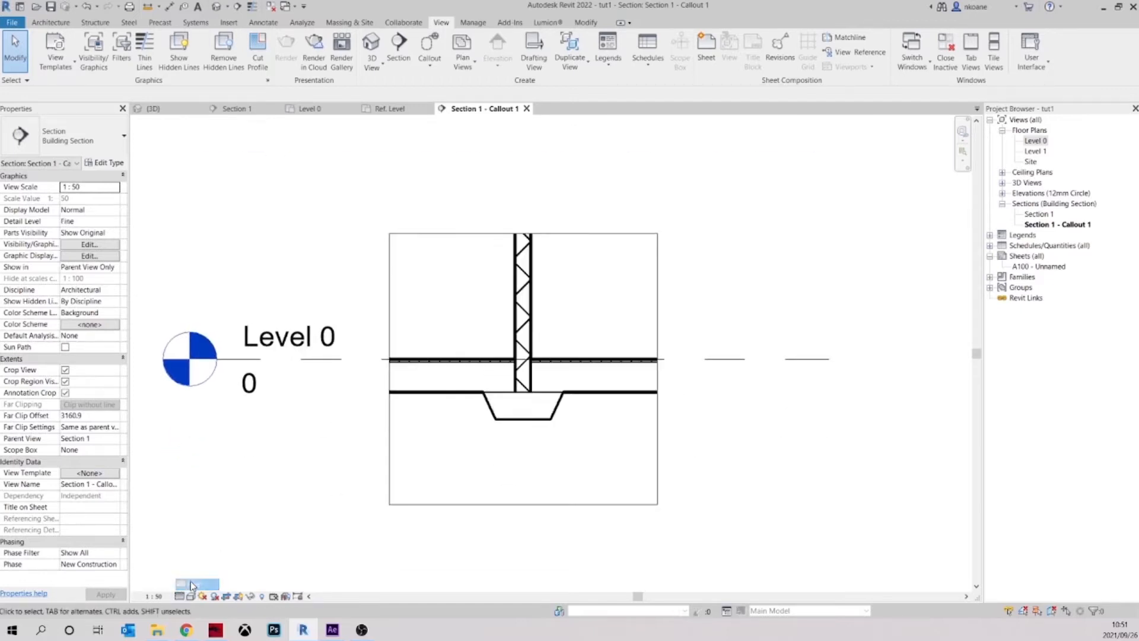
{"action": "left_click", "coordinate": [153, 596]}
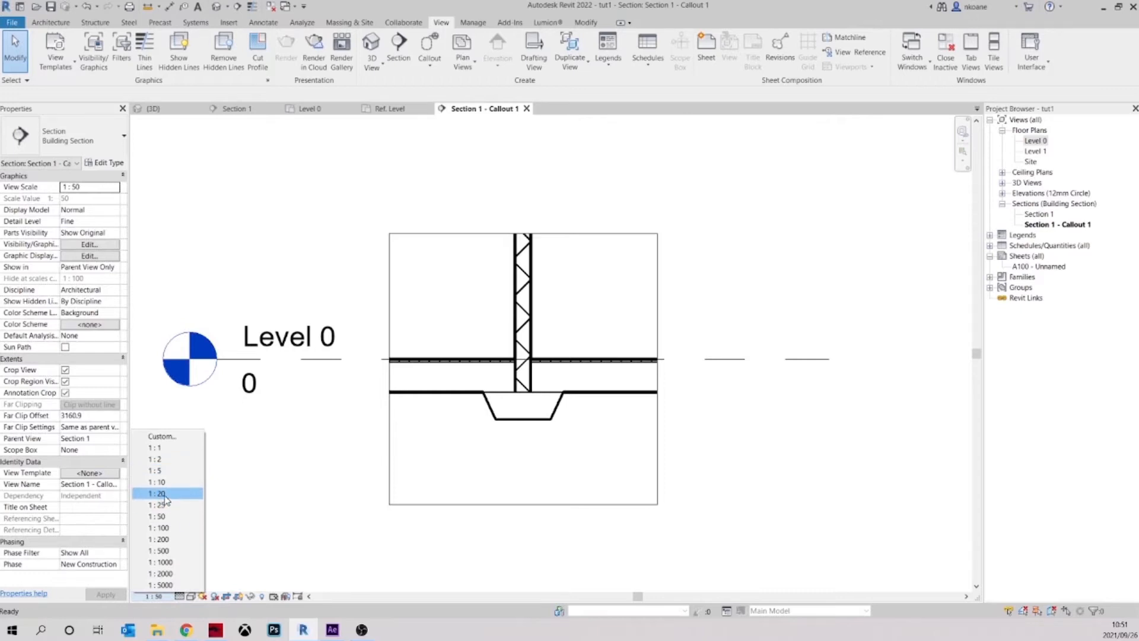
{"action": "left_click", "coordinate": [161, 494]}
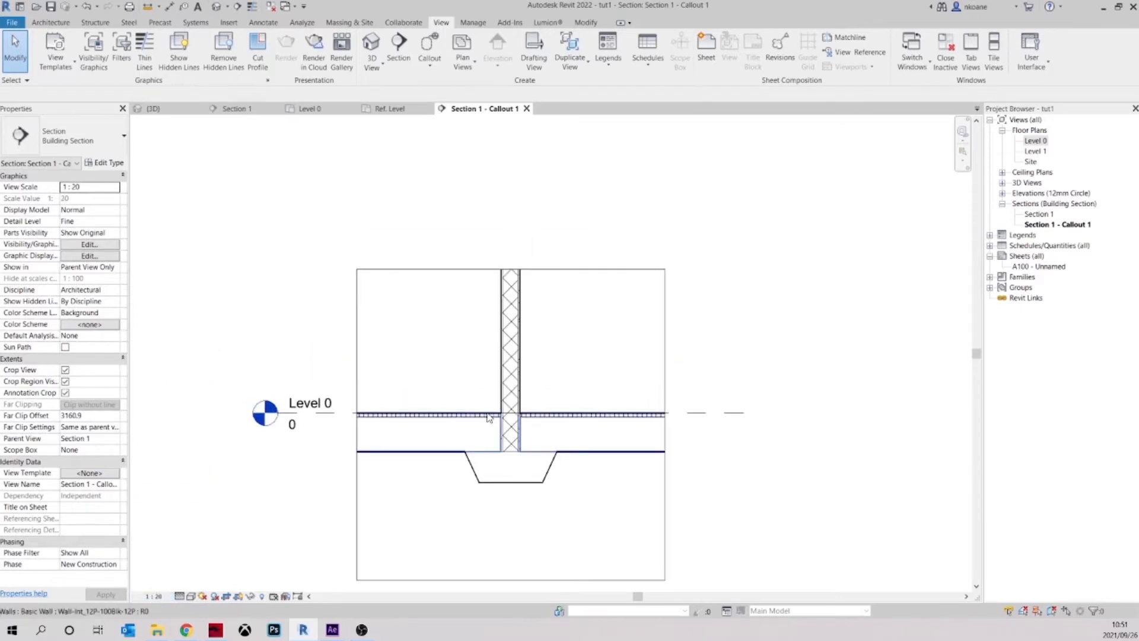
{"action": "scroll", "coordinate": [533, 421], "scroll_direction": "up", "scroll_amount": 3}
{"action": "middle_click_drag", "start_coordinate": [634, 288], "coordinate": [629, 337]}
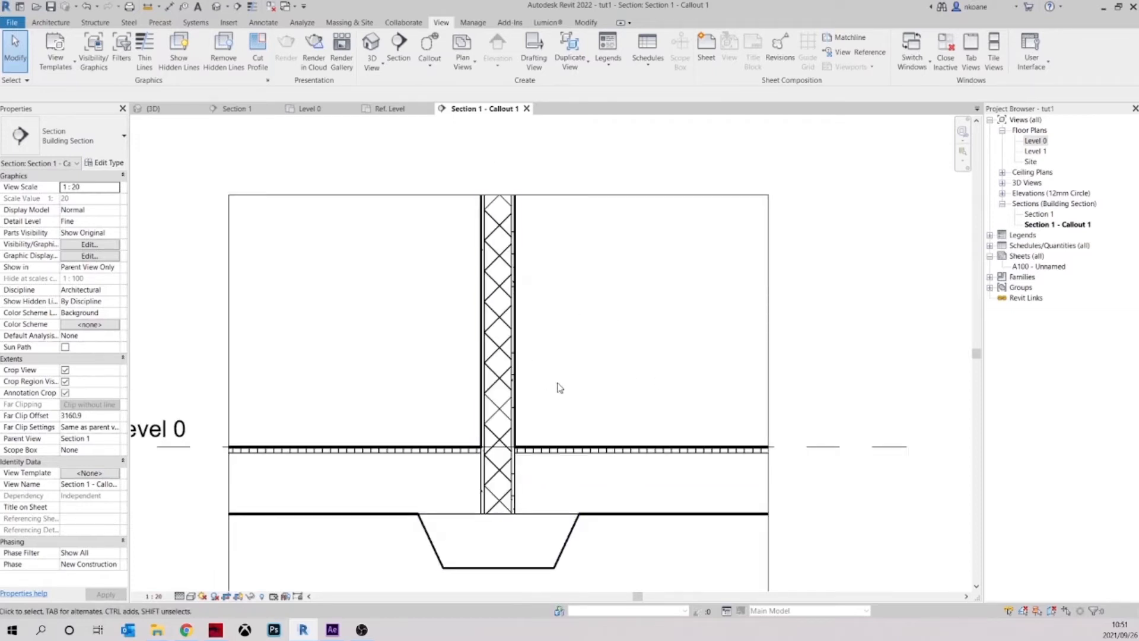
{"action": "middle_click_drag", "start_coordinate": [559, 386], "coordinate": [566, 357]}
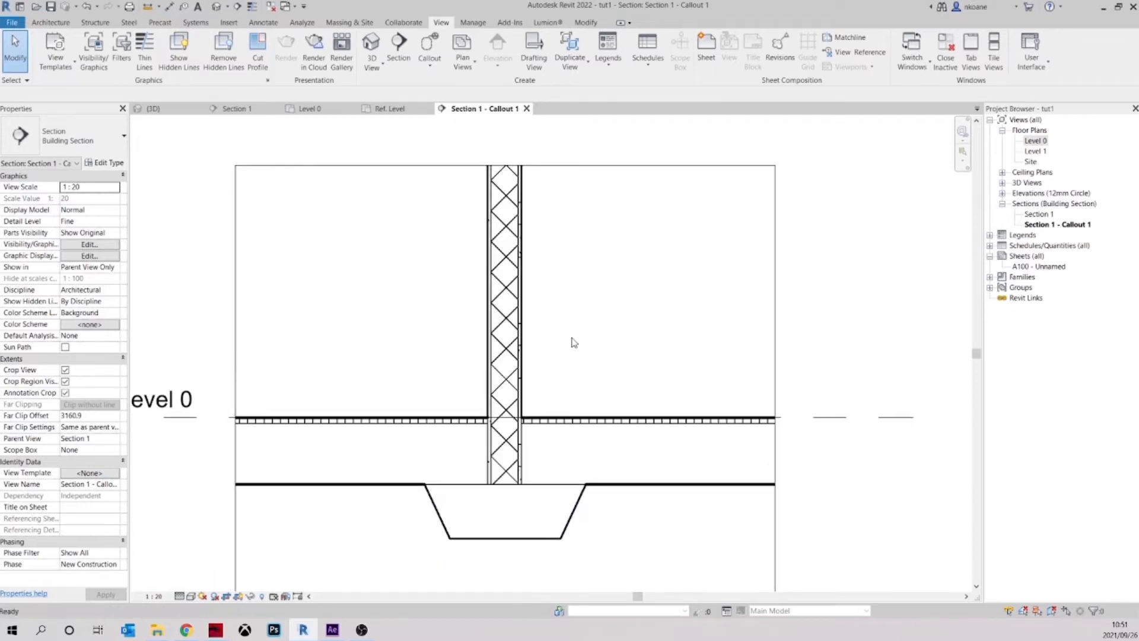
{"action": "left_click", "coordinate": [516, 350]}
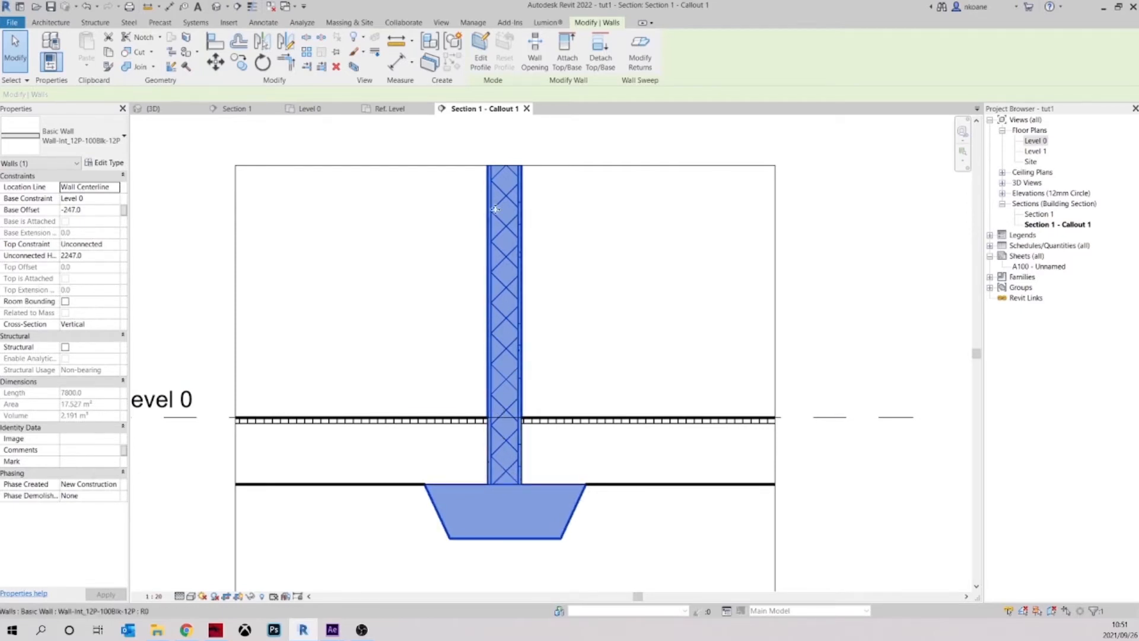
{"action": "left_click", "coordinate": [576, 320]}
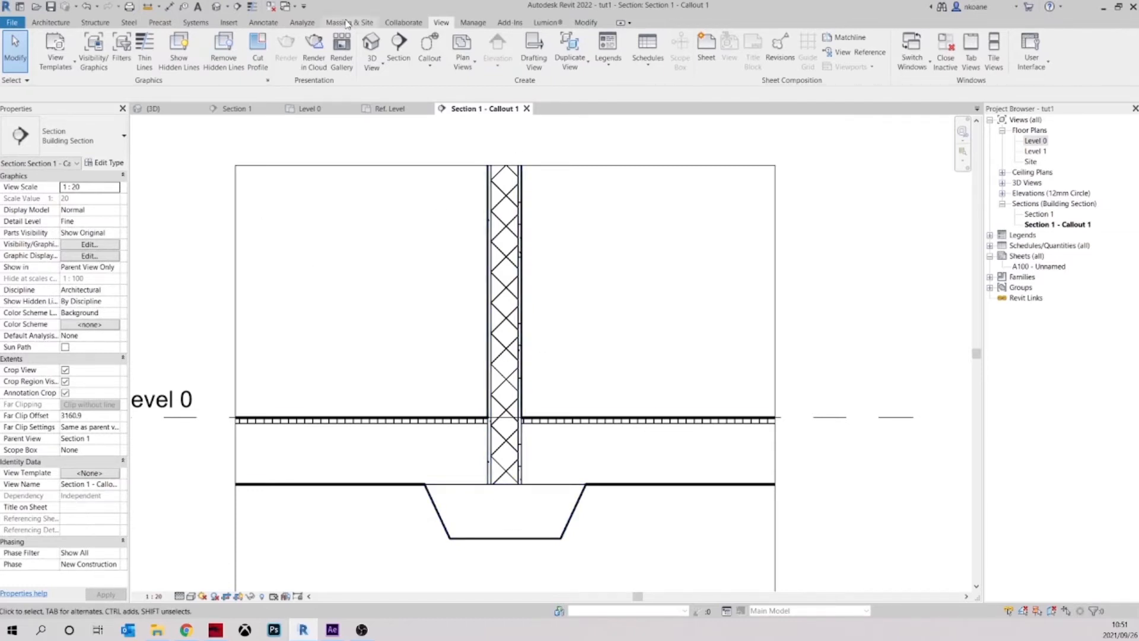
Set the surface foreground pattern of the Concrete Masonry Units material in the interior wall type's structure layer to no pattern
{"action": "left_click", "coordinate": [495, 191]}
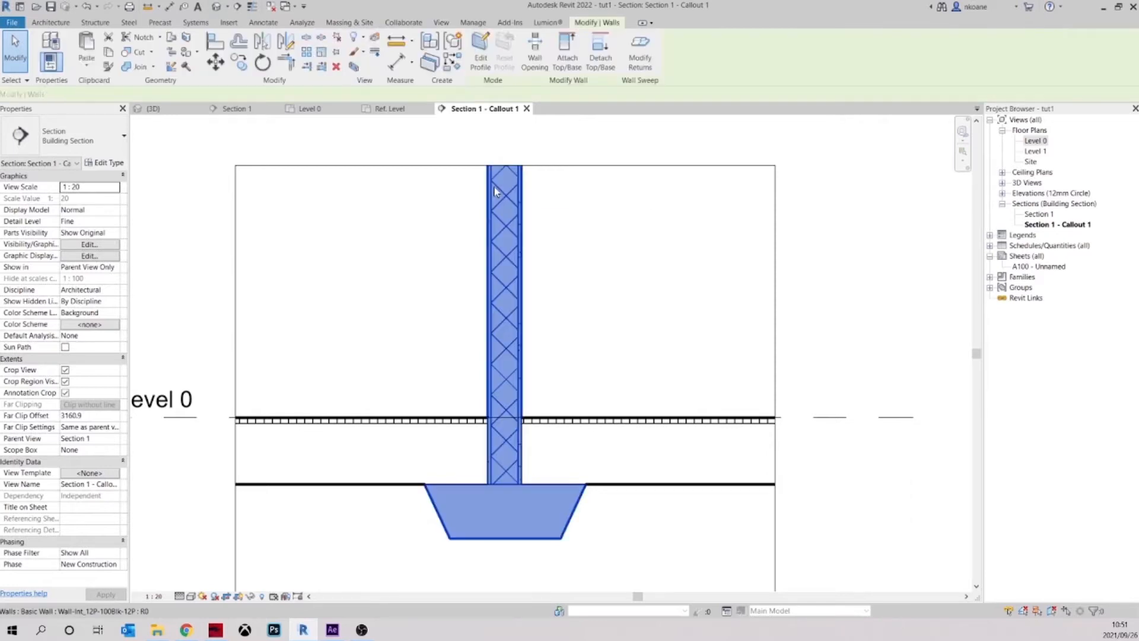
{"action": "left_click", "coordinate": [120, 164]}
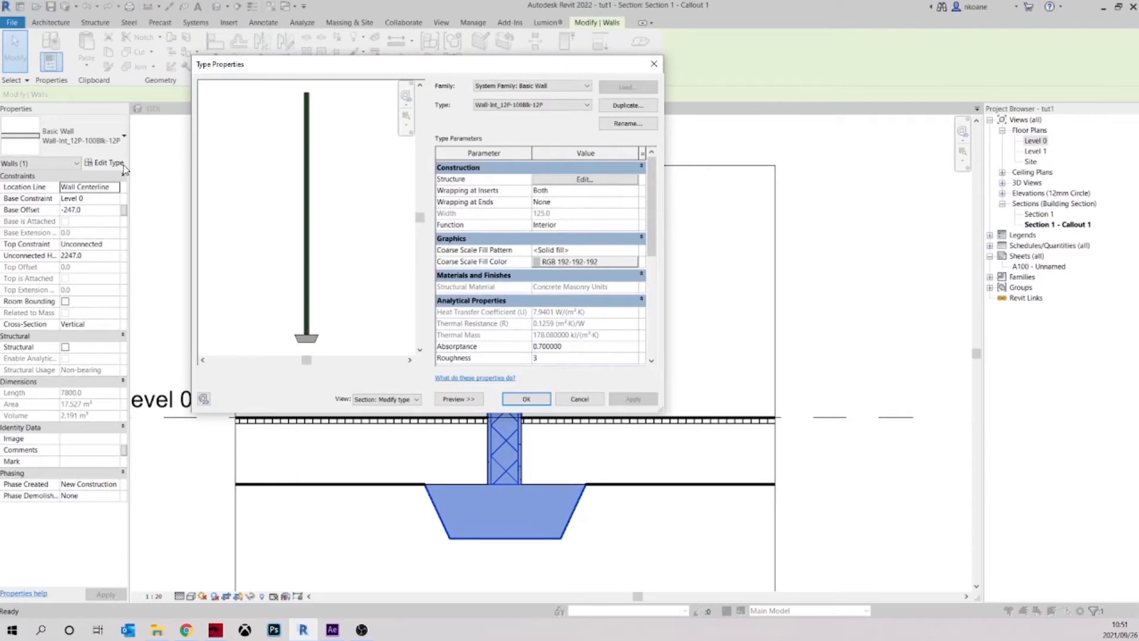
{"action": "left_click", "coordinate": [585, 179]}
{"action": "left_click", "coordinate": [515, 199]}
{"action": "left_click", "coordinate": [518, 198]}
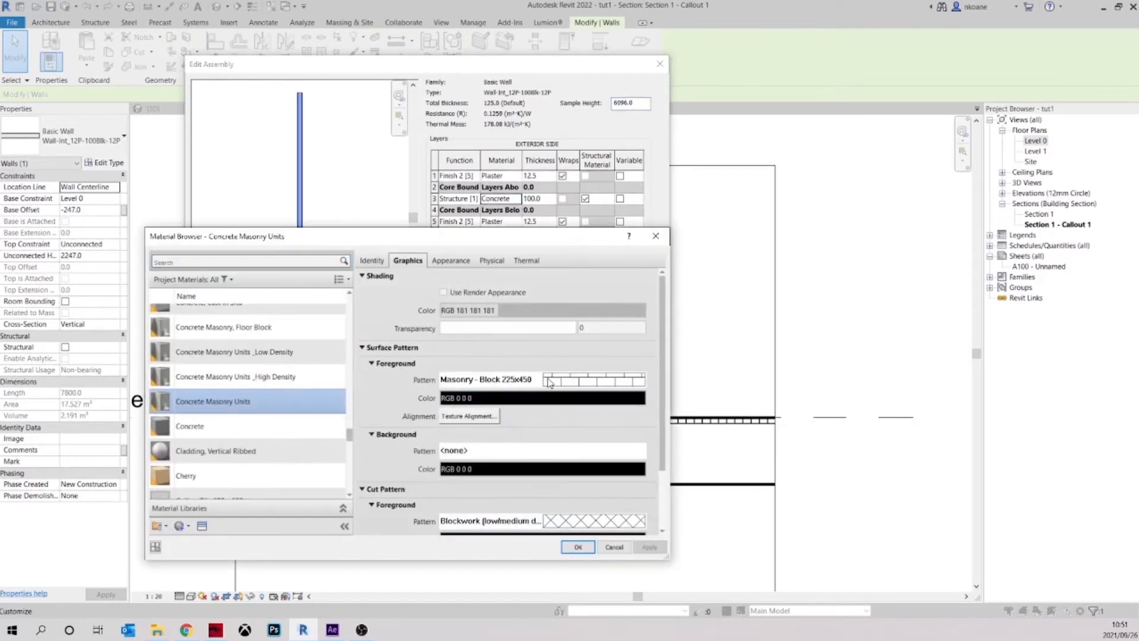
{"action": "left_click", "coordinate": [550, 383]}
{"action": "scroll", "coordinate": [430, 359], "scroll_direction": "up", "scroll_amount": 1}
{"action": "left_click", "coordinate": [423, 358]}
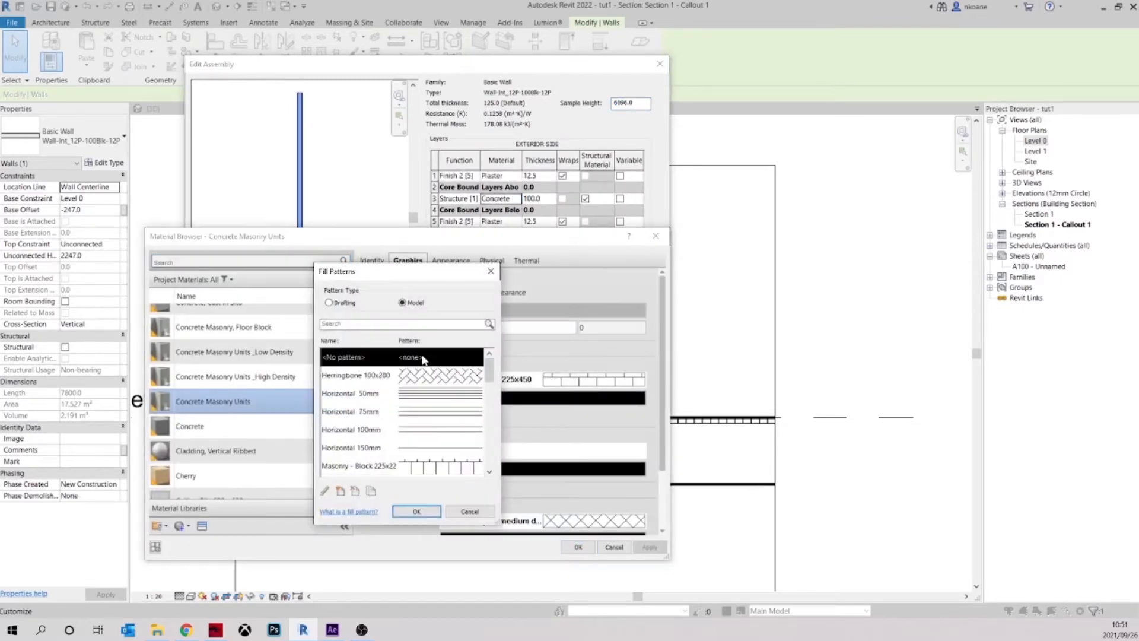
{"action": "left_click", "coordinate": [416, 511]}
Set the Concrete Masonry Units material's cut foreground pattern to no pattern and apply the changes to the wall type
{"action": "left_click", "coordinate": [585, 522]}
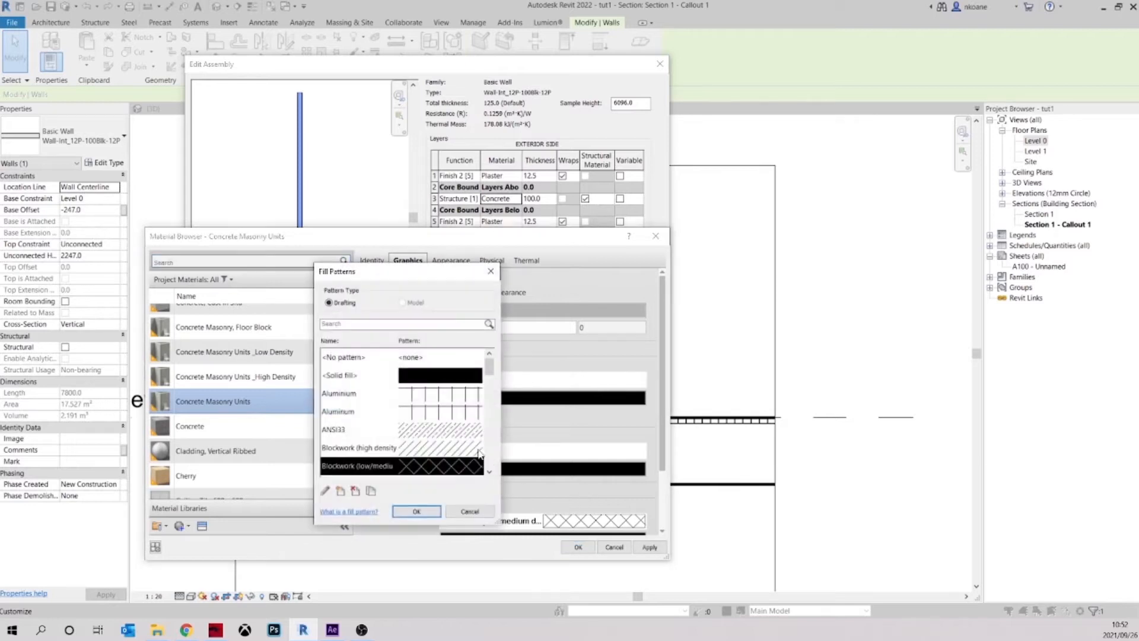
{"action": "left_click", "coordinate": [426, 363]}
{"action": "left_click", "coordinate": [415, 510]}
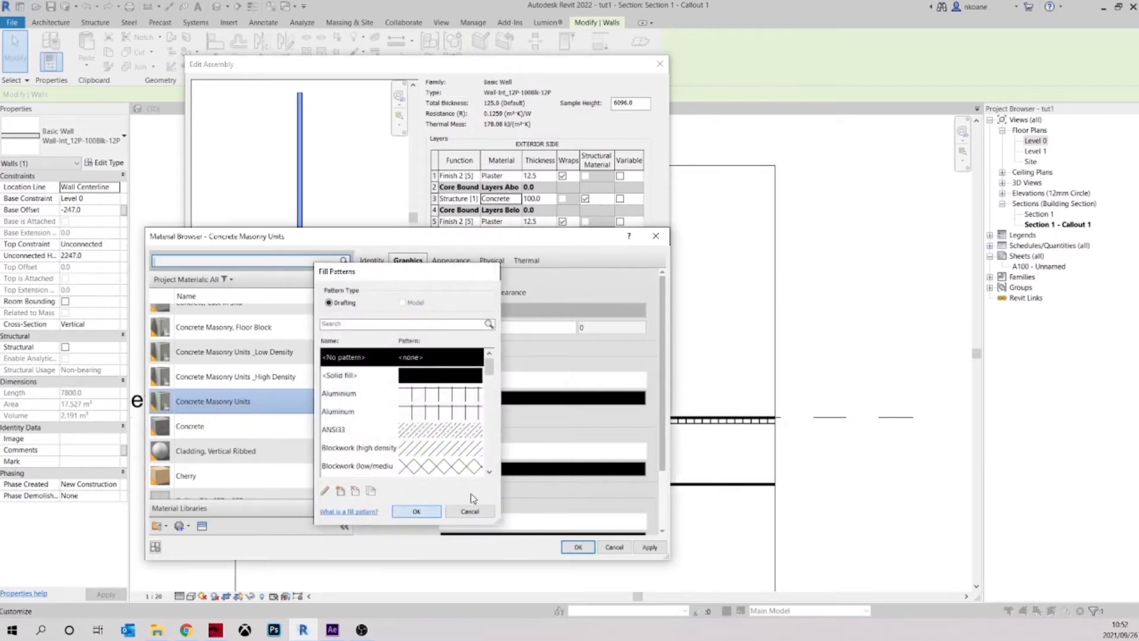
{"action": "scroll", "coordinate": [582, 472], "scroll_direction": "down", "scroll_amount": 2}
{"action": "scroll", "coordinate": [582, 472], "scroll_direction": "up", "scroll_amount": 2}
{"action": "scroll", "coordinate": [581, 471], "scroll_direction": "down", "scroll_amount": 2}
{"action": "left_click", "coordinate": [578, 548]}
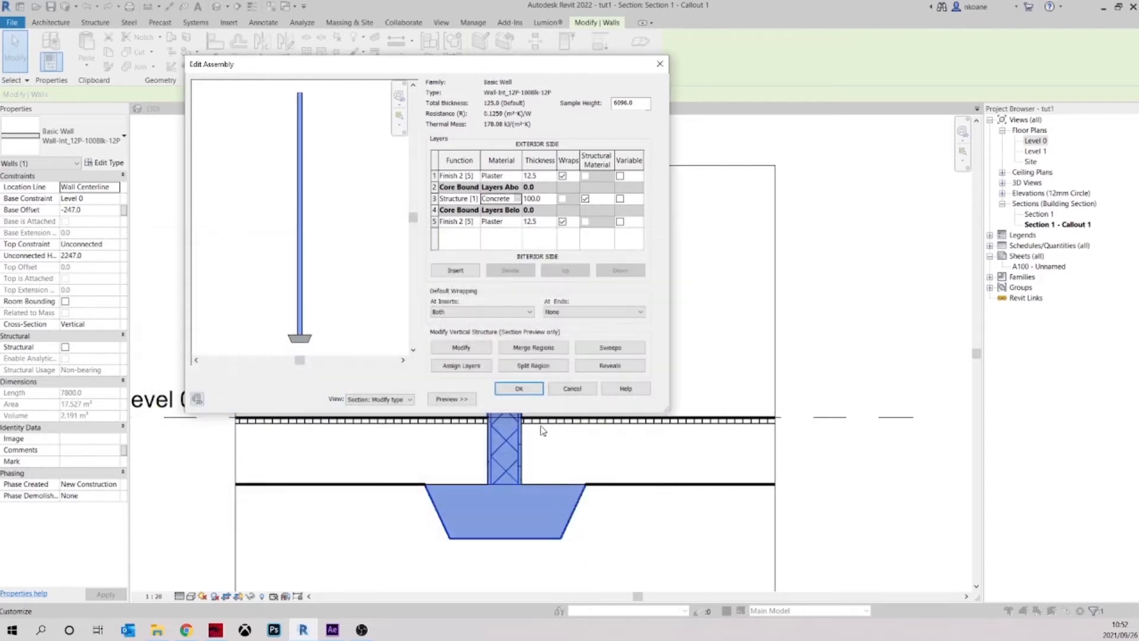
{"action": "left_click", "coordinate": [519, 389]}
{"action": "left_click", "coordinate": [516, 398]}
{"action": "left_click", "coordinate": [648, 344]}
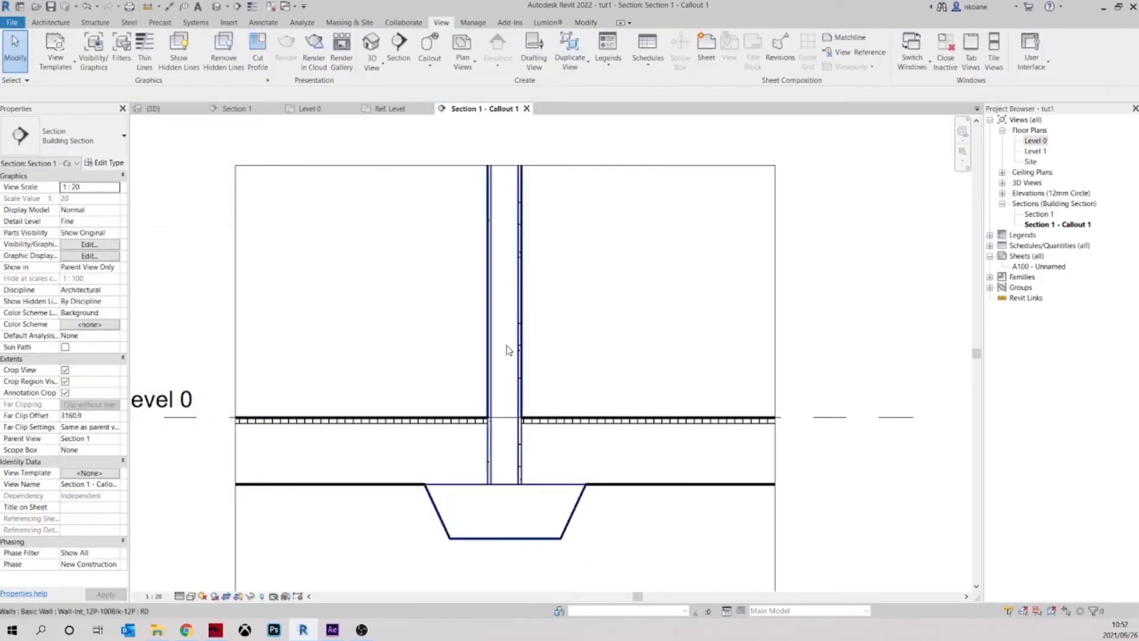
Undo the removal of the block wall material's patterns
{"action": "middle_click_drag", "start_coordinate": [564, 328], "coordinate": [585, 368]}
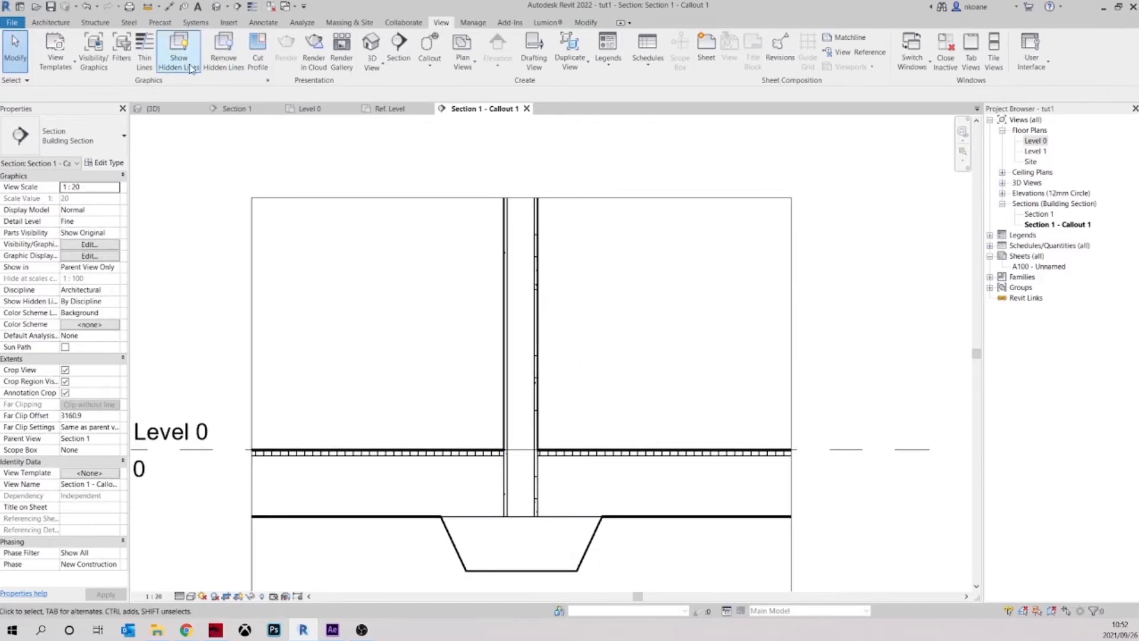
{"action": "left_click", "coordinate": [87, 6]}
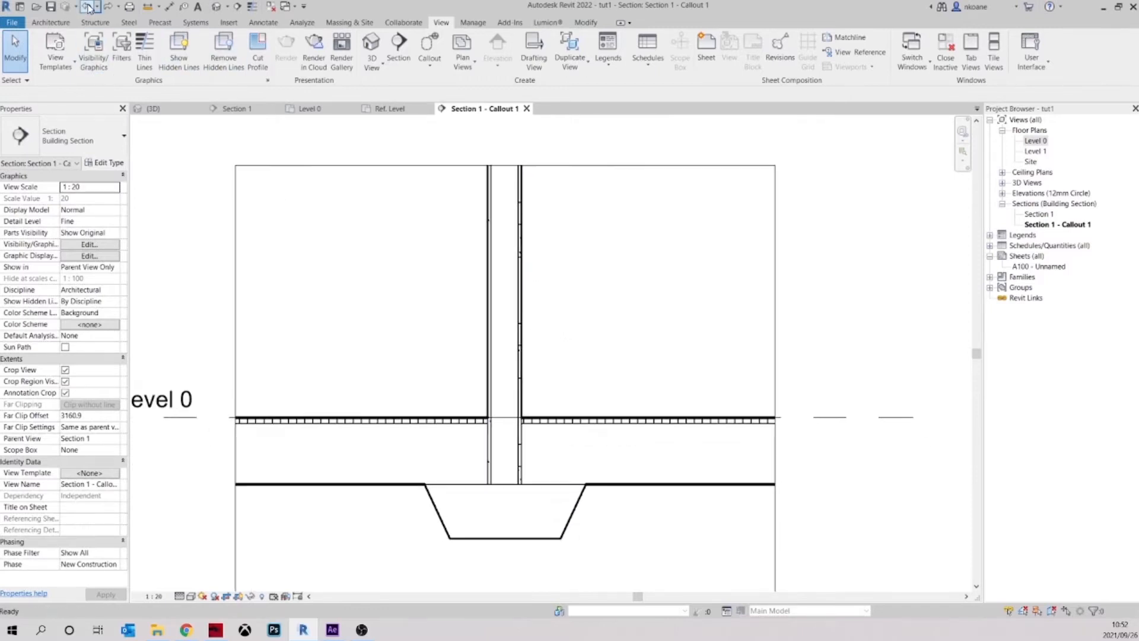
{"action": "left_click", "coordinate": [88, 7]}
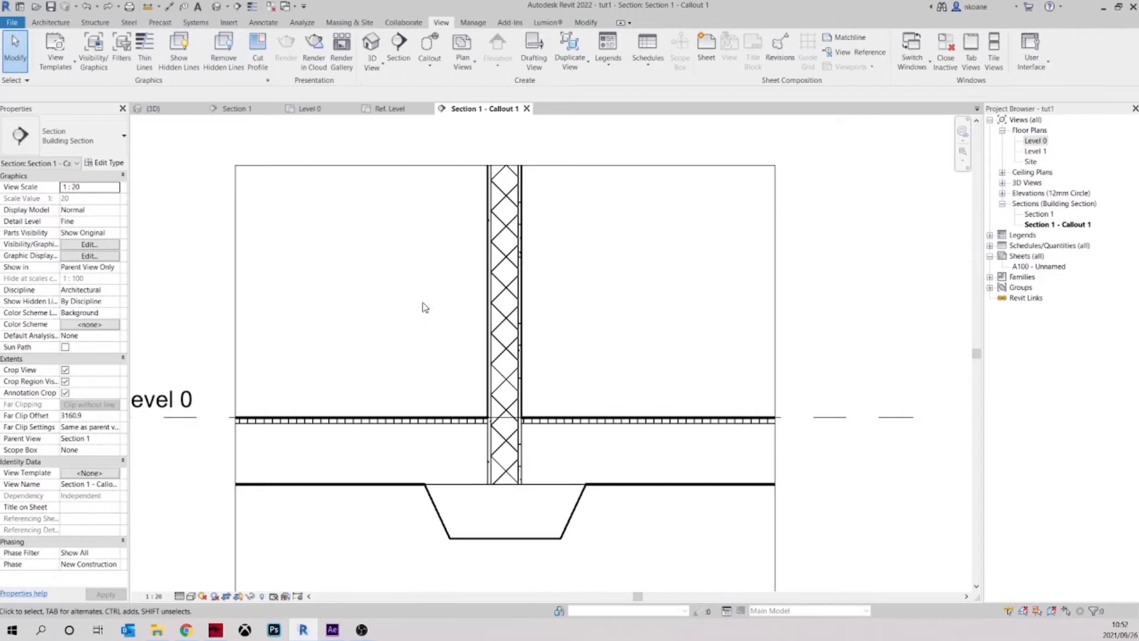
Hide the cut patterns of the Walls category in the callout view's visibility/graphic overrides and apply the change
{"action": "key", "text": "v"}
{"action": "key", "text": "g"}
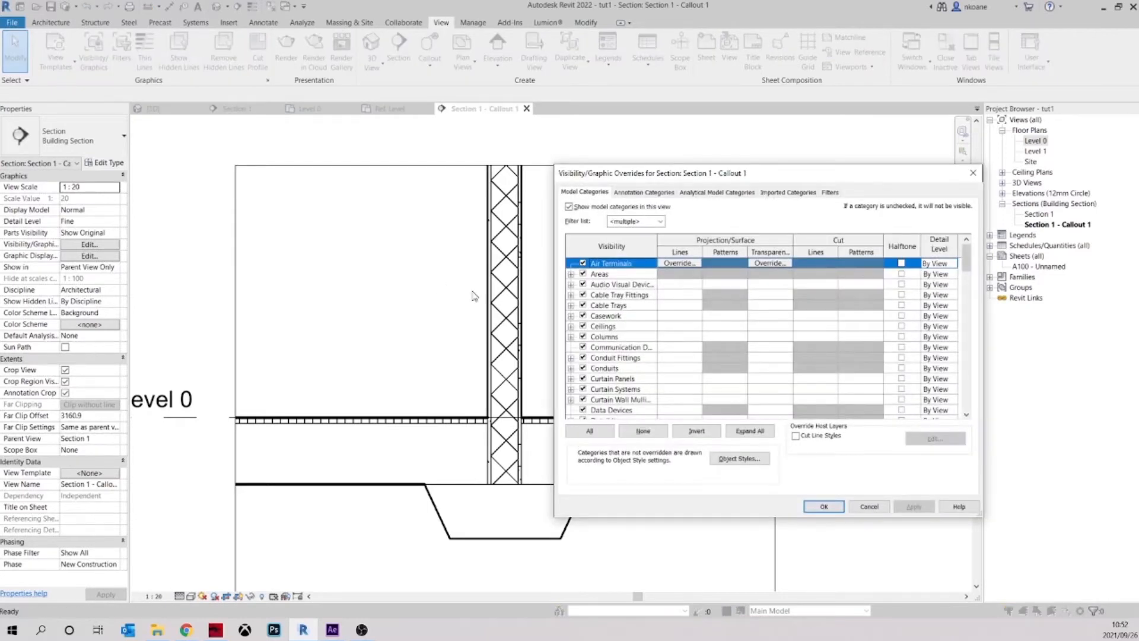
{"action": "scroll", "coordinate": [632, 347], "scroll_direction": "down", "scroll_amount": 15}
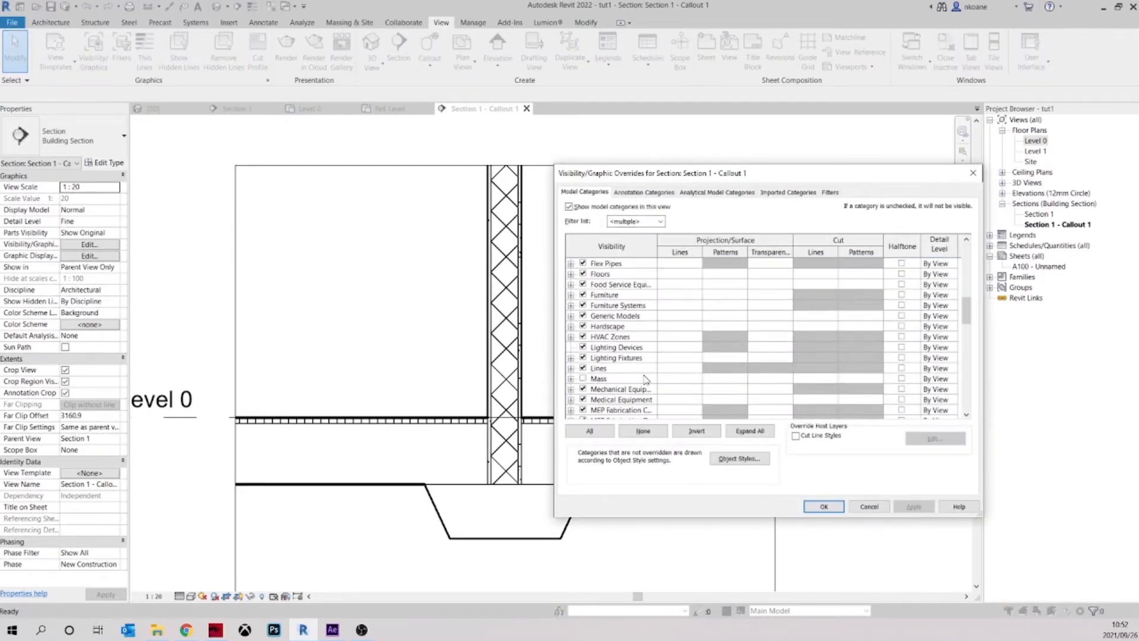
{"action": "scroll", "coordinate": [639, 390], "scroll_direction": "down", "scroll_amount": 9}
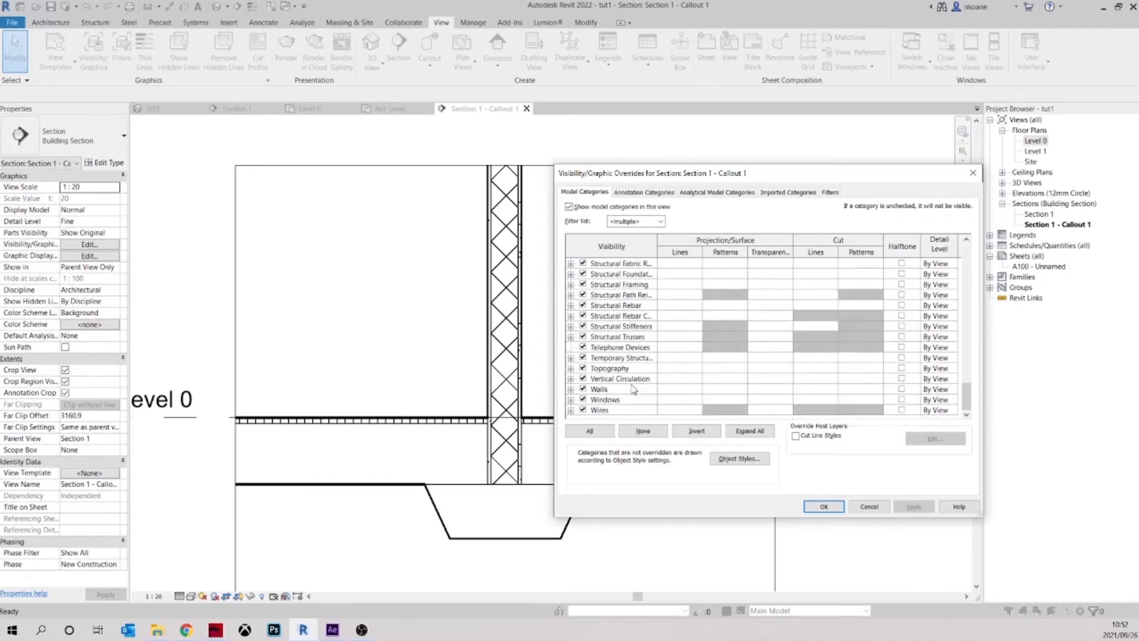
{"action": "left_click", "coordinate": [570, 389]}
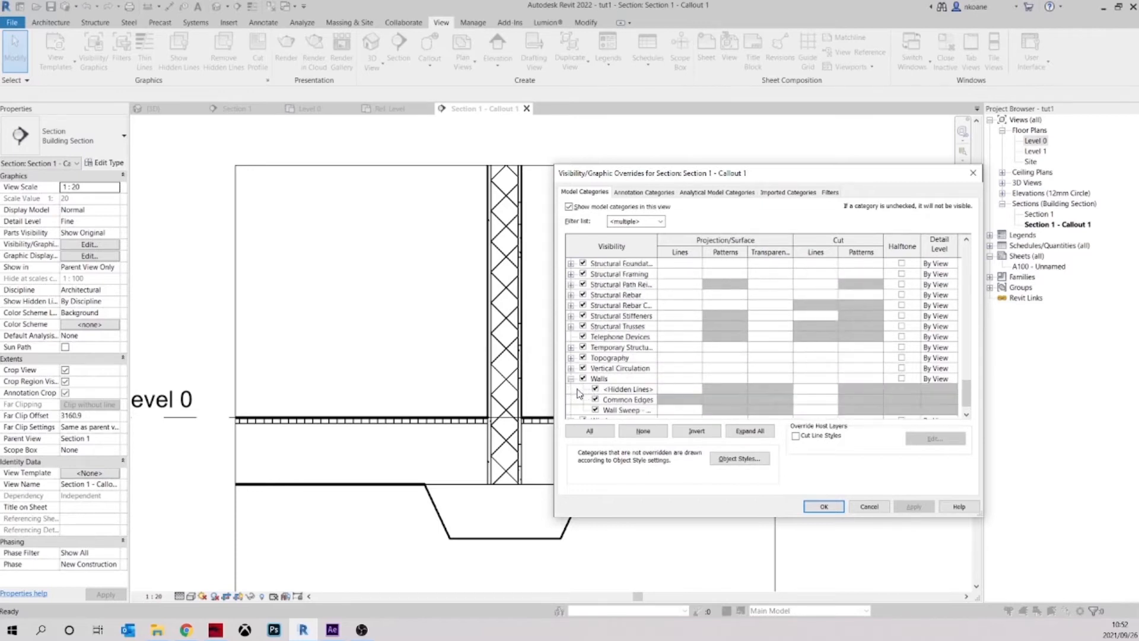
{"action": "scroll", "coordinate": [653, 392], "scroll_direction": "down", "scroll_amount": 1}
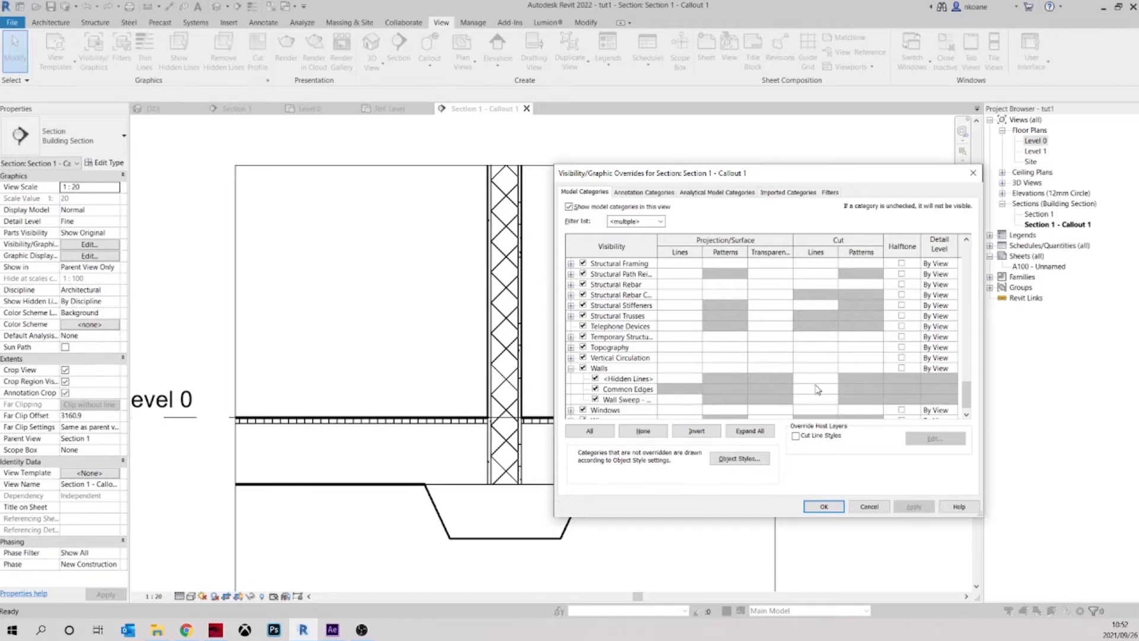
{"action": "left_click", "coordinate": [857, 368]}
{"action": "left_click", "coordinate": [857, 368]}
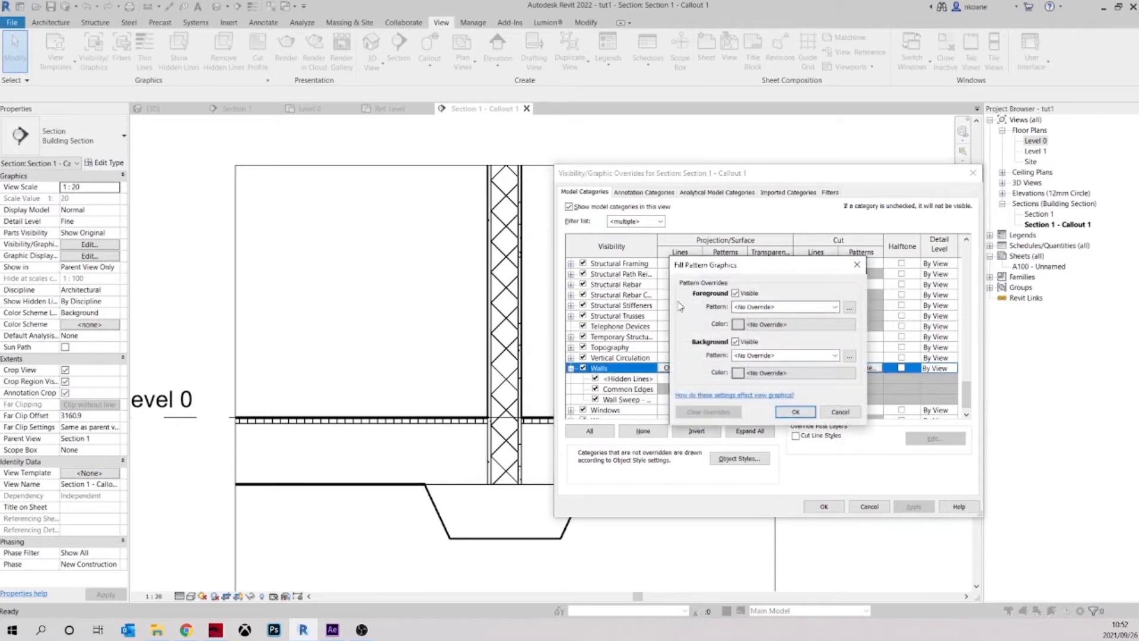
{"action": "left_click", "coordinate": [736, 293]}
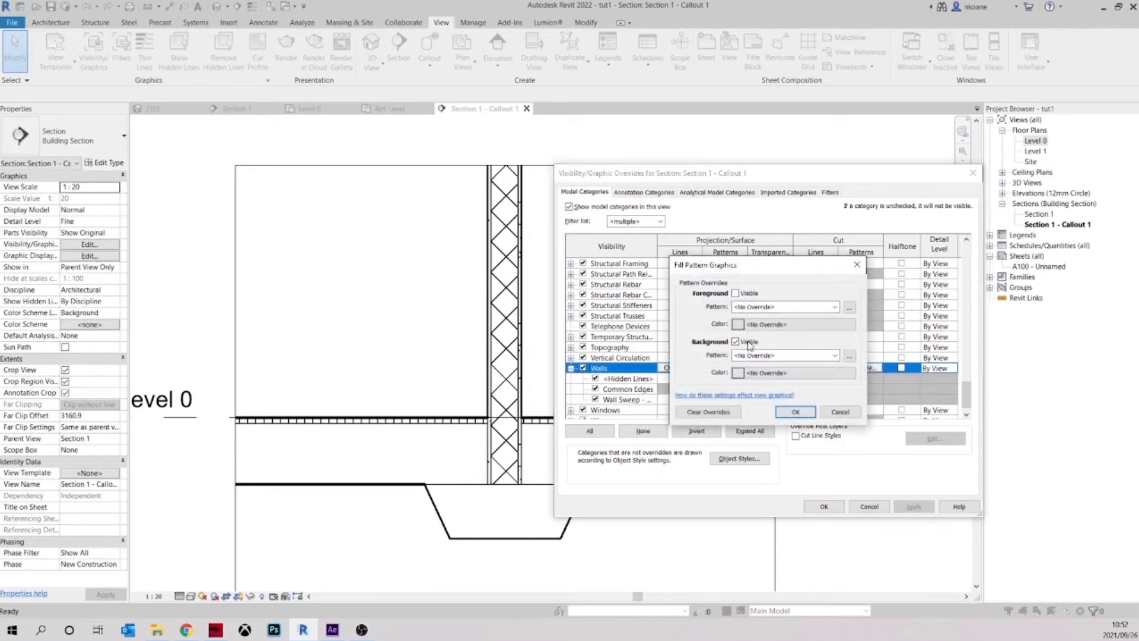
{"action": "left_click", "coordinate": [794, 411]}
{"action": "left_click", "coordinate": [917, 509]}
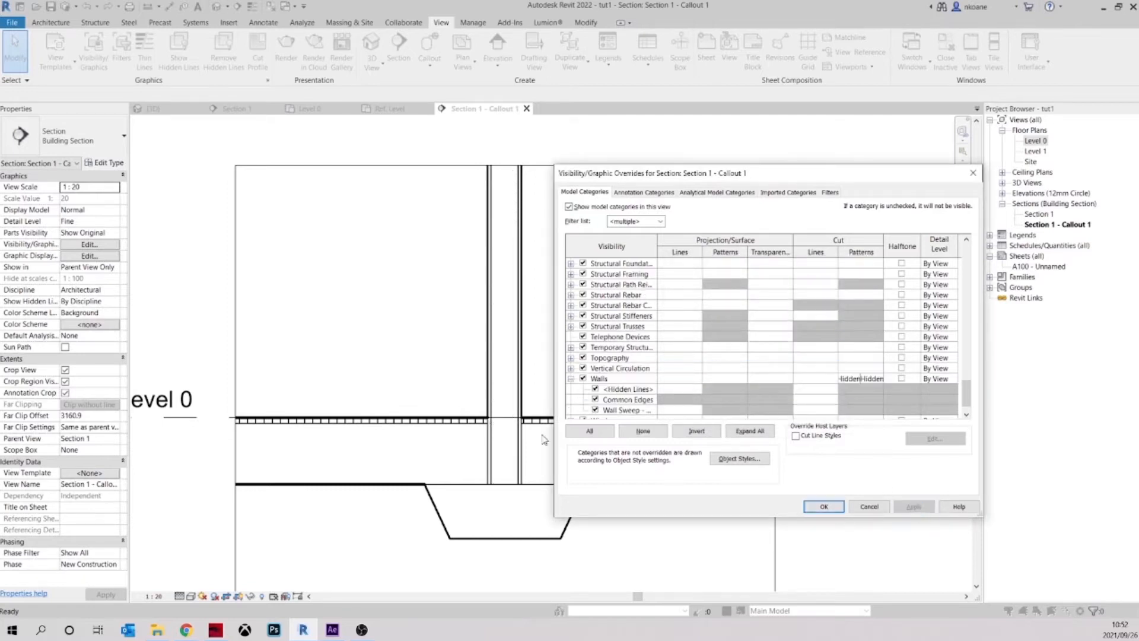
{"action": "left_click", "coordinate": [823, 508]}
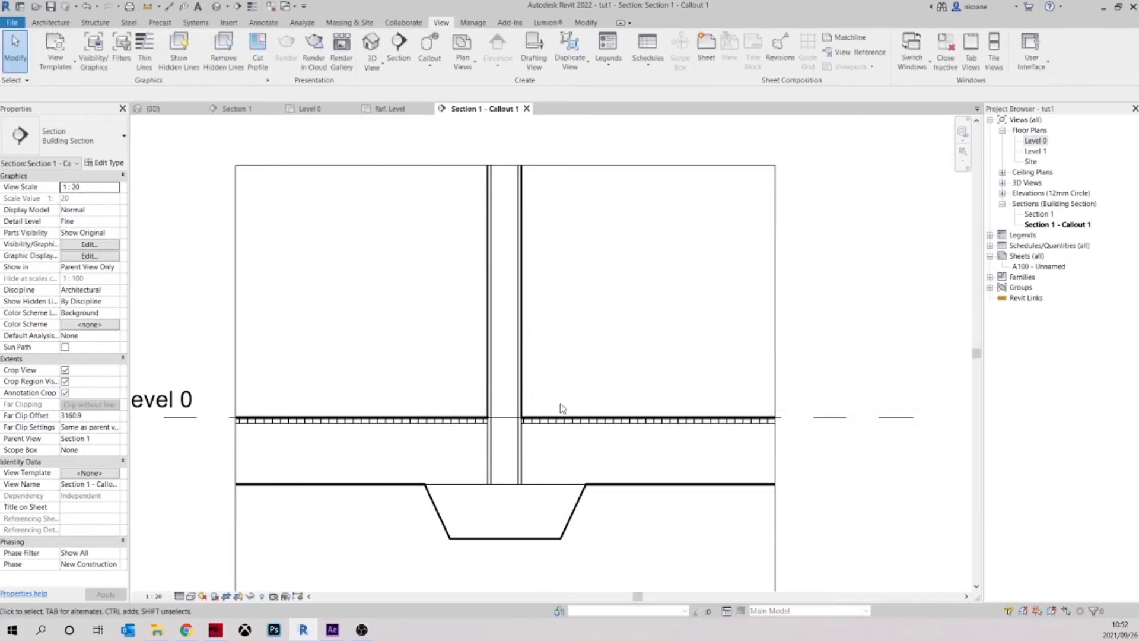
Undo the category-wide hiding of wall cut patterns in the callout view
{"action": "left_click", "coordinate": [520, 353]}
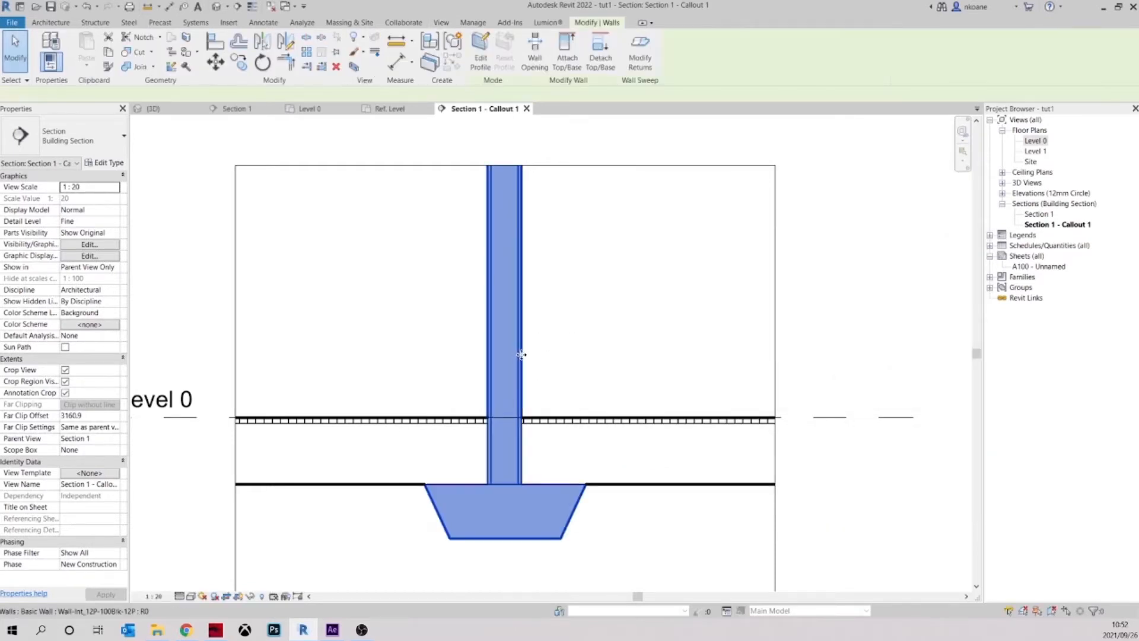
{"action": "left_click", "coordinate": [562, 356]}
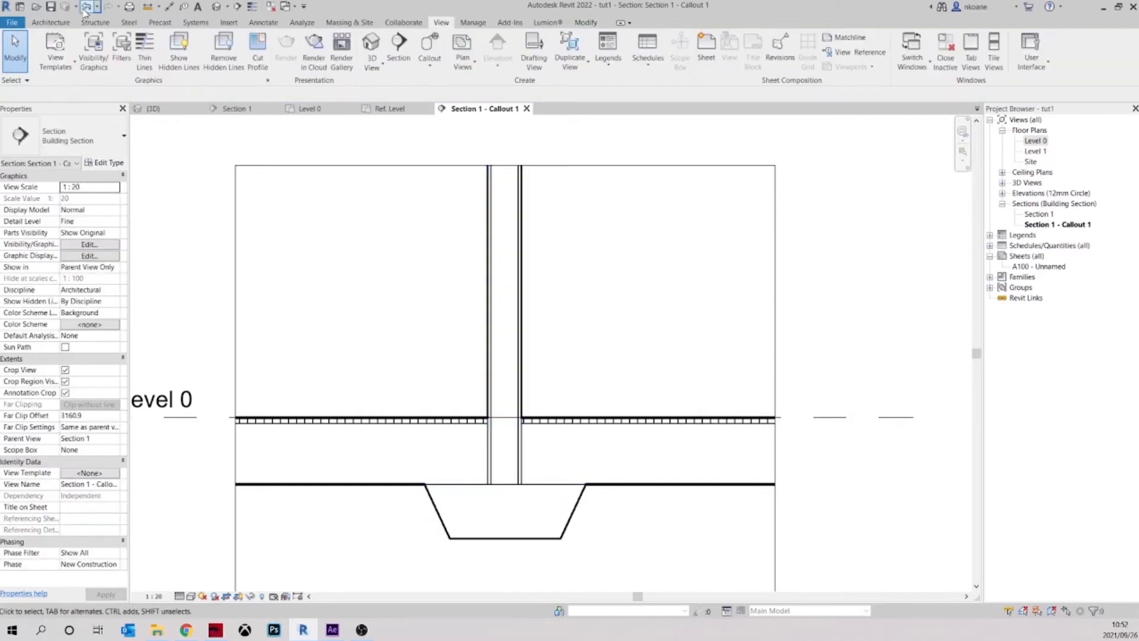
Override the interior wall's graphics in this view by element, making its surface and cut patterns not visible
{"action": "left_click", "coordinate": [520, 261]}
{"action": "right_click", "coordinate": [517, 263]}
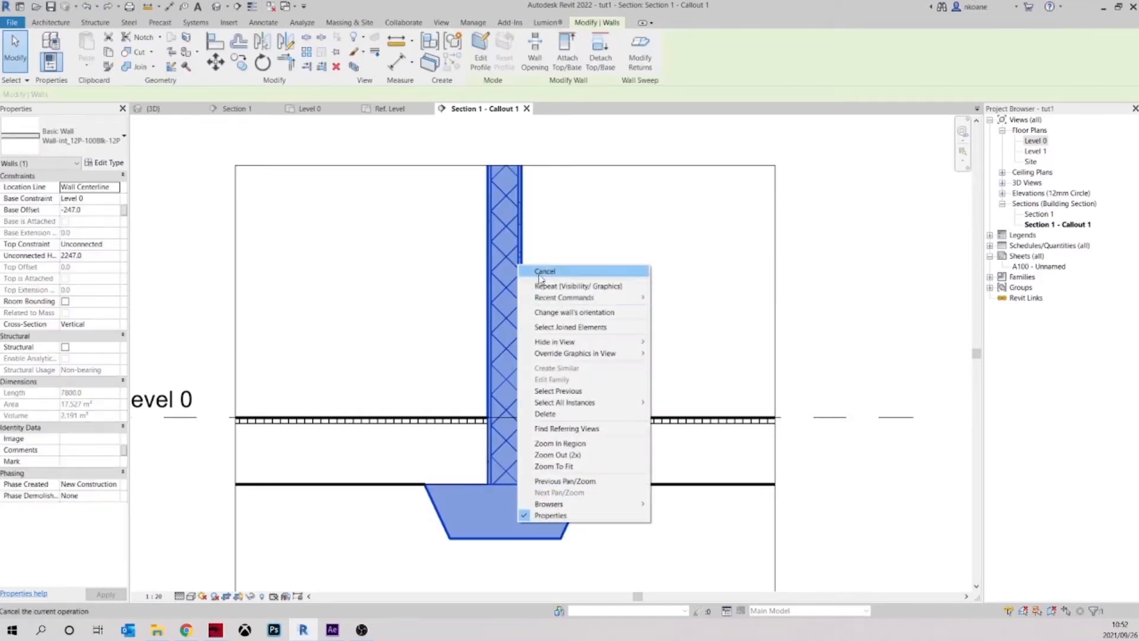
{"action": "mouse_move", "coordinate": [579, 354]}
{"action": "left_click", "coordinate": [684, 355]}
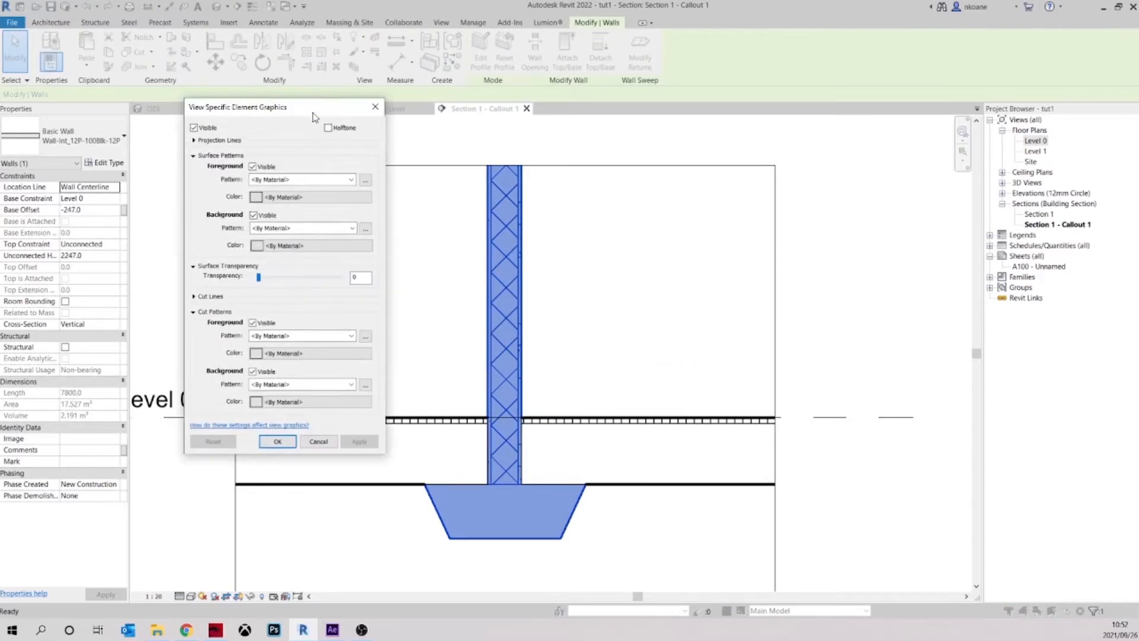
{"action": "left_click_drag", "start_coordinate": [313, 114], "coordinate": [369, 151]}
{"action": "left_click", "coordinate": [316, 206]}
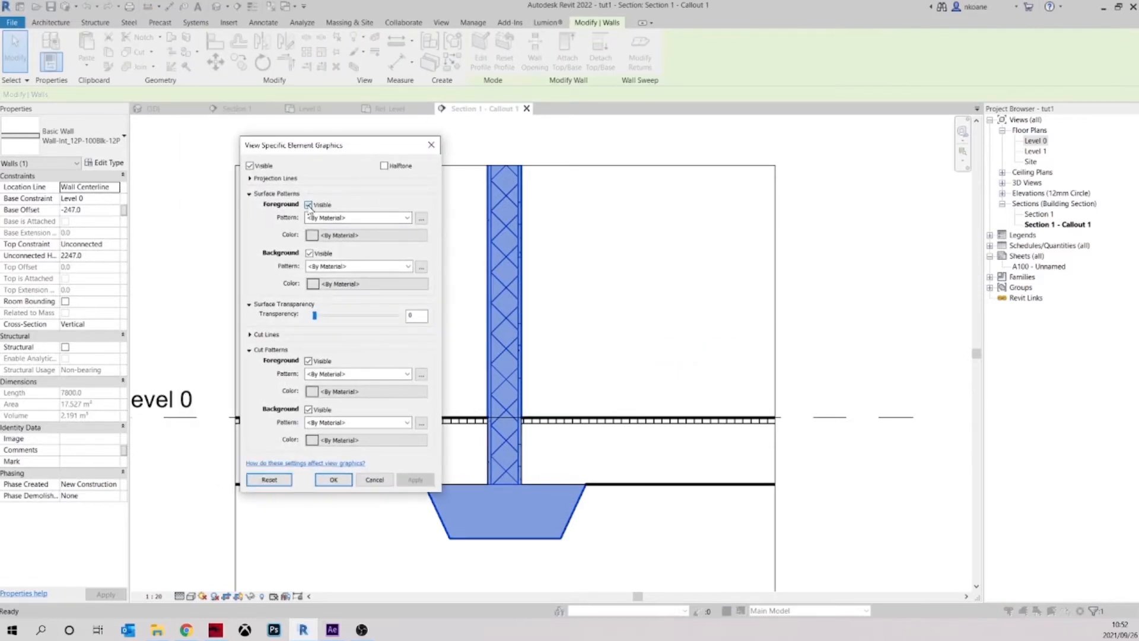
{"action": "left_click", "coordinate": [308, 255]}
{"action": "left_click", "coordinate": [308, 409]}
{"action": "left_click", "coordinate": [333, 480]}
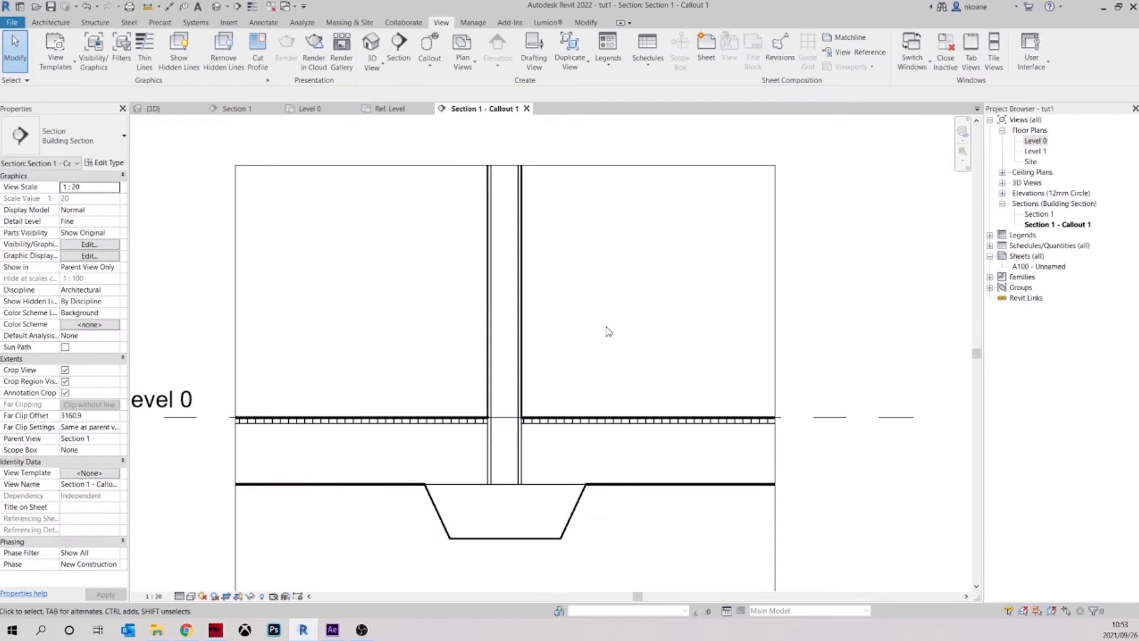
Try to join the interior wall's geometry with the timber floor at Level 0
{"action": "middle_click_drag", "start_coordinate": [631, 322], "coordinate": [649, 287]}
{"action": "middle_click_drag", "start_coordinate": [531, 484], "coordinate": [542, 466]}
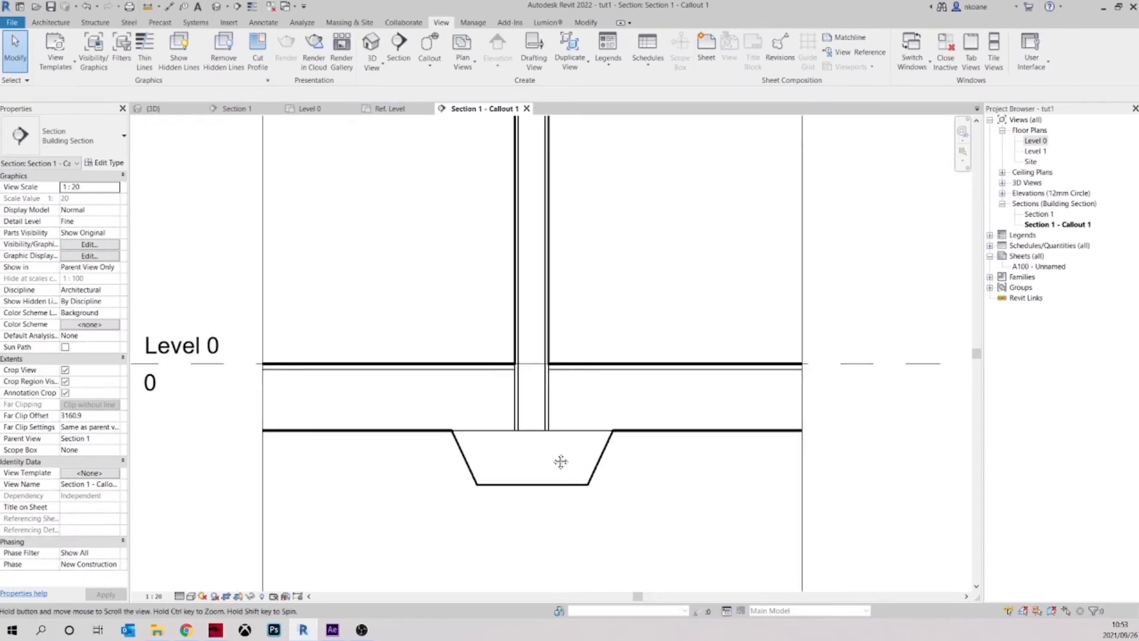
{"action": "left_click", "coordinate": [408, 433]}
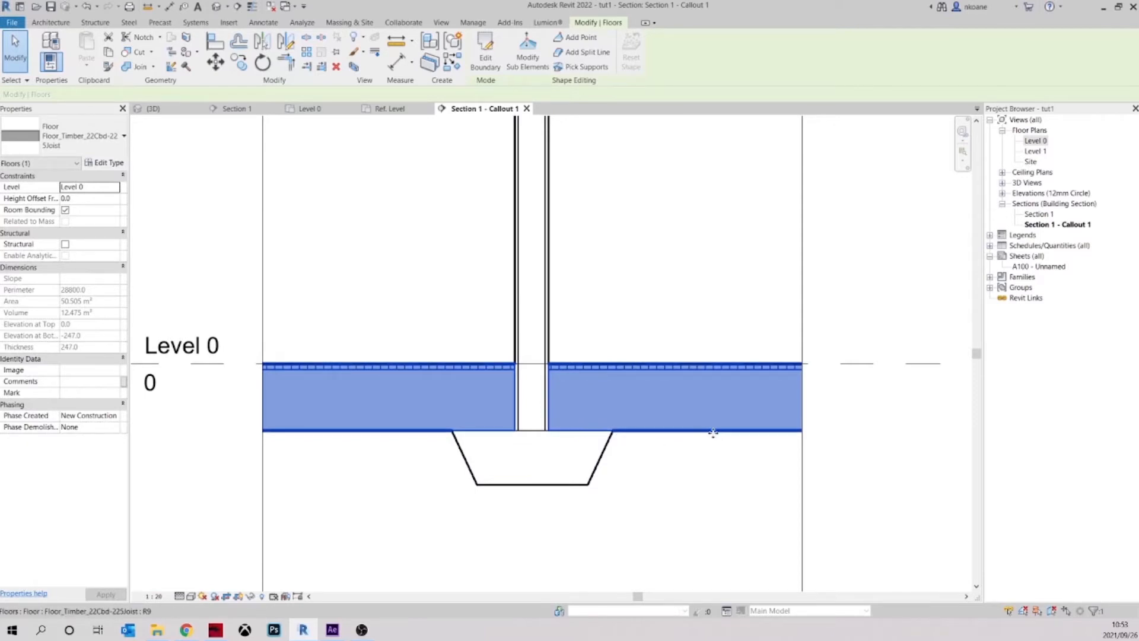
{"action": "left_click", "coordinate": [691, 507]}
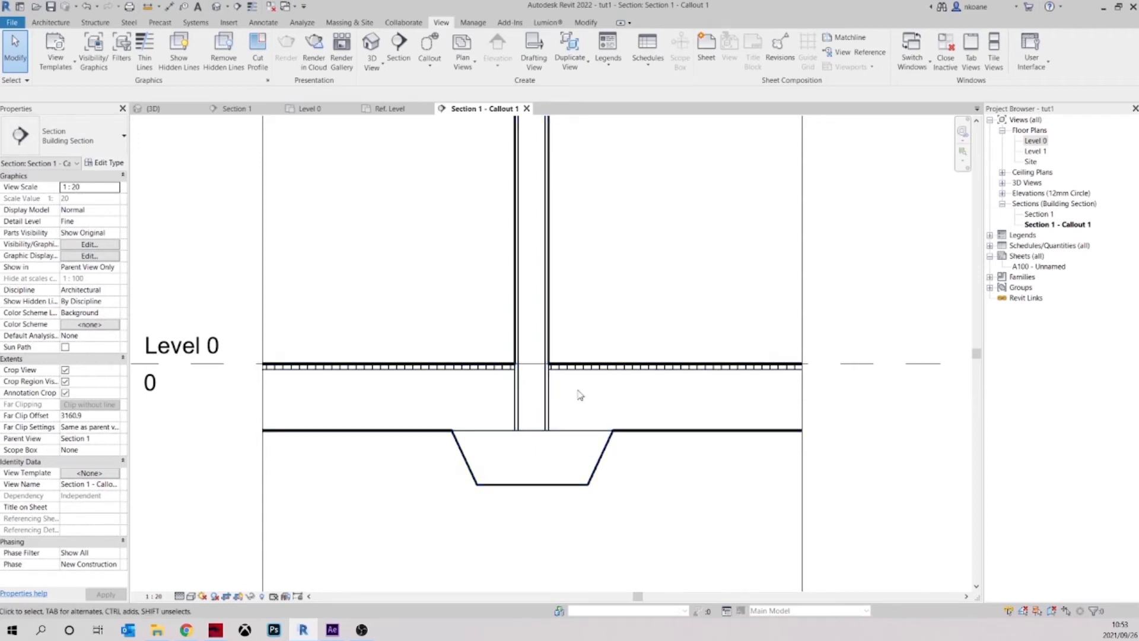
{"action": "middle_click_drag", "start_coordinate": [579, 394], "coordinate": [563, 401]}
{"action": "left_click", "coordinate": [582, 23]}
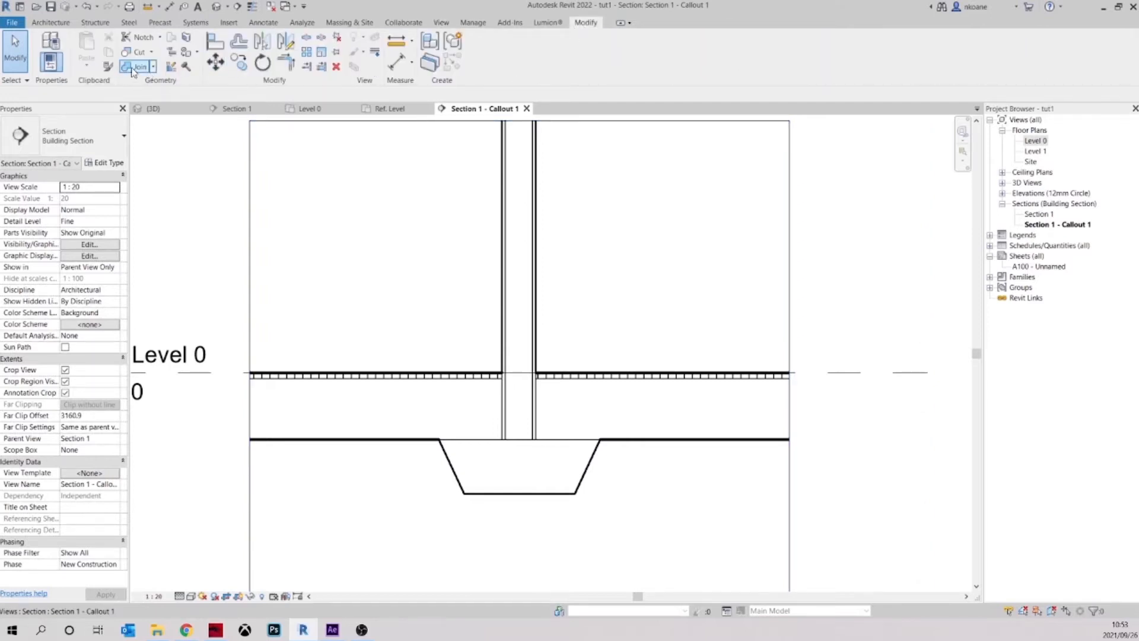
{"action": "left_click", "coordinate": [134, 66]}
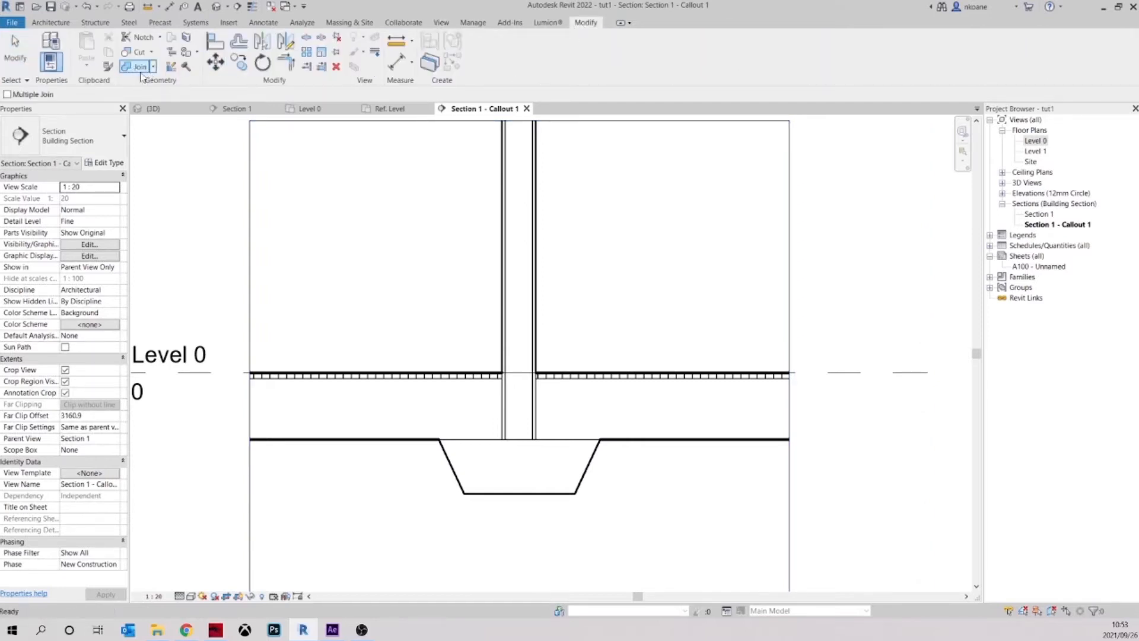
{"action": "left_click", "coordinate": [538, 346]}
{"action": "left_click", "coordinate": [588, 379]}
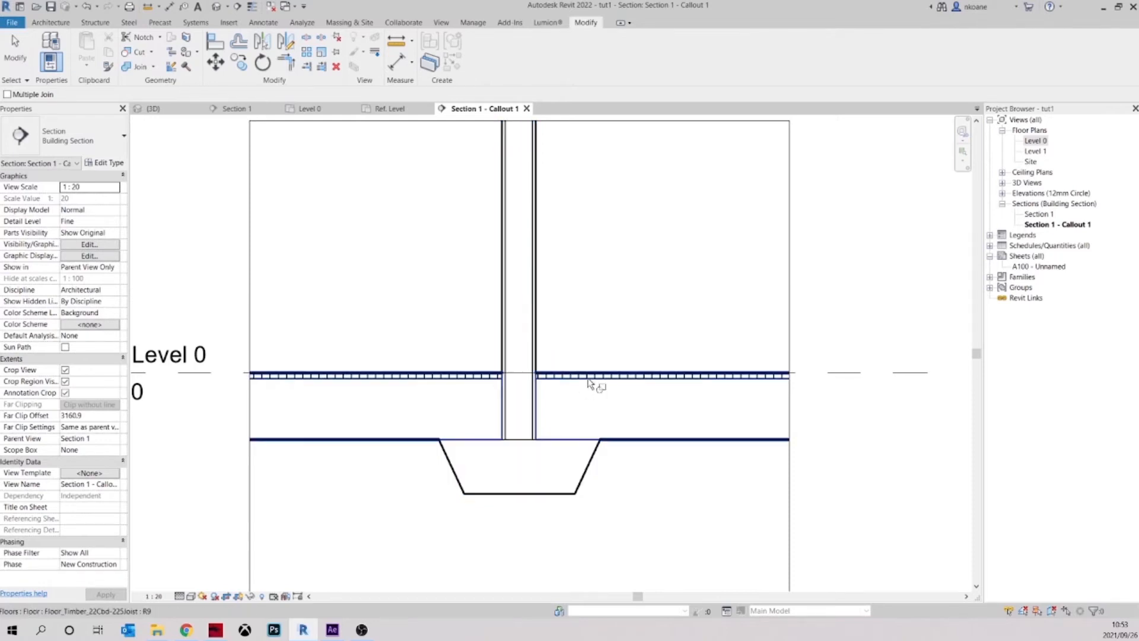
{"action": "left_click", "coordinate": [535, 352]}
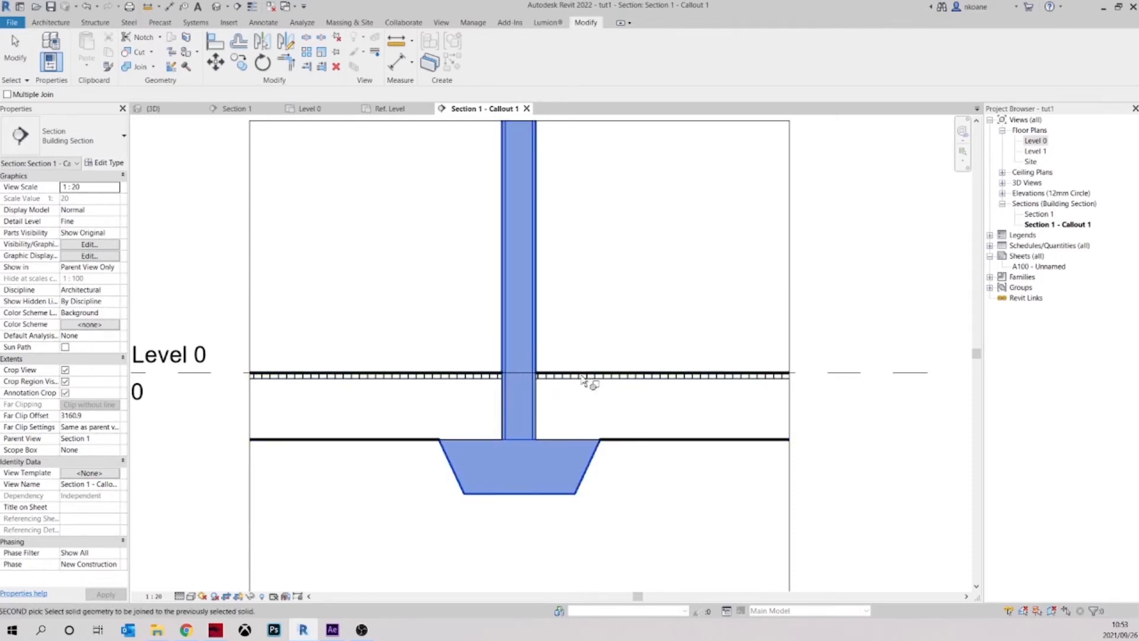
{"action": "key", "text": "Escape"}
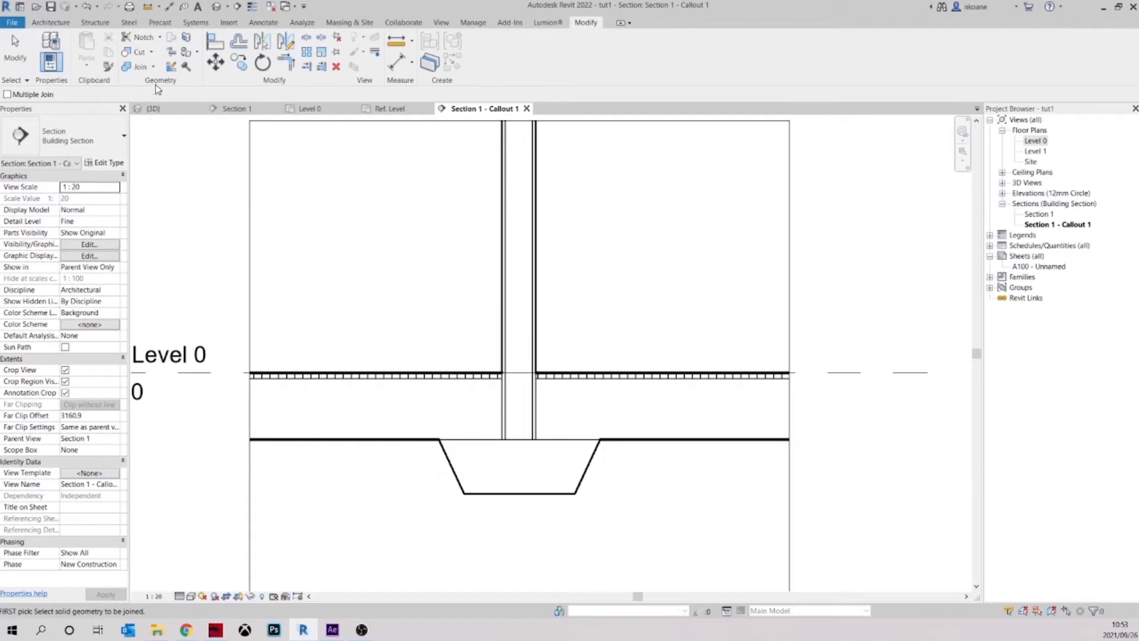
Switch the join order between the interior wall and the timber floor at Level 0
{"action": "left_click", "coordinate": [154, 66]}
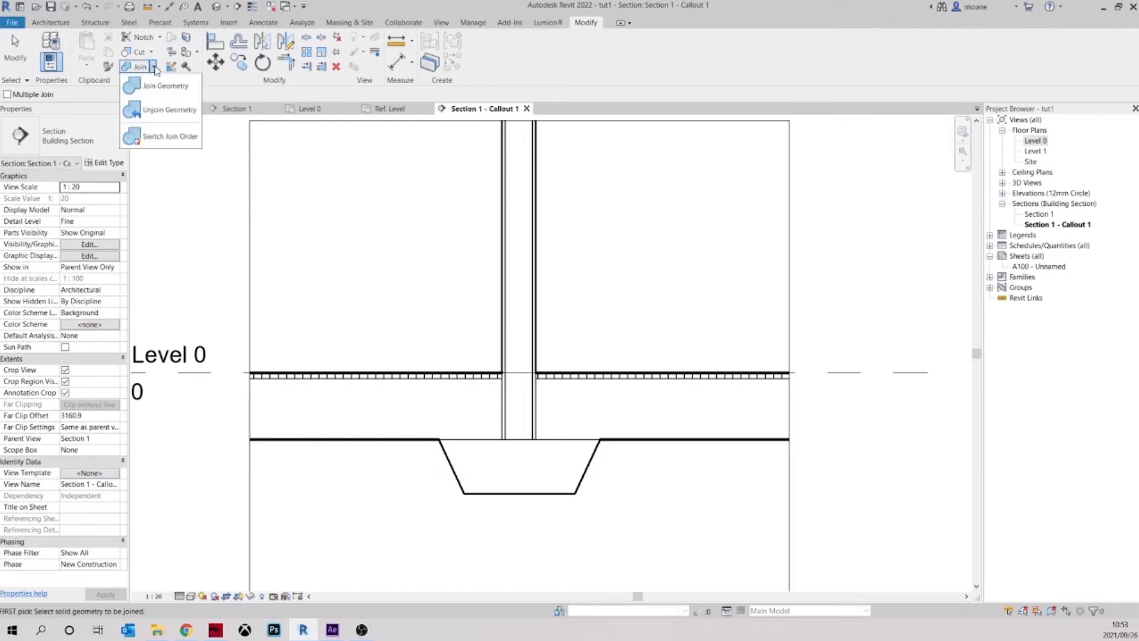
{"action": "left_click", "coordinate": [163, 135]}
{"action": "left_click", "coordinate": [535, 324]}
{"action": "left_click", "coordinate": [555, 376]}
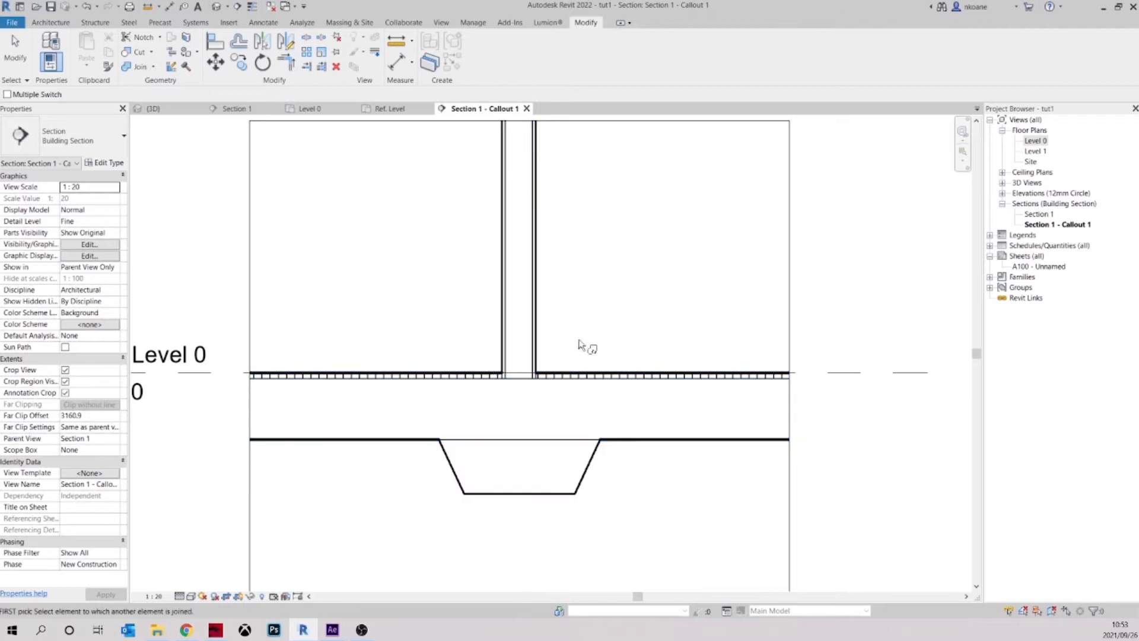
{"action": "scroll", "coordinate": [546, 371], "scroll_direction": "up", "scroll_amount": 5}
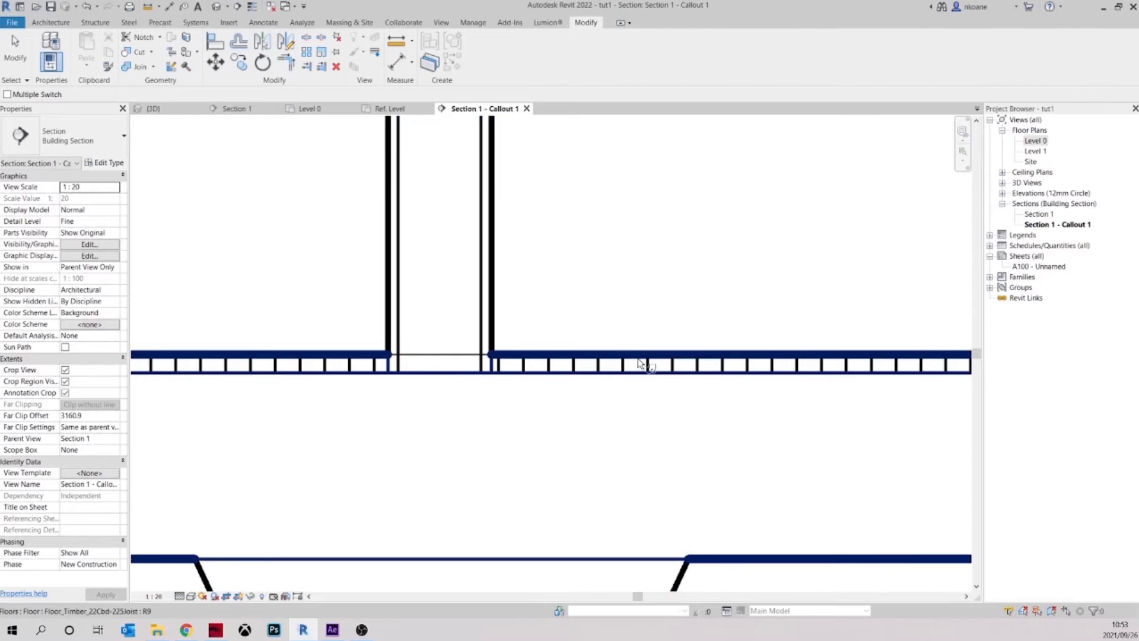
{"action": "scroll", "coordinate": [485, 372], "scroll_direction": "down", "scroll_amount": 2}
{"action": "scroll", "coordinate": [485, 372], "scroll_direction": "down", "scroll_amount": 5}
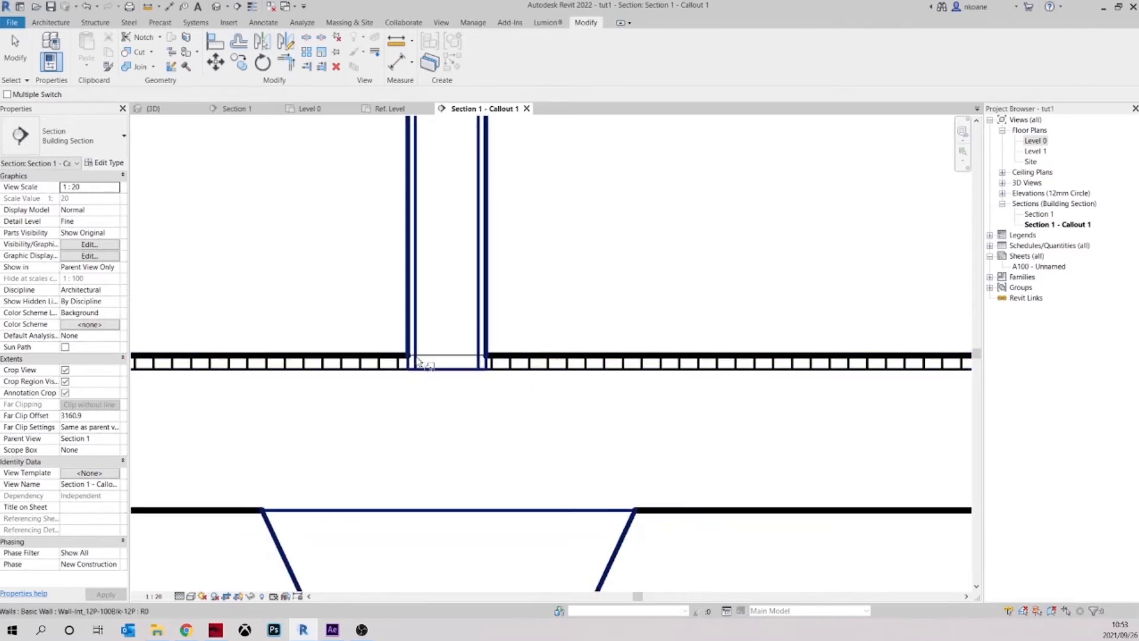
{"action": "middle_click_drag", "start_coordinate": [510, 453], "coordinate": [516, 445]}
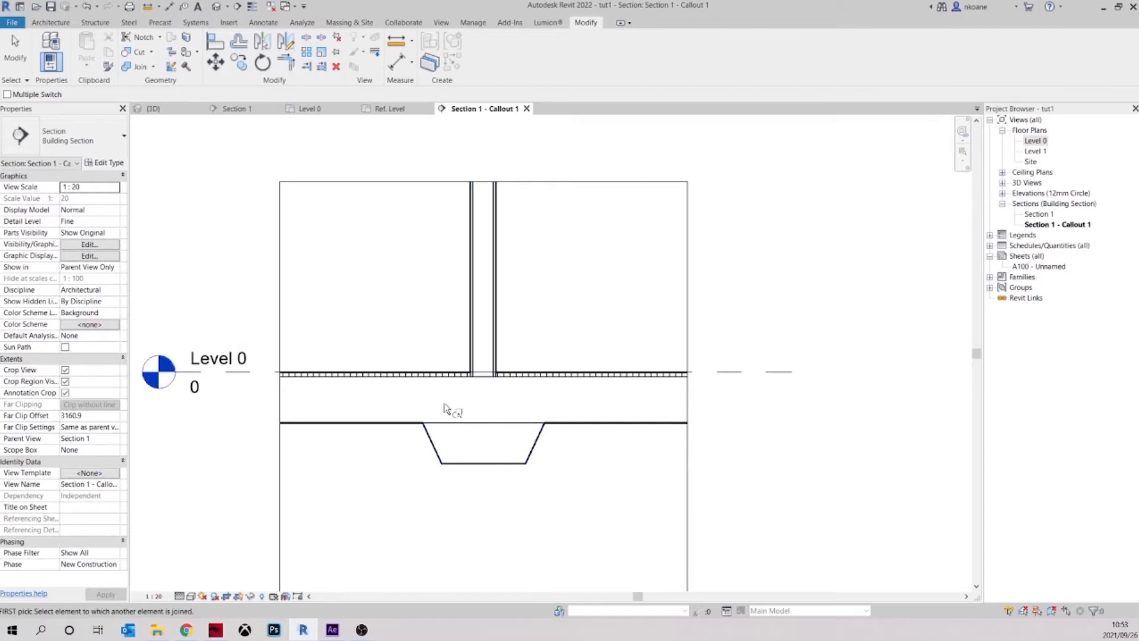
{"action": "key", "text": "Escape"}
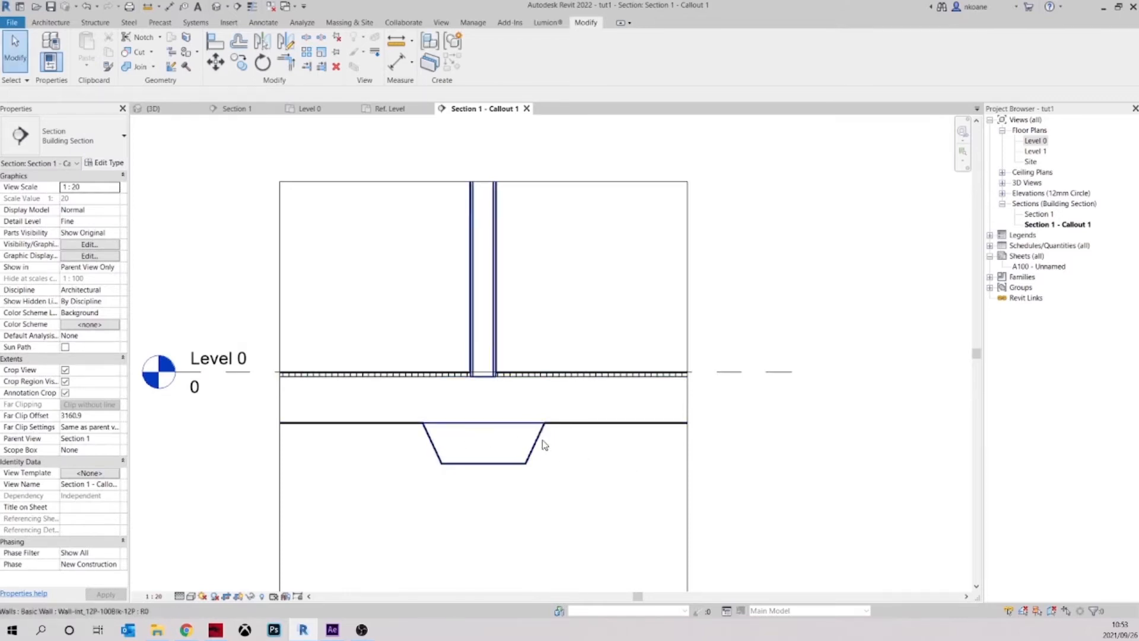
{"action": "key", "text": "j"}
{"action": "key", "text": "g"}
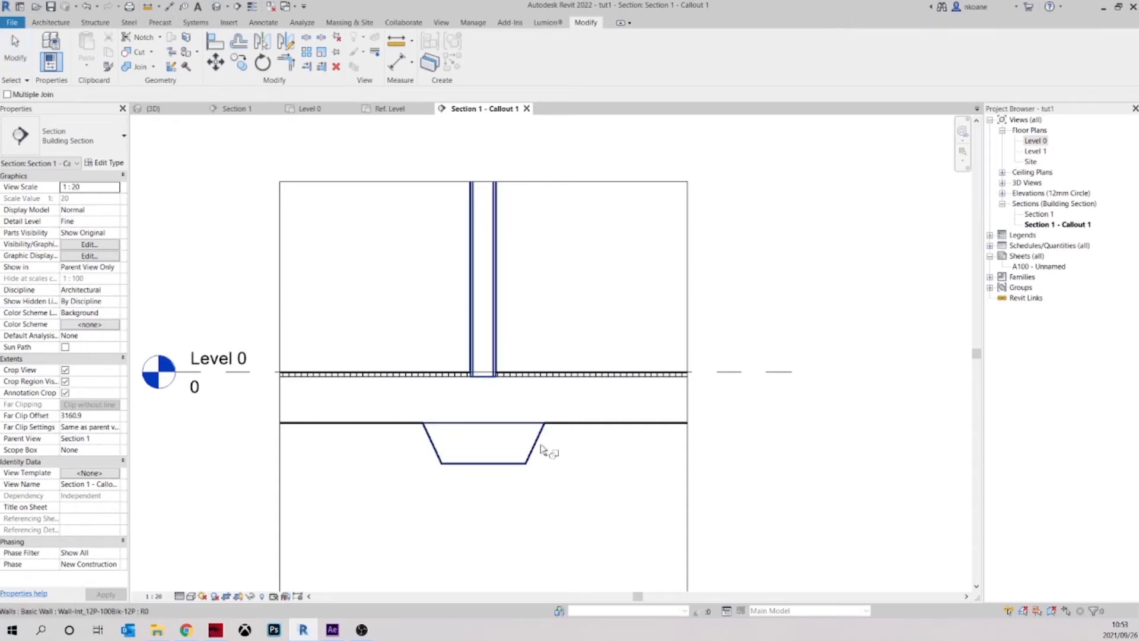
{"action": "left_click", "coordinate": [542, 436]}
{"action": "key", "text": "Escape"}
Try to override the line between the footing's top and the floor with the Linework tool's <Invisible lines> style
{"action": "middle_click_drag", "start_coordinate": [570, 448], "coordinate": [551, 446]}
{"action": "scroll", "coordinate": [517, 438], "scroll_direction": "up", "scroll_amount": 1}
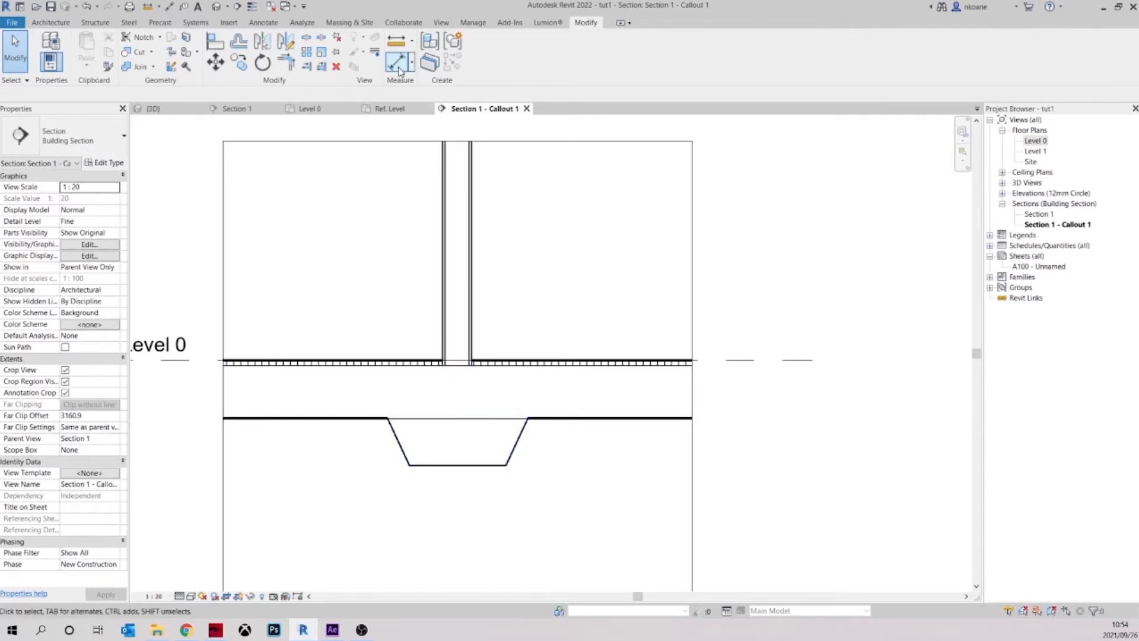
{"action": "left_click", "coordinate": [376, 57]}
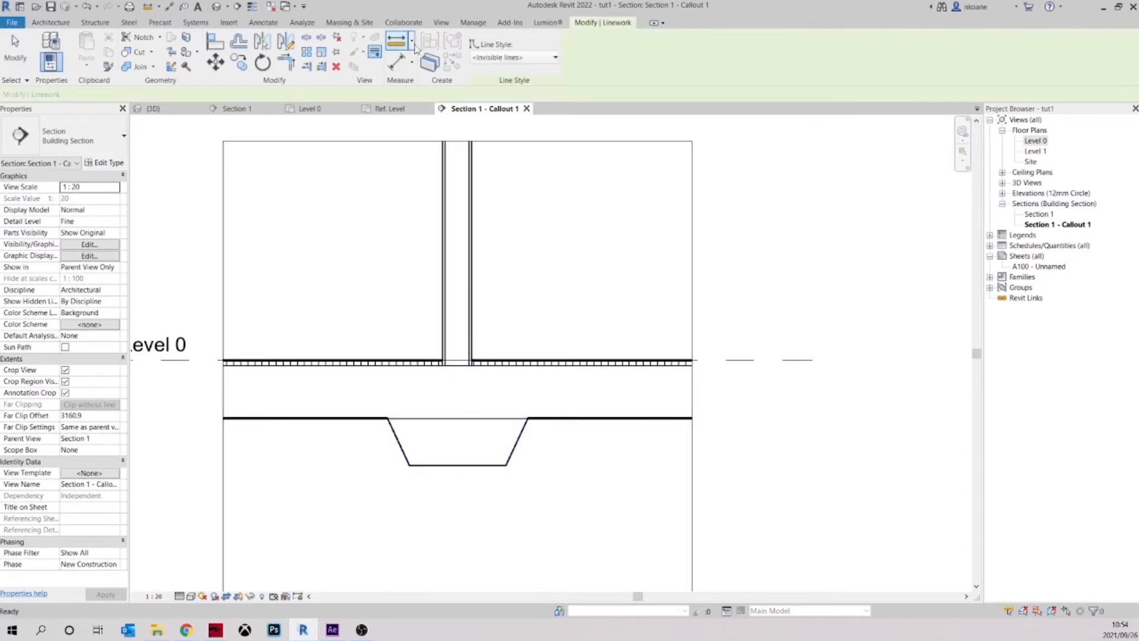
{"action": "left_click", "coordinate": [482, 57]}
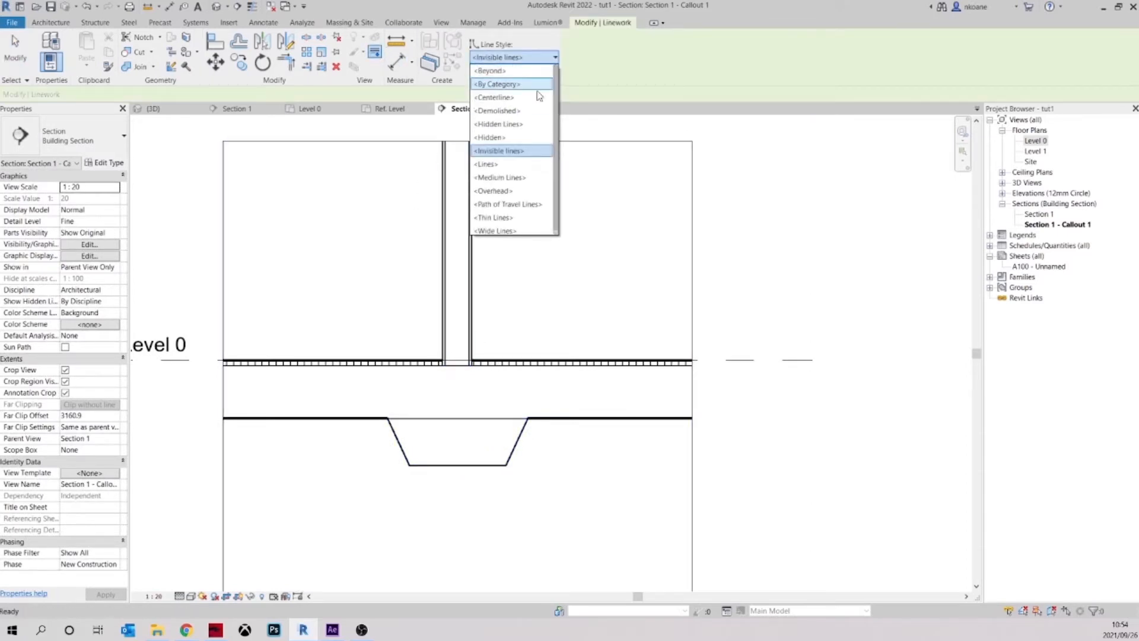
{"action": "left_click", "coordinate": [494, 152]}
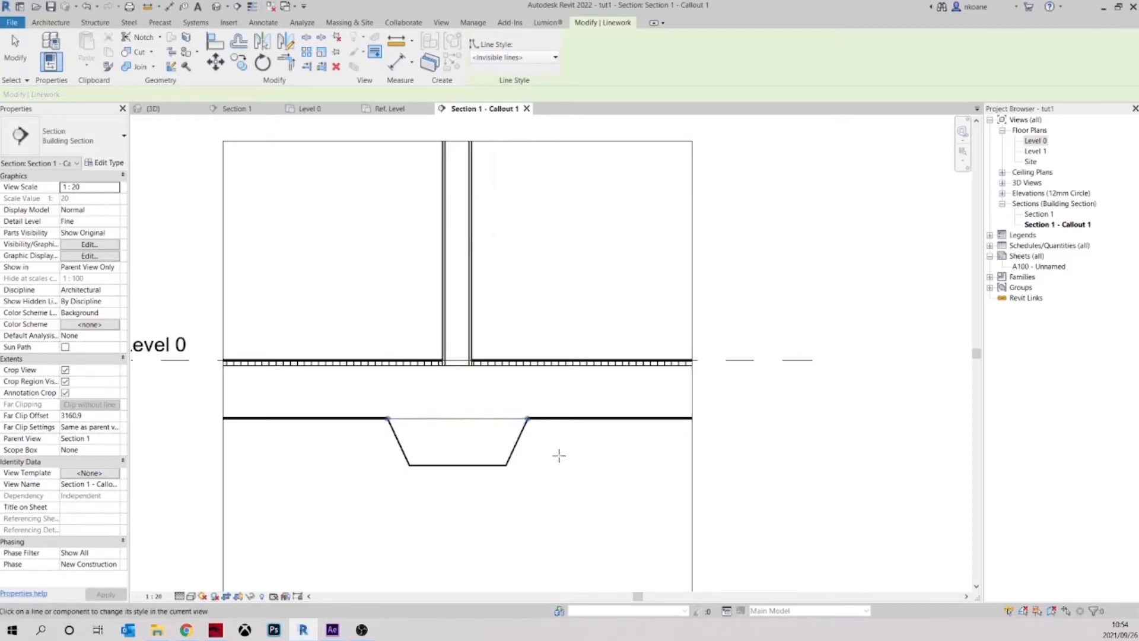
{"action": "key", "text": "Escape"}
{"action": "scroll", "coordinate": [468, 485], "scroll_direction": "down", "scroll_amount": 2}
{"action": "middle_click_drag", "start_coordinate": [468, 485], "coordinate": [516, 470]}
{"action": "scroll", "coordinate": [494, 418], "scroll_direction": "up", "scroll_amount": 7}
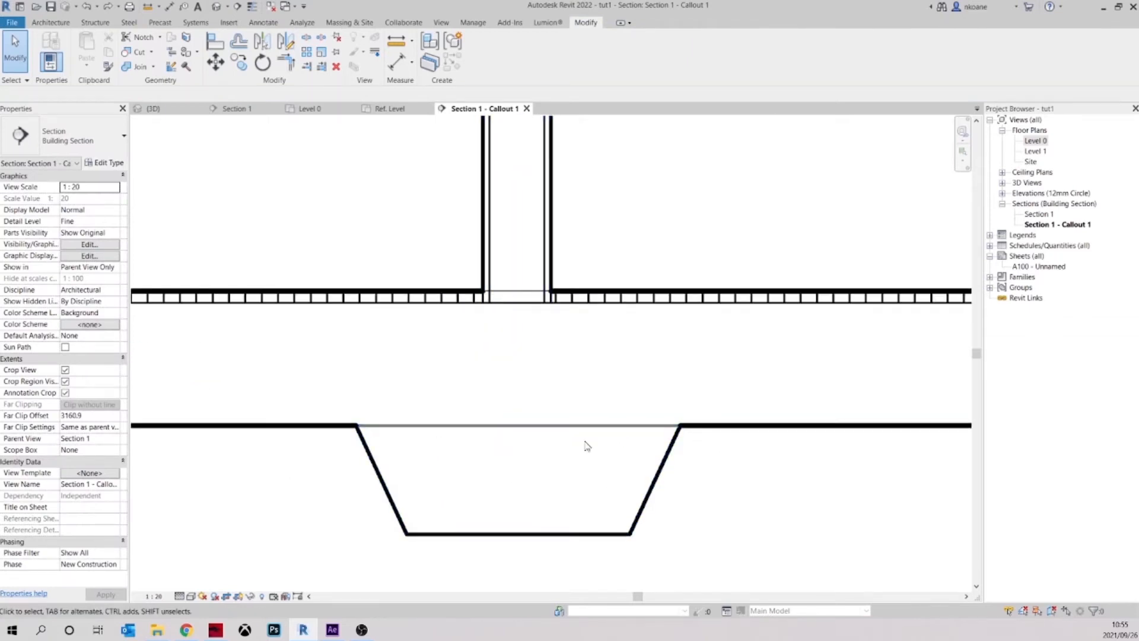
Shorten the Level 0 line from its far end so it stops beside the level head, outside the callout's crop region
{"action": "scroll", "coordinate": [556, 425], "scroll_direction": "down", "scroll_amount": 2}
{"action": "scroll", "coordinate": [555, 426], "scroll_direction": "down", "scroll_amount": 2}
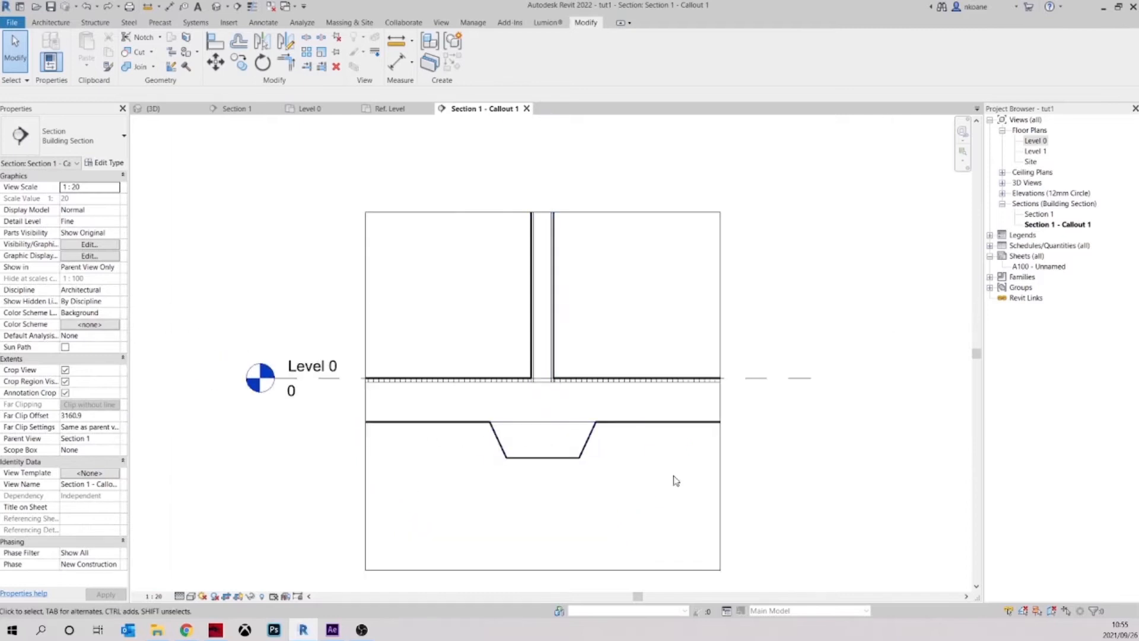
{"action": "scroll", "coordinate": [552, 388], "scroll_direction": "up", "scroll_amount": 4}
{"action": "scroll", "coordinate": [556, 385], "scroll_direction": "down", "scroll_amount": 5}
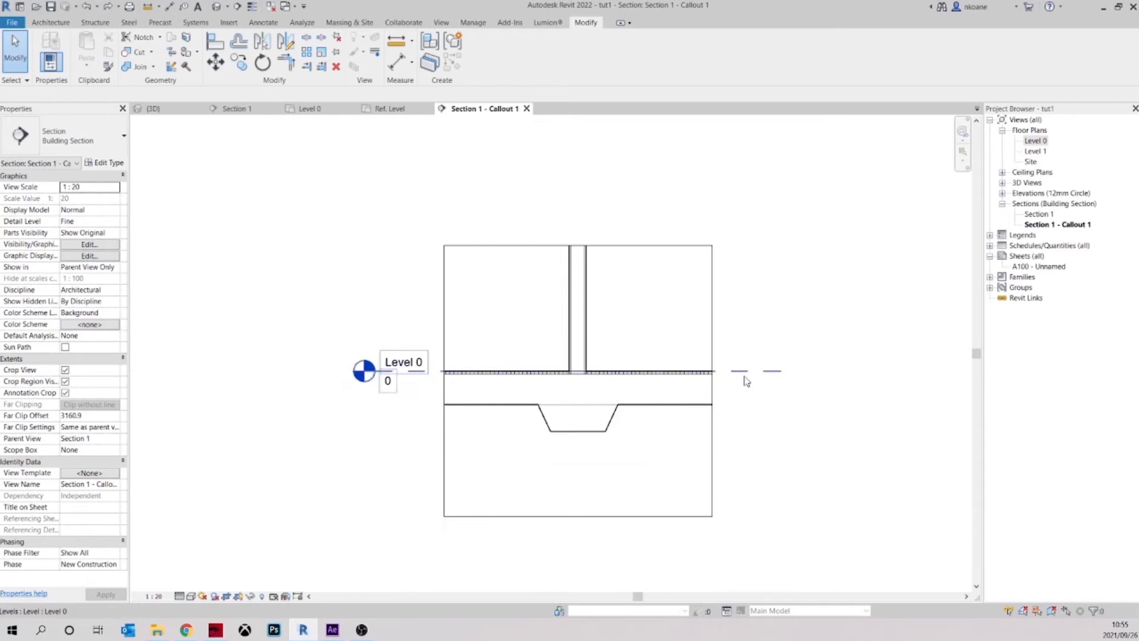
{"action": "left_click", "coordinate": [735, 370]}
{"action": "scroll", "coordinate": [742, 373], "scroll_direction": "up", "scroll_amount": 2}
{"action": "left_click_drag", "start_coordinate": [796, 372], "coordinate": [432, 365]}
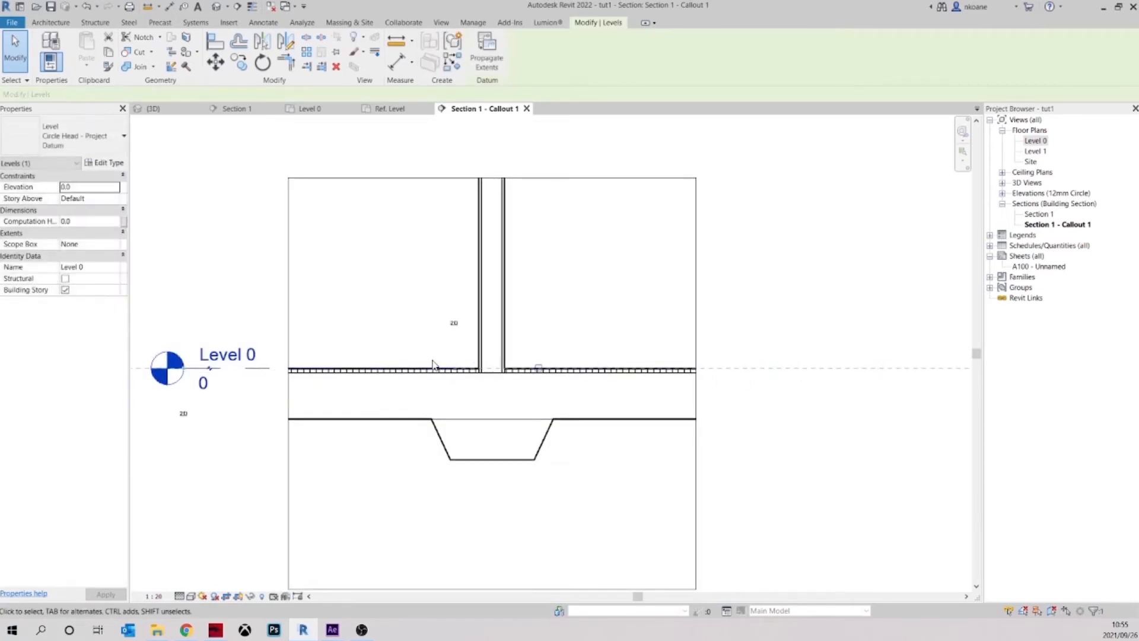
{"action": "left_click", "coordinate": [223, 322]}
{"action": "scroll", "coordinate": [478, 364], "scroll_direction": "up", "scroll_amount": 2}
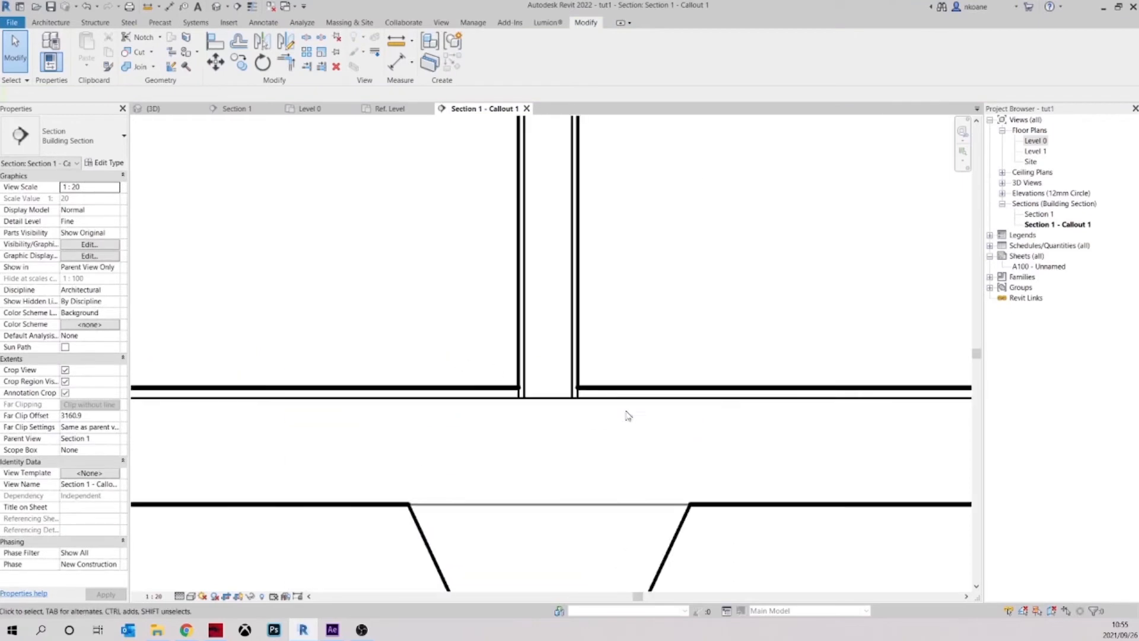
Try to hide the line across the footing's top with the Linework tool's <Invisible lines> style
{"action": "scroll", "coordinate": [563, 374], "scroll_direction": "down", "scroll_amount": 4}
{"action": "scroll", "coordinate": [597, 403], "scroll_direction": "up", "scroll_amount": 2}
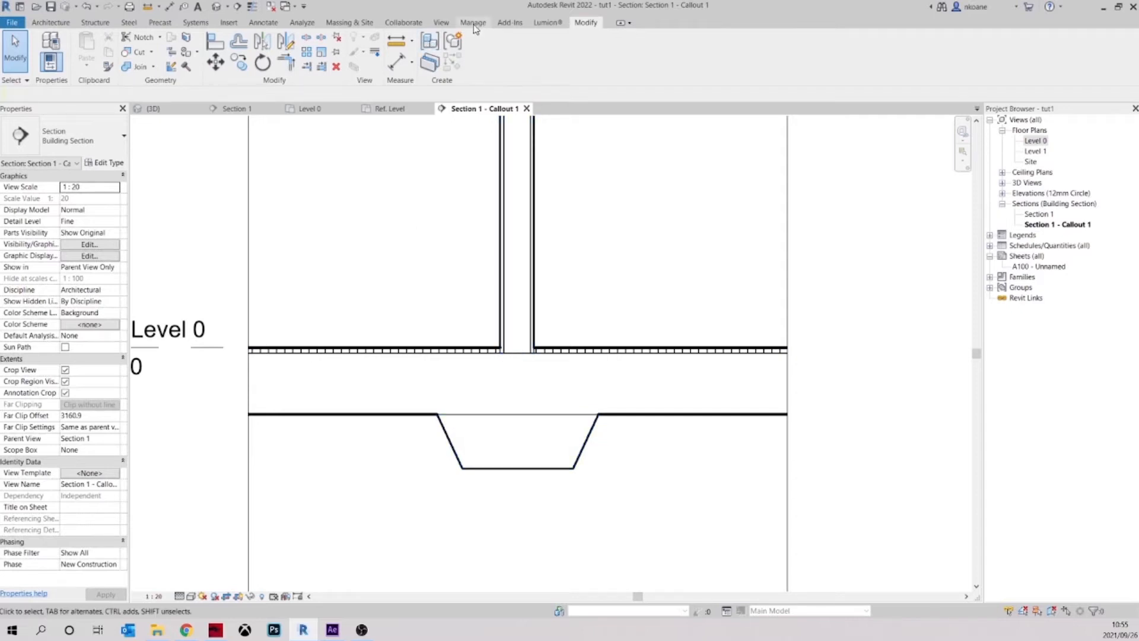
{"action": "left_click", "coordinate": [375, 55]}
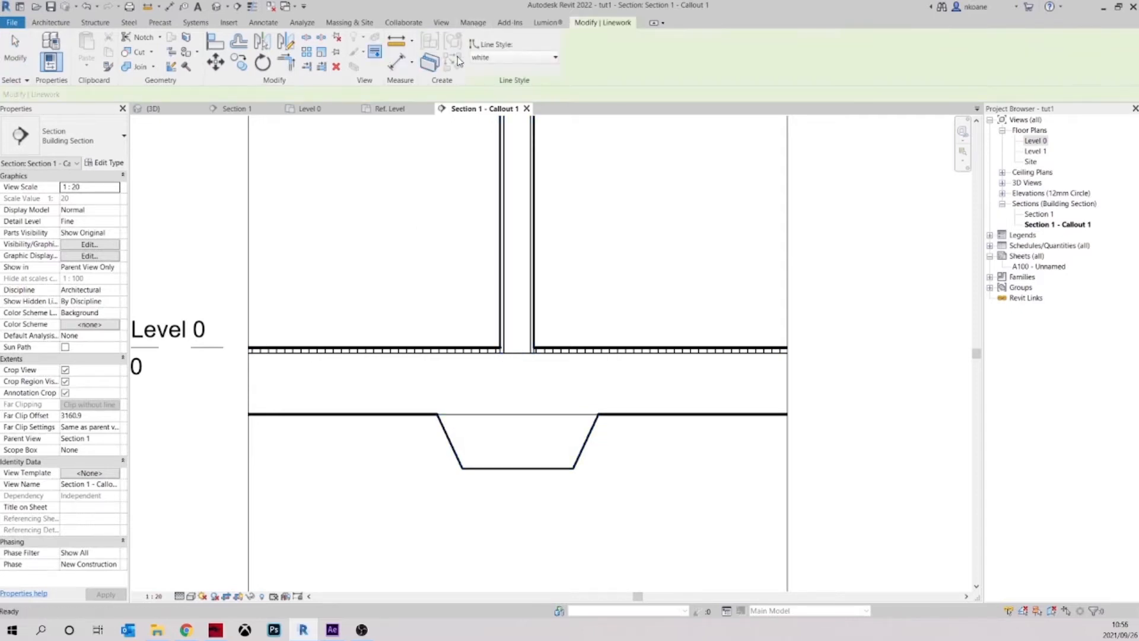
{"action": "left_click", "coordinate": [486, 58]}
{"action": "left_click", "coordinate": [504, 122]}
{"action": "left_click", "coordinate": [510, 57]}
{"action": "left_click", "coordinate": [509, 135]}
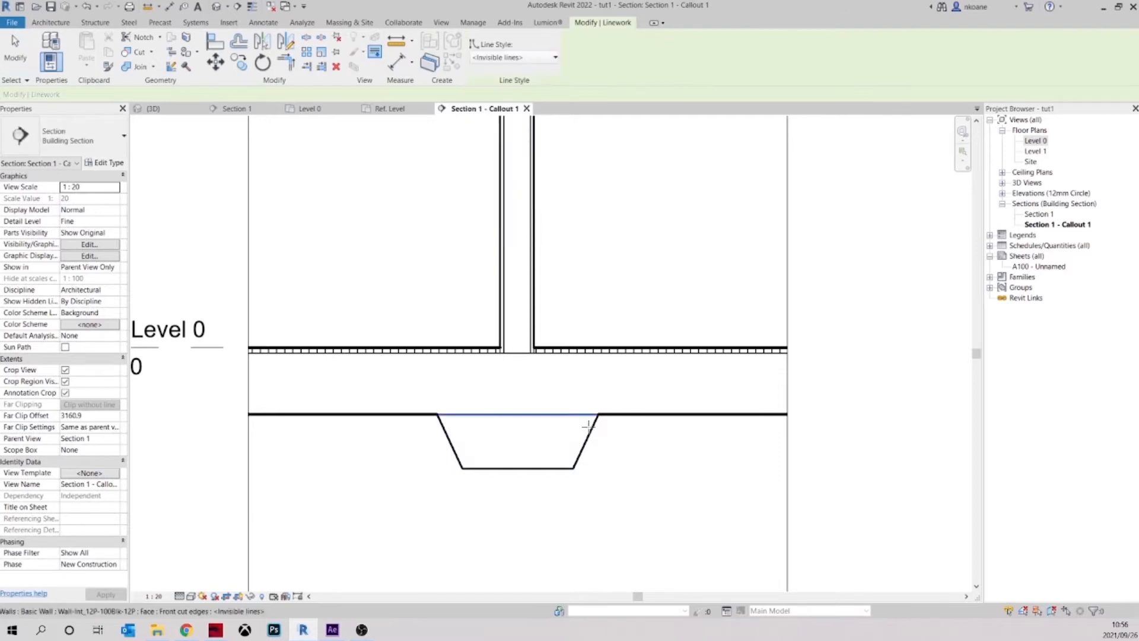
{"action": "left_click", "coordinate": [536, 414]}
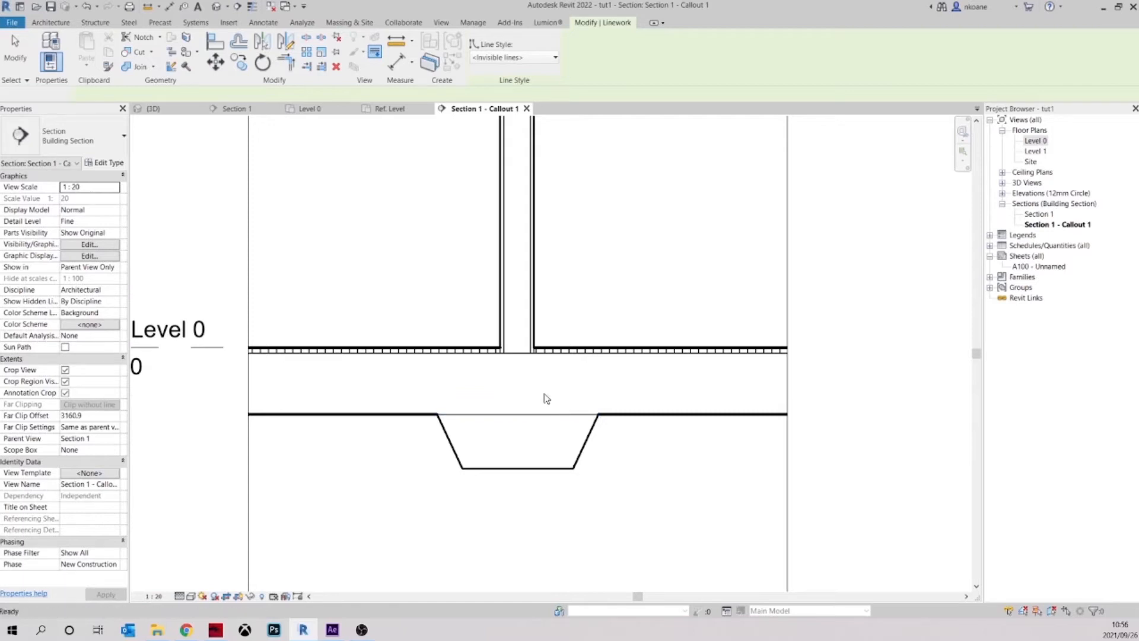
{"action": "key", "text": "Escape"}
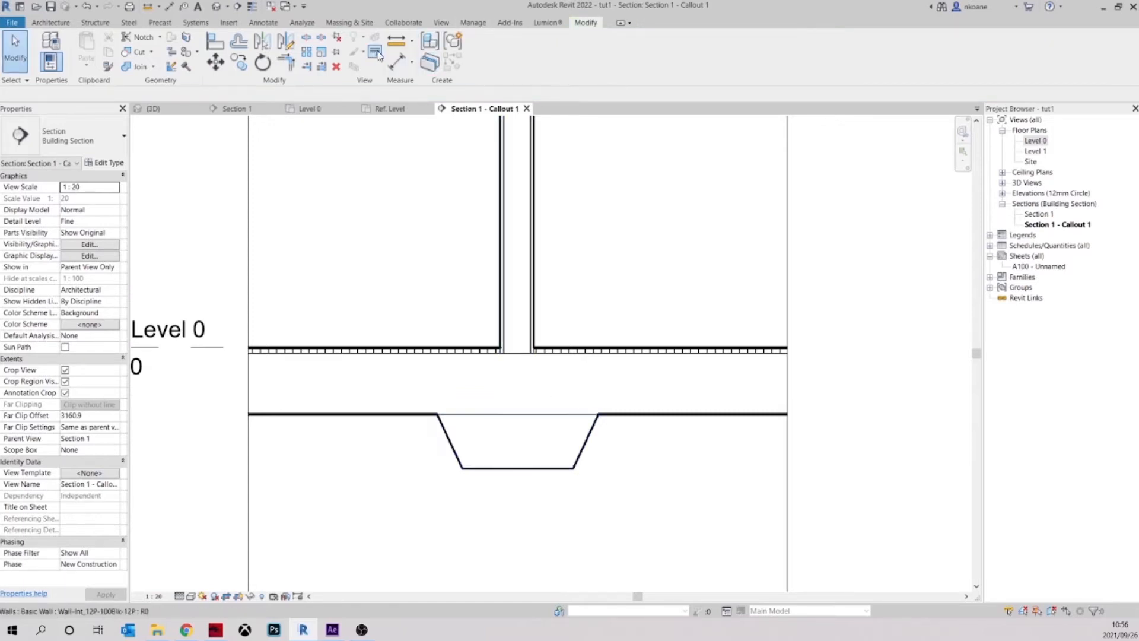
Override the line across the footing's top with the existing "white" line style using Linework
{"action": "left_click", "coordinate": [401, 60]}
{"action": "left_click", "coordinate": [506, 57]}
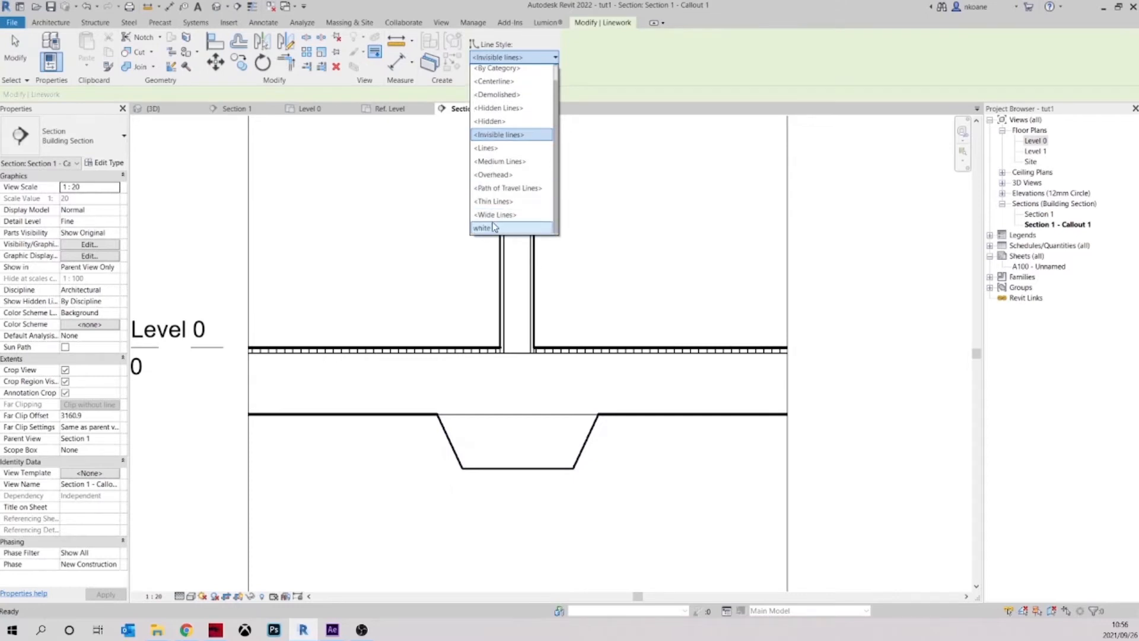
{"action": "left_click", "coordinate": [493, 229]}
{"action": "left_click", "coordinate": [508, 414]}
{"action": "key", "text": "Escape"}
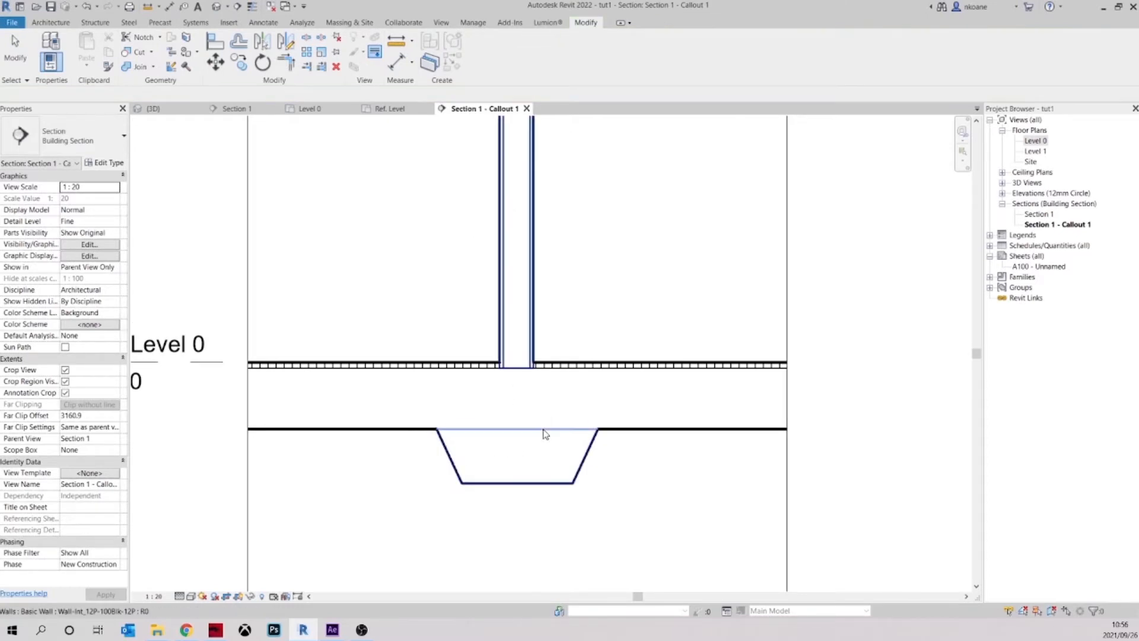
Create a line style subcategory named "White line" under Lines and set its line colour to White
{"action": "left_click", "coordinate": [475, 28]}
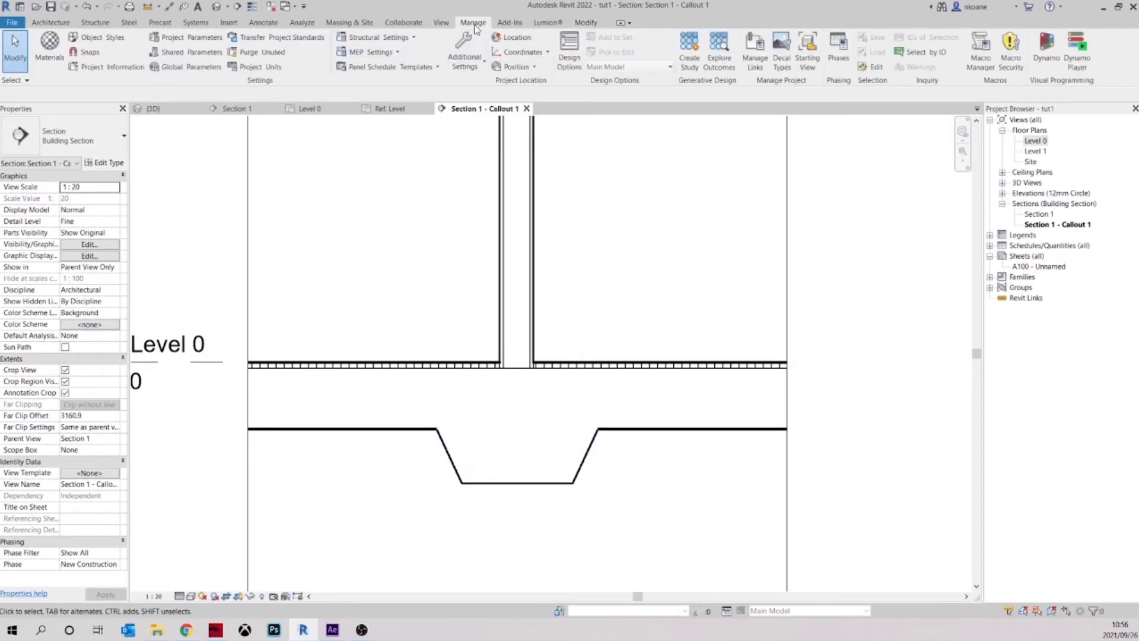
{"action": "left_click", "coordinate": [464, 57]}
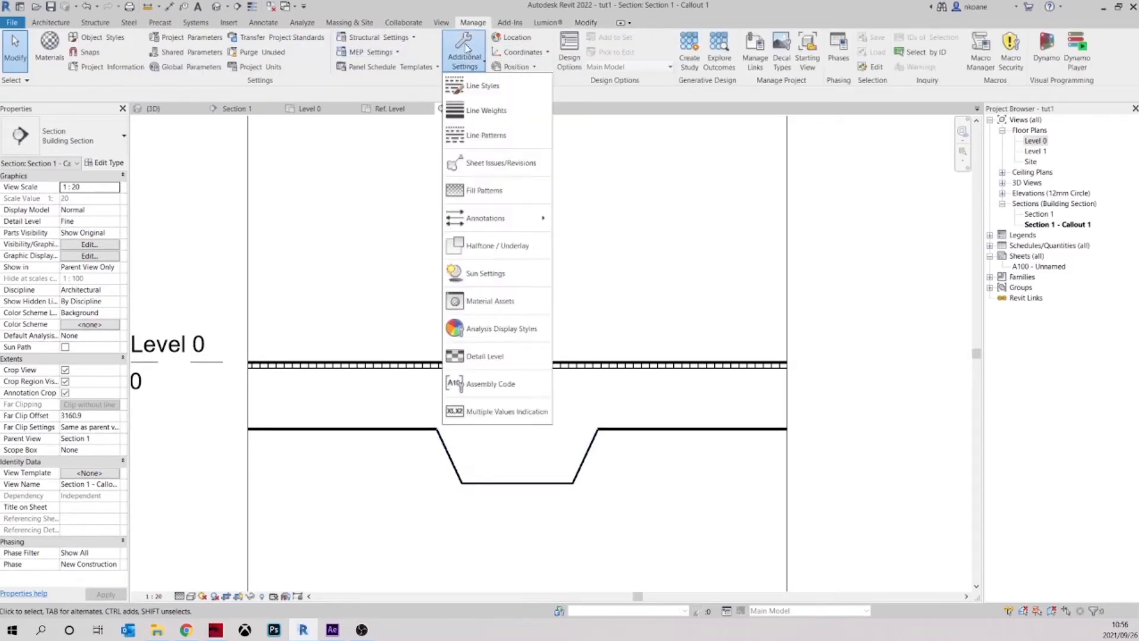
{"action": "left_click", "coordinate": [497, 88]}
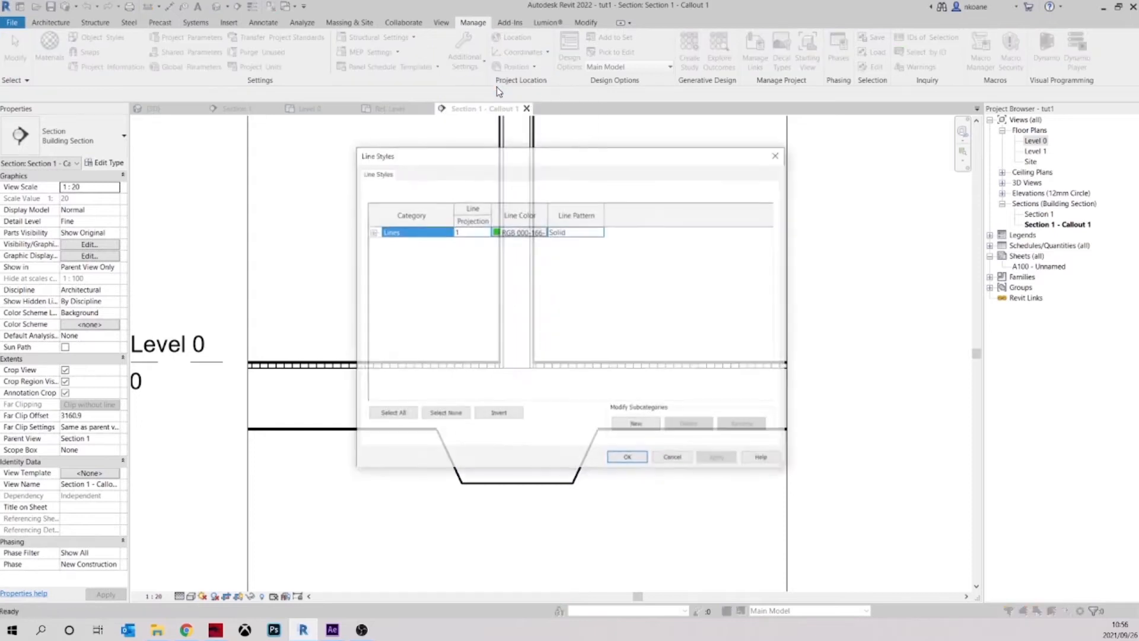
{"action": "left_click", "coordinate": [634, 425]}
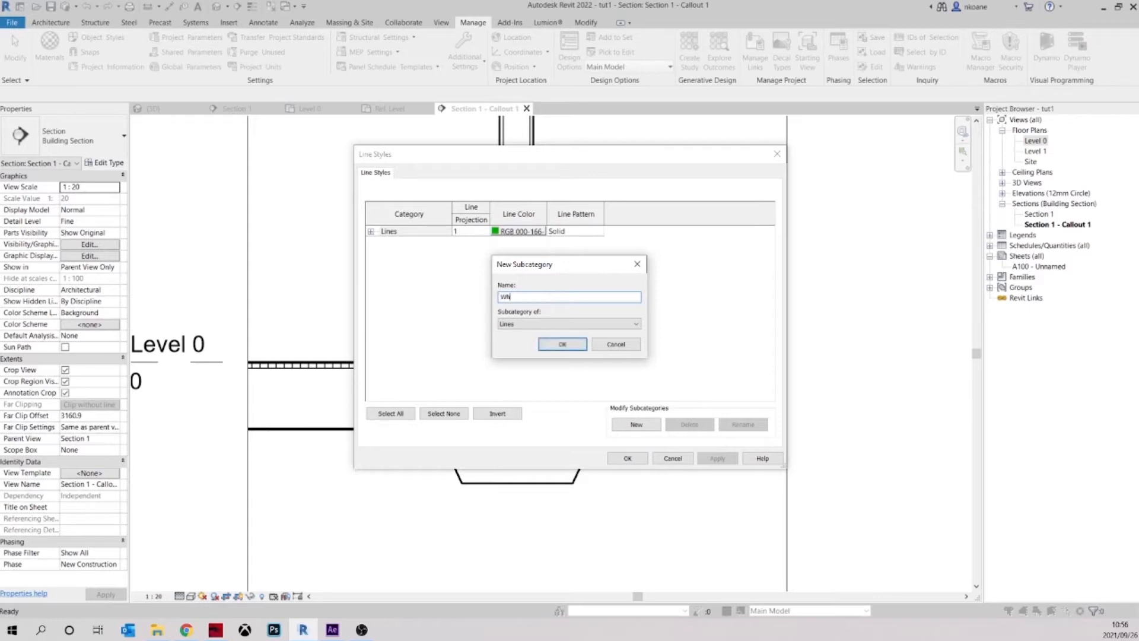
{"action": "type", "text": "White line"}
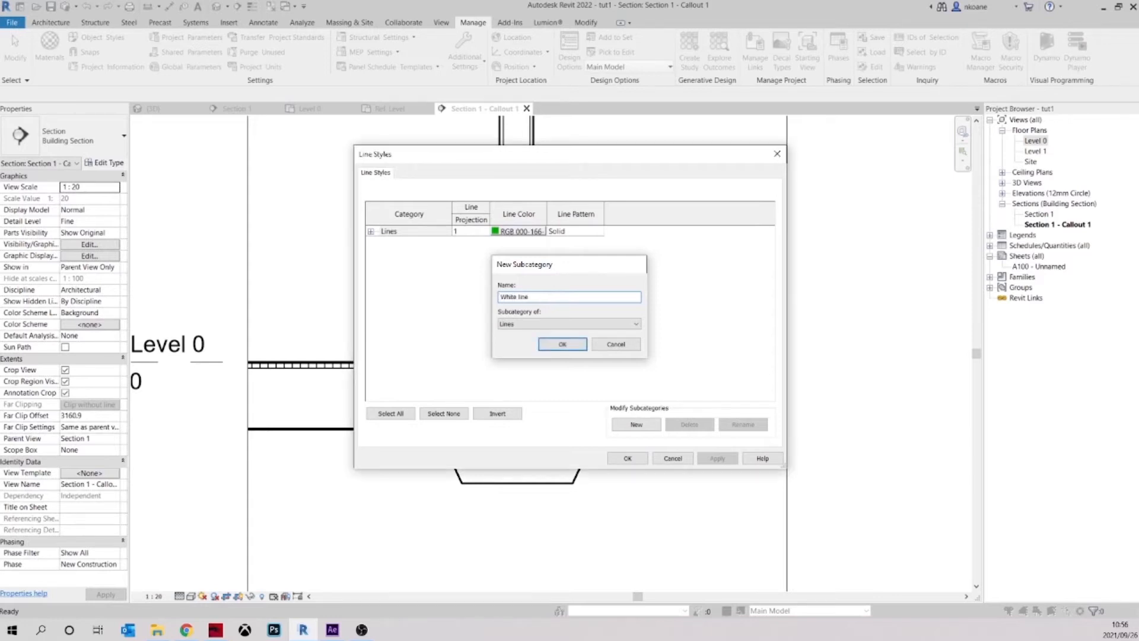
{"action": "key", "text": "Return"}
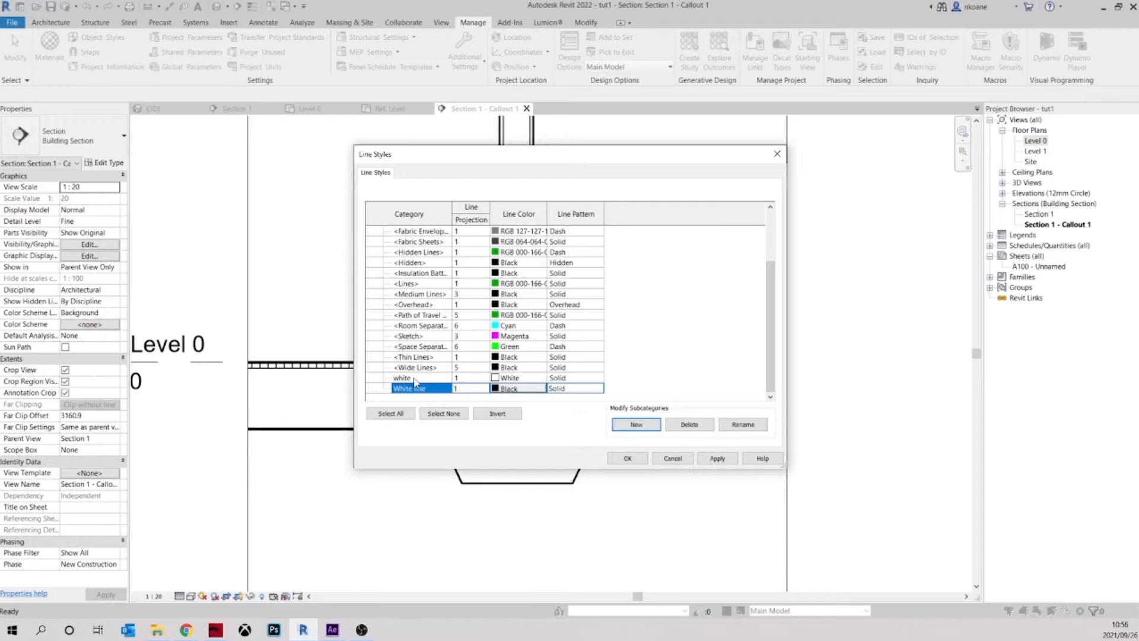
{"action": "left_click", "coordinate": [498, 388]}
{"action": "left_click", "coordinate": [496, 335]}
{"action": "left_click", "coordinate": [612, 413]}
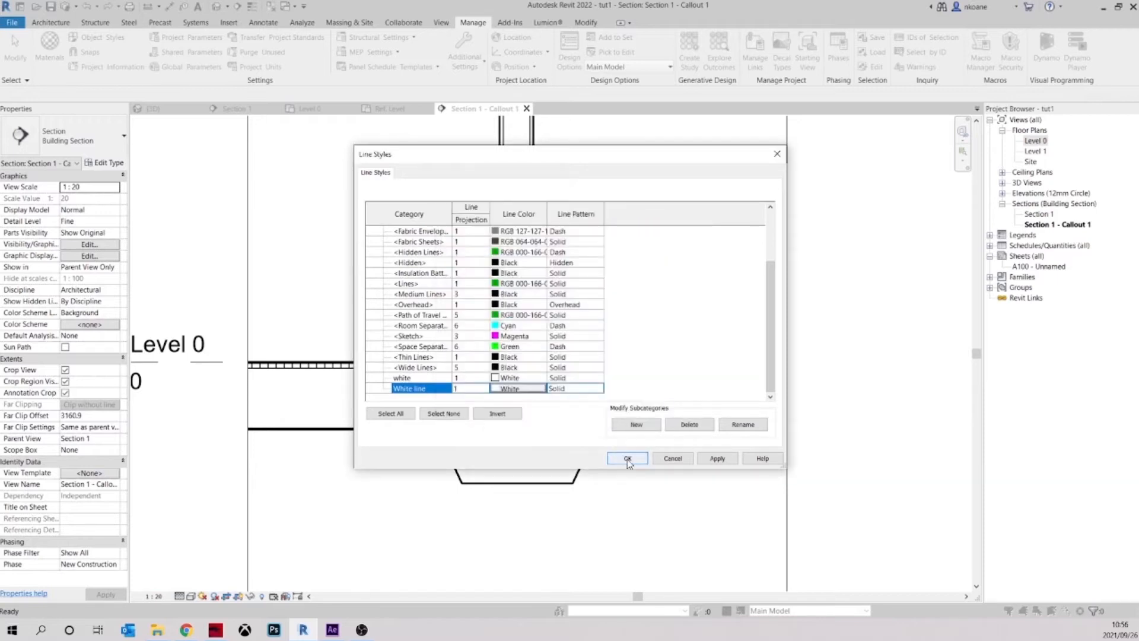
{"action": "left_click", "coordinate": [627, 459]}
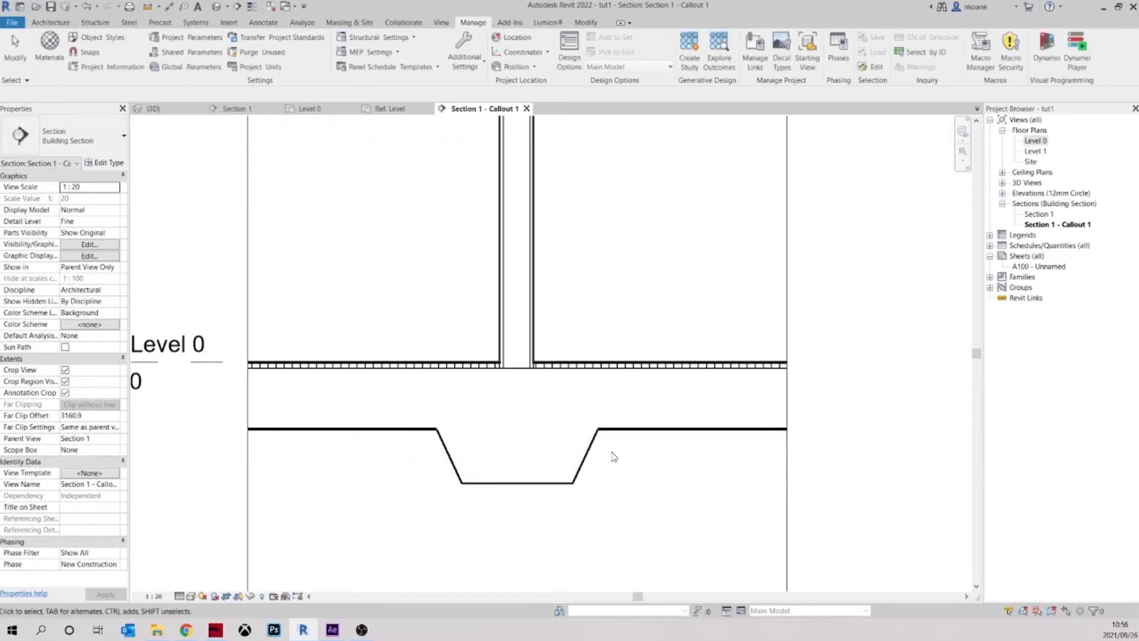
Override the floor's underside line on both sides of the footing with the "White line" style using Linework
{"action": "left_click", "coordinate": [585, 24]}
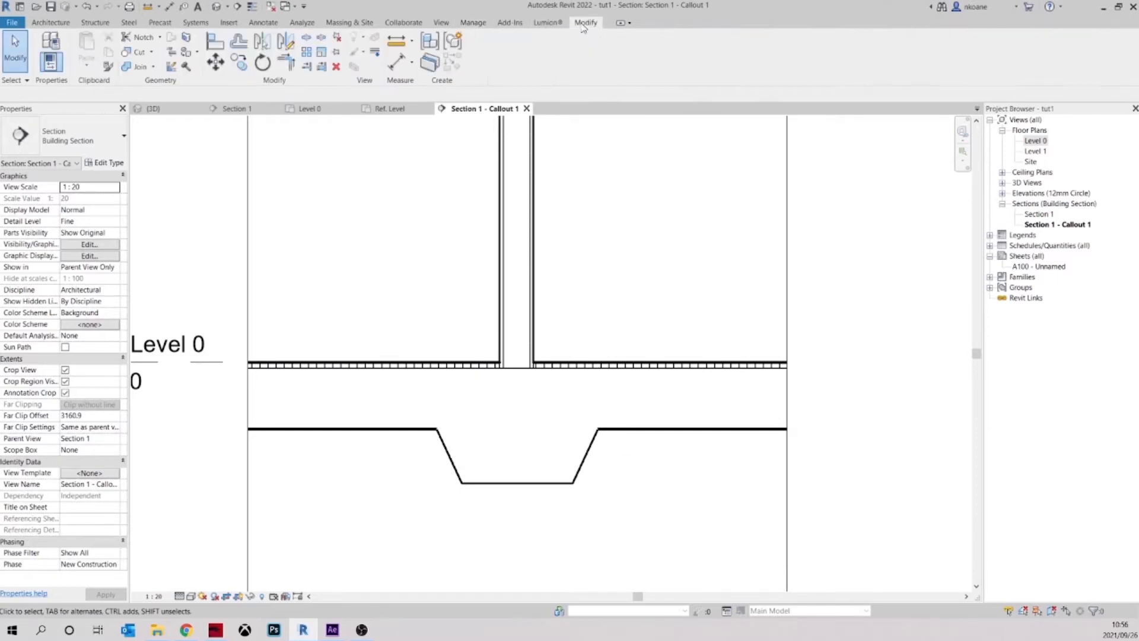
{"action": "left_click", "coordinate": [375, 53]}
{"action": "left_click", "coordinate": [493, 57]}
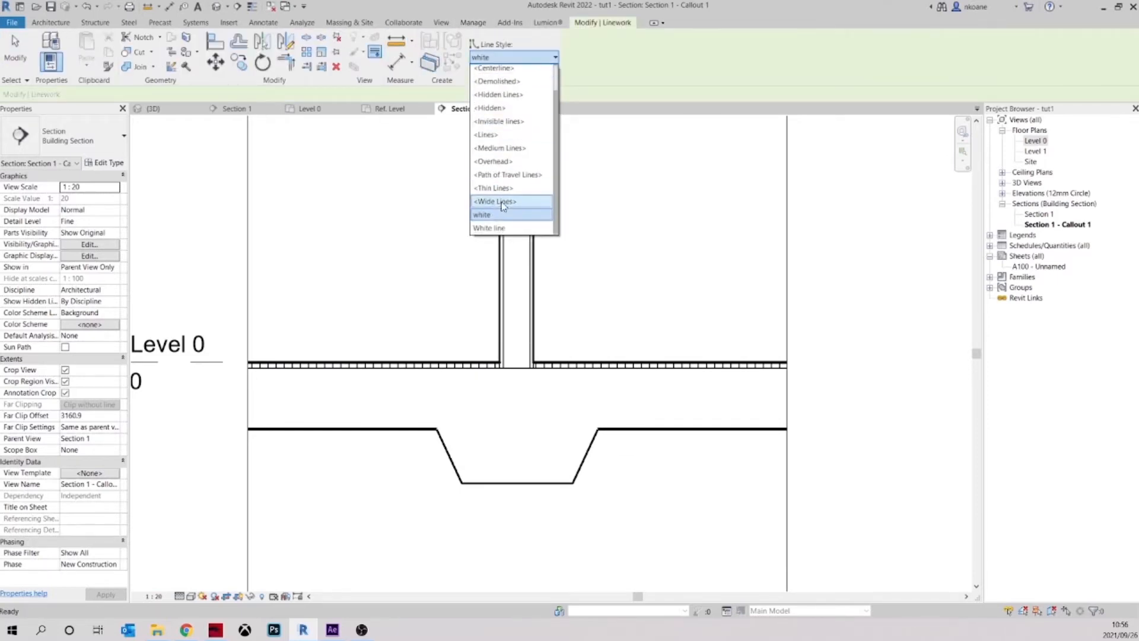
{"action": "left_click", "coordinate": [502, 228]}
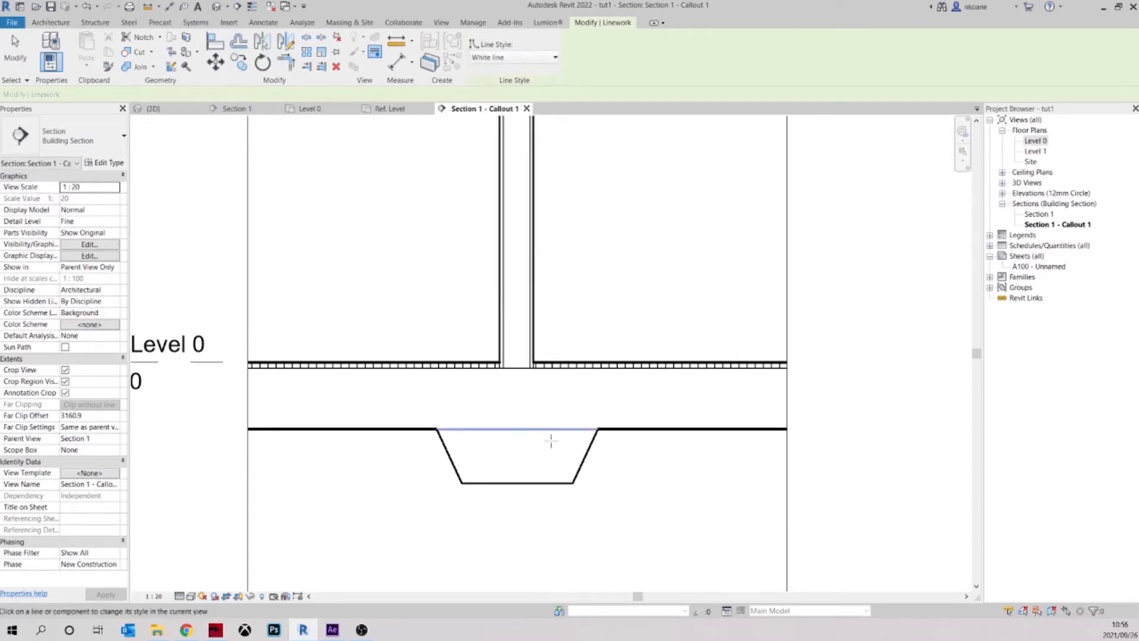
{"action": "left_click", "coordinate": [660, 429]}
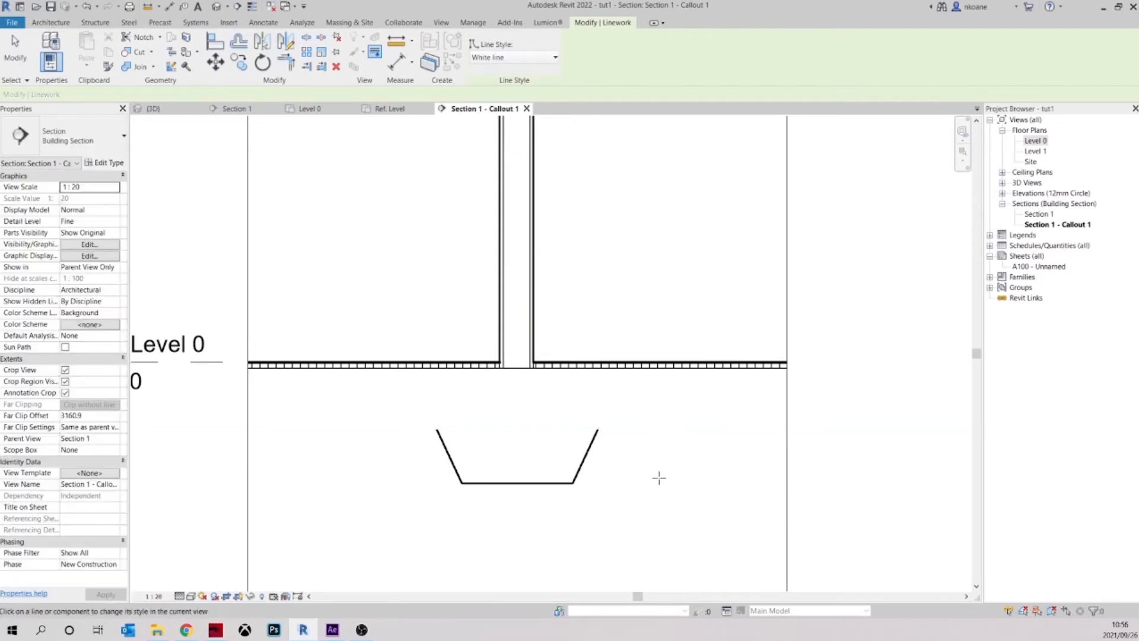
{"action": "key", "text": "Escape"}
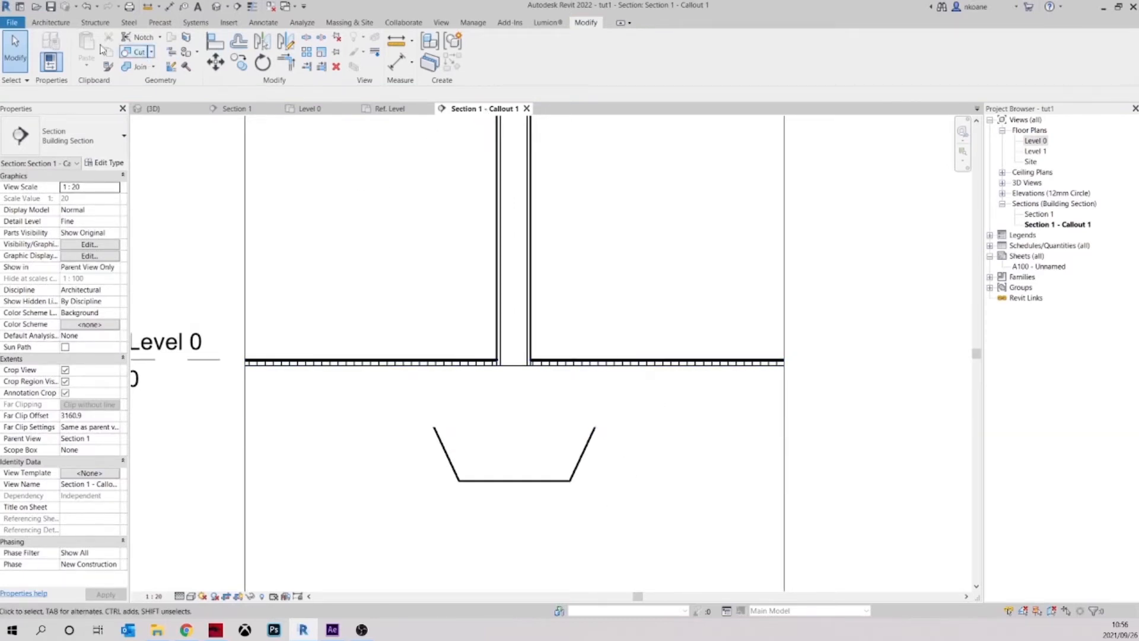
Undo and redo the floor underside's override, and reset that line to <By Category> with Linework
{"action": "left_click", "coordinate": [85, 7]}
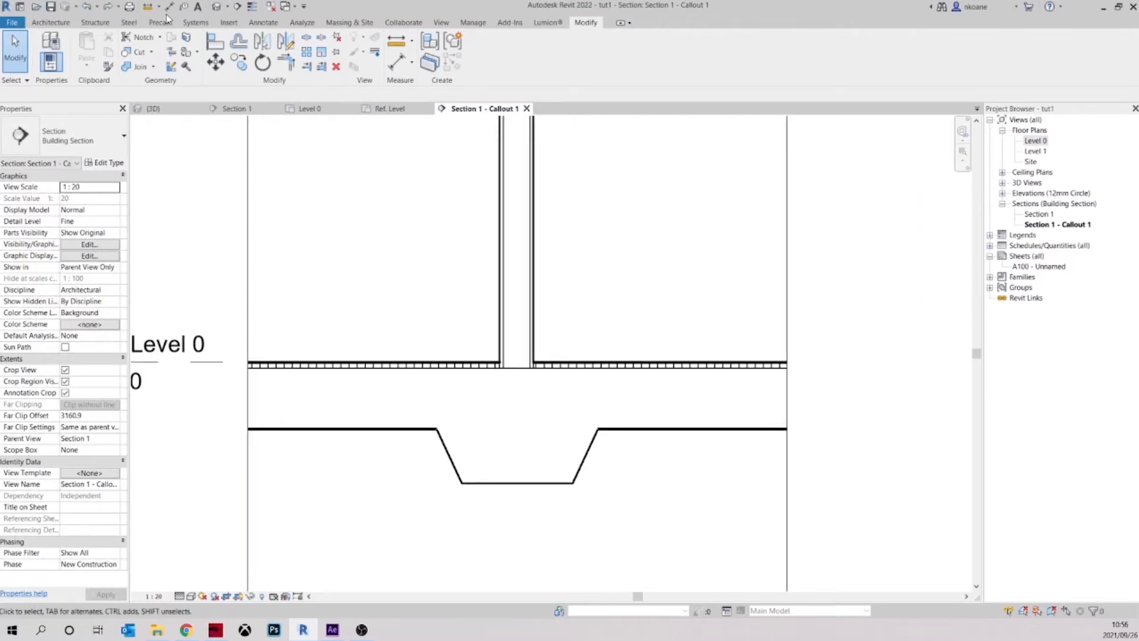
{"action": "left_click", "coordinate": [112, 6]}
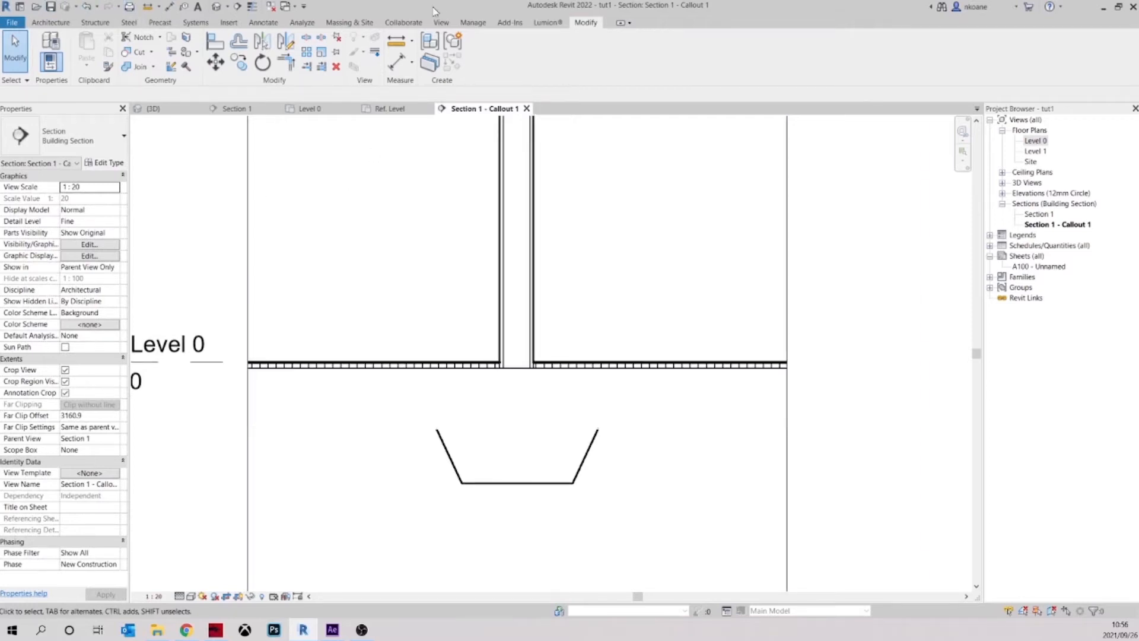
{"action": "left_click", "coordinate": [375, 58]}
{"action": "left_click", "coordinate": [540, 58]}
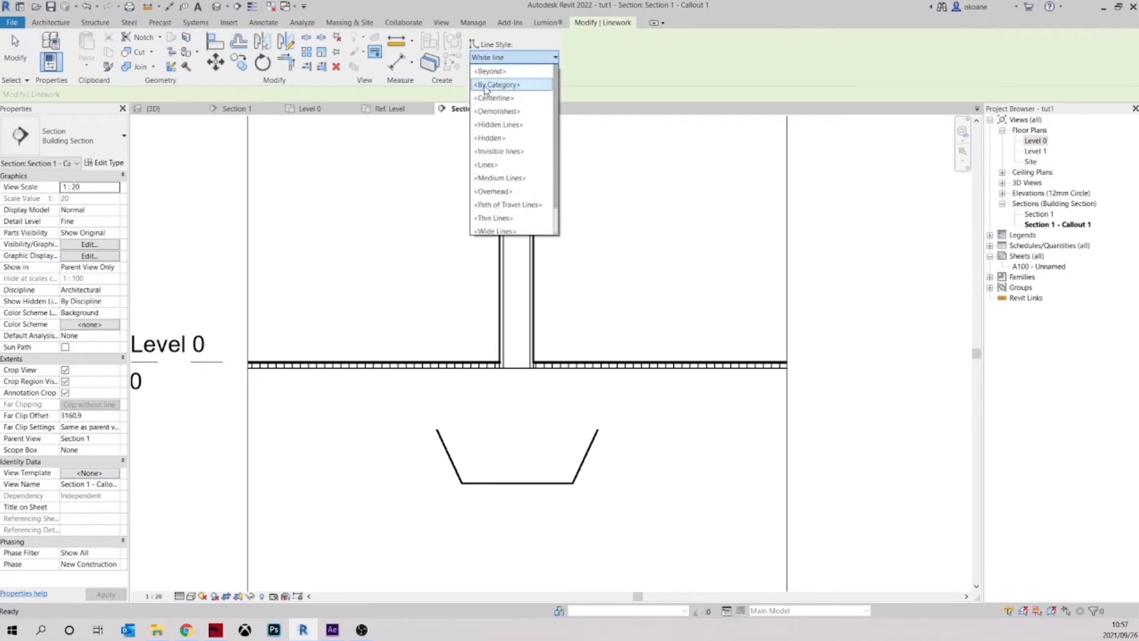
{"action": "left_click", "coordinate": [497, 86]}
{"action": "left_click", "coordinate": [657, 430]}
{"action": "scroll", "coordinate": [656, 481], "scroll_direction": "up", "scroll_amount": 2}
{"action": "key", "text": "Escape"}
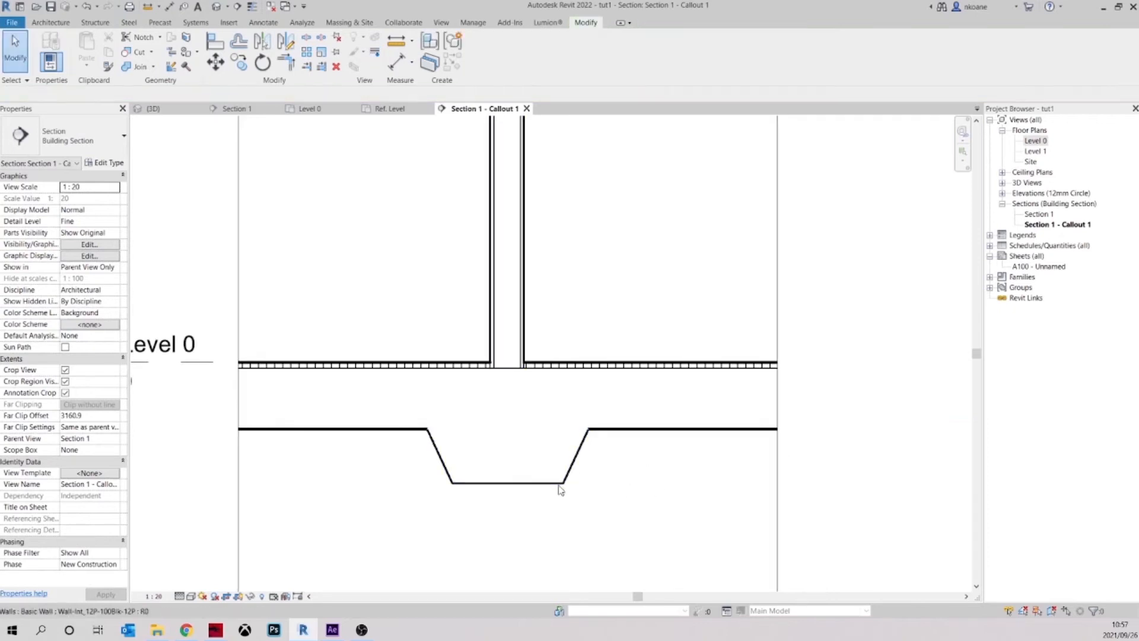
Override the floor's underside line beside the footing with the <Medium Lines> style using Linework
{"action": "scroll", "coordinate": [596, 442], "scroll_direction": "up", "scroll_amount": 4}
{"action": "scroll", "coordinate": [605, 445], "scroll_direction": "down", "scroll_amount": 3}
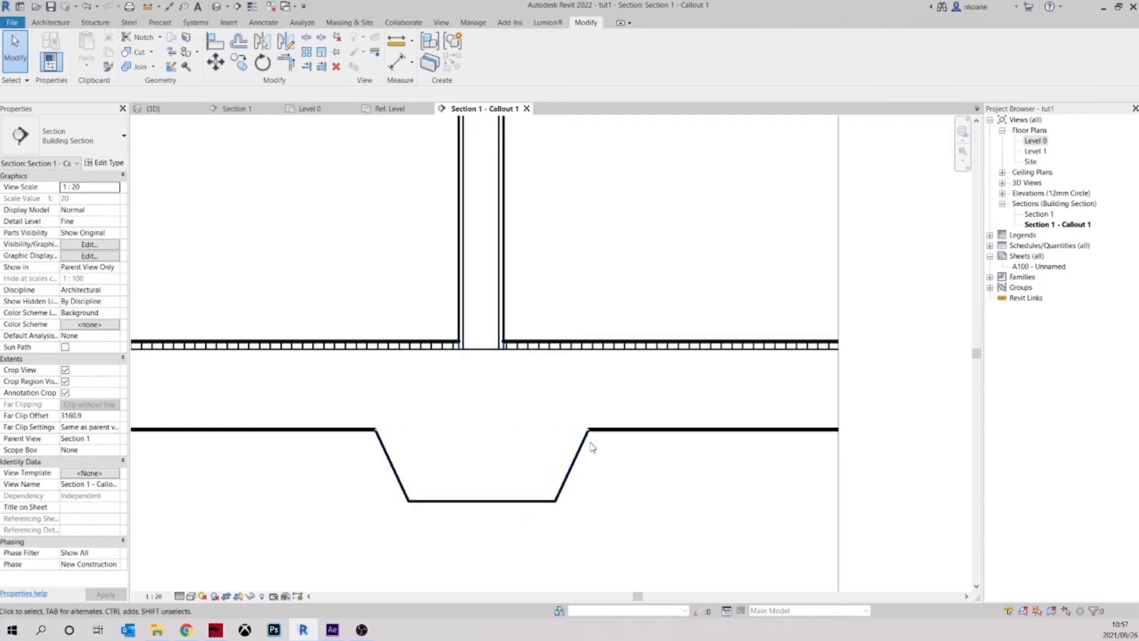
{"action": "left_click", "coordinate": [374, 52]}
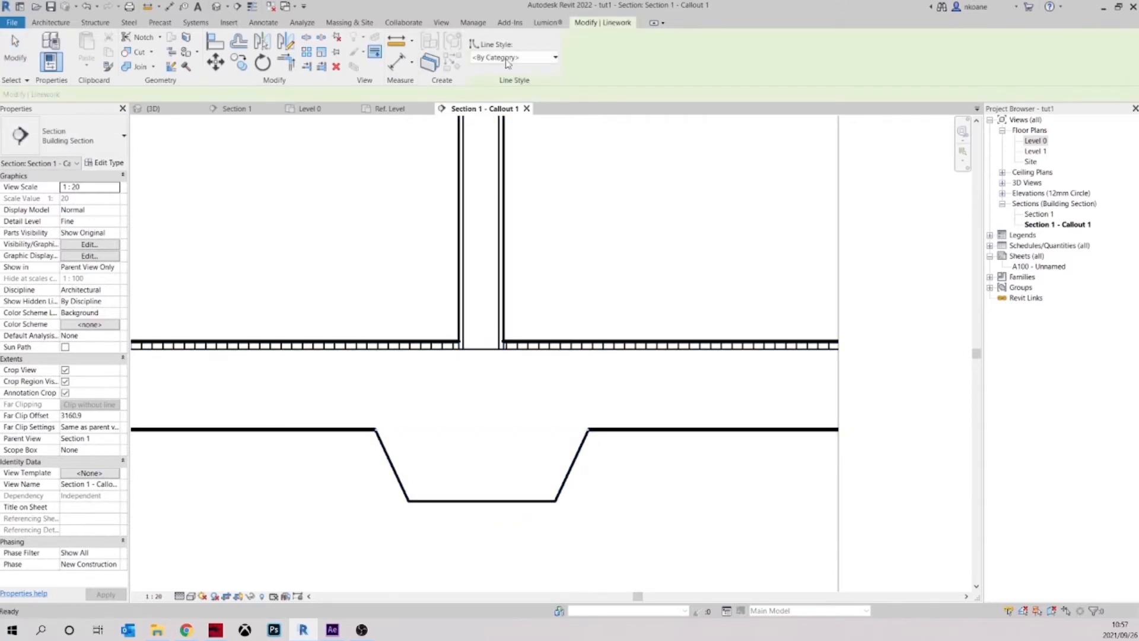
{"action": "left_click", "coordinate": [516, 59]}
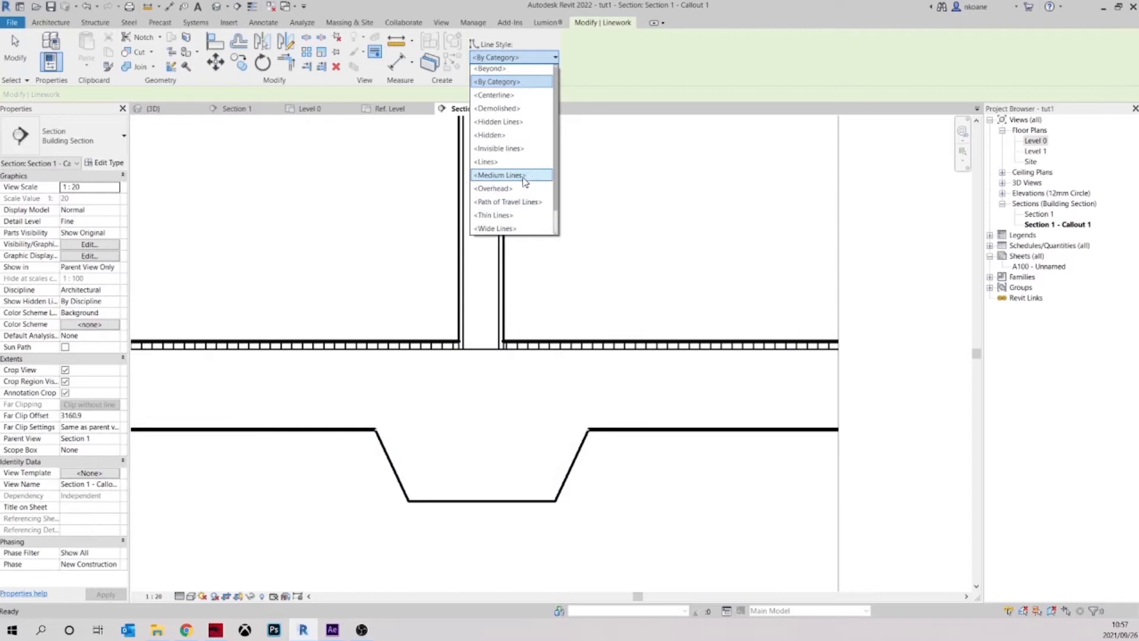
{"action": "scroll", "coordinate": [532, 170], "scroll_direction": "down", "scroll_amount": 1}
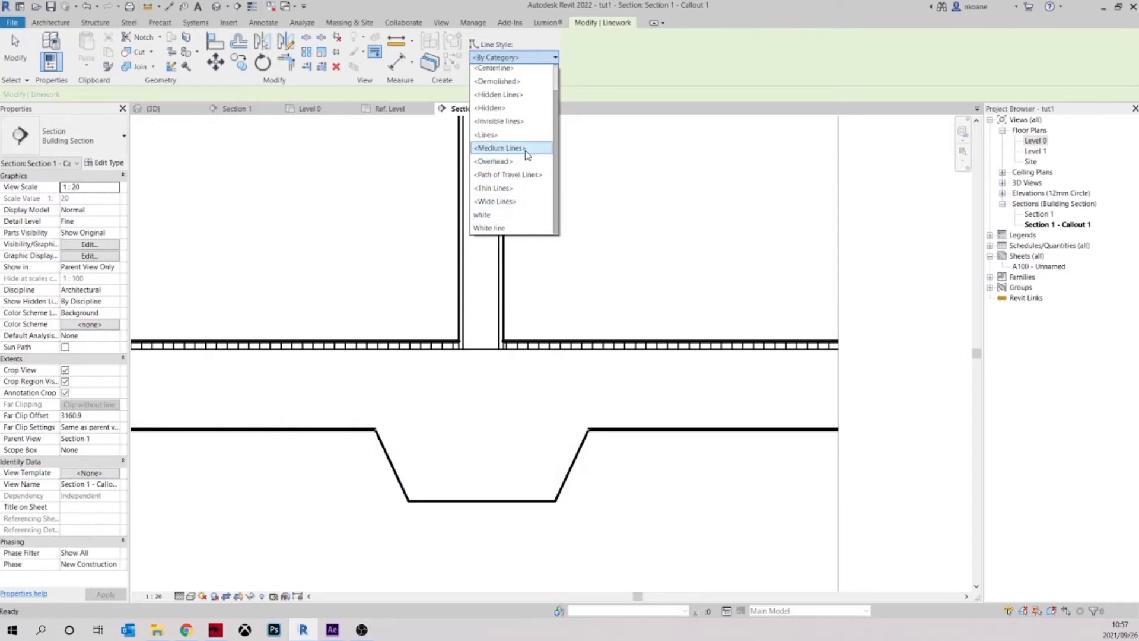
{"action": "left_click", "coordinate": [525, 148]}
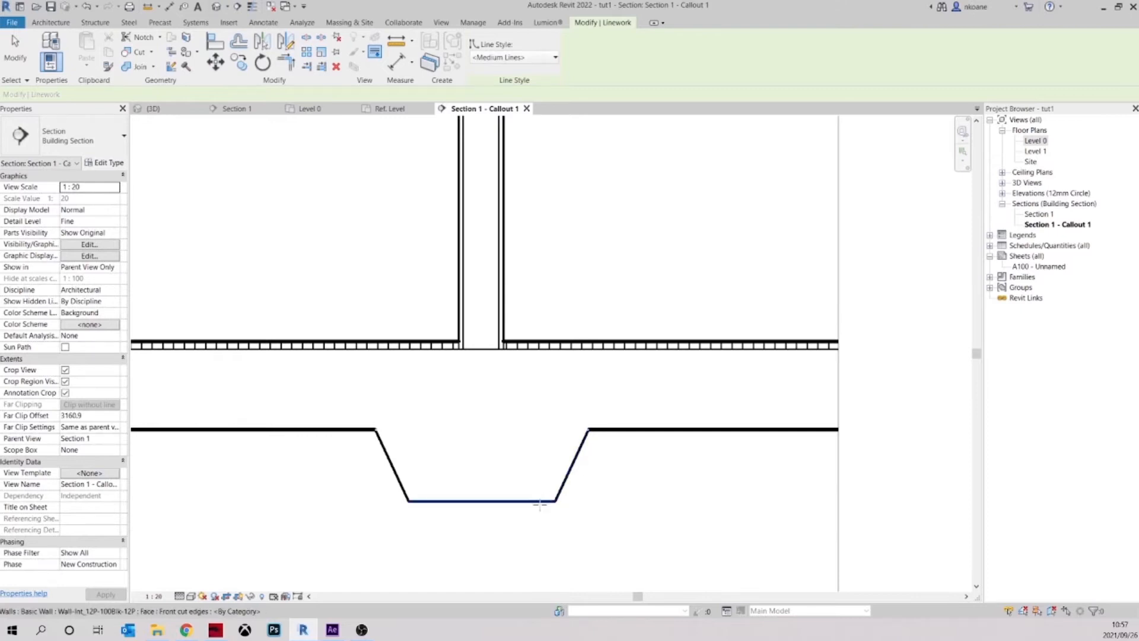
{"action": "scroll", "coordinate": [586, 443], "scroll_direction": "up", "scroll_amount": 3}
{"action": "scroll", "coordinate": [616, 488], "scroll_direction": "up", "scroll_amount": 1}
{"action": "mouse_move", "coordinate": [617, 489]}
{"action": "middle_mouse_down"}
{"action": "mouse_move", "coordinate": [624, 456]}
{"action": "mouse_move", "coordinate": [623, 483]}
{"action": "middle_mouse_up"}
{"action": "scroll", "coordinate": [622, 452], "scroll_direction": "down", "scroll_amount": 2}
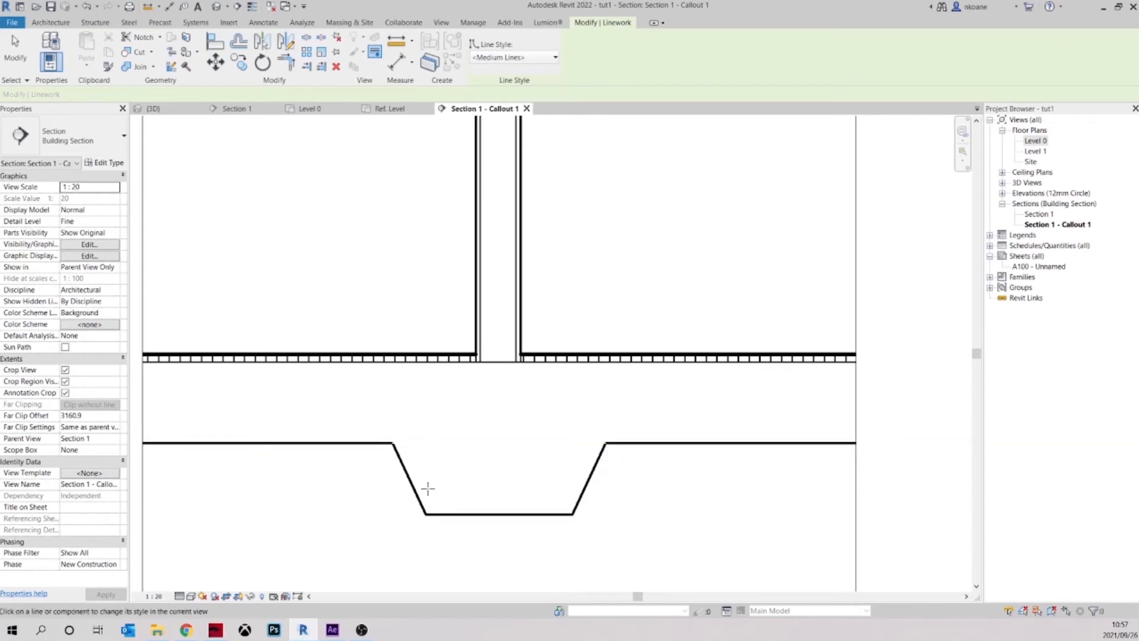
{"action": "scroll", "coordinate": [658, 483], "scroll_direction": "up", "scroll_amount": 2}
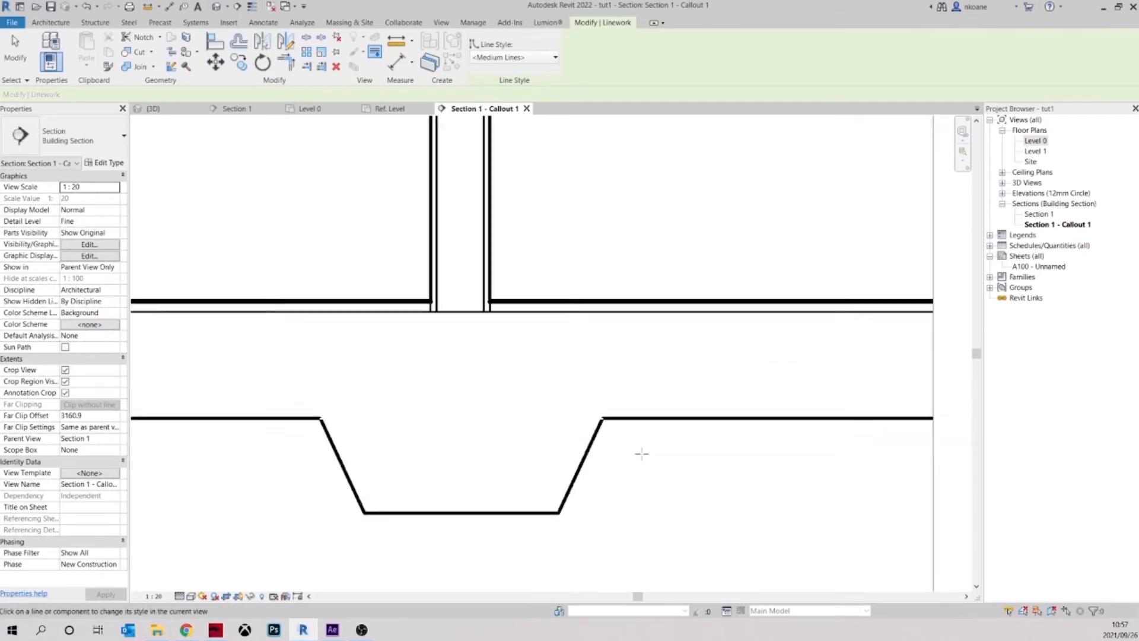
Leave Linework and examine the line weights of the floor, wall and footing in the callout
{"action": "scroll", "coordinate": [635, 449], "scroll_direction": "up", "scroll_amount": 5}
{"action": "scroll", "coordinate": [627, 437], "scroll_direction": "down", "scroll_amount": 7}
{"action": "middle_click_drag", "start_coordinate": [628, 438], "coordinate": [648, 477]}
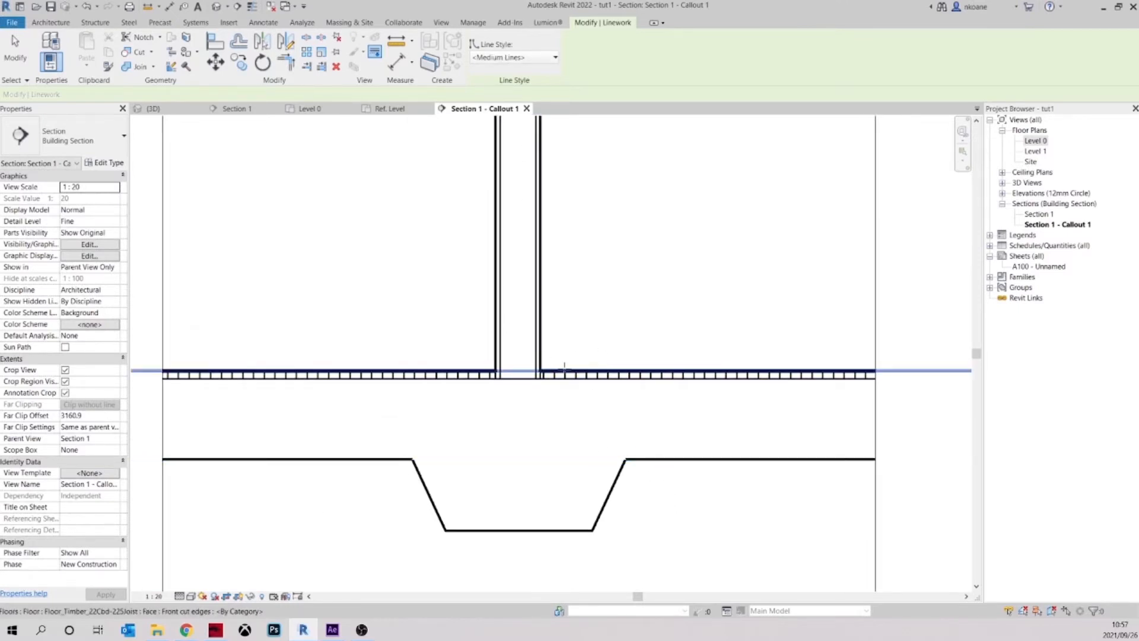
{"action": "scroll", "coordinate": [620, 348], "scroll_direction": "down", "scroll_amount": 1}
{"action": "scroll", "coordinate": [619, 348], "scroll_direction": "down", "scroll_amount": 1}
{"action": "middle_click_drag", "start_coordinate": [627, 357], "coordinate": [630, 382]}
{"action": "scroll", "coordinate": [635, 480], "scroll_direction": "up", "scroll_amount": 1}
{"action": "middle_click_drag", "start_coordinate": [645, 489], "coordinate": [641, 477]}
{"action": "key", "text": "Escape"}
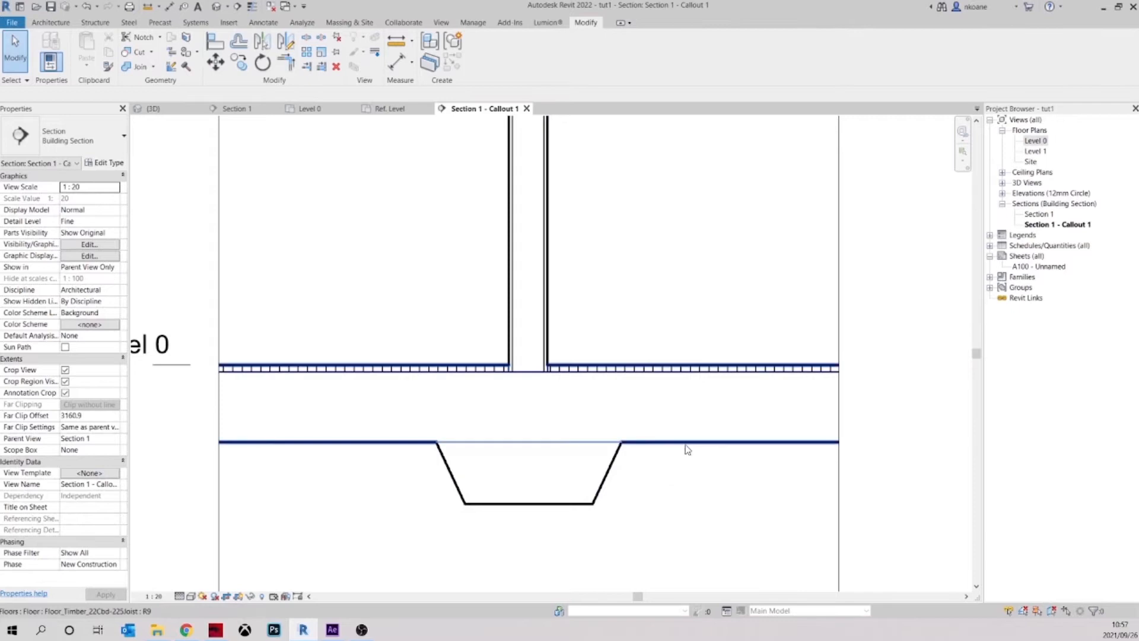
{"action": "scroll", "coordinate": [754, 409], "scroll_direction": "down", "scroll_amount": 2}
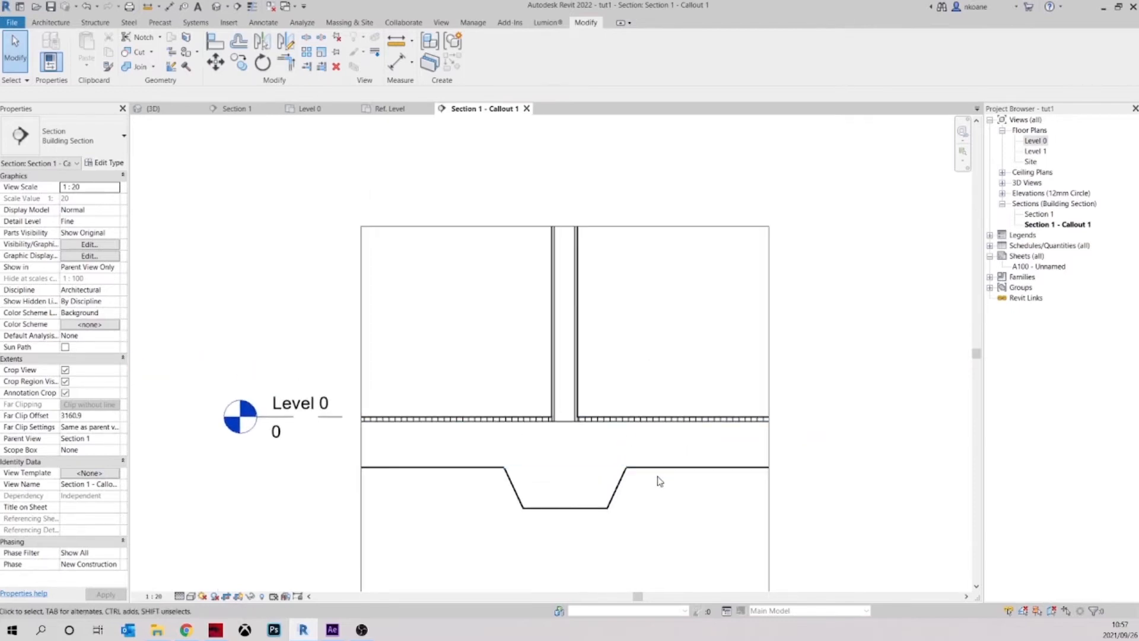
Open the material of the Structure [1] layer in the selected timber floor's type assembly
{"action": "left_click", "coordinate": [660, 473]}
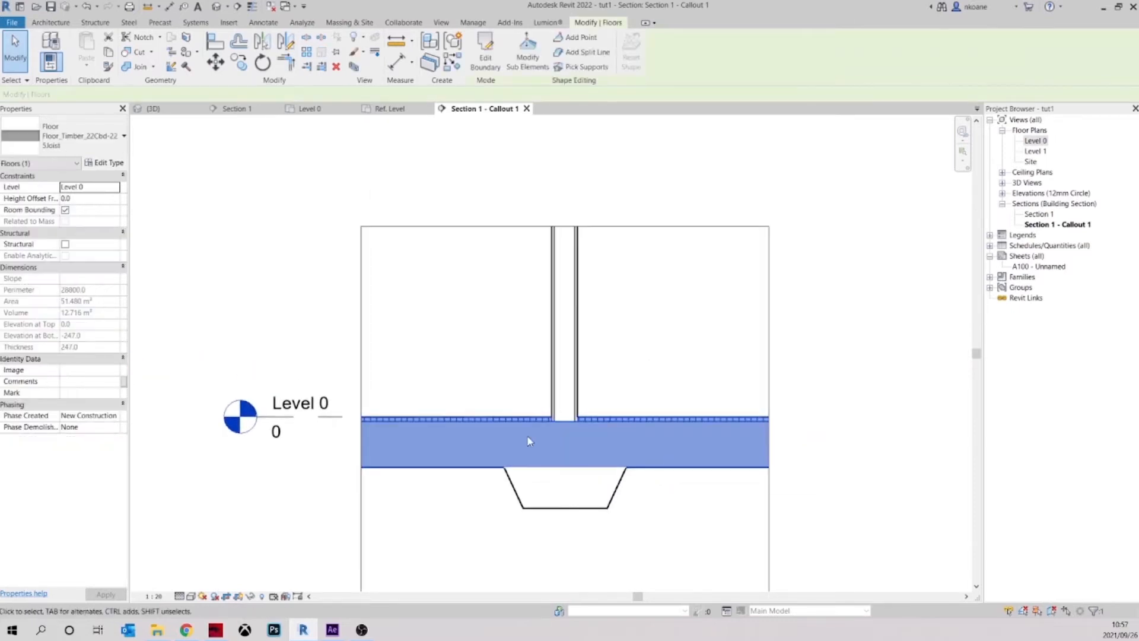
{"action": "left_click", "coordinate": [115, 165]}
{"action": "left_click", "coordinate": [584, 180]}
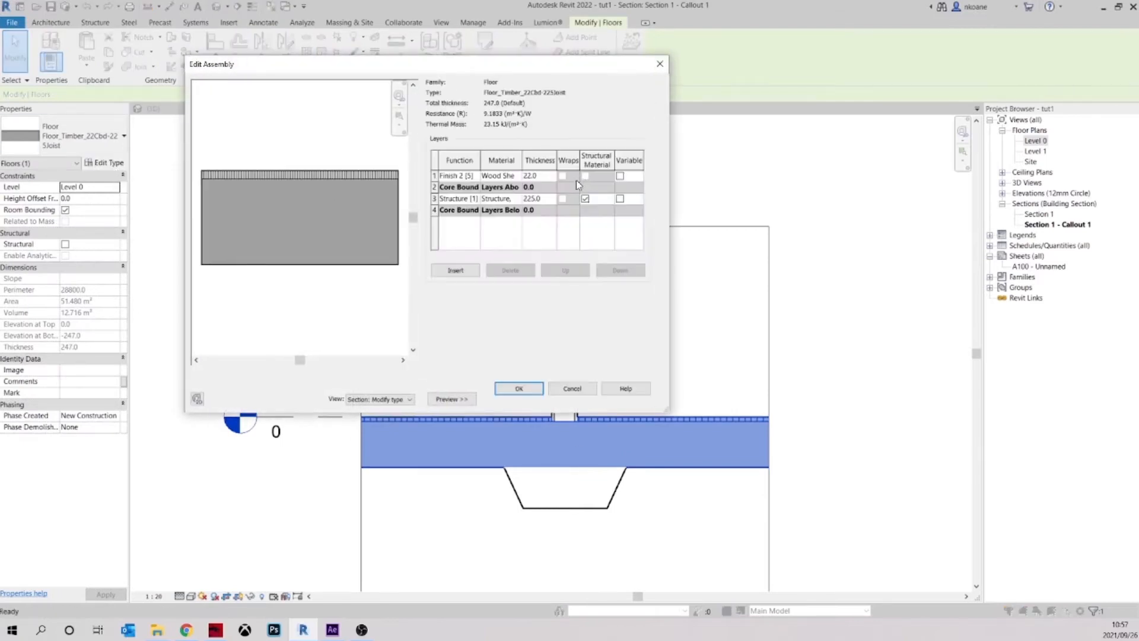
{"action": "left_click", "coordinate": [519, 200]}
{"action": "left_click", "coordinate": [518, 199]}
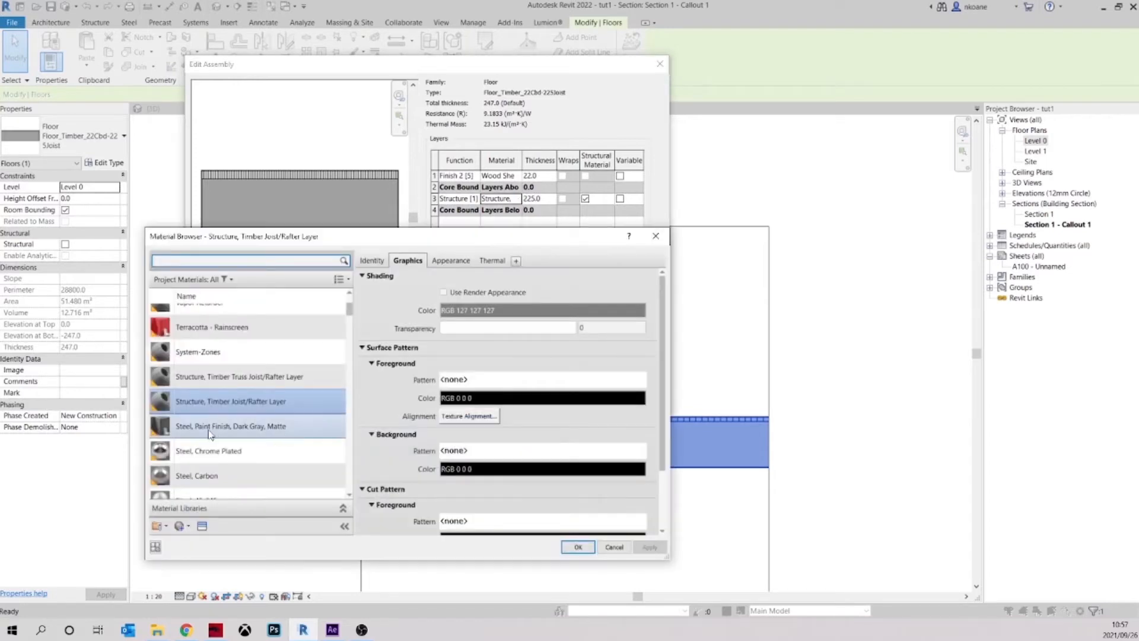
Set the cut foreground pattern of the Structure, Timber Joist/Rafter Layer material to Concrete and accept the floor type changes
{"action": "scroll", "coordinate": [456, 442], "scroll_direction": "down", "scroll_amount": 3}
{"action": "left_click", "coordinate": [529, 448]}
{"action": "scroll", "coordinate": [449, 415], "scroll_direction": "down", "scroll_amount": 6}
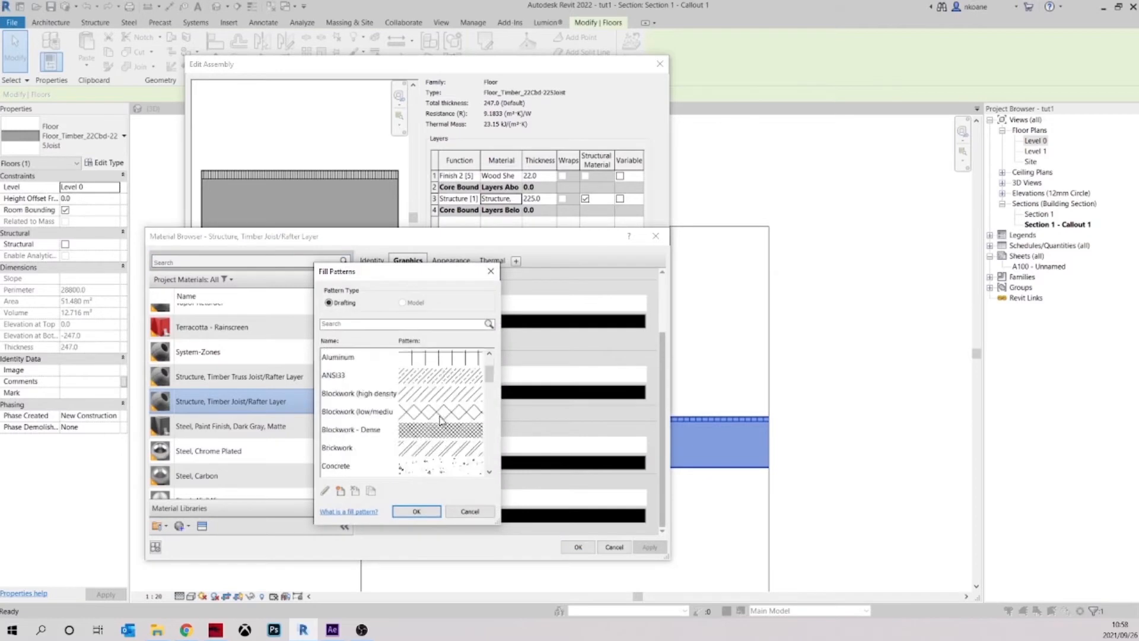
{"action": "scroll", "coordinate": [449, 415], "scroll_direction": "down", "scroll_amount": 5}
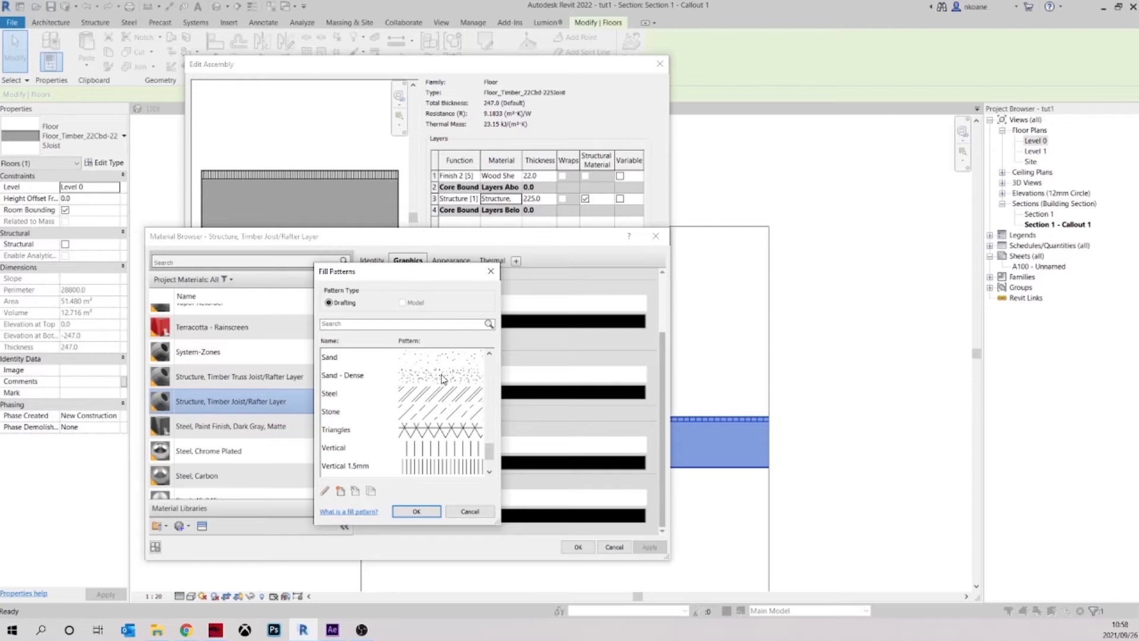
{"action": "scroll", "coordinate": [451, 409], "scroll_direction": "up", "scroll_amount": 11}
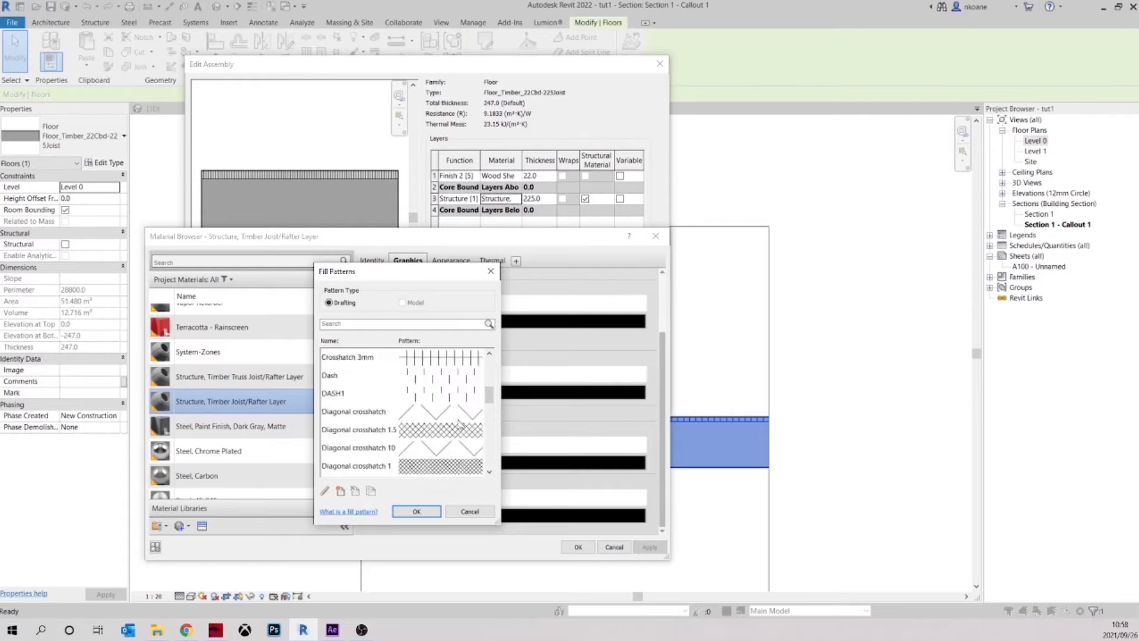
{"action": "scroll", "coordinate": [459, 423], "scroll_direction": "down", "scroll_amount": 1}
{"action": "left_click", "coordinate": [441, 474]}
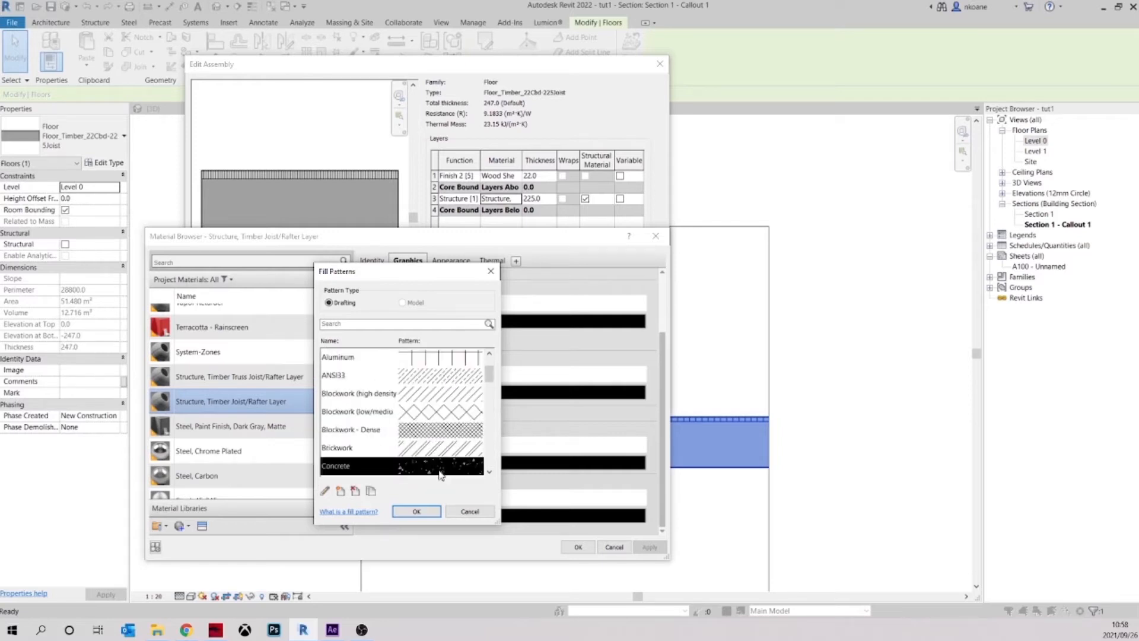
{"action": "left_click", "coordinate": [416, 510]}
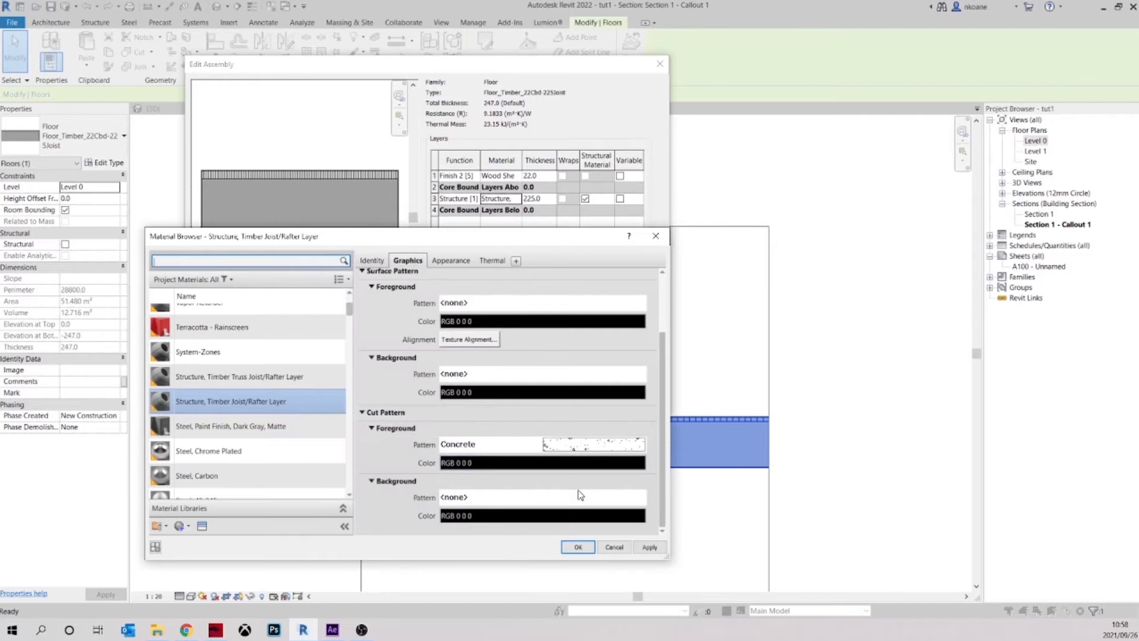
{"action": "left_click", "coordinate": [576, 548]}
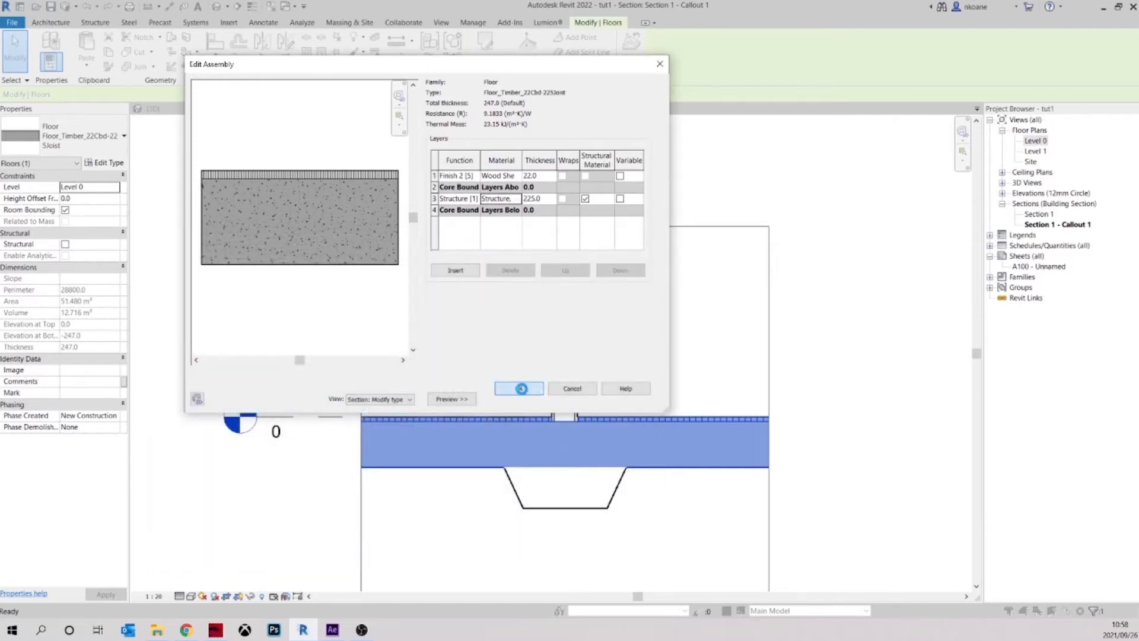
{"action": "left_click", "coordinate": [521, 388]}
{"action": "left_click", "coordinate": [521, 398]}
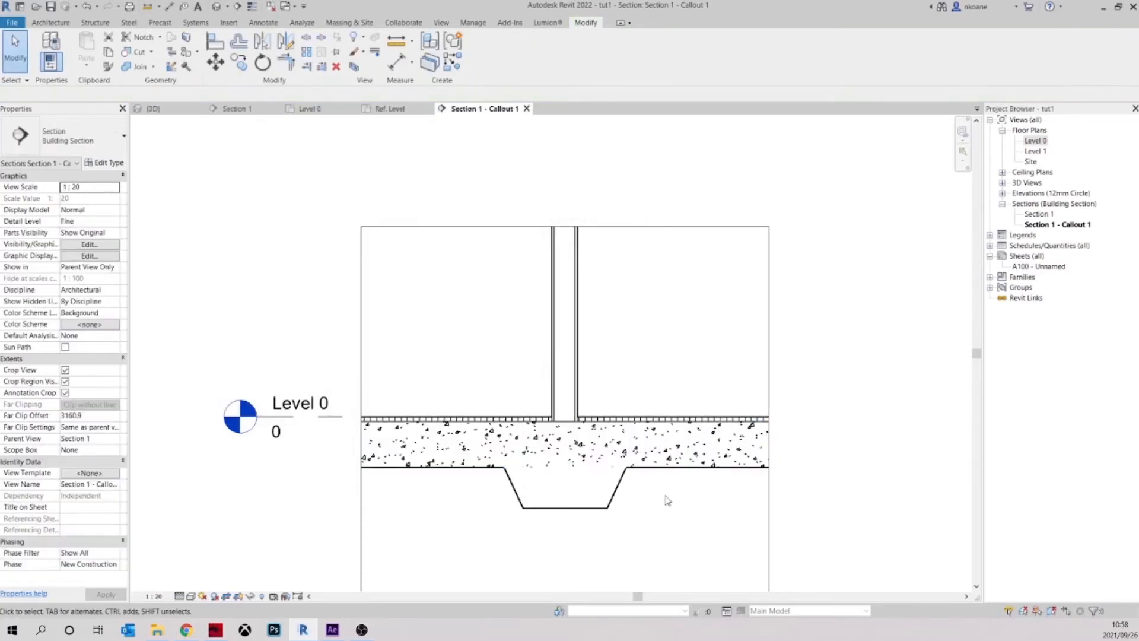
Open the material selection for the concrete footing sweep in the interior wall type's structure
{"action": "scroll", "coordinate": [667, 500], "scroll_direction": "up", "scroll_amount": 5}
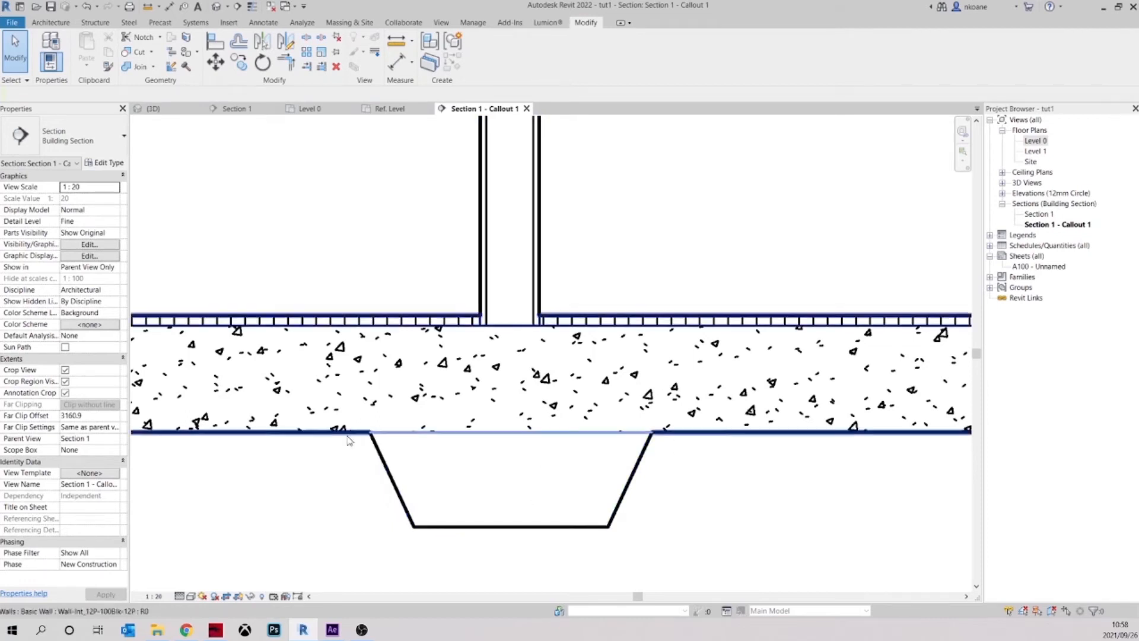
{"action": "scroll", "coordinate": [703, 523], "scroll_direction": "down", "scroll_amount": 2}
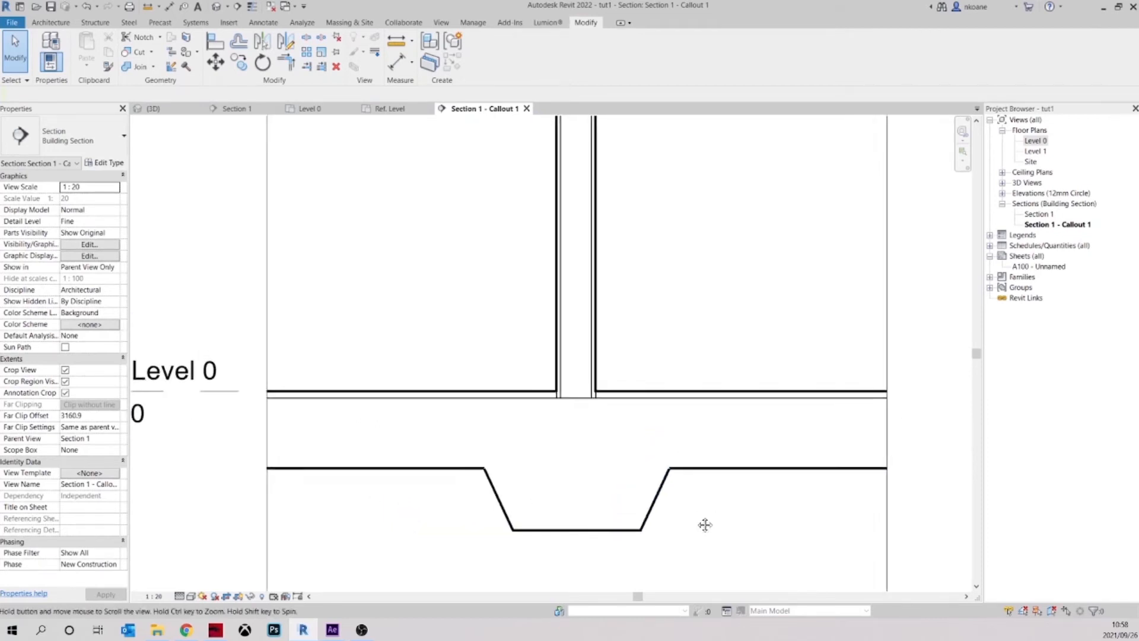
{"action": "left_click", "coordinate": [659, 502]}
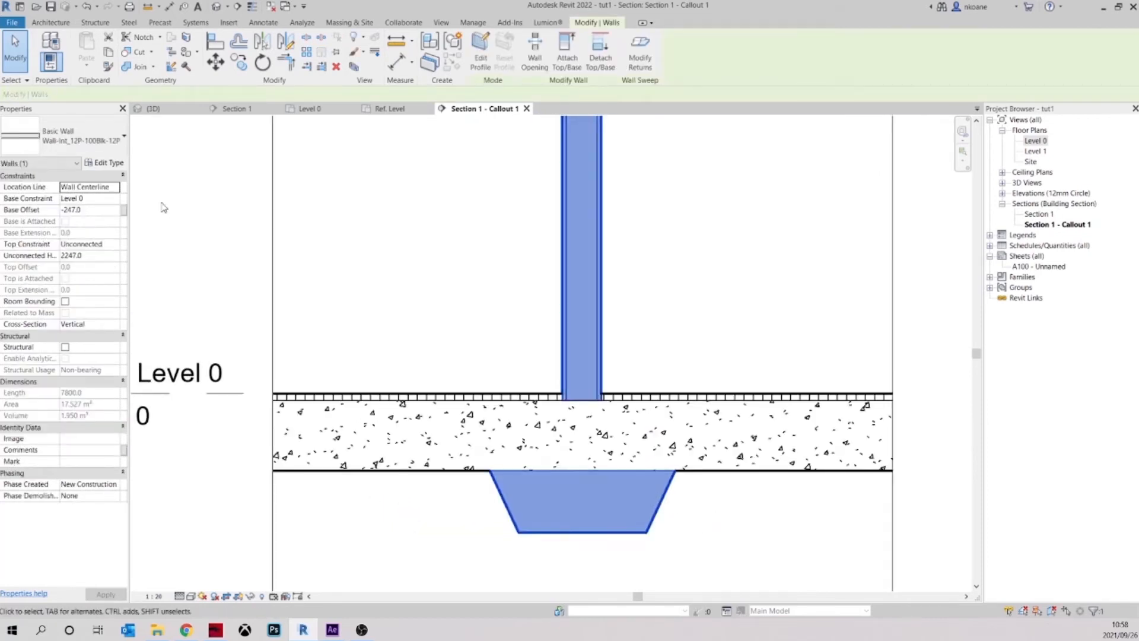
{"action": "left_click", "coordinate": [109, 164]}
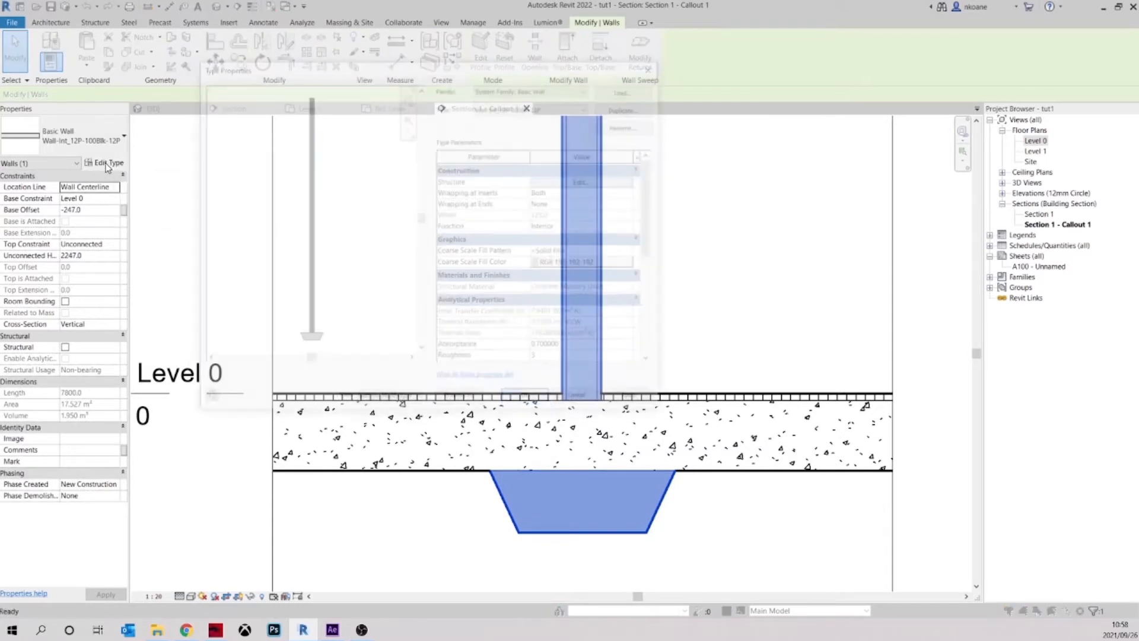
{"action": "left_click", "coordinate": [580, 180]}
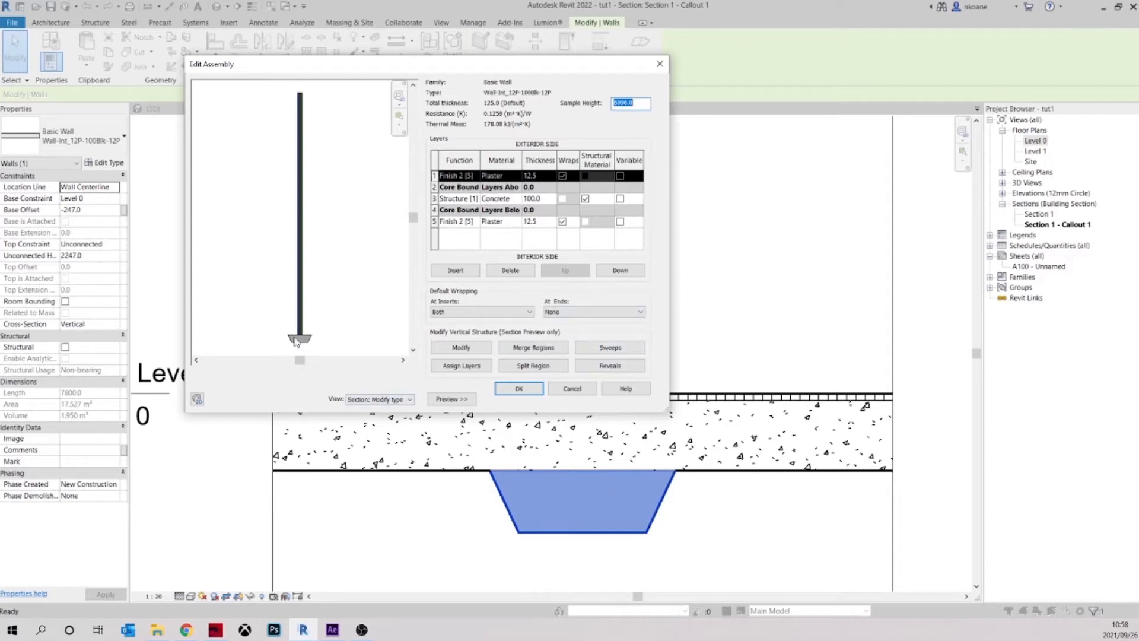
{"action": "left_click", "coordinate": [610, 350]}
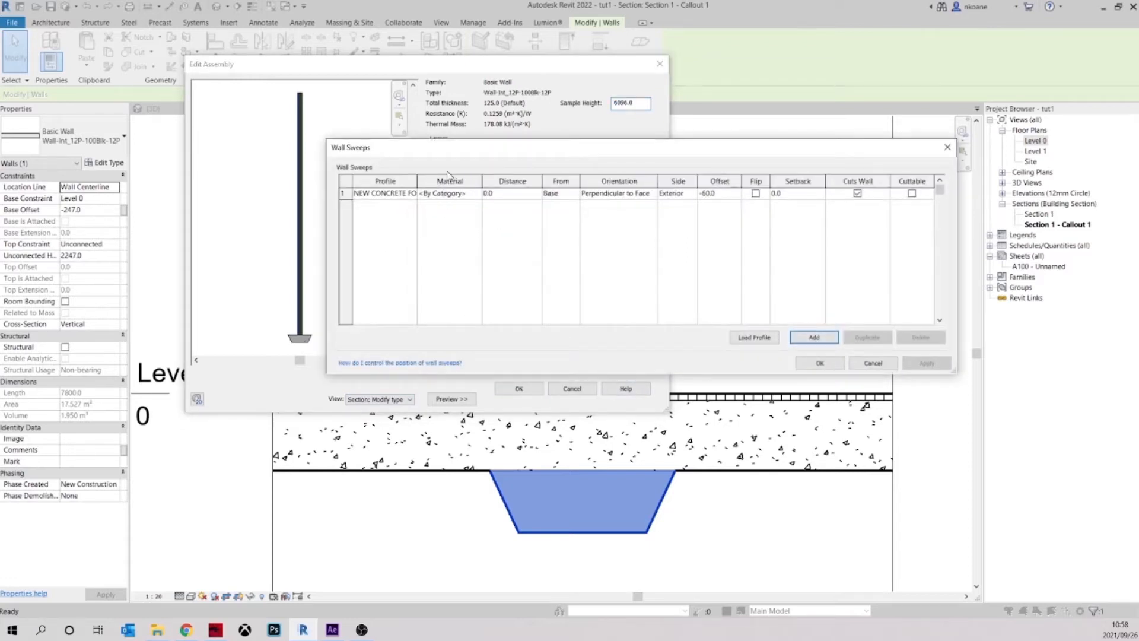
{"action": "left_click", "coordinate": [475, 196]}
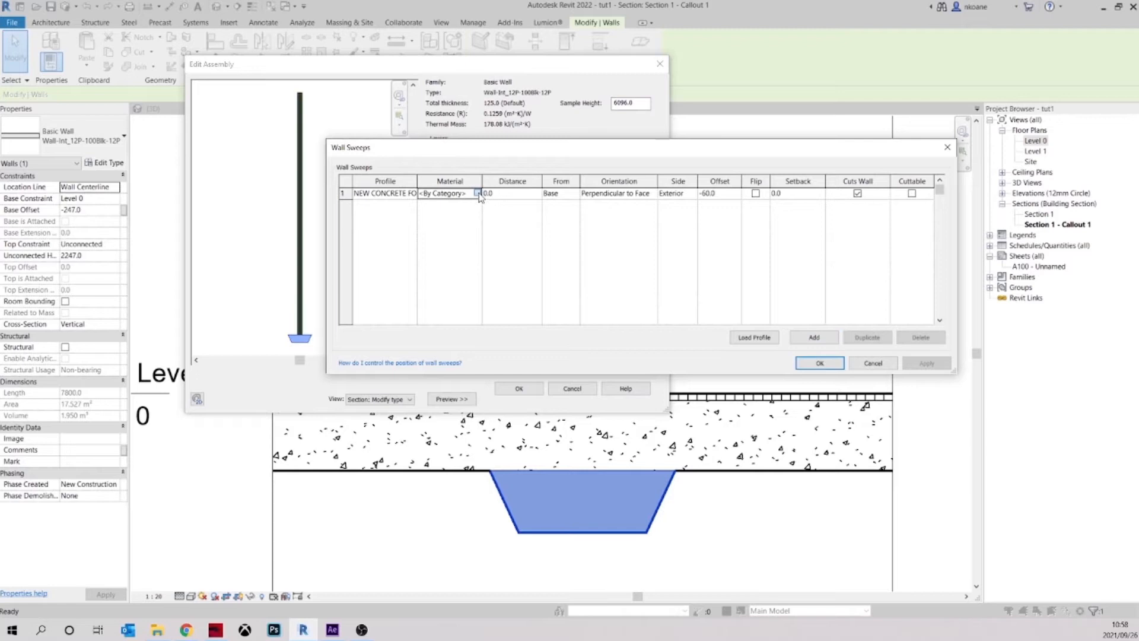
{"action": "left_click", "coordinate": [478, 194]}
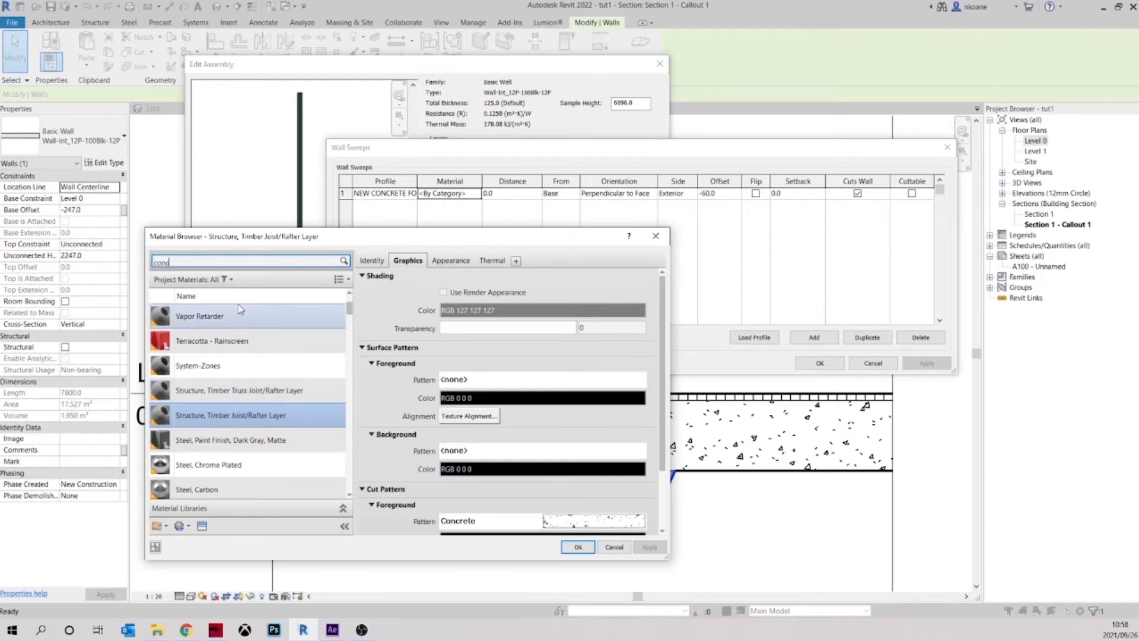
Search the materials for "concre", assign Concrete, Precast to the footing sweep, and accept the wall type changes
{"action": "key", "text": "BackSpace"}
{"action": "key", "text": "BackSpace"}
{"action": "type", "text": "e"}
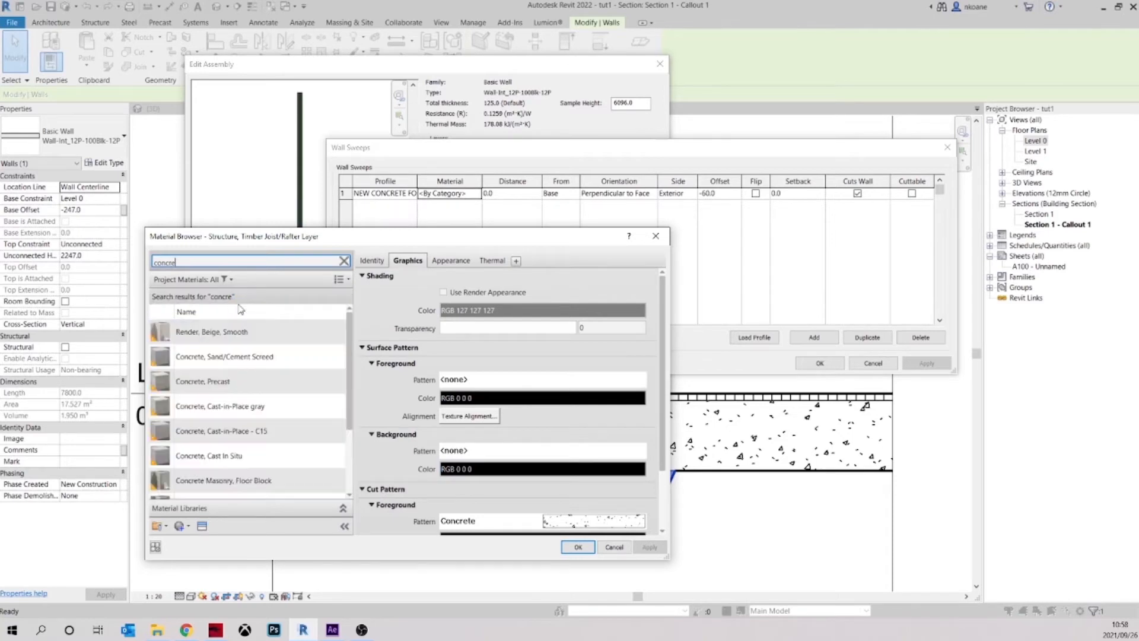
{"action": "left_click", "coordinate": [239, 384]}
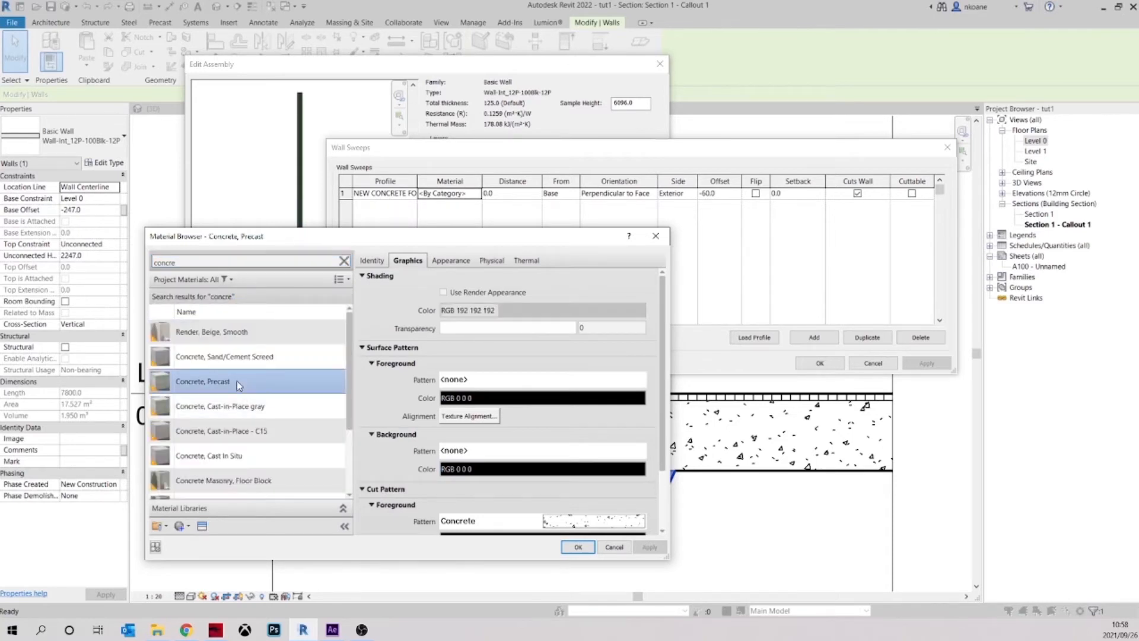
{"action": "left_click", "coordinate": [578, 546]}
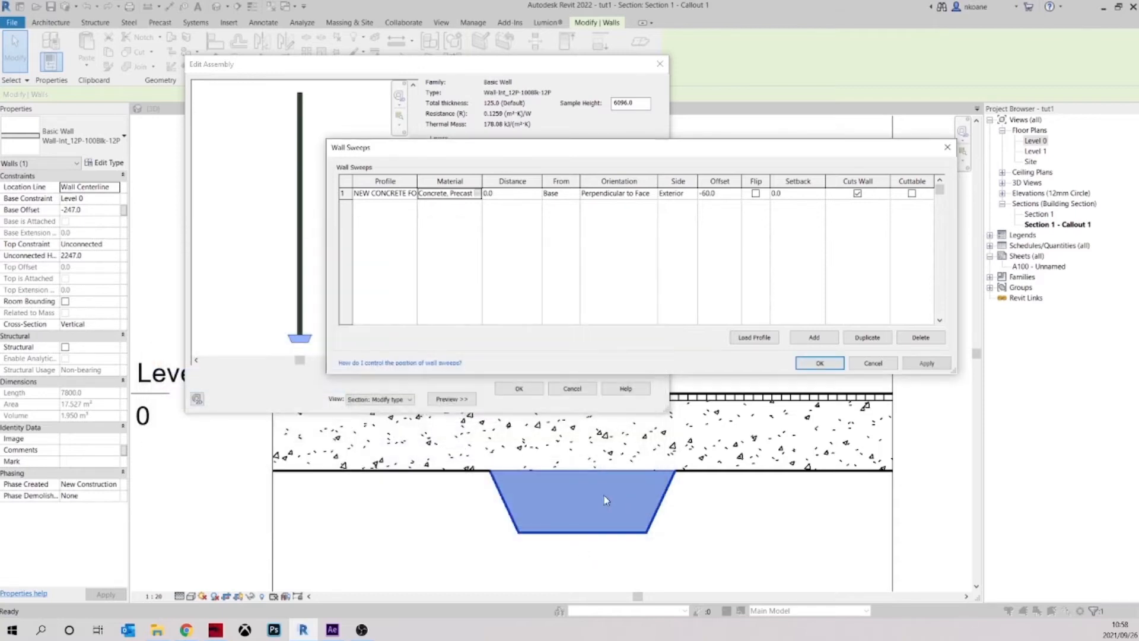
{"action": "left_click", "coordinate": [801, 364]}
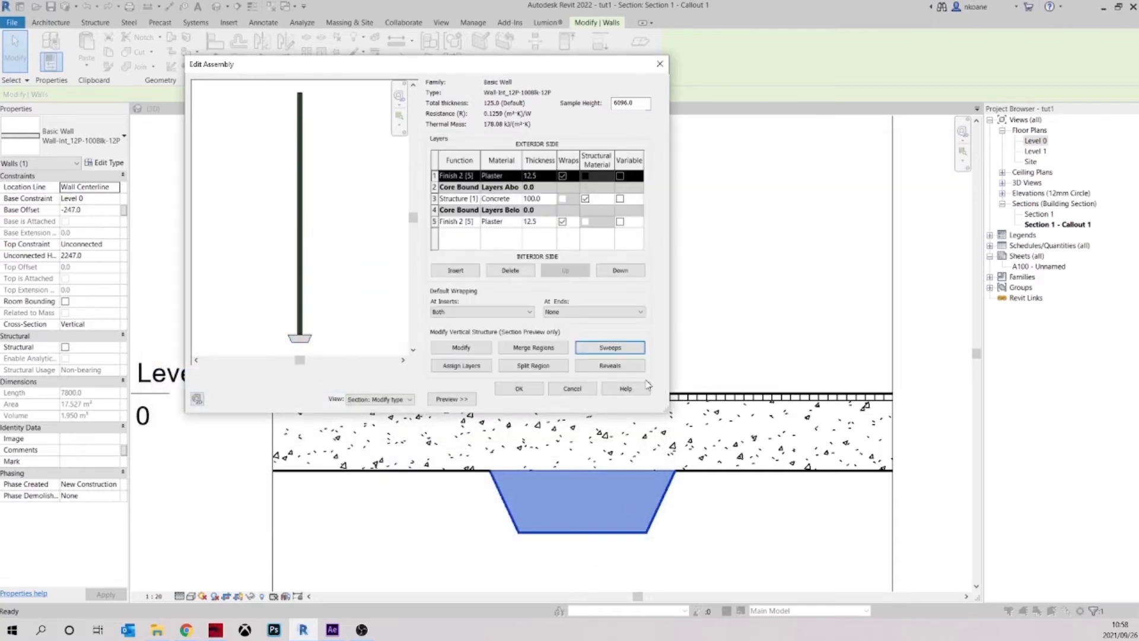
{"action": "left_click", "coordinate": [521, 392]}
{"action": "left_click", "coordinate": [633, 399]}
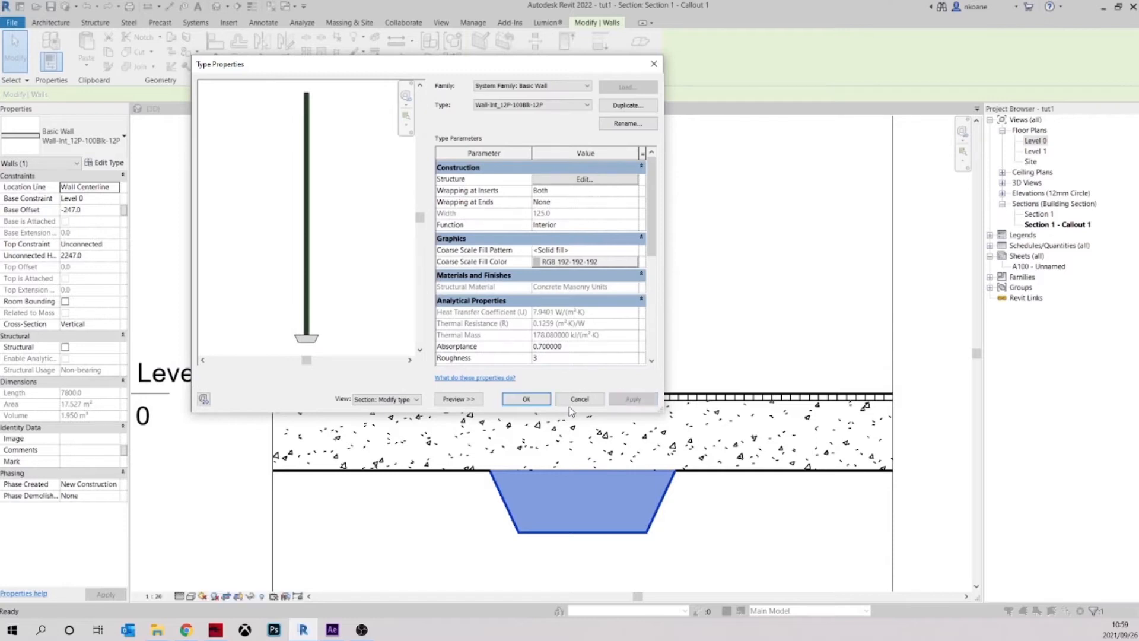
{"action": "left_click", "coordinate": [527, 401]}
{"action": "left_click", "coordinate": [739, 510]}
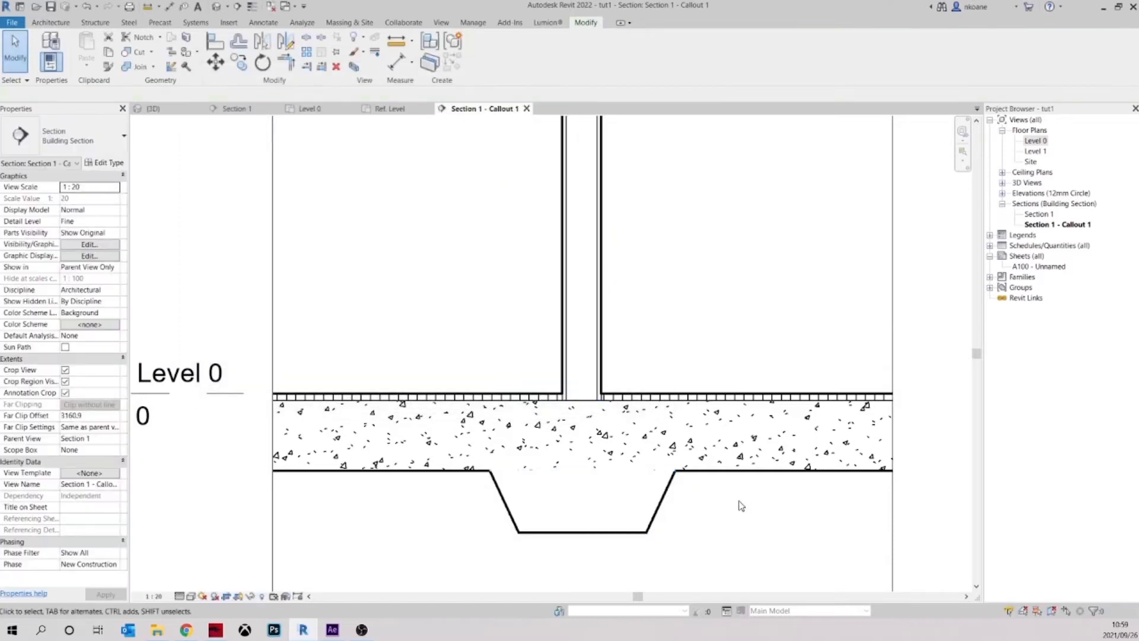
Override the wall's graphics by element in this view to make its foreground cut pattern visible
{"action": "left_click", "coordinate": [669, 502]}
{"action": "middle_click_drag", "start_coordinate": [750, 522], "coordinate": [740, 509]}
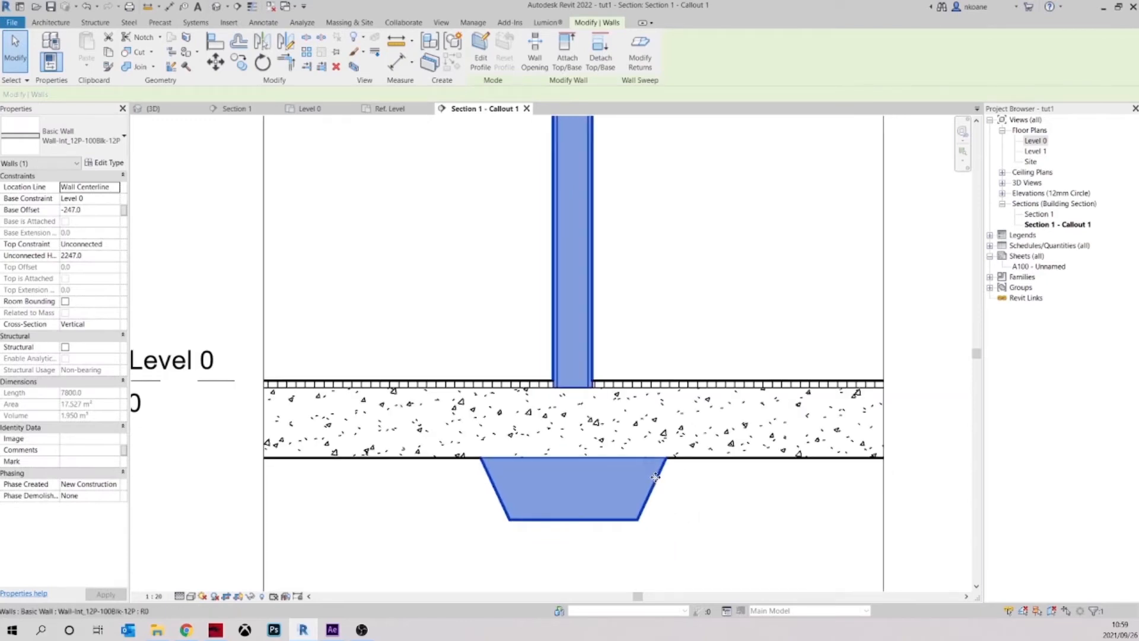
{"action": "left_click", "coordinate": [659, 298]}
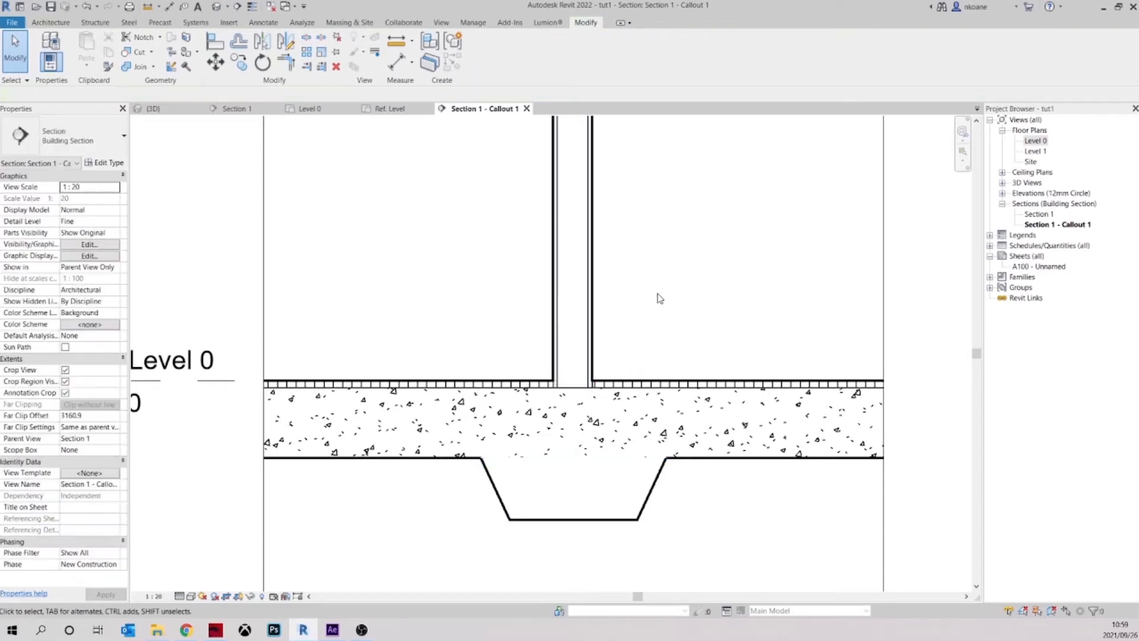
{"action": "left_click", "coordinate": [594, 307]}
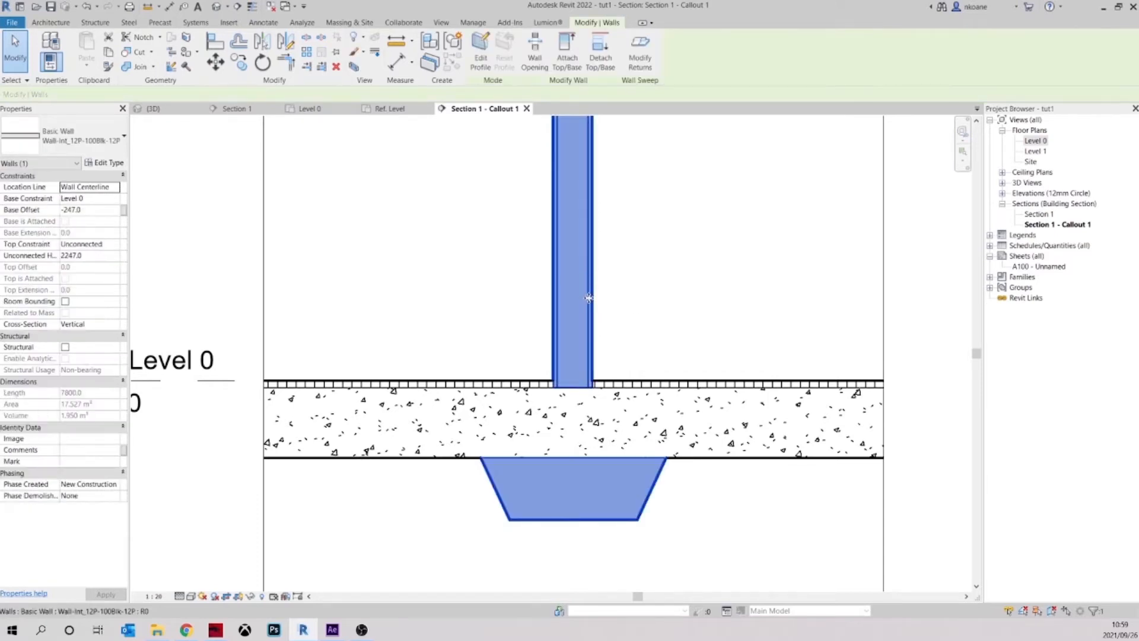
{"action": "right_click", "coordinate": [588, 297]}
{"action": "mouse_move", "coordinate": [661, 390]}
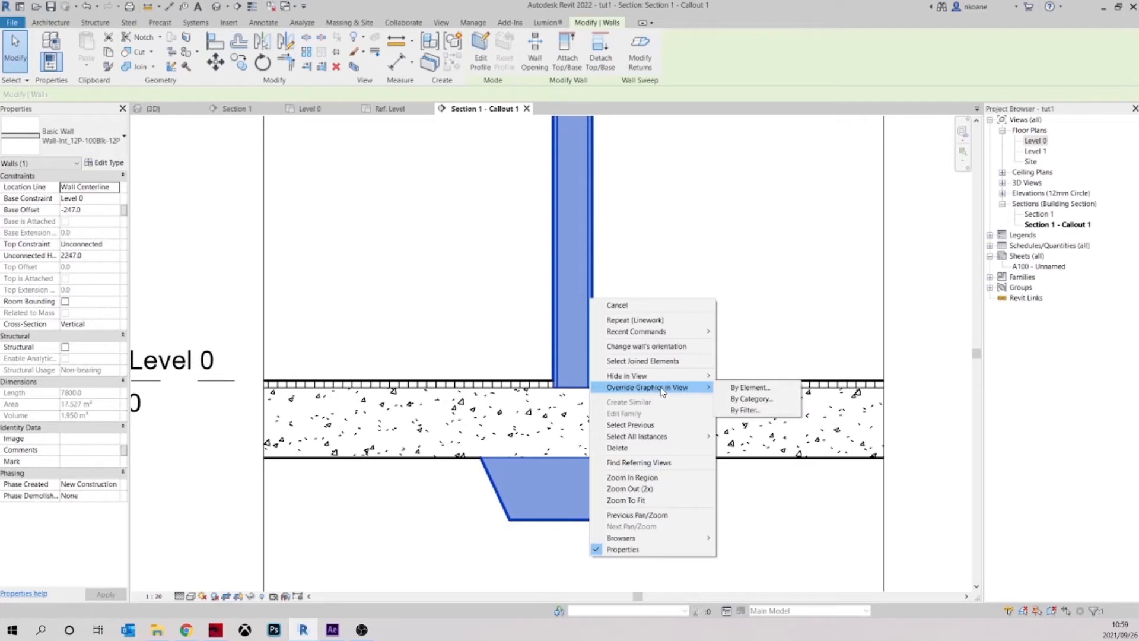
{"action": "left_click", "coordinate": [750, 387]}
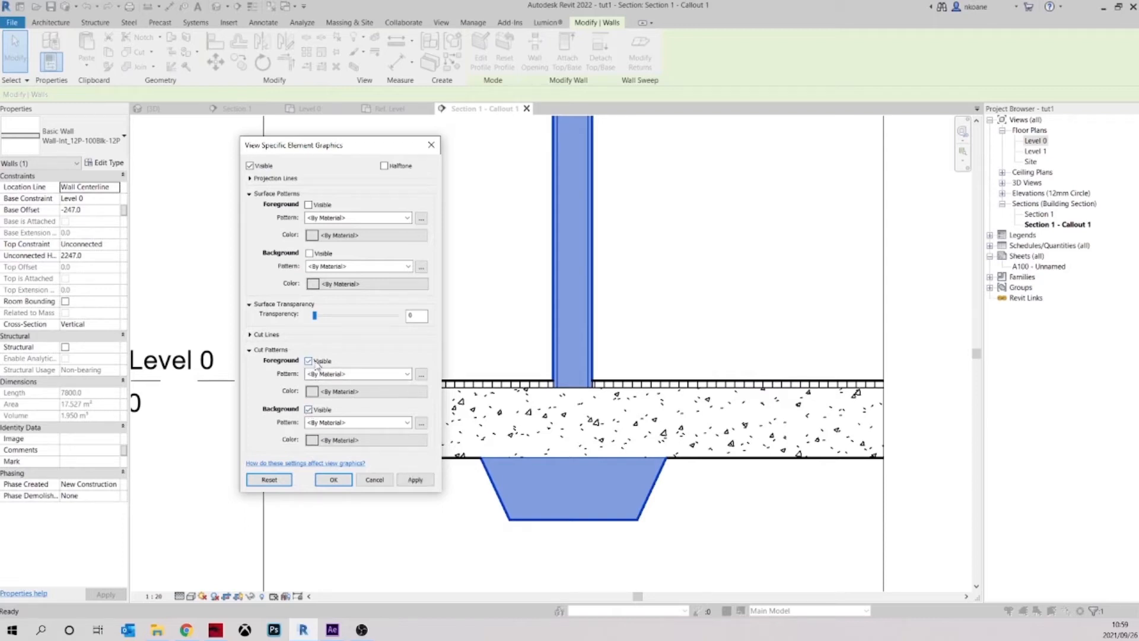
{"action": "left_click", "coordinate": [336, 482]}
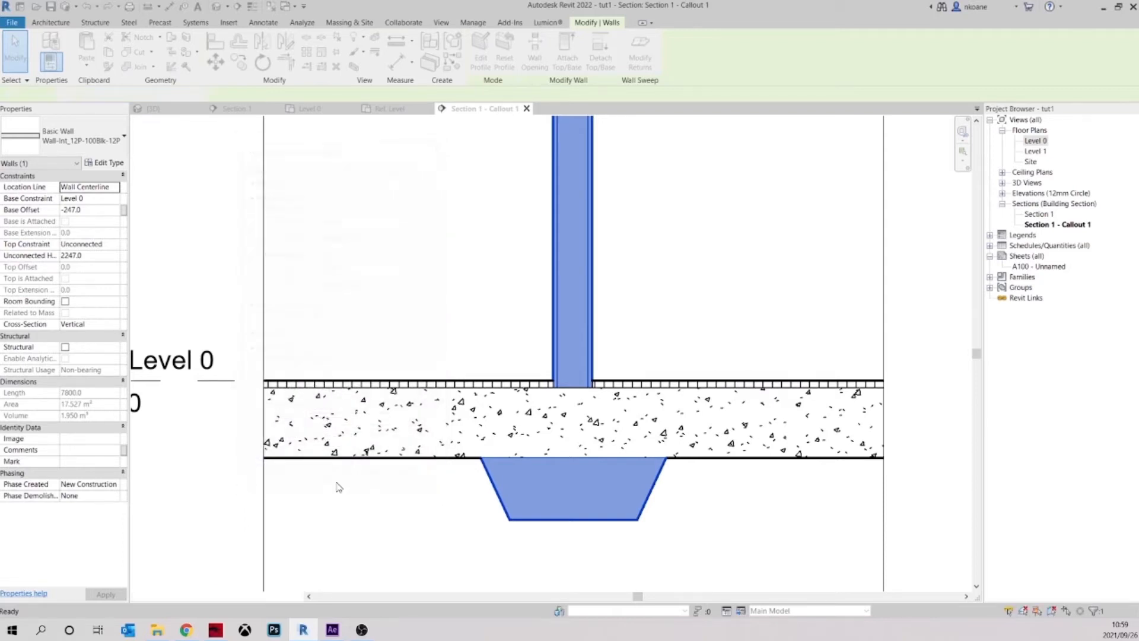
{"action": "left_click", "coordinate": [737, 498]}
{"action": "scroll", "coordinate": [741, 559], "scroll_direction": "down", "scroll_amount": 3}
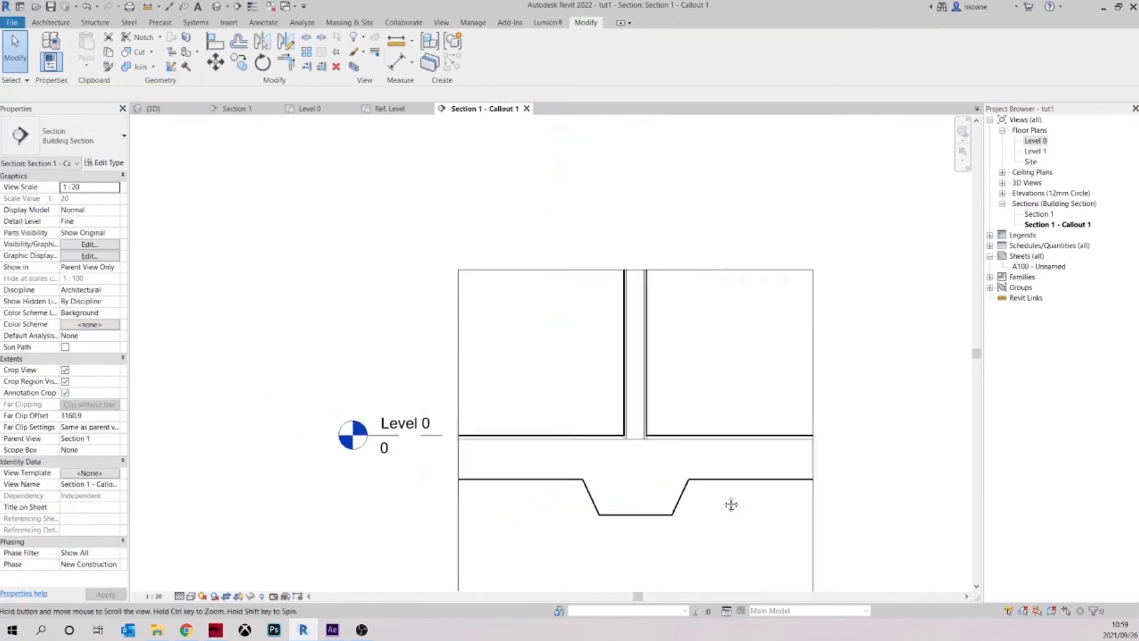
{"action": "scroll", "coordinate": [724, 537], "scroll_direction": "up", "scroll_amount": 3}
{"action": "middle_click_drag", "start_coordinate": [597, 419], "coordinate": [564, 356]}
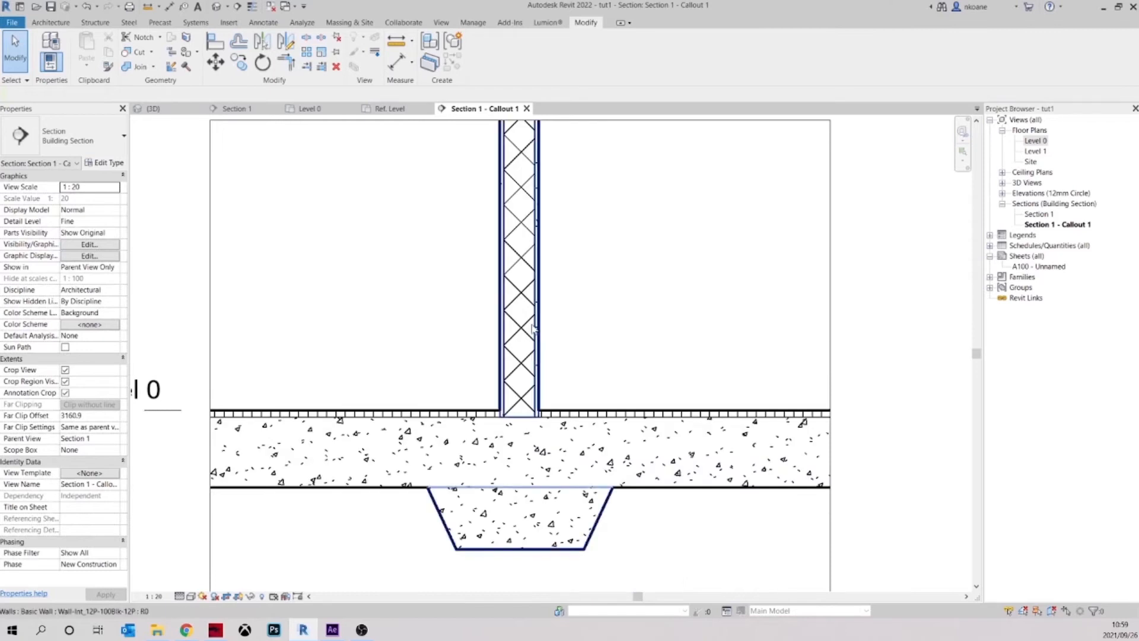
Set the cut foreground pattern of the interior wall type's Concrete Masonry Units structure material to No pattern
{"action": "mouse_move", "coordinate": [590, 320]}
{"action": "middle_mouse_down"}
{"action": "mouse_move", "coordinate": [569, 360]}
{"action": "mouse_move", "coordinate": [613, 394]}
{"action": "middle_mouse_up"}
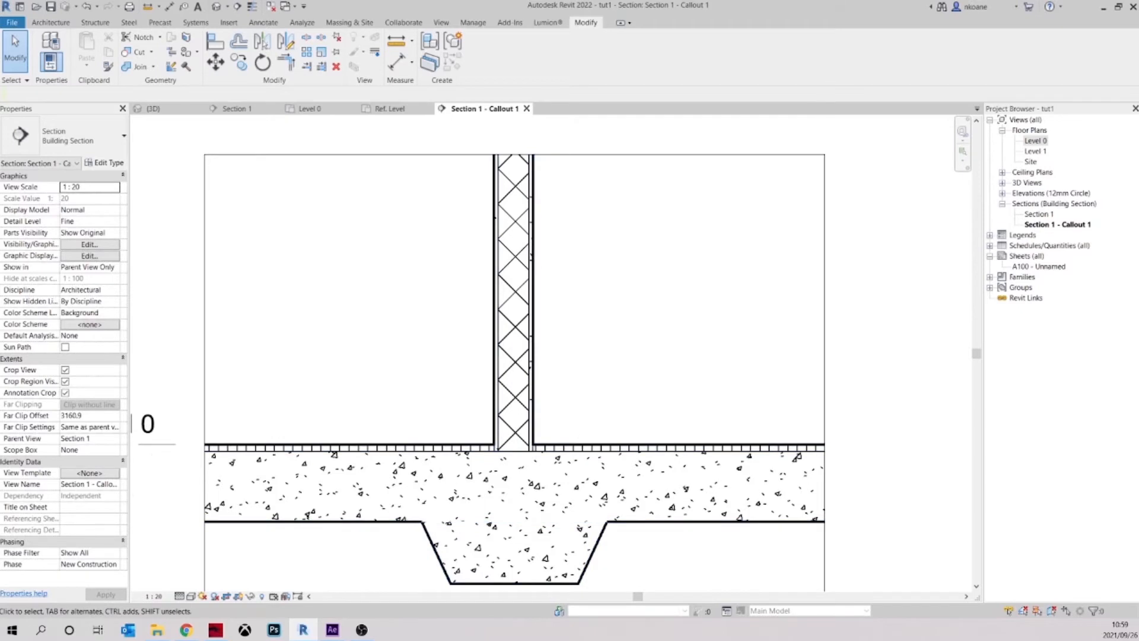
{"action": "left_click", "coordinate": [532, 359]}
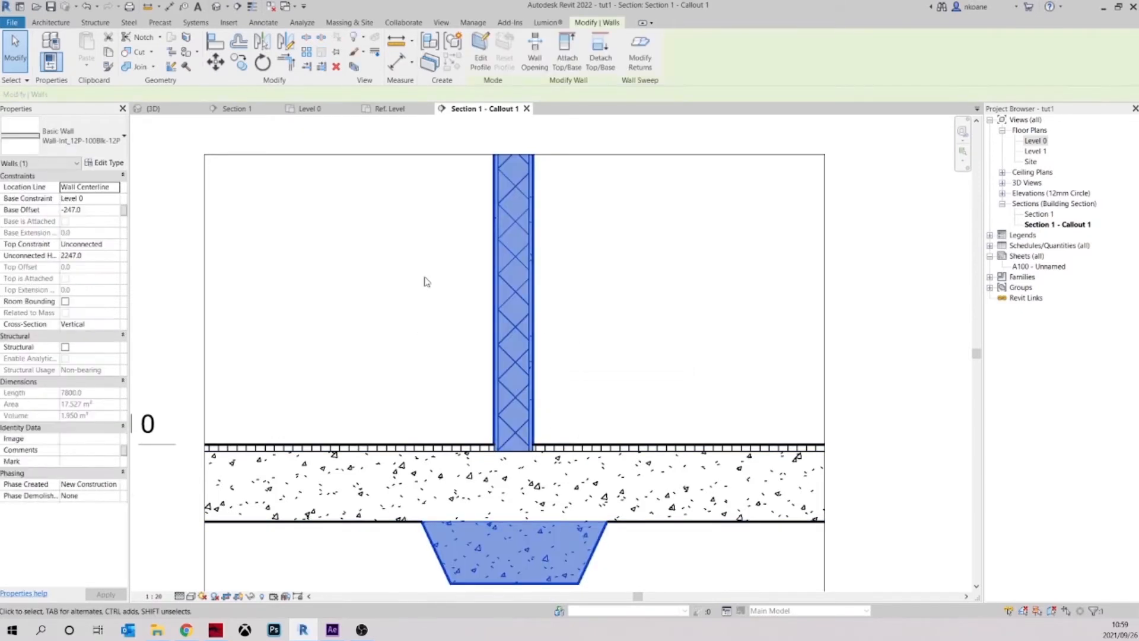
{"action": "left_click", "coordinate": [105, 163]}
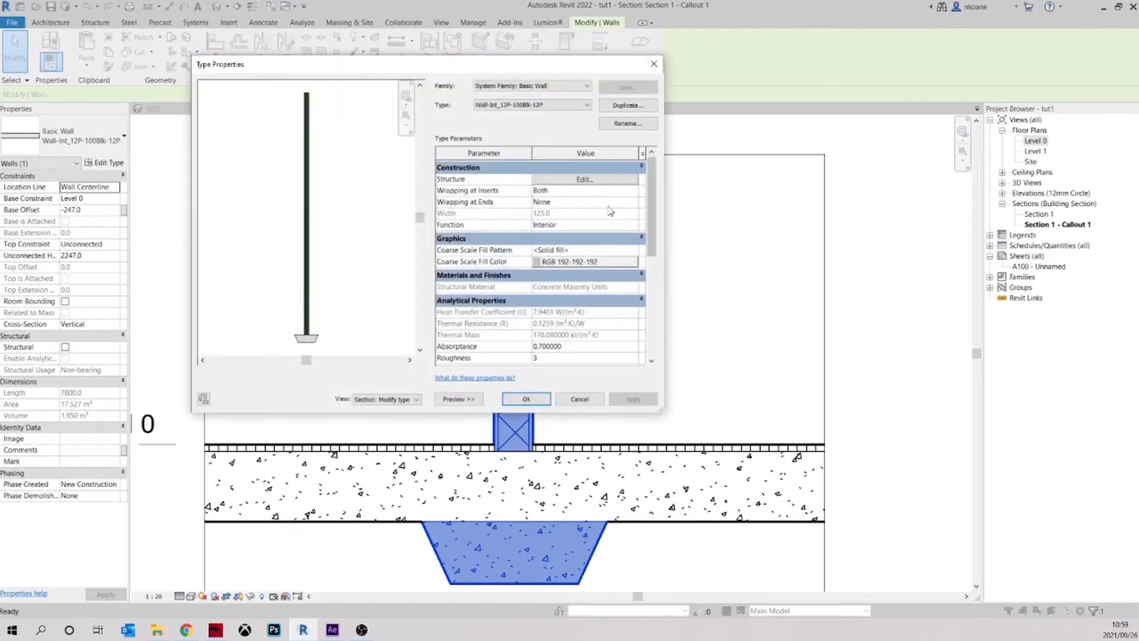
{"action": "left_click", "coordinate": [586, 185]}
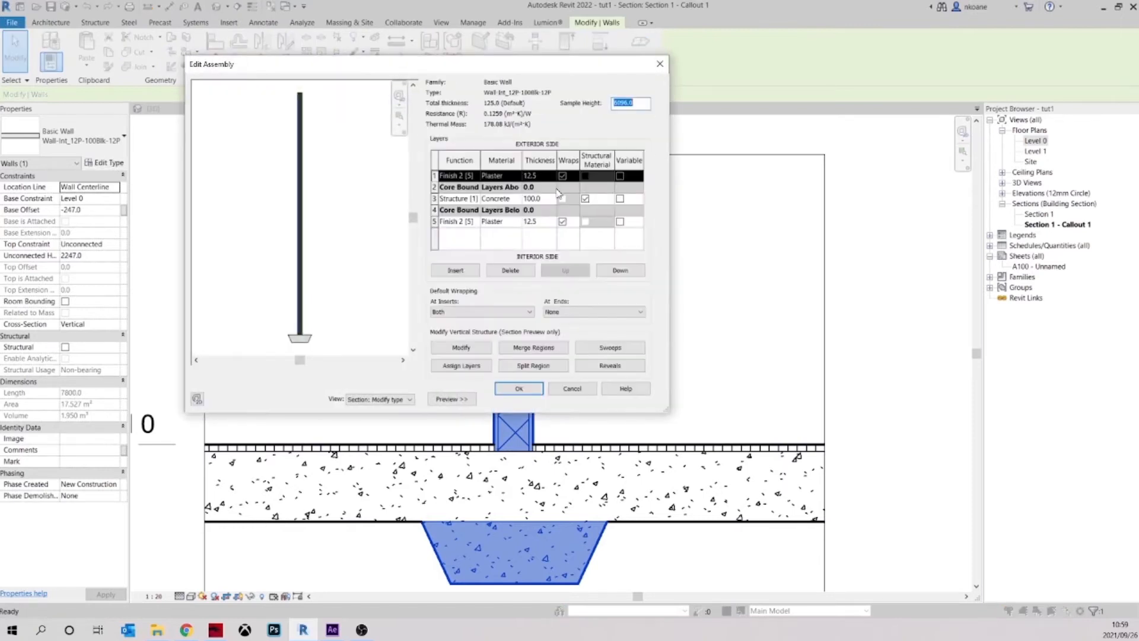
{"action": "left_click", "coordinate": [518, 200]}
{"action": "left_click", "coordinate": [518, 198]}
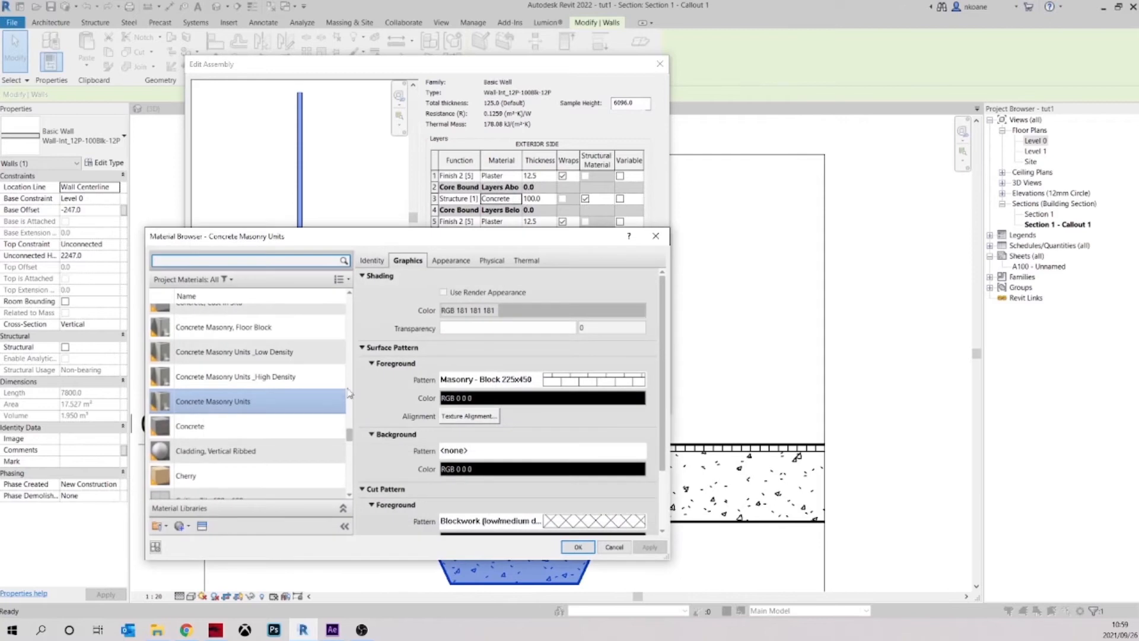
{"action": "scroll", "coordinate": [421, 447], "scroll_direction": "down", "scroll_amount": 2}
{"action": "scroll", "coordinate": [421, 447], "scroll_direction": "down", "scroll_amount": 1}
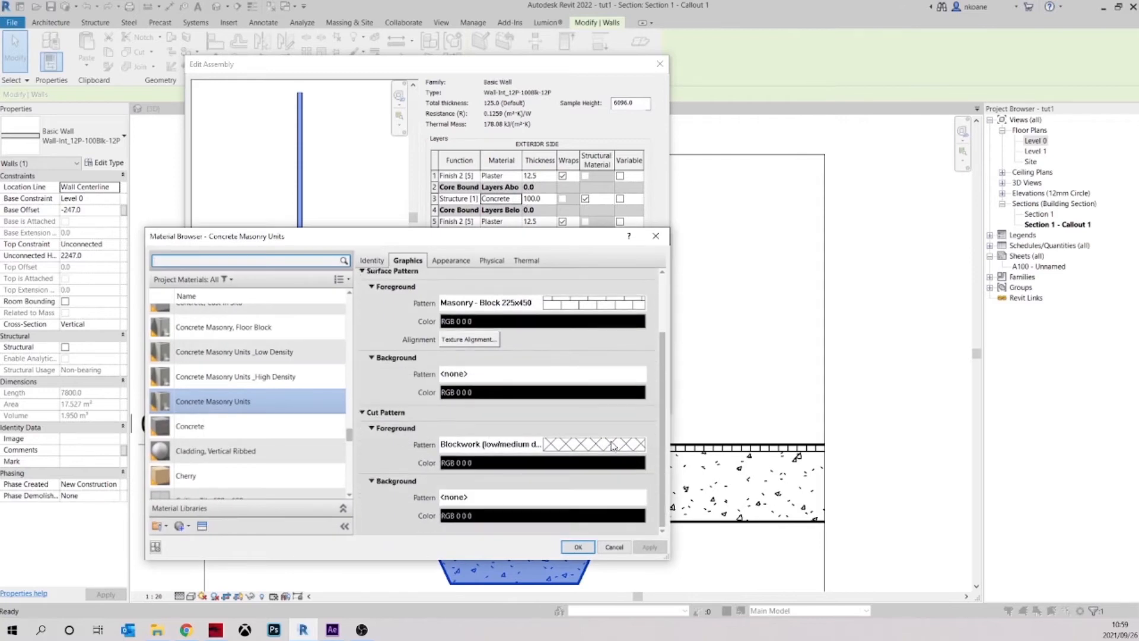
{"action": "left_click", "coordinate": [613, 445]}
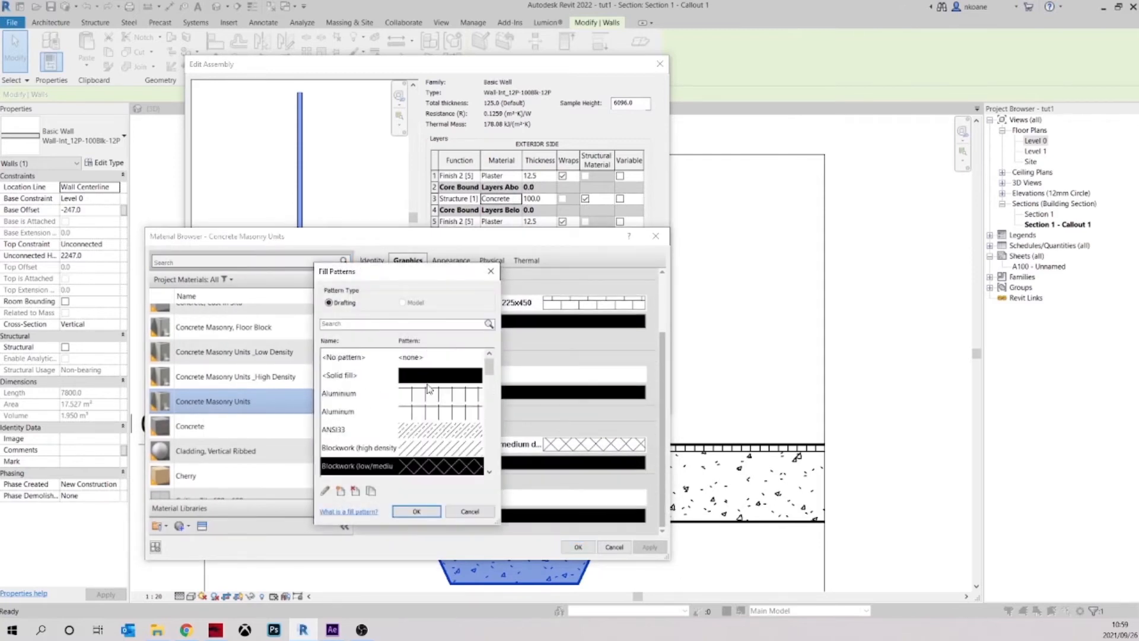
{"action": "left_click", "coordinate": [418, 362]}
{"action": "left_click", "coordinate": [417, 511]}
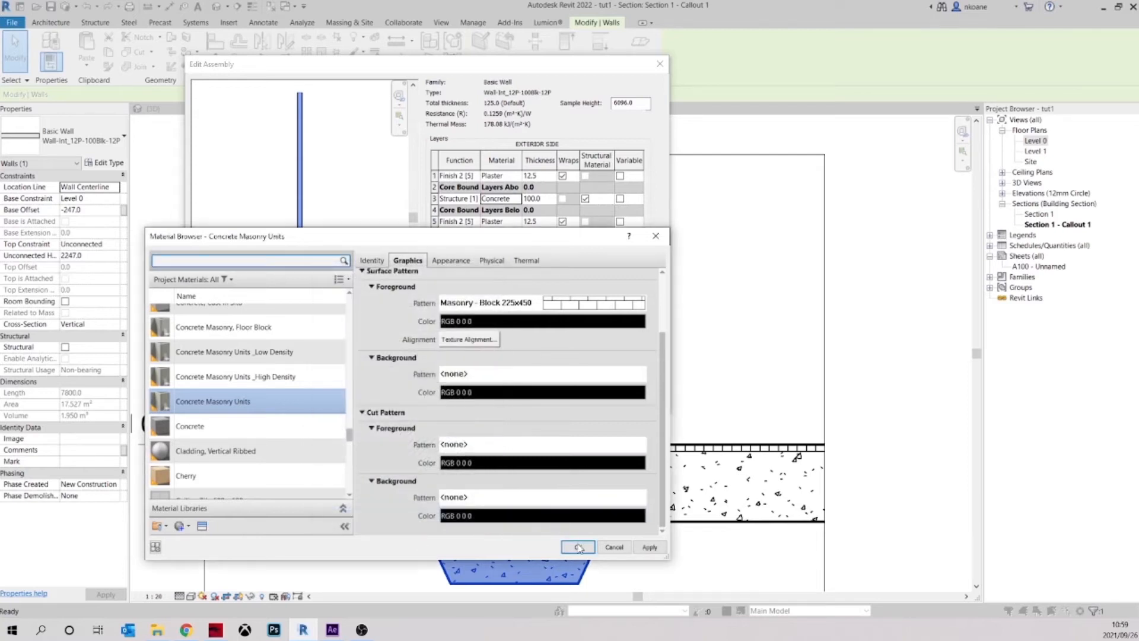
{"action": "left_click", "coordinate": [579, 547]}
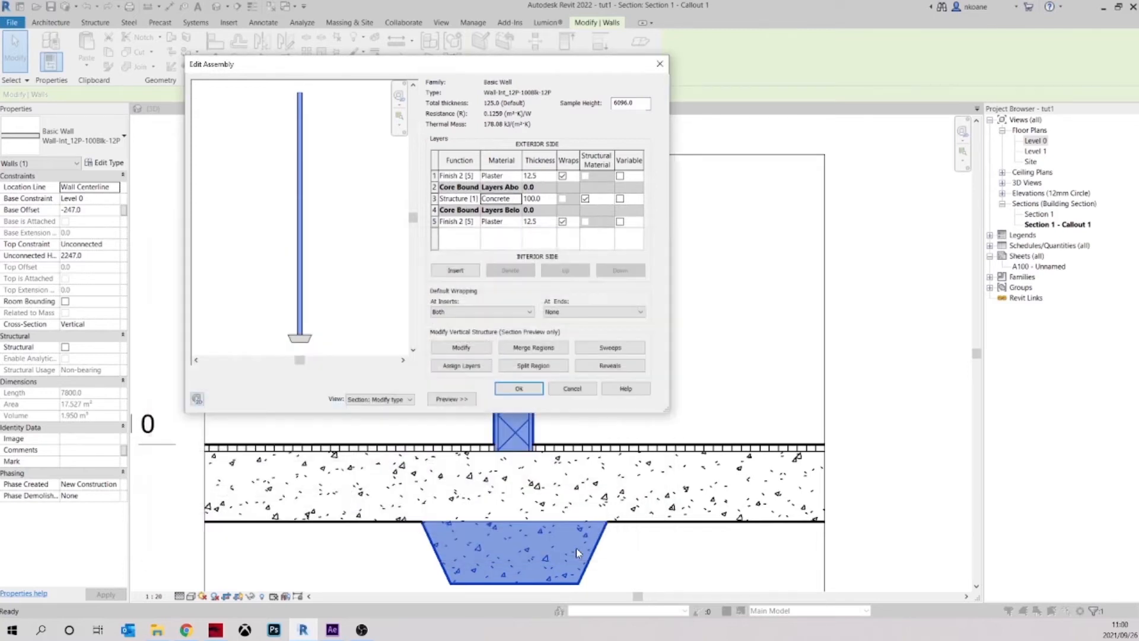
Set the Plaster finish material's cut foreground pattern to No pattern and accept the wall type changes
{"action": "left_click", "coordinate": [518, 176]}
{"action": "left_click", "coordinate": [517, 176]}
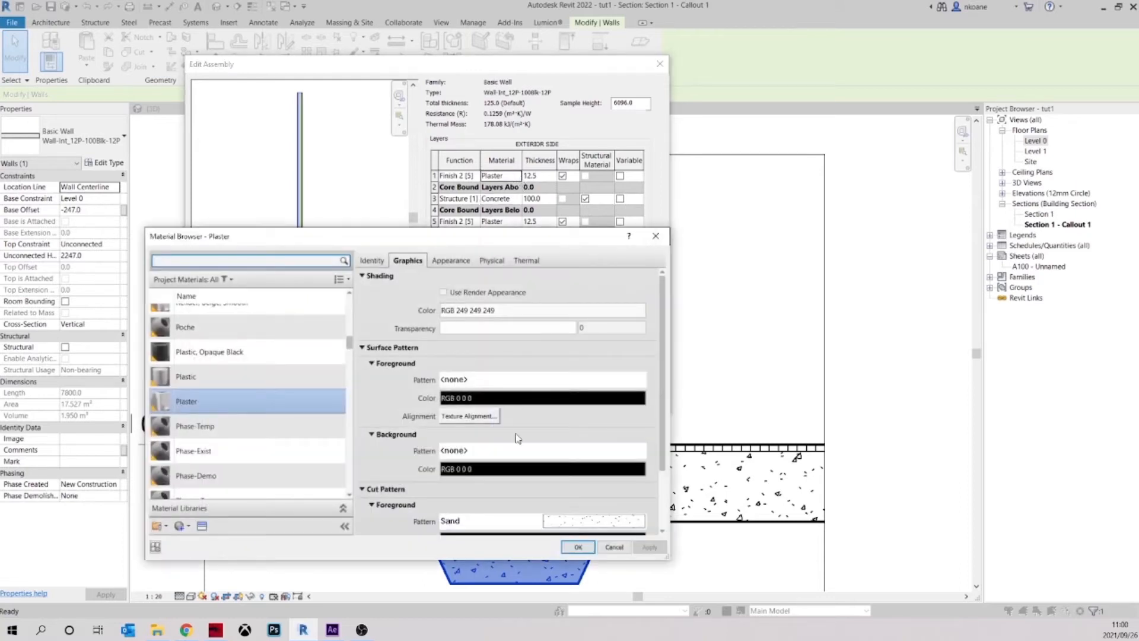
{"action": "scroll", "coordinate": [584, 437], "scroll_direction": "down", "scroll_amount": 2}
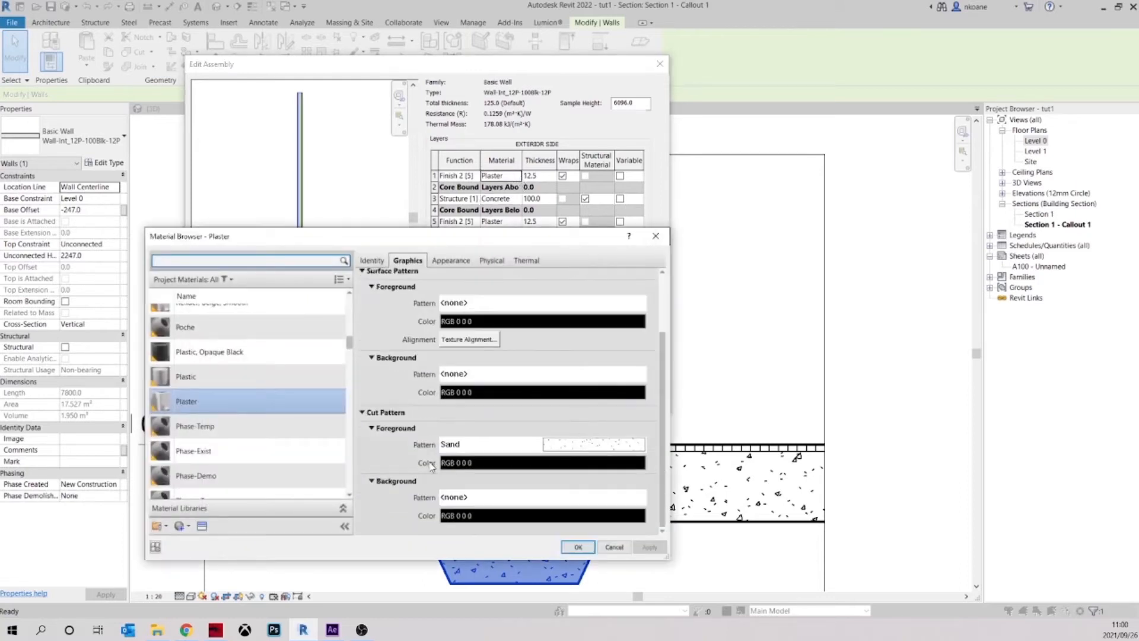
{"action": "left_click", "coordinate": [562, 445]}
{"action": "scroll", "coordinate": [415, 415], "scroll_direction": "up", "scroll_amount": 10}
{"action": "left_click", "coordinate": [439, 358]}
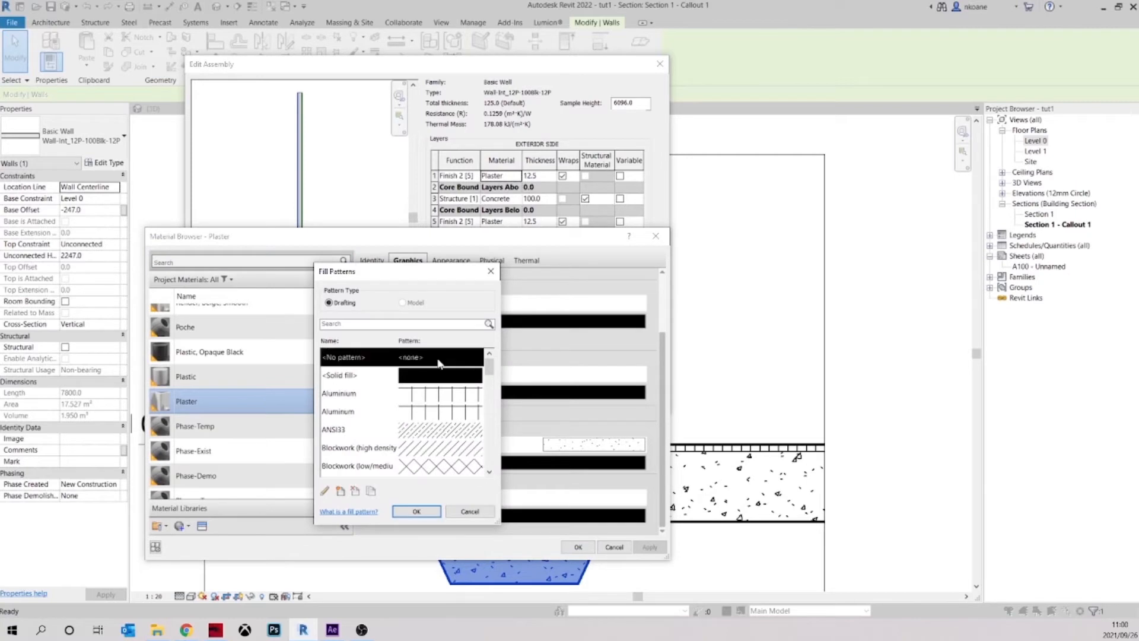
{"action": "left_click", "coordinate": [399, 516]}
{"action": "left_click", "coordinate": [574, 548]}
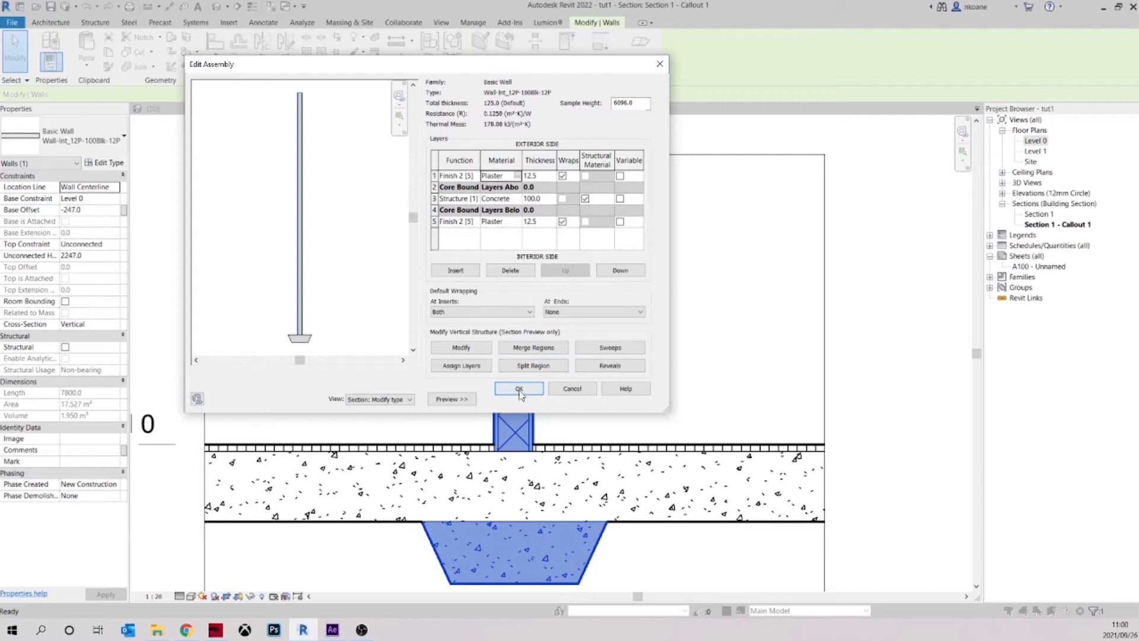
{"action": "left_click", "coordinate": [519, 388]}
{"action": "left_click", "coordinate": [521, 399]}
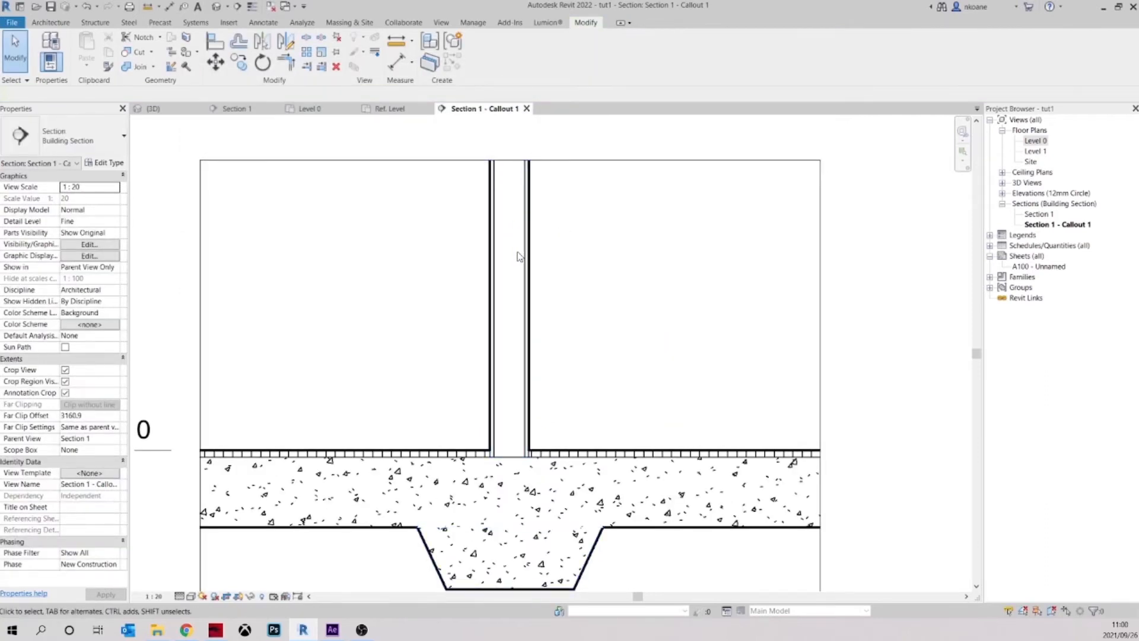
Start a repeating detail component using the Brickwork - Section type for the wall in the callout
{"action": "scroll", "coordinate": [617, 335], "scroll_direction": "down", "scroll_amount": 2}
{"action": "scroll", "coordinate": [607, 369], "scroll_direction": "up", "scroll_amount": 3}
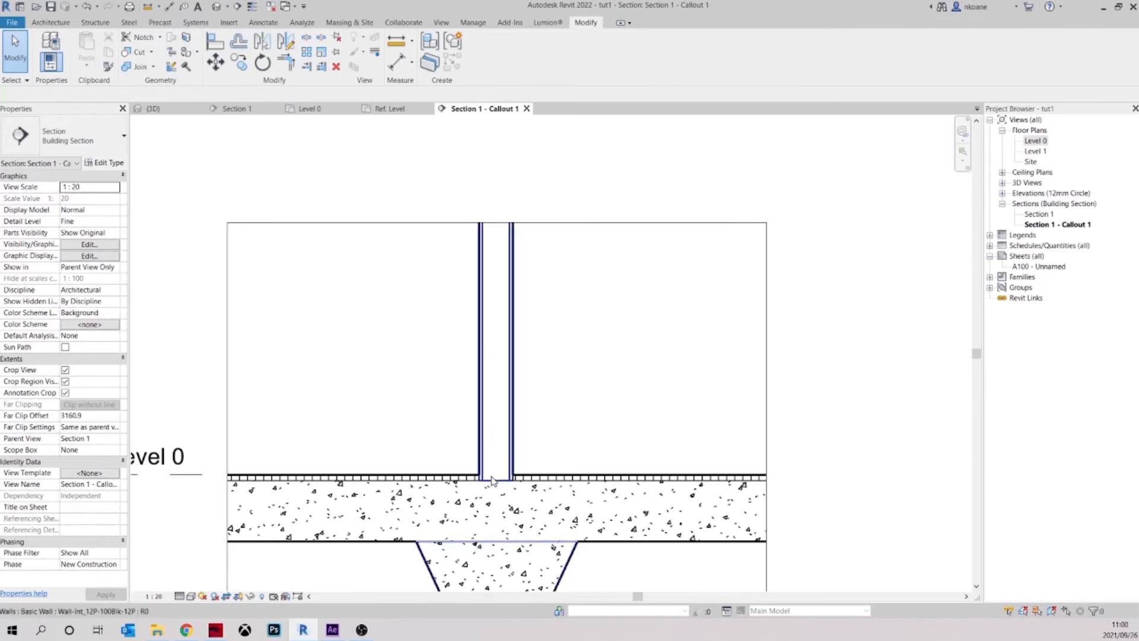
{"action": "scroll", "coordinate": [463, 278], "scroll_direction": "down", "scroll_amount": 1}
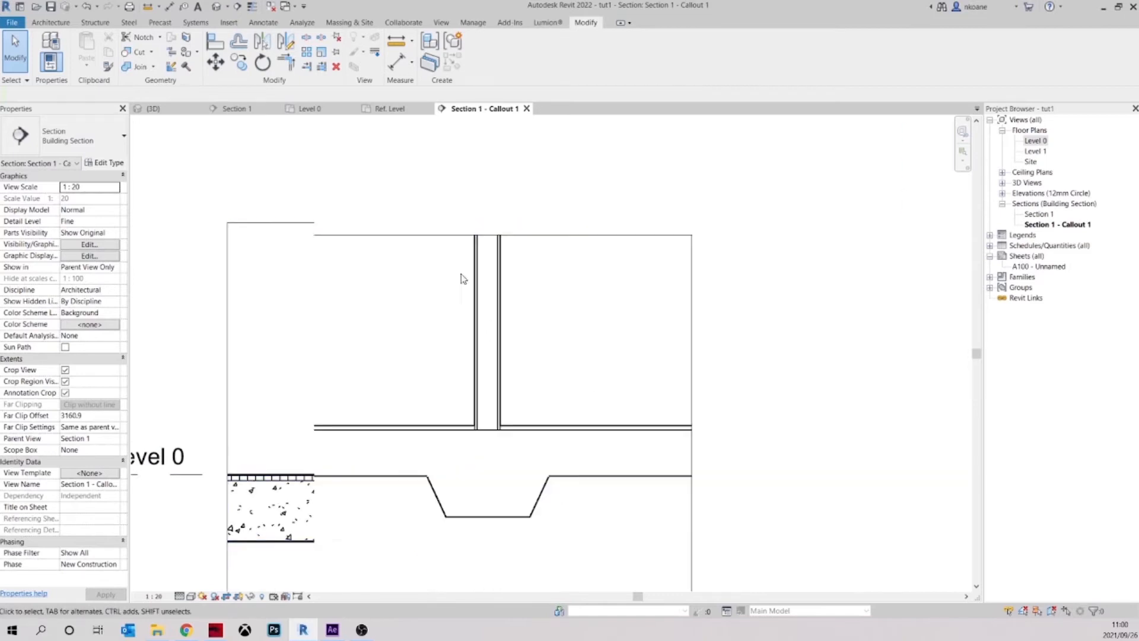
{"action": "left_click", "coordinate": [260, 23]}
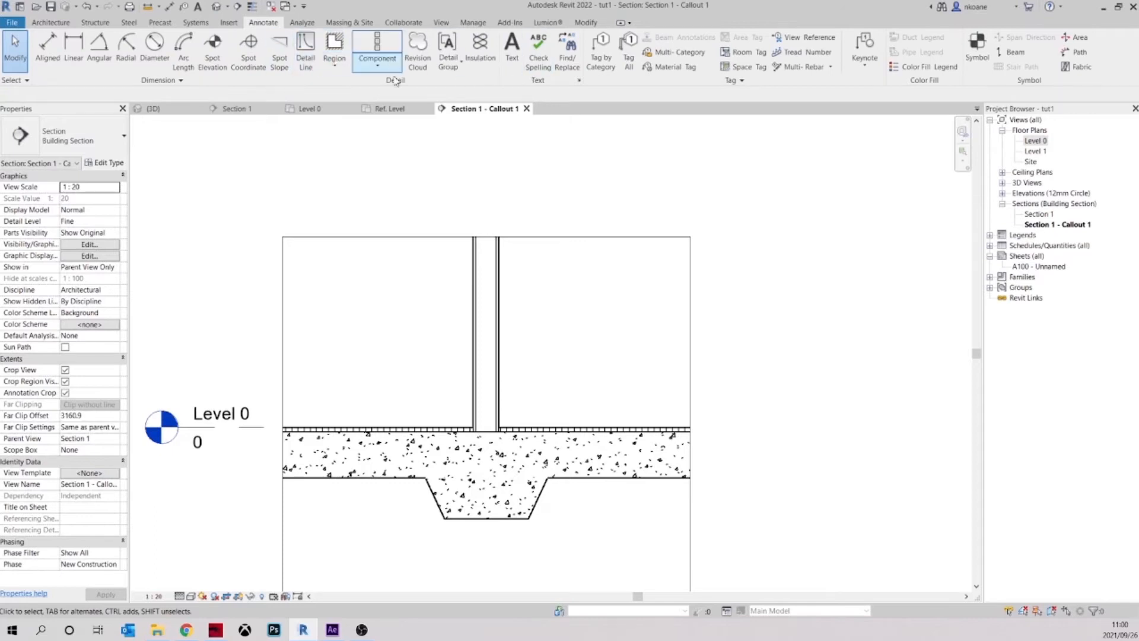
{"action": "left_click", "coordinate": [380, 62]}
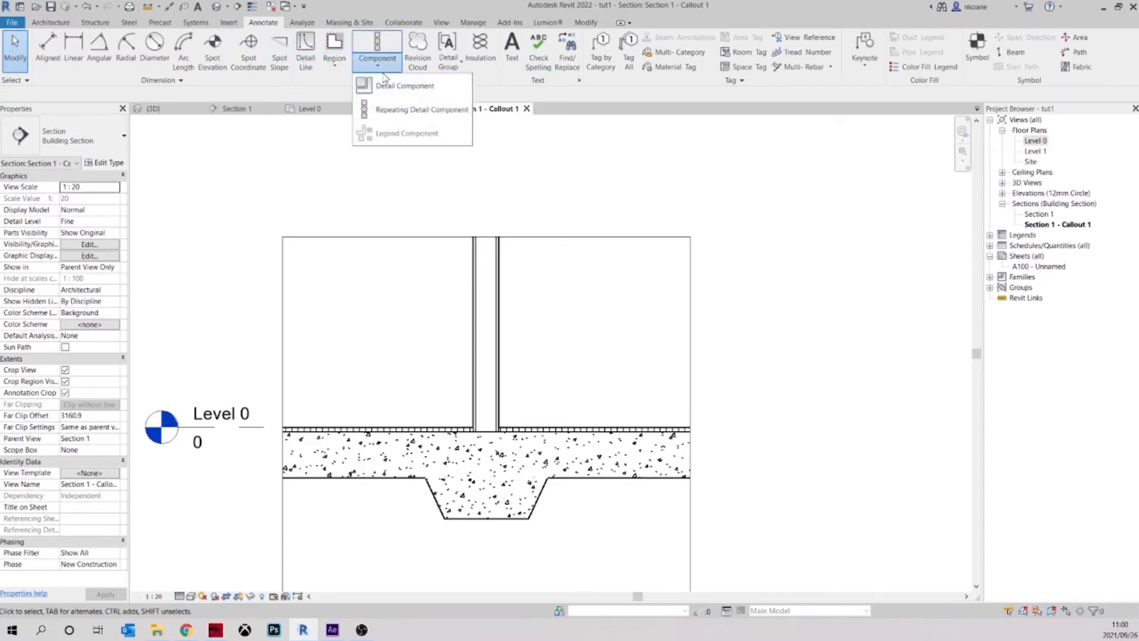
{"action": "left_click", "coordinate": [405, 111]}
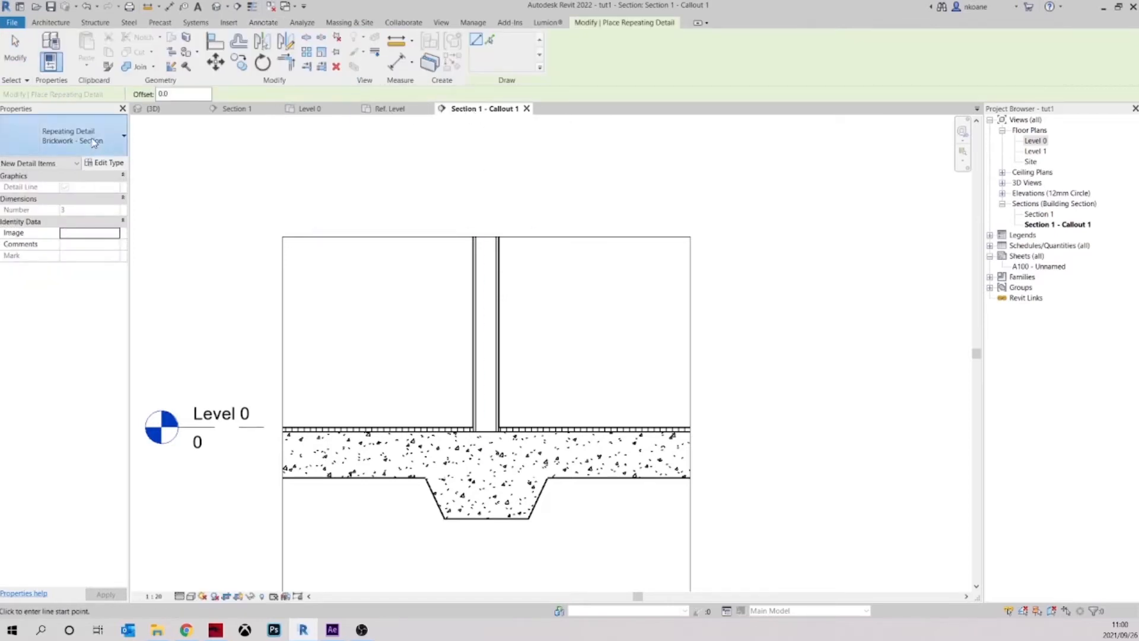
{"action": "left_click", "coordinate": [92, 143]}
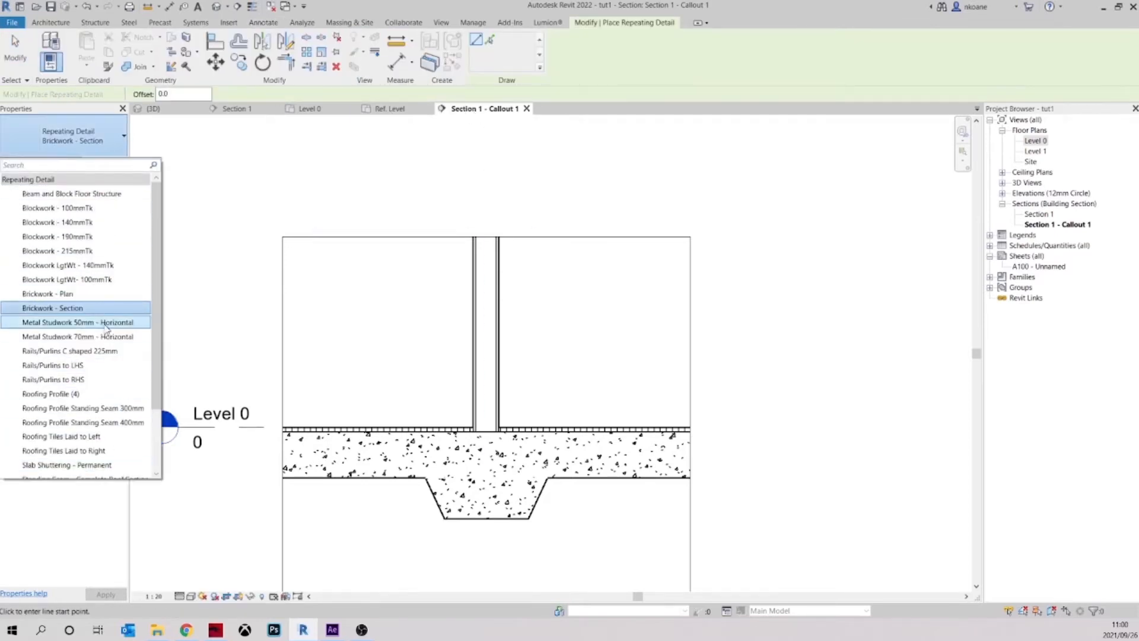
{"action": "scroll", "coordinate": [89, 296], "scroll_direction": "down", "scroll_amount": 2}
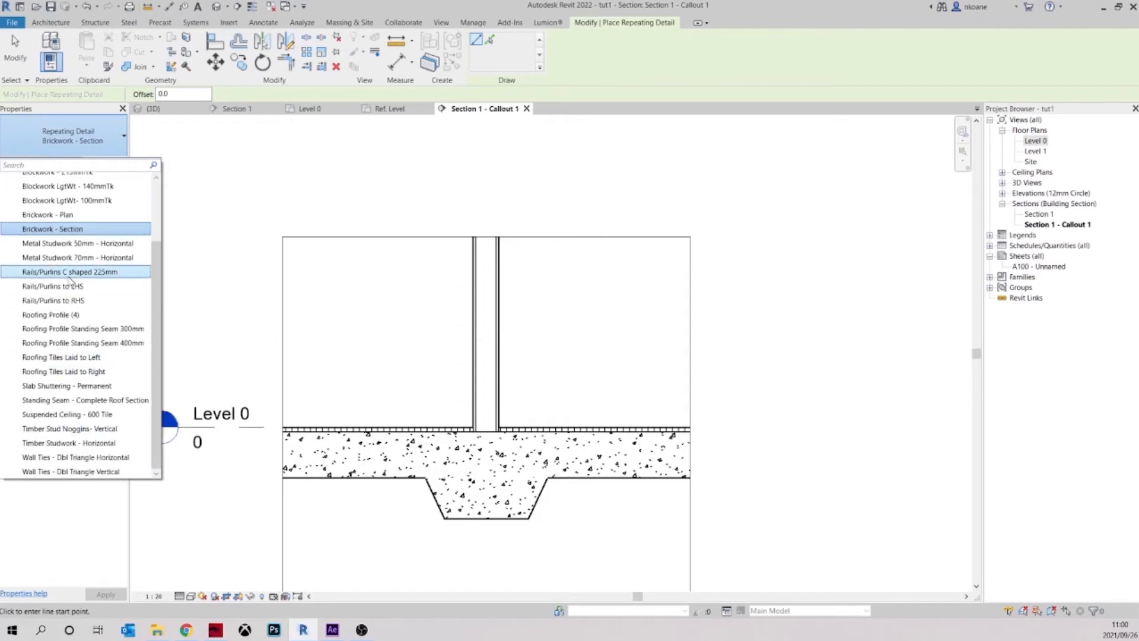
{"action": "scroll", "coordinate": [83, 355], "scroll_direction": "up", "scroll_amount": 2}
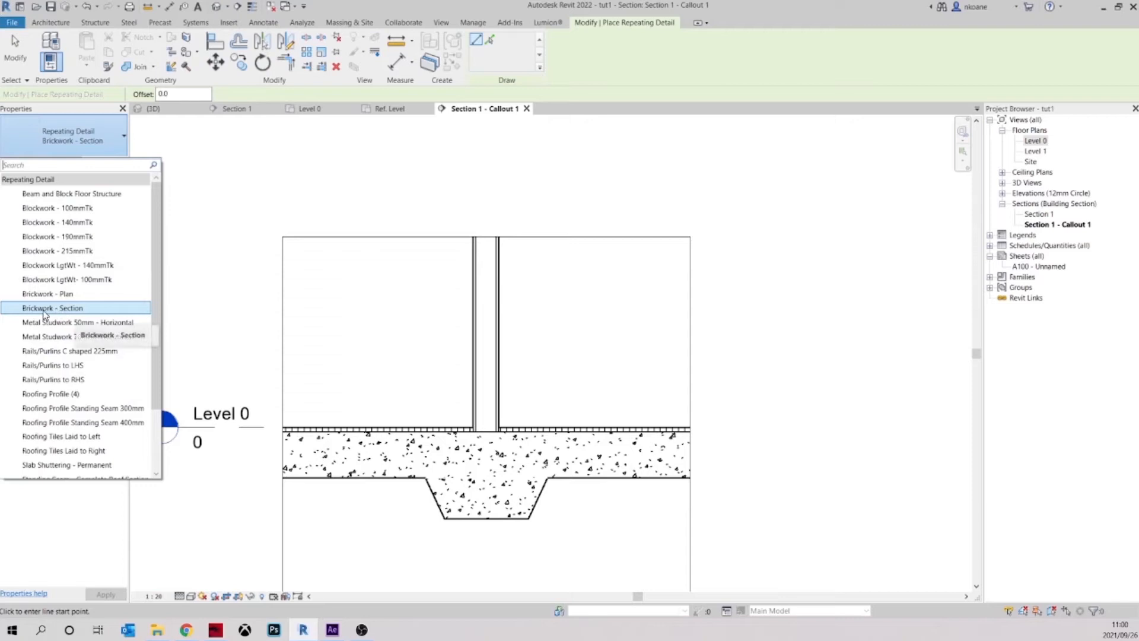
{"action": "left_click", "coordinate": [108, 309]}
Place the brickwork detail vertically along the wall core, about 1020 mm from the top of the concrete slab to beyond the crop's upper edge
{"action": "scroll", "coordinate": [465, 436], "scroll_direction": "up", "scroll_amount": 3}
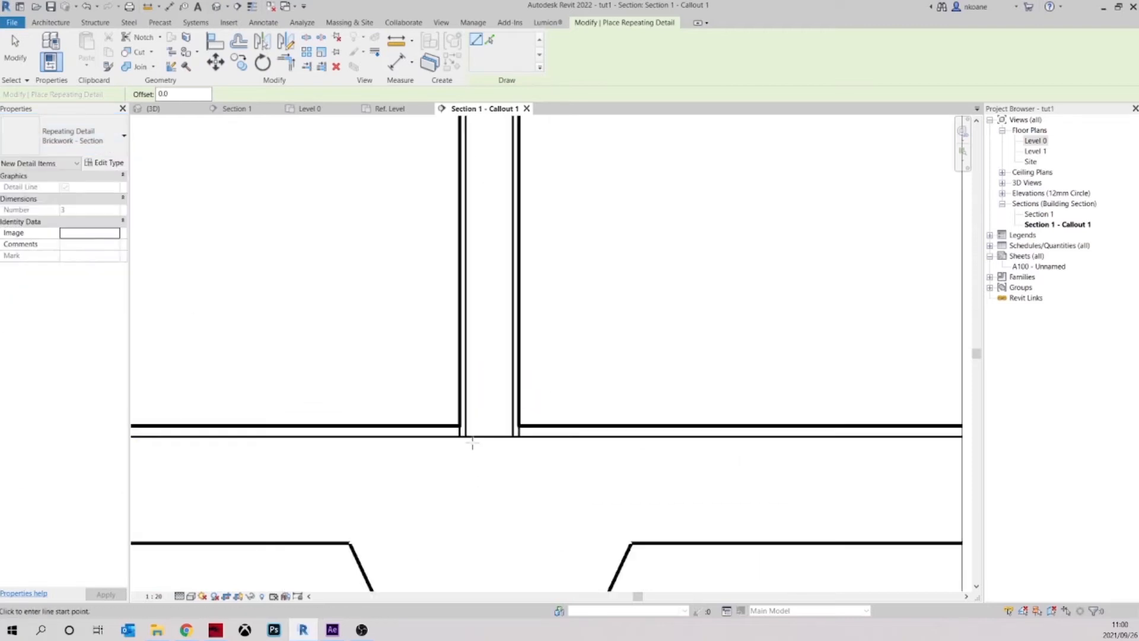
{"action": "scroll", "coordinate": [469, 436], "scroll_direction": "up", "scroll_amount": 2}
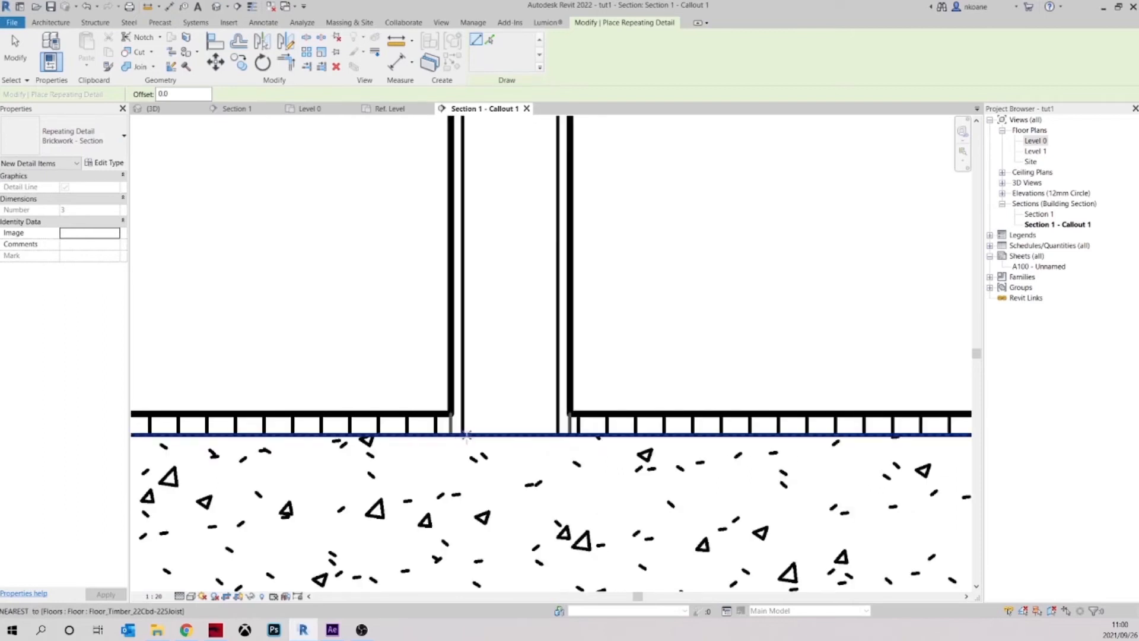
{"action": "left_click", "coordinate": [466, 436]}
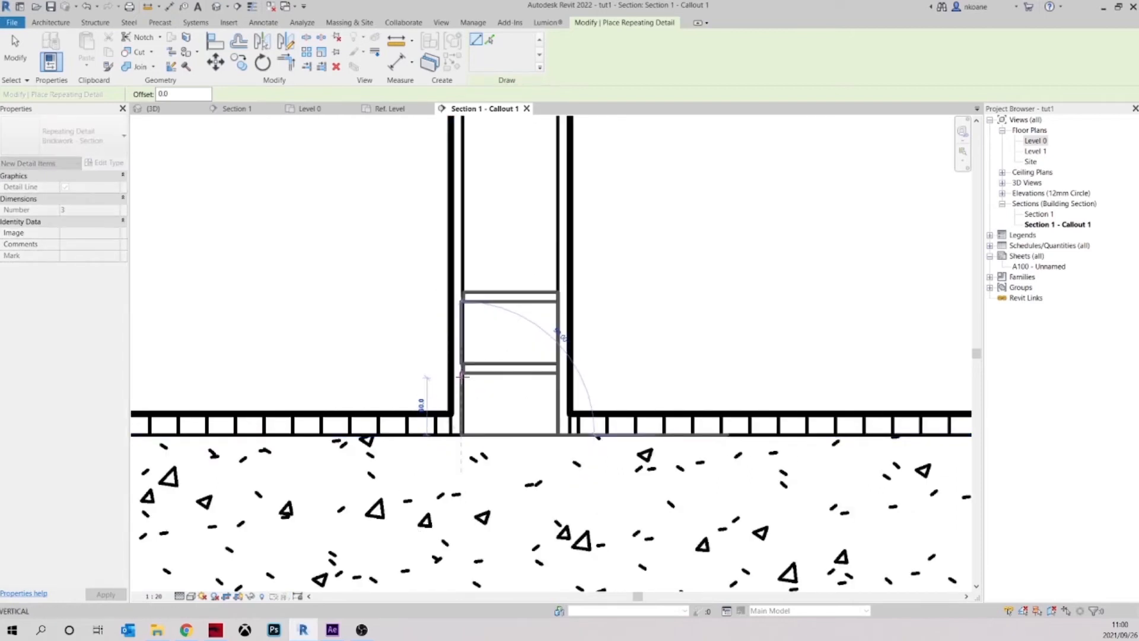
{"action": "scroll", "coordinate": [461, 375], "scroll_direction": "down", "scroll_amount": 4}
{"action": "scroll", "coordinate": [492, 273], "scroll_direction": "up", "scroll_amount": 2}
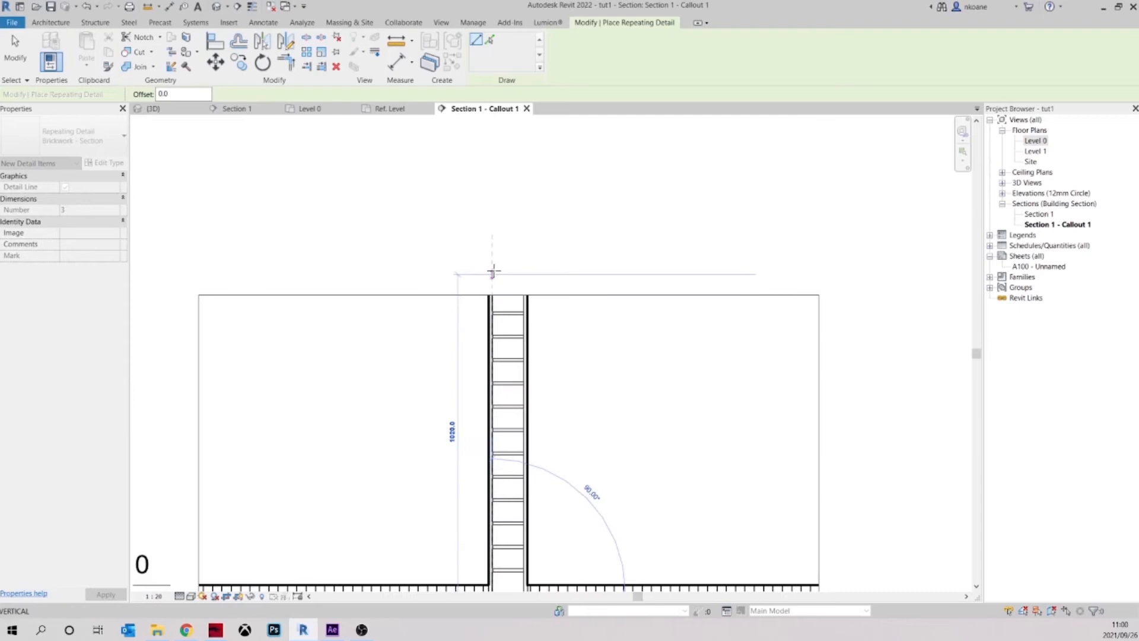
{"action": "left_click", "coordinate": [493, 273]}
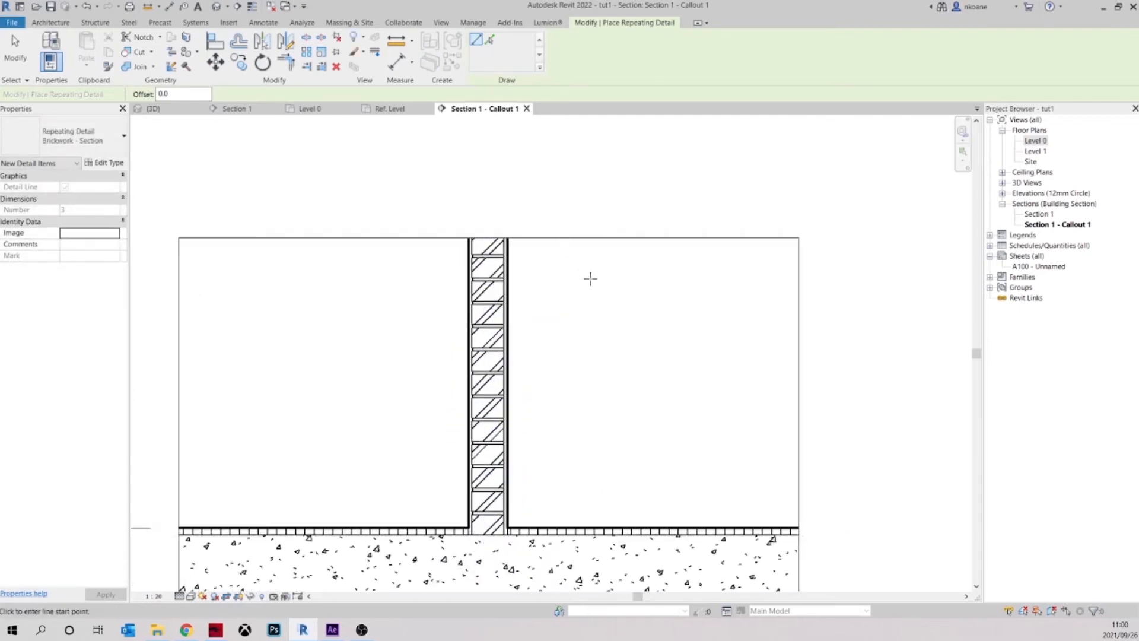
{"action": "key", "text": "Escape"}
Examine the brickwork detail's fit between the plaster layers, its mortar joints and the line weights along the wall
{"action": "middle_click_drag", "start_coordinate": [563, 510], "coordinate": [557, 447]}
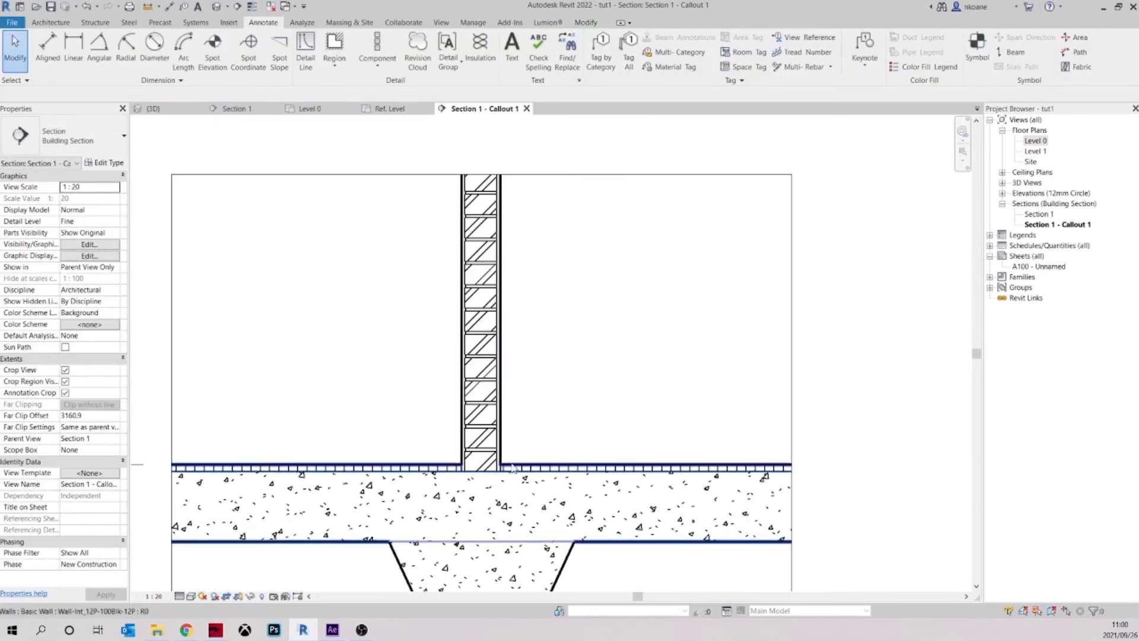
{"action": "scroll", "coordinate": [512, 468], "scroll_direction": "up", "scroll_amount": 2}
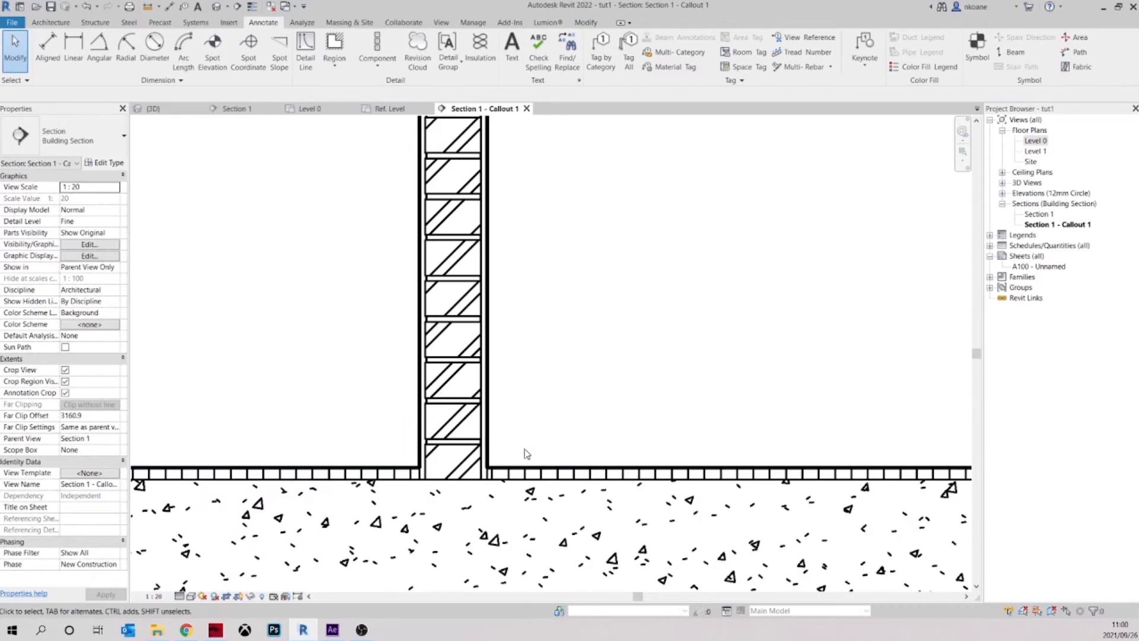
{"action": "left_click", "coordinate": [489, 438]}
{"action": "key", "text": "Escape"}
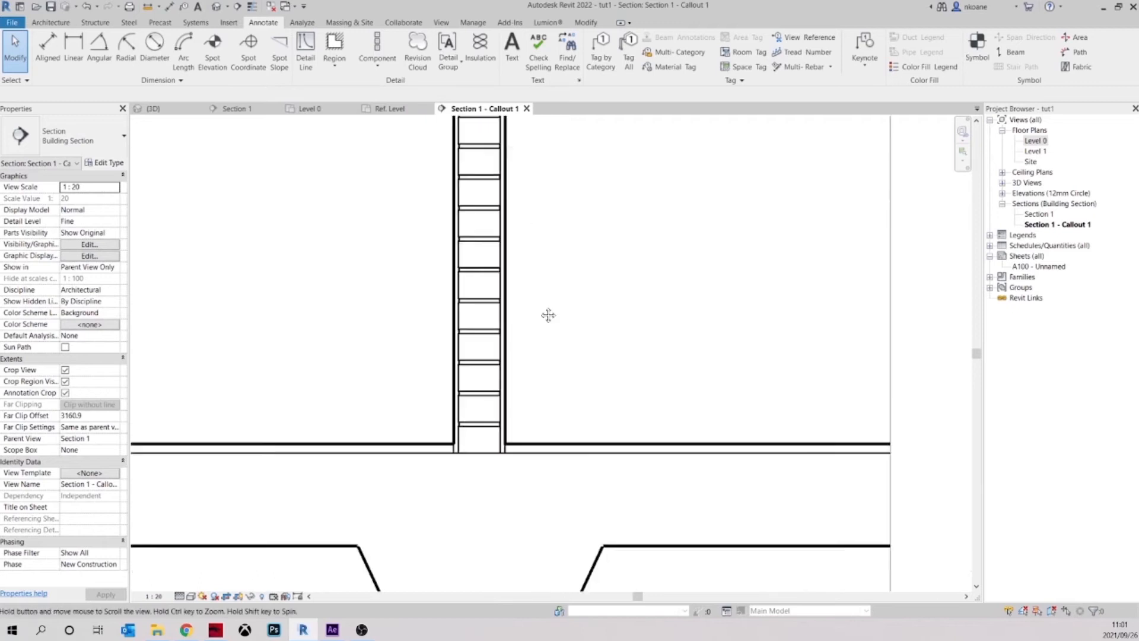
{"action": "scroll", "coordinate": [549, 315], "scroll_direction": "down", "scroll_amount": 2}
{"action": "scroll", "coordinate": [498, 249], "scroll_direction": "up", "scroll_amount": 3}
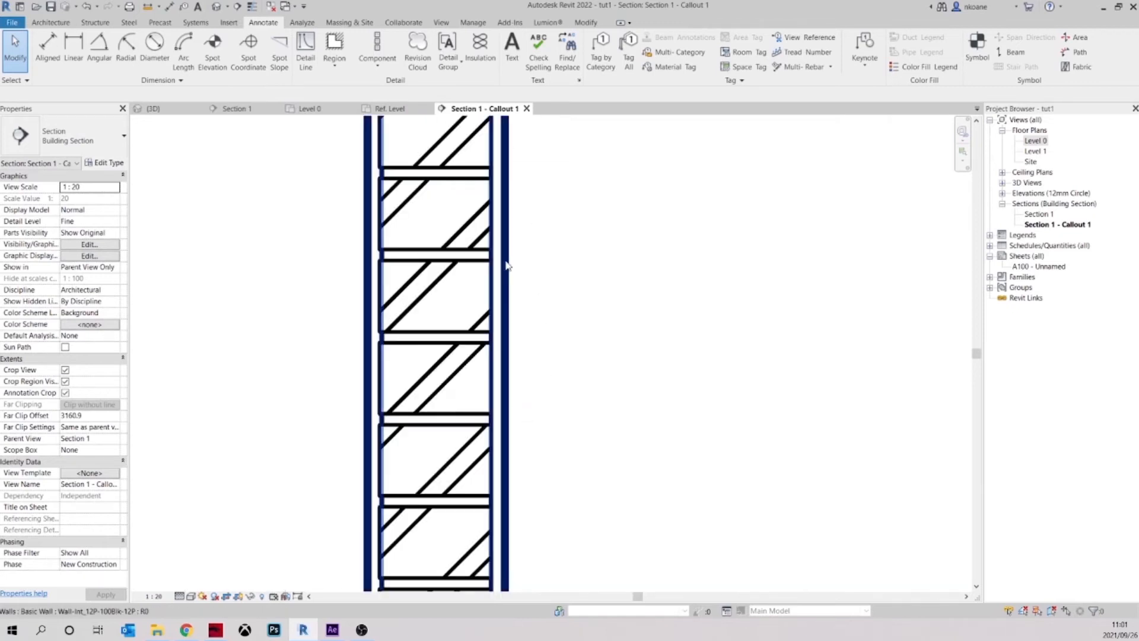
{"action": "scroll", "coordinate": [511, 270], "scroll_direction": "up", "scroll_amount": 1}
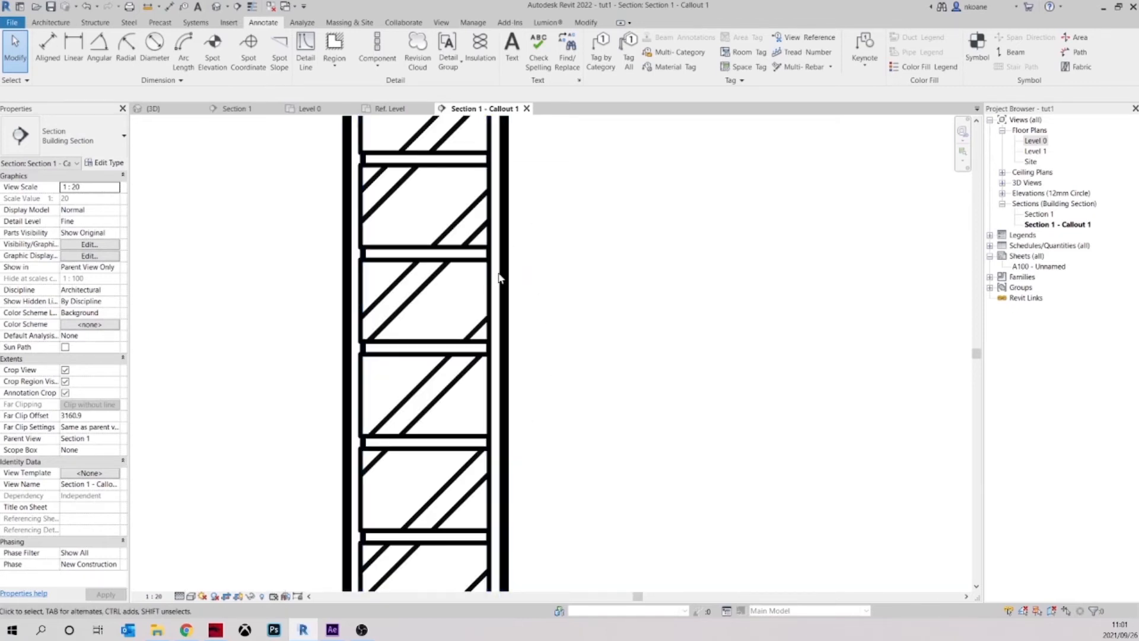
{"action": "scroll", "coordinate": [508, 276], "scroll_direction": "up", "scroll_amount": 2}
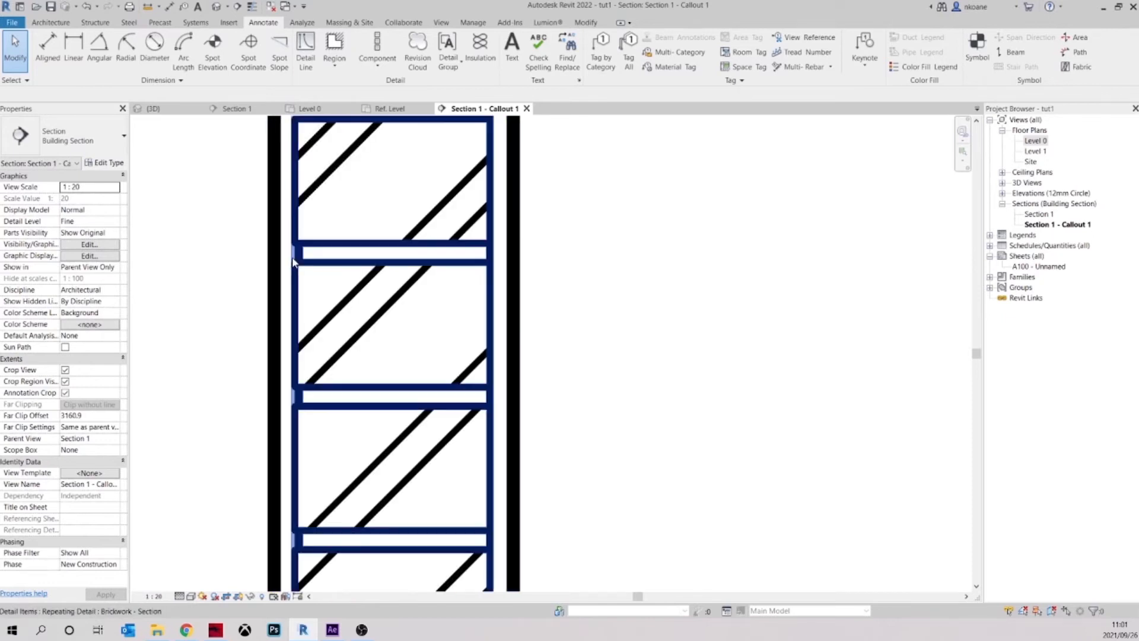
{"action": "scroll", "coordinate": [308, 256], "scroll_direction": "up", "scroll_amount": 1}
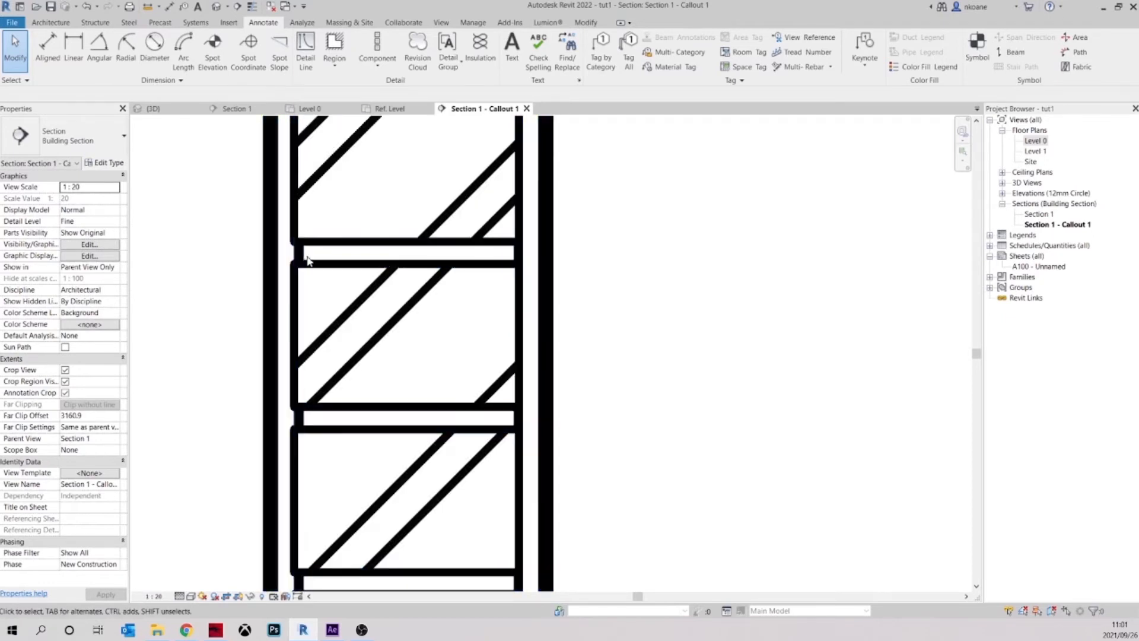
{"action": "scroll", "coordinate": [300, 255], "scroll_direction": "down", "scroll_amount": 3}
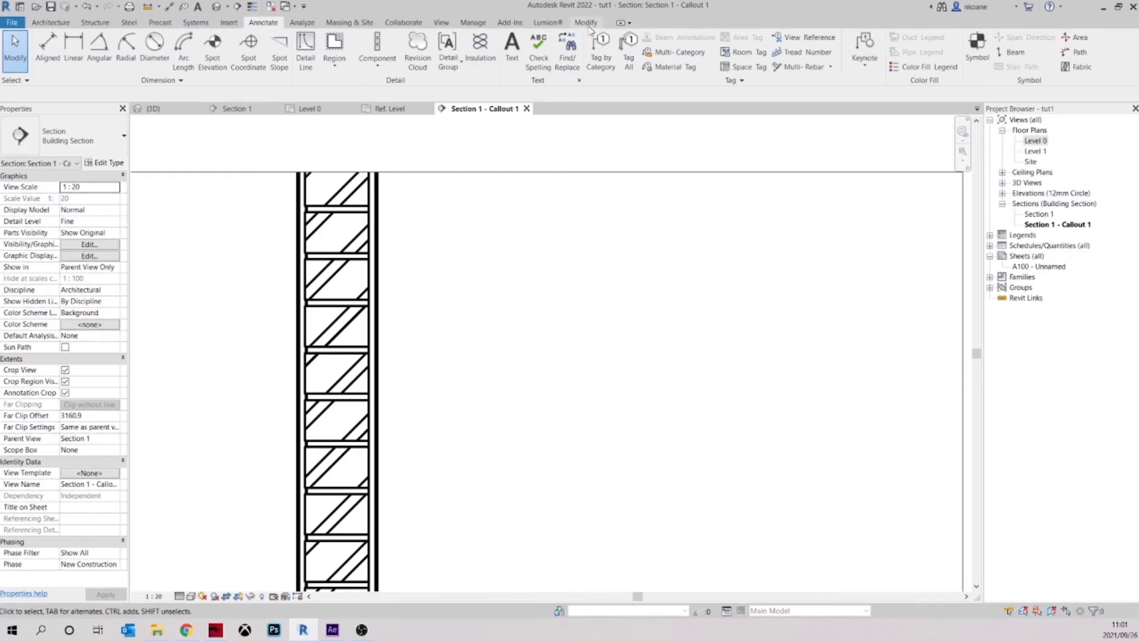
Override the wall's two outer plaster edges to the <Invisible lines> style with the Linework tool
{"action": "left_click", "coordinate": [587, 23]}
{"action": "left_click", "coordinate": [372, 53]}
{"action": "left_click", "coordinate": [545, 60]}
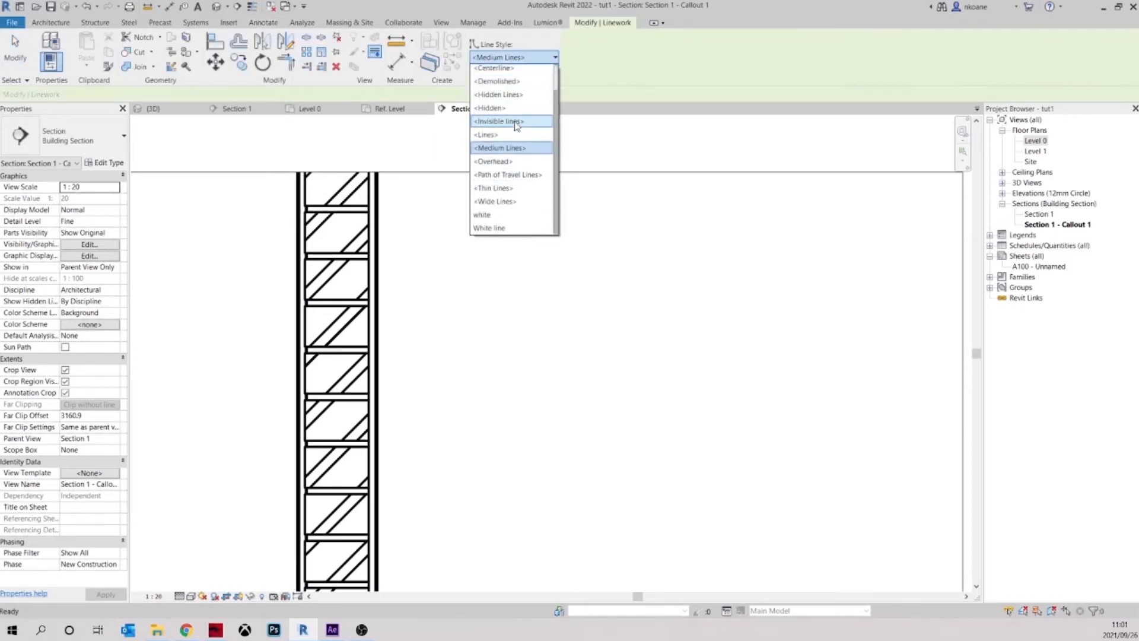
{"action": "left_click", "coordinate": [504, 121]}
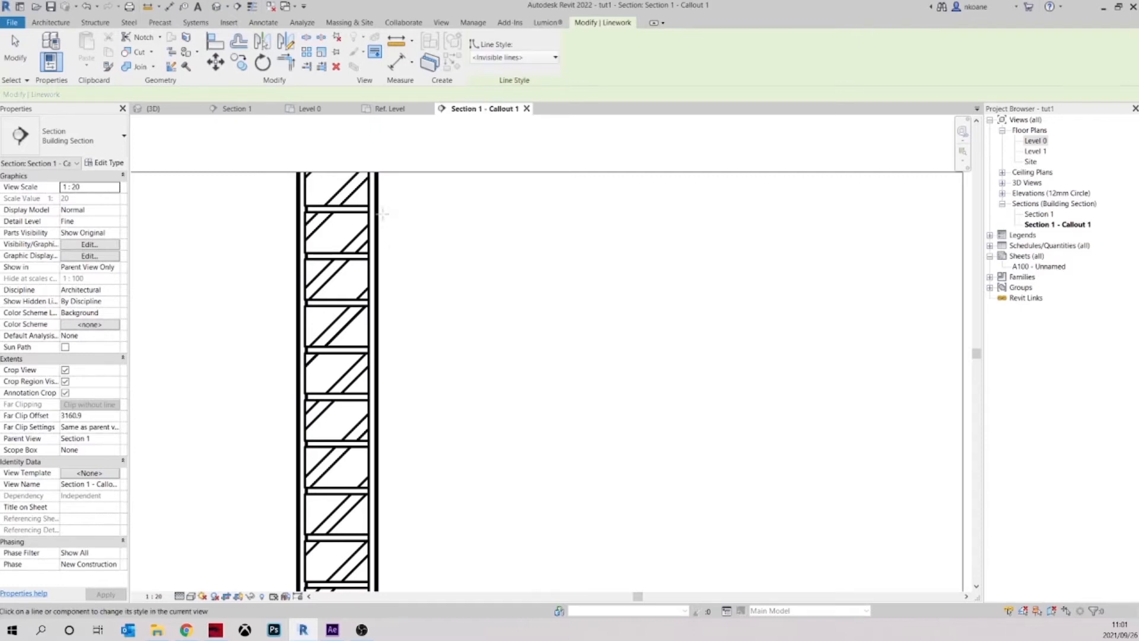
{"action": "left_click", "coordinate": [380, 260]}
{"action": "middle_click_drag", "start_coordinate": [257, 232], "coordinate": [465, 226]}
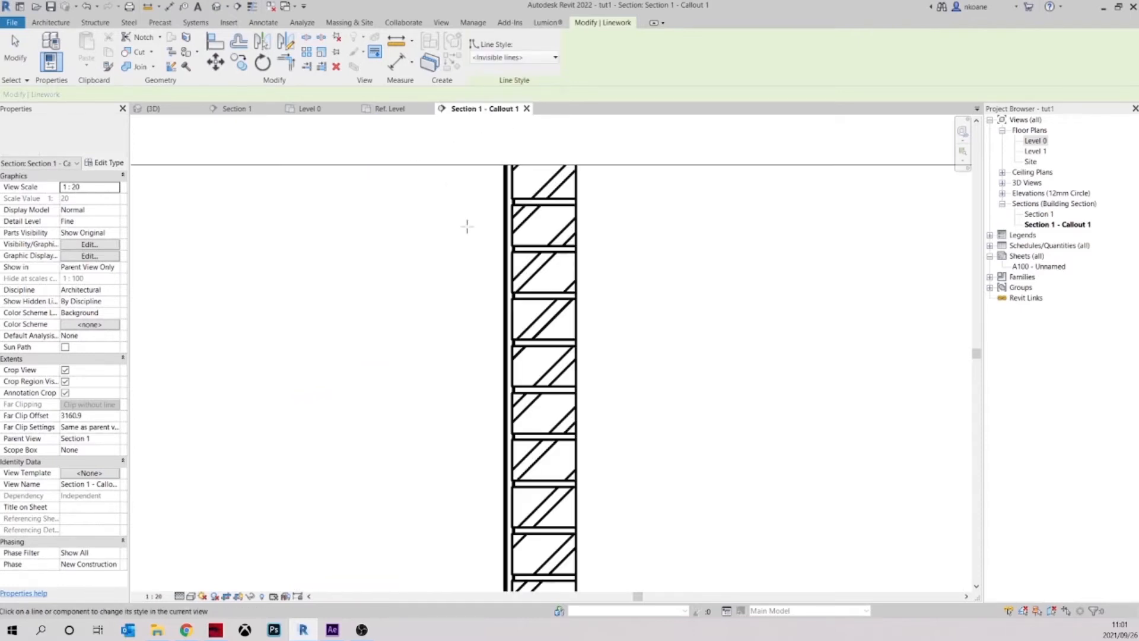
{"action": "scroll", "coordinate": [505, 202], "scroll_direction": "up", "scroll_amount": 1}
{"action": "left_click", "coordinate": [502, 200]}
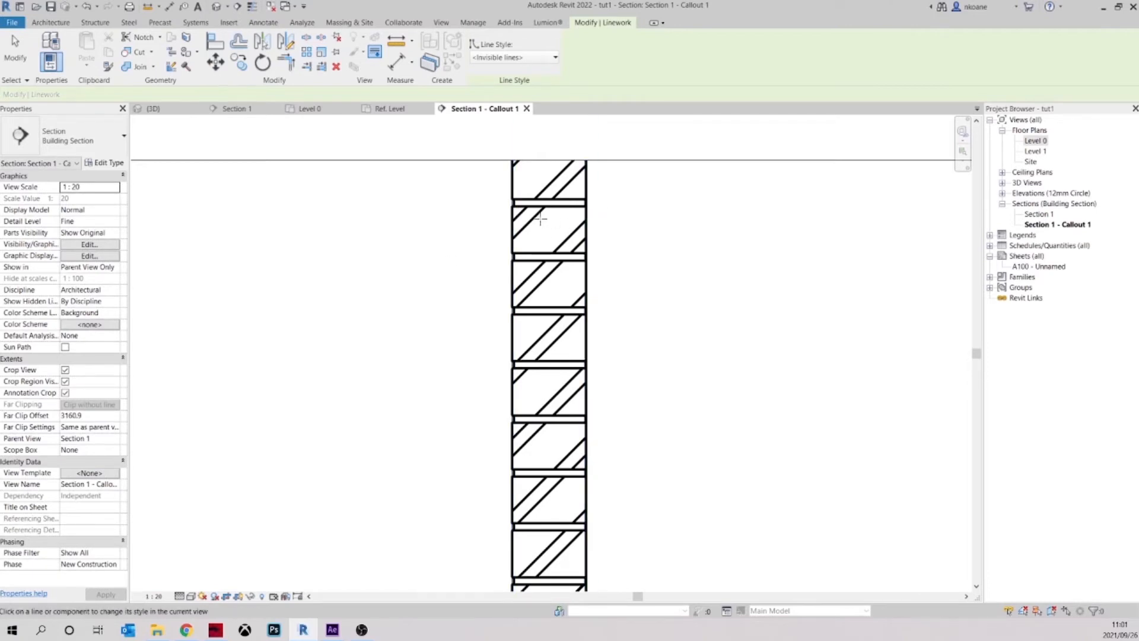
Override the two wall core edges beside the brickwork to the white line style and end the Linework tool
{"action": "scroll", "coordinate": [552, 213], "scroll_direction": "up", "scroll_amount": 2}
{"action": "scroll", "coordinate": [593, 325], "scroll_direction": "up", "scroll_amount": 3}
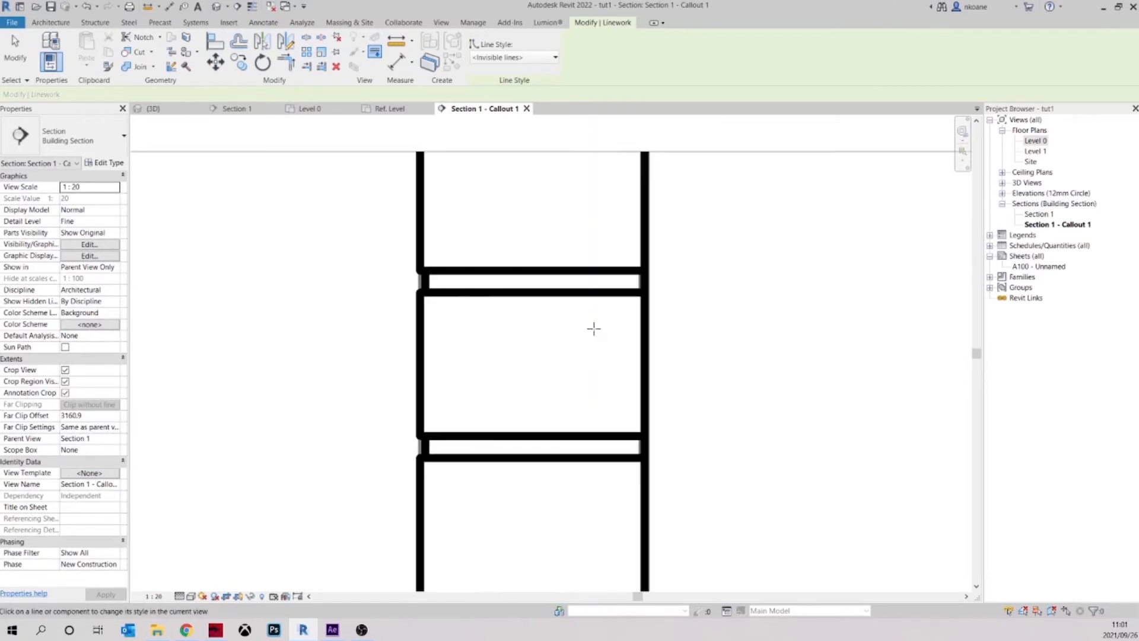
{"action": "left_click", "coordinate": [539, 59]}
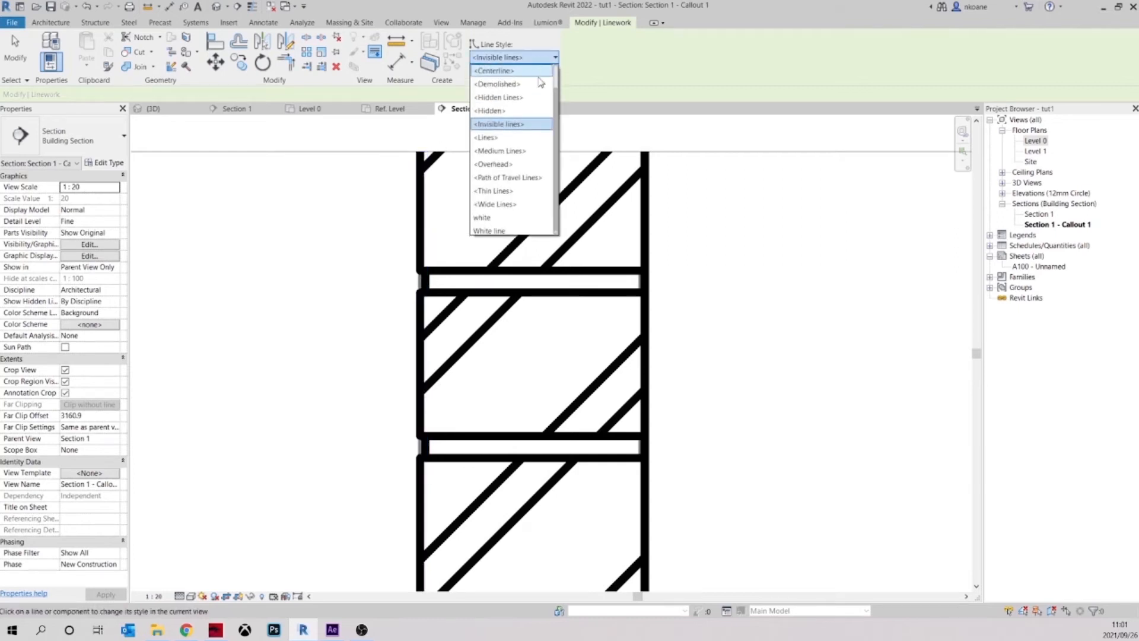
{"action": "left_click", "coordinate": [523, 224]}
{"action": "left_click", "coordinate": [425, 291]}
{"action": "left_click", "coordinate": [641, 291]}
{"action": "scroll", "coordinate": [617, 267], "scroll_direction": "down", "scroll_amount": 8}
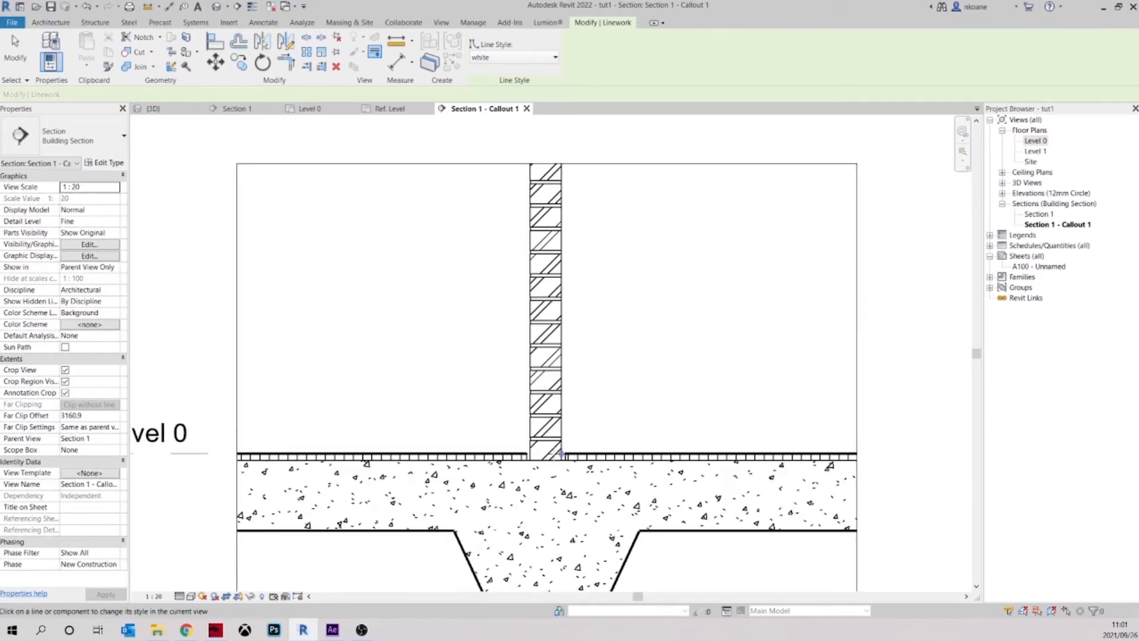
{"action": "scroll", "coordinate": [560, 454], "scroll_direction": "up", "scroll_amount": 3}
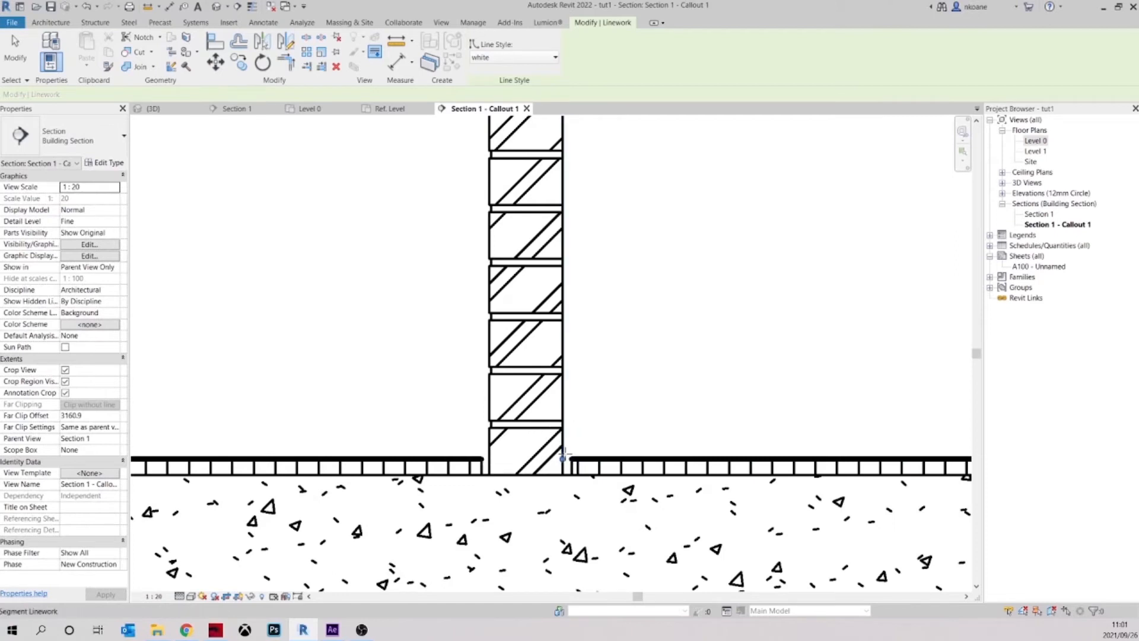
{"action": "scroll", "coordinate": [674, 430], "scroll_direction": "down", "scroll_amount": 3}
{"action": "middle_click_drag", "start_coordinate": [674, 430], "coordinate": [647, 492]}
{"action": "key", "text": "Escape"}
{"action": "scroll", "coordinate": [637, 427], "scroll_direction": "down", "scroll_amount": 3}
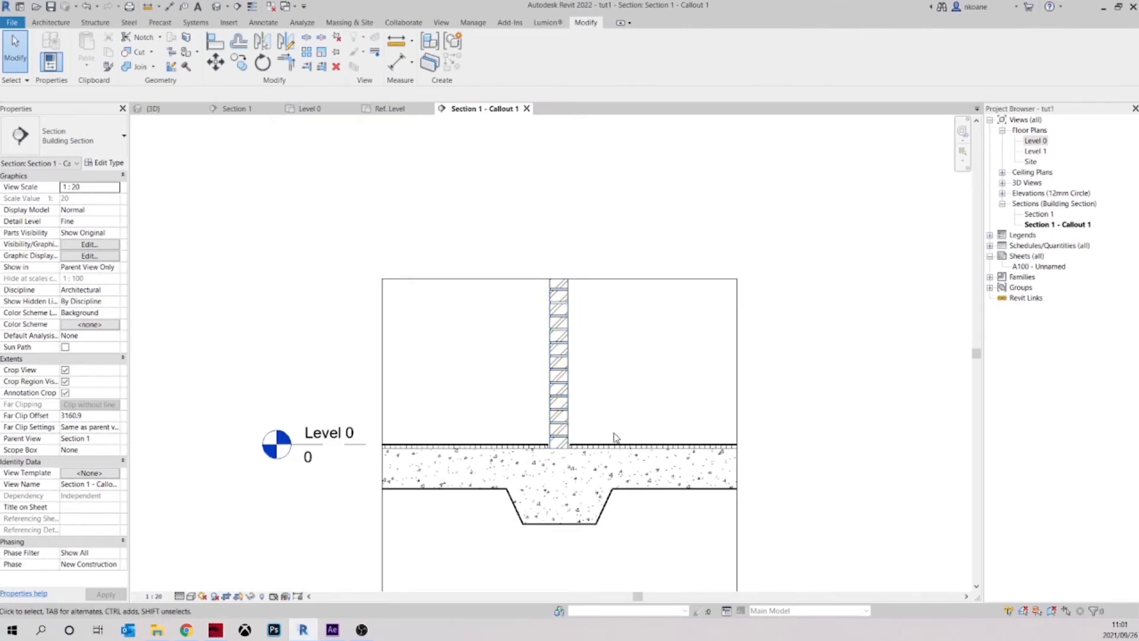
Undo the linework overrides on the wall's plaster and core edges
{"action": "scroll", "coordinate": [608, 437], "scroll_direction": "up", "scroll_amount": 3}
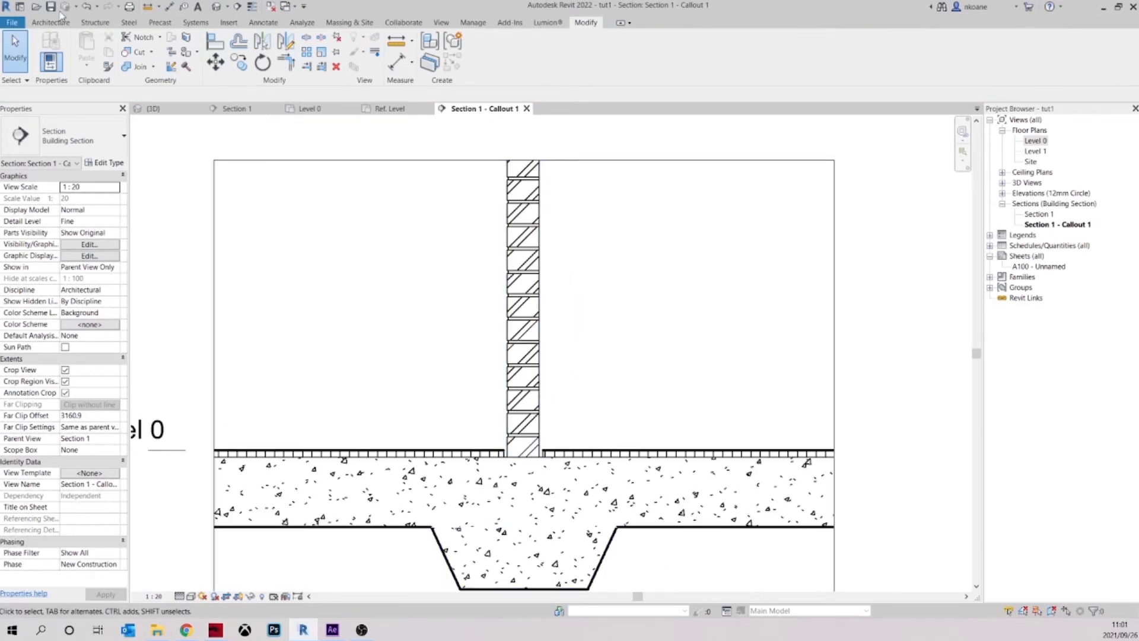
{"action": "left_click", "coordinate": [87, 7]}
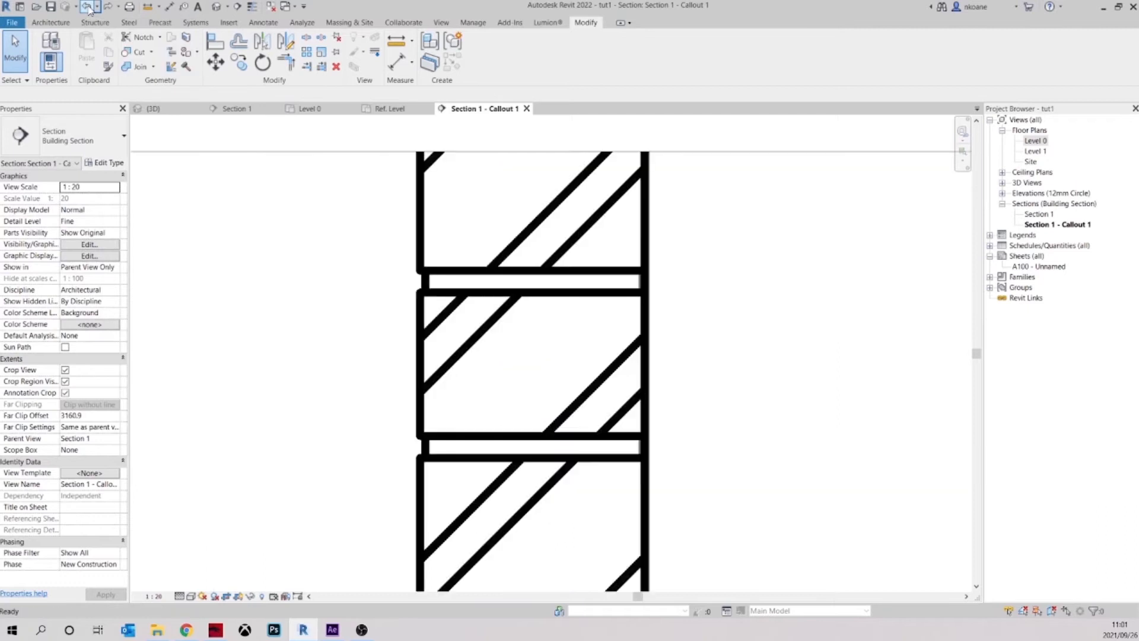
{"action": "left_click", "coordinate": [87, 7]}
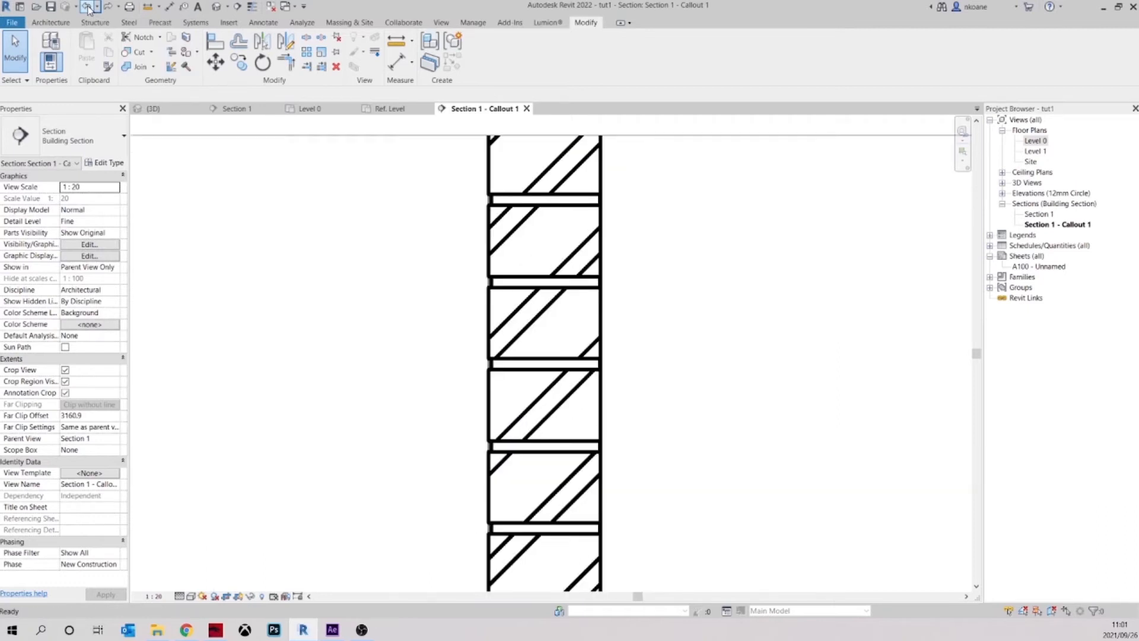
{"action": "left_click", "coordinate": [89, 7]}
{"action": "left_click", "coordinate": [90, 7]}
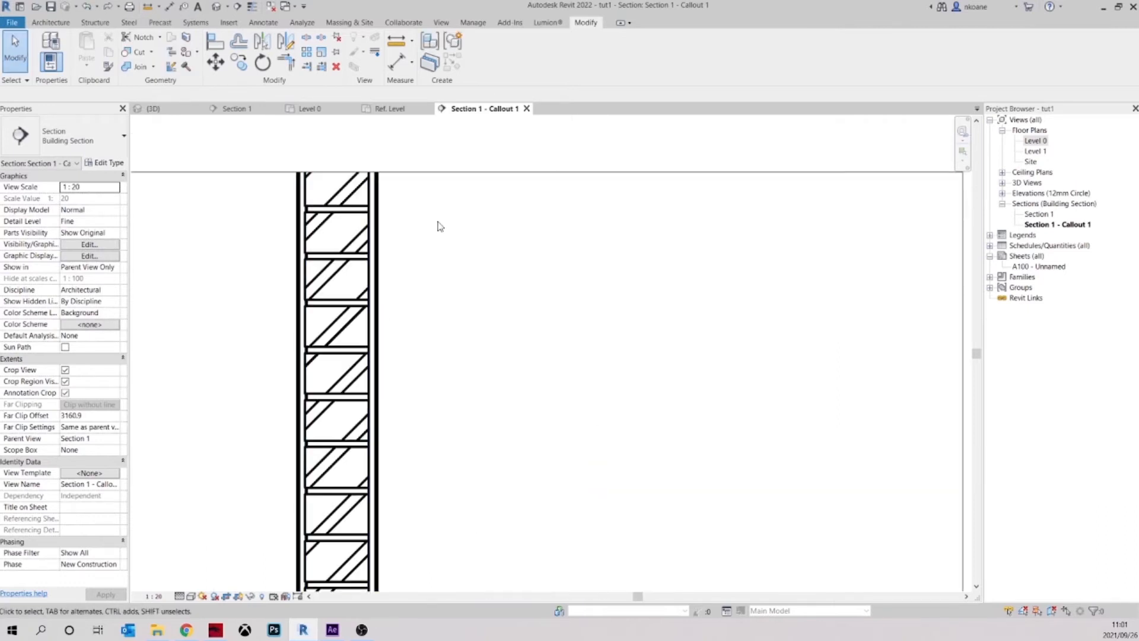
Examine the mortar joints and edge lines of the brickwork detail along the wall down to the footing
{"action": "scroll", "coordinate": [437, 224], "scroll_direction": "down", "scroll_amount": 3}
{"action": "scroll", "coordinate": [479, 179], "scroll_direction": "up", "scroll_amount": 3}
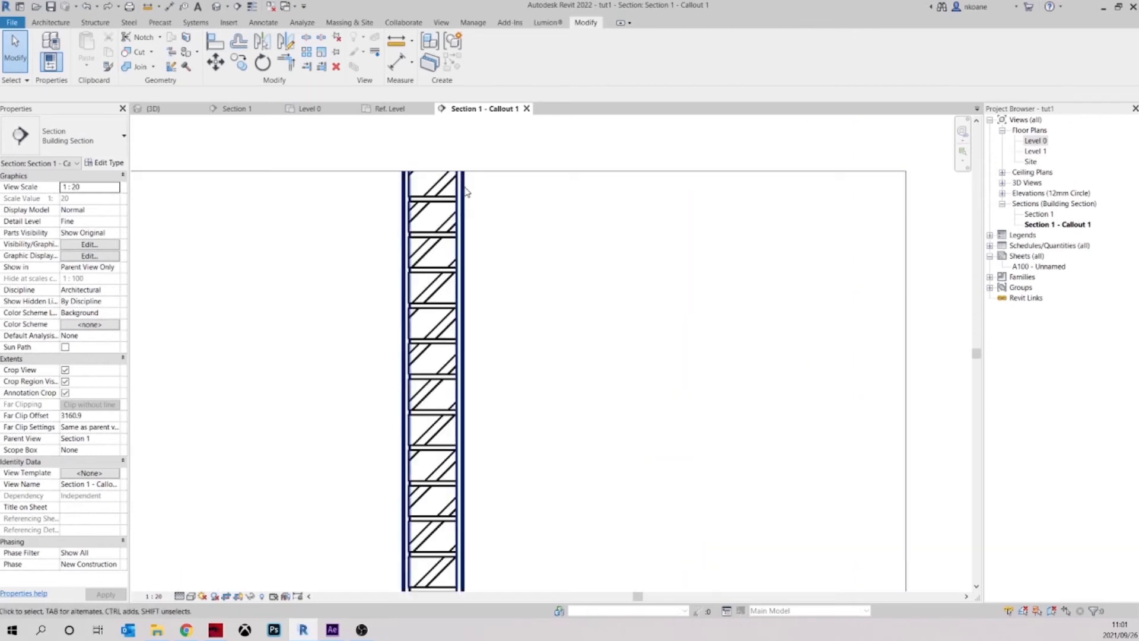
{"action": "scroll", "coordinate": [422, 182], "scroll_direction": "up", "scroll_amount": 3}
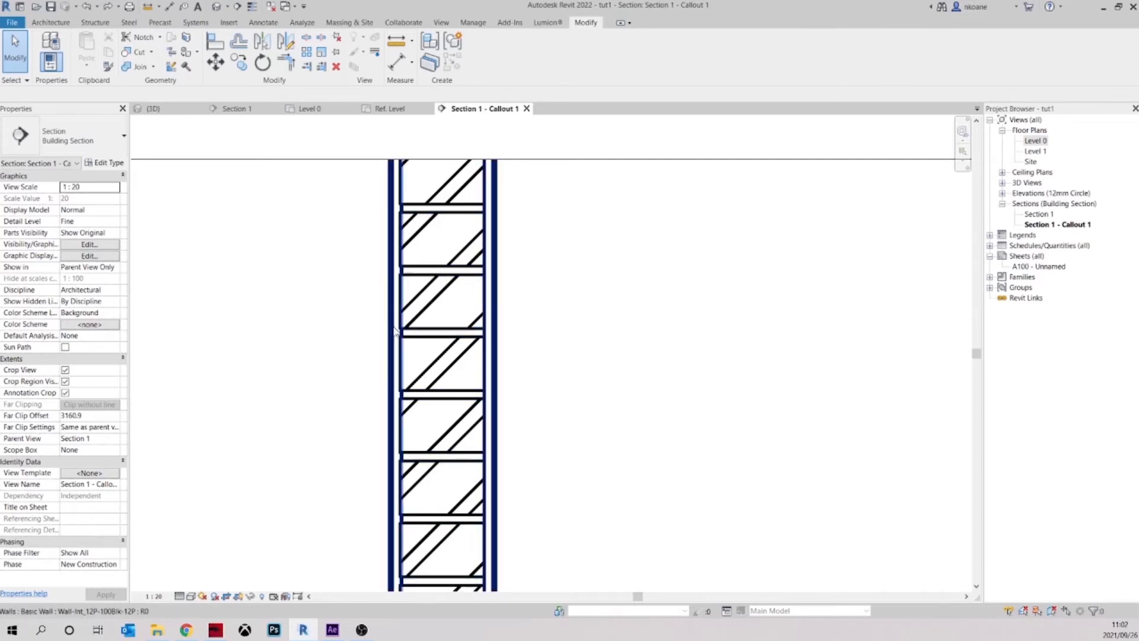
{"action": "scroll", "coordinate": [474, 288], "scroll_direction": "up", "scroll_amount": 3}
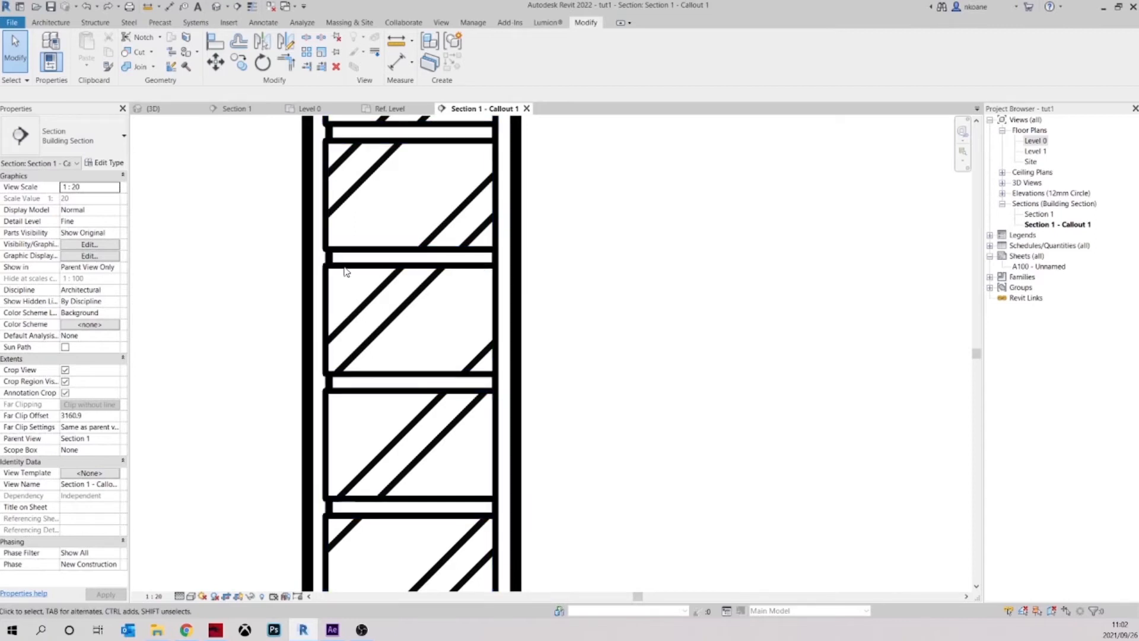
{"action": "scroll", "coordinate": [524, 295], "scroll_direction": "down", "scroll_amount": 3}
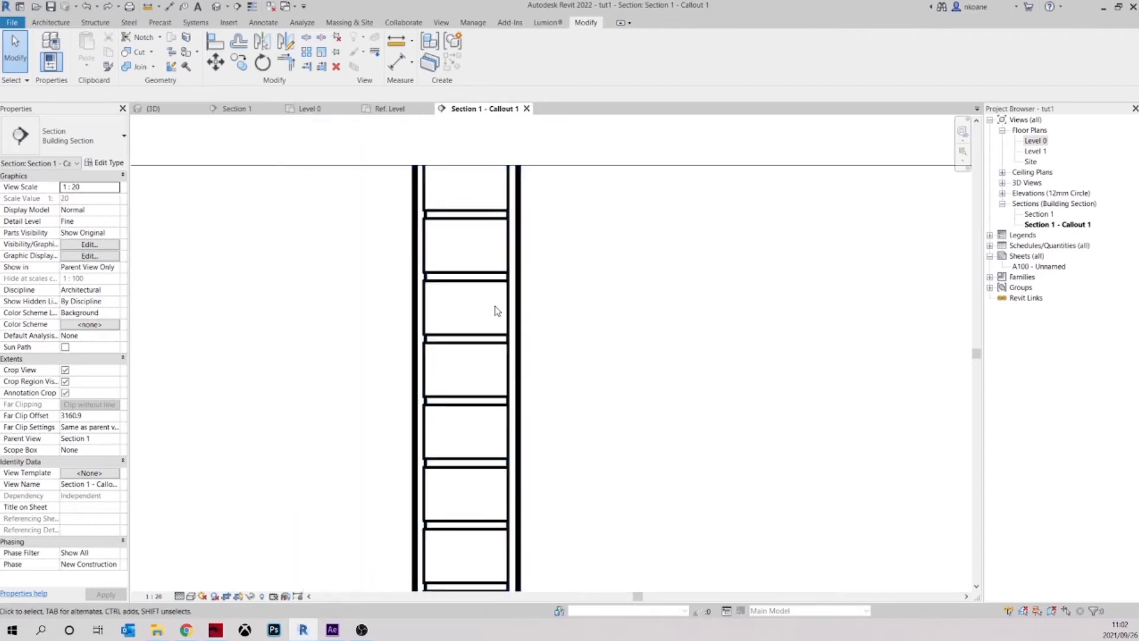
{"action": "left_click", "coordinate": [499, 284]}
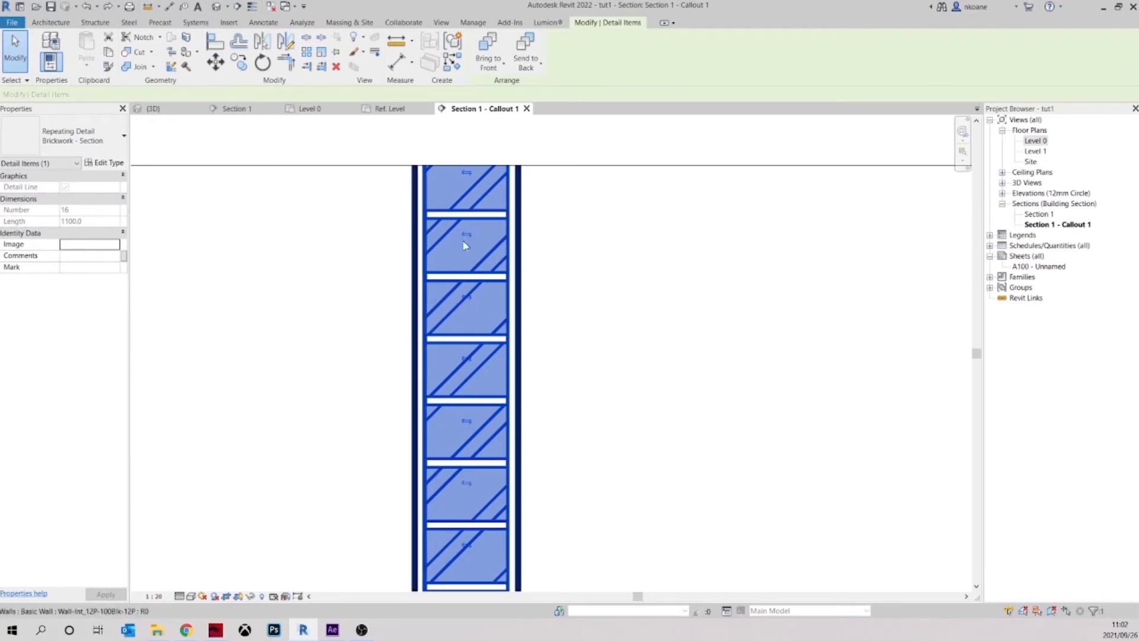
{"action": "scroll", "coordinate": [469, 255], "scroll_direction": "down", "scroll_amount": 4}
{"action": "middle_click_drag", "start_coordinate": [475, 414], "coordinate": [519, 325]}
{"action": "left_click", "coordinate": [537, 280]}
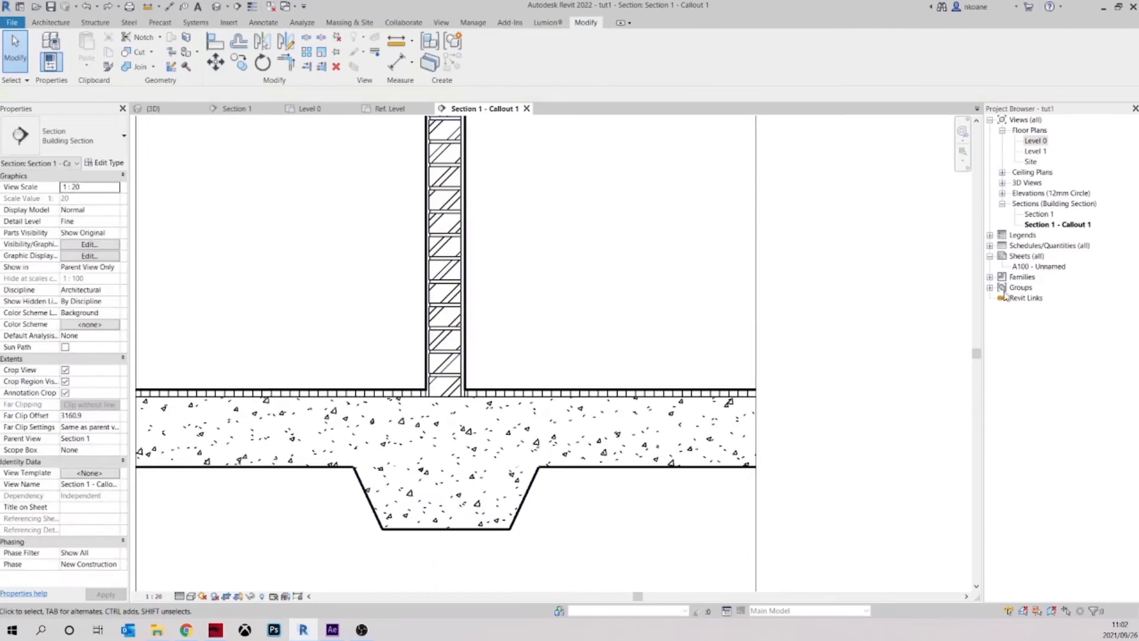
Open the Detail_Items_Brick_Standard family from the project's detail items for editing
{"action": "left_click", "coordinate": [989, 277]}
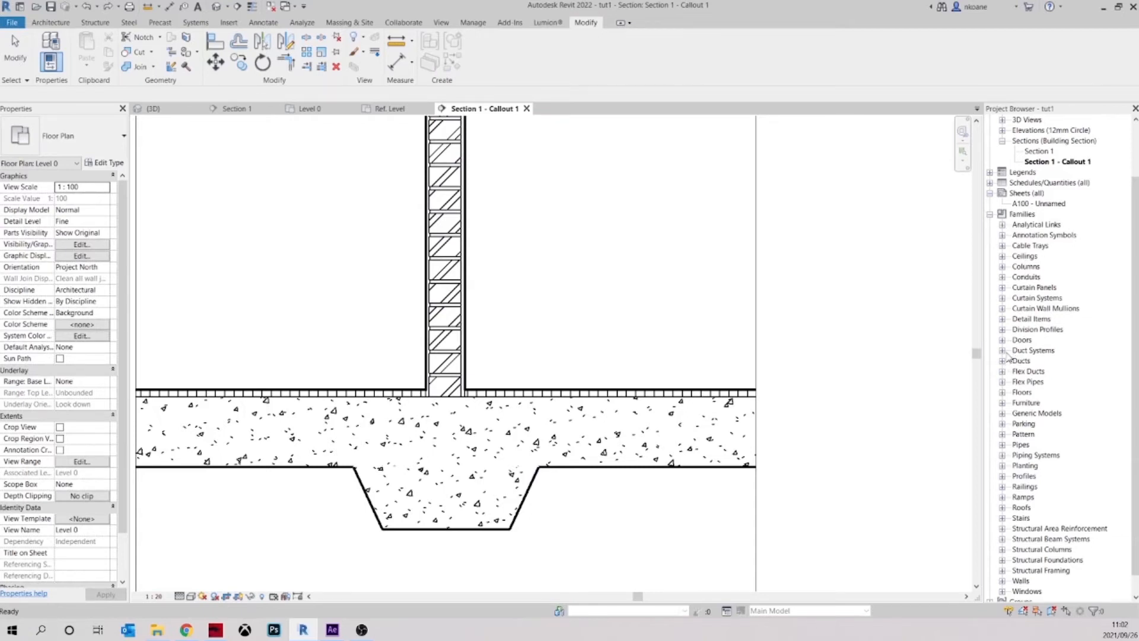
{"action": "left_click", "coordinate": [1002, 320]}
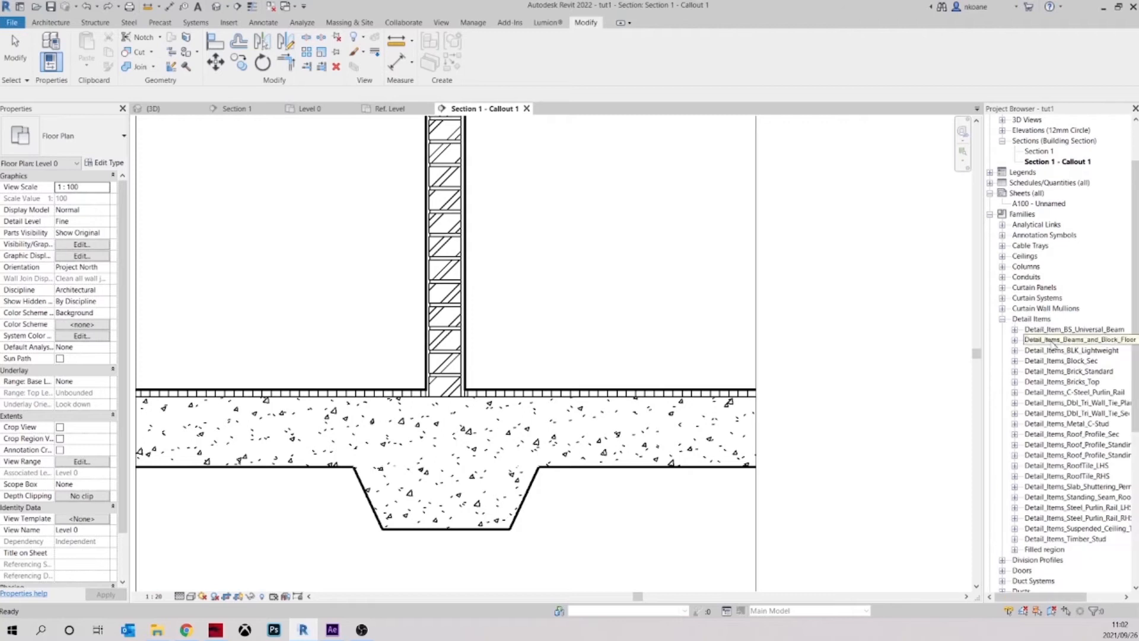
{"action": "left_click", "coordinate": [1067, 371]}
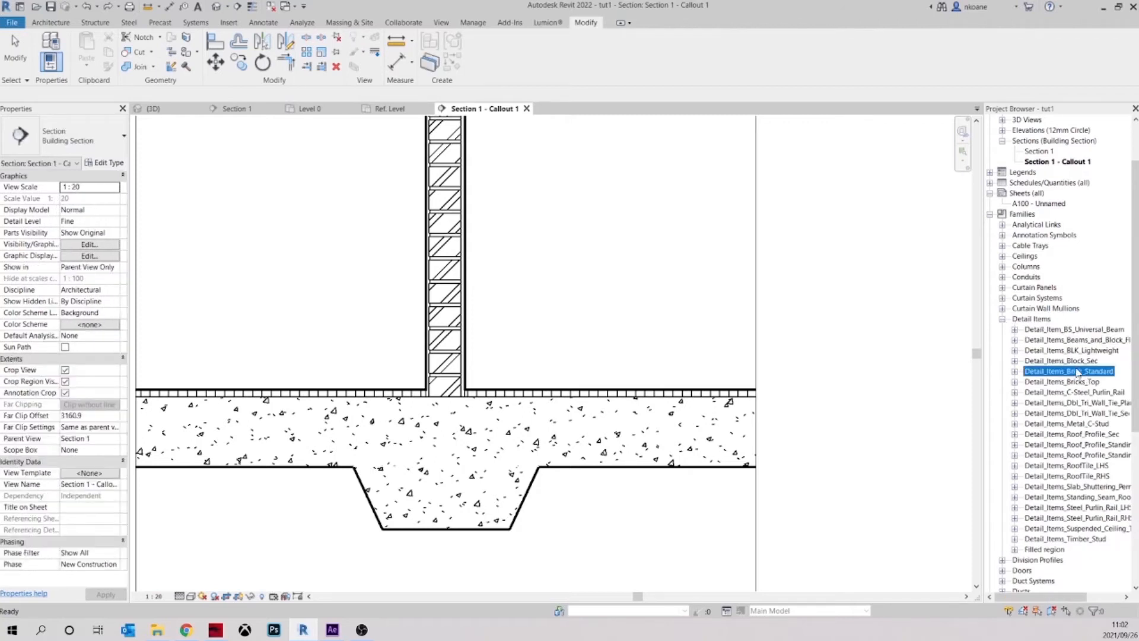
{"action": "right_click", "coordinate": [1043, 375]}
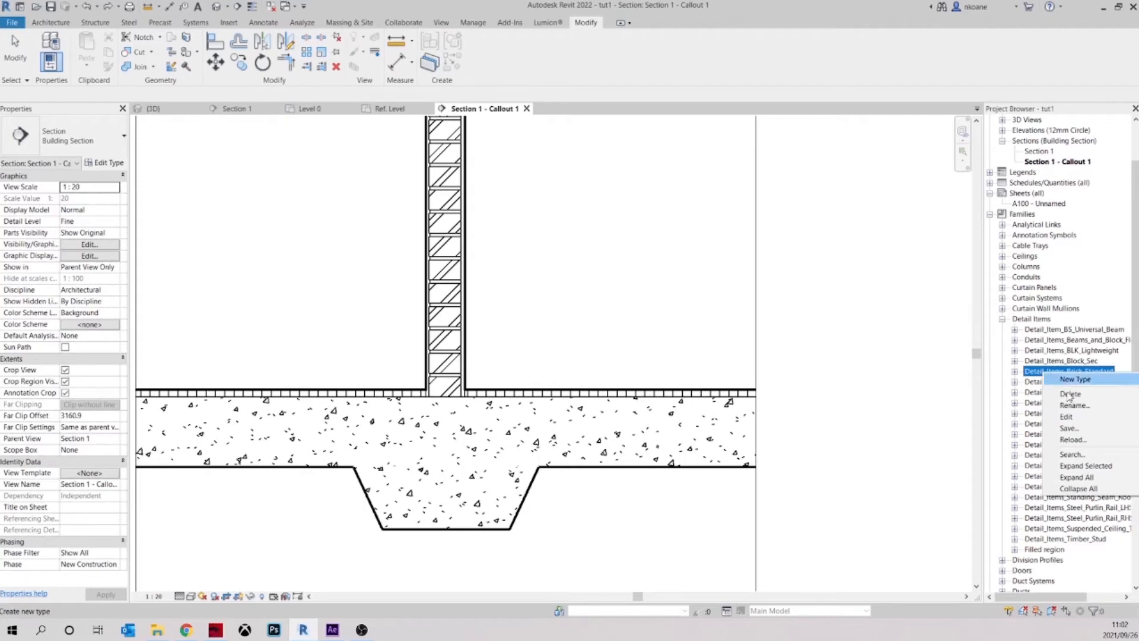
{"action": "left_click", "coordinate": [1067, 417]}
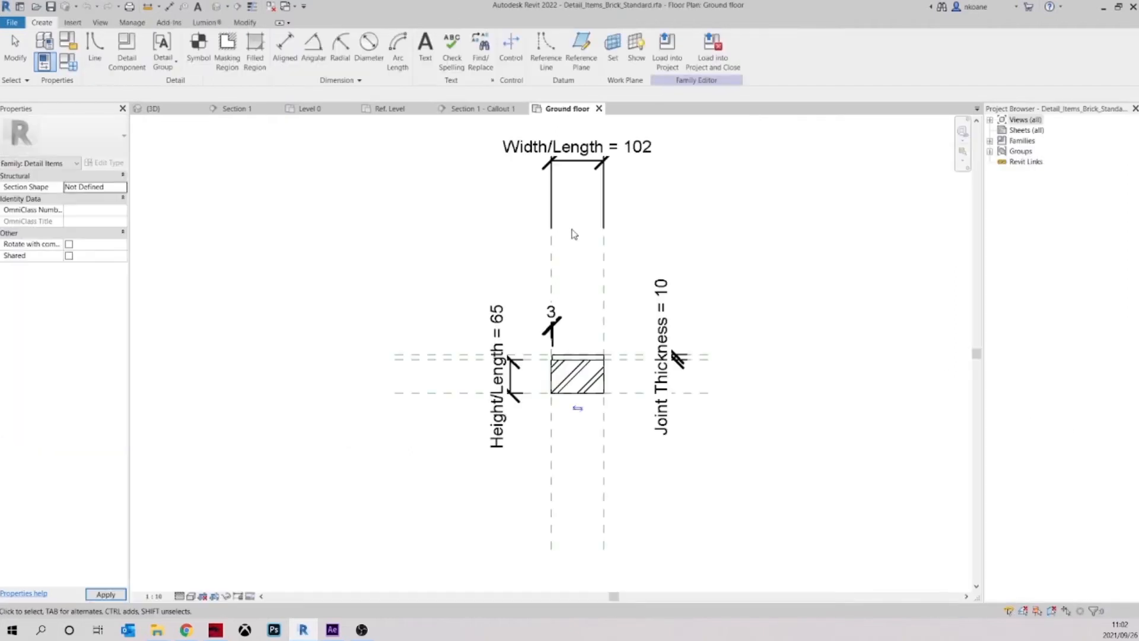
Delete the three mortar joint lines above the hatched brick, keeping only the brick's filled region
{"action": "scroll", "coordinate": [600, 363], "scroll_direction": "up", "scroll_amount": 5}
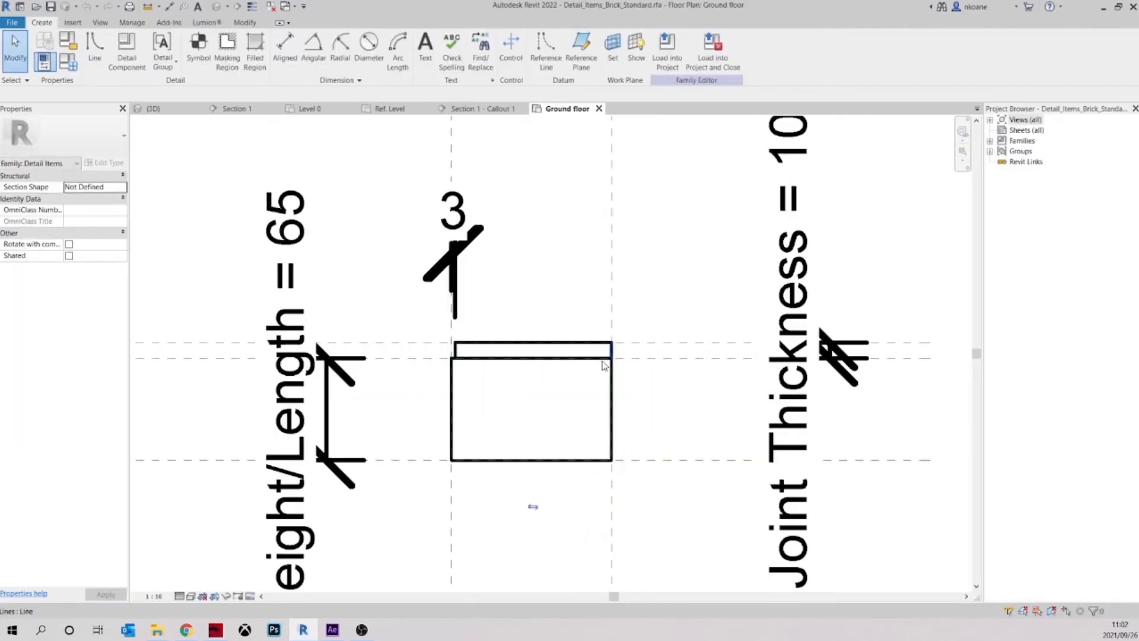
{"action": "scroll", "coordinate": [572, 368], "scroll_direction": "down", "scroll_amount": 4}
{"action": "scroll", "coordinate": [566, 353], "scroll_direction": "up", "scroll_amount": 5}
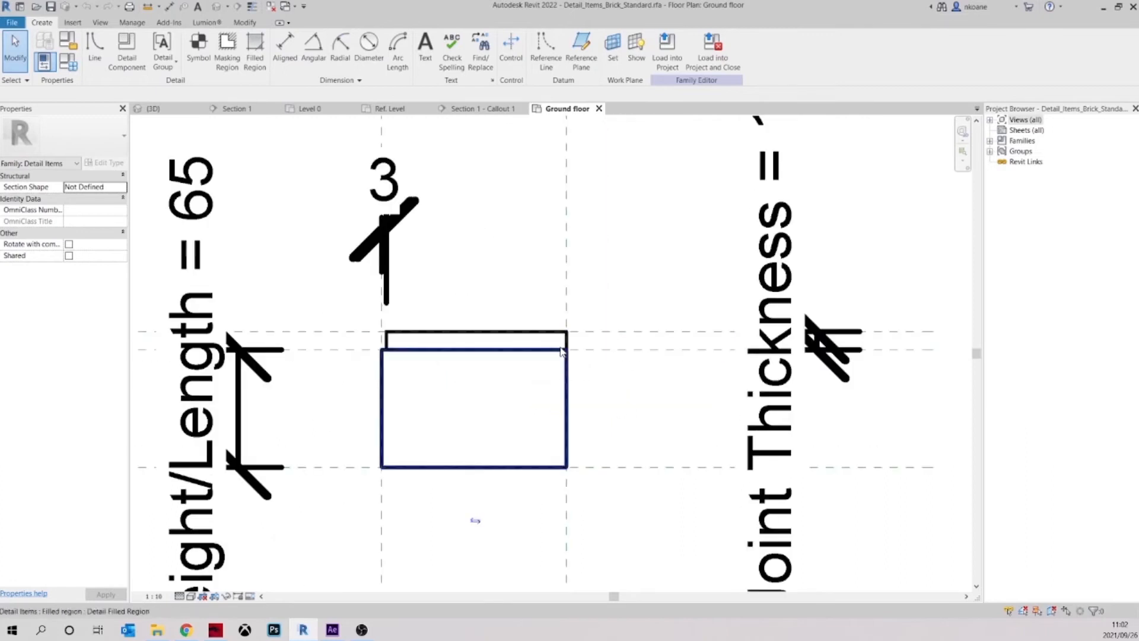
{"action": "left_click", "coordinate": [565, 346]}
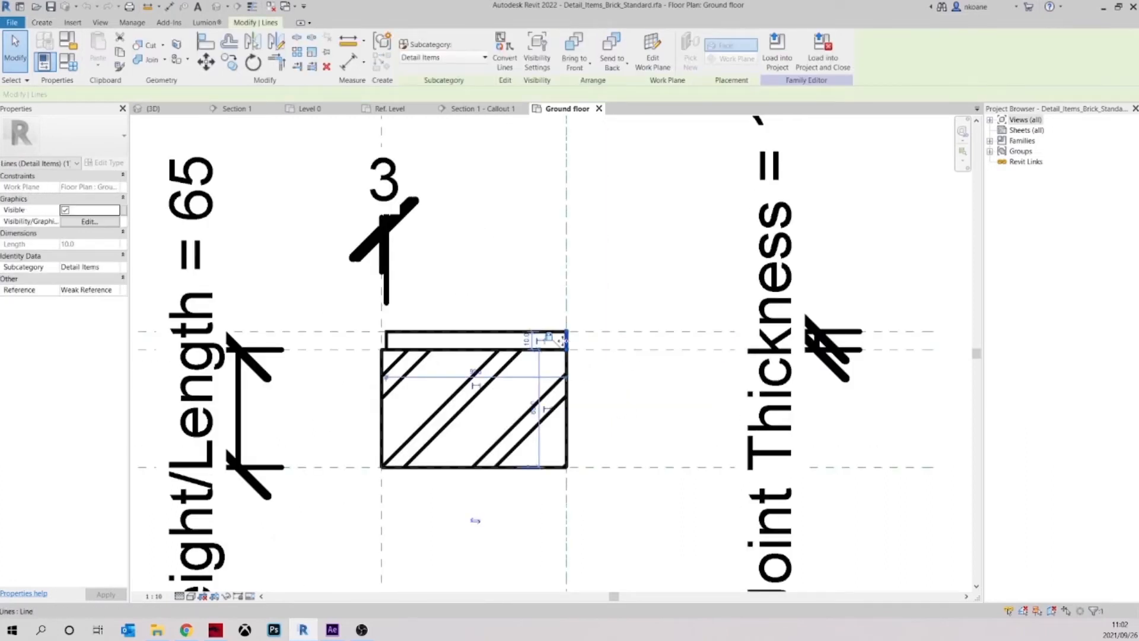
{"action": "key", "text": "Delete"}
{"action": "left_click", "coordinate": [549, 333]}
{"action": "key", "text": "Delete"}
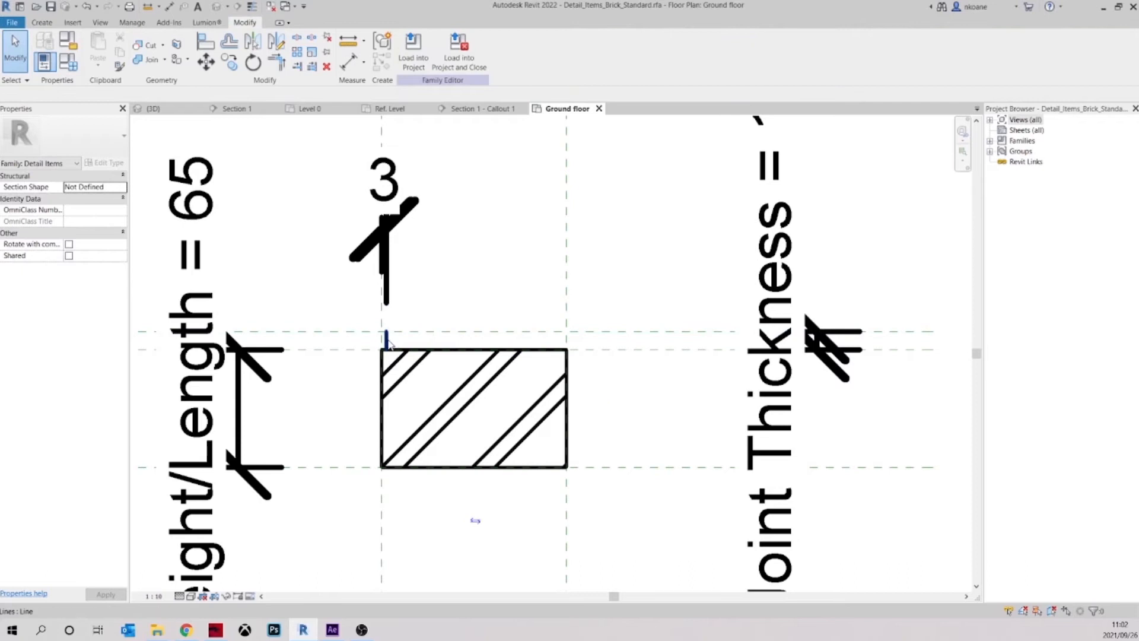
{"action": "left_click", "coordinate": [387, 341]}
{"action": "key", "text": "Delete"}
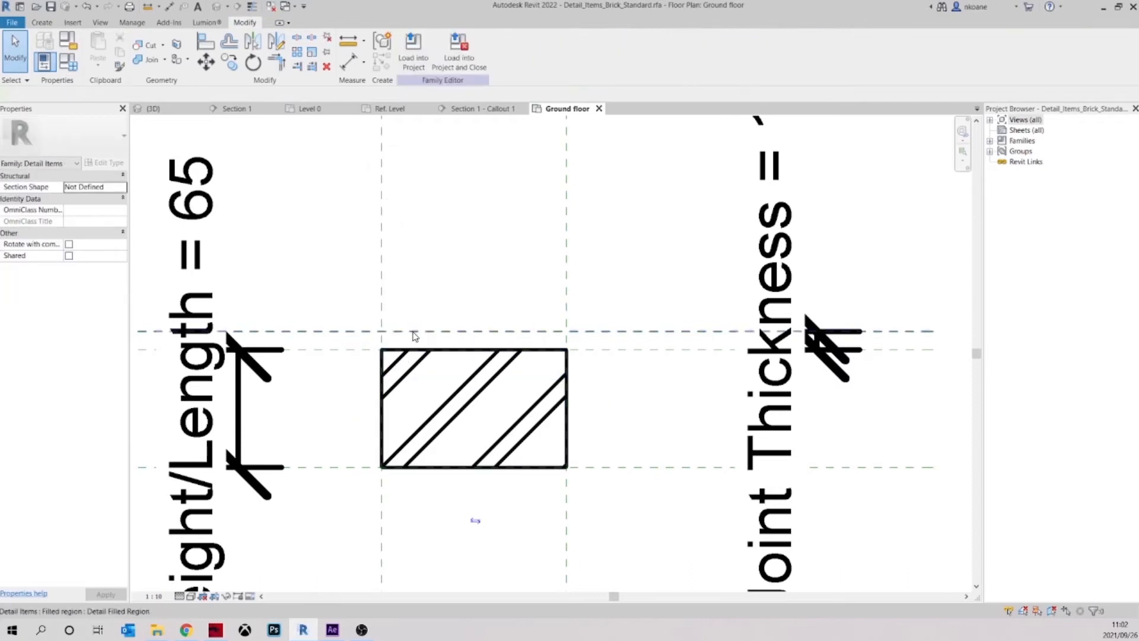
Load the edited brick family into tut1.rvt, overwriting the existing version and its parameter values
{"action": "left_click", "coordinate": [413, 54]}
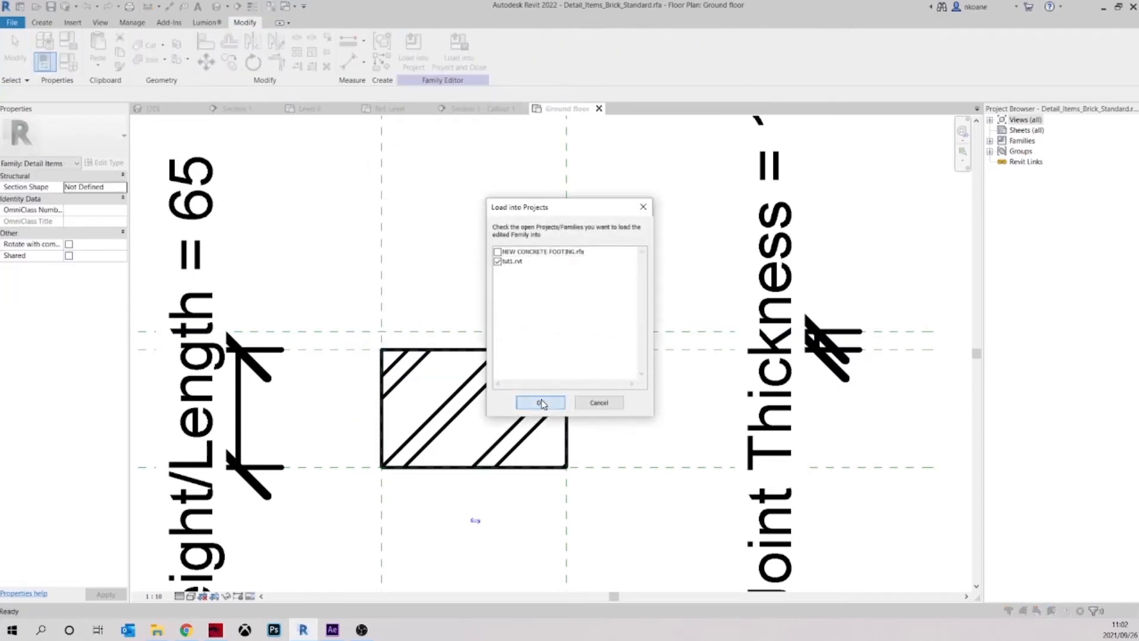
{"action": "left_click", "coordinate": [541, 403]}
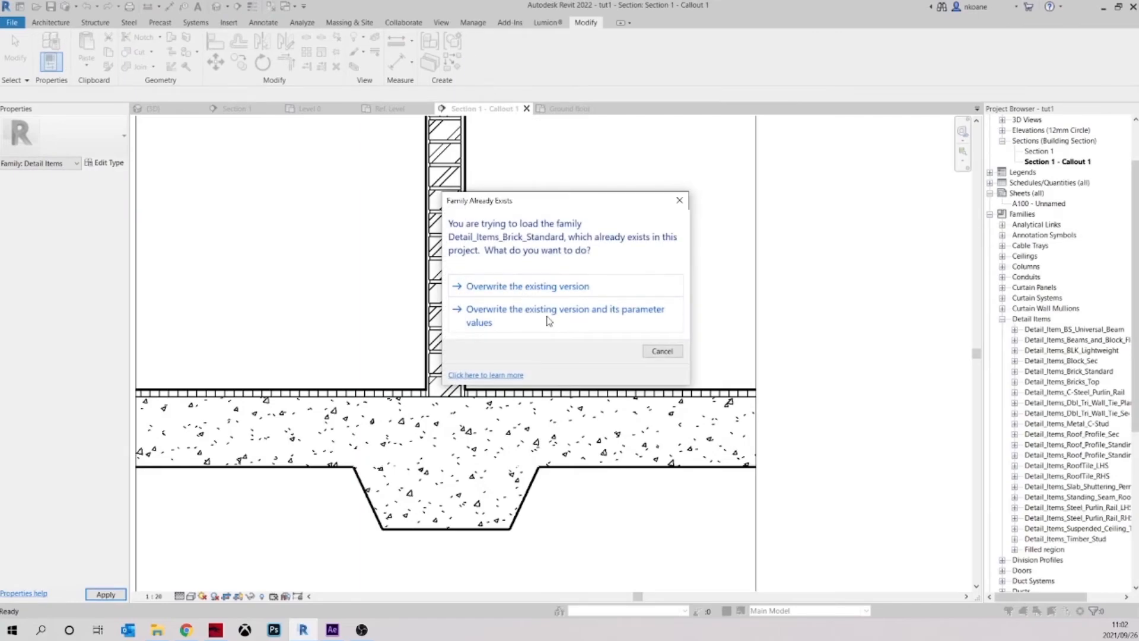
{"action": "left_click", "coordinate": [550, 319]}
Examine the updated brickwork's mortar joints against the wall core and plaster edges in the callout
{"action": "scroll", "coordinate": [421, 290], "scroll_direction": "up", "scroll_amount": 5}
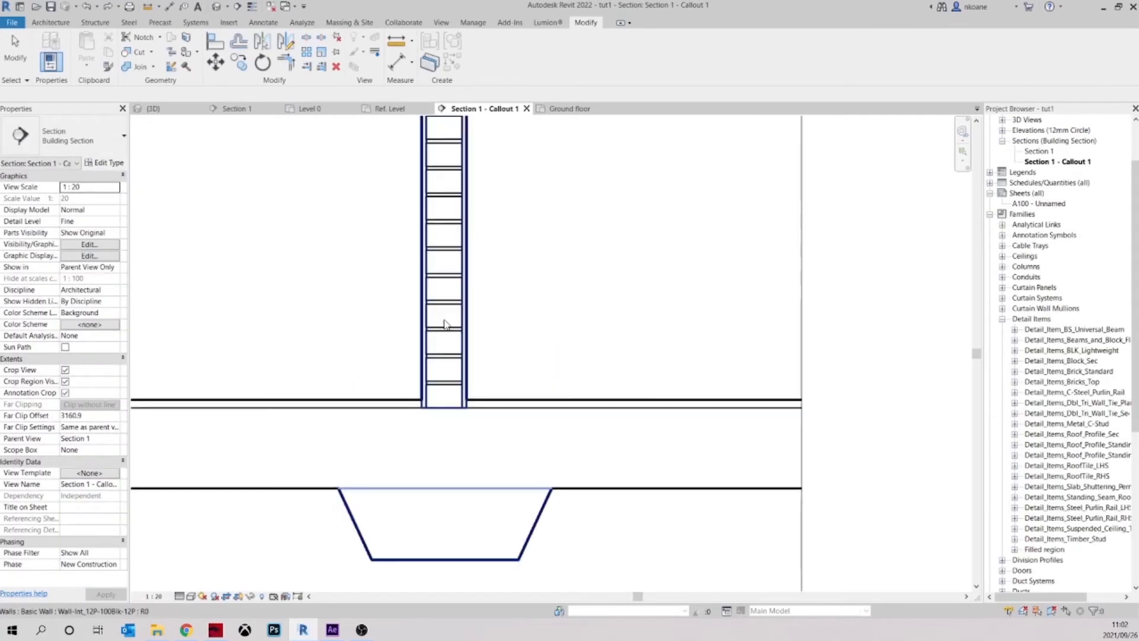
{"action": "scroll", "coordinate": [483, 296], "scroll_direction": "up", "scroll_amount": 5}
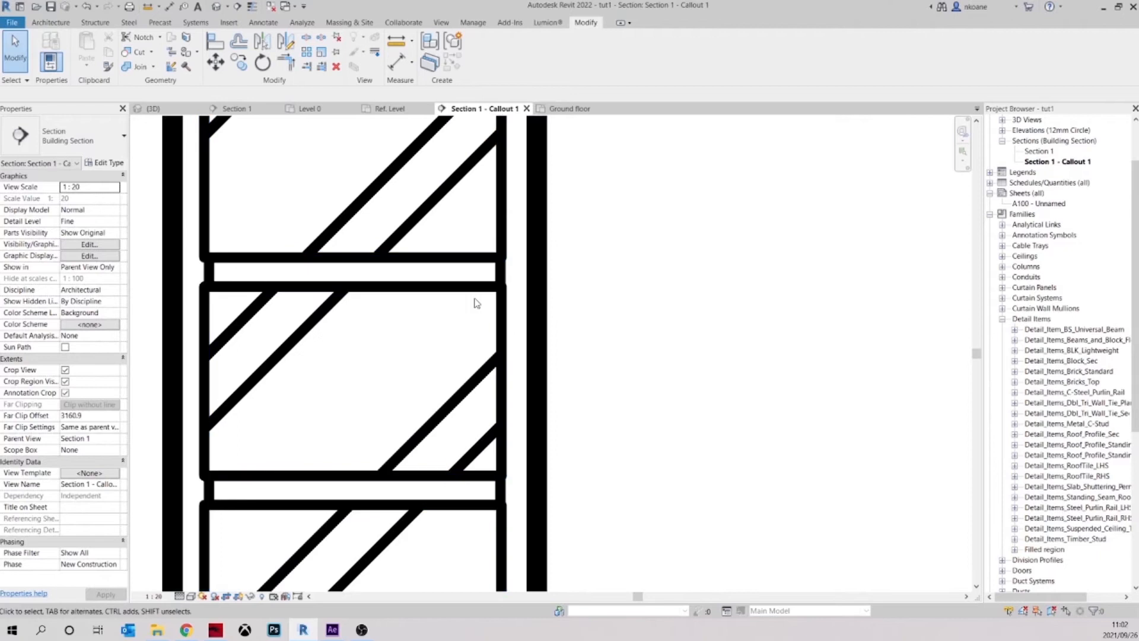
{"action": "scroll", "coordinate": [436, 351], "scroll_direction": "down", "scroll_amount": 5}
{"action": "scroll", "coordinate": [386, 355], "scroll_direction": "up", "scroll_amount": 4}
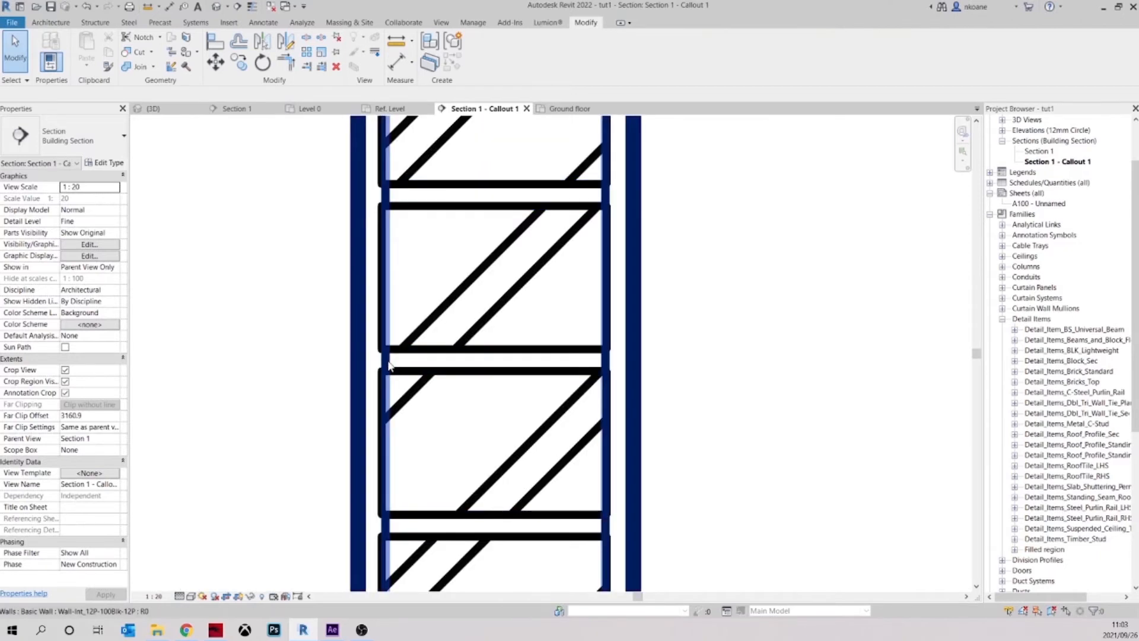
{"action": "left_click", "coordinate": [393, 360]}
{"action": "left_click", "coordinate": [724, 379]}
{"action": "scroll", "coordinate": [633, 360], "scroll_direction": "down", "scroll_amount": 2}
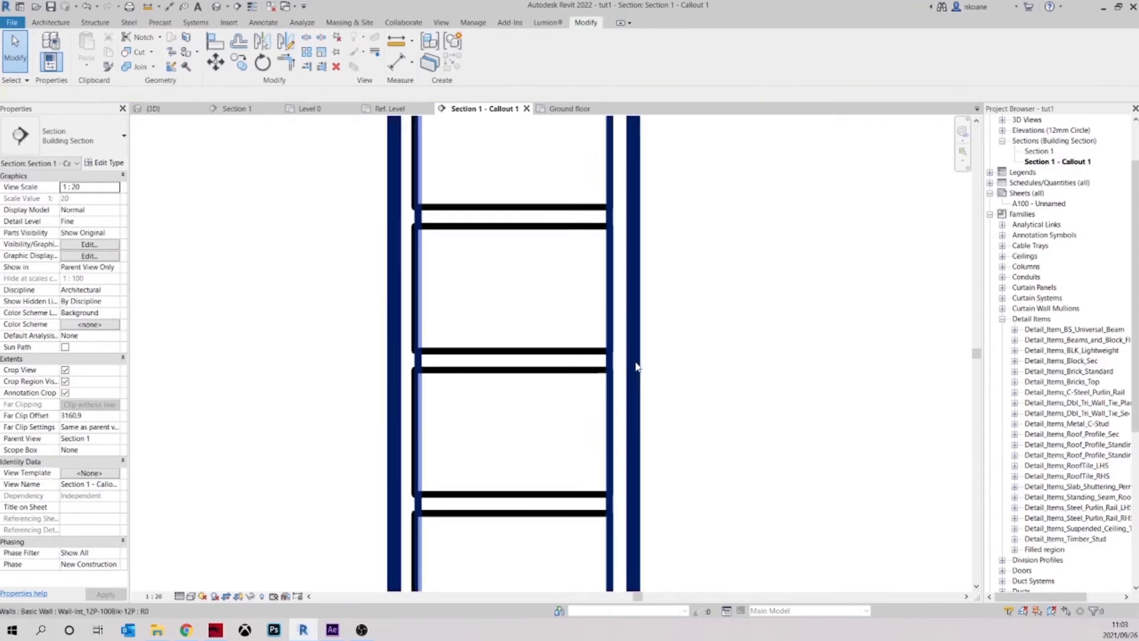
Override the wall core's two vertical edge lines beside the brickwork with the white line style using Linework
{"action": "left_click", "coordinate": [636, 347]}
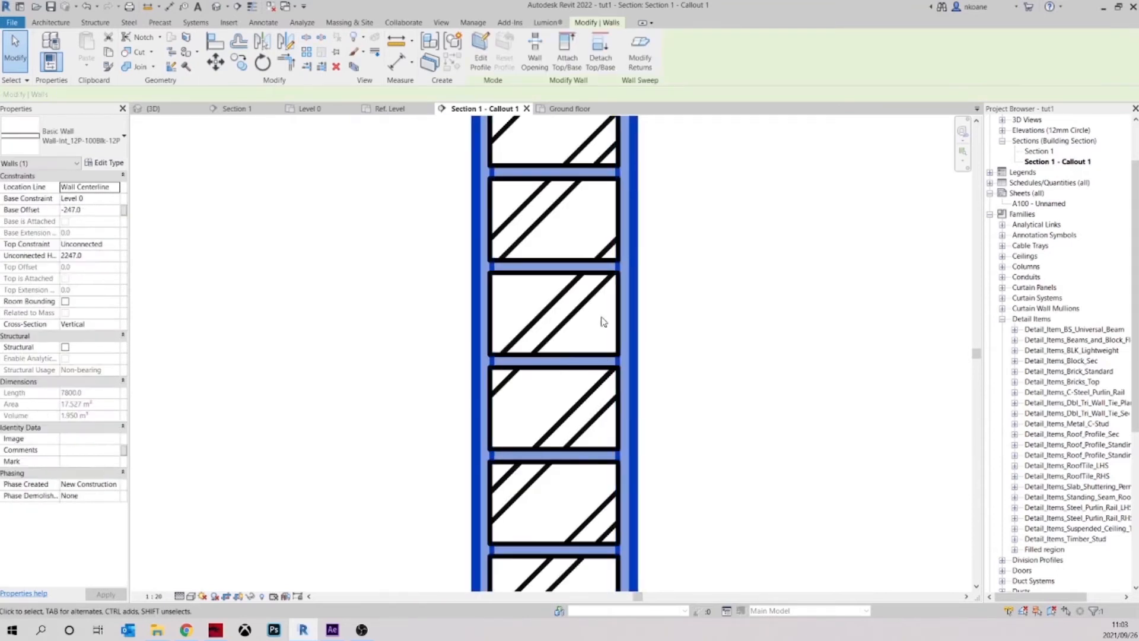
{"action": "left_click", "coordinate": [704, 323]}
{"action": "middle_click_drag", "start_coordinate": [701, 278], "coordinate": [613, 303]}
{"action": "left_click", "coordinate": [376, 55]}
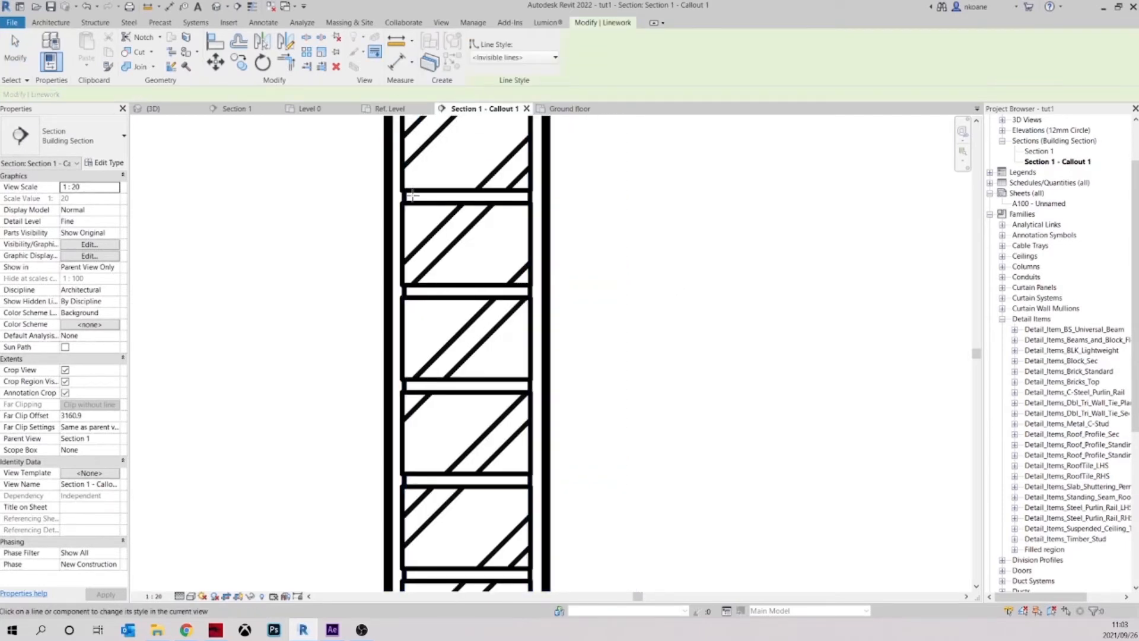
{"action": "left_click", "coordinate": [514, 57]}
{"action": "left_click", "coordinate": [485, 220]}
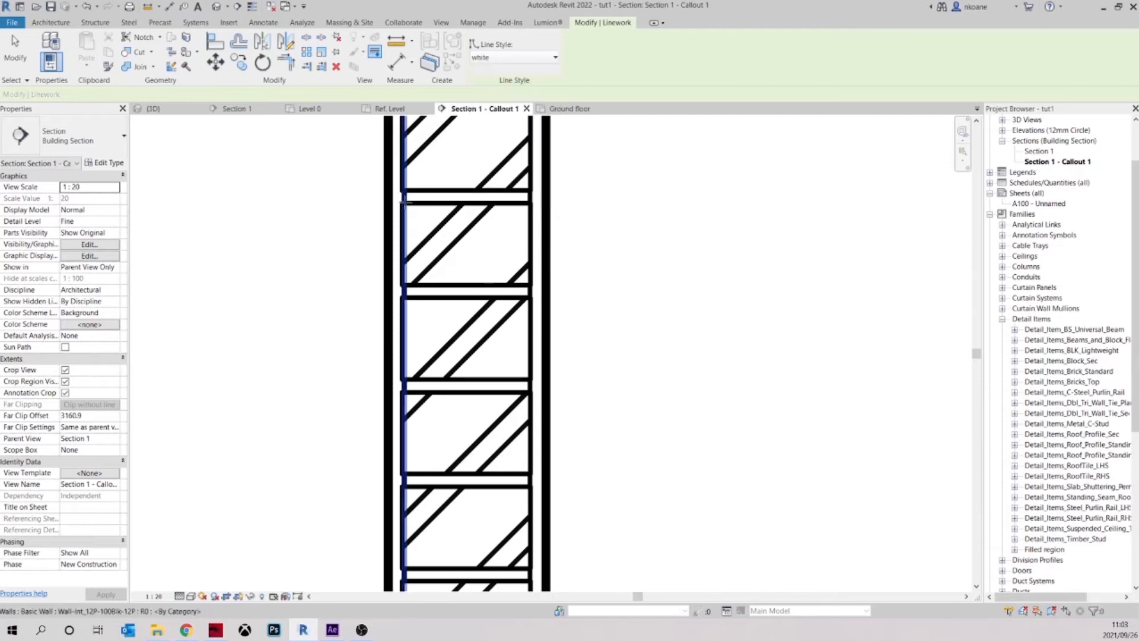
{"action": "left_click", "coordinate": [403, 197]}
{"action": "left_click", "coordinate": [529, 214]}
{"action": "key", "text": "Escape"}
Examine the brickwork hatch and the wall's junction with the floor across the full Section 1 callout
{"action": "scroll", "coordinate": [569, 293], "scroll_direction": "down", "scroll_amount": 3}
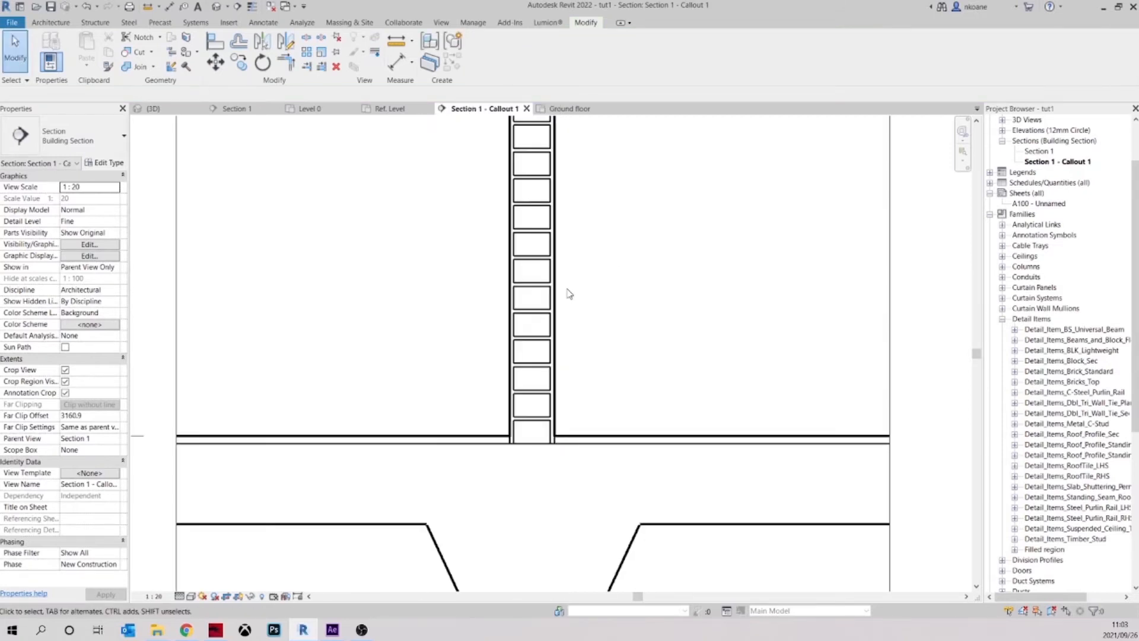
{"action": "scroll", "coordinate": [642, 324], "scroll_direction": "down", "scroll_amount": 2}
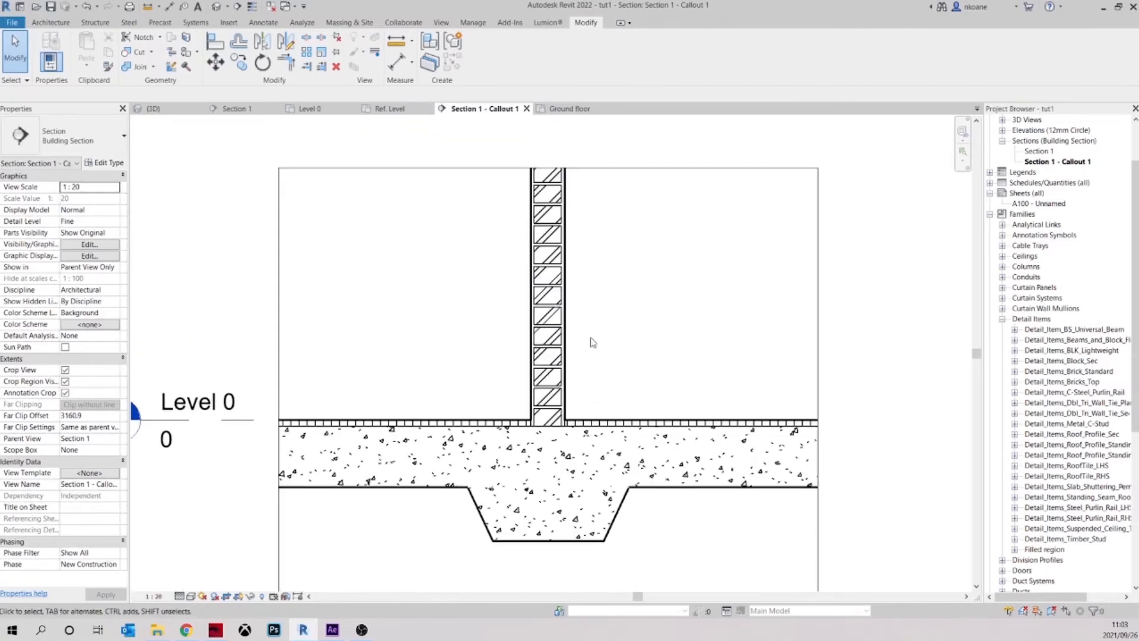
{"action": "left_click", "coordinate": [555, 416]}
{"action": "left_click", "coordinate": [629, 368]}
{"action": "middle_click_drag", "start_coordinate": [633, 336], "coordinate": [632, 301]}
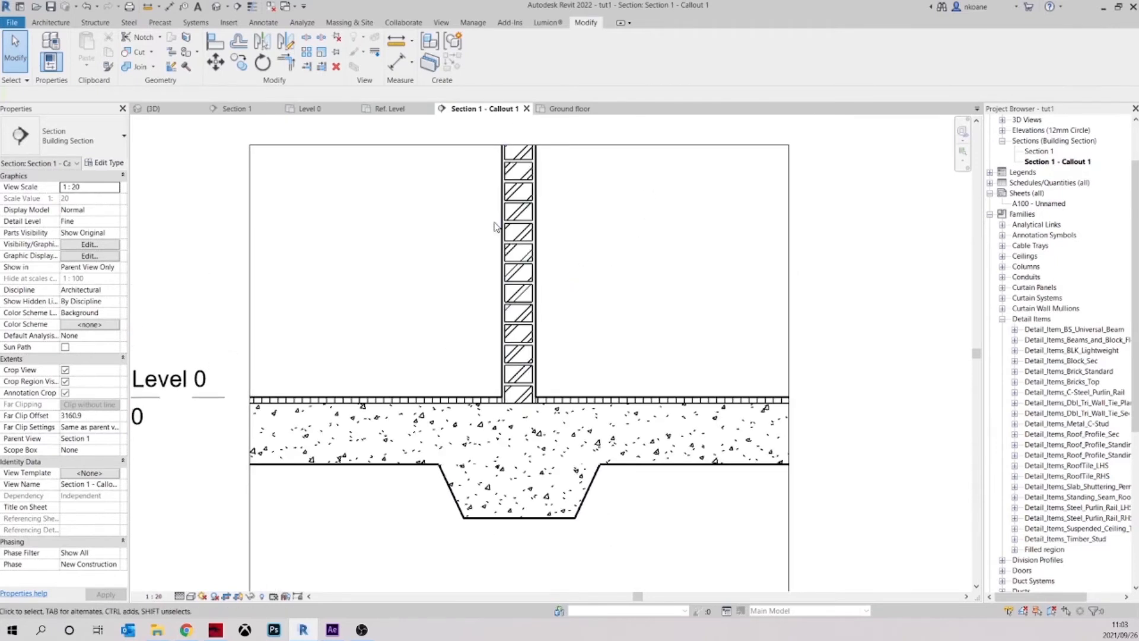
{"action": "middle_click_drag", "start_coordinate": [597, 338], "coordinate": [674, 346]}
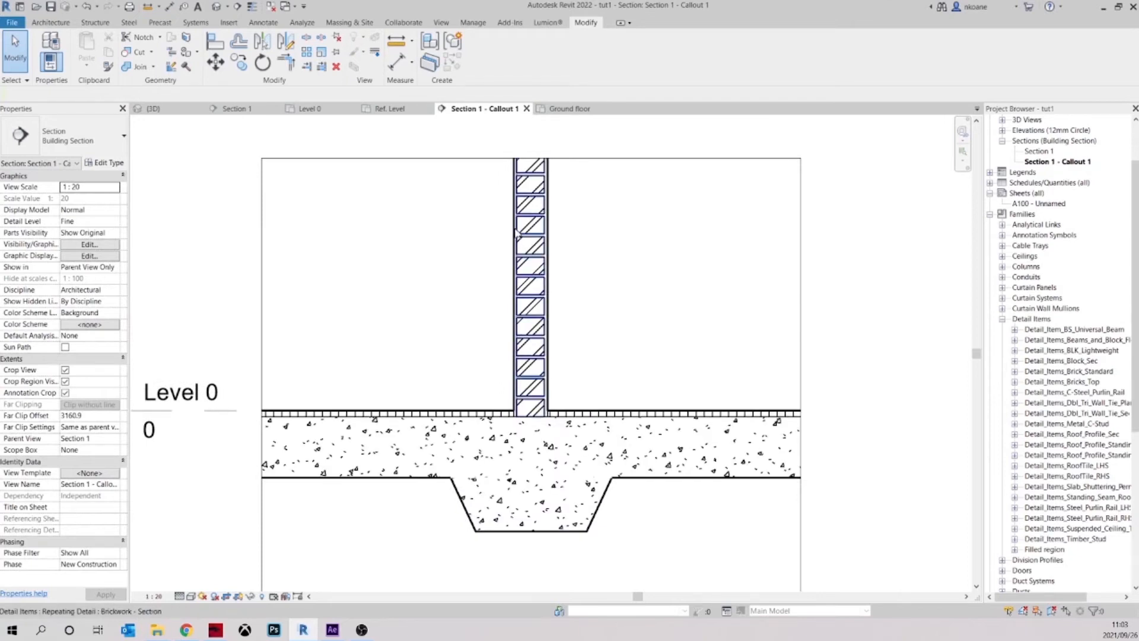
{"action": "left_click", "coordinate": [543, 219]}
{"action": "key", "text": "Escape"}
In the open Detail_Items_Brick_Standard family, open the brick filled region's Brickwork foreground pattern for editing
{"action": "left_click", "coordinate": [570, 109]}
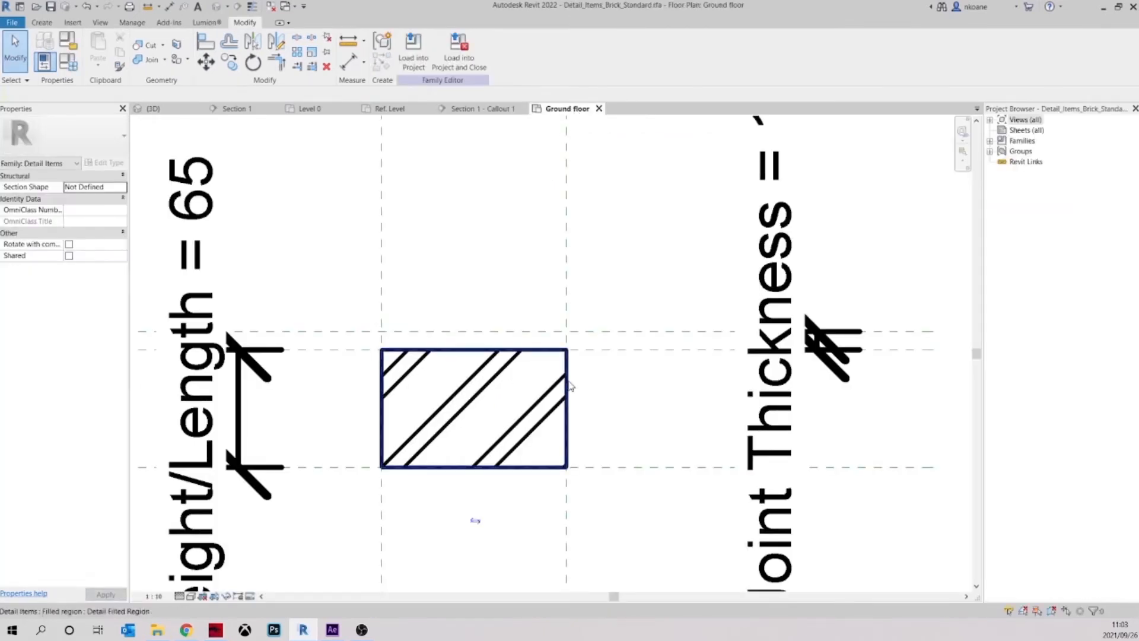
{"action": "left_click", "coordinate": [568, 382]}
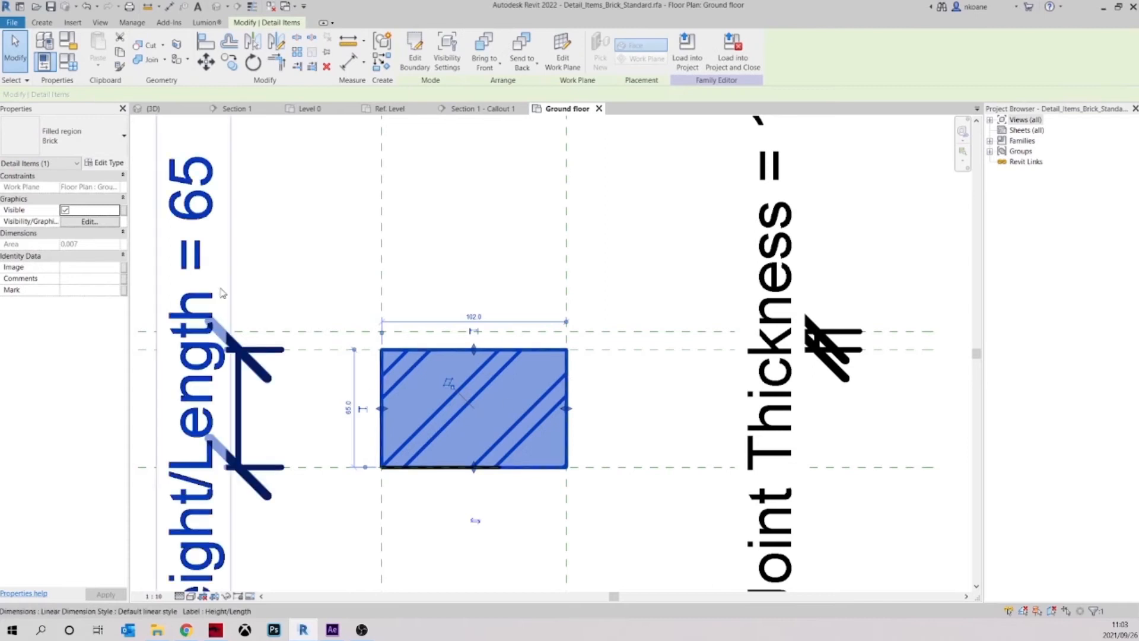
{"action": "left_click", "coordinate": [104, 162]}
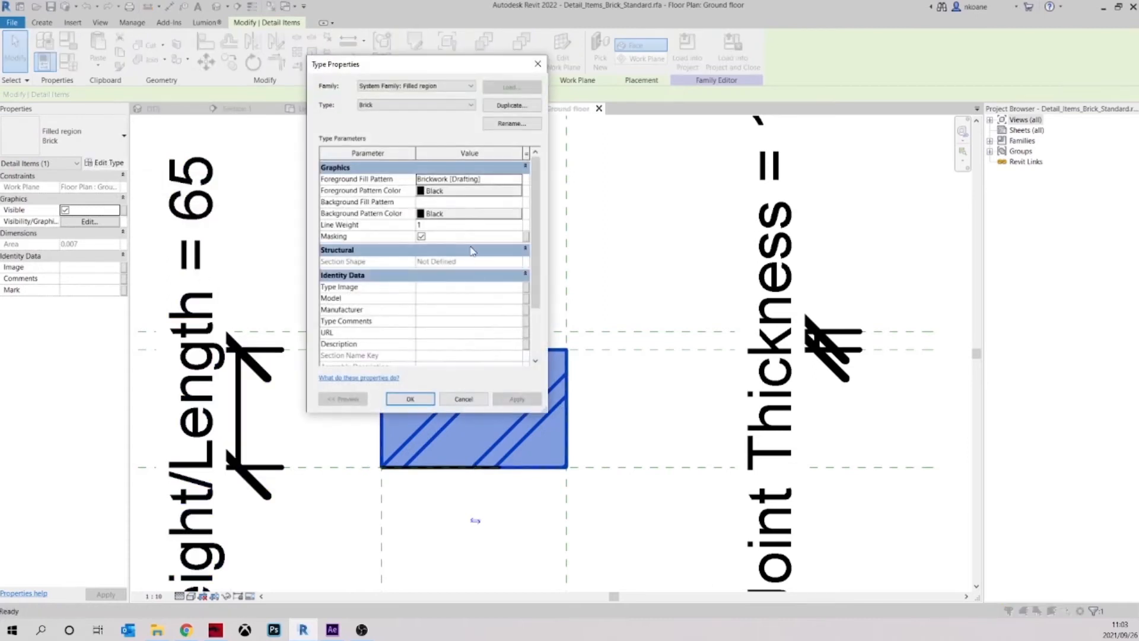
{"action": "left_click", "coordinate": [518, 179]}
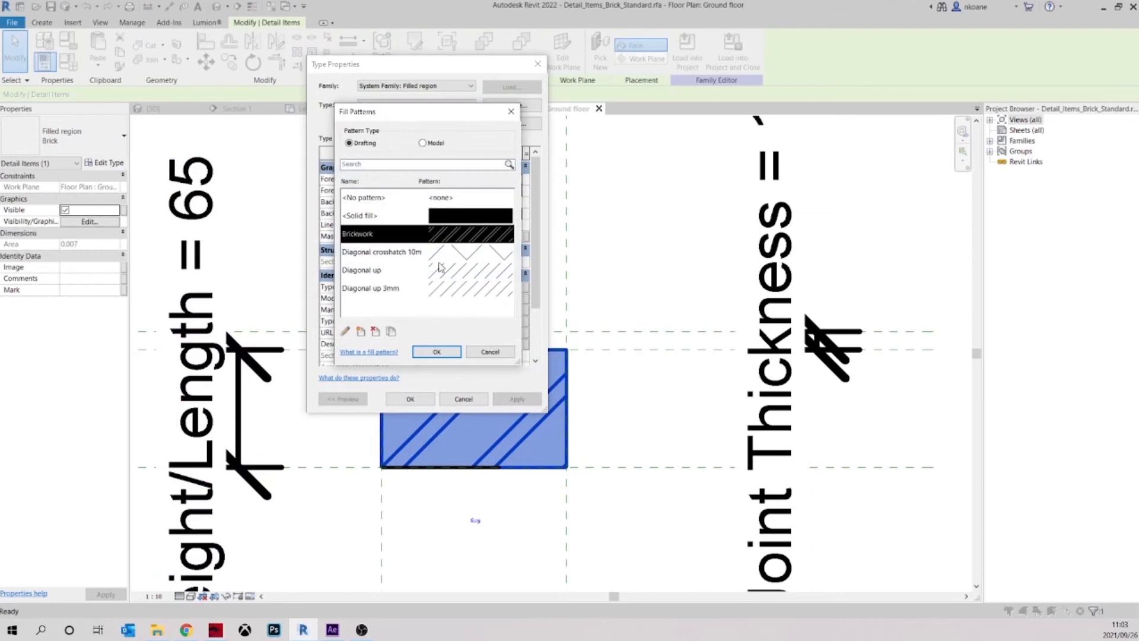
{"action": "left_click", "coordinate": [345, 333]}
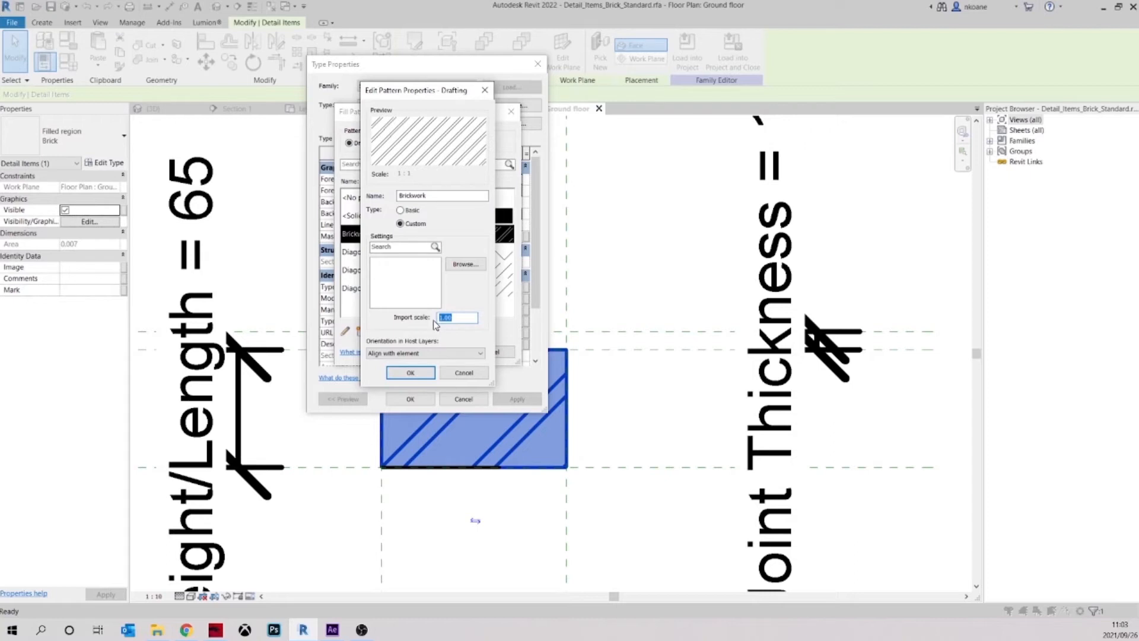
Set the Brickwork drafting pattern's import scale to 0.5 and keep it as the Brick region's foreground fill
{"action": "type", "text": "0.0"}
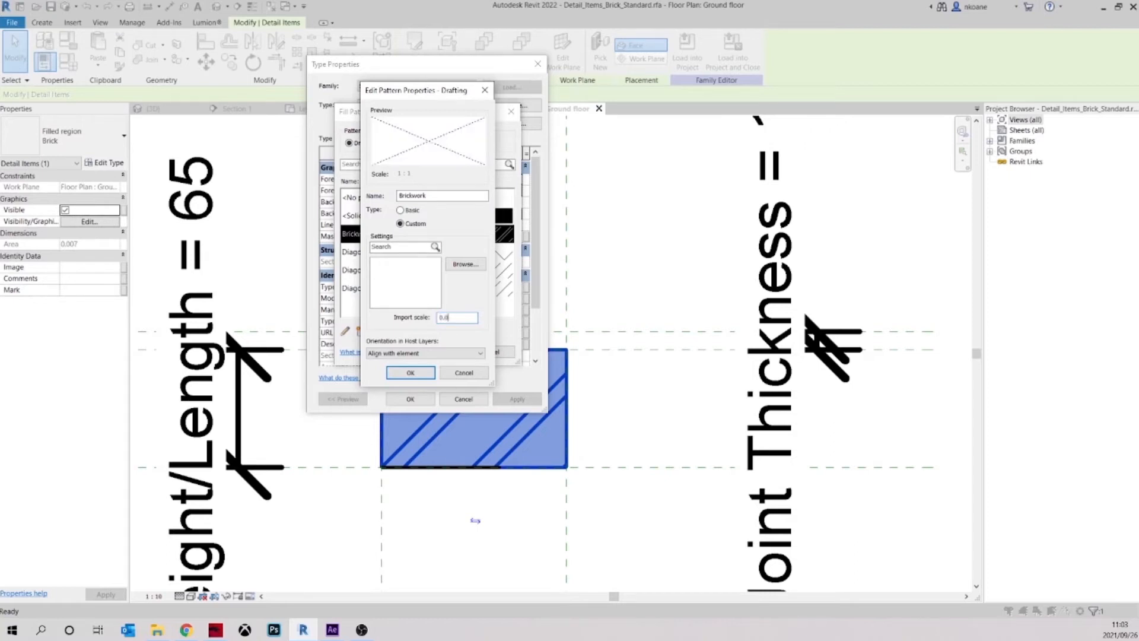
{"action": "type", "text": "5"}
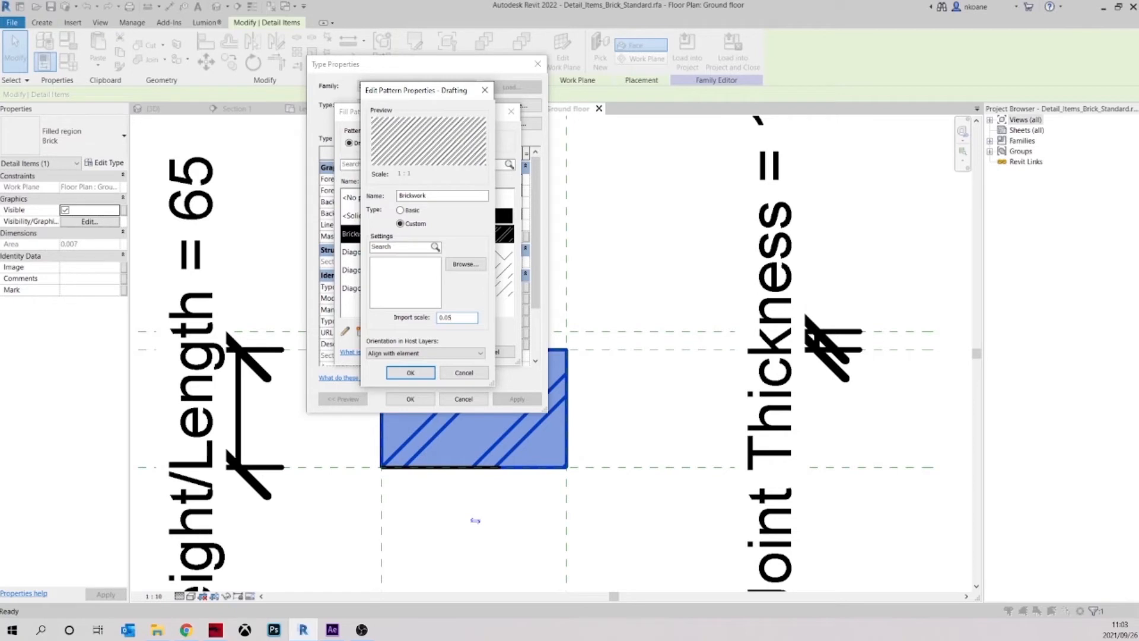
{"action": "key", "text": "BackSpace"}
{"action": "key", "text": "BackSpace"}
{"action": "type", "text": "5"}
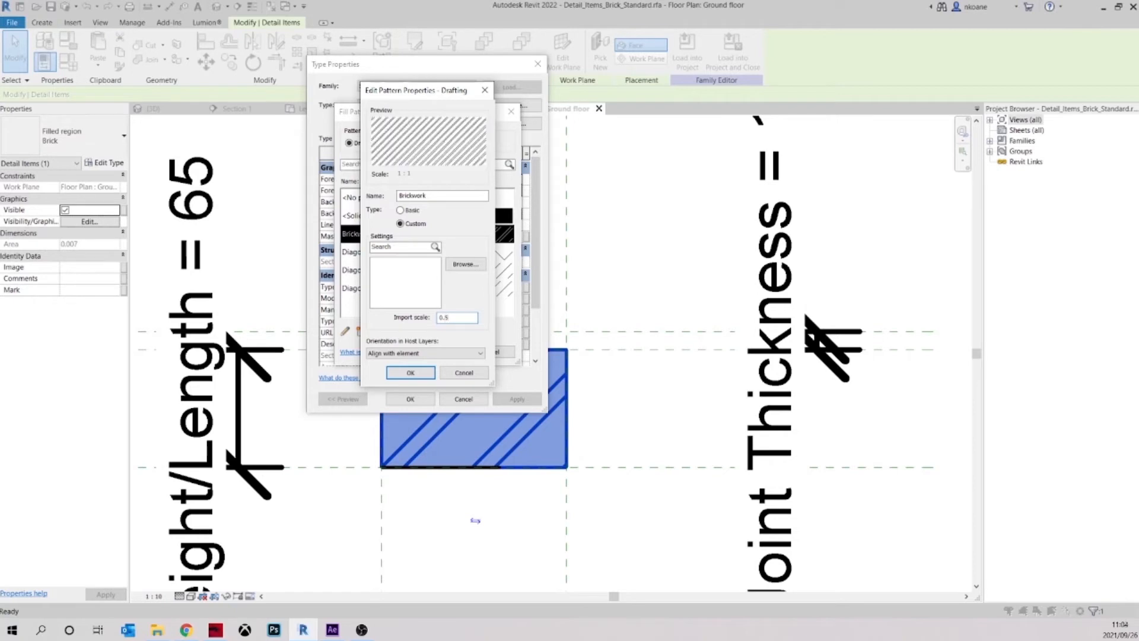
{"action": "left_click", "coordinate": [420, 373]}
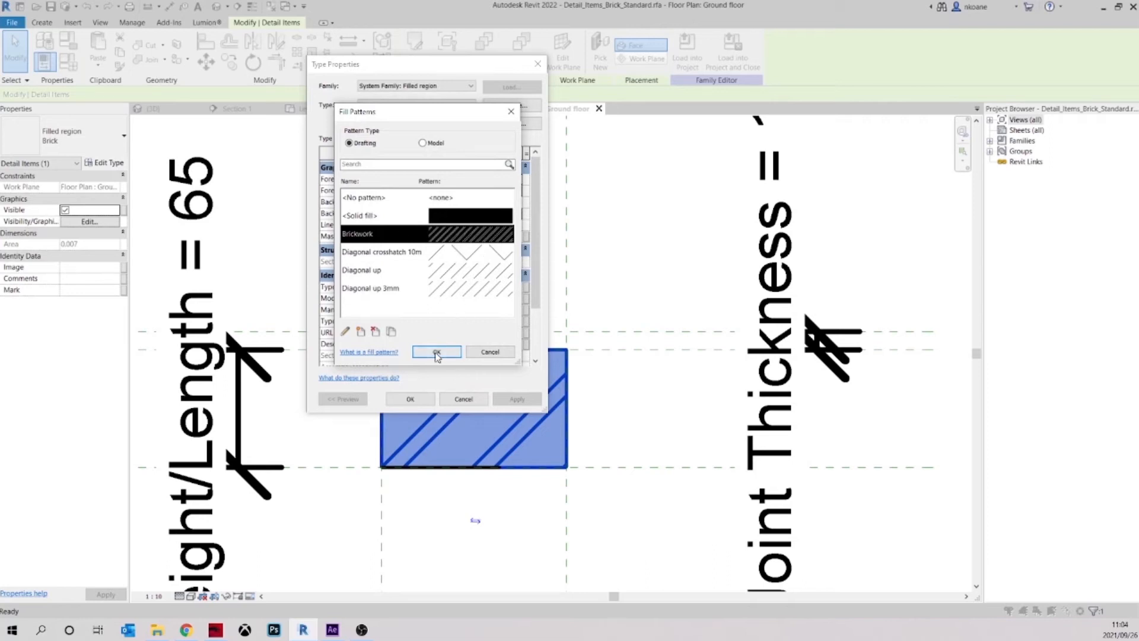
{"action": "left_click", "coordinate": [436, 352]}
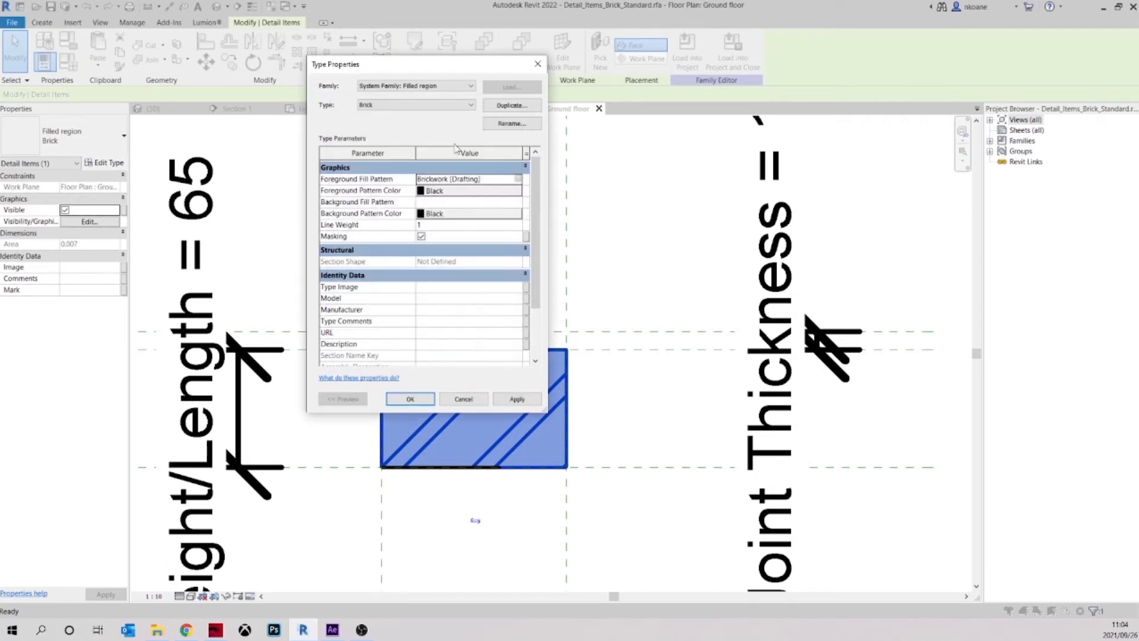
{"action": "left_click_drag", "start_coordinate": [437, 71], "coordinate": [749, 167]}
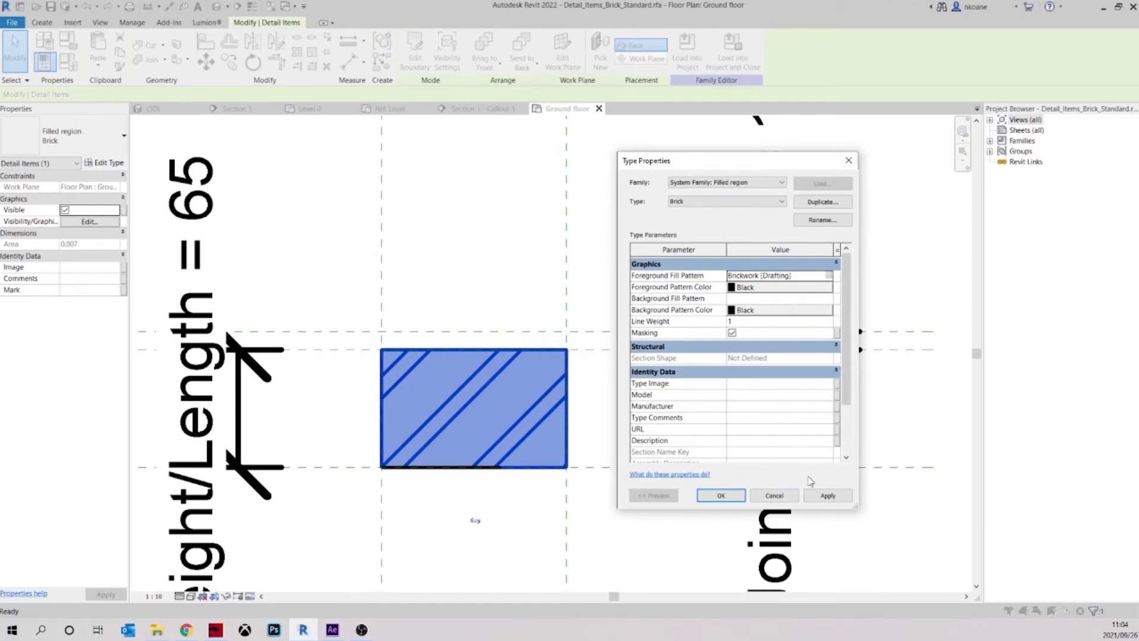
Apply the Brick region's type changes and load the family into tut1.rvt, overwriting the existing version and its parameter values
{"action": "left_click", "coordinate": [828, 497]}
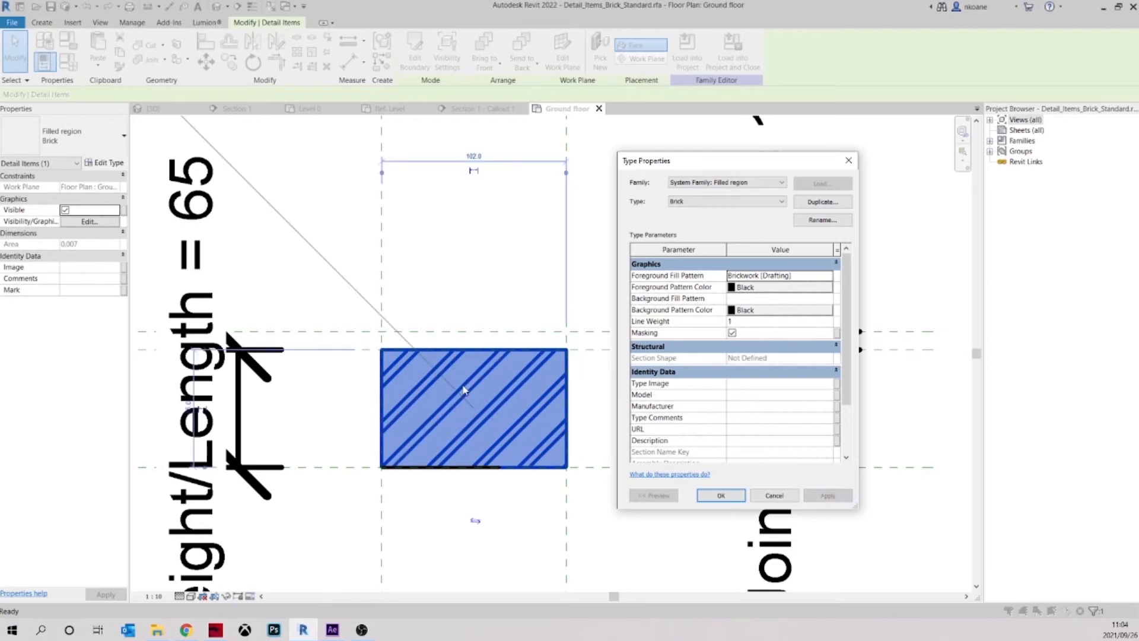
{"action": "left_click", "coordinate": [720, 496]}
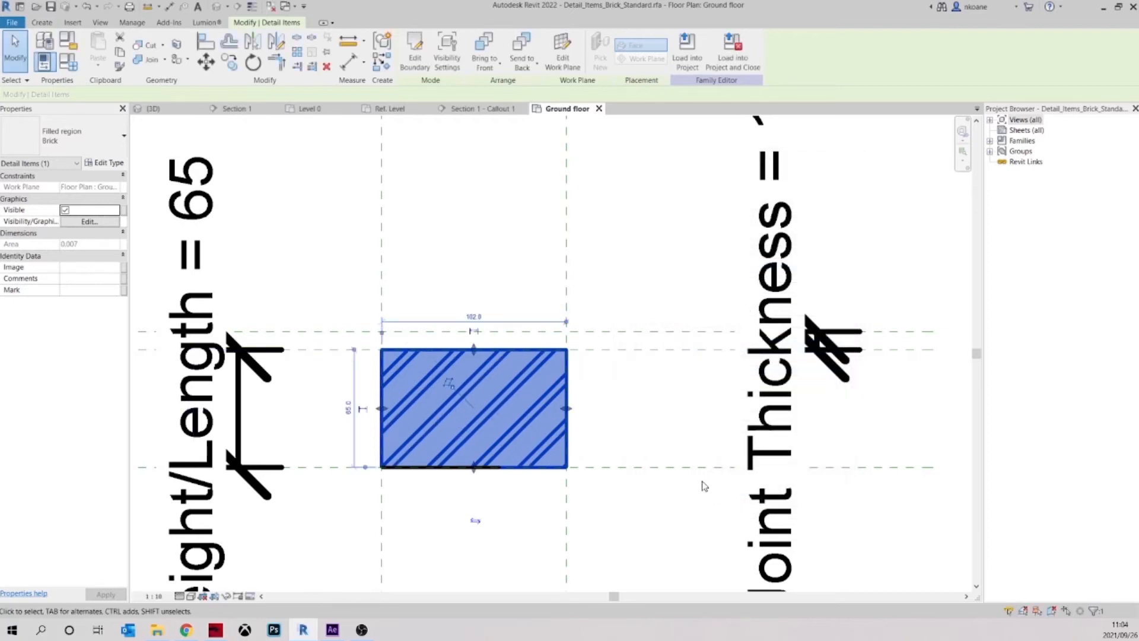
{"action": "left_click", "coordinate": [657, 407]}
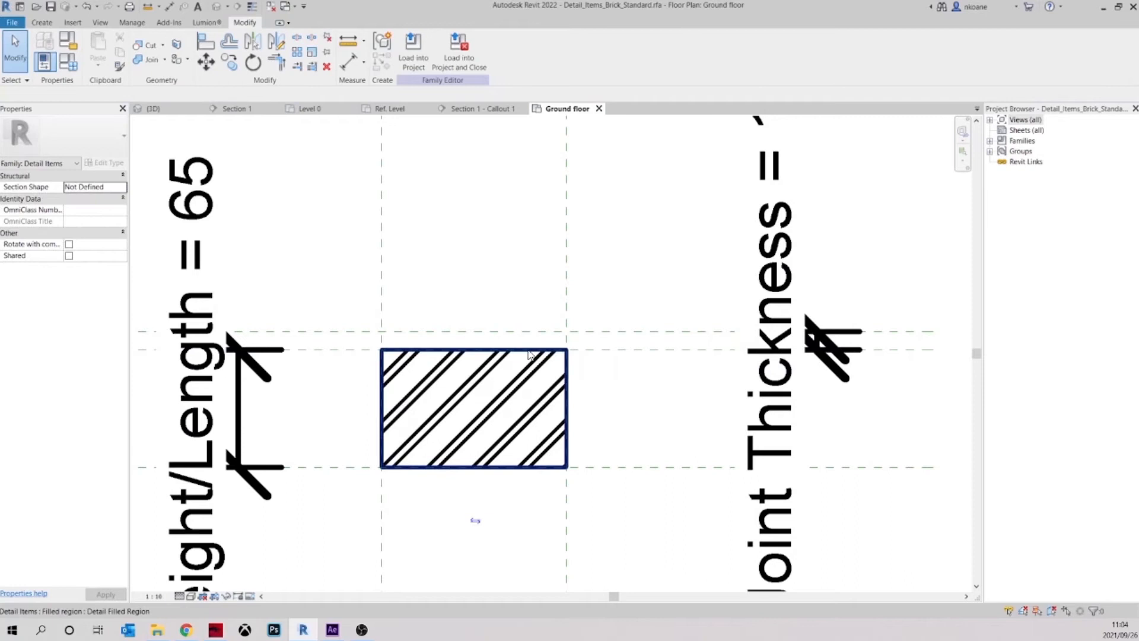
{"action": "left_click", "coordinate": [422, 50]}
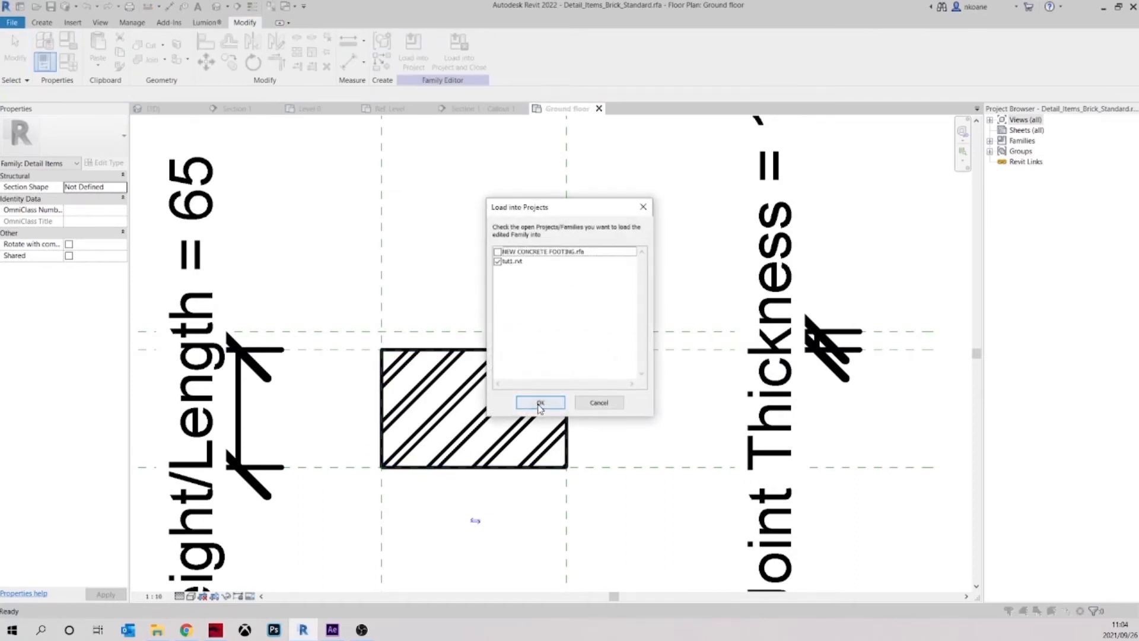
{"action": "left_click", "coordinate": [540, 403]}
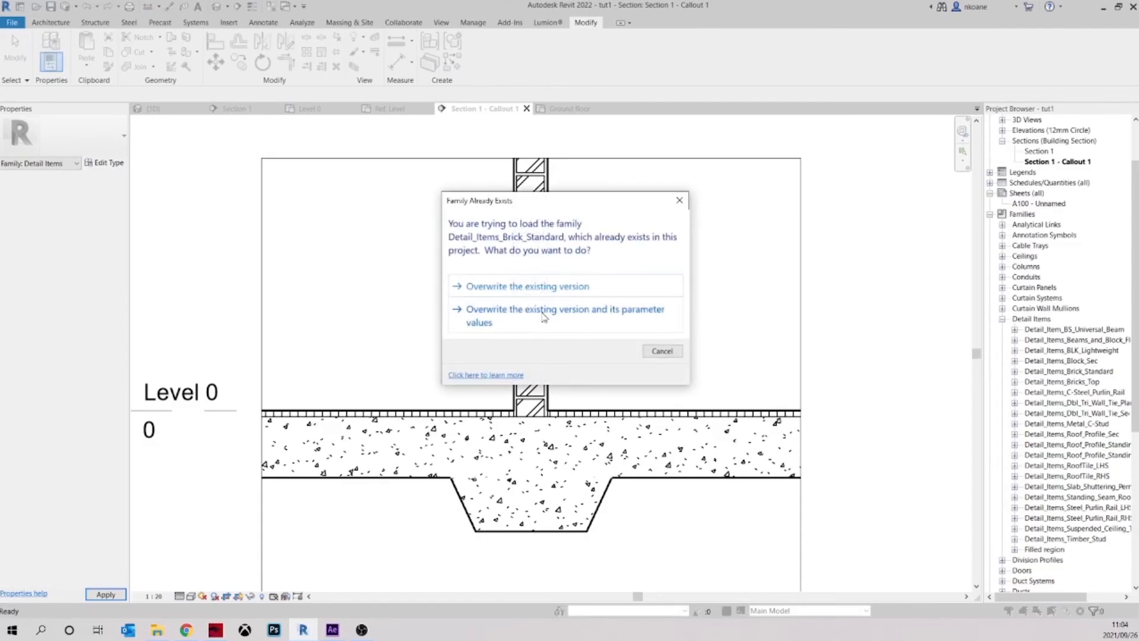
{"action": "left_click", "coordinate": [543, 315]}
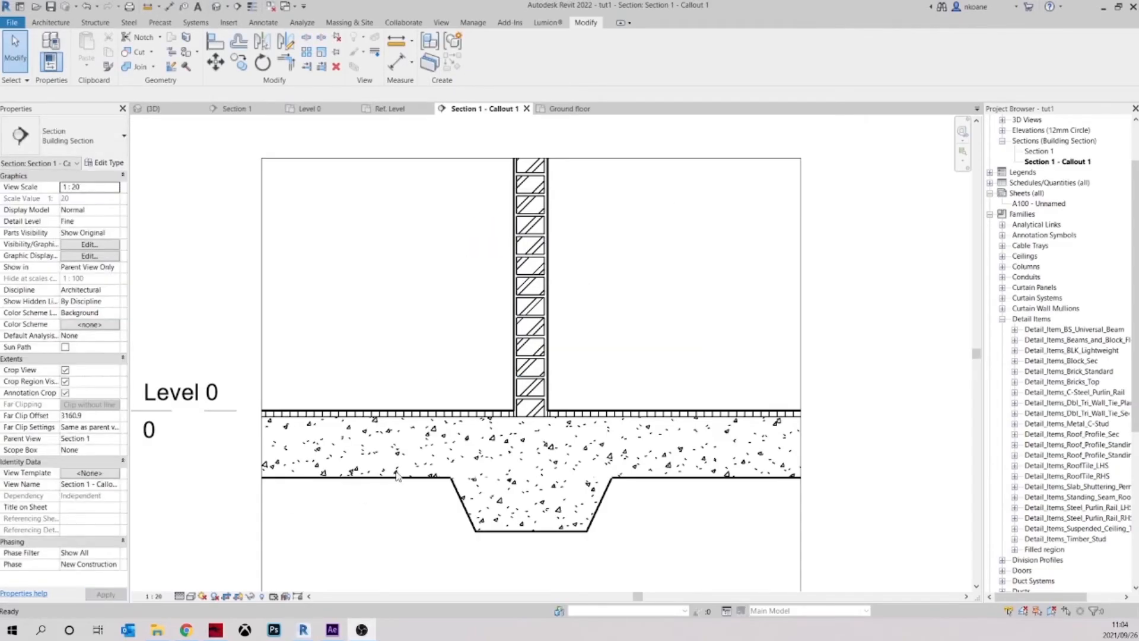
Search the project materials for brick and select the Brick, Common material
{"action": "scroll", "coordinate": [569, 249], "scroll_direction": "up", "scroll_amount": 2}
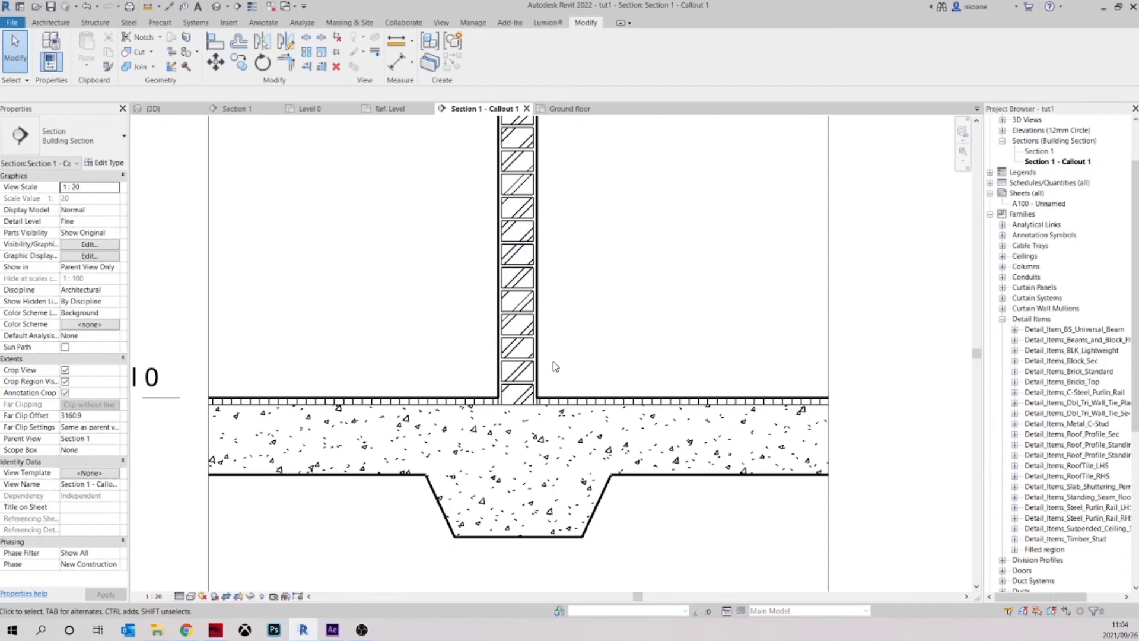
{"action": "middle_click_drag", "start_coordinate": [607, 345], "coordinate": [617, 403]}
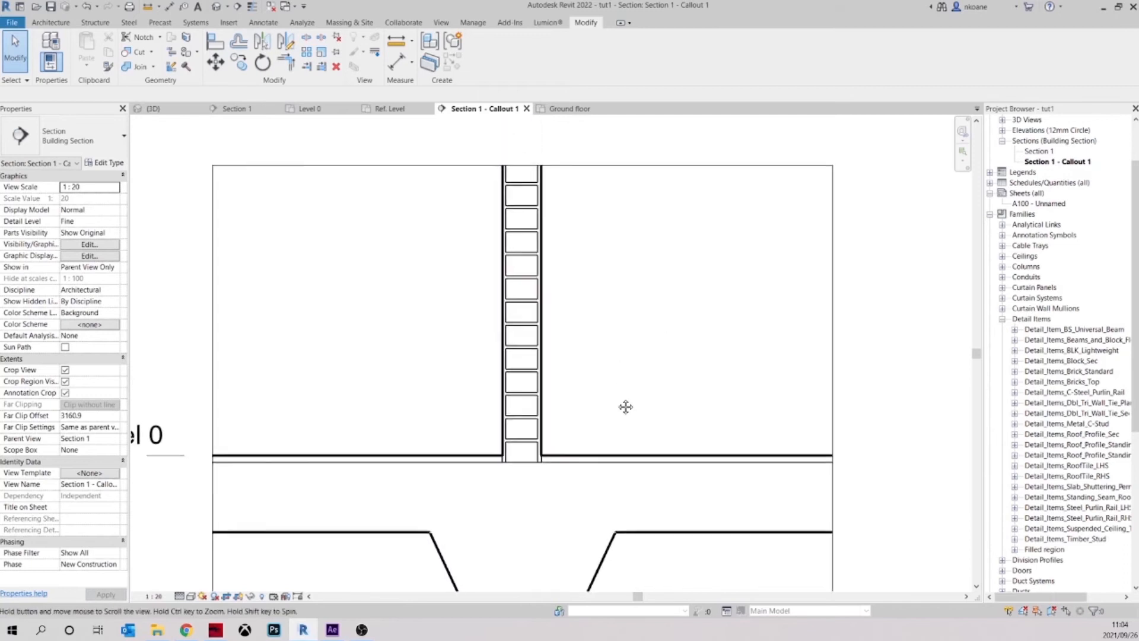
{"action": "left_click", "coordinate": [508, 194]}
{"action": "left_click", "coordinate": [663, 255]}
{"action": "middle_click_drag", "start_coordinate": [618, 430], "coordinate": [622, 371]}
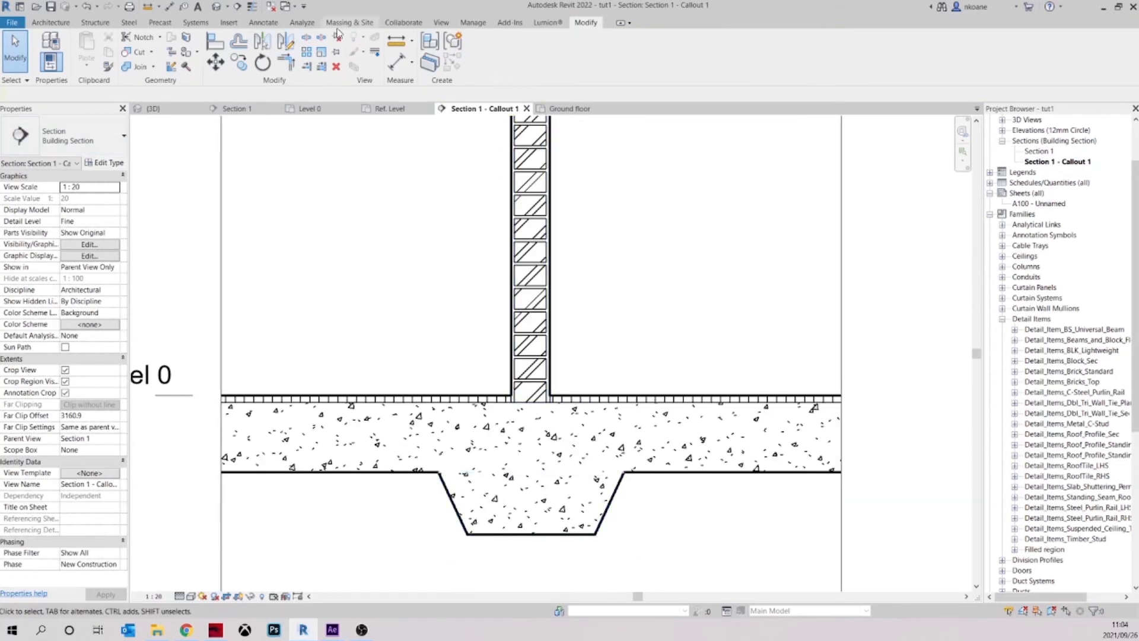
{"action": "left_click", "coordinate": [472, 23]}
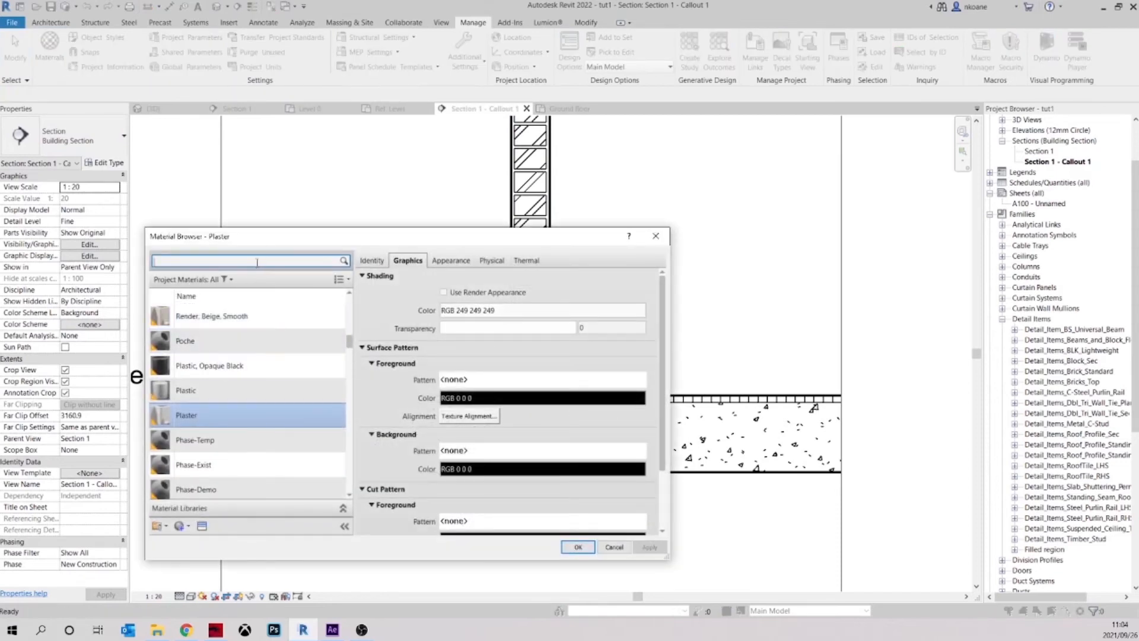
{"action": "type", "text": "br"}
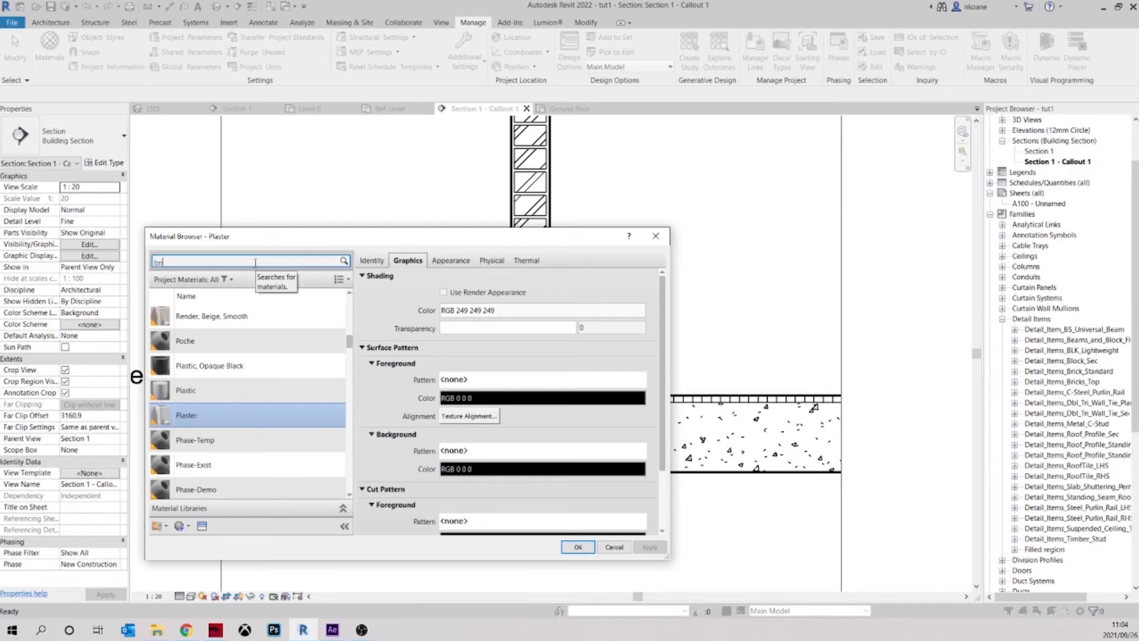
{"action": "type", "text": "ick"}
{"action": "left_click", "coordinate": [228, 358]}
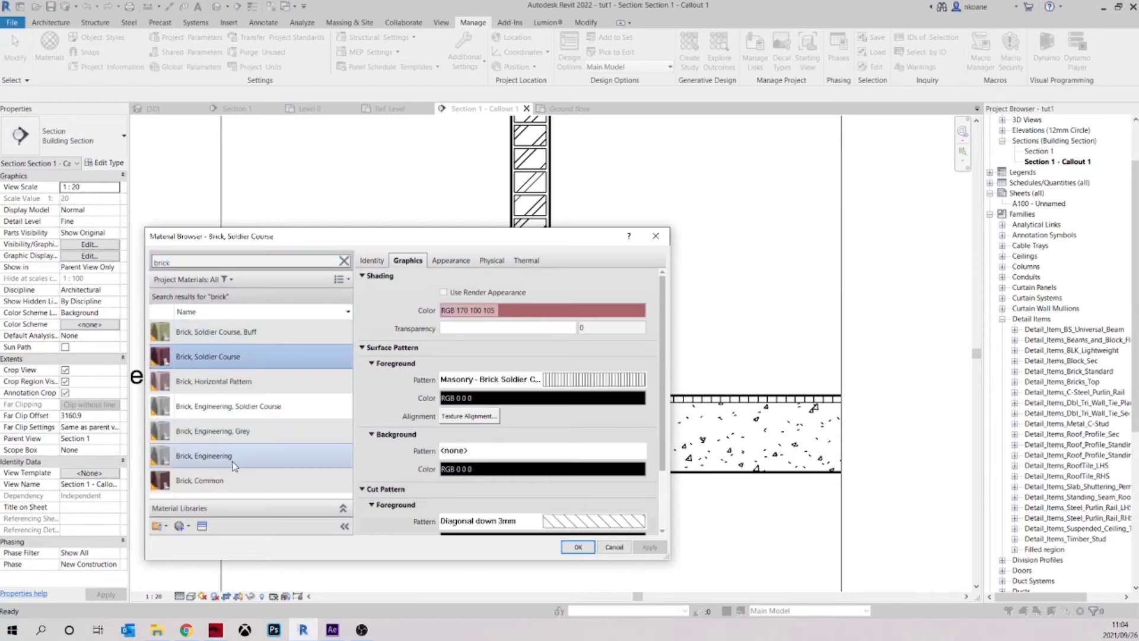
{"action": "left_click", "coordinate": [235, 484]}
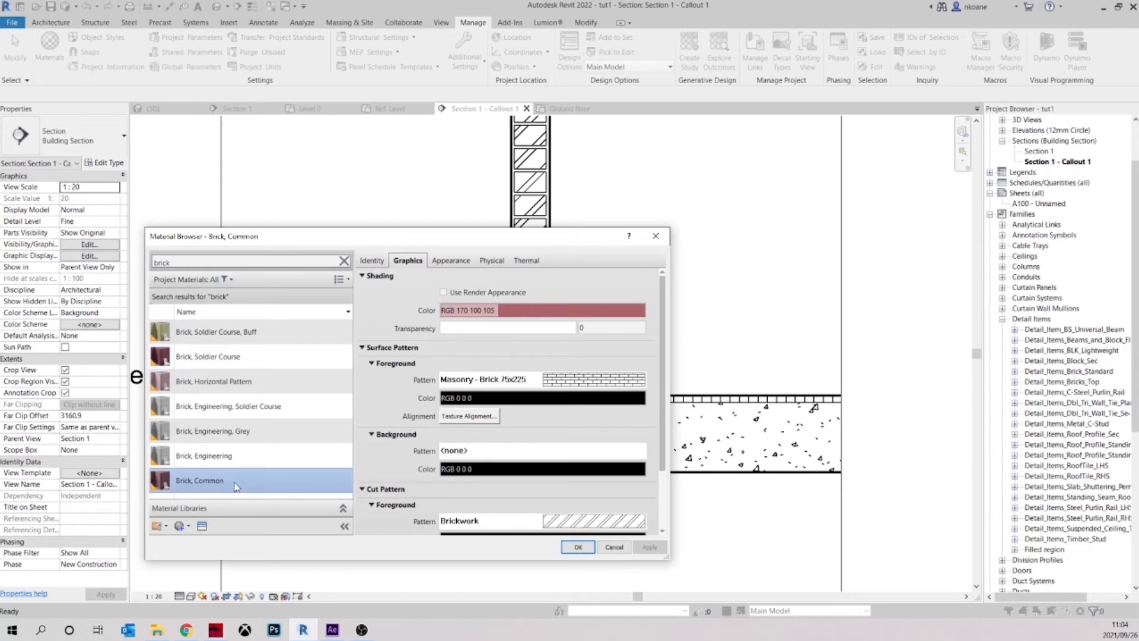
Set the import scale of Brick, Common's Brickwork cut foreground pattern to 0.5 and accept the material change
{"action": "left_click", "coordinate": [579, 522]}
{"action": "scroll", "coordinate": [446, 439], "scroll_direction": "down", "scroll_amount": 2}
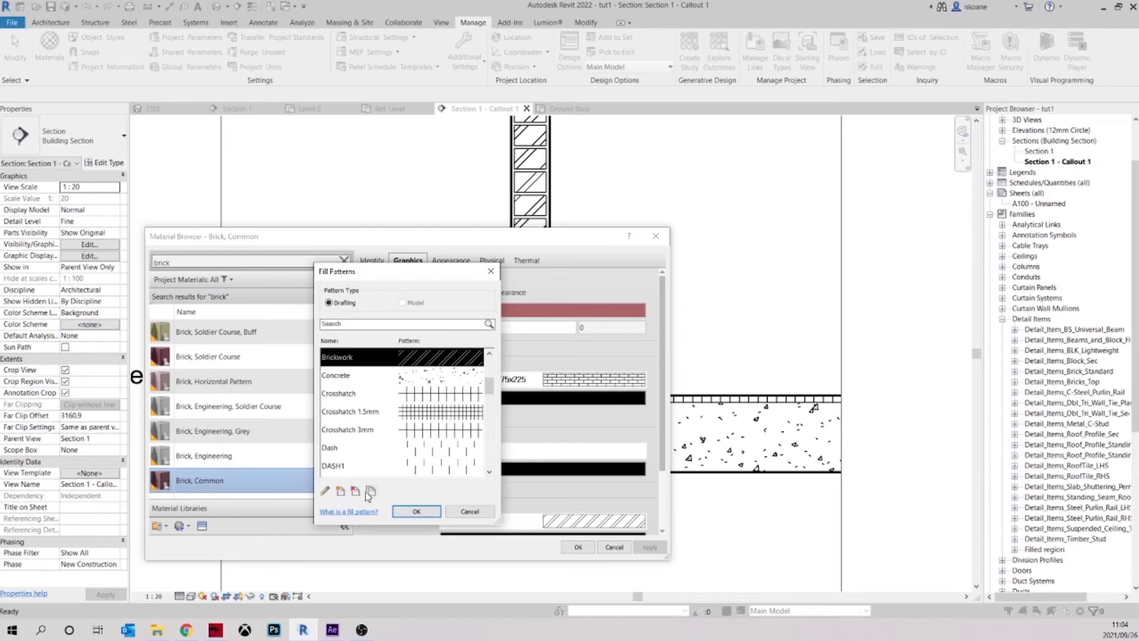
{"action": "left_click", "coordinate": [323, 491]}
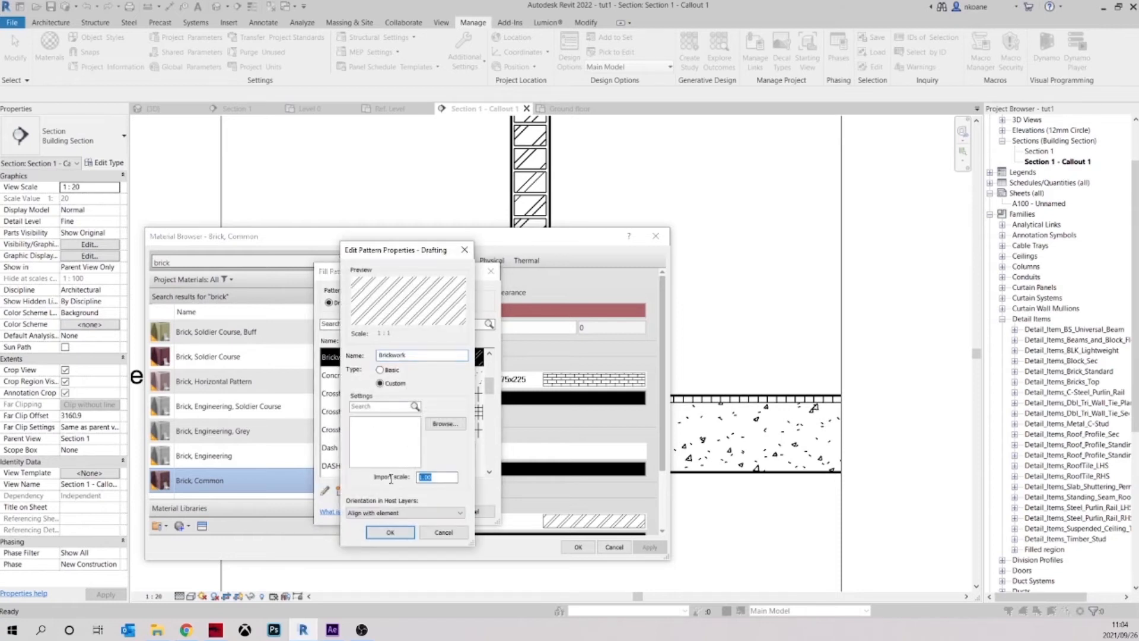
{"action": "type", "text": "0."}
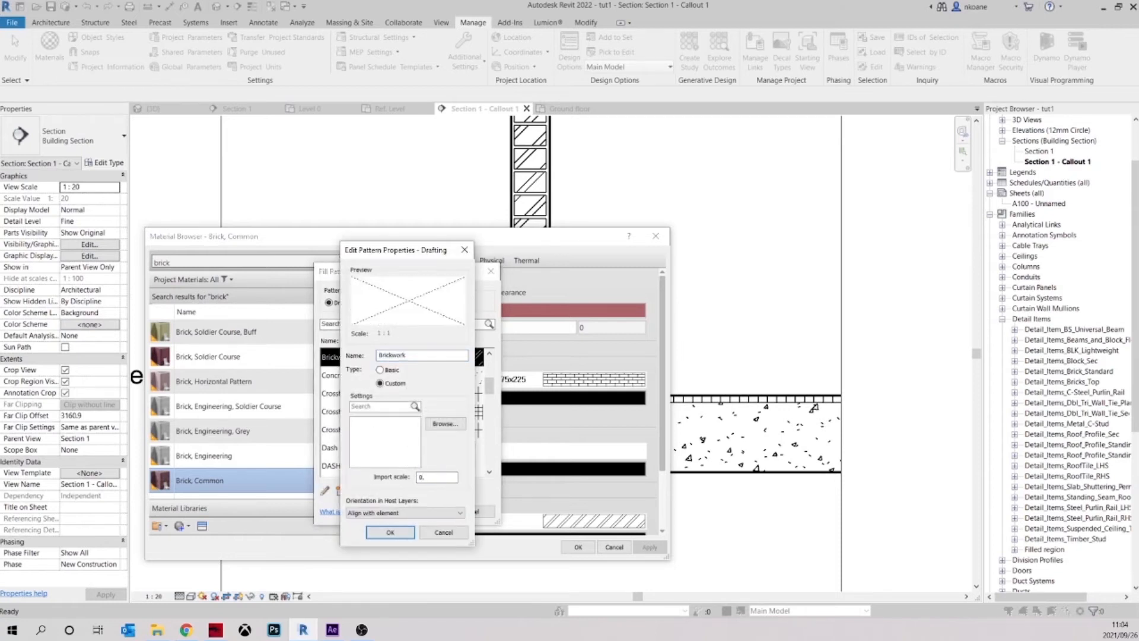
{"action": "type", "text": "5"}
{"action": "left_click", "coordinate": [390, 532]}
{"action": "left_click", "coordinate": [422, 513]}
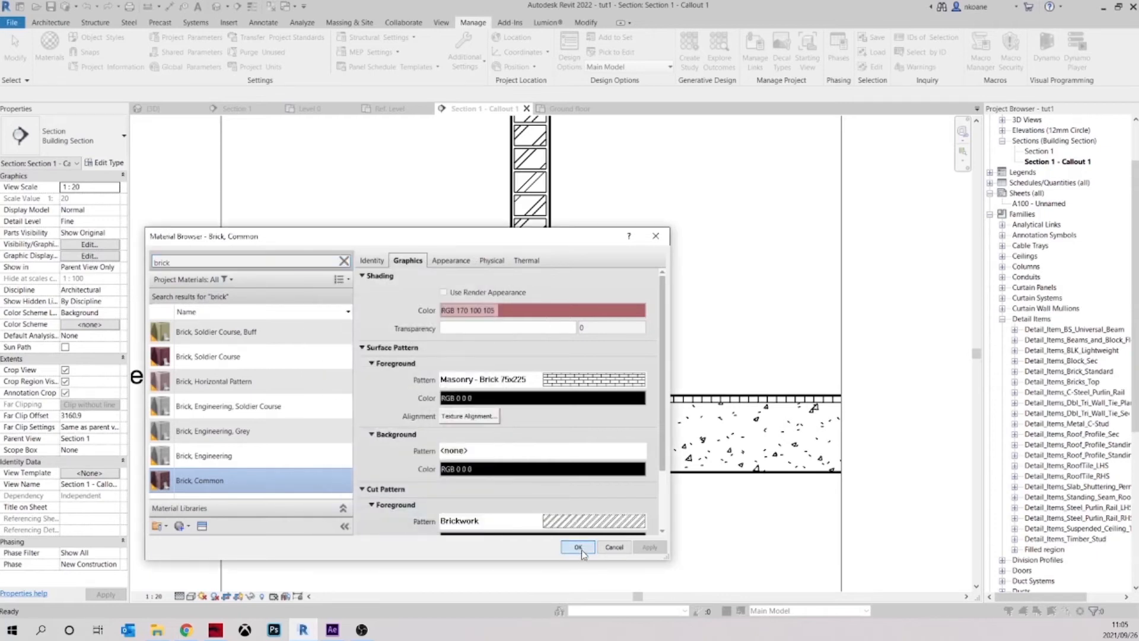
{"action": "left_click", "coordinate": [578, 547]}
Examine the brick hatch density in the wall, above the floor and footing, in the Section 1 callout
{"action": "scroll", "coordinate": [600, 338], "scroll_direction": "up", "scroll_amount": 4}
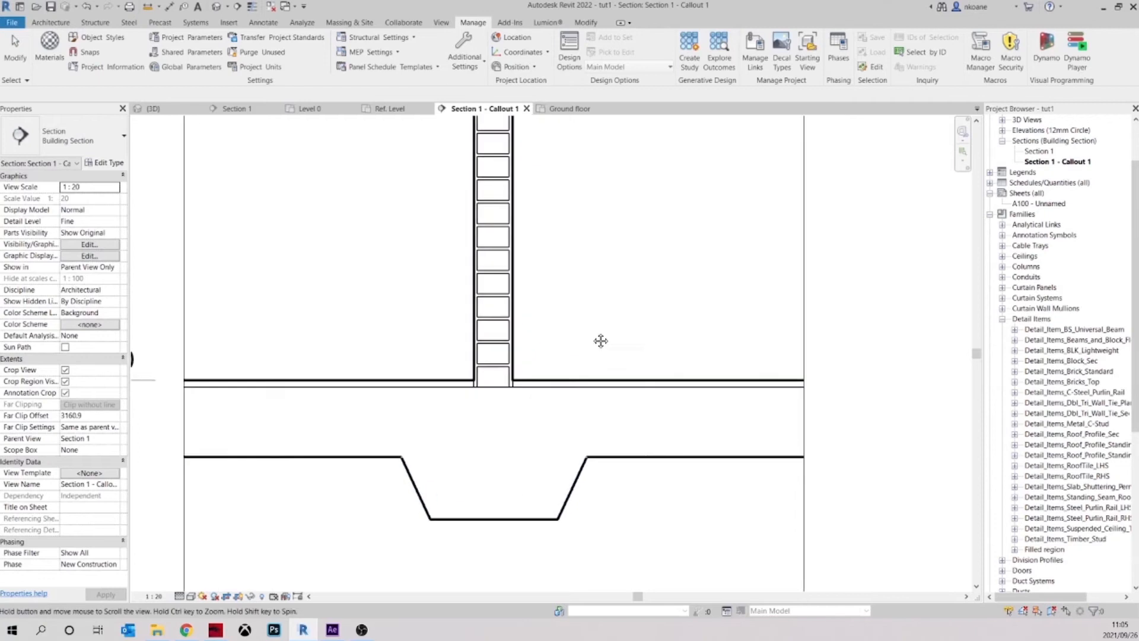
{"action": "scroll", "coordinate": [651, 325], "scroll_direction": "down", "scroll_amount": 3}
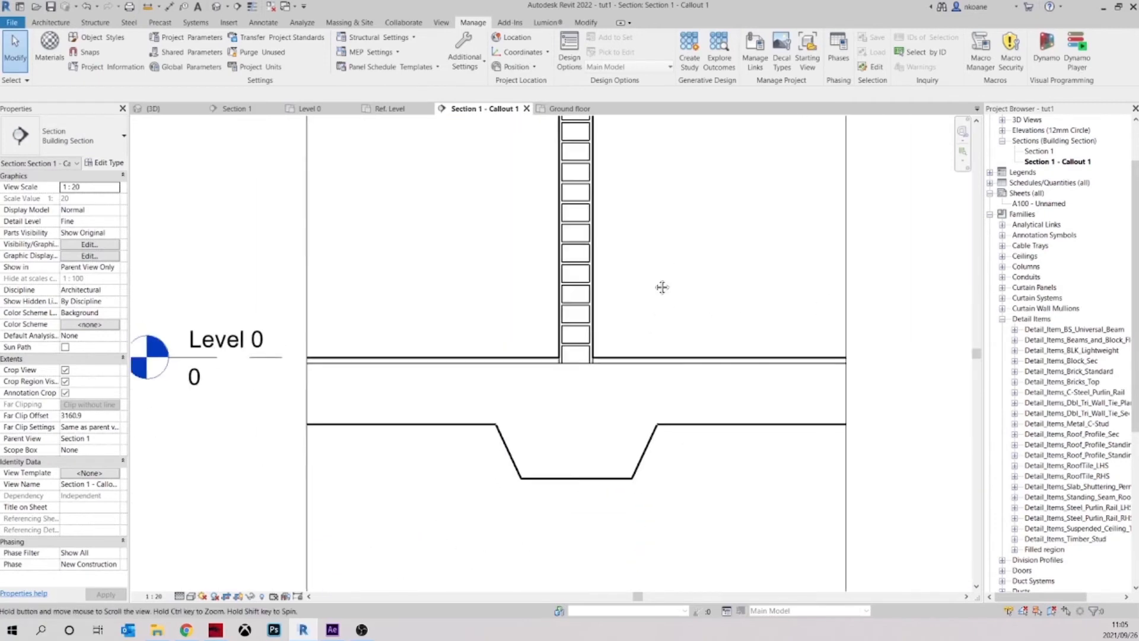
{"action": "mouse_move", "coordinate": [623, 338]}
{"action": "middle_mouse_down"}
{"action": "mouse_move", "coordinate": [594, 332]}
{"action": "mouse_move", "coordinate": [608, 335]}
{"action": "middle_mouse_up"}
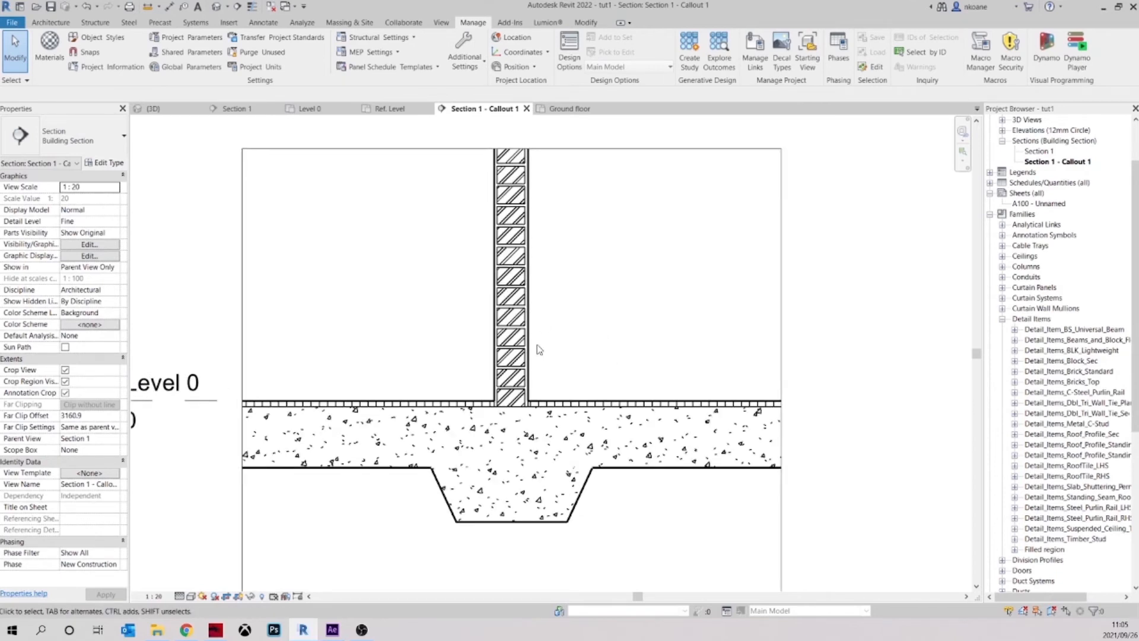
{"action": "mouse_move", "coordinate": [632, 362]}
{"action": "middle_mouse_down"}
{"action": "mouse_move", "coordinate": [613, 346]}
{"action": "mouse_move", "coordinate": [591, 360]}
{"action": "middle_mouse_up"}
{"action": "scroll", "coordinate": [501, 358], "scroll_direction": "up", "scroll_amount": 2}
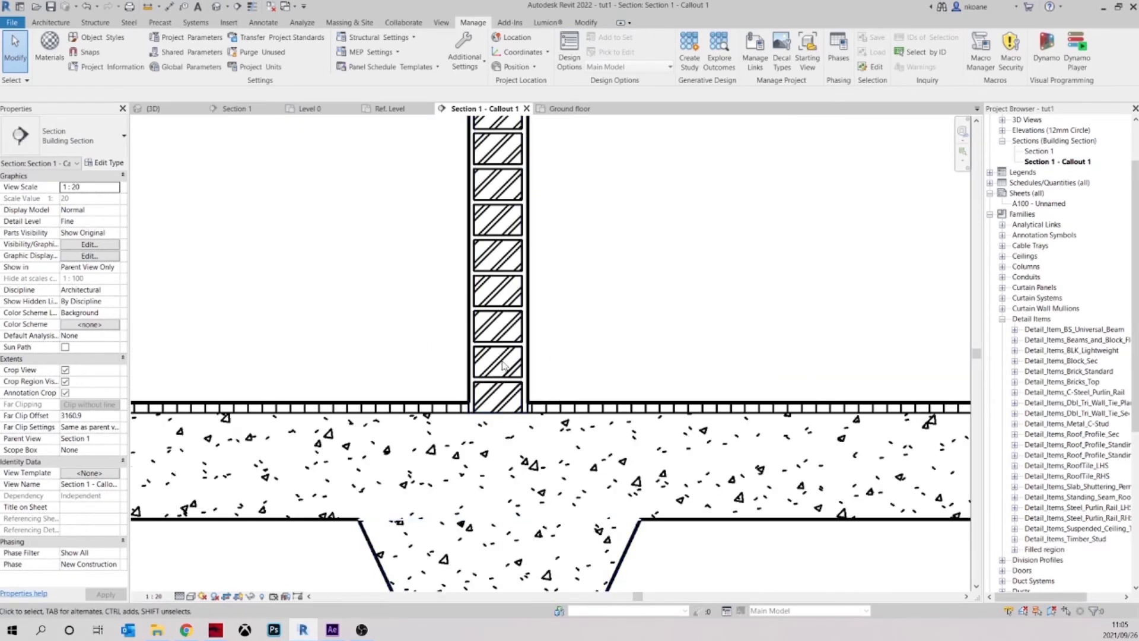
{"action": "scroll", "coordinate": [507, 356], "scroll_direction": "down", "scroll_amount": 1}
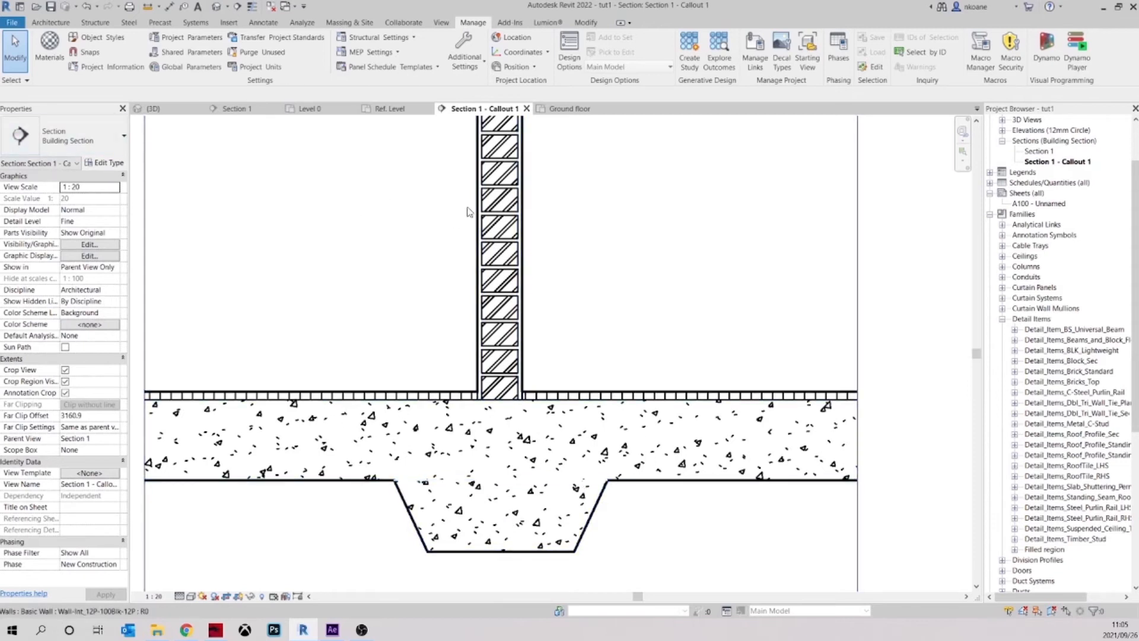
Set the Brick, Common material's cut foreground pattern colour to grey, RGB 128-128-128
{"action": "left_click", "coordinate": [49, 42]}
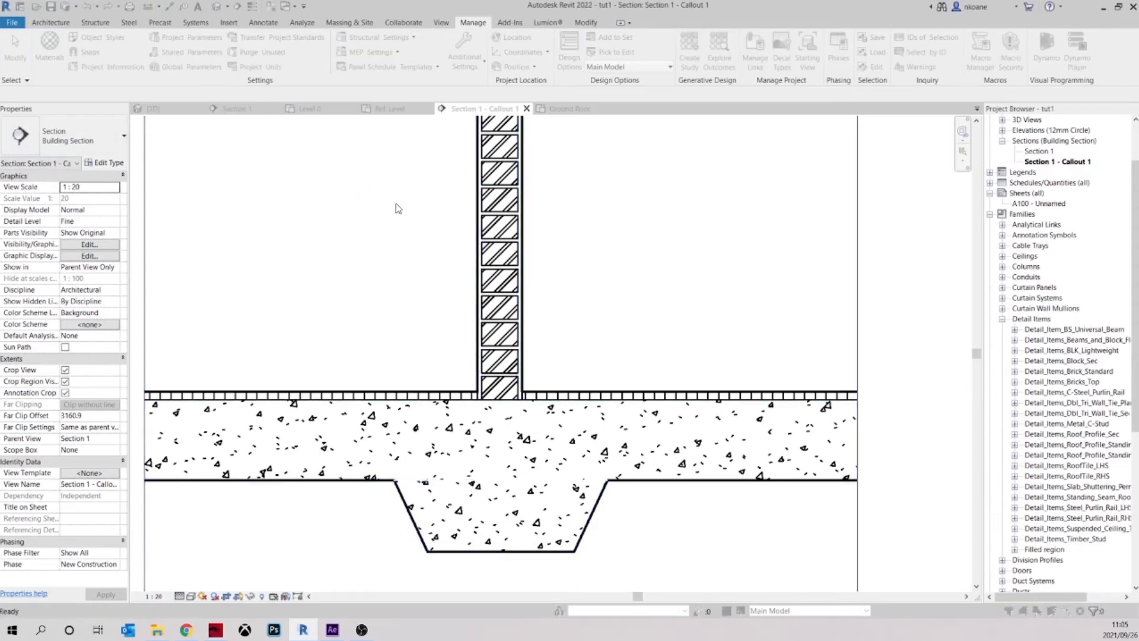
{"action": "left_click", "coordinate": [570, 521]}
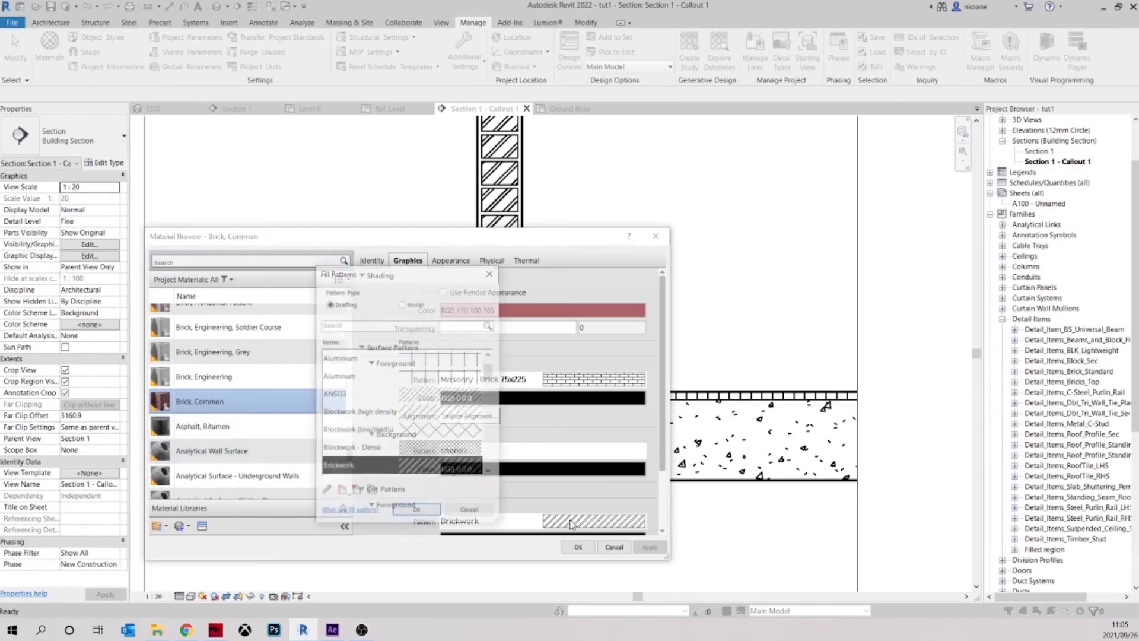
{"action": "key", "text": "Return"}
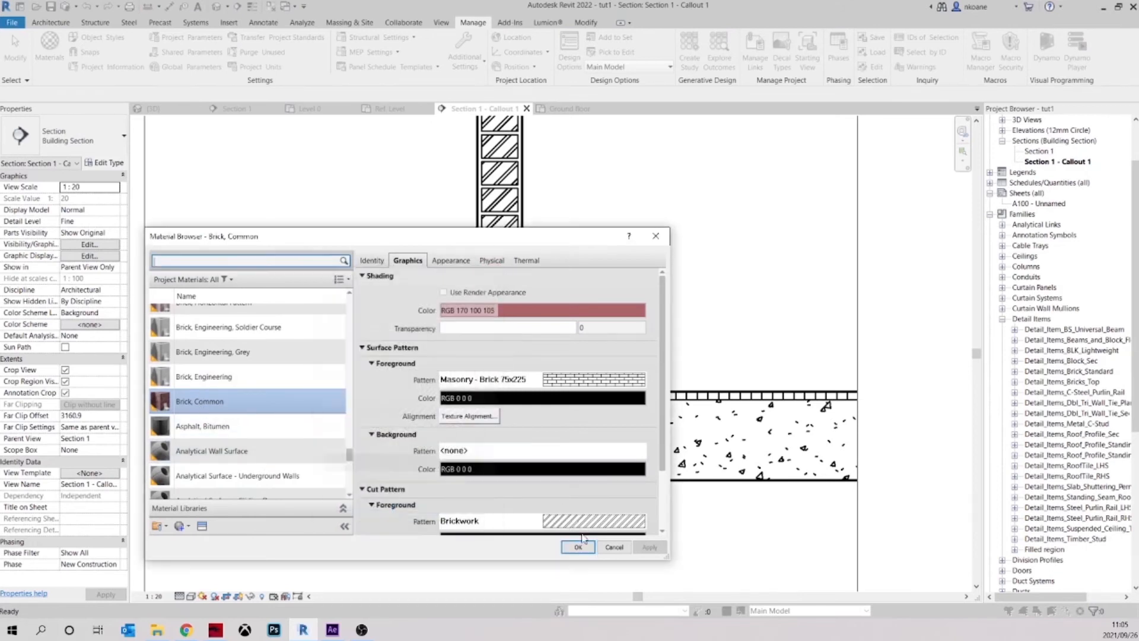
{"action": "scroll", "coordinate": [561, 460], "scroll_direction": "down", "scroll_amount": 3}
{"action": "left_click", "coordinate": [561, 462]}
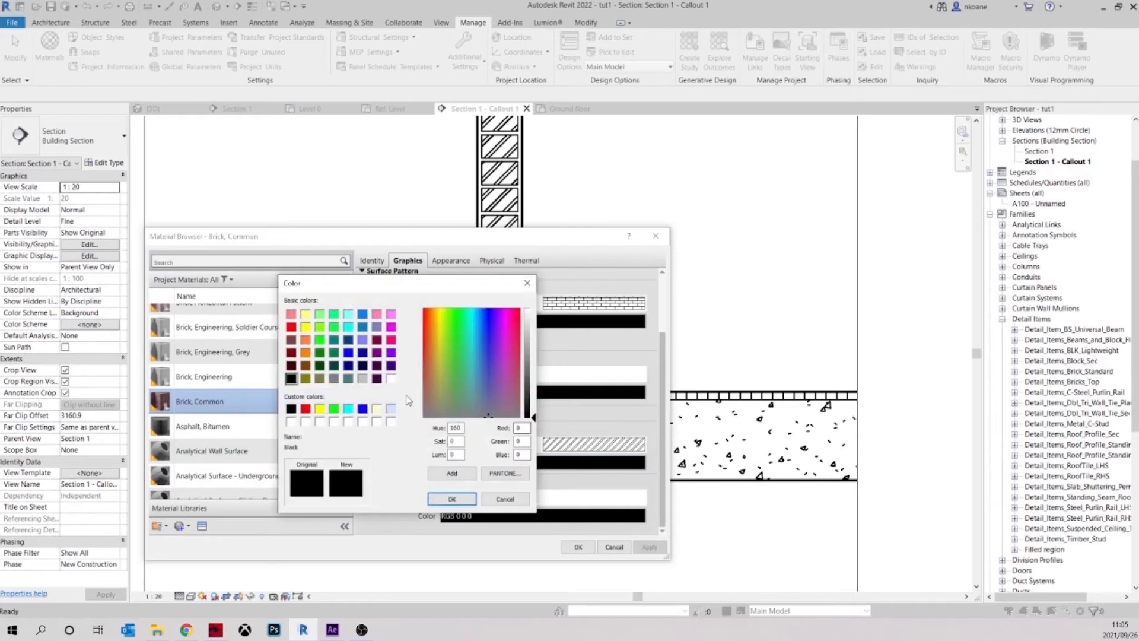
{"action": "left_click", "coordinate": [334, 378]}
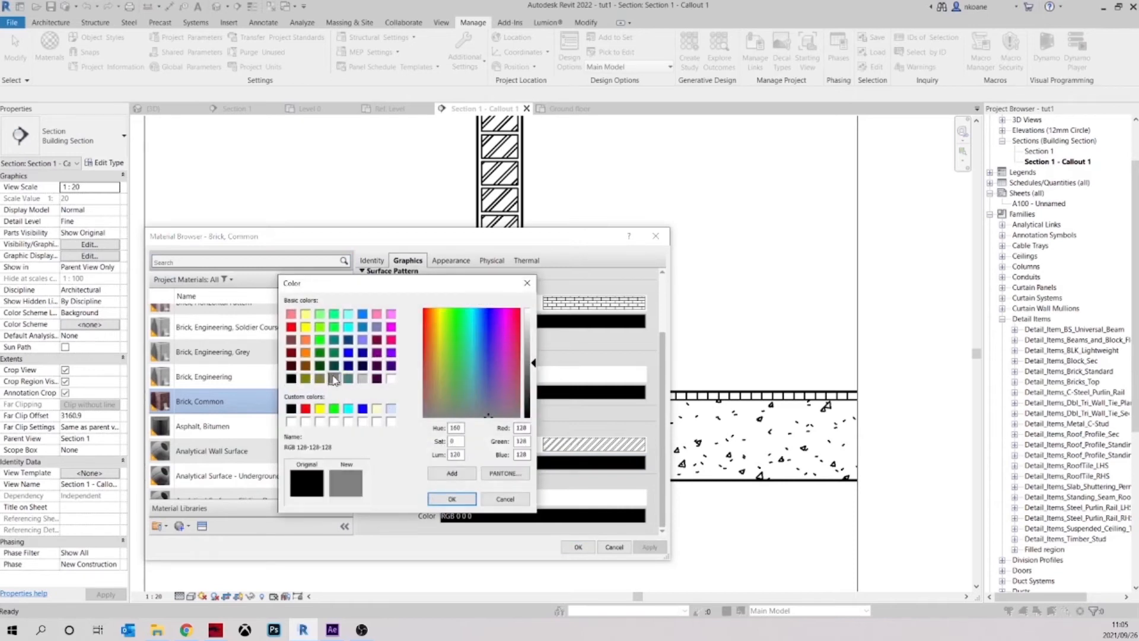
{"action": "left_click", "coordinate": [452, 498]}
{"action": "left_click", "coordinate": [575, 545]}
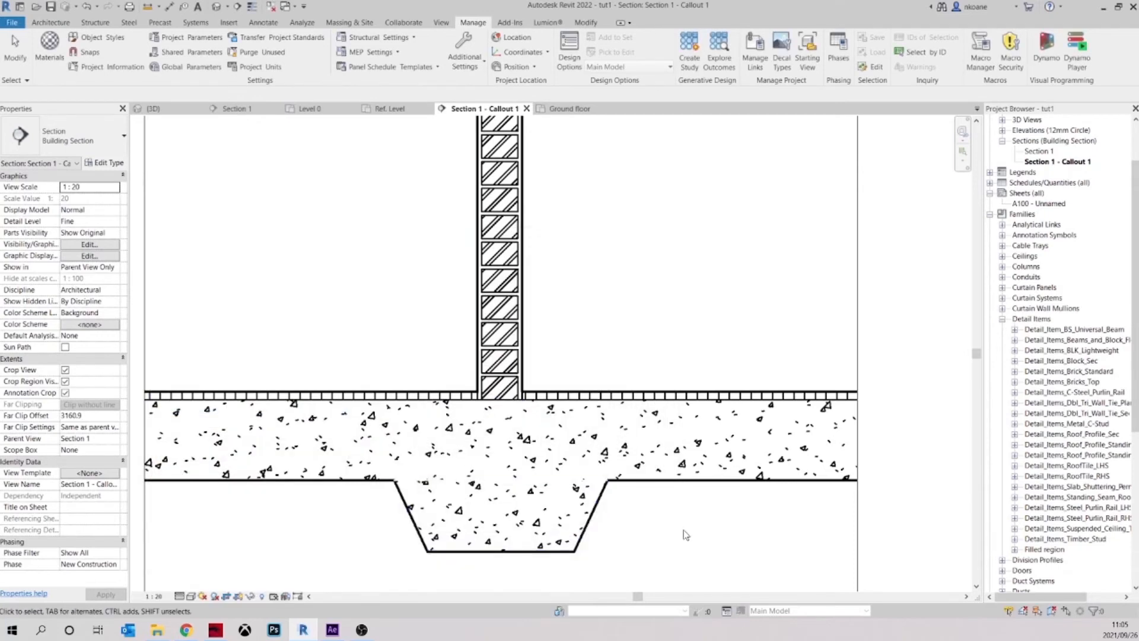
Open the Detail_Items_Brick_Standard family for editing from the wall's brickwork detail
{"action": "scroll", "coordinate": [516, 363], "scroll_direction": "up", "scroll_amount": 4}
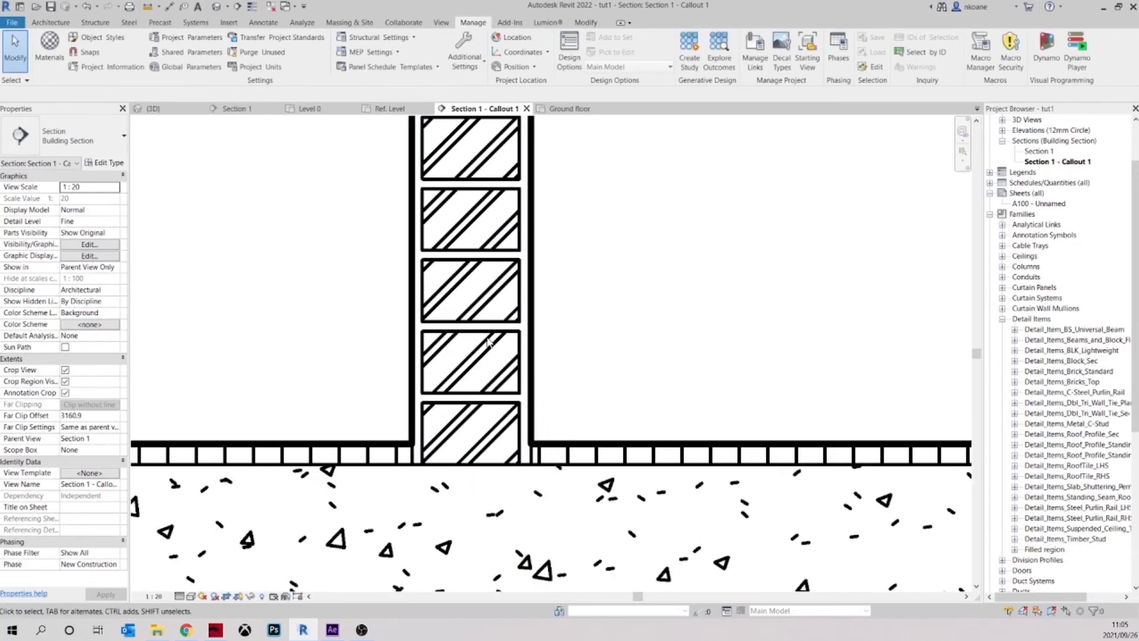
{"action": "left_click", "coordinate": [517, 343]}
{"action": "left_click", "coordinate": [582, 331]}
{"action": "scroll", "coordinate": [581, 323], "scroll_direction": "down", "scroll_amount": 3}
{"action": "double_click", "coordinate": [548, 181]}
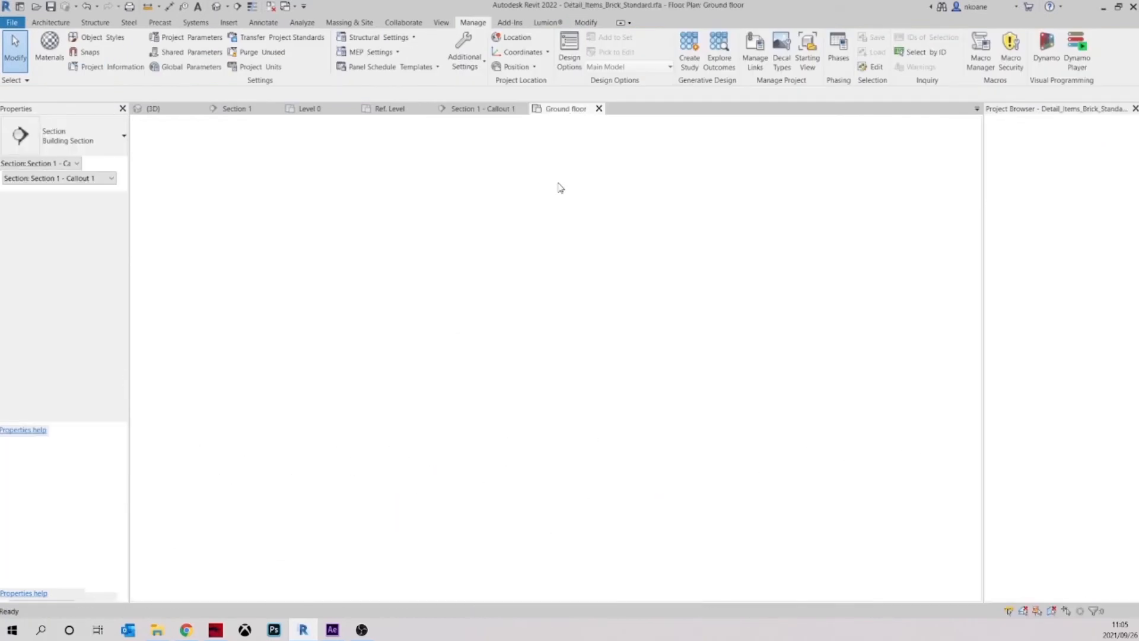
Set the foreground pattern colour of the brick's filled region type to grey, RGB 128-128-128
{"action": "left_click", "coordinate": [522, 351]}
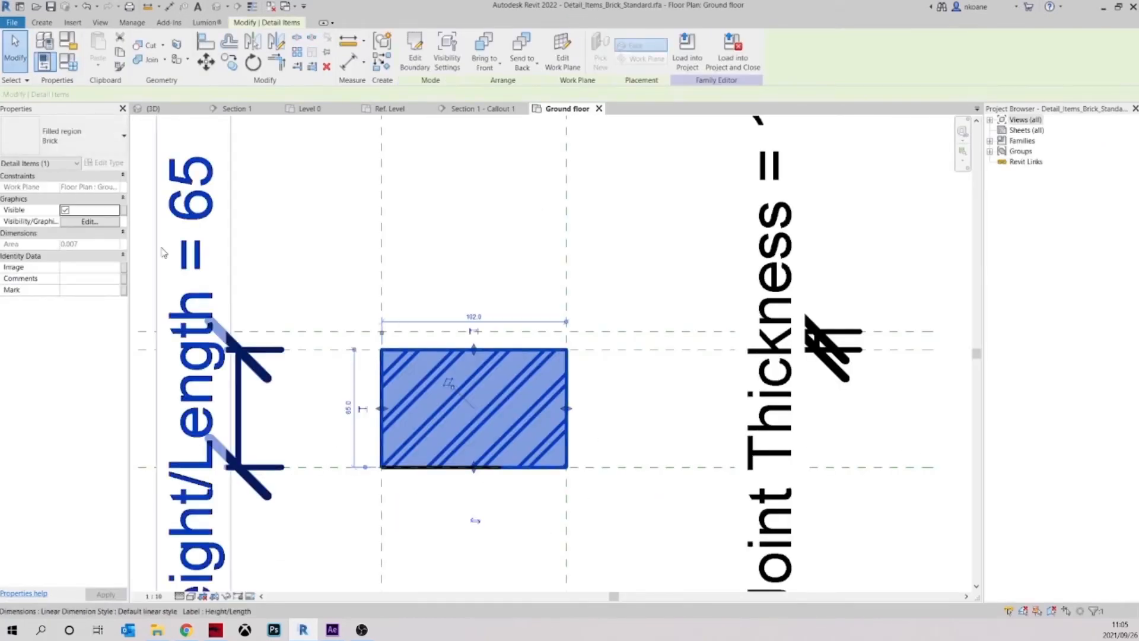
{"action": "left_click", "coordinate": [107, 164]}
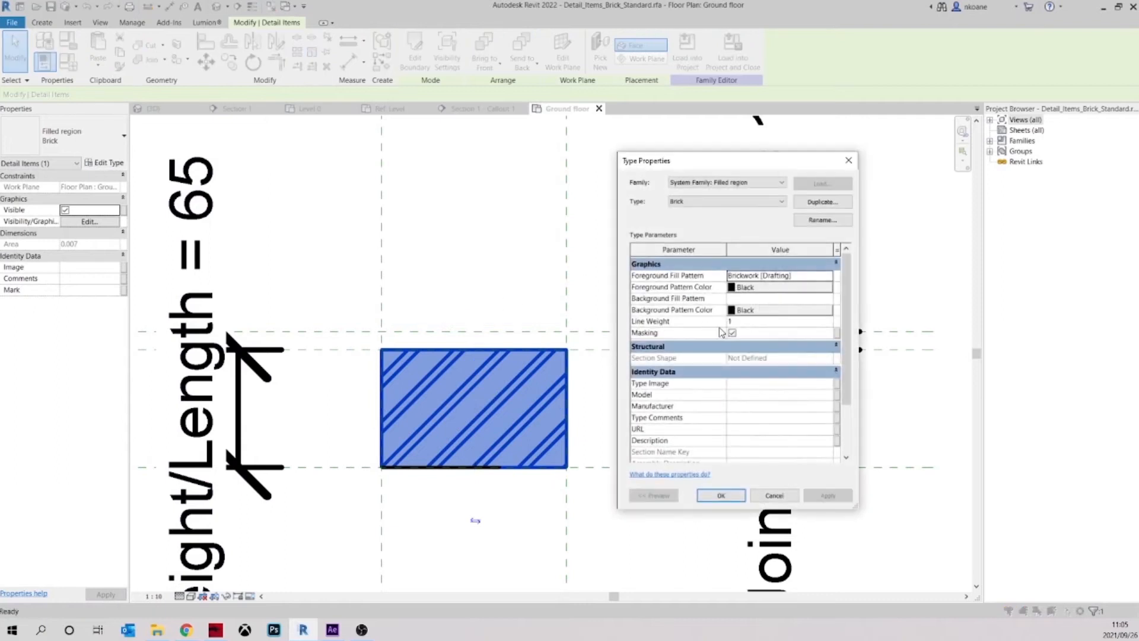
{"action": "left_click", "coordinate": [756, 290]}
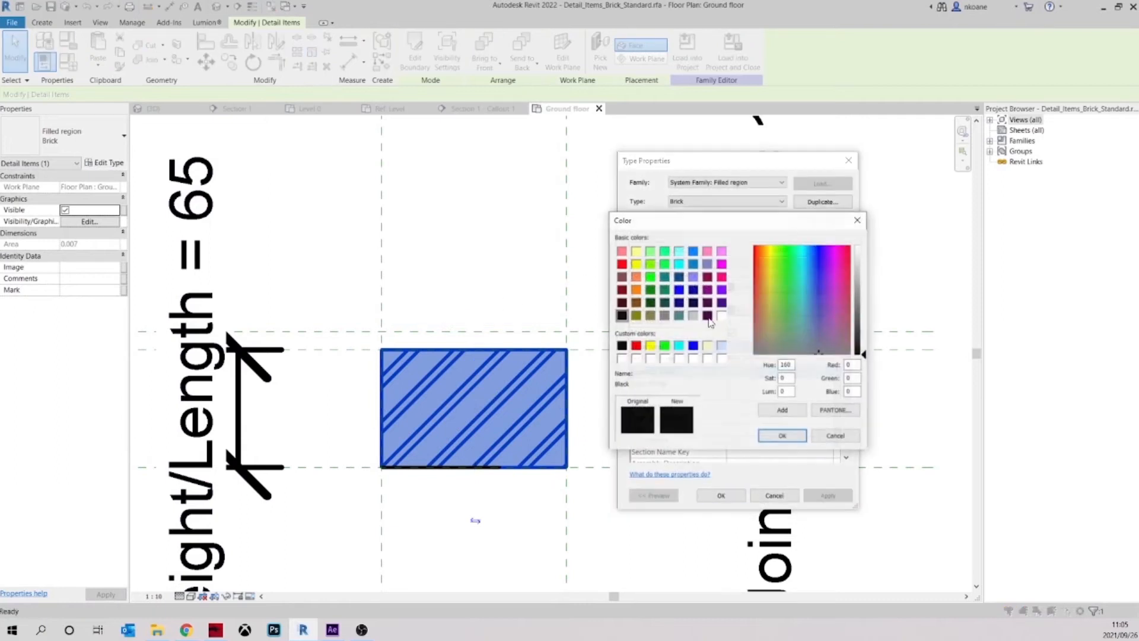
{"action": "left_click", "coordinate": [667, 316]}
{"action": "left_click", "coordinate": [782, 436]}
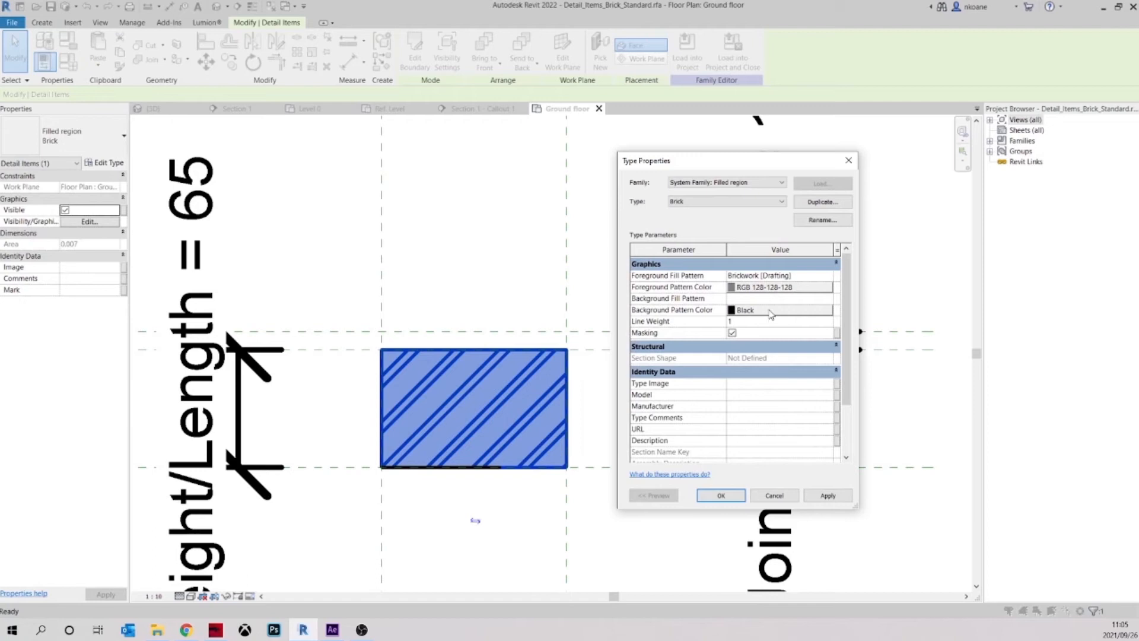
{"action": "left_click", "coordinate": [769, 310]}
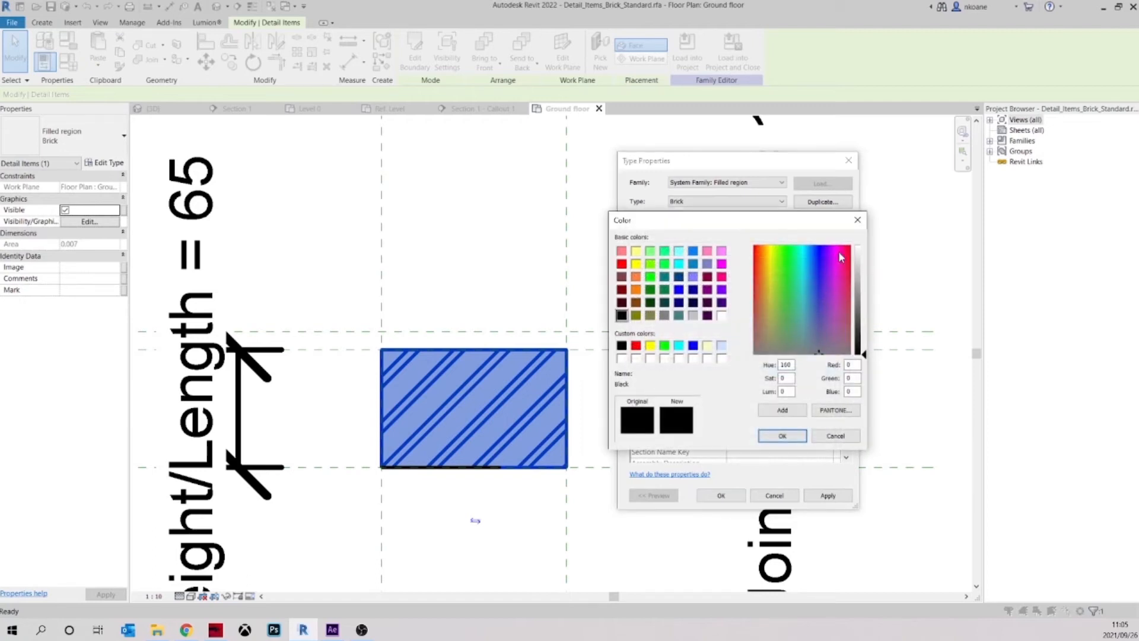
{"action": "left_click", "coordinate": [857, 219]}
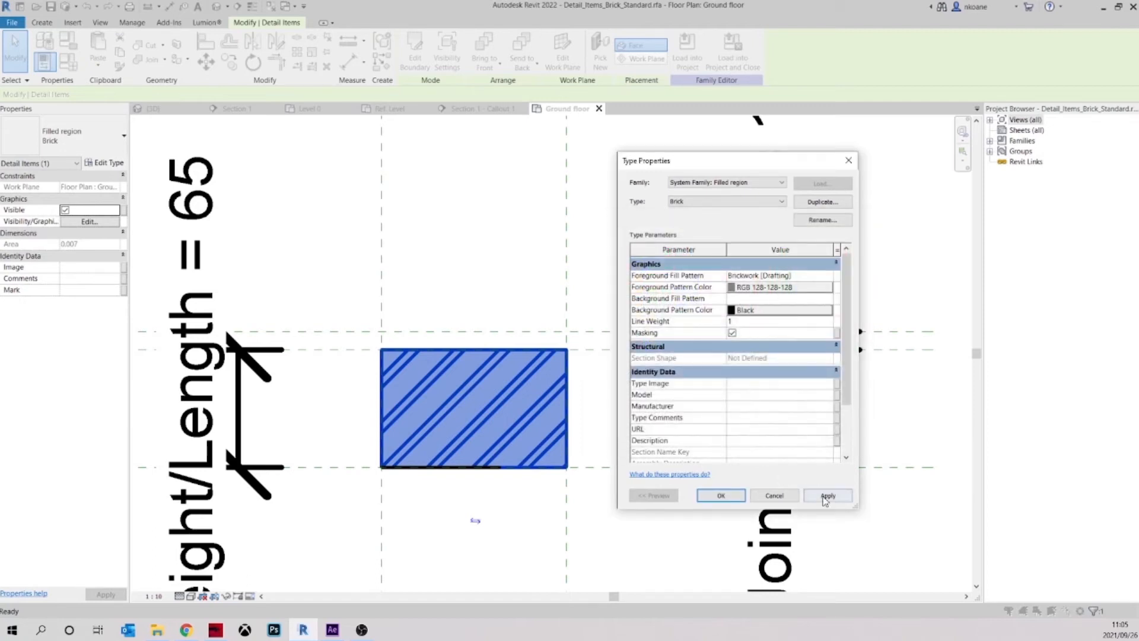
{"action": "left_click", "coordinate": [720, 496]}
{"action": "left_click", "coordinate": [682, 409]}
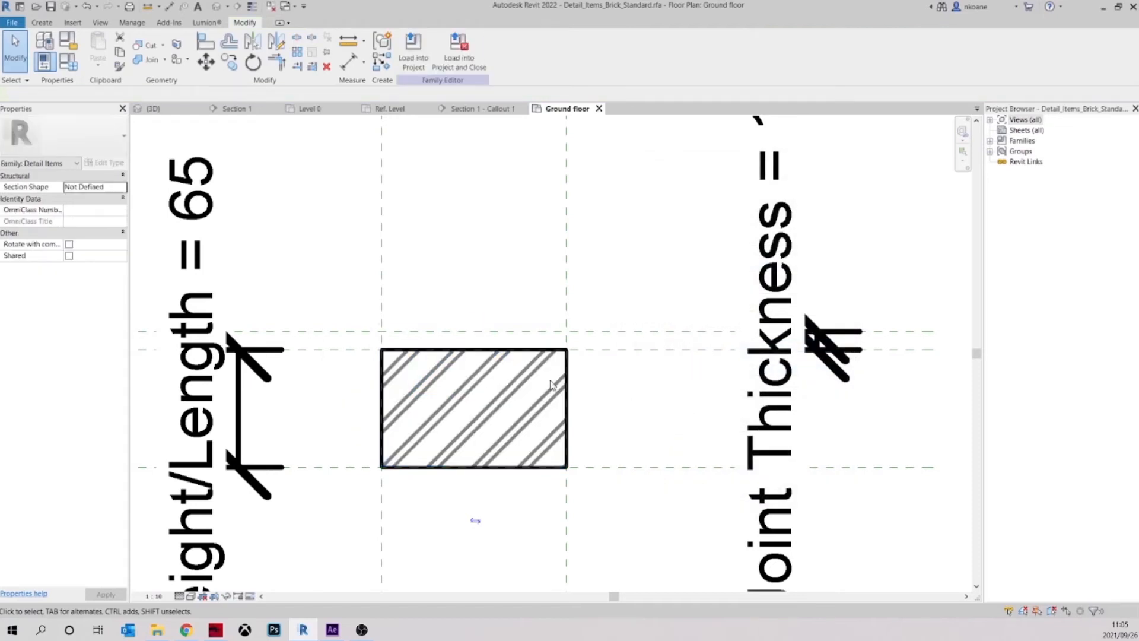
Load the edited brick family into tut1.rvt, overwriting the existing version, and inspect the wall's brick hatch in the callout
{"action": "left_click", "coordinate": [408, 56]}
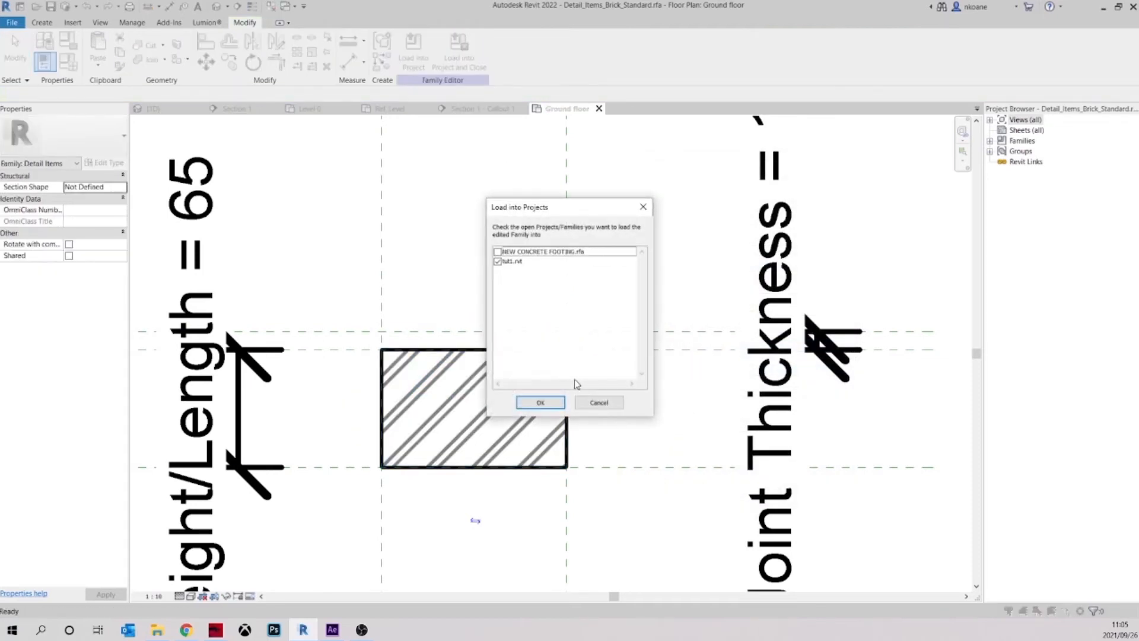
{"action": "left_click", "coordinate": [549, 404]}
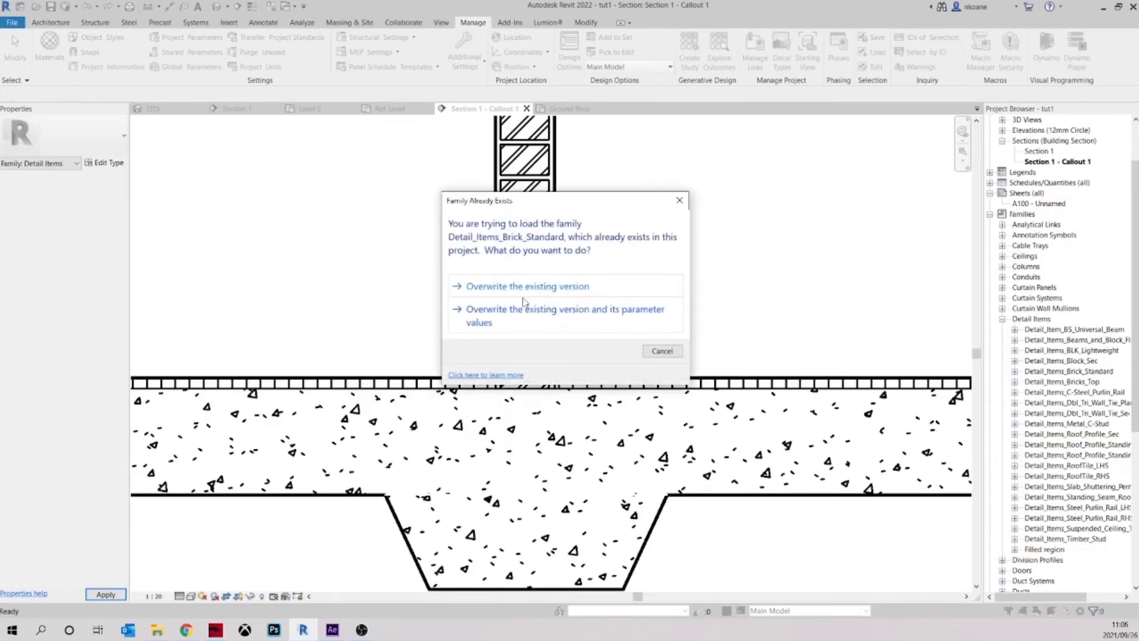
{"action": "scroll", "coordinate": [700, 320], "scroll_direction": "down", "scroll_amount": 7}
{"action": "middle_click_drag", "start_coordinate": [712, 320], "coordinate": [678, 333]}
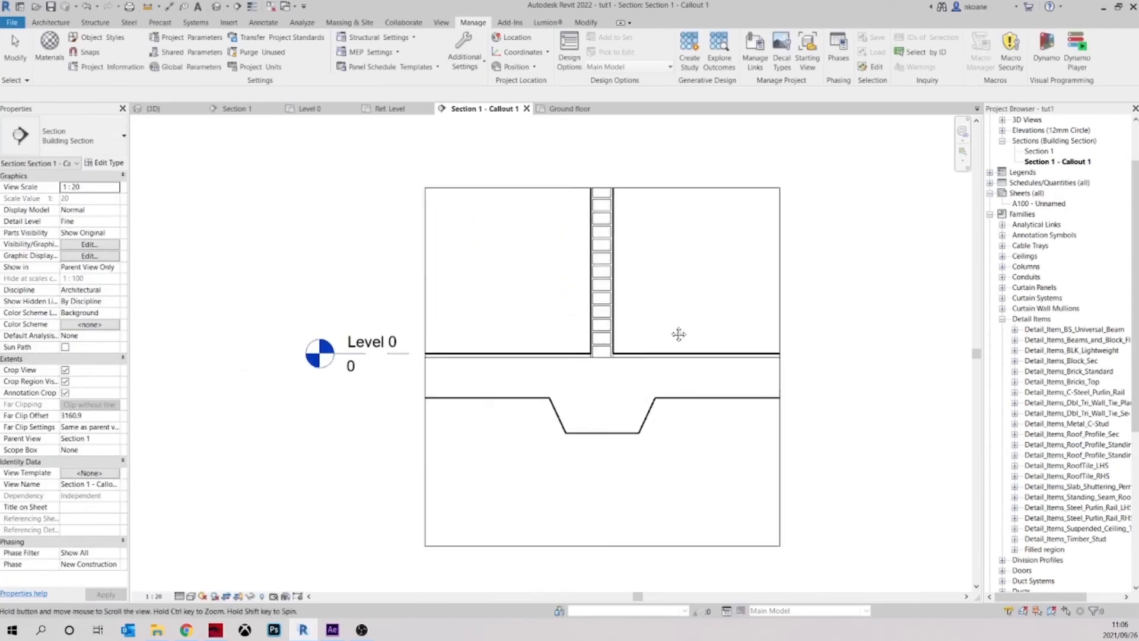
{"action": "scroll", "coordinate": [689, 340], "scroll_direction": "up", "scroll_amount": 1}
{"action": "scroll", "coordinate": [682, 338], "scroll_direction": "up", "scroll_amount": 3}
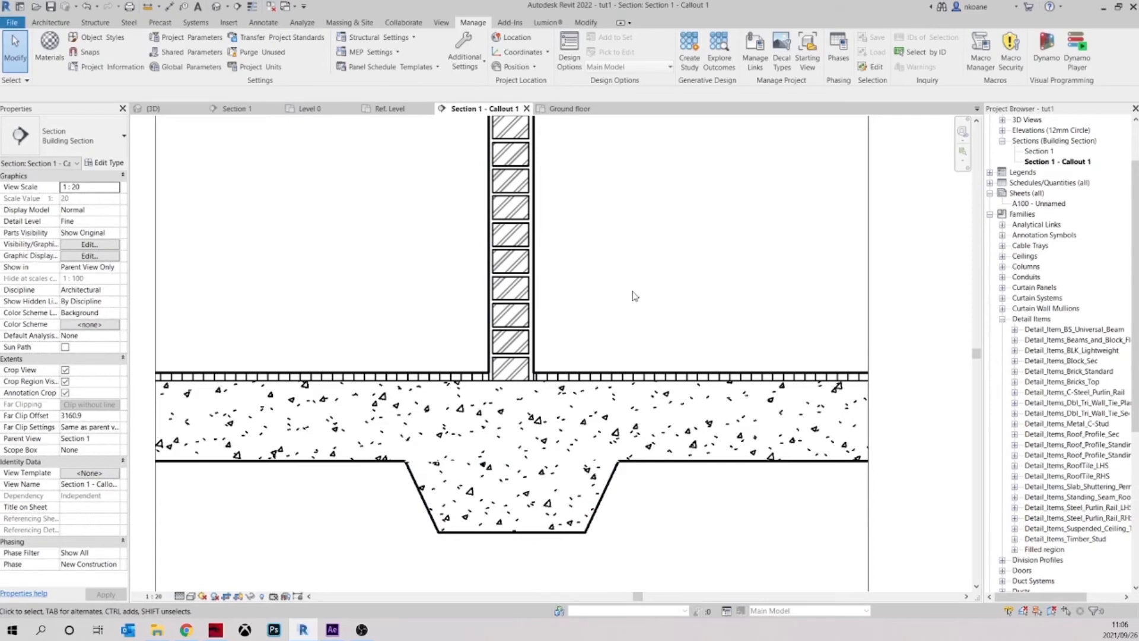
{"action": "middle_click_drag", "start_coordinate": [633, 290], "coordinate": [628, 297]}
{"action": "scroll", "coordinate": [491, 394], "scroll_direction": "up", "scroll_amount": 2}
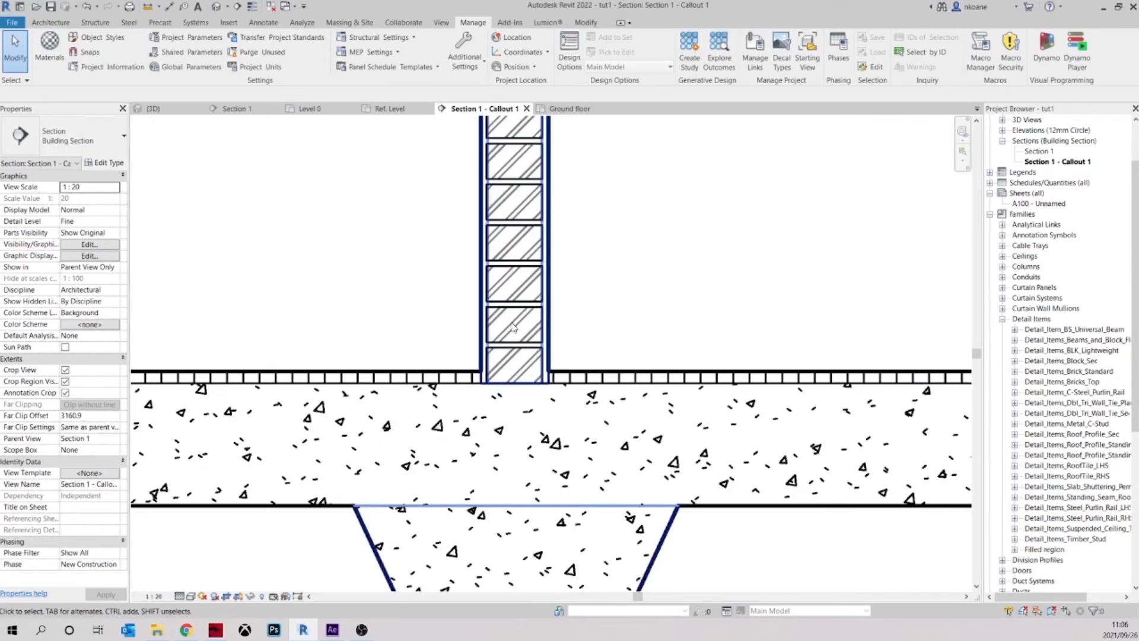
{"action": "scroll", "coordinate": [721, 248], "scroll_direction": "down", "scroll_amount": 2}
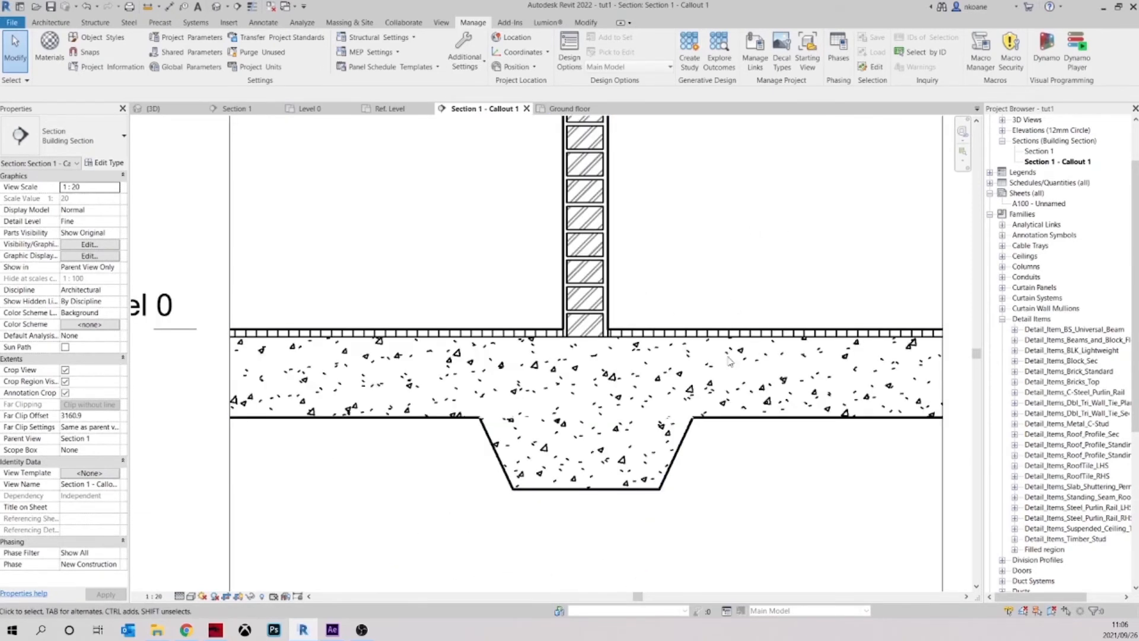
Set the cut foreground pattern colour of the floor's Structure, Timber Joist/Rafter Layer material to grey, RGB 128-128-128
{"action": "left_click", "coordinate": [734, 418]}
{"action": "left_click", "coordinate": [105, 163]}
{"action": "left_click", "coordinate": [772, 277]}
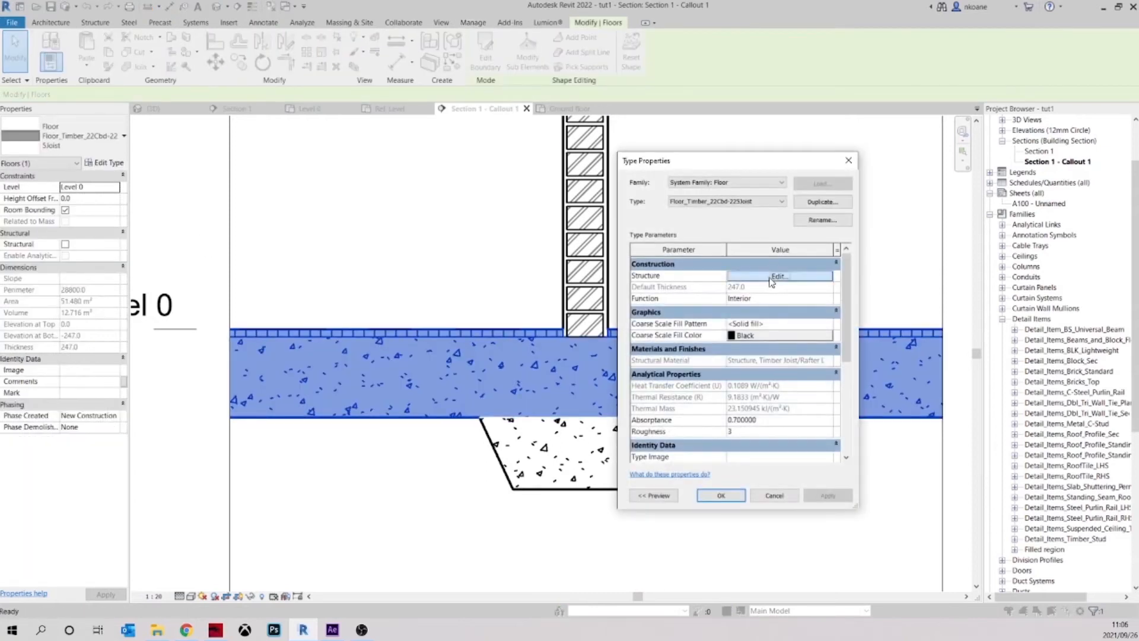
{"action": "left_click", "coordinate": [715, 294]}
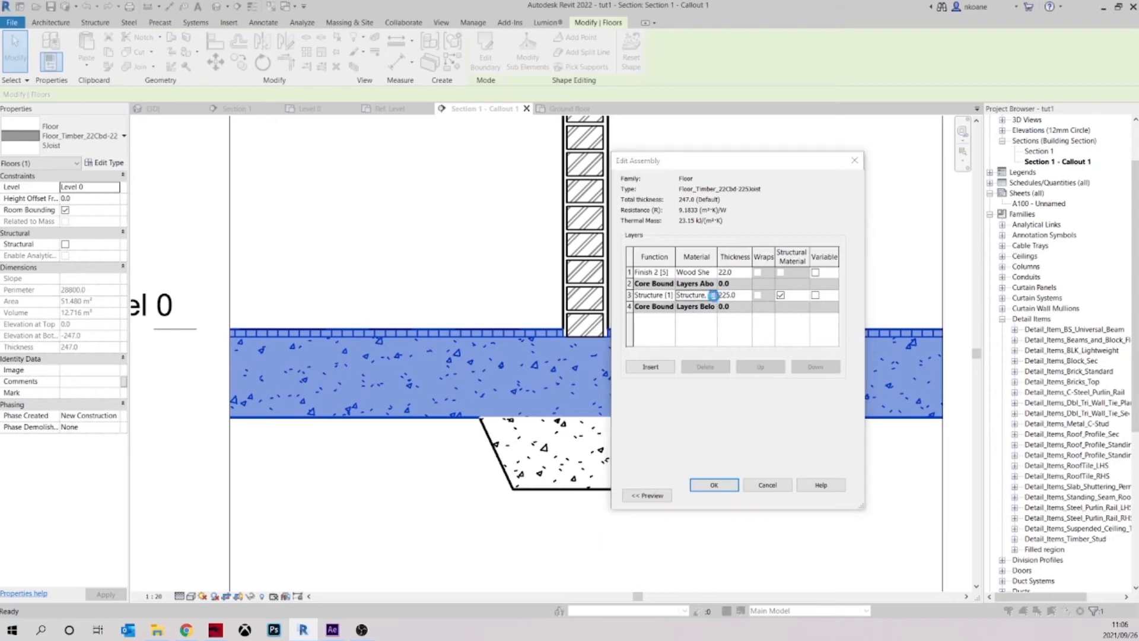
{"action": "left_click", "coordinate": [712, 295]}
{"action": "scroll", "coordinate": [530, 489], "scroll_direction": "down", "scroll_amount": 3}
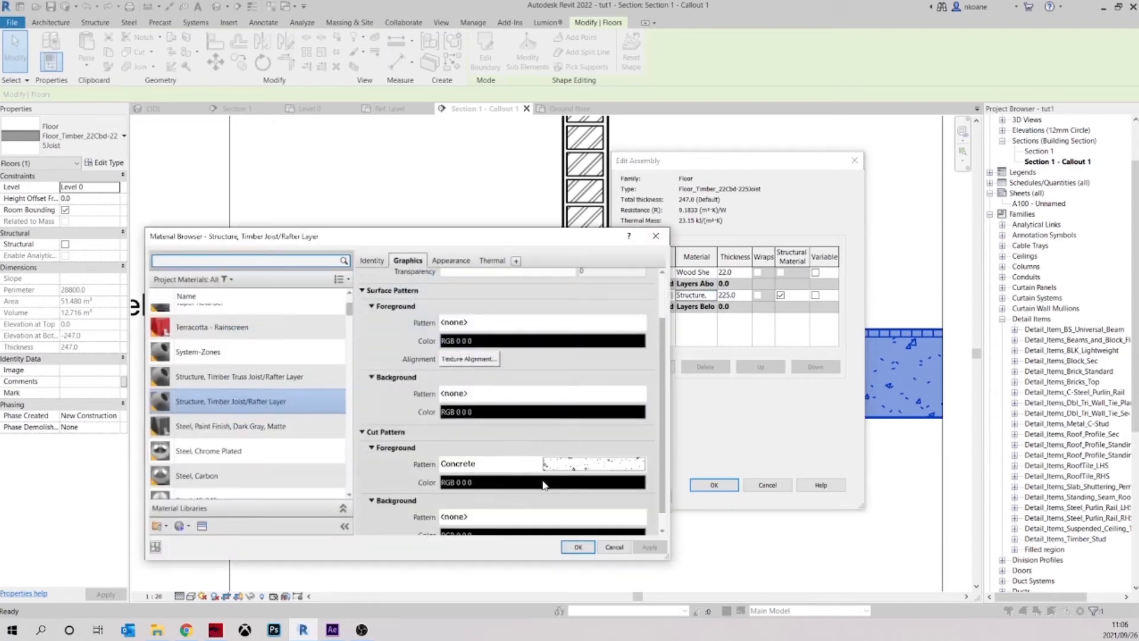
{"action": "left_click", "coordinate": [534, 463]}
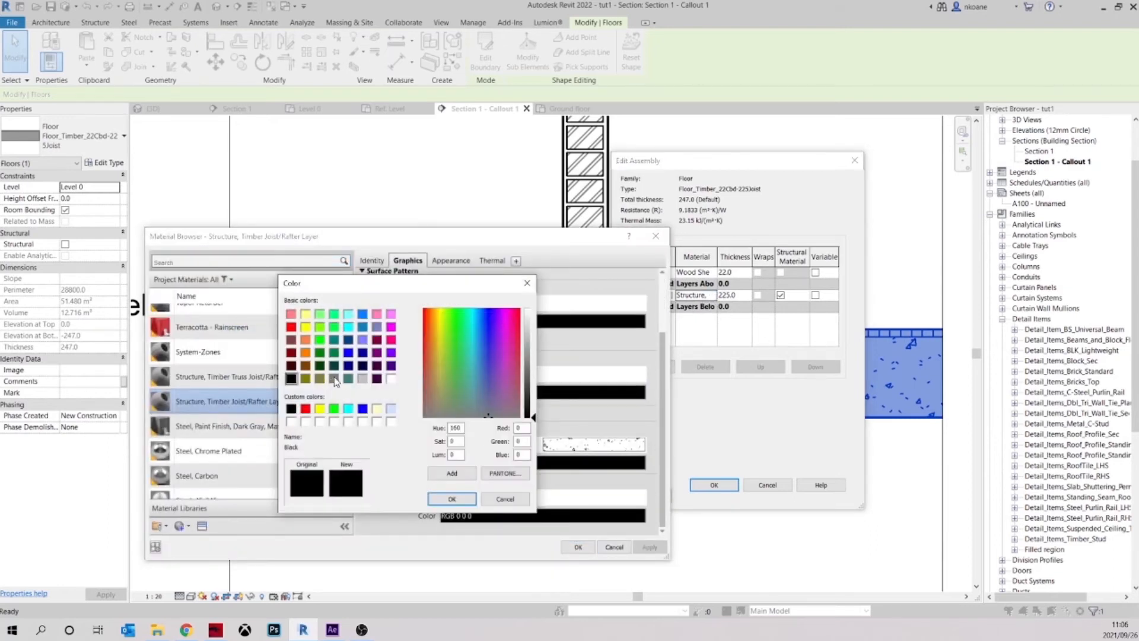
{"action": "left_click", "coordinate": [334, 379]}
{"action": "left_click", "coordinate": [451, 498]}
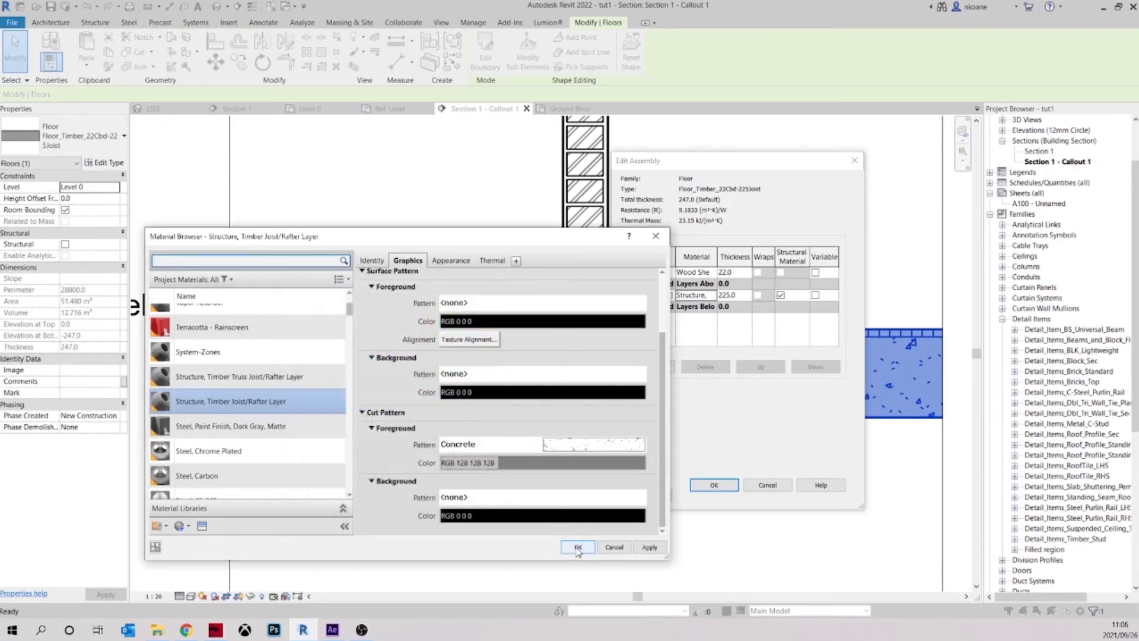
{"action": "left_click", "coordinate": [577, 547]}
Set the Wood Sheathing, Chipboard finish layer's cut foreground pattern colour to grey, RGB 128-128-128, and accept the floor type changes
{"action": "left_click", "coordinate": [714, 273]}
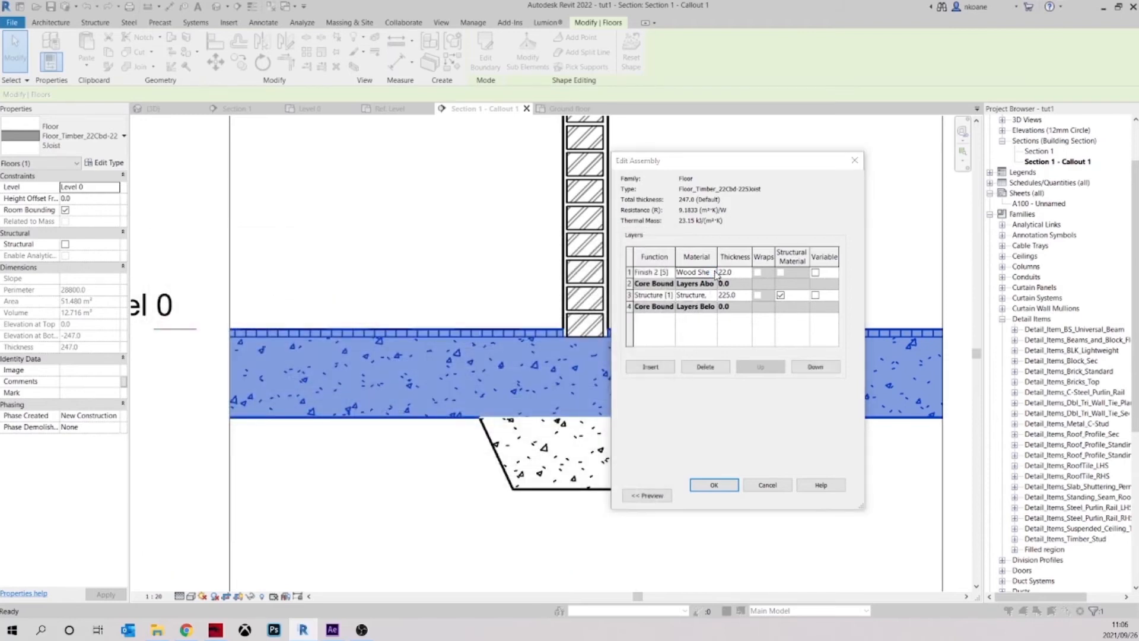
{"action": "left_click", "coordinate": [552, 463]}
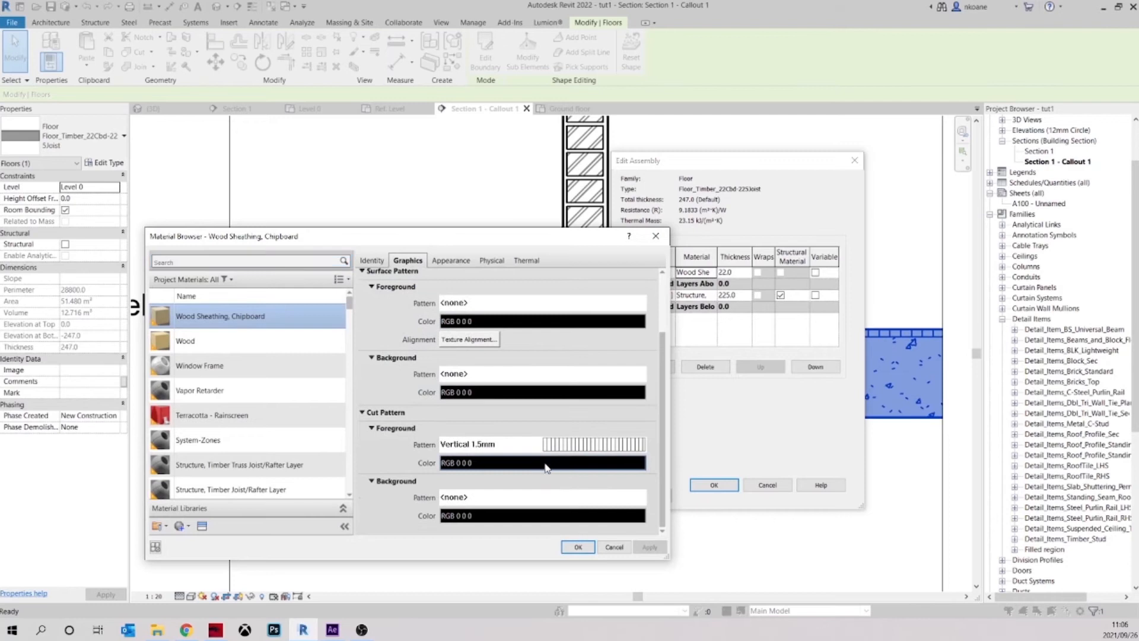
{"action": "left_click", "coordinate": [334, 379]}
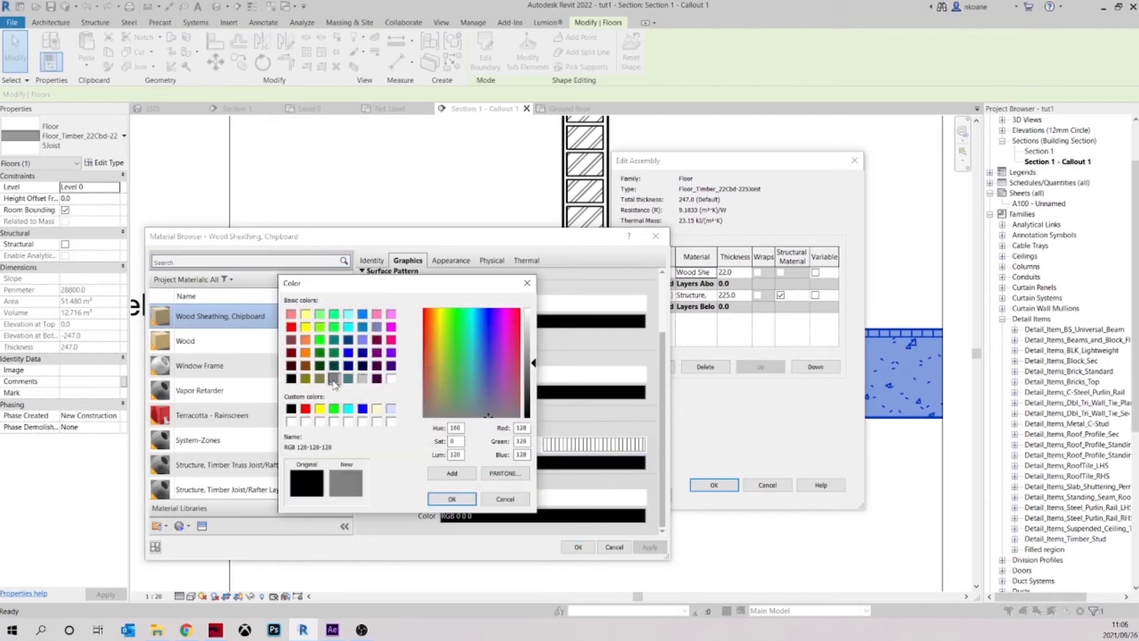
{"action": "left_click", "coordinate": [451, 498]}
{"action": "left_click", "coordinate": [575, 547]}
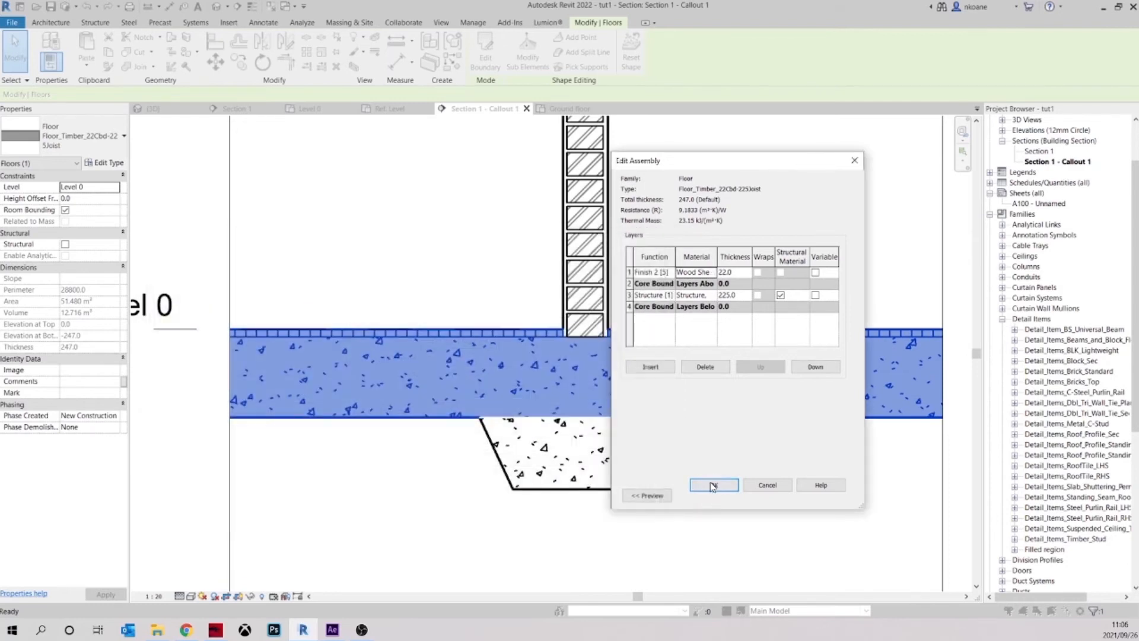
{"action": "left_click", "coordinate": [715, 485]}
{"action": "left_click", "coordinate": [723, 493]}
{"action": "left_click", "coordinate": [720, 492]}
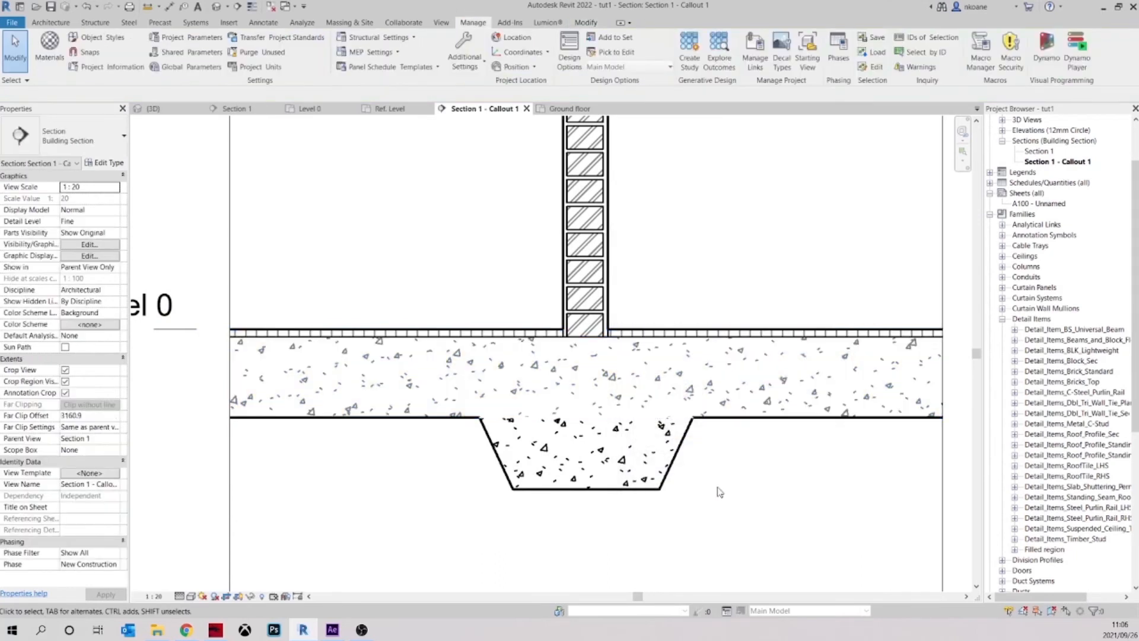
Examine the layer structure of the footing's wall type, Wall-Int_12P-100Blk-12P, without changing it
{"action": "left_click", "coordinate": [678, 460]}
{"action": "key", "text": "Escape"}
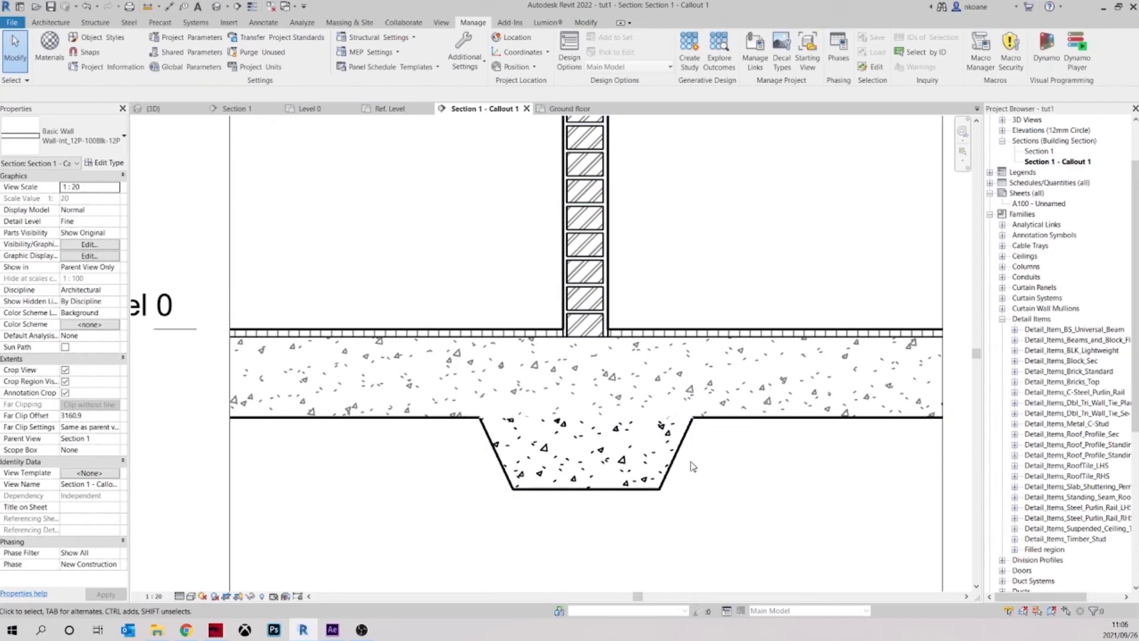
{"action": "scroll", "coordinate": [659, 460], "scroll_direction": "up", "scroll_amount": 3}
{"action": "scroll", "coordinate": [643, 402], "scroll_direction": "down", "scroll_amount": 3}
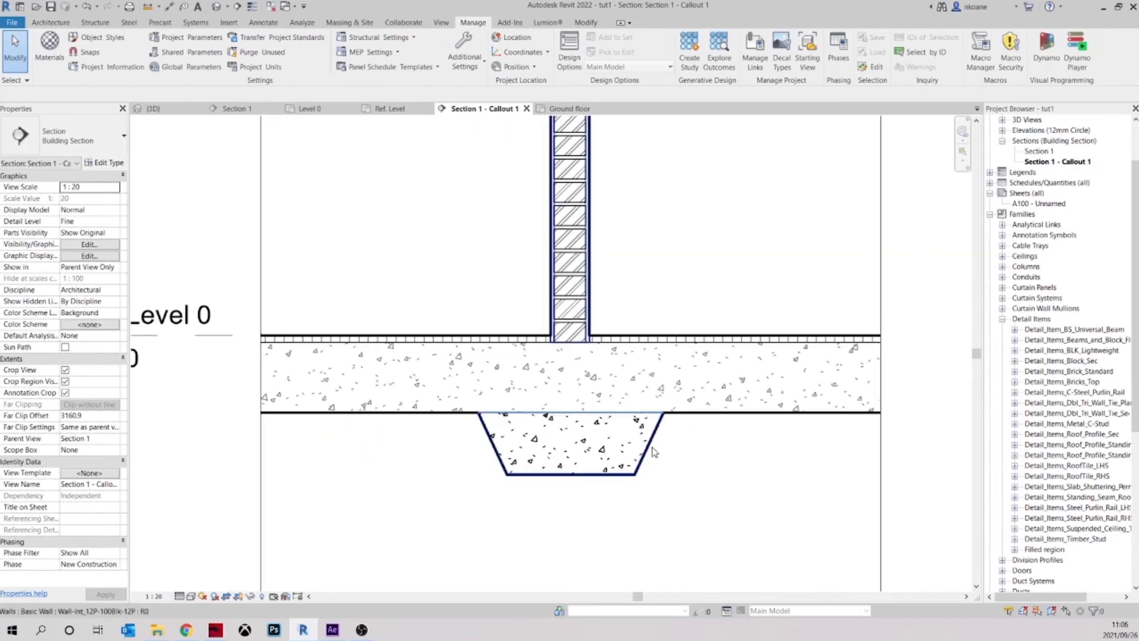
{"action": "left_click", "coordinate": [640, 451]}
{"action": "left_click", "coordinate": [121, 167]}
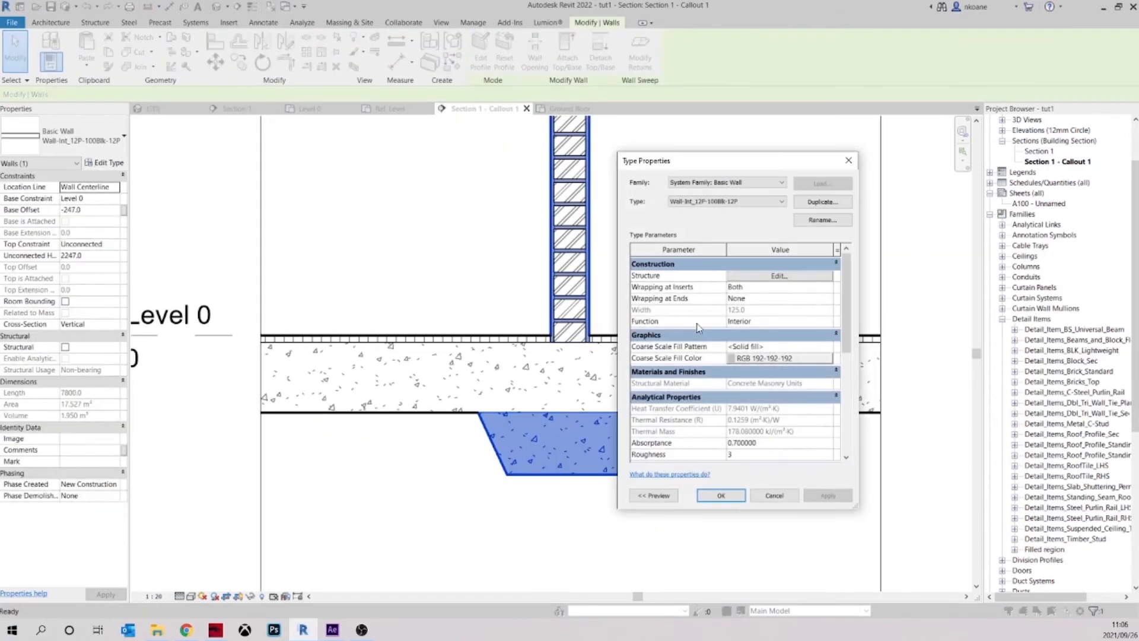
{"action": "left_click", "coordinate": [778, 277]}
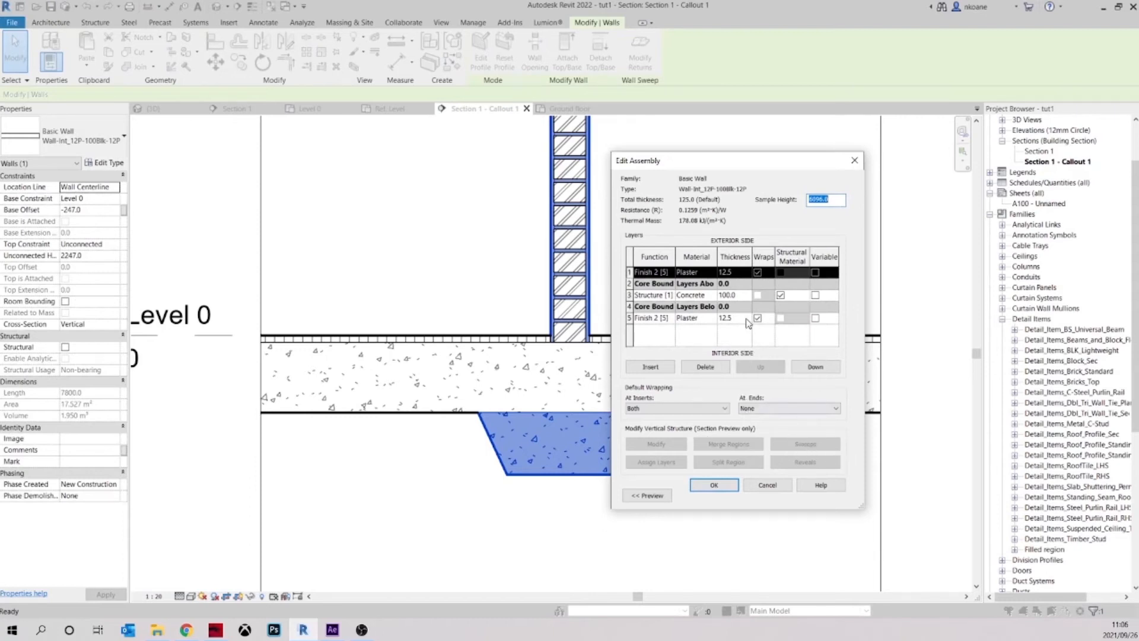
{"action": "left_click", "coordinate": [854, 160]}
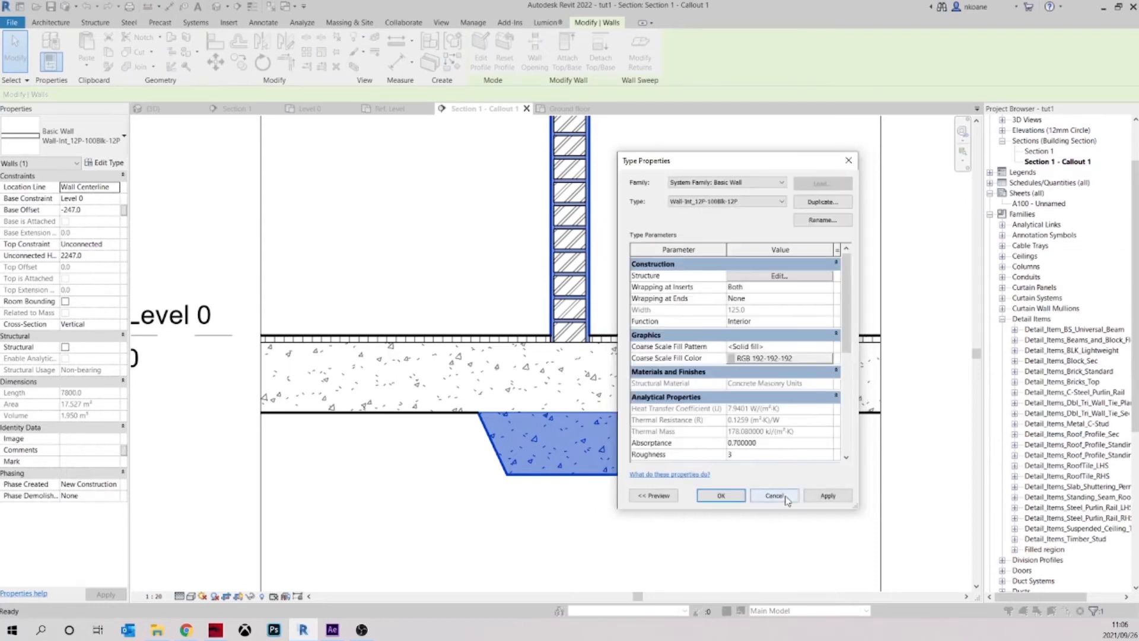
{"action": "left_click", "coordinate": [786, 498]}
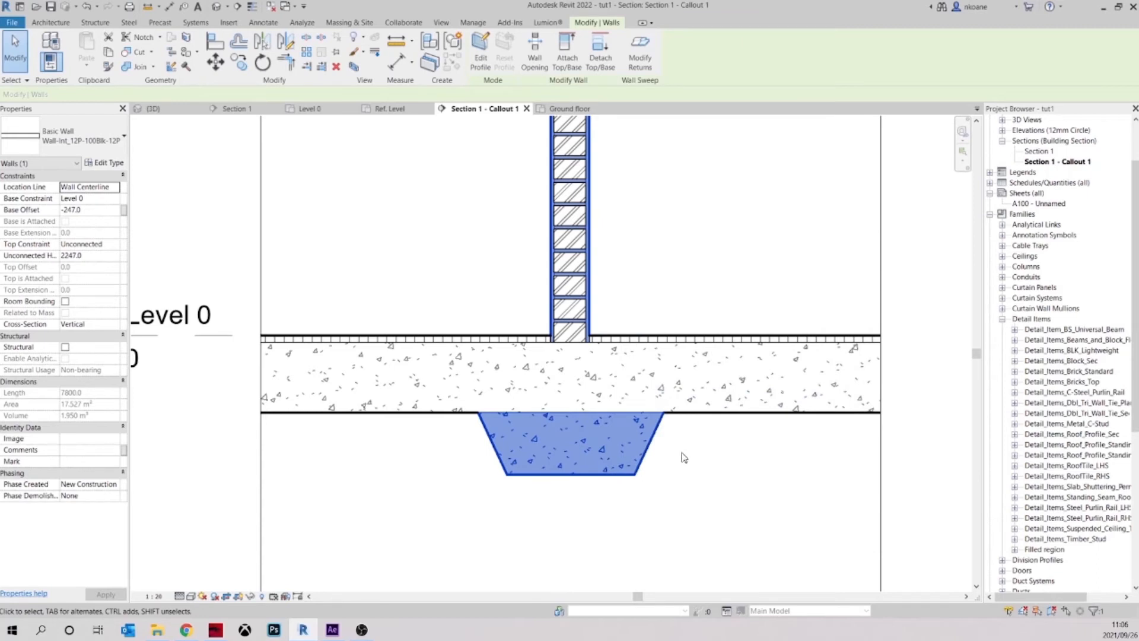
{"action": "left_click", "coordinate": [683, 457]}
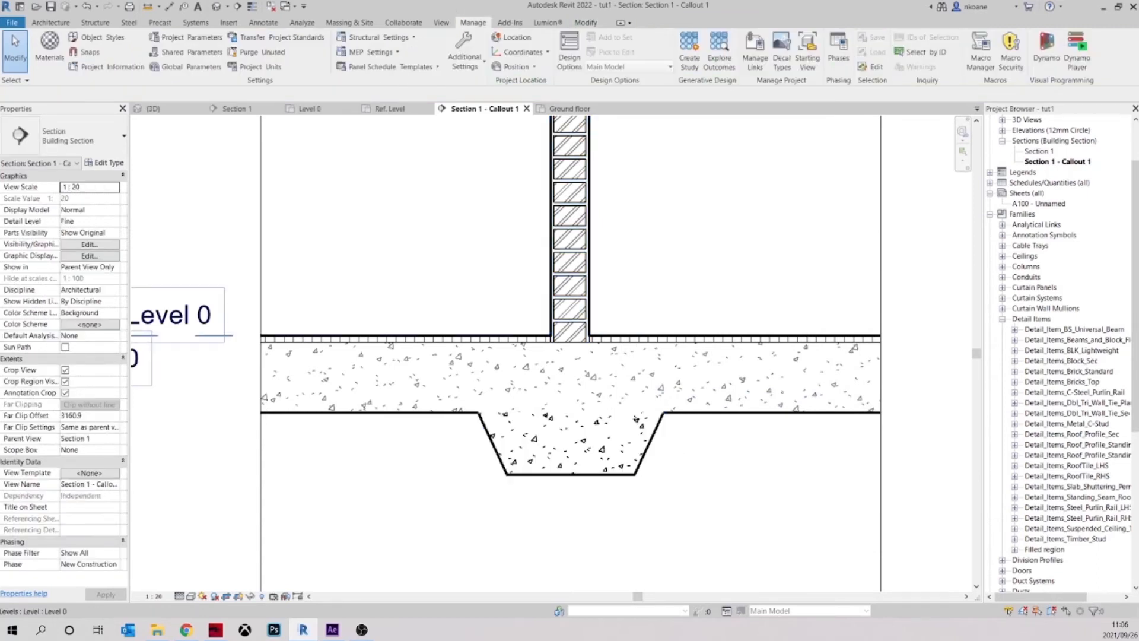
Open the wall sweep settings in the layer assembly of the footing's wall type, Wall-Int_12P-100Blk-12P
{"action": "left_click", "coordinate": [655, 437]}
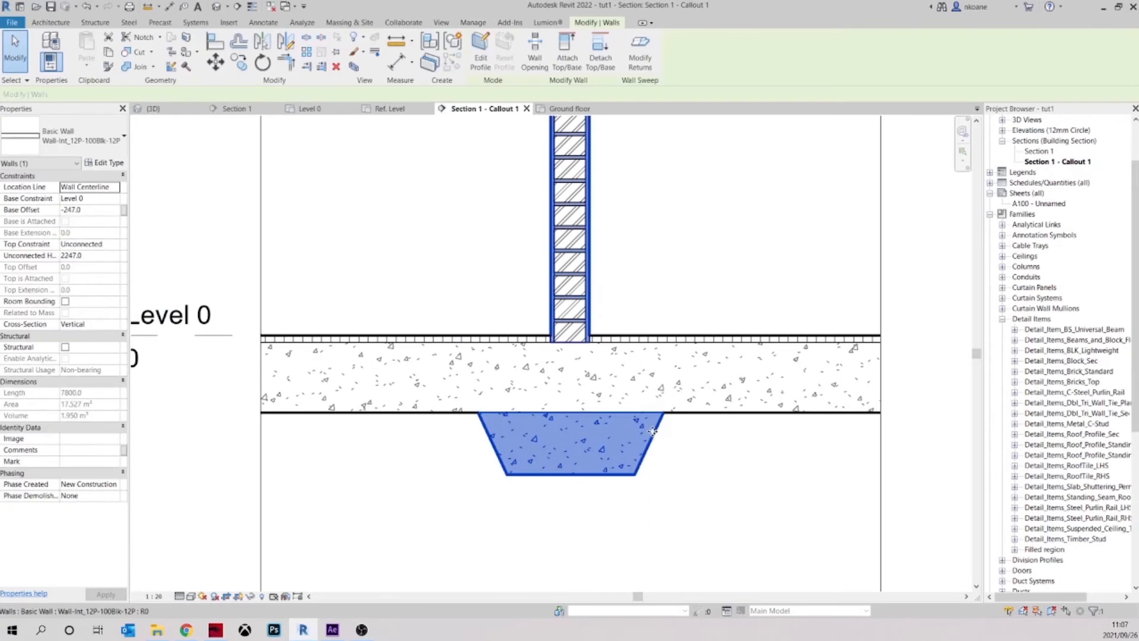
{"action": "left_click", "coordinate": [106, 163]}
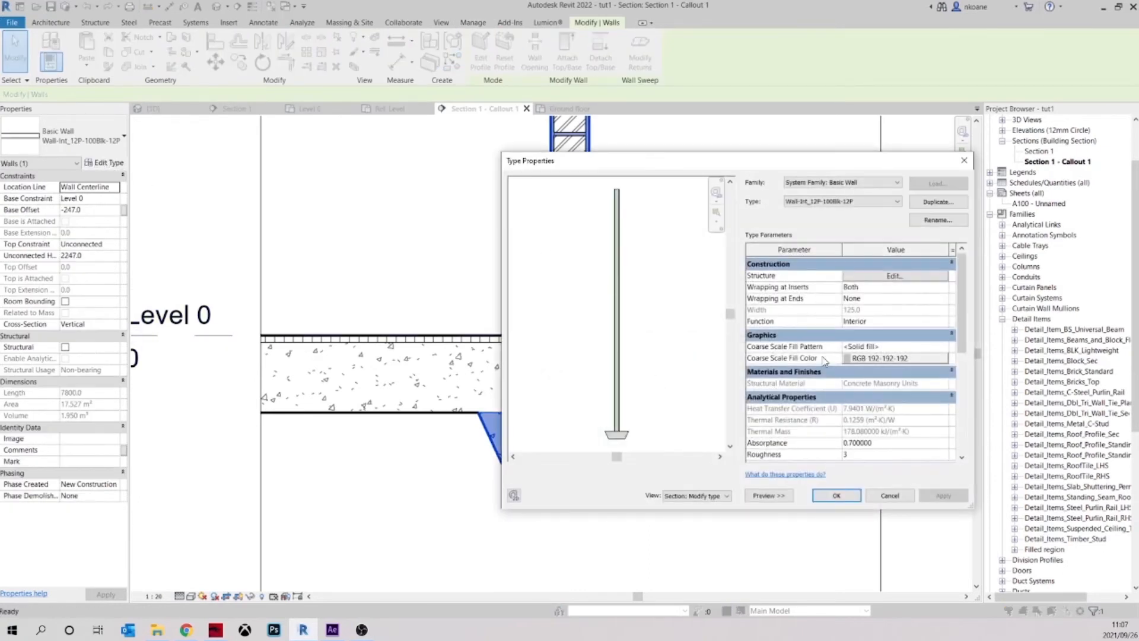
{"action": "left_click", "coordinate": [874, 279]}
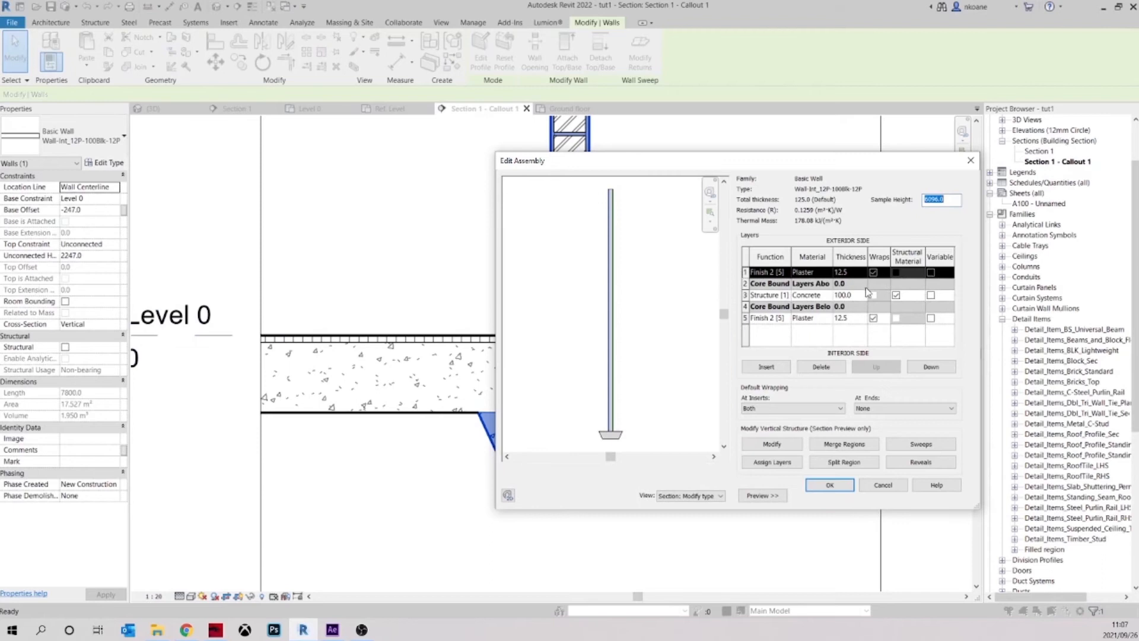
{"action": "left_click", "coordinate": [921, 444]}
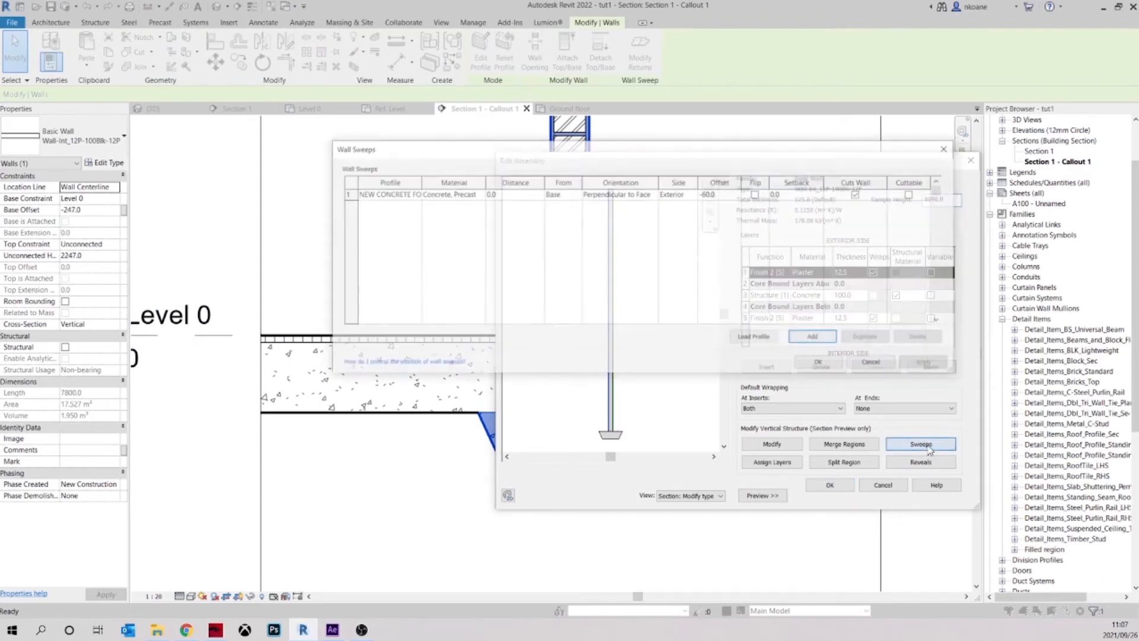
{"action": "left_click", "coordinate": [873, 363]}
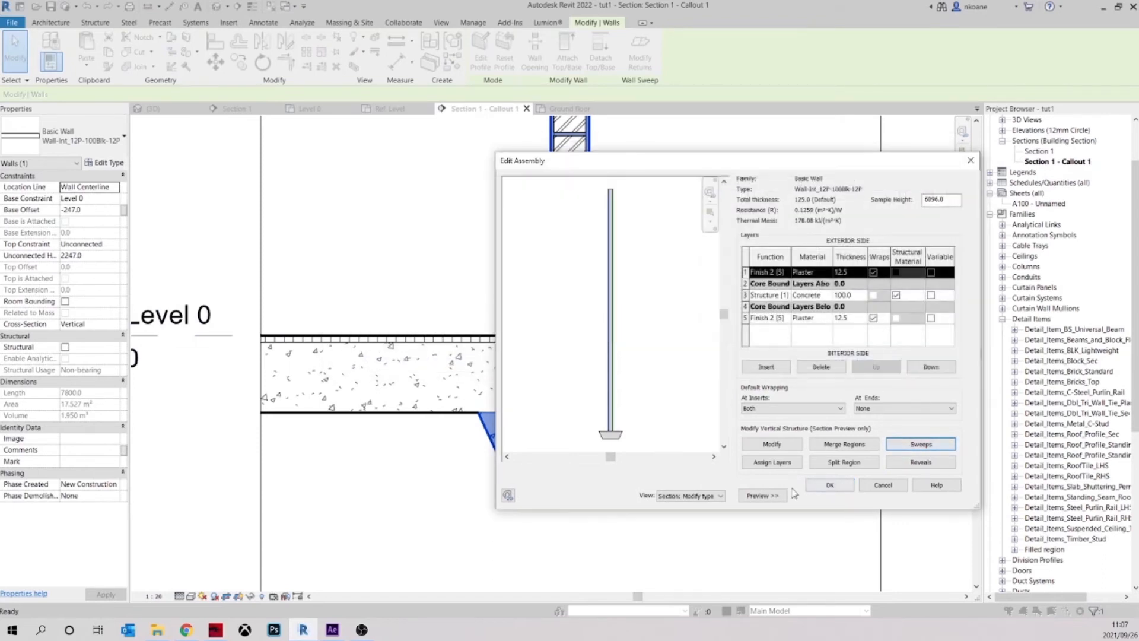
{"action": "left_click", "coordinate": [762, 496]}
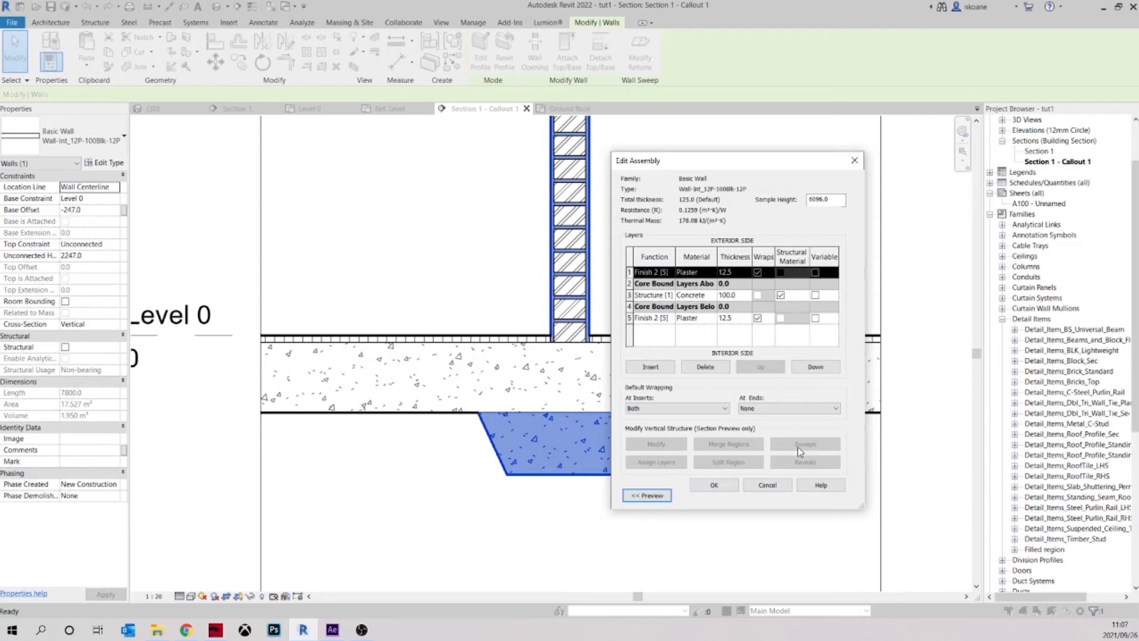
{"action": "left_click", "coordinate": [653, 497]}
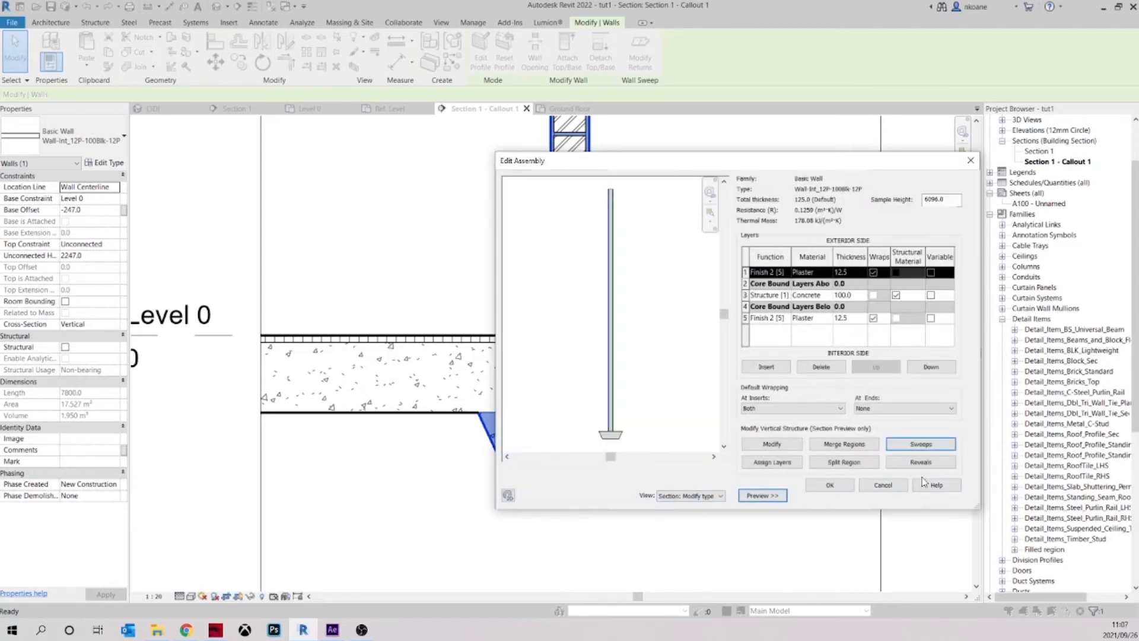
{"action": "left_click", "coordinate": [919, 446]}
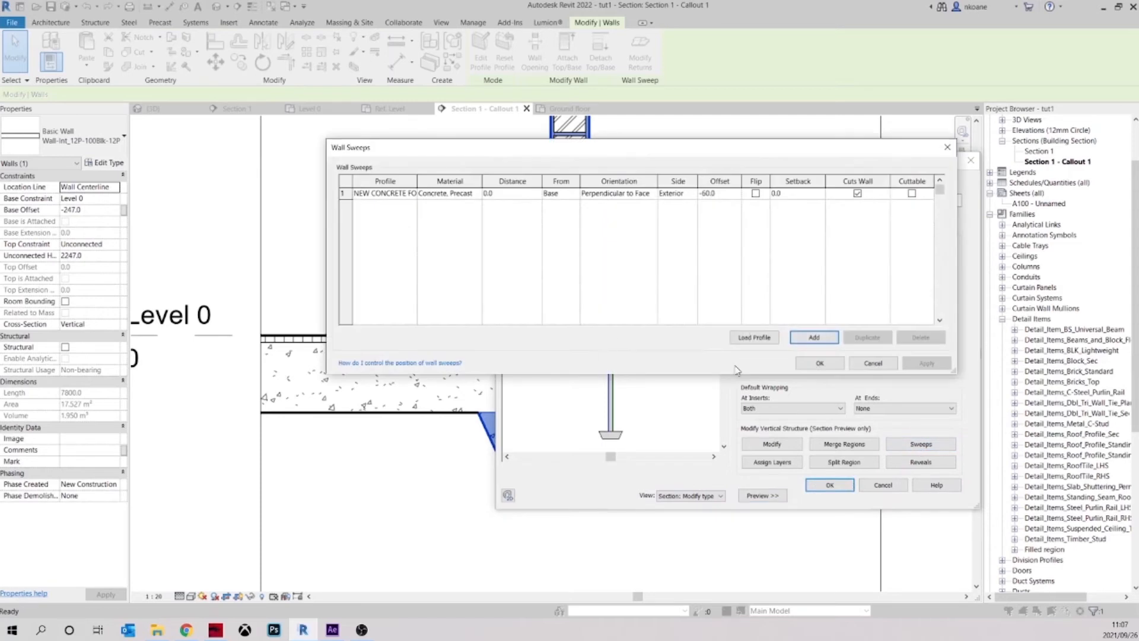
Set the cut foreground pattern colour of the sweep's Concrete, Precast material to grey, RGB 128-128-128, and accept the wall type changes
{"action": "left_click", "coordinate": [445, 194]}
{"action": "left_click", "coordinate": [477, 195]}
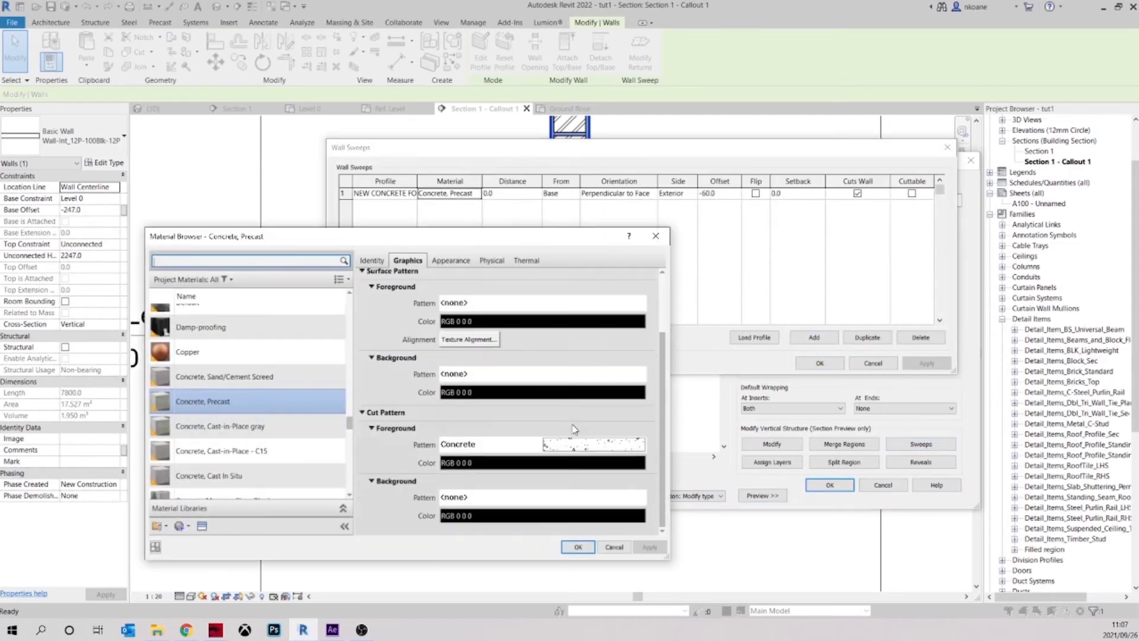
{"action": "left_click", "coordinate": [577, 464]}
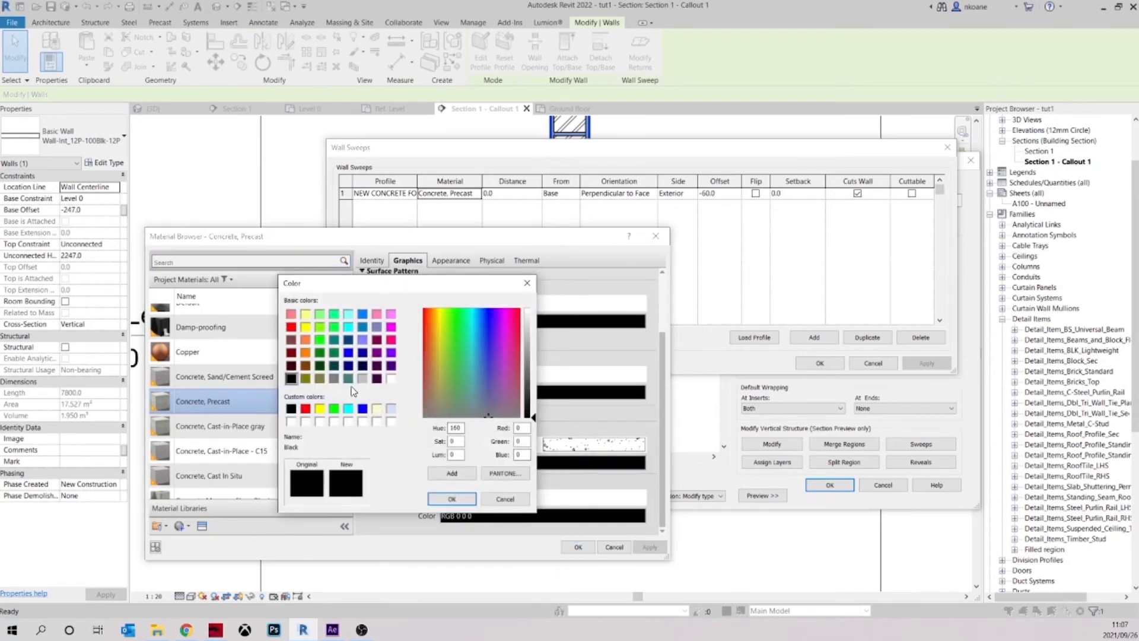
{"action": "left_click", "coordinate": [334, 378]}
{"action": "left_click", "coordinate": [451, 498]}
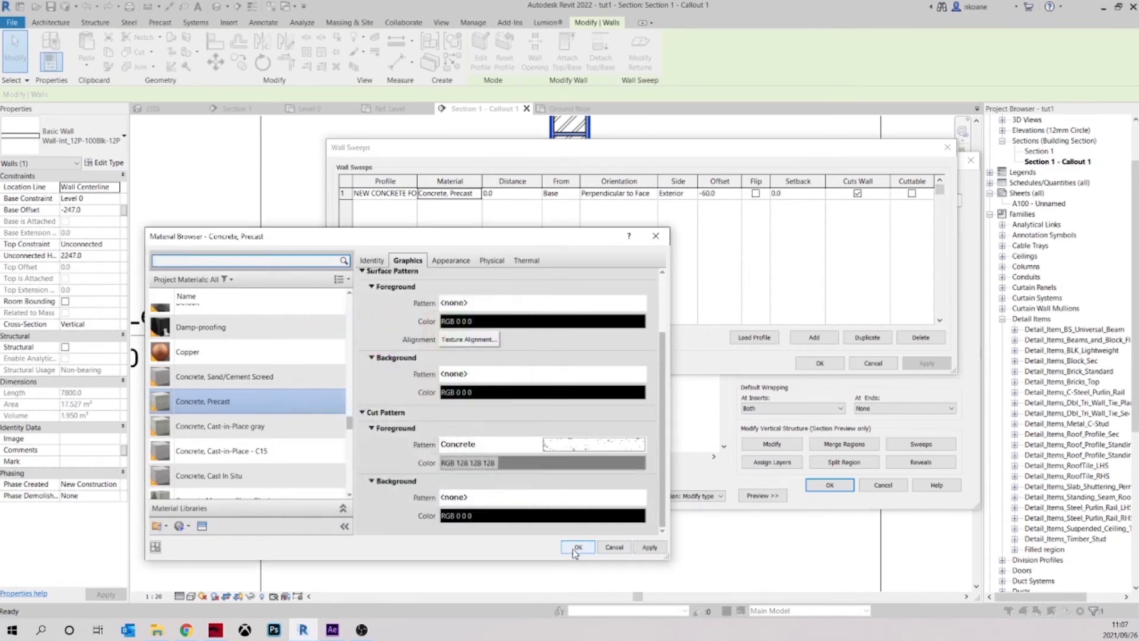
{"action": "left_click", "coordinate": [578, 547]}
{"action": "left_click", "coordinate": [819, 363]}
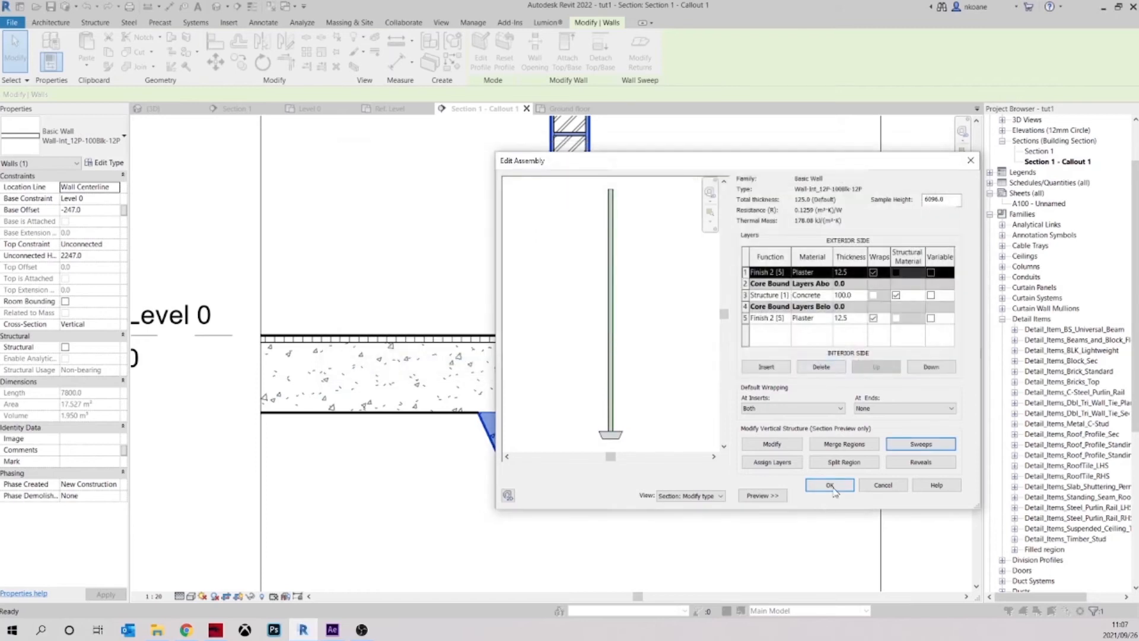
{"action": "left_click", "coordinate": [829, 485]}
{"action": "left_click", "coordinate": [845, 496]}
{"action": "left_click", "coordinate": [706, 490]}
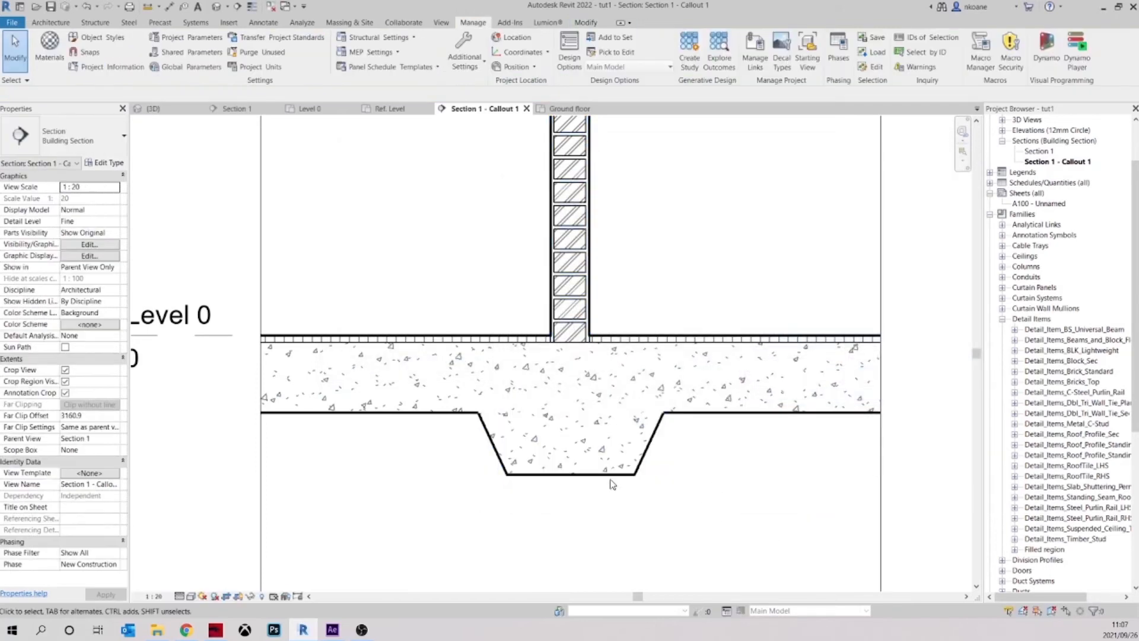
Examine the hatches and joins of the wall, floor slab and footing across the whole callout
{"action": "scroll", "coordinate": [677, 476], "scroll_direction": "down", "scroll_amount": 3}
{"action": "middle_click_drag", "start_coordinate": [734, 500], "coordinate": [636, 406]}
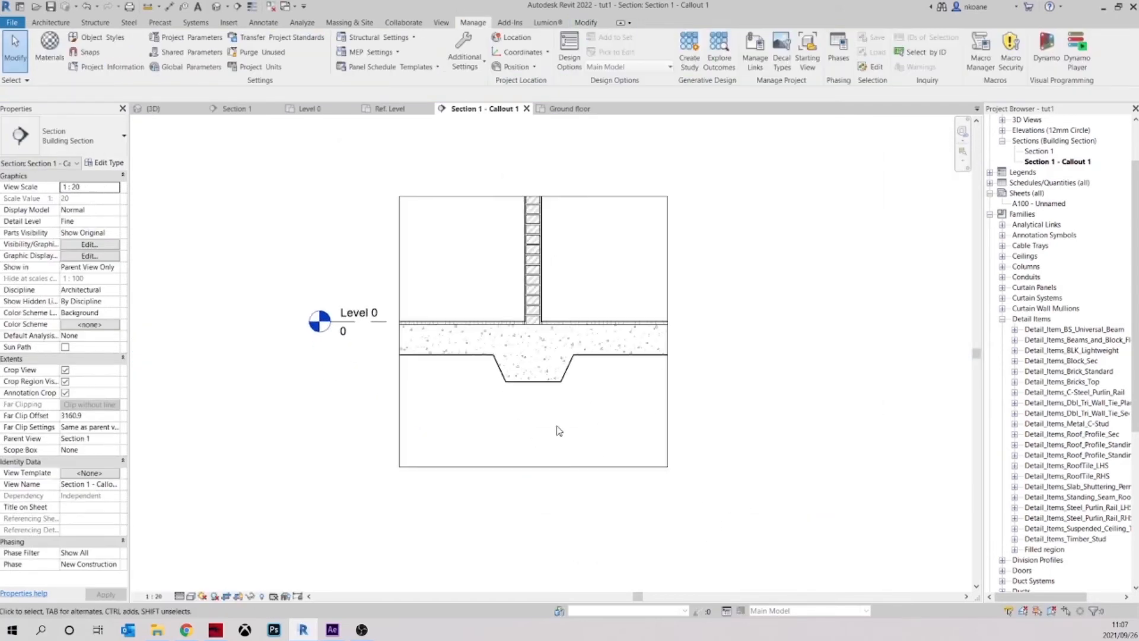
{"action": "scroll", "coordinate": [607, 427], "scroll_direction": "up", "scroll_amount": 1}
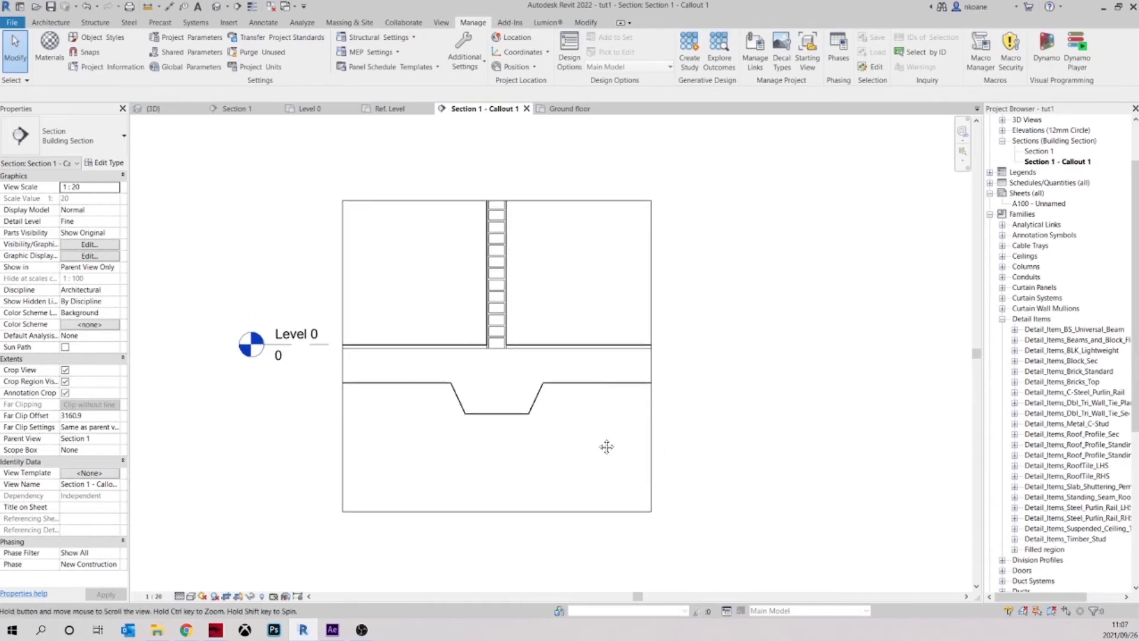
{"action": "scroll", "coordinate": [500, 394], "scroll_direction": "up", "scroll_amount": 2}
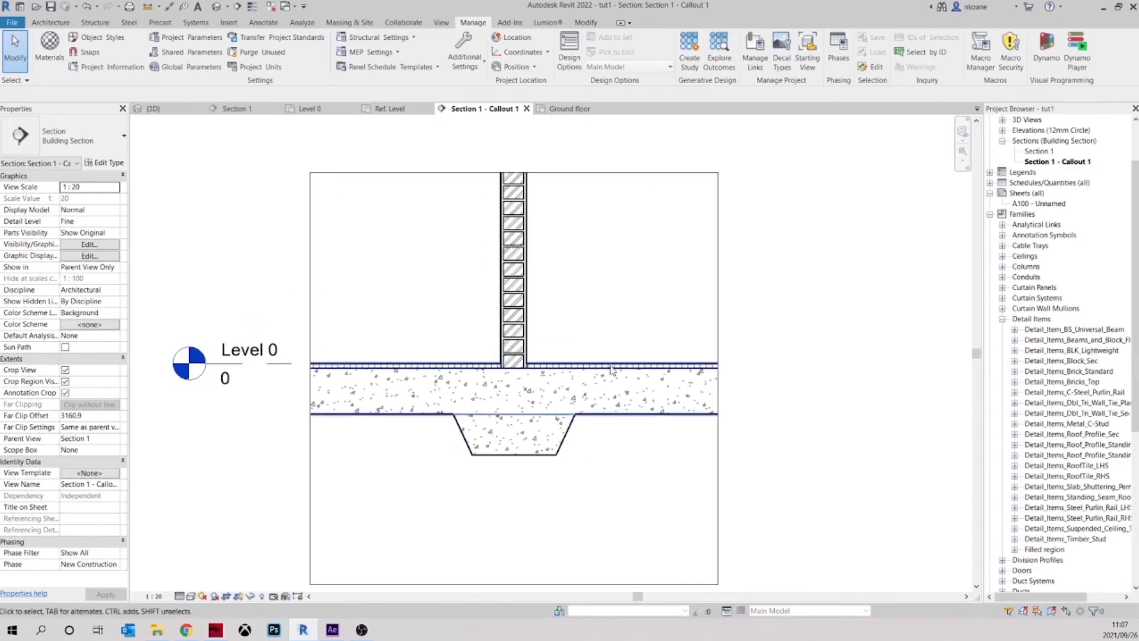
{"action": "middle_click_drag", "start_coordinate": [638, 231], "coordinate": [628, 281]}
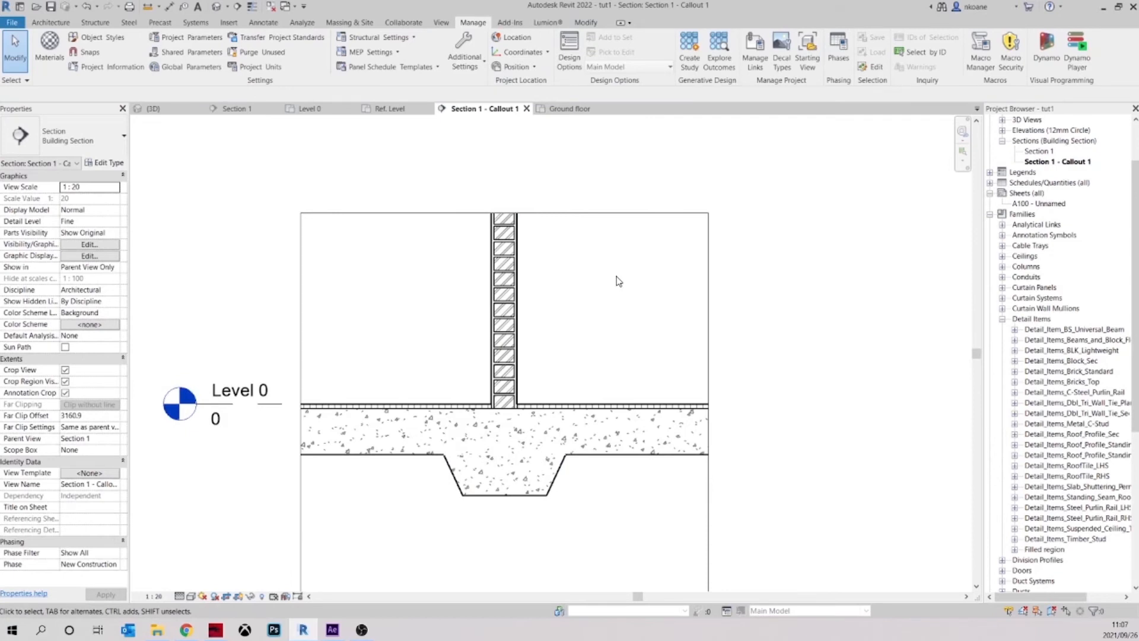
{"action": "scroll", "coordinate": [546, 279], "scroll_direction": "up", "scroll_amount": 3}
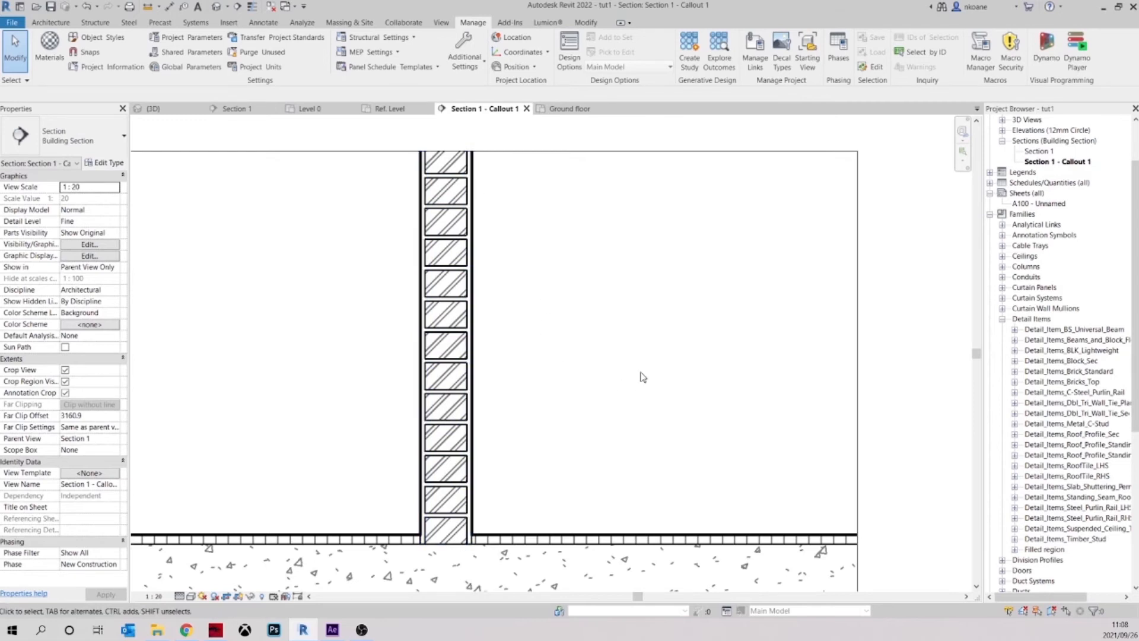
{"action": "scroll", "coordinate": [642, 376], "scroll_direction": "down", "scroll_amount": 3}
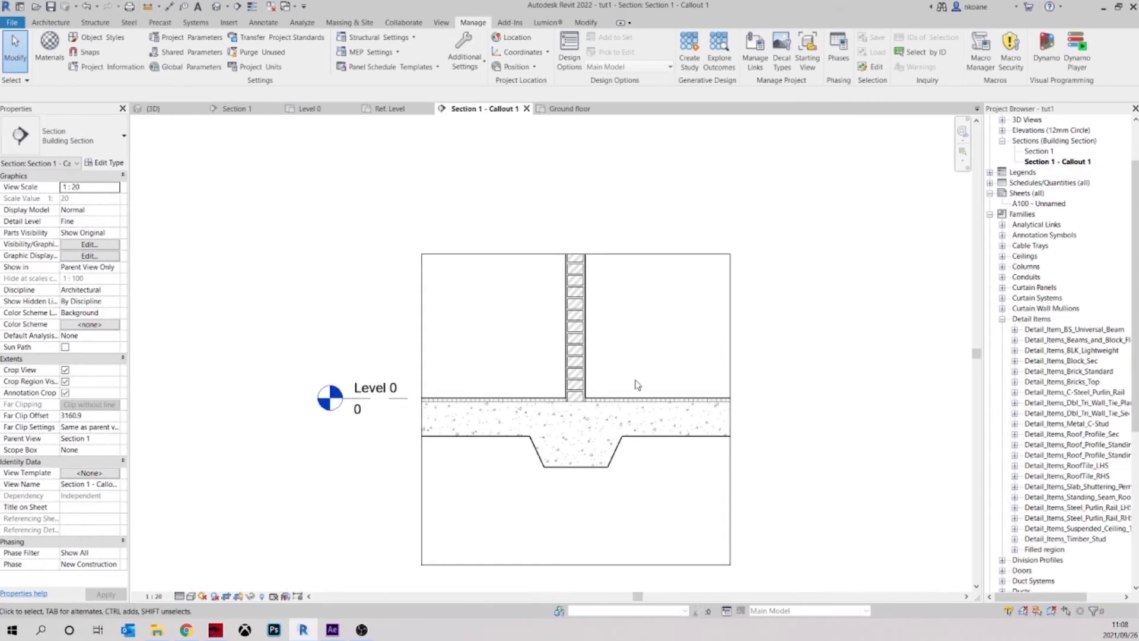
{"action": "scroll", "coordinate": [670, 468], "scroll_direction": "up", "scroll_amount": 2}
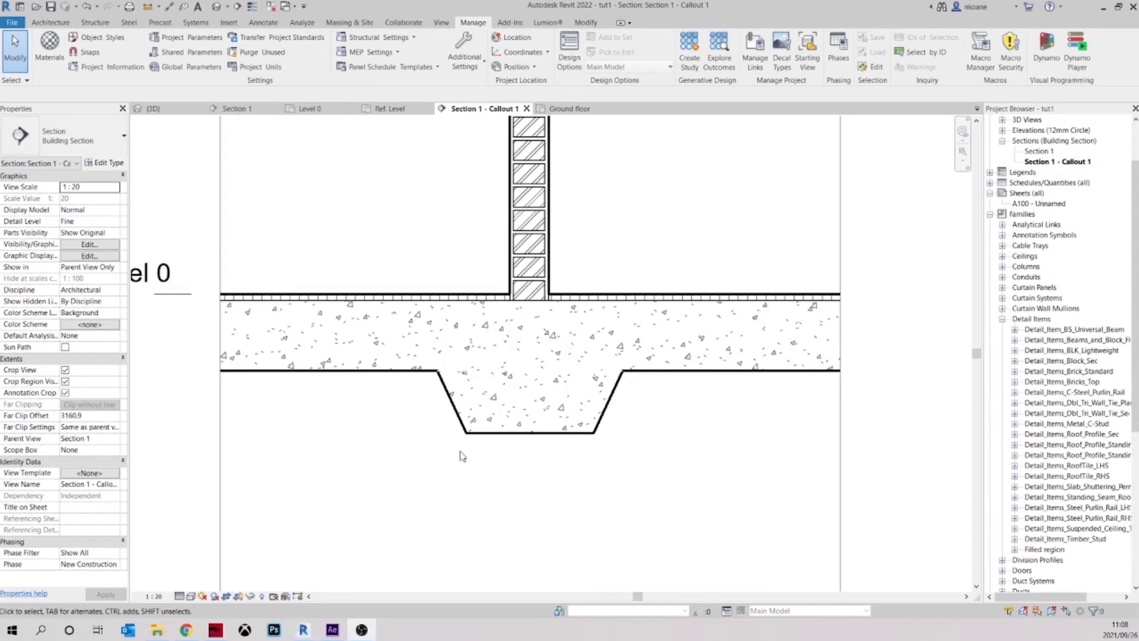
{"action": "scroll", "coordinate": [257, 388], "scroll_direction": "down", "scroll_amount": 4}
{"action": "left_click", "coordinate": [273, 389]}
{"action": "middle_click_drag", "start_coordinate": [263, 402], "coordinate": [312, 402]}
{"action": "scroll", "coordinate": [385, 427], "scroll_direction": "up", "scroll_amount": 2}
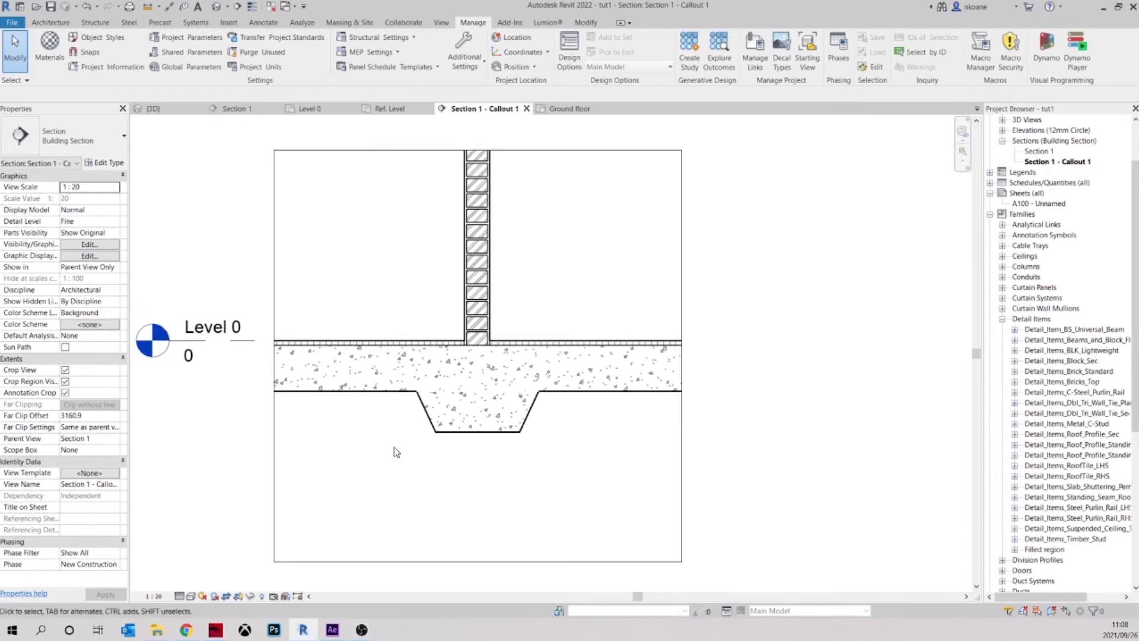
Start a Diagonal_cross-hatch filled region, picking the slab's underside and the footing's bottom and sloped sides as boundary lines
{"action": "left_click", "coordinate": [261, 24]}
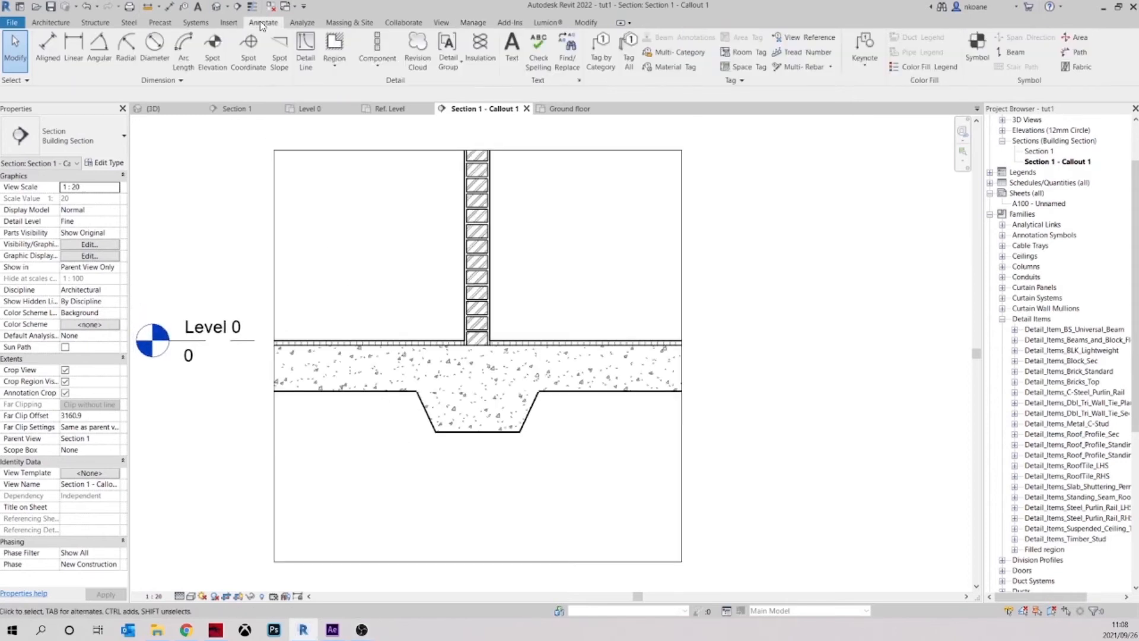
{"action": "left_click", "coordinate": [334, 58]}
{"action": "left_click", "coordinate": [351, 87]}
{"action": "left_click", "coordinate": [529, 66]}
{"action": "scroll", "coordinate": [407, 394], "scroll_direction": "up", "scroll_amount": 2}
{"action": "left_click", "coordinate": [419, 413]}
{"action": "left_click", "coordinate": [483, 457]}
{"action": "left_click", "coordinate": [568, 422]}
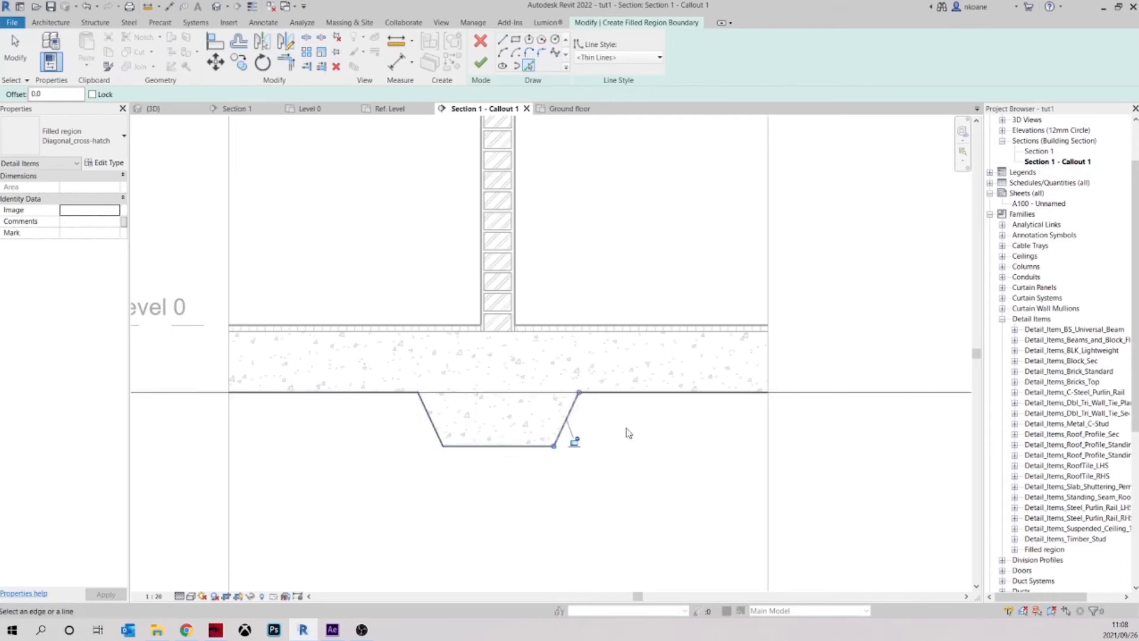
{"action": "scroll", "coordinate": [630, 428], "scroll_direction": "down", "scroll_amount": 1}
{"action": "key", "text": "Escape"}
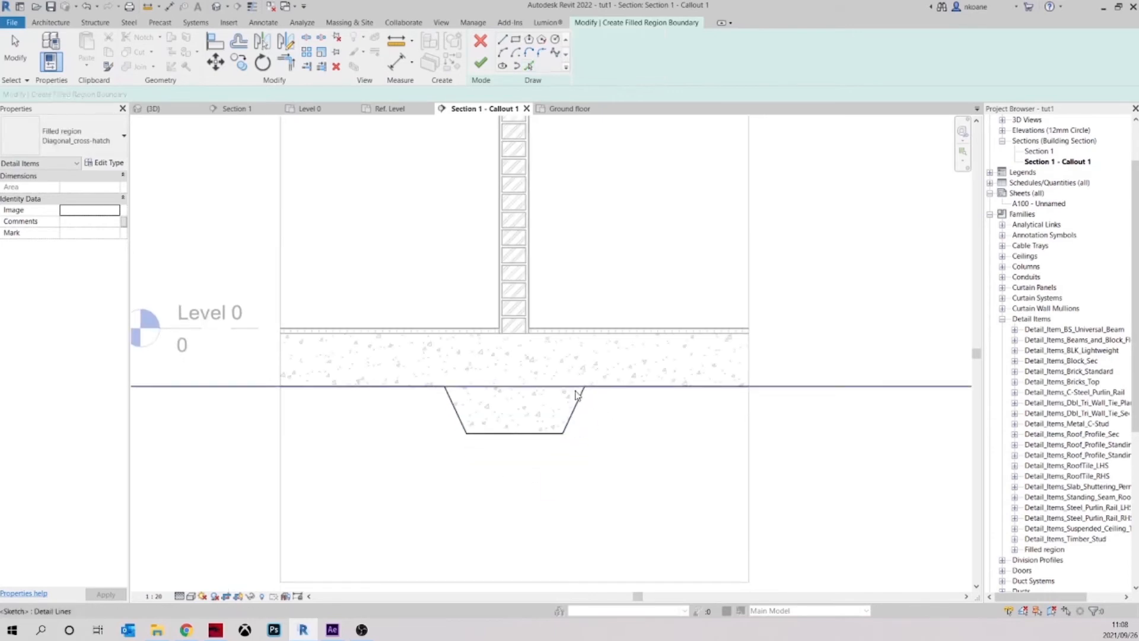
Trim the slab underside boundary line to both sloped footing sides, removing the segment across the top of the footing
{"action": "left_click", "coordinate": [306, 40]}
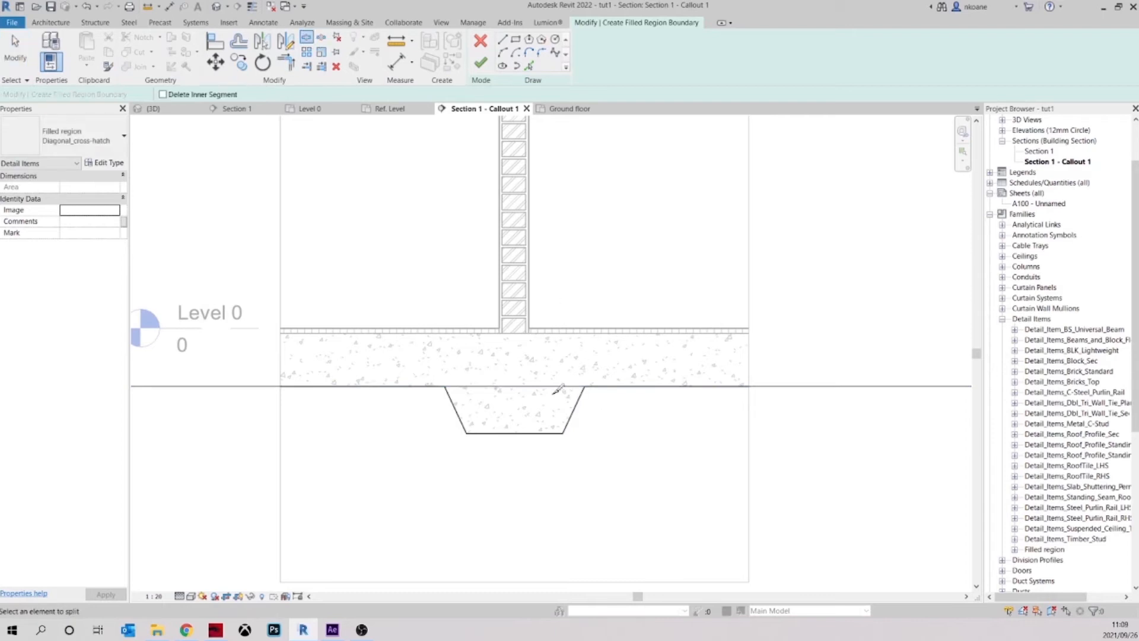
{"action": "left_click", "coordinate": [285, 62]}
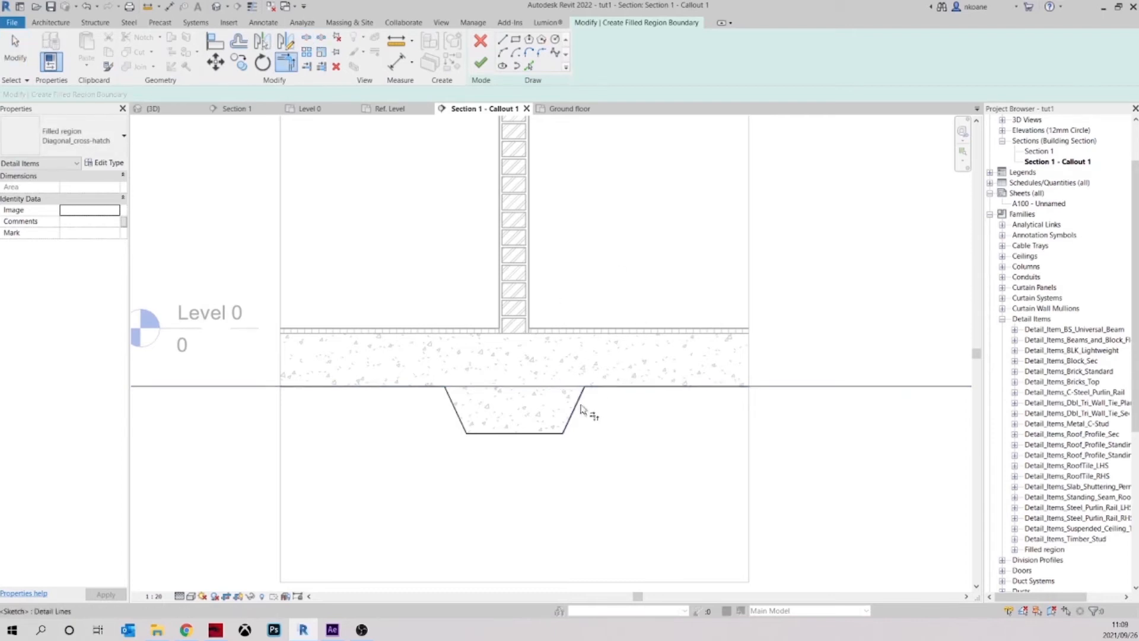
{"action": "left_click", "coordinate": [600, 394]}
{"action": "left_click", "coordinate": [597, 388]}
{"action": "left_click", "coordinate": [450, 399]}
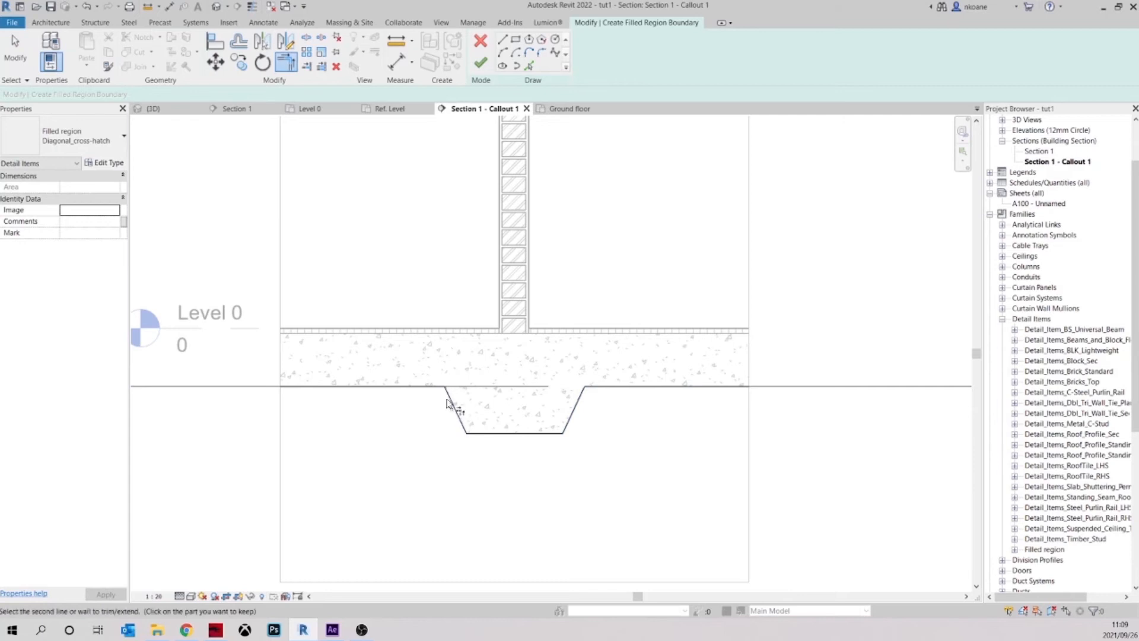
{"action": "left_click", "coordinate": [416, 386]}
{"action": "middle_click_drag", "start_coordinate": [443, 420], "coordinate": [446, 411]}
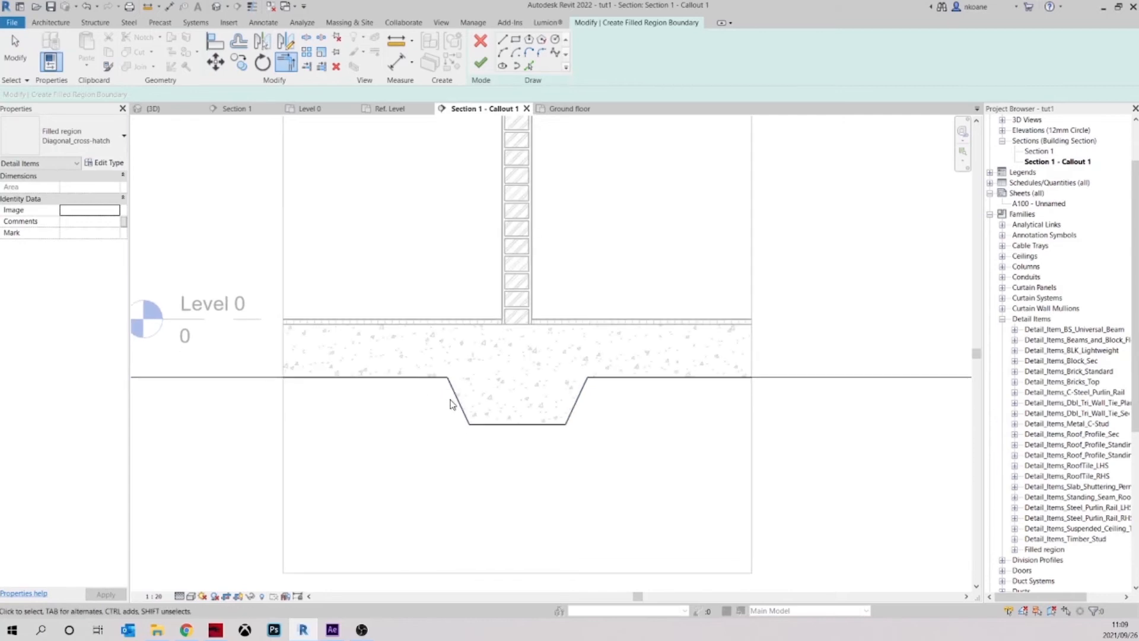
{"action": "key", "text": "Escape"}
{"action": "left_click", "coordinate": [454, 396]}
{"action": "key", "text": "Escape"}
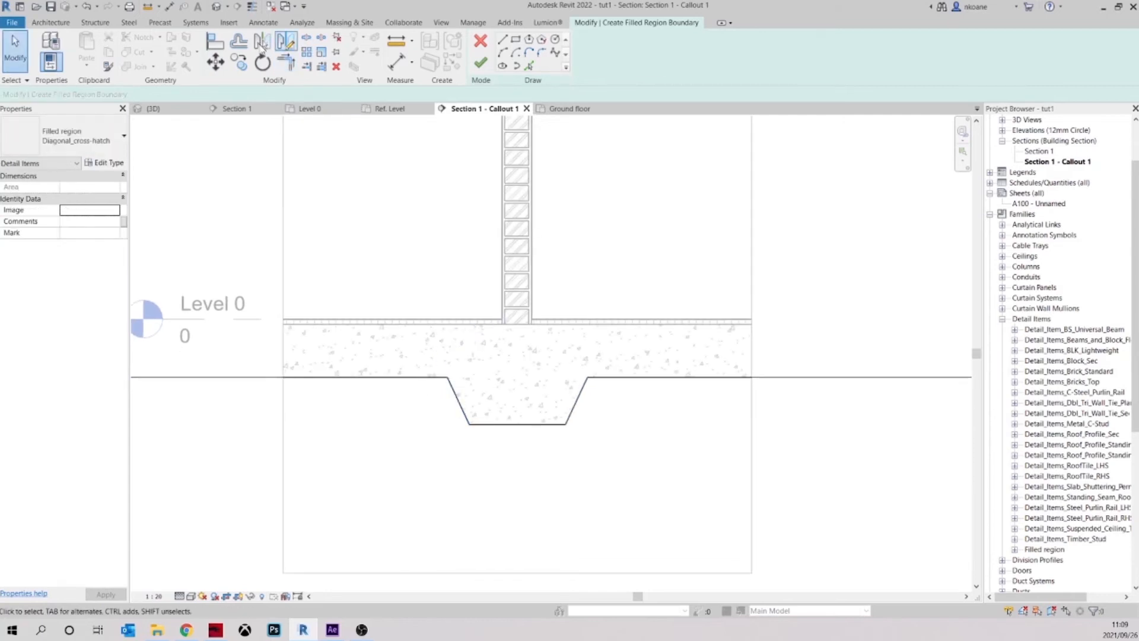
Offset copies of all five slab and footing boundary lines 100 mm outward below the originals
{"action": "left_click", "coordinate": [239, 41]}
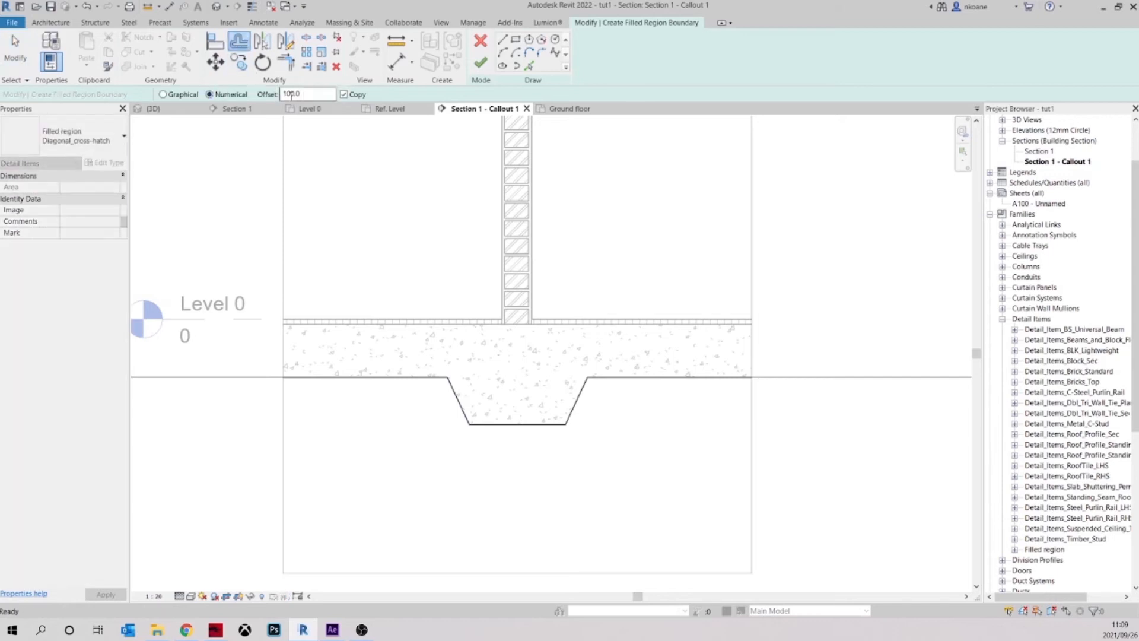
{"action": "type", "text": "5"}
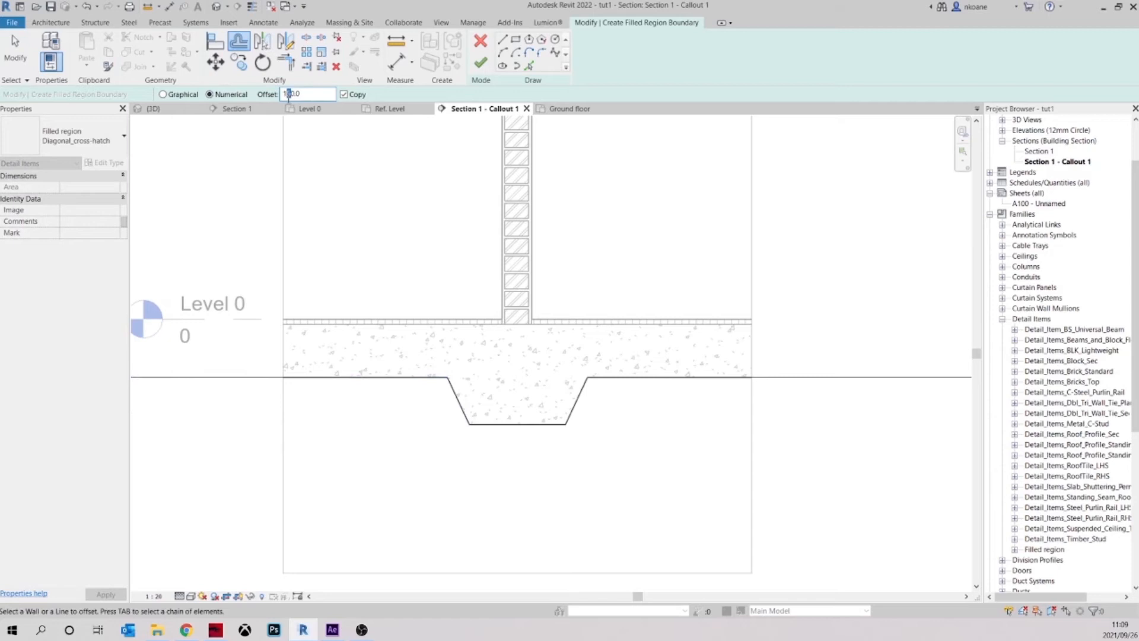
{"action": "left_click", "coordinate": [415, 386]}
{"action": "left_click", "coordinate": [465, 410]}
{"action": "left_click", "coordinate": [519, 433]}
{"action": "left_click", "coordinate": [582, 403]}
{"action": "left_click", "coordinate": [629, 383]}
{"action": "scroll", "coordinate": [596, 390], "scroll_direction": "down", "scroll_amount": 1}
{"action": "key", "text": "Escape"}
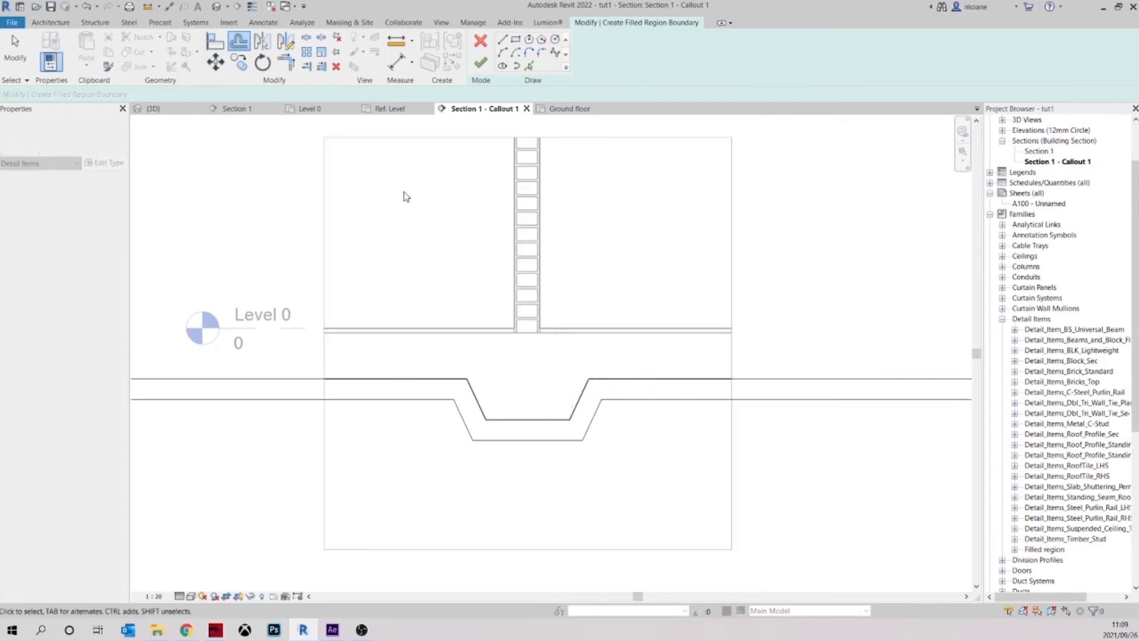
Draw a vertical boundary line between the original and offset lines just outside each side of the crop region
{"action": "left_click", "coordinate": [503, 40]}
{"action": "left_click", "coordinate": [741, 379]}
{"action": "left_click", "coordinate": [741, 400]}
{"action": "key", "text": "Escape"}
{"action": "left_click", "coordinate": [307, 378]}
{"action": "left_click", "coordinate": [307, 399]}
{"action": "key", "text": "Escape"}
{"action": "key", "text": "Escape"}
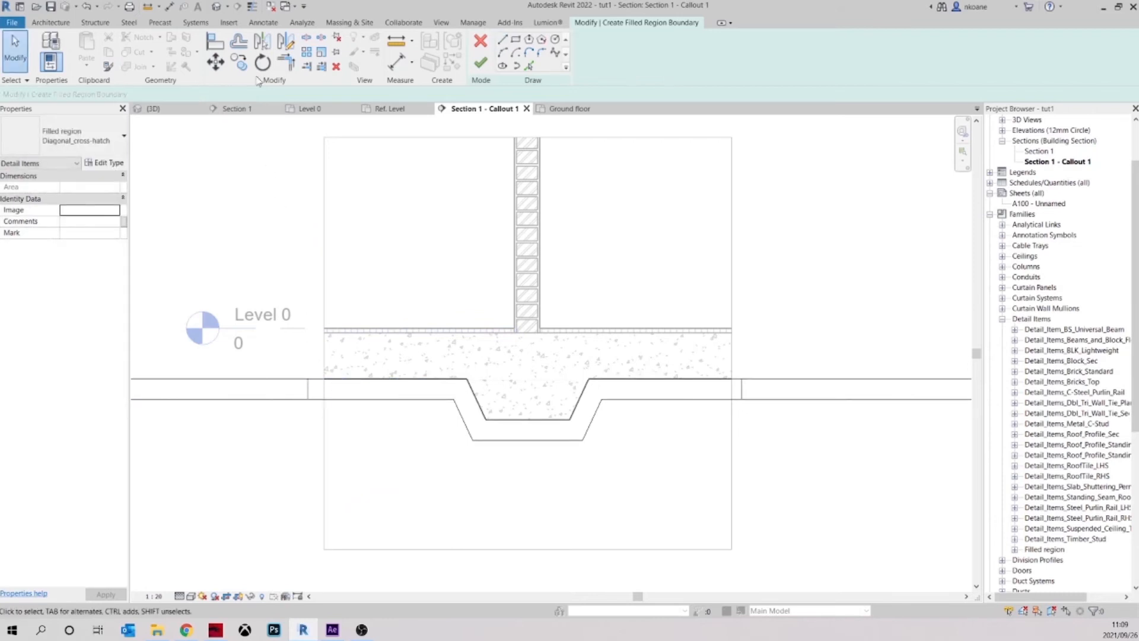
Trim the long boundary lines to the vertical end lines to close the outline, and finish the filled region
{"action": "left_click", "coordinate": [286, 61]}
{"action": "left_click", "coordinate": [307, 388]}
{"action": "left_click", "coordinate": [320, 381]}
{"action": "left_click", "coordinate": [711, 380]}
{"action": "left_click", "coordinate": [745, 393]}
{"action": "left_click", "coordinate": [744, 390]}
{"action": "left_click", "coordinate": [736, 399]}
{"action": "scroll", "coordinate": [725, 404], "scroll_direction": "down", "scroll_amount": 1}
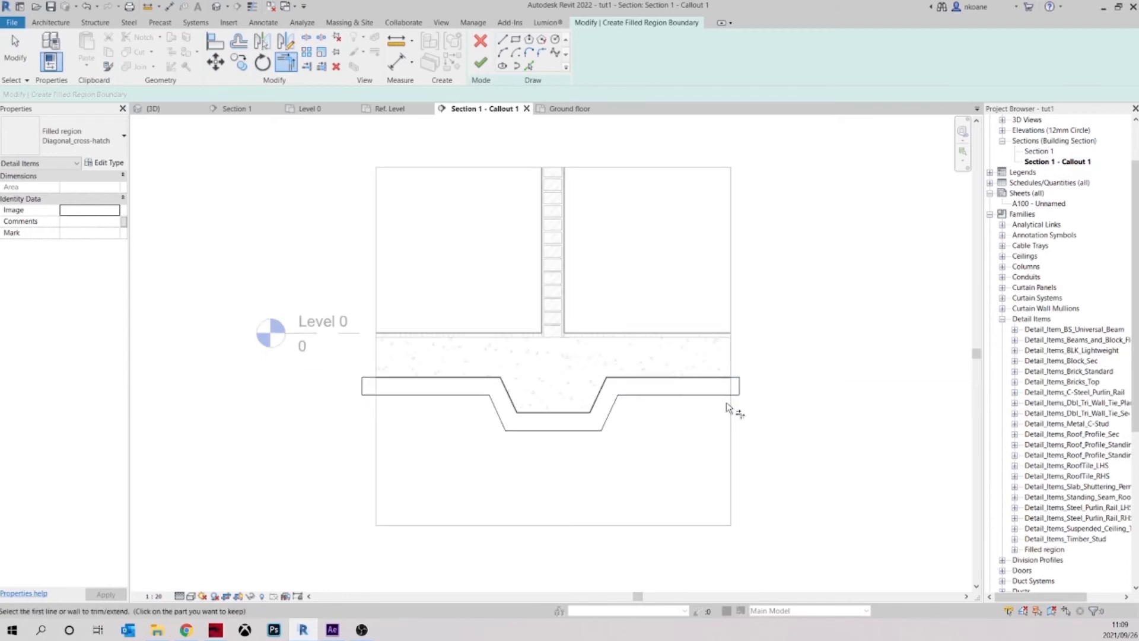
{"action": "left_click", "coordinate": [481, 62]}
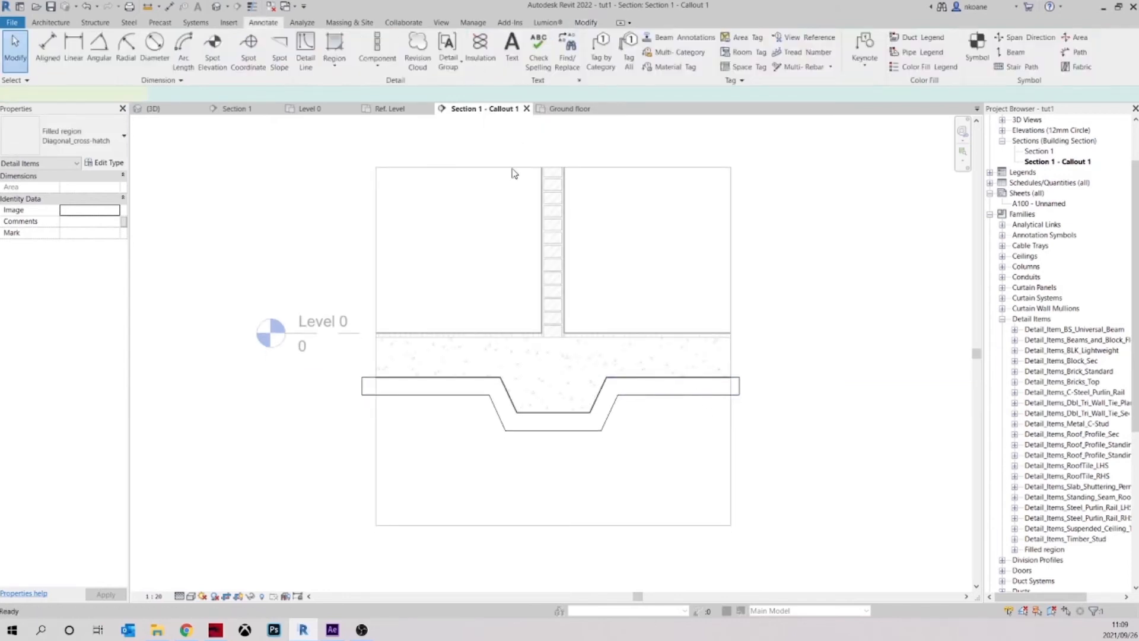
Duplicate the type of the filled region below the slab as SAND BLINDING 100mm
{"action": "left_click", "coordinate": [682, 445]}
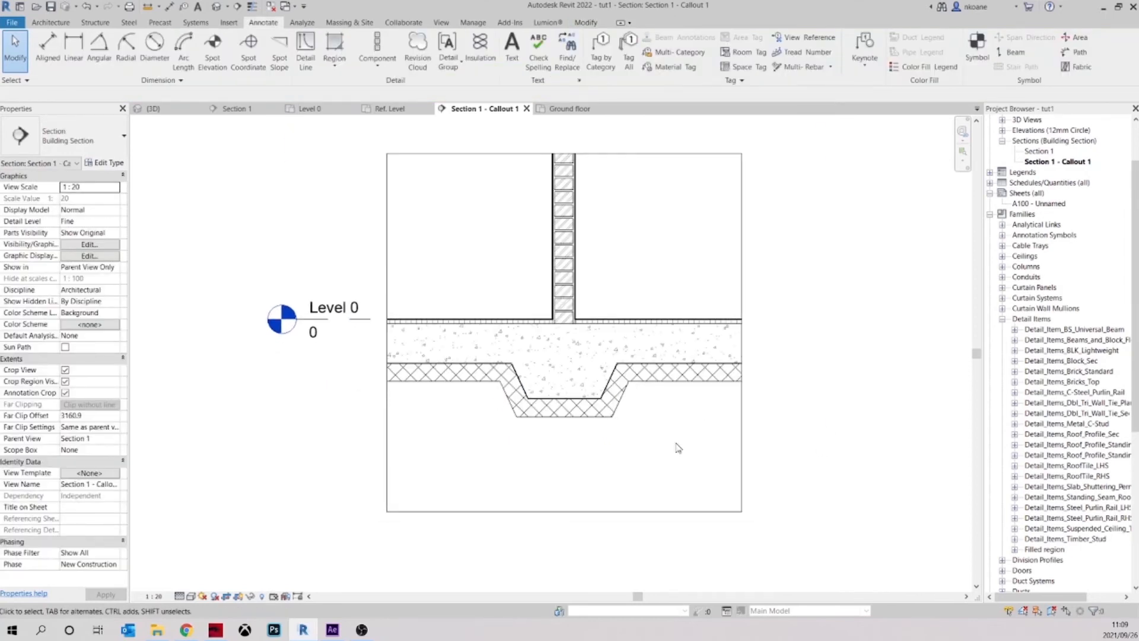
{"action": "middle_click_drag", "start_coordinate": [672, 451], "coordinate": [710, 421]}
{"action": "scroll", "coordinate": [673, 390], "scroll_direction": "up", "scroll_amount": 2}
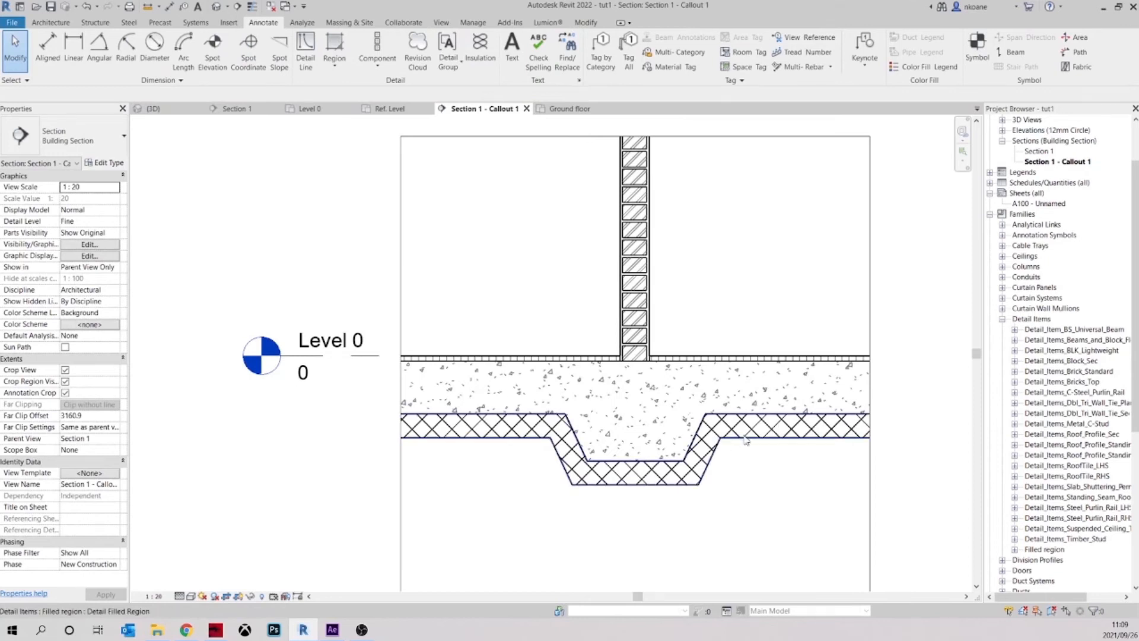
{"action": "left_click", "coordinate": [522, 434]}
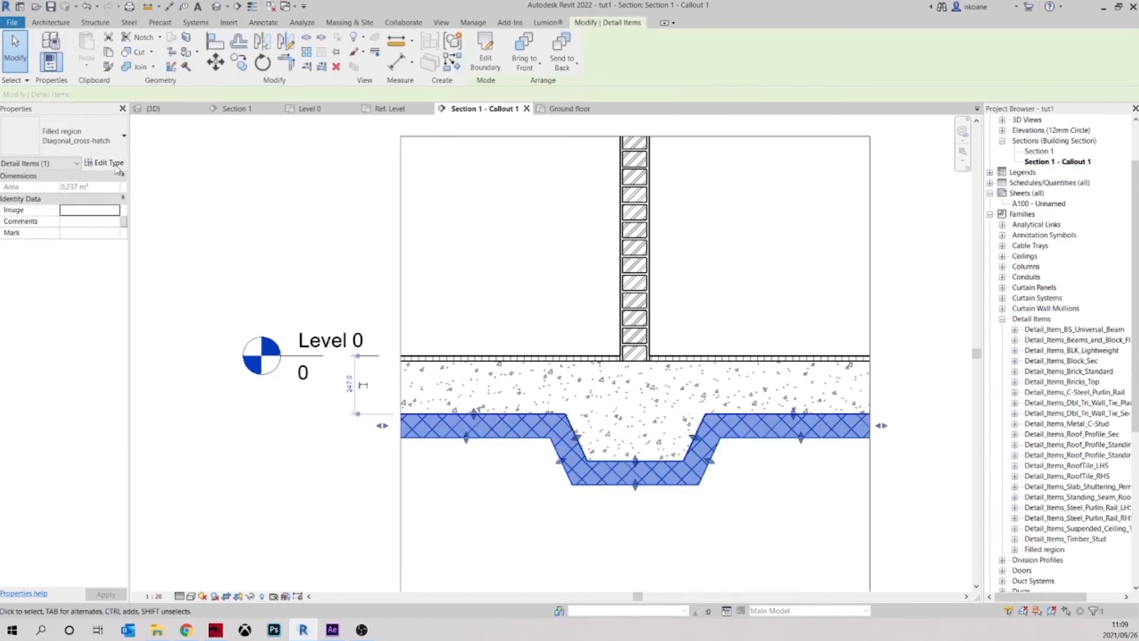
{"action": "left_click", "coordinate": [112, 164]}
{"action": "left_click", "coordinate": [822, 202]}
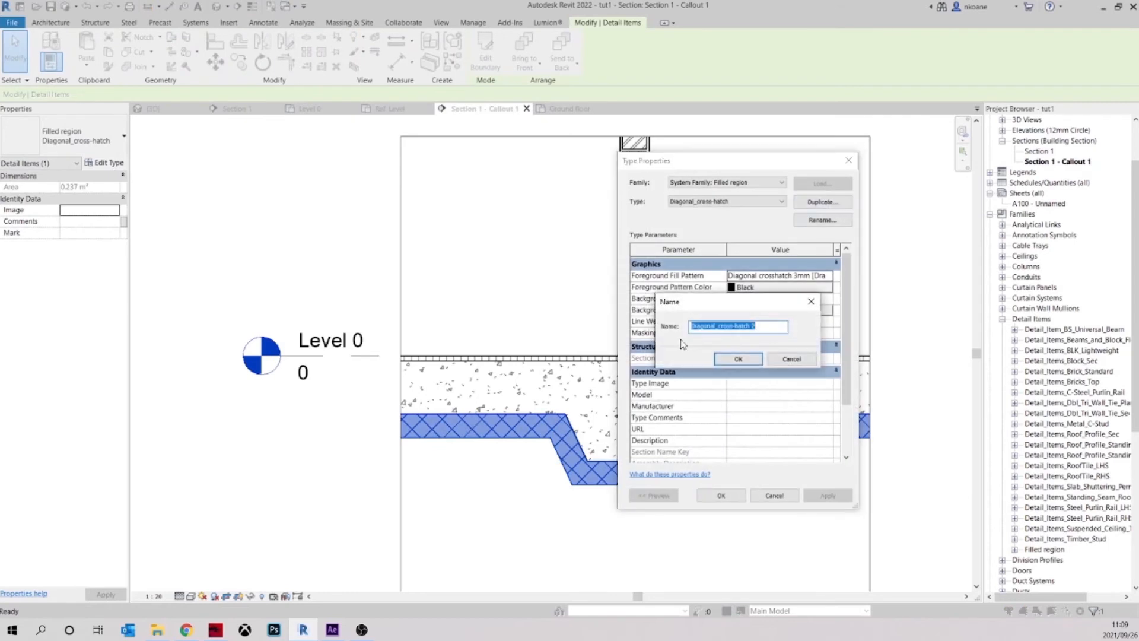
{"action": "type", "text": "SAND BLINDING 100mm"}
{"action": "key", "text": "Return"}
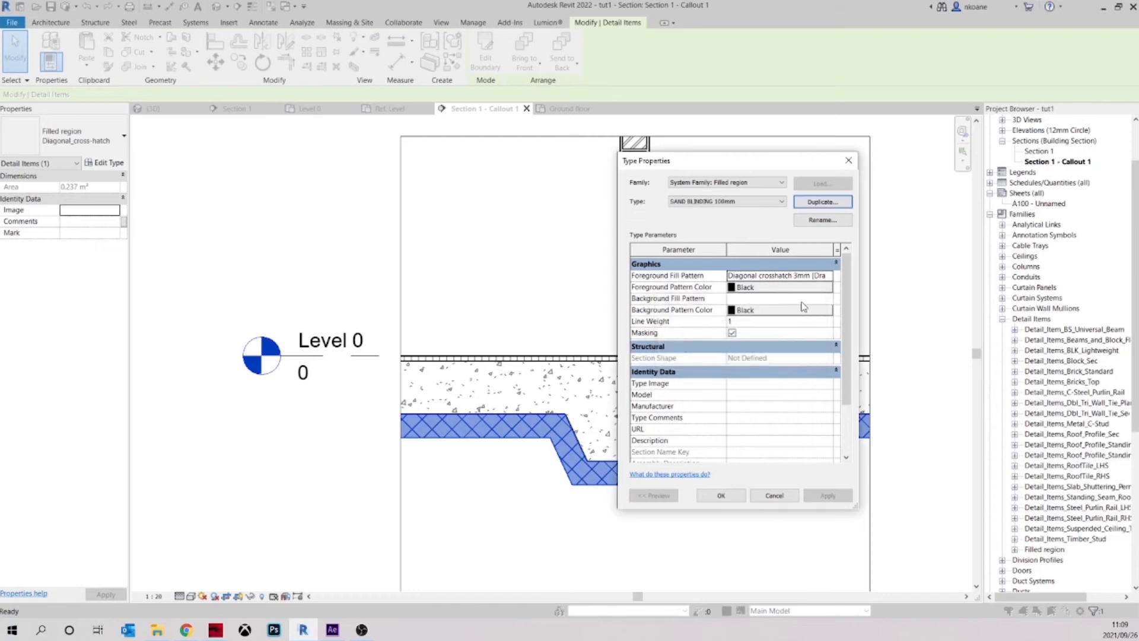
Set the foreground pattern colour of the SAND BLINDING 100mm type to grey, RGB 128-128-128
{"action": "left_click", "coordinate": [749, 287]}
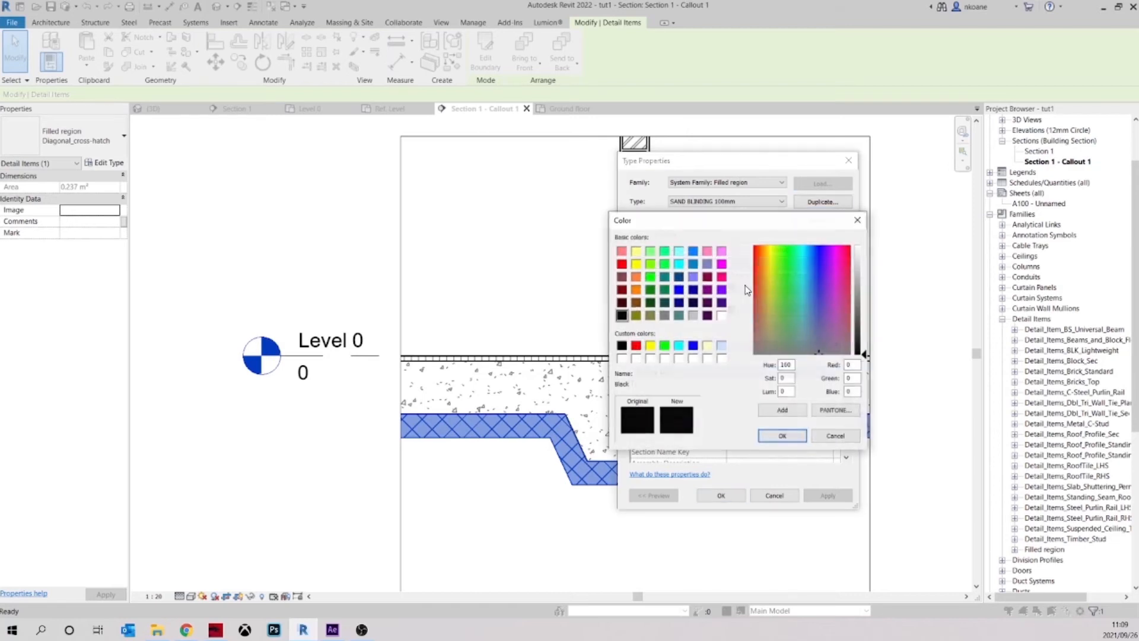
{"action": "left_click", "coordinate": [664, 315]}
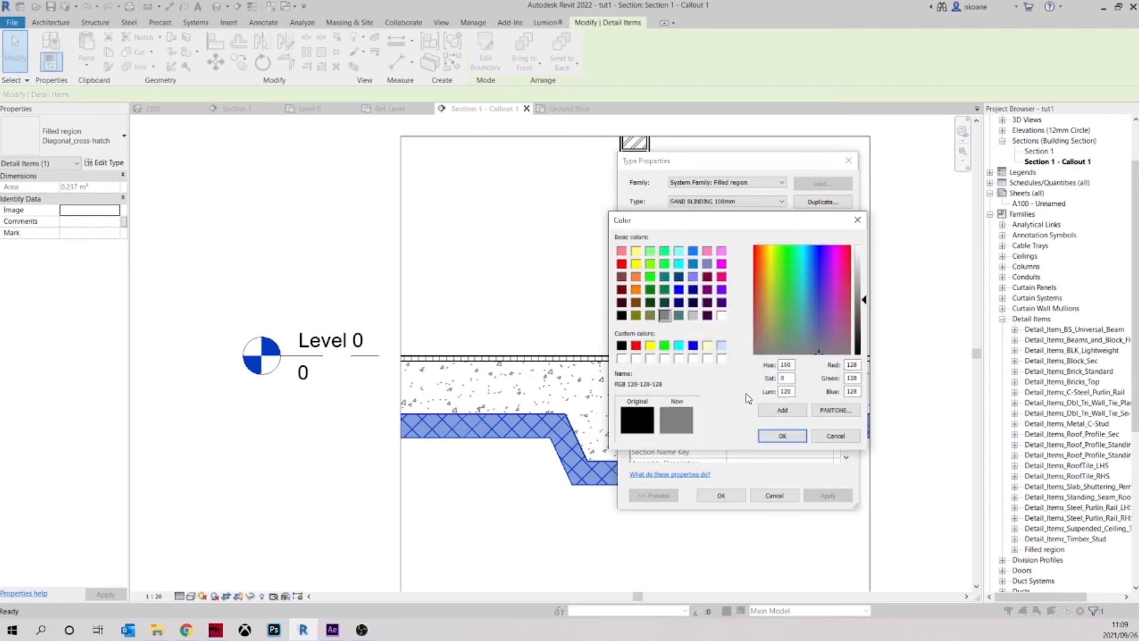
{"action": "left_click", "coordinate": [777, 436]}
Assign the Sand - Dense drafting pattern as the foreground fill of SAND BLINDING 100mm and apply the type changes
{"action": "left_click", "coordinate": [829, 275]}
{"action": "left_click", "coordinate": [829, 276]}
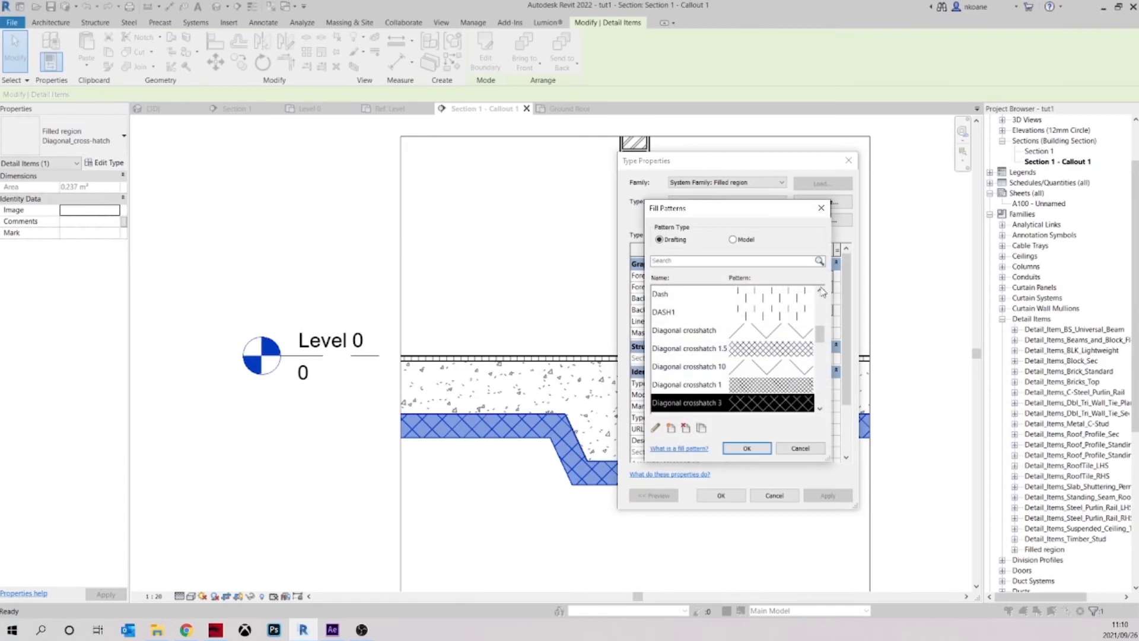
{"action": "scroll", "coordinate": [759, 356], "scroll_direction": "down", "scroll_amount": 4}
{"action": "scroll", "coordinate": [779, 354], "scroll_direction": "up", "scroll_amount": 5}
{"action": "scroll", "coordinate": [780, 354], "scroll_direction": "down", "scroll_amount": 3}
{"action": "scroll", "coordinate": [780, 354], "scroll_direction": "down", "scroll_amount": 5}
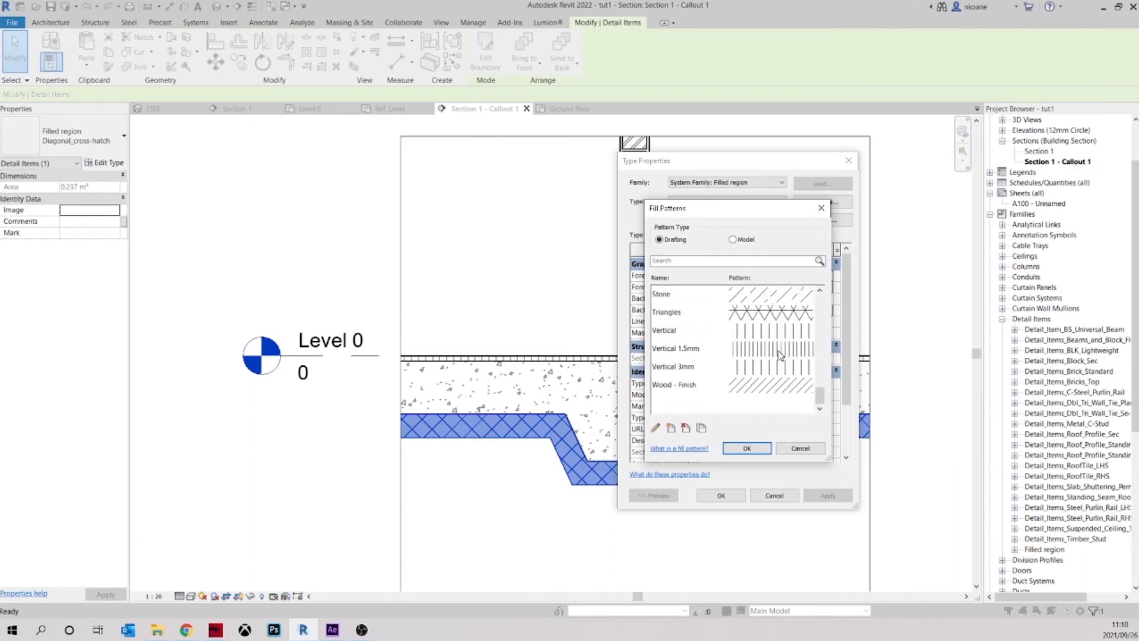
{"action": "left_click", "coordinate": [770, 318]}
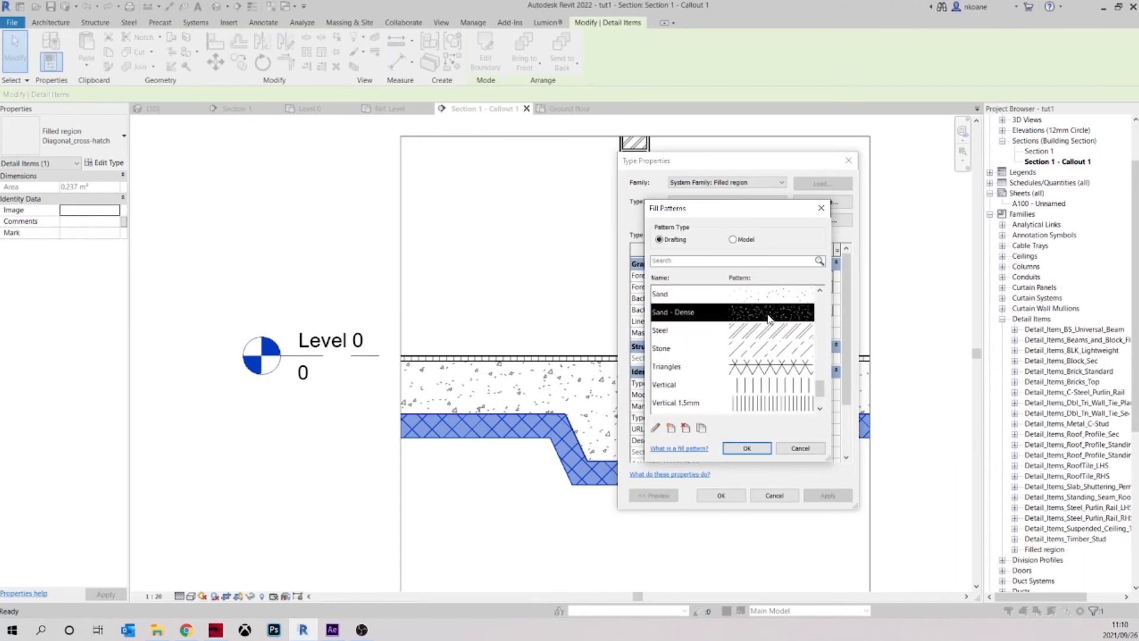
{"action": "left_click", "coordinate": [746, 448]}
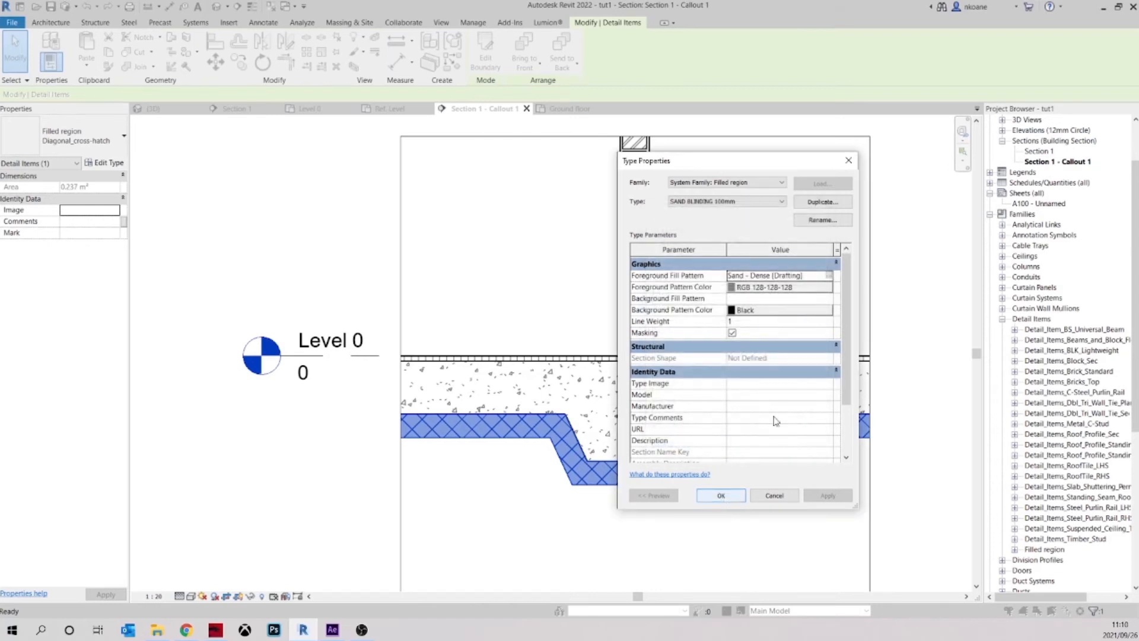
{"action": "left_click", "coordinate": [719, 496]}
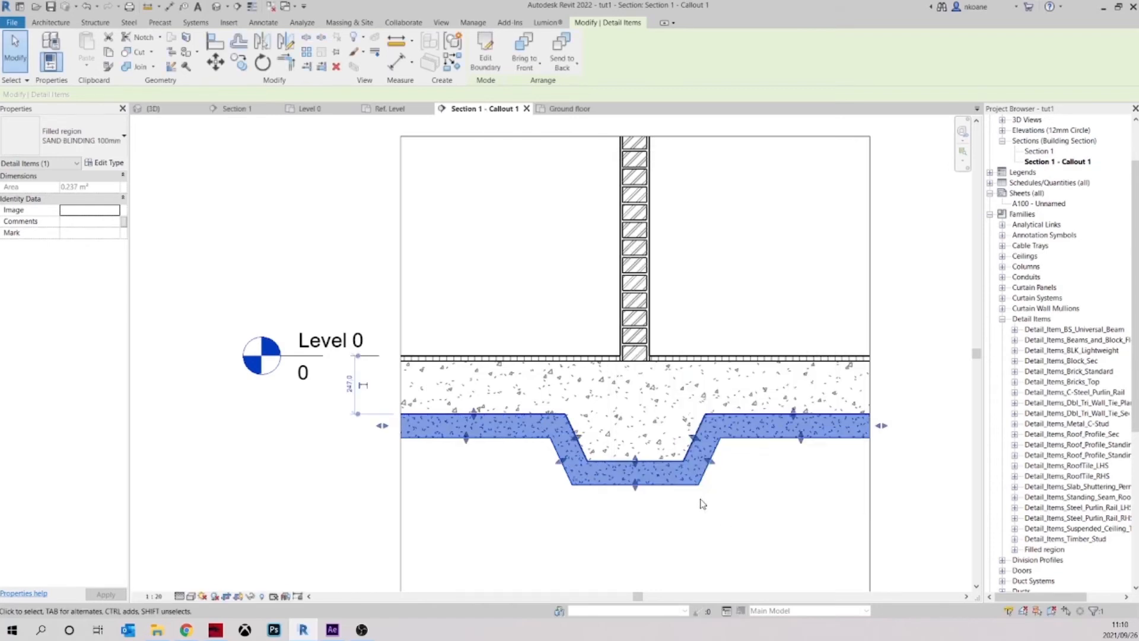
{"action": "left_click", "coordinate": [774, 501]}
{"action": "middle_click_drag", "start_coordinate": [771, 484], "coordinate": [775, 463]}
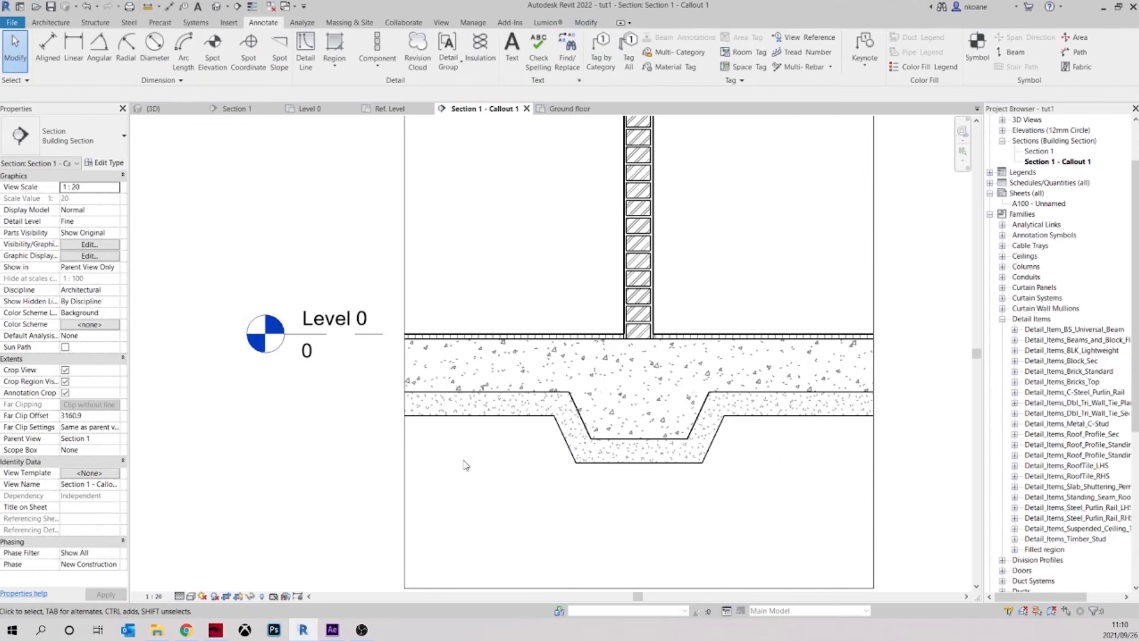
Set the import scale of the Sand - Dense fill pattern to 0.7 and apply it to the sand blinding region
{"action": "scroll", "coordinate": [474, 466], "scroll_direction": "up", "scroll_amount": 3}
{"action": "middle_click_drag", "start_coordinate": [519, 464], "coordinate": [523, 485]}
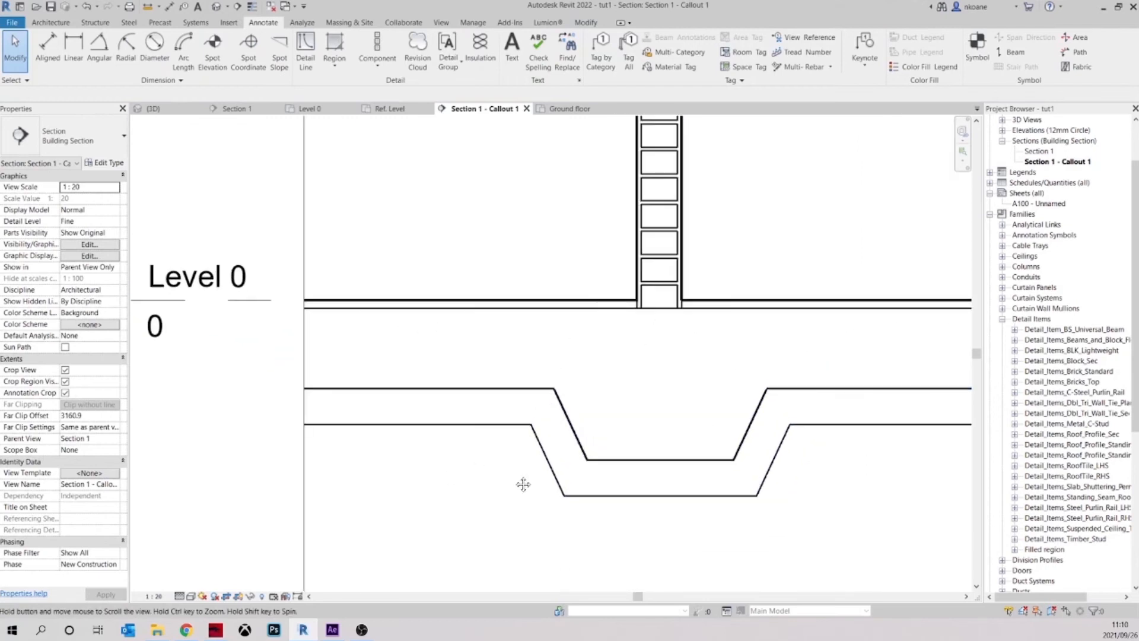
{"action": "left_click", "coordinate": [536, 437]}
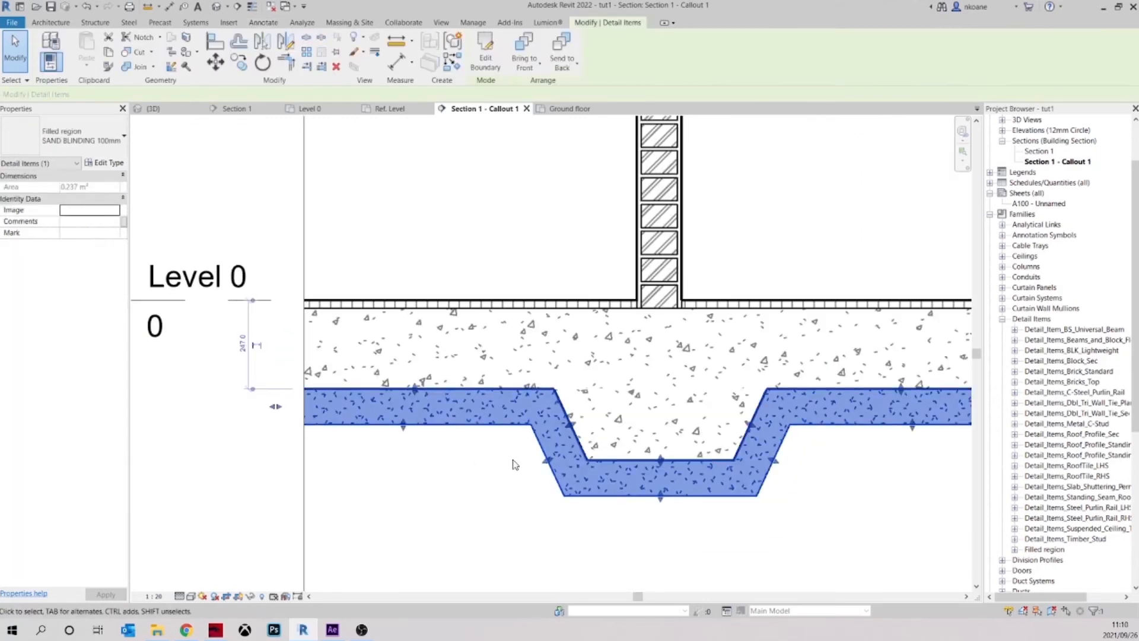
{"action": "left_click", "coordinate": [107, 163]}
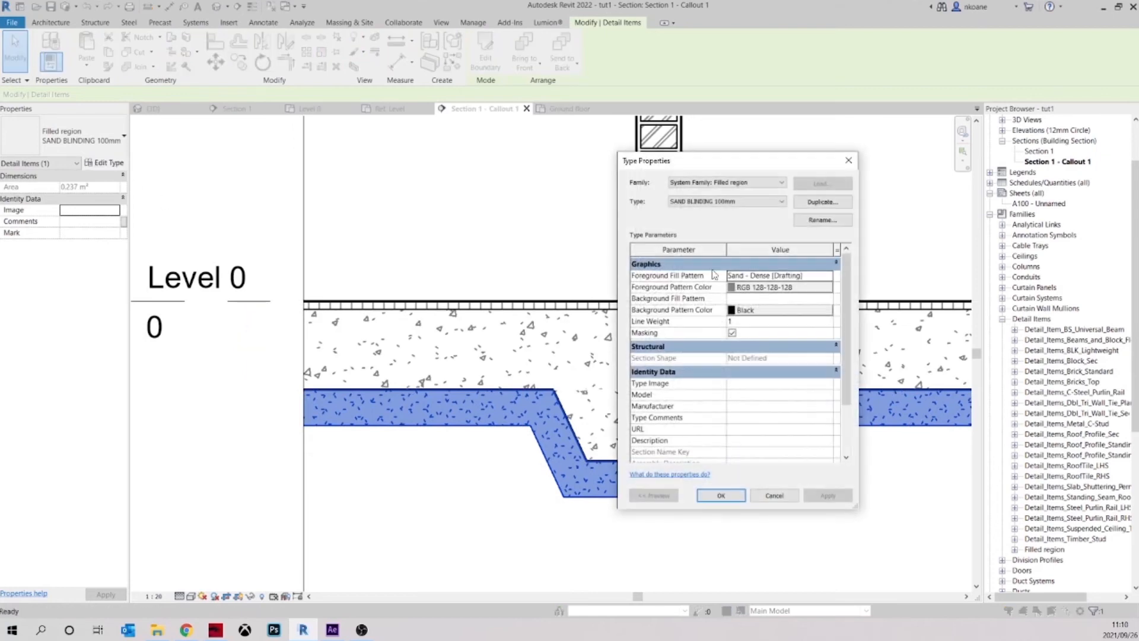
{"action": "left_click", "coordinate": [829, 276]}
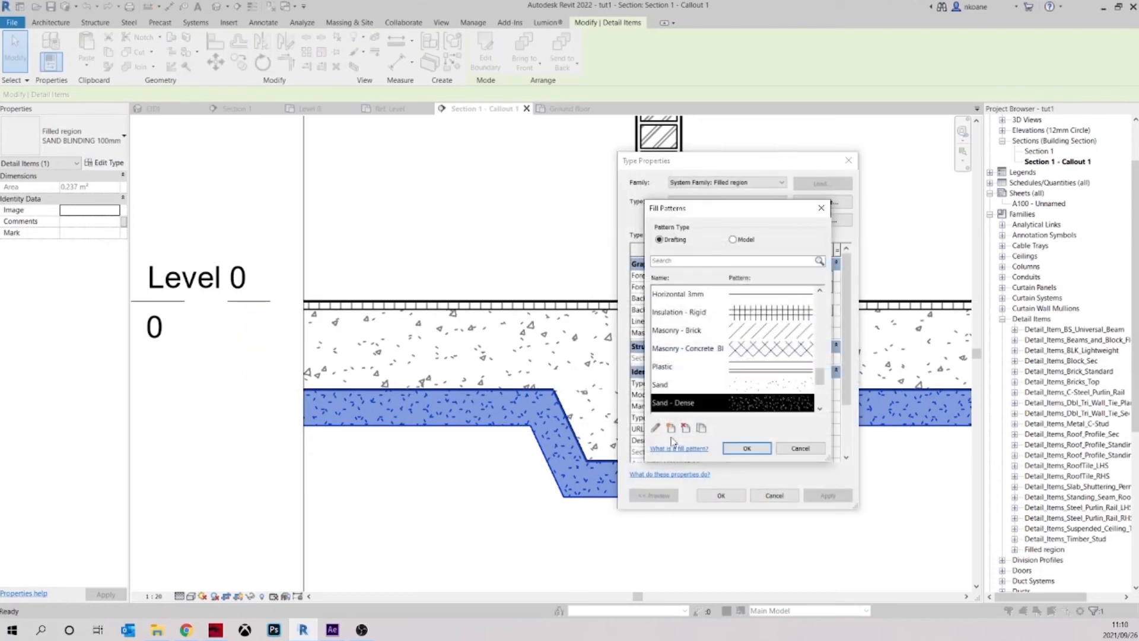
{"action": "left_click", "coordinate": [655, 428]}
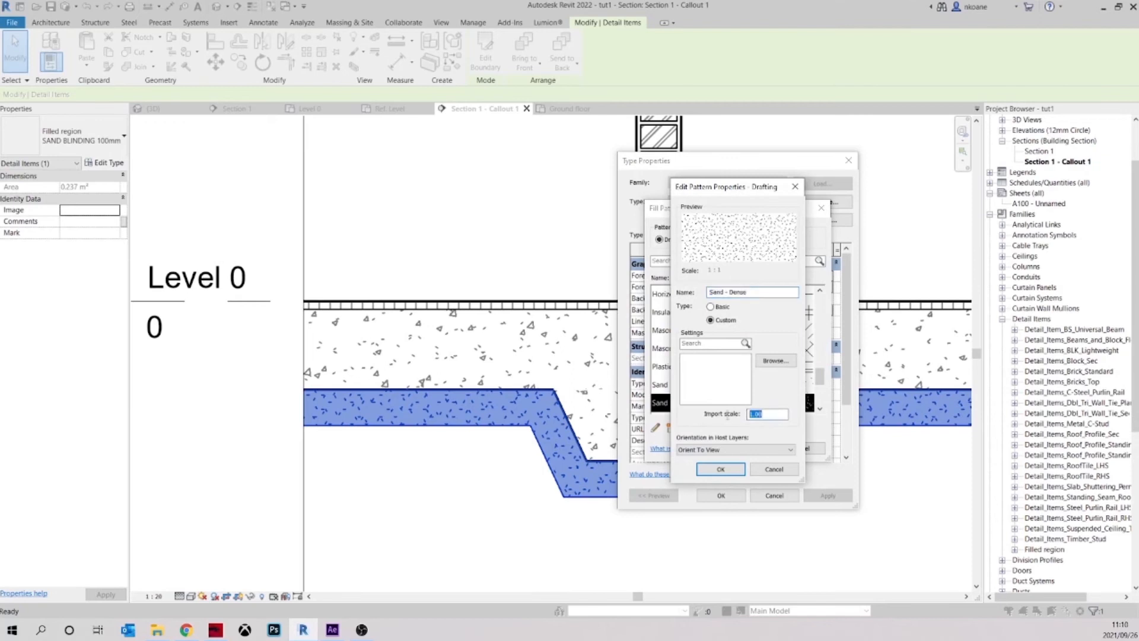
{"action": "type", "text": "0."}
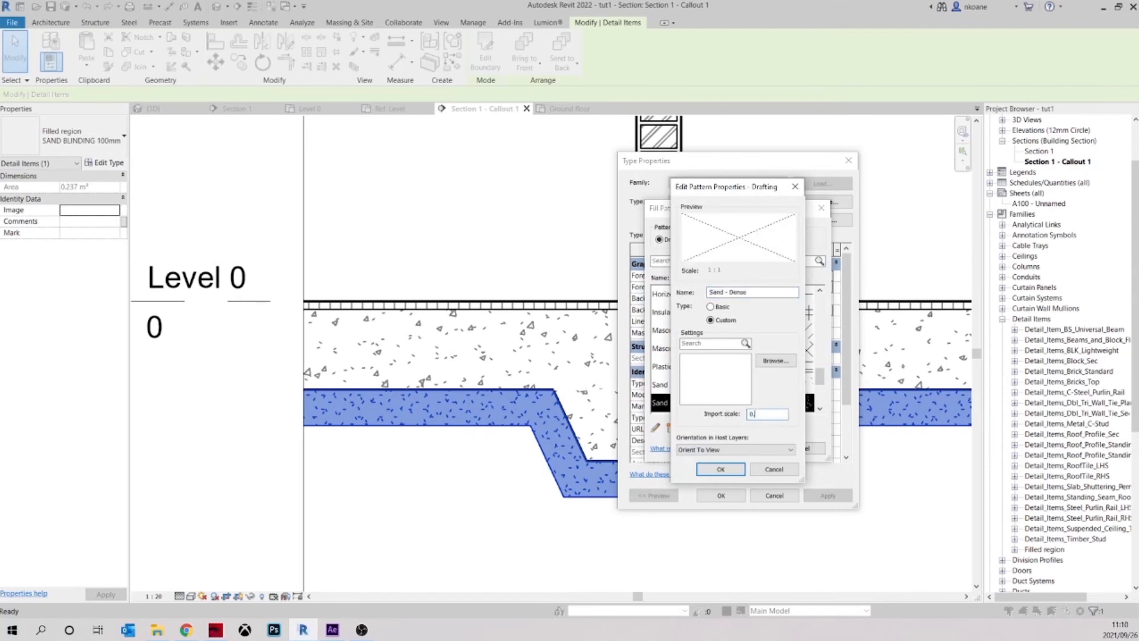
{"action": "type", "text": "7"}
{"action": "left_click", "coordinate": [738, 473]}
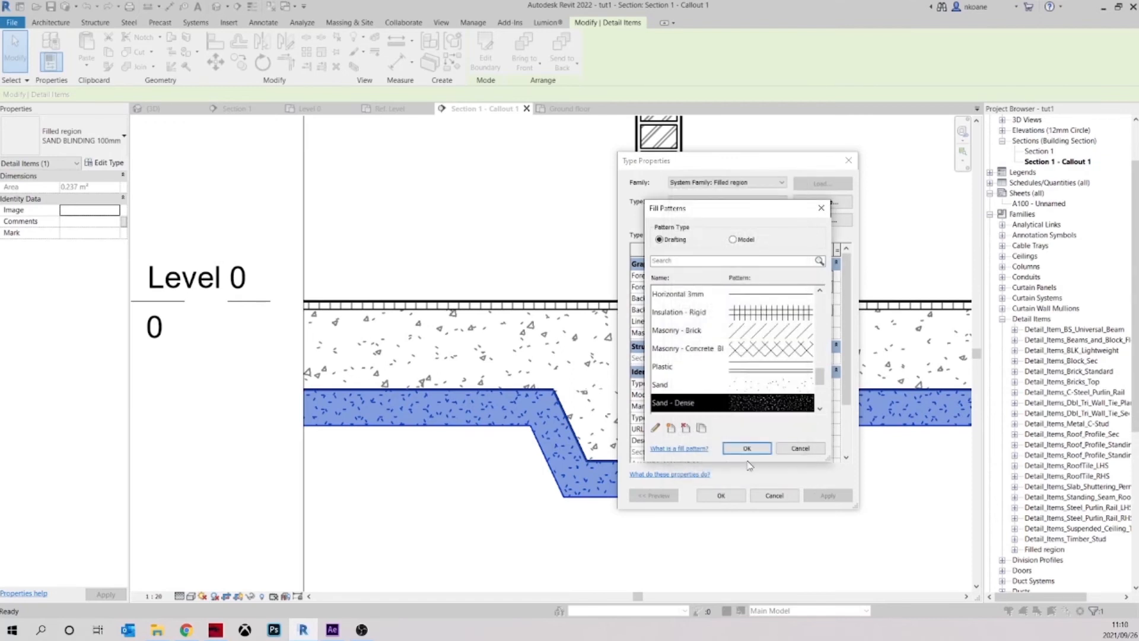
{"action": "left_click", "coordinate": [731, 449]}
{"action": "left_click", "coordinate": [827, 496]}
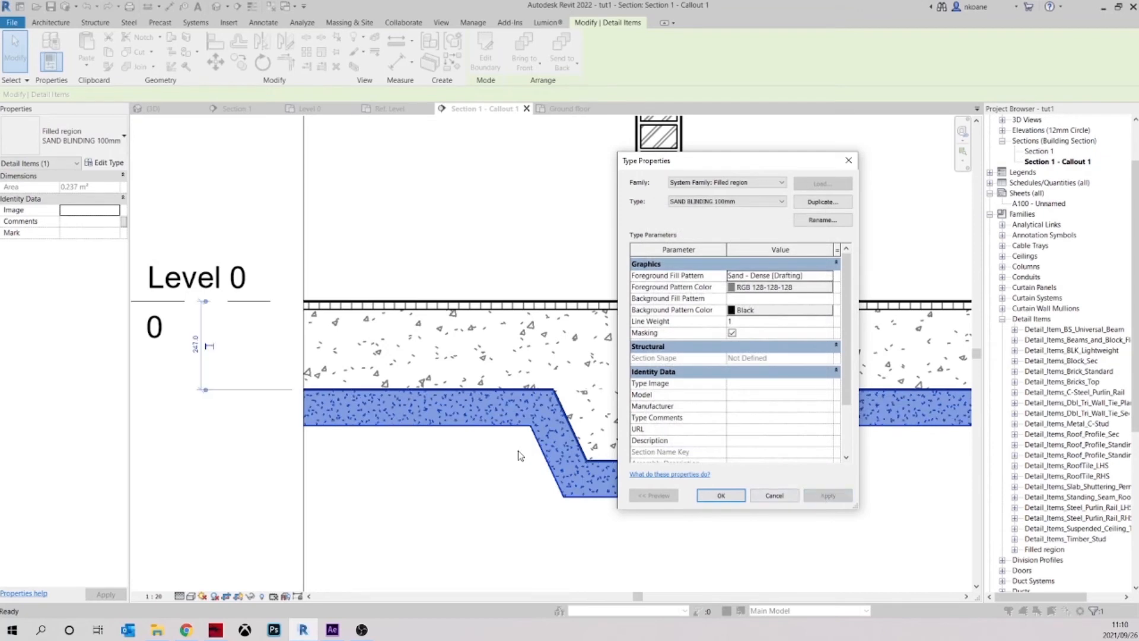
{"action": "left_click", "coordinate": [721, 496]}
{"action": "key", "text": "Escape"}
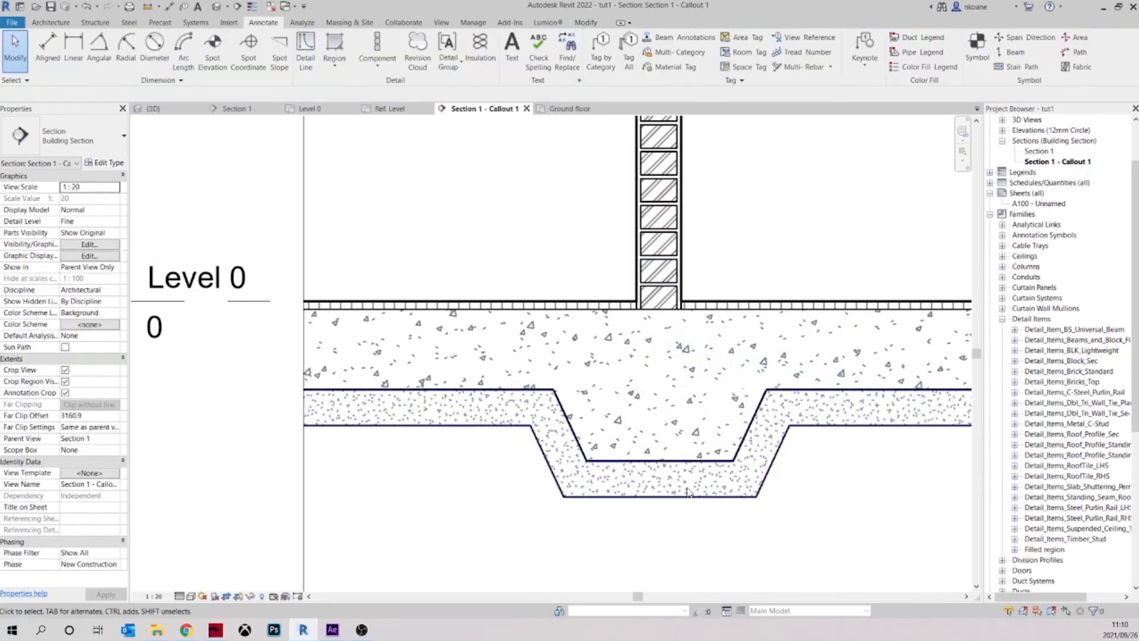
Examine the rescaled sand hatch along the slab underside and around the footing
{"action": "scroll", "coordinate": [705, 446], "scroll_direction": "down", "scroll_amount": 3}
{"action": "scroll", "coordinate": [705, 446], "scroll_direction": "up", "scroll_amount": 5}
{"action": "middle_click_drag", "start_coordinate": [753, 462], "coordinate": [771, 486]}
{"action": "scroll", "coordinate": [519, 440], "scroll_direction": "up", "scroll_amount": 3}
{"action": "scroll", "coordinate": [486, 437], "scroll_direction": "down", "scroll_amount": 4}
{"action": "scroll", "coordinate": [486, 437], "scroll_direction": "down", "scroll_amount": 1}
{"action": "middle_click_drag", "start_coordinate": [448, 443], "coordinate": [519, 435]}
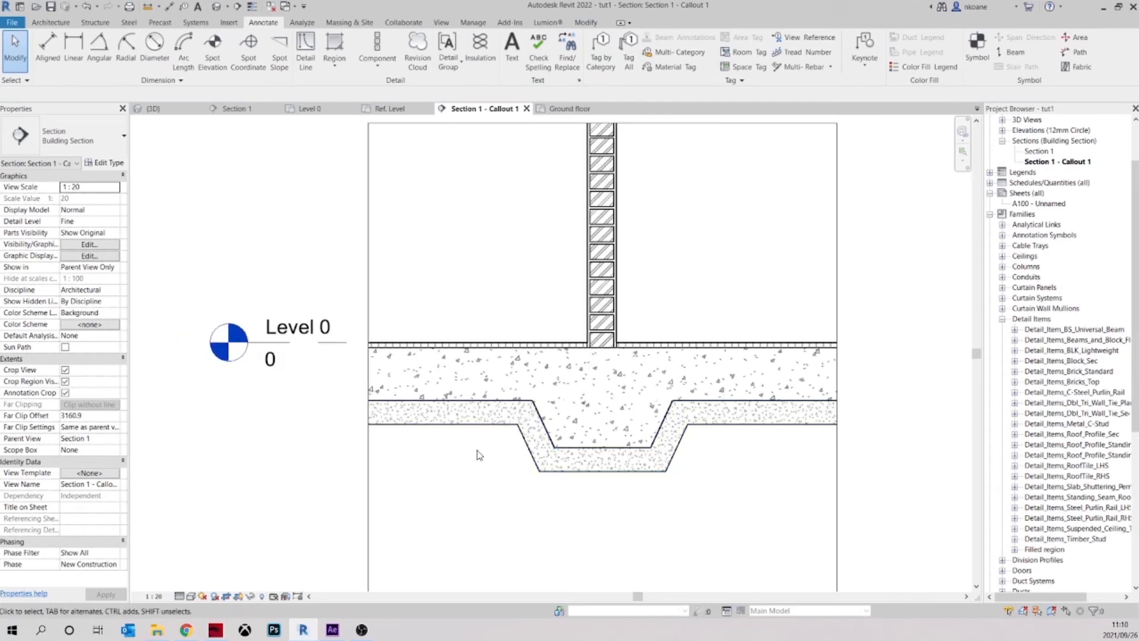
{"action": "middle_click_drag", "start_coordinate": [521, 463], "coordinate": [511, 420]}
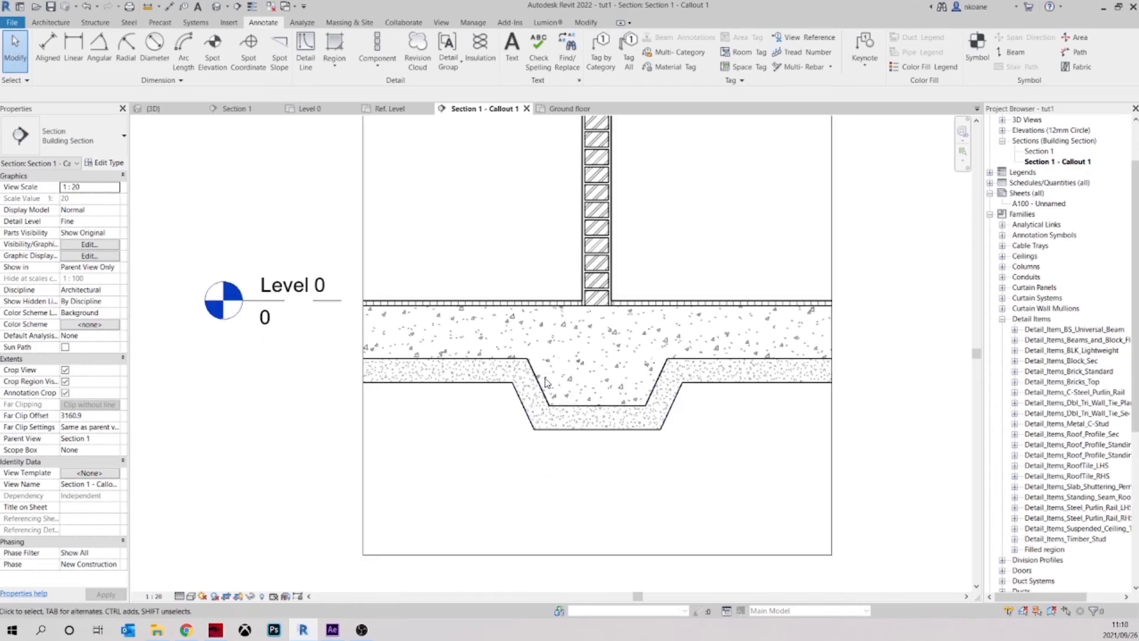
{"action": "middle_click_drag", "start_coordinate": [493, 430], "coordinate": [490, 385]}
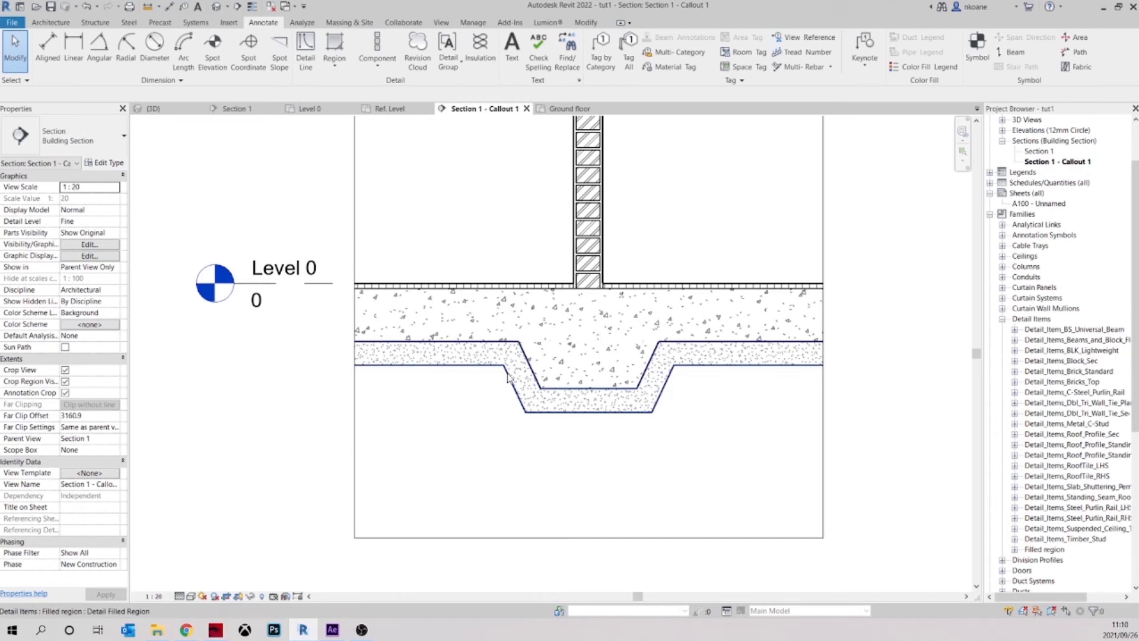
Start a filled region tracing the blinding underside around the footing, past the right crop edge, and down to the blinding's lowest level
{"action": "left_click", "coordinate": [346, 47]}
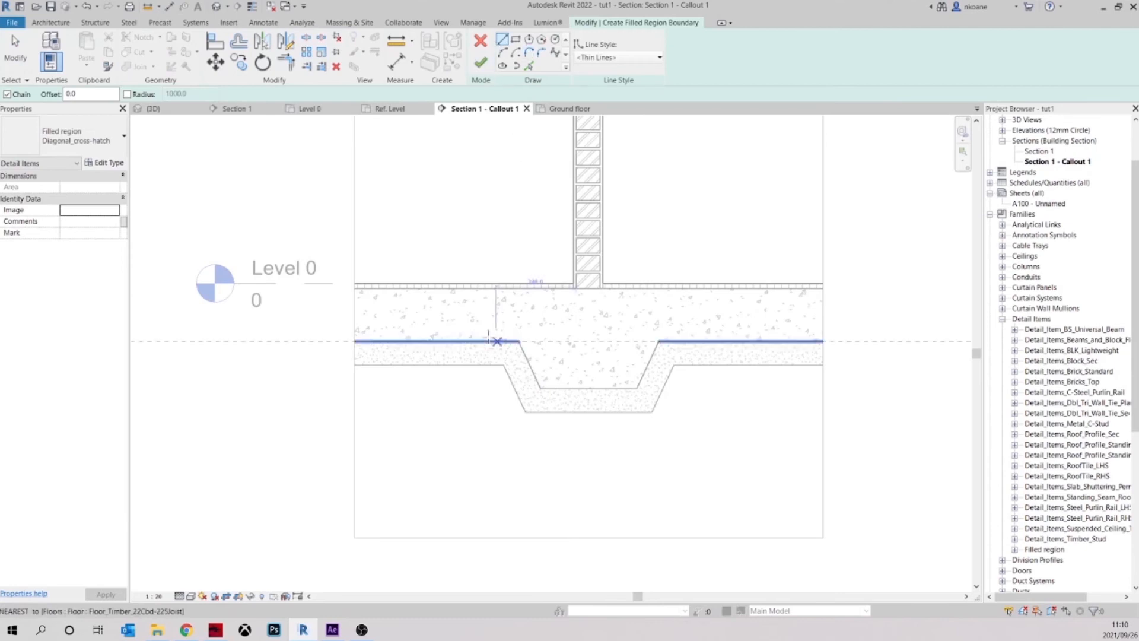
{"action": "left_click", "coordinate": [354, 364]}
{"action": "left_click", "coordinate": [504, 365]}
{"action": "left_click", "coordinate": [525, 411]}
{"action": "left_click", "coordinate": [652, 411]}
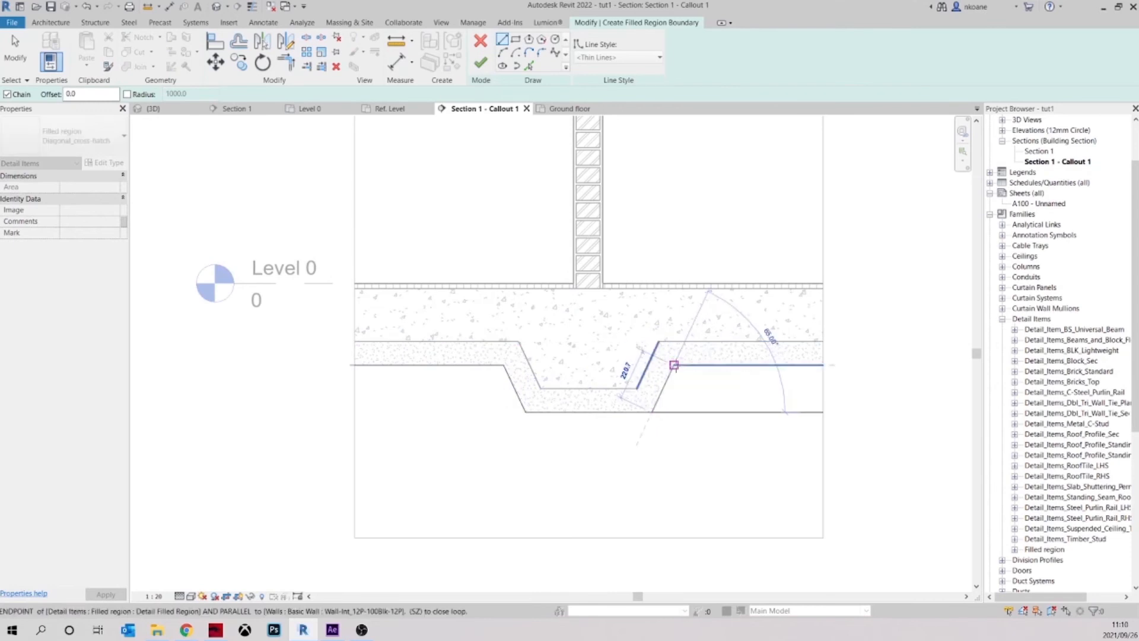
{"action": "left_click", "coordinate": [674, 365]}
{"action": "left_click", "coordinate": [835, 365]}
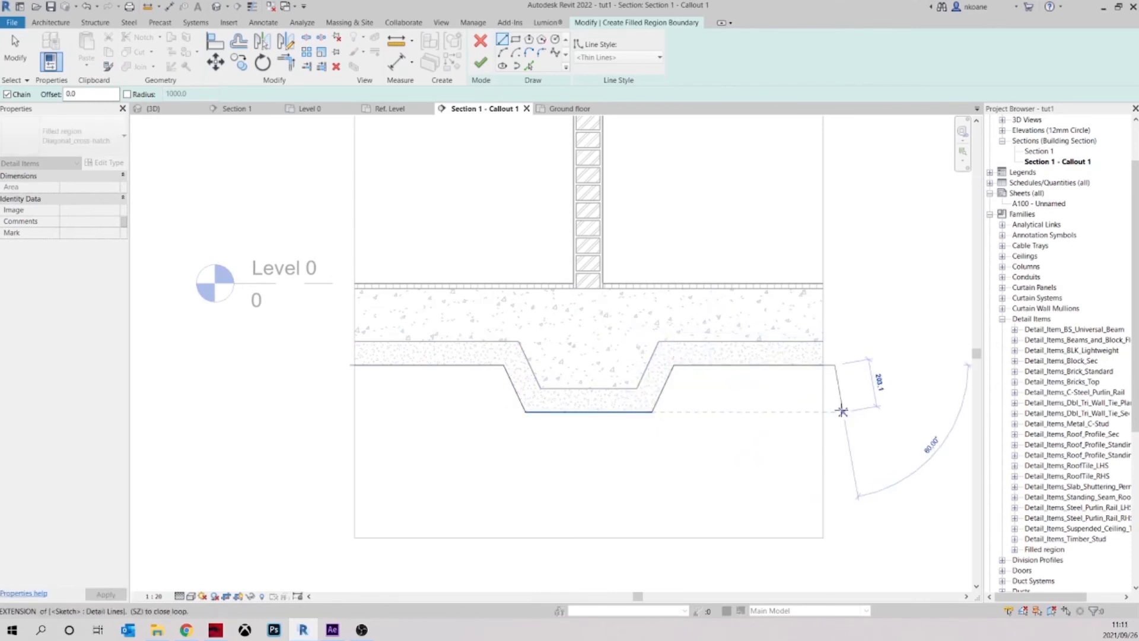
{"action": "left_click", "coordinate": [836, 411]}
{"action": "key", "text": "Escape"}
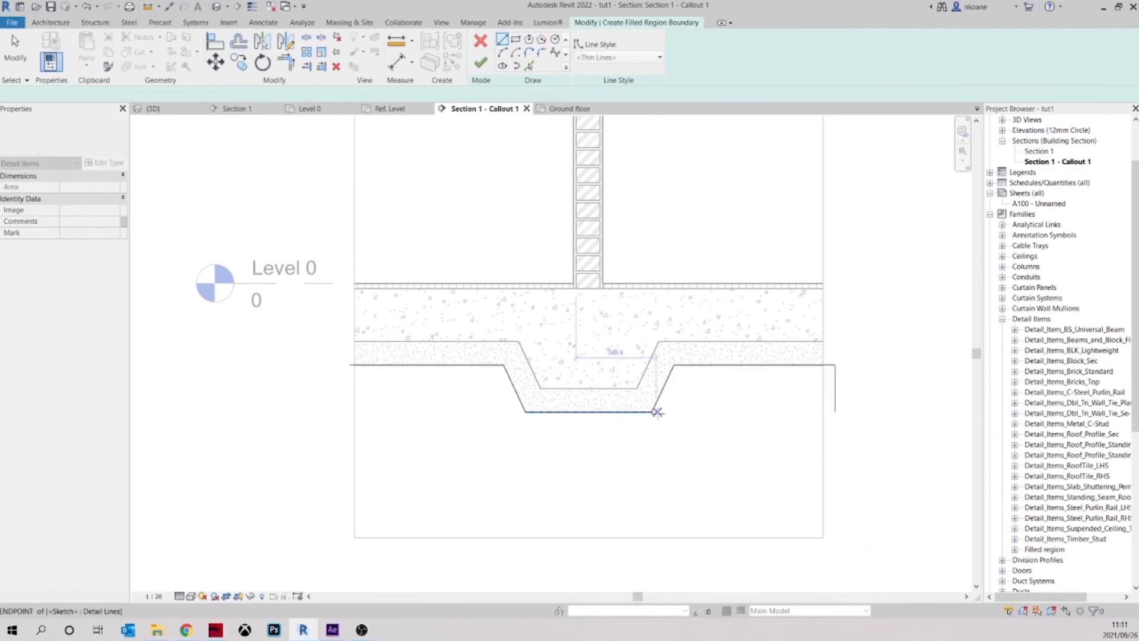
Close the outline right of the footing with a horizontal base line, and reposition the line under the footing as the left side's base
{"action": "left_click", "coordinate": [653, 411]}
{"action": "left_click", "coordinate": [836, 411]}
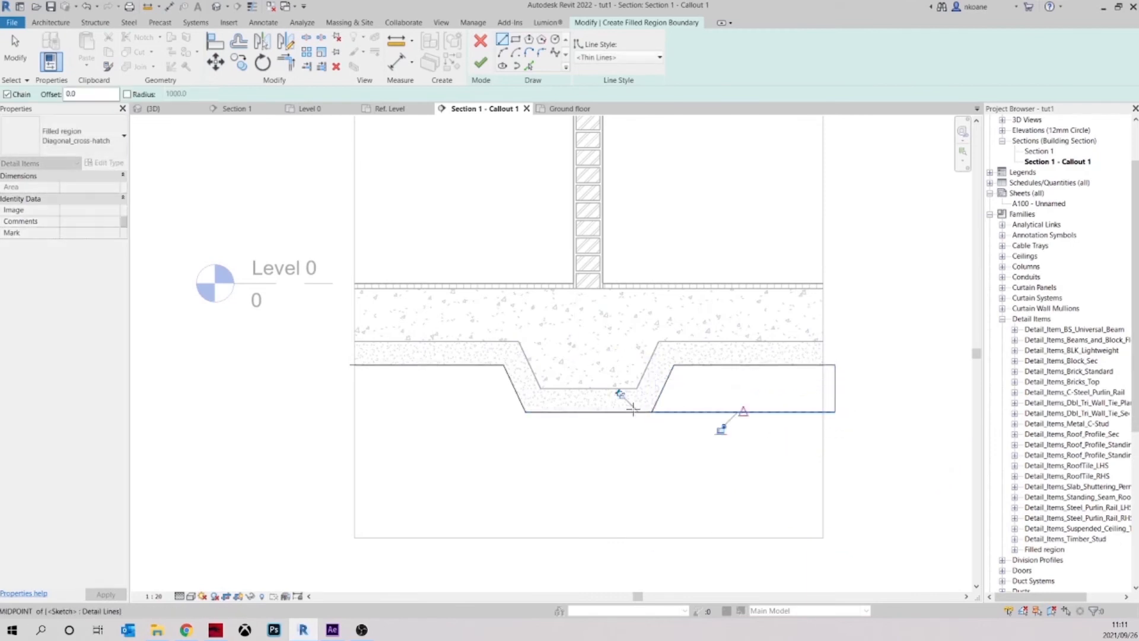
{"action": "key", "text": "Escape"}
{"action": "key", "text": "Escape"}
{"action": "left_click", "coordinate": [593, 412]}
{"action": "mouse_move", "coordinate": [652, 418]}
{"action": "left_mouse_down"}
{"action": "mouse_move", "coordinate": [585, 432]}
{"action": "mouse_move", "coordinate": [386, 399]}
{"action": "mouse_move", "coordinate": [350, 412]}
{"action": "left_mouse_up"}
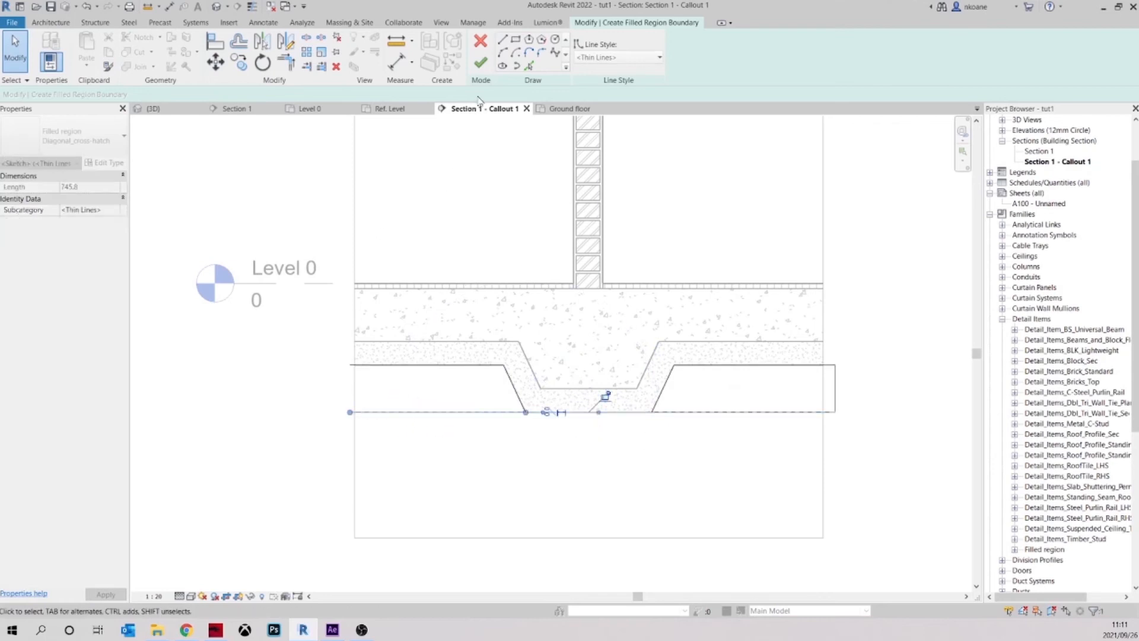
Draw the vertical boundary line closing the left outline just outside the crop region, and finish the filled region
{"action": "left_click", "coordinate": [502, 39]}
{"action": "left_click", "coordinate": [350, 365]}
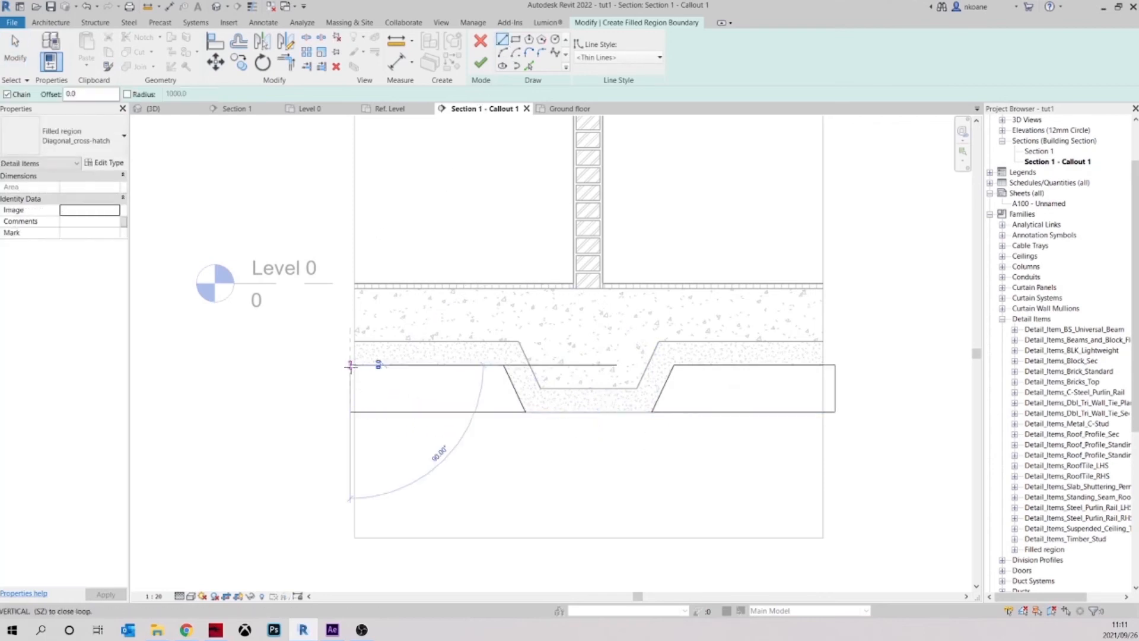
{"action": "left_click", "coordinate": [350, 412]}
{"action": "key", "text": "Escape"}
{"action": "key", "text": "Escape"}
{"action": "left_click", "coordinate": [485, 61]}
{"action": "left_click", "coordinate": [613, 452]}
{"action": "middle_click_drag", "start_coordinate": [541, 483], "coordinate": [569, 475]}
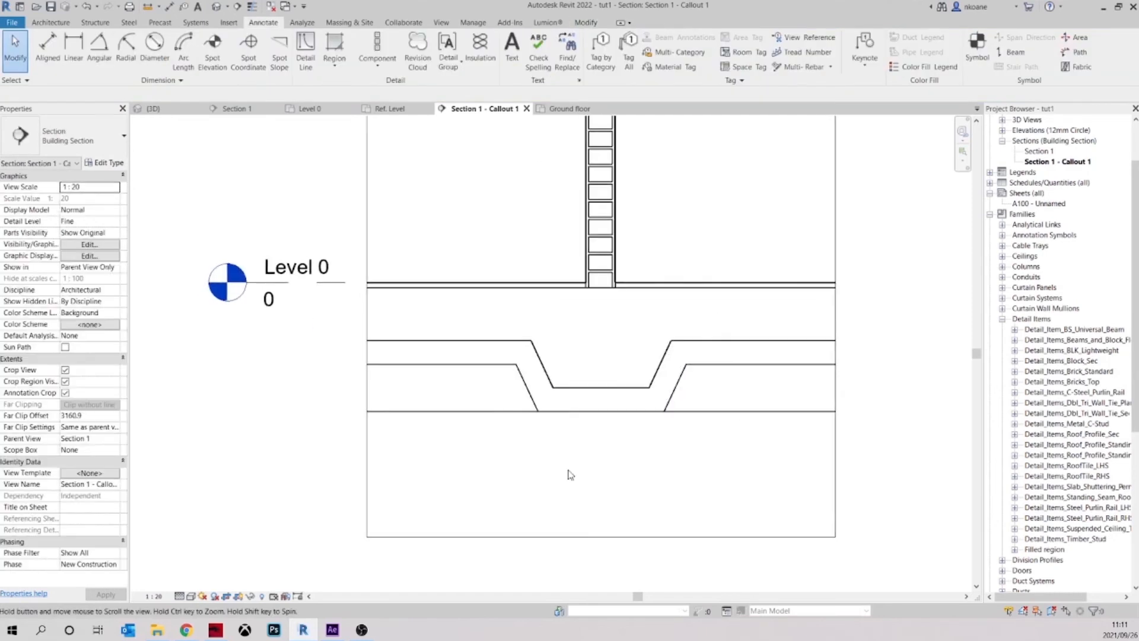
Duplicate the Diagonal_cross-hatch type of the filled region beside the footing as "Compacted fill"
{"action": "scroll", "coordinate": [714, 436], "scroll_direction": "up", "scroll_amount": 1}
{"action": "scroll", "coordinate": [677, 402], "scroll_direction": "up", "scroll_amount": 1}
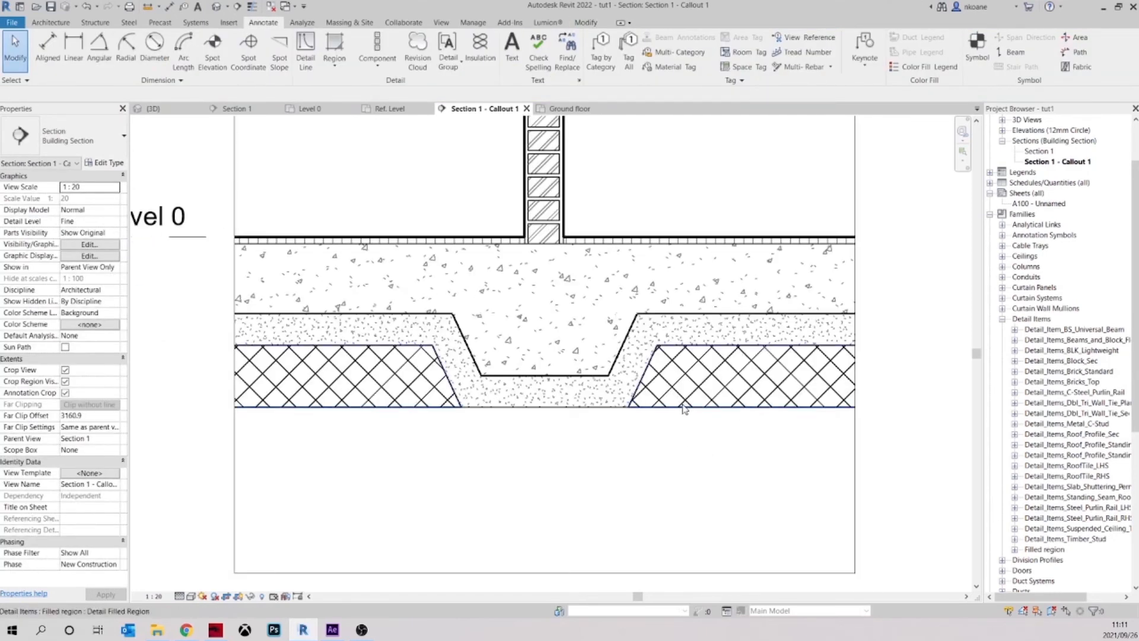
{"action": "left_click", "coordinate": [769, 409]}
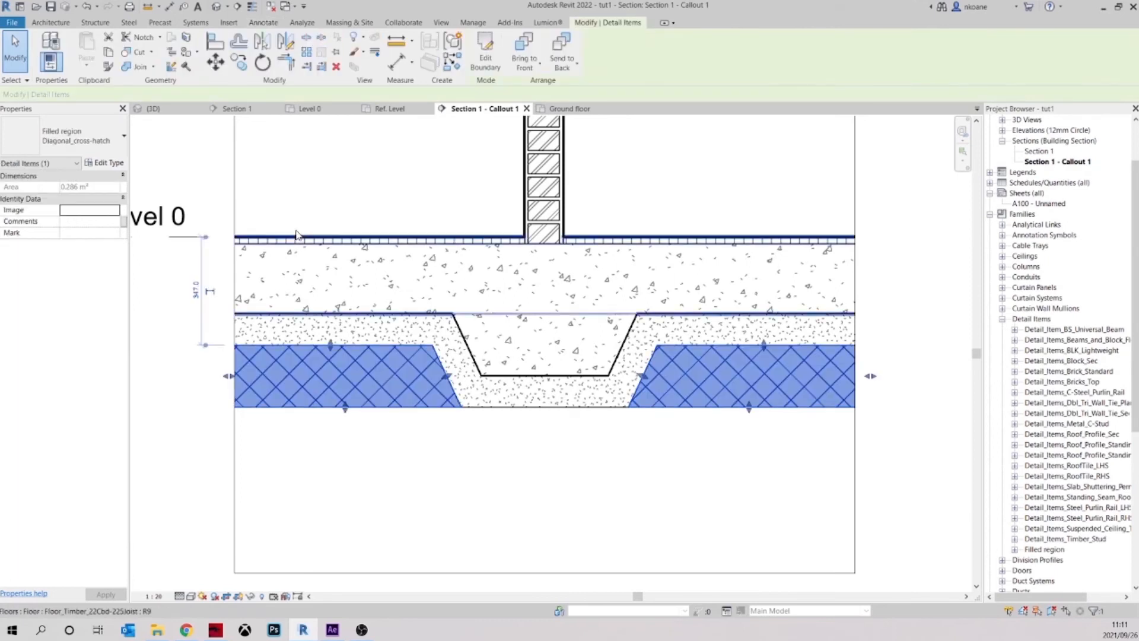
{"action": "left_click", "coordinate": [107, 163]}
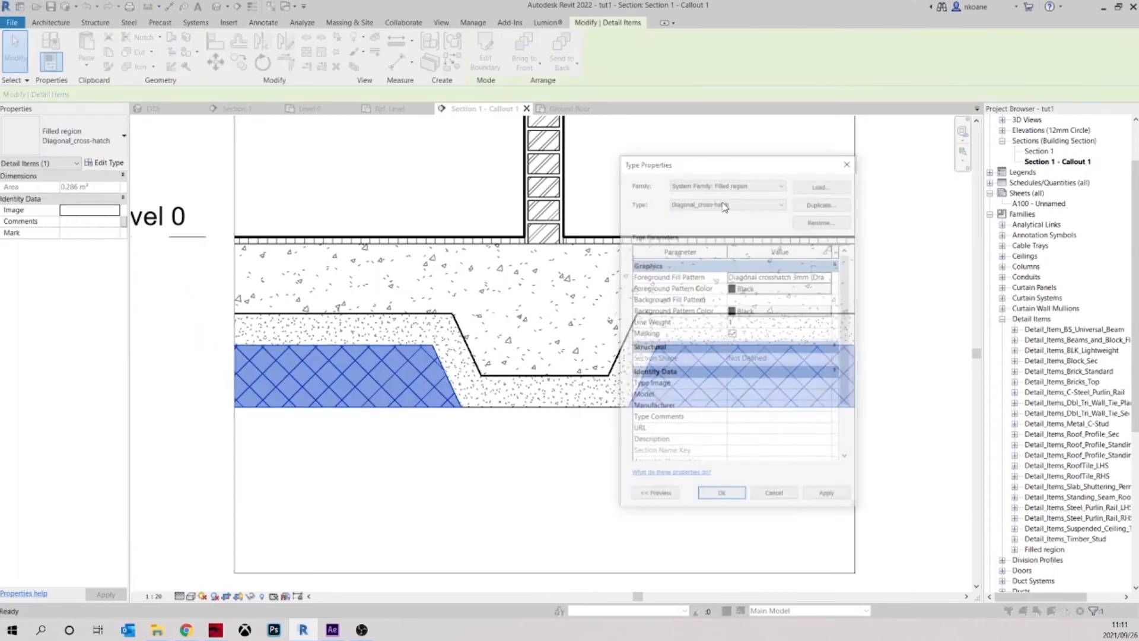
{"action": "left_click", "coordinate": [822, 201]}
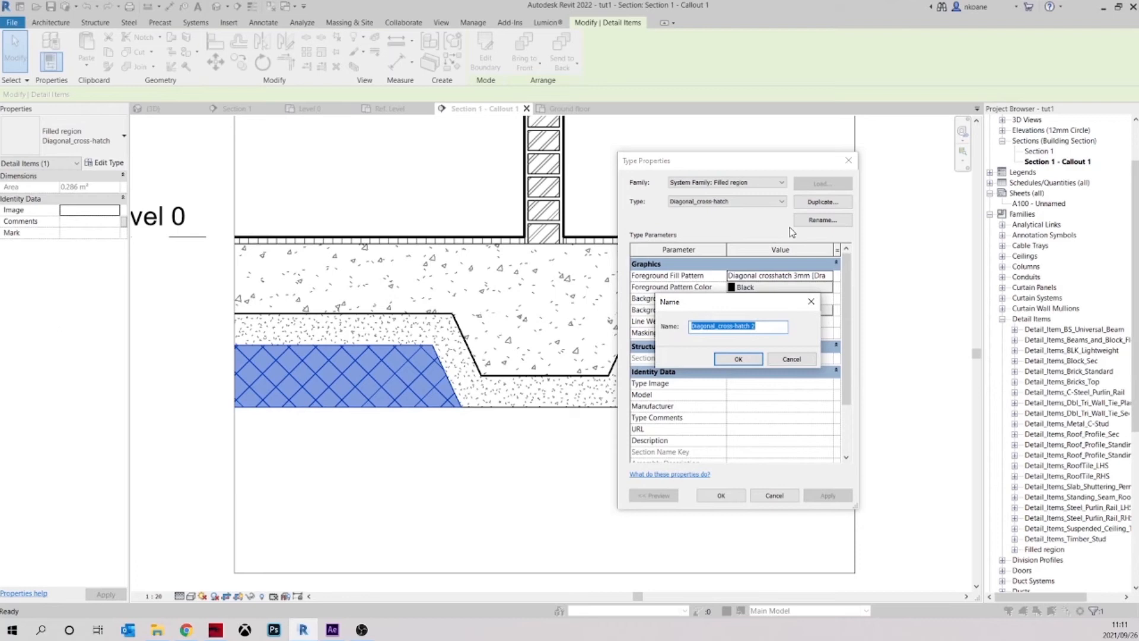
{"action": "type", "text": "Omp"}
{"action": "key", "text": "Return"}
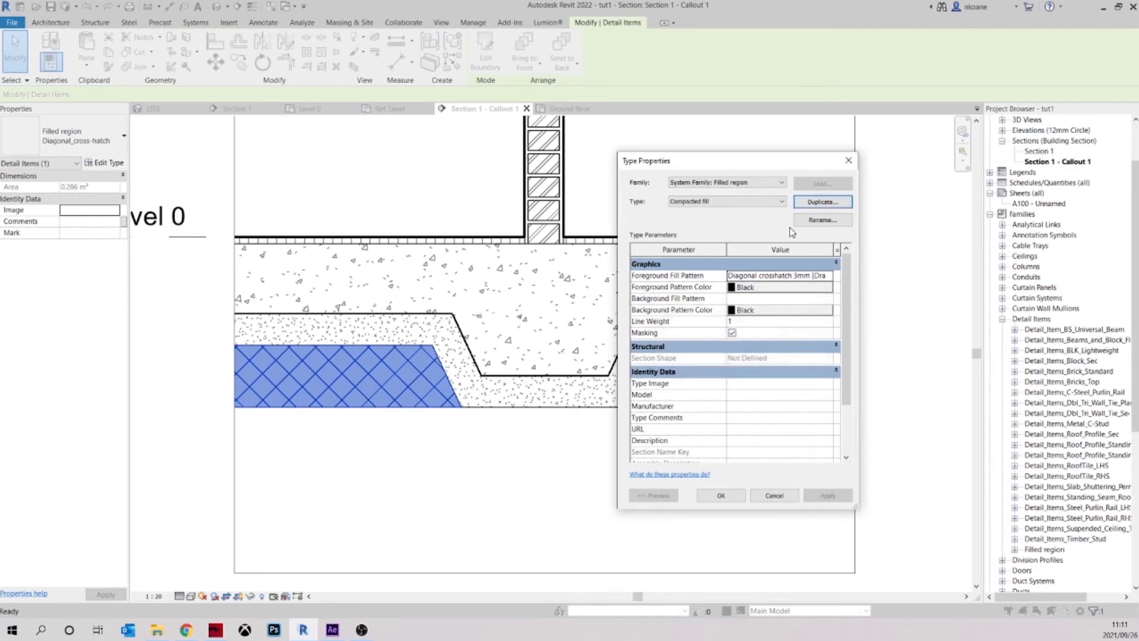
Set the Compacted fill type's foreground pattern colour to grey RGB 128-128-128
{"action": "left_click", "coordinate": [819, 290]}
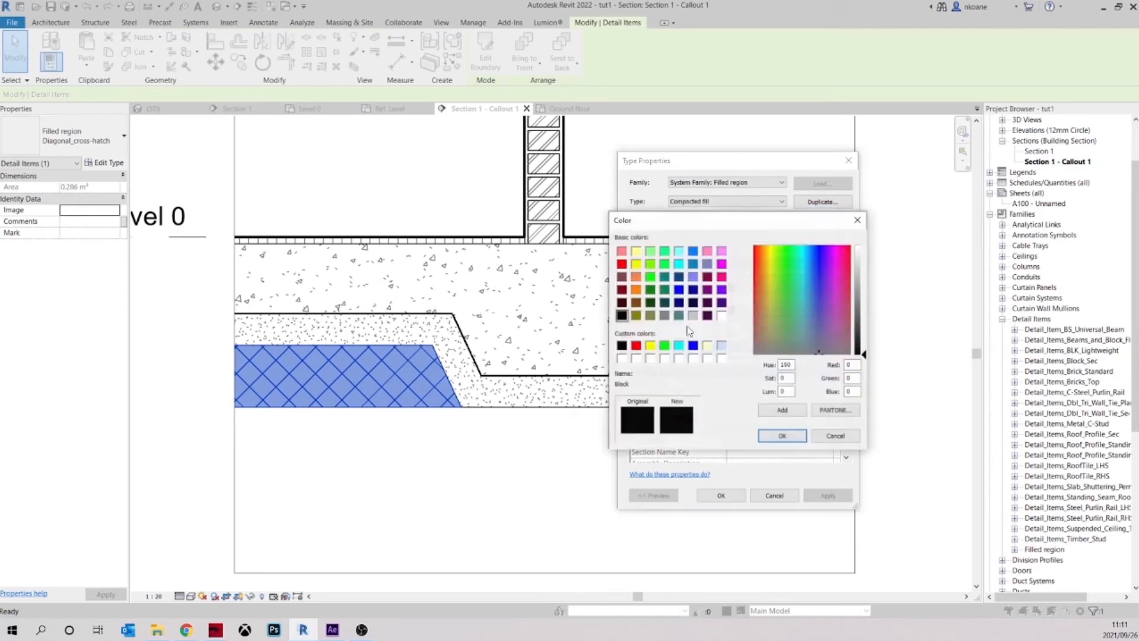
{"action": "left_click", "coordinate": [666, 317]}
{"action": "left_click", "coordinate": [786, 436]}
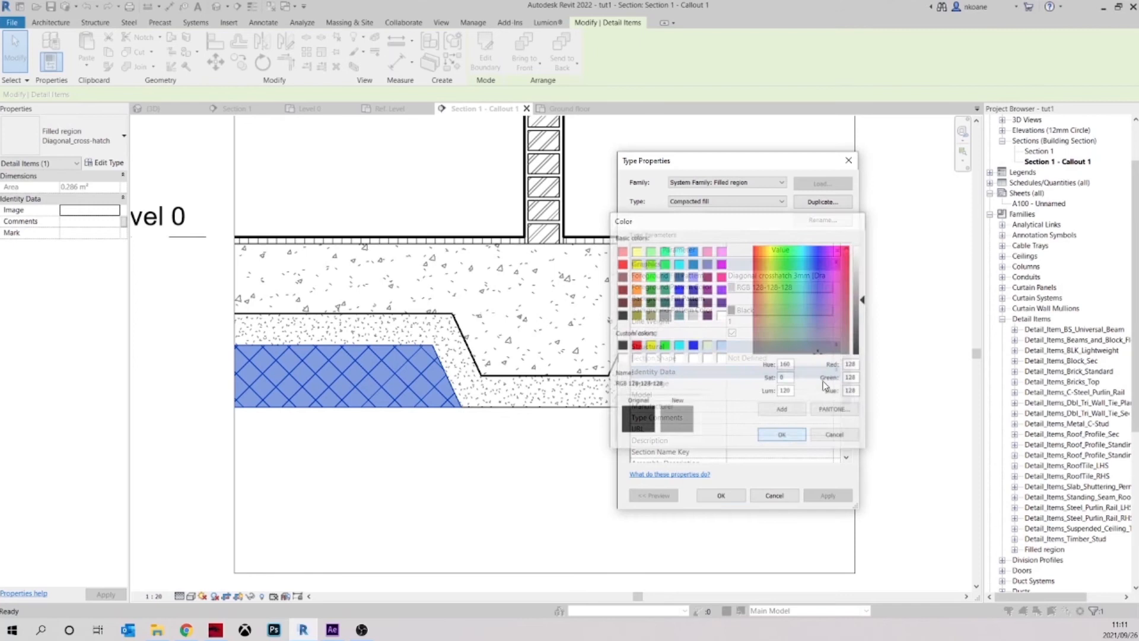
Assign the Diagonal crosshatch drafting pattern as the Compacted fill type's foreground and apply the type changes
{"action": "left_click", "coordinate": [829, 276]}
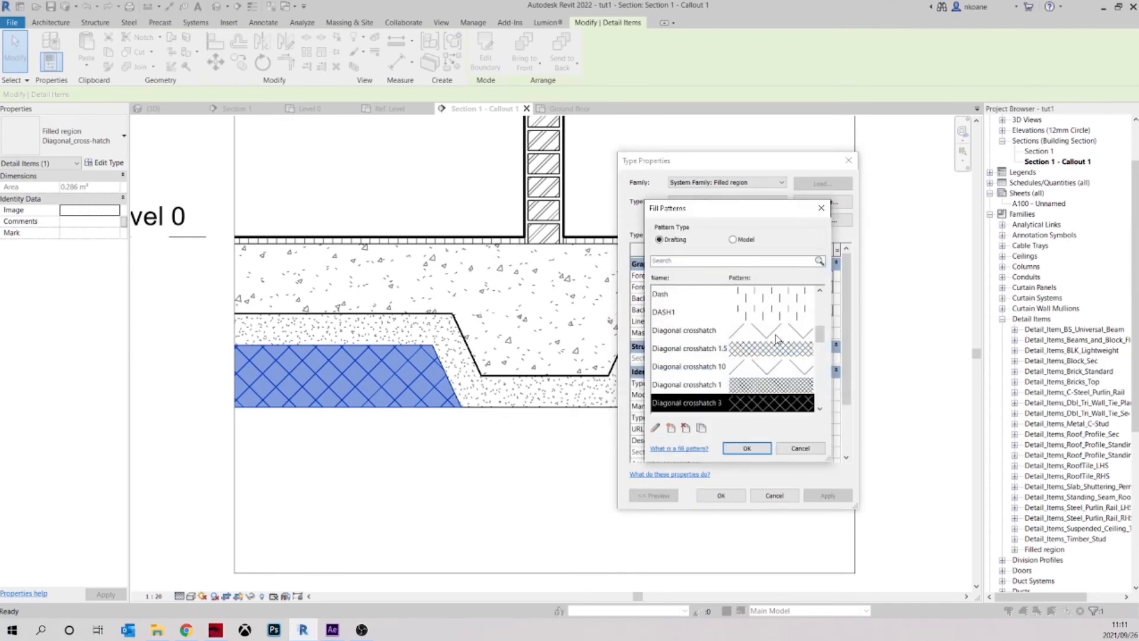
{"action": "left_click", "coordinate": [769, 334]}
{"action": "scroll", "coordinate": [750, 372], "scroll_direction": "down", "scroll_amount": 5}
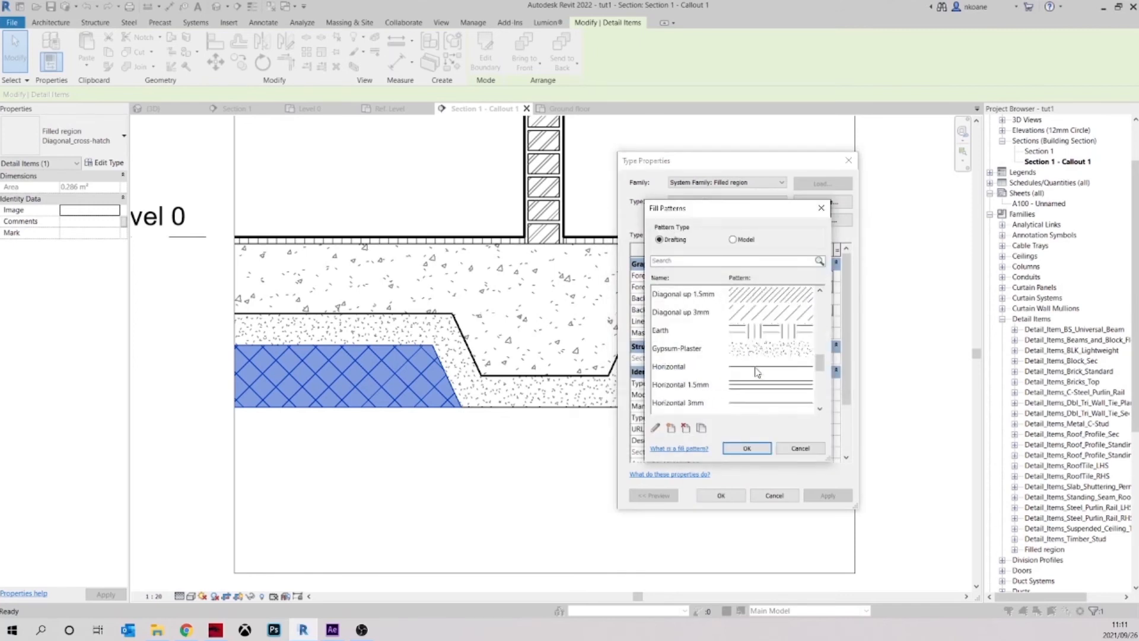
{"action": "scroll", "coordinate": [756, 371], "scroll_direction": "up", "scroll_amount": 5}
{"action": "left_click", "coordinate": [747, 449]}
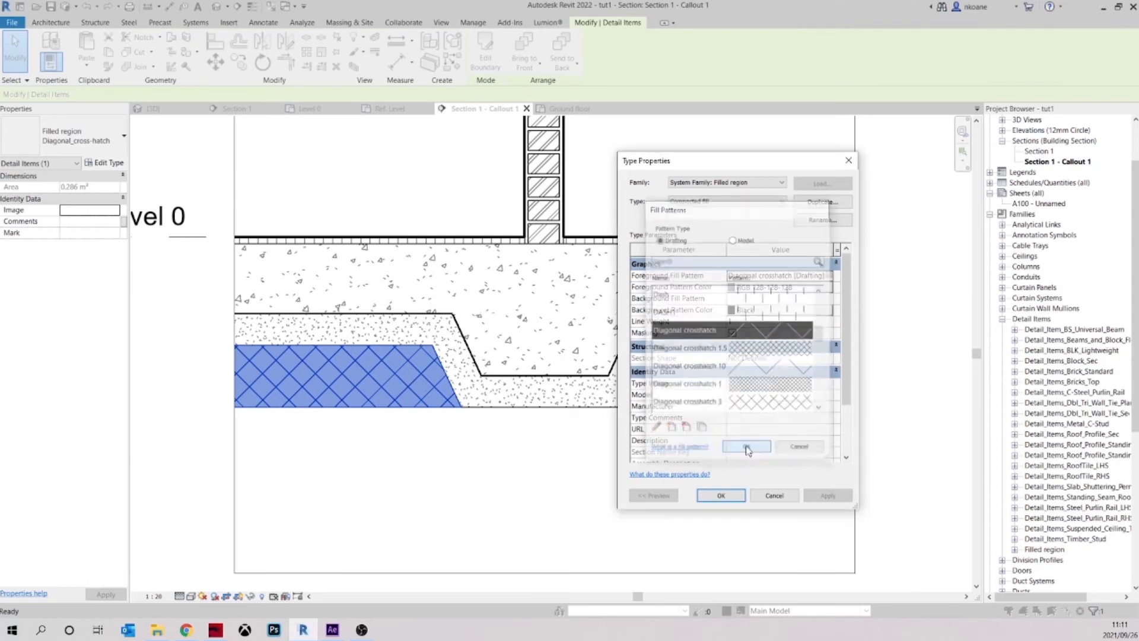
{"action": "left_click", "coordinate": [720, 496]}
{"action": "left_click", "coordinate": [771, 472]}
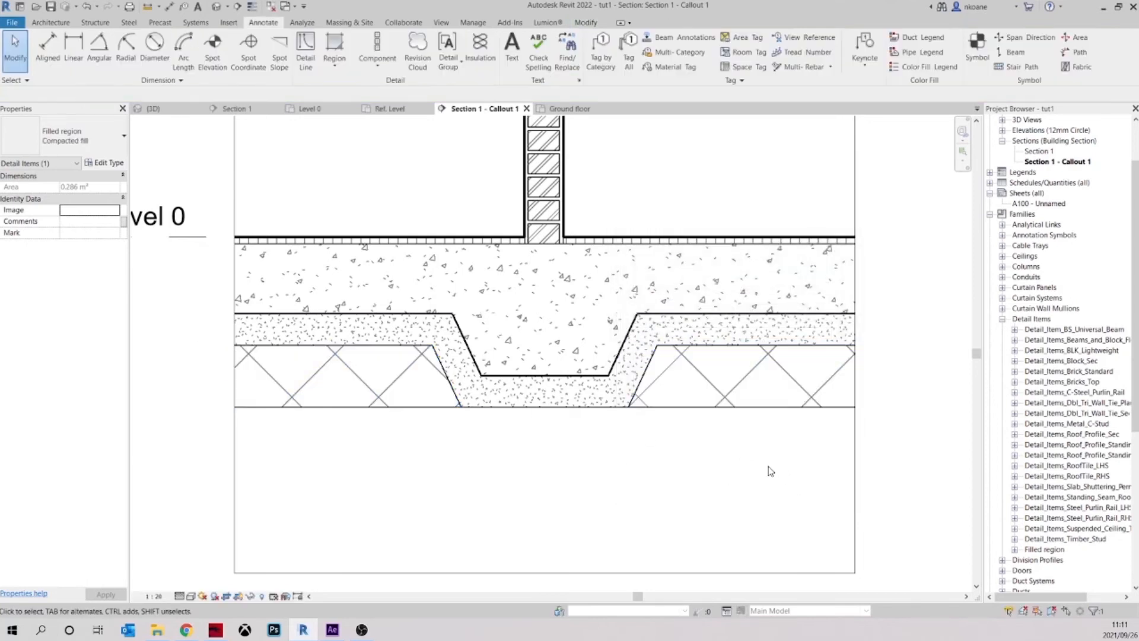
Edit the compacted fill's Diagonal crosshatch pattern so that line spacing 1 and line spacing 2 are both 5 mm
{"action": "scroll", "coordinate": [737, 465], "scroll_direction": "down", "scroll_amount": 1}
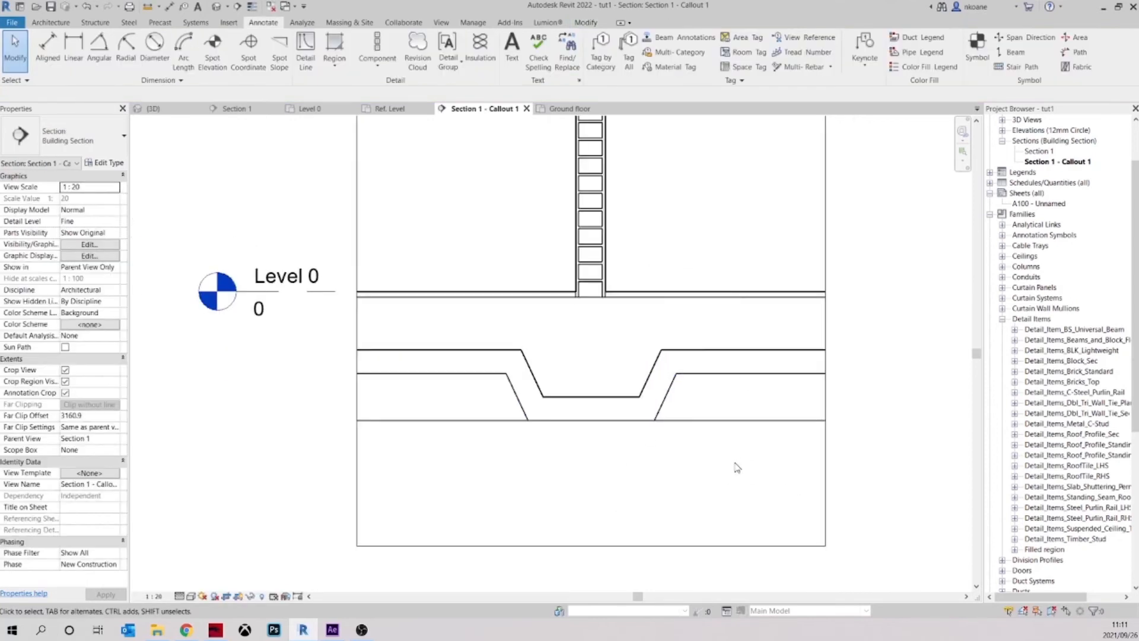
{"action": "left_click", "coordinate": [719, 423]}
{"action": "left_click", "coordinate": [107, 164]}
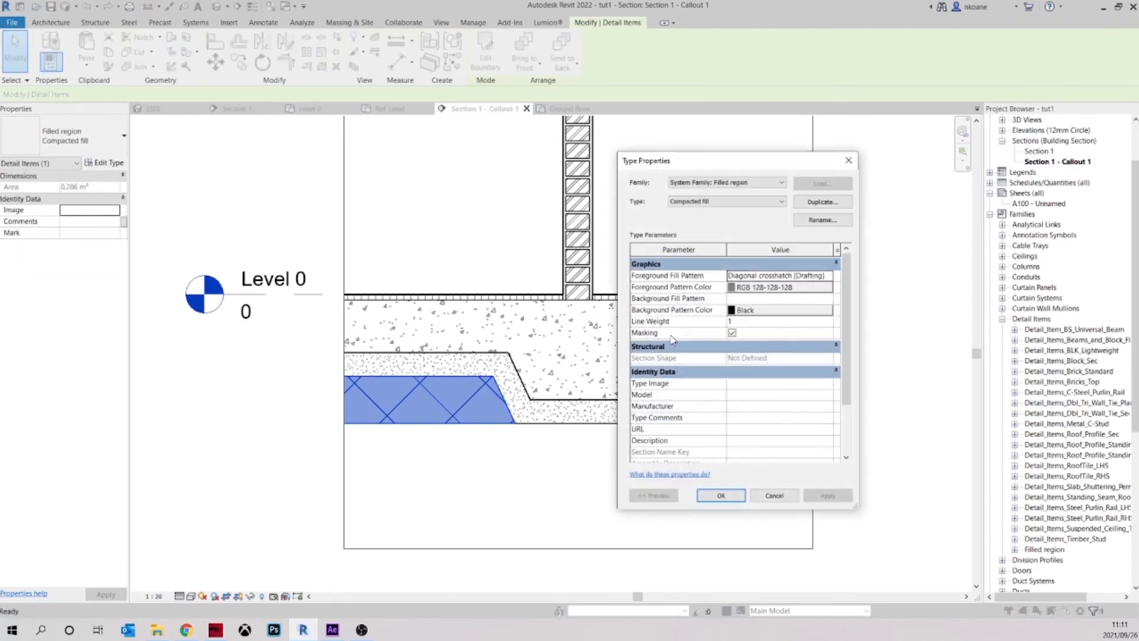
{"action": "left_click", "coordinate": [829, 276]}
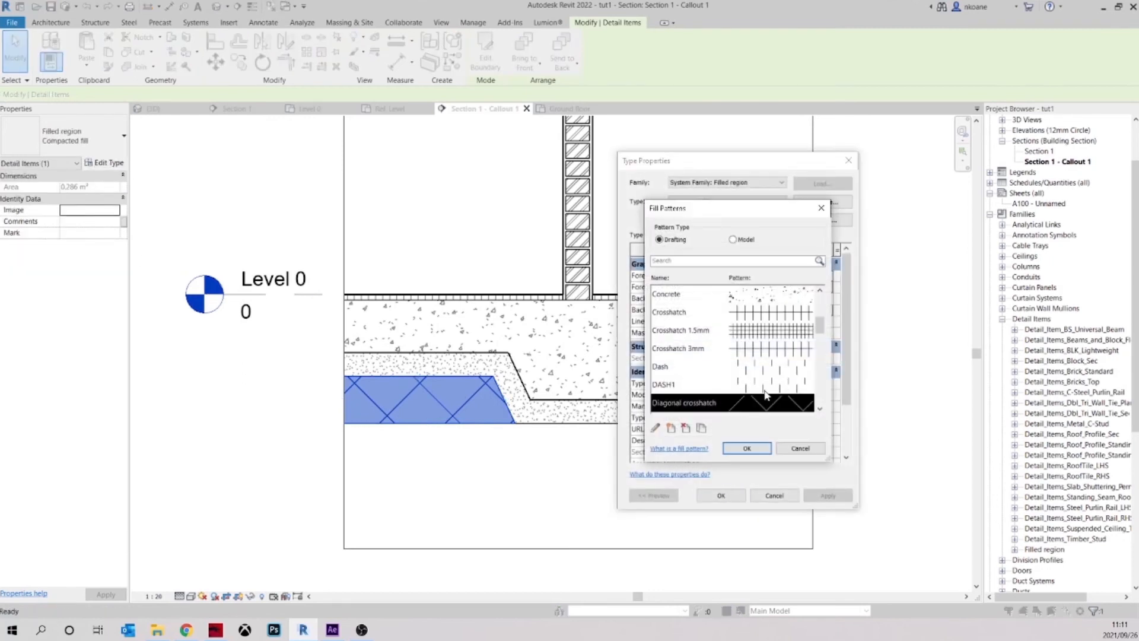
{"action": "left_click", "coordinate": [656, 428]}
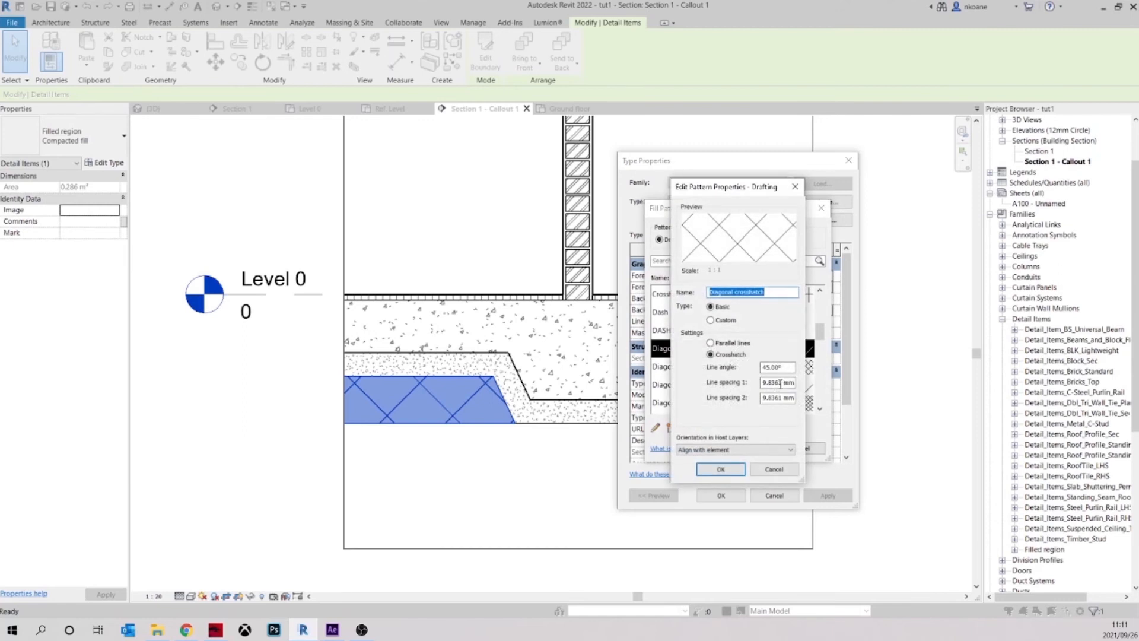
{"action": "type", "text": "5"}
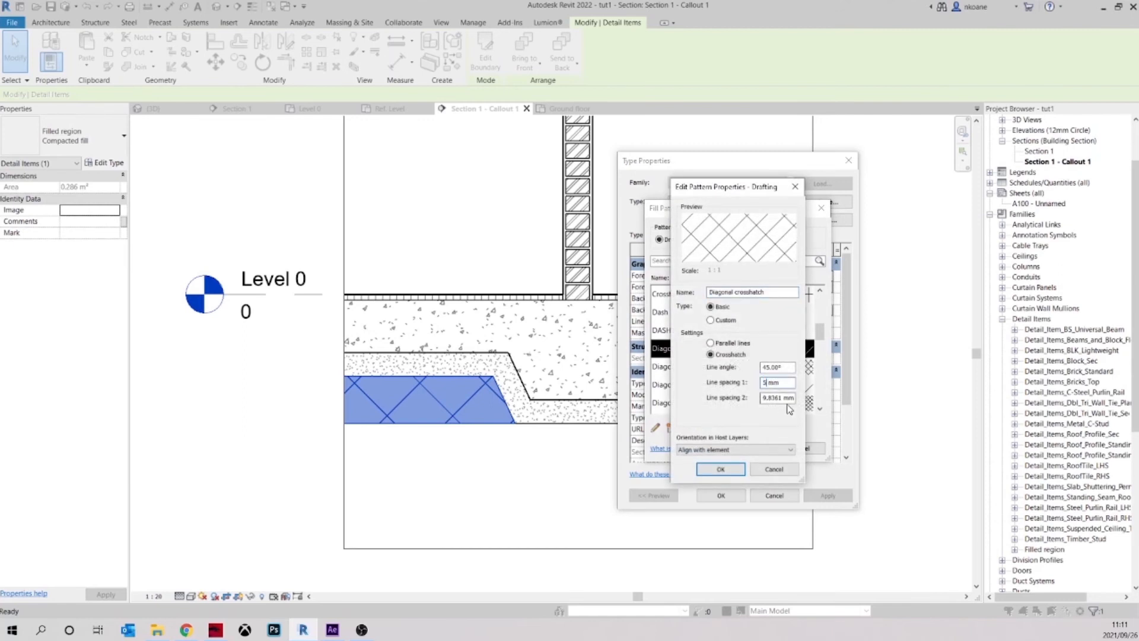
{"action": "type", "text": "5"}
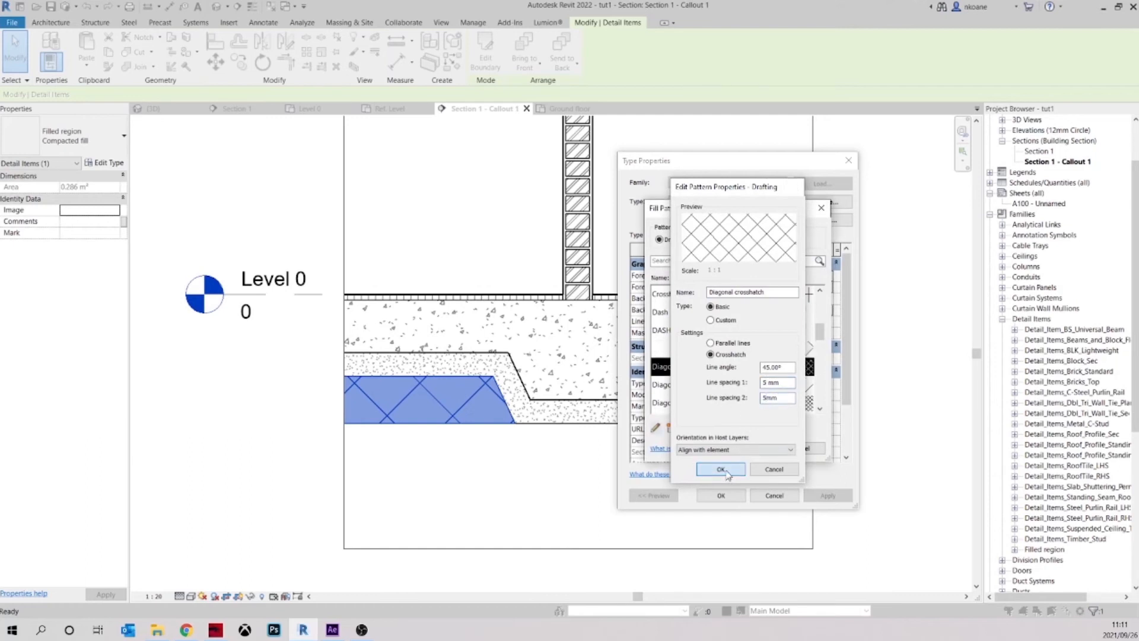
{"action": "left_click", "coordinate": [720, 469]}
{"action": "left_click", "coordinate": [745, 448]}
{"action": "left_click", "coordinate": [721, 497]}
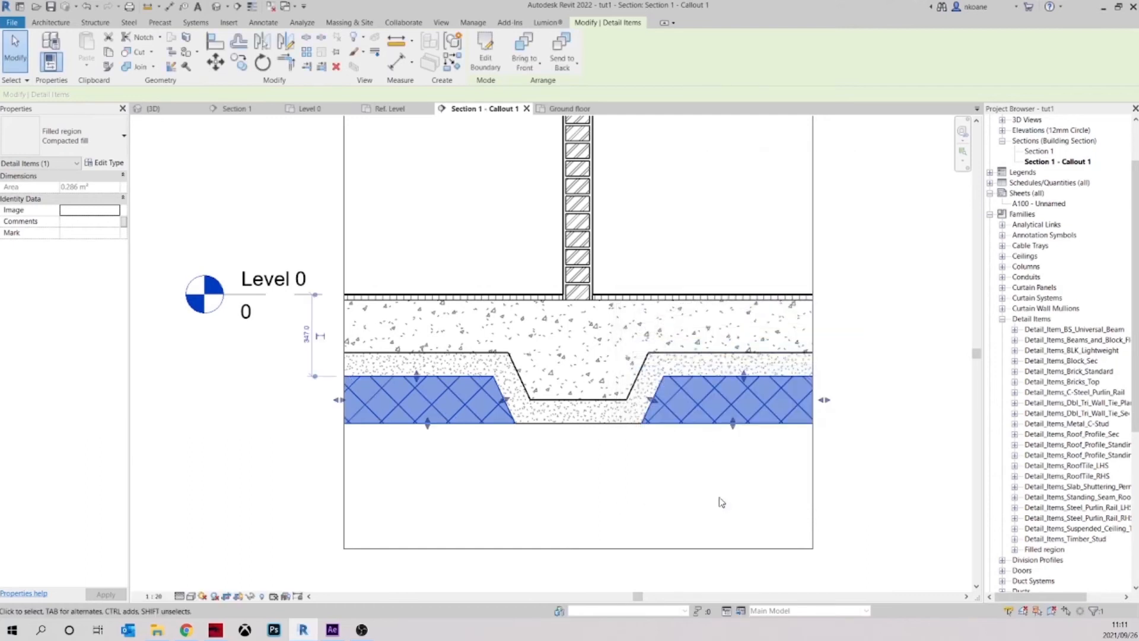
{"action": "left_click", "coordinate": [736, 475]}
Create a rectangular filled region from the compacted fill's underside to just past the lower crop edge, spanning the full callout width
{"action": "scroll", "coordinate": [705, 478], "scroll_direction": "down", "scroll_amount": 1}
{"action": "middle_click_drag", "start_coordinate": [687, 479], "coordinate": [657, 489]}
{"action": "scroll", "coordinate": [660, 470], "scroll_direction": "down", "scroll_amount": 1}
{"action": "scroll", "coordinate": [550, 460], "scroll_direction": "up", "scroll_amount": 4}
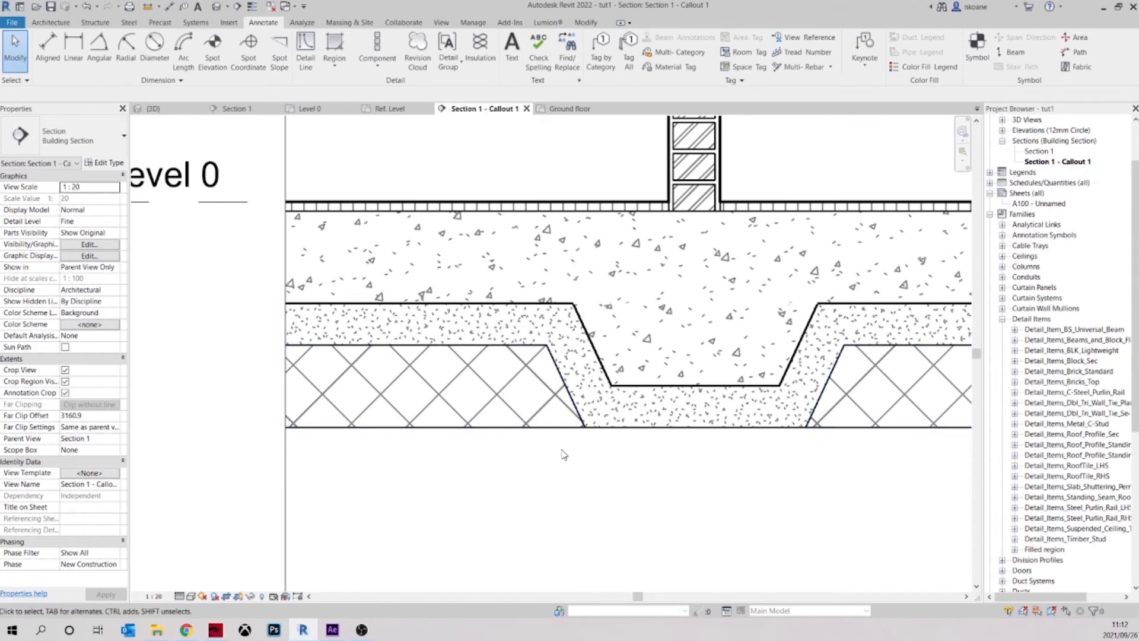
{"action": "scroll", "coordinate": [563, 455], "scroll_direction": "down", "scroll_amount": 5}
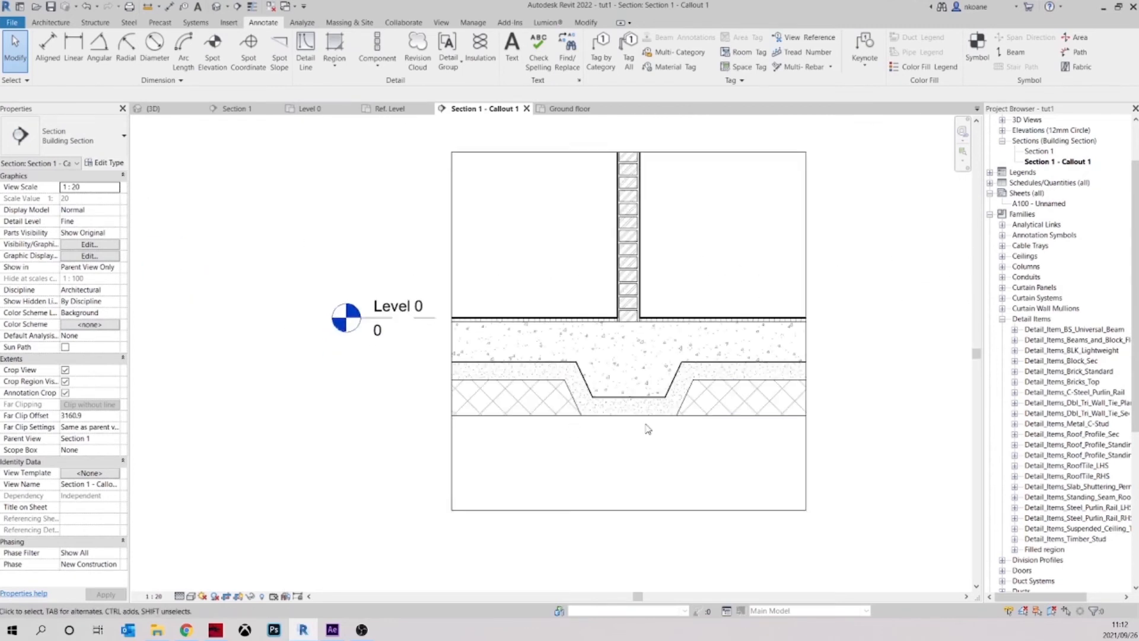
{"action": "middle_click_drag", "start_coordinate": [701, 444], "coordinate": [682, 439]}
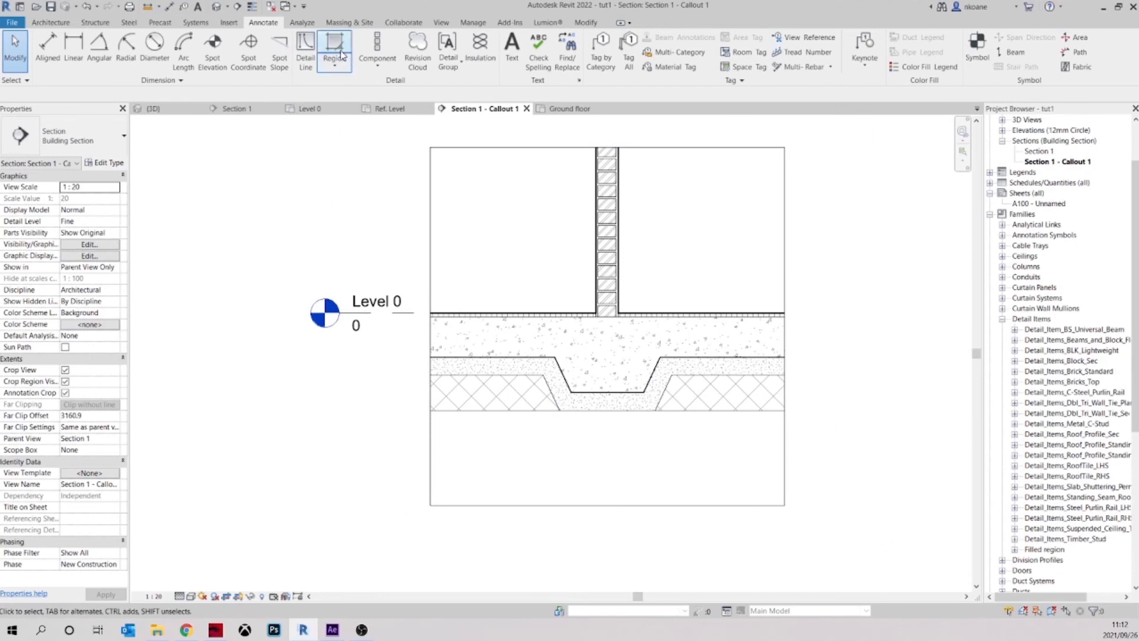
{"action": "left_click", "coordinate": [334, 45]}
{"action": "left_click", "coordinate": [515, 40]}
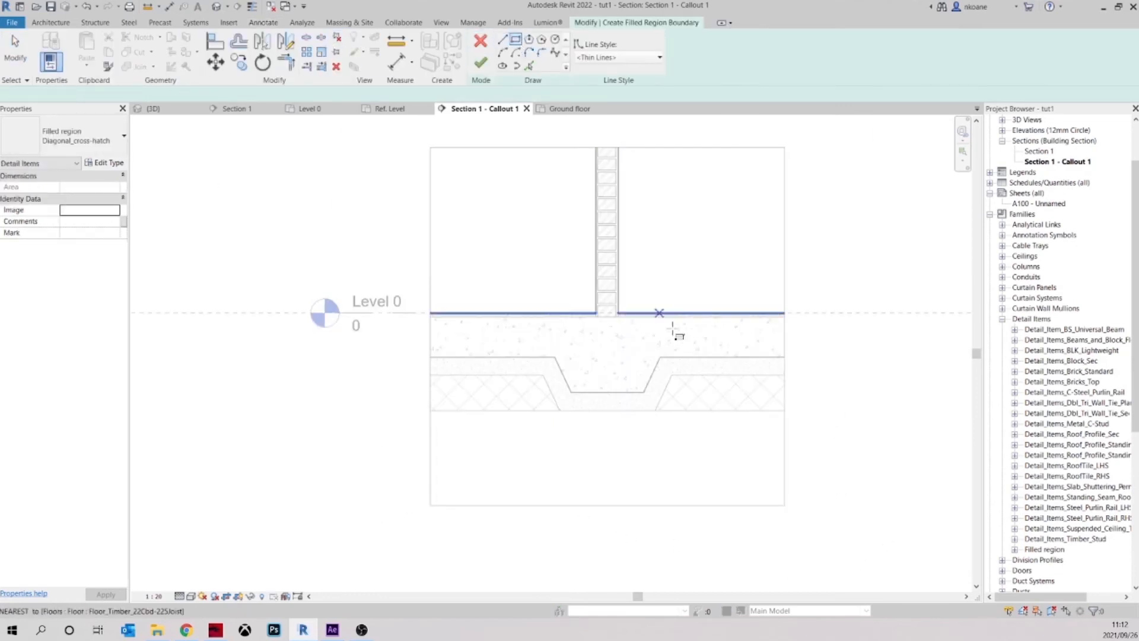
{"action": "left_click", "coordinate": [791, 410]}
{"action": "left_click", "coordinate": [418, 512]}
{"action": "left_click", "coordinate": [481, 62]}
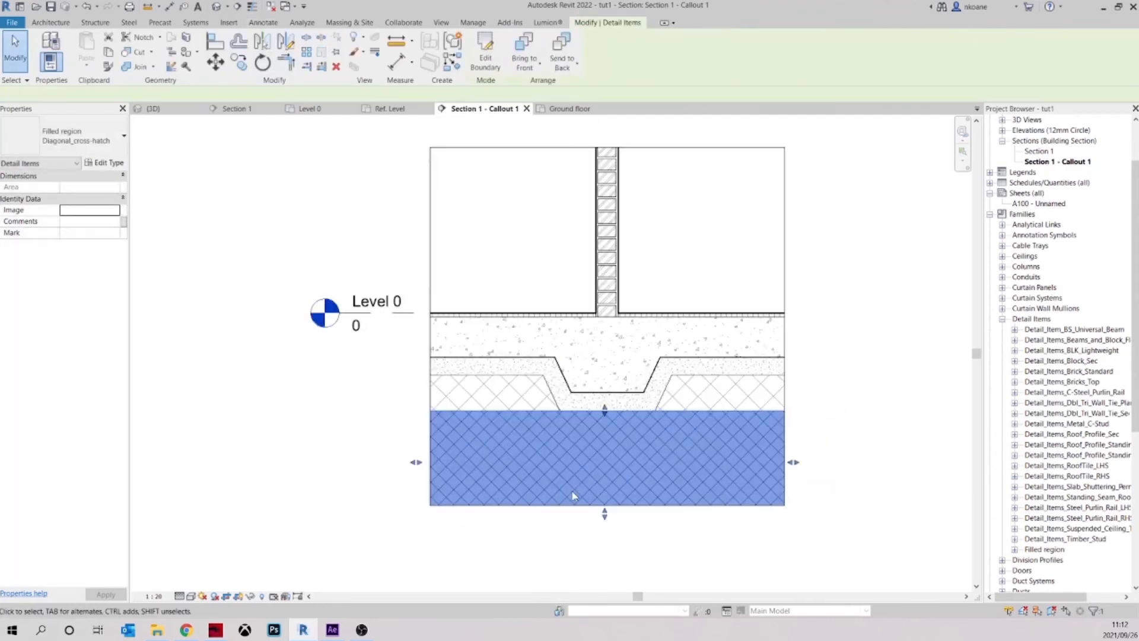
Duplicate the new lower region's filled region type as "Earth layer"
{"action": "scroll", "coordinate": [549, 468], "scroll_direction": "up", "scroll_amount": 1}
{"action": "left_click", "coordinate": [106, 162]}
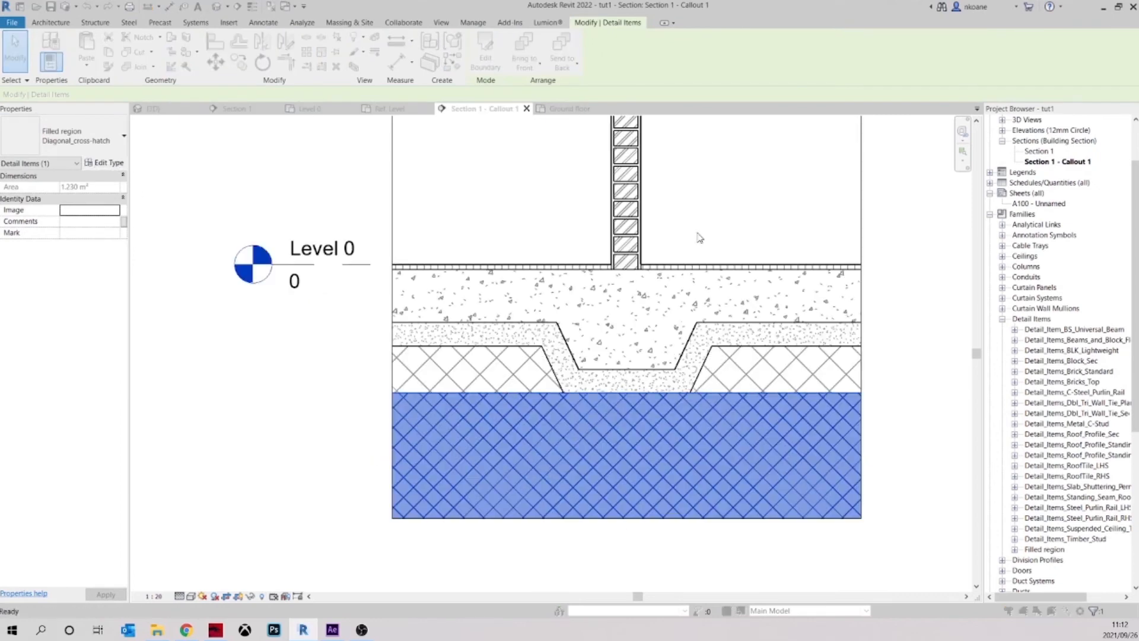
{"action": "left_click", "coordinate": [818, 202]}
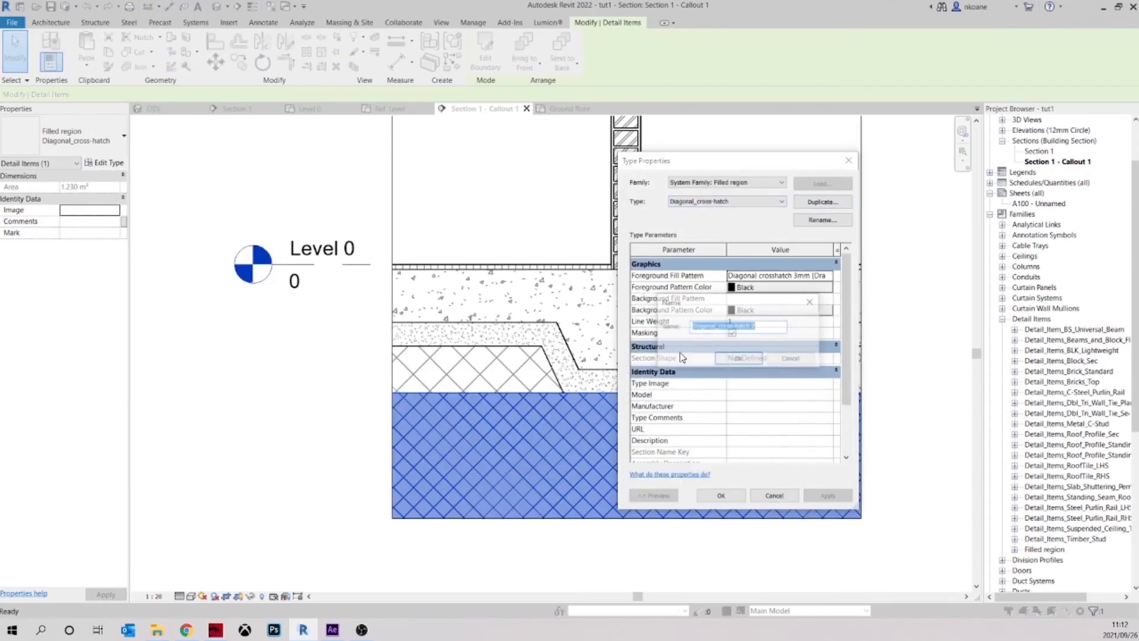
{"action": "type", "text": "Earth layer"}
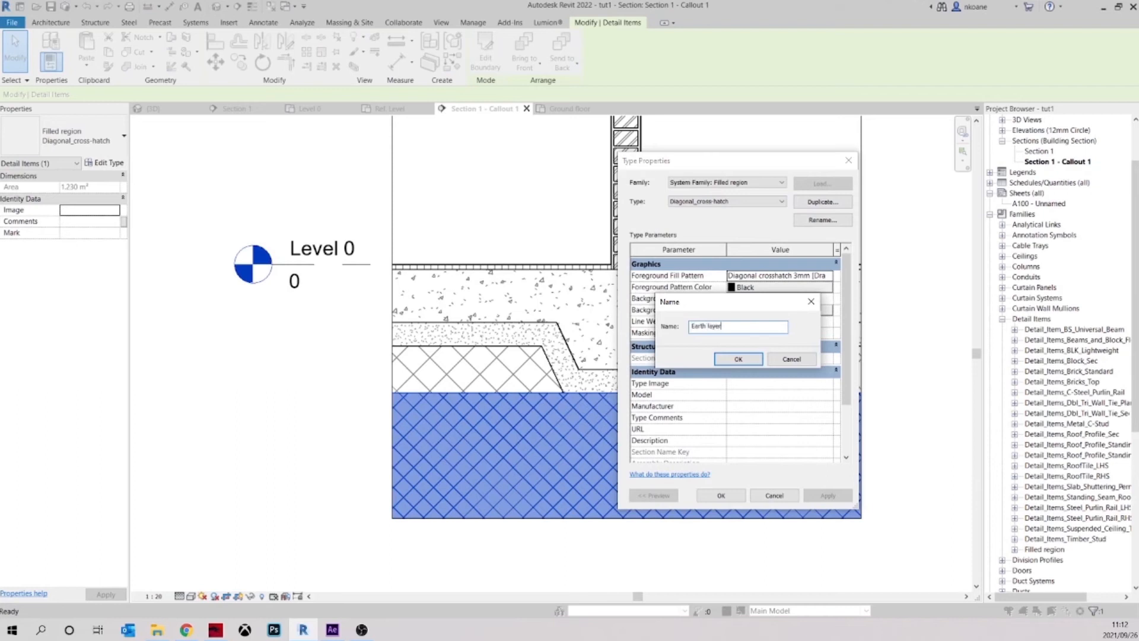
{"action": "key", "text": "Return"}
Set the Earth layer type's foreground pattern colour to grey RGB 128-128-128
{"action": "left_click", "coordinate": [735, 278]}
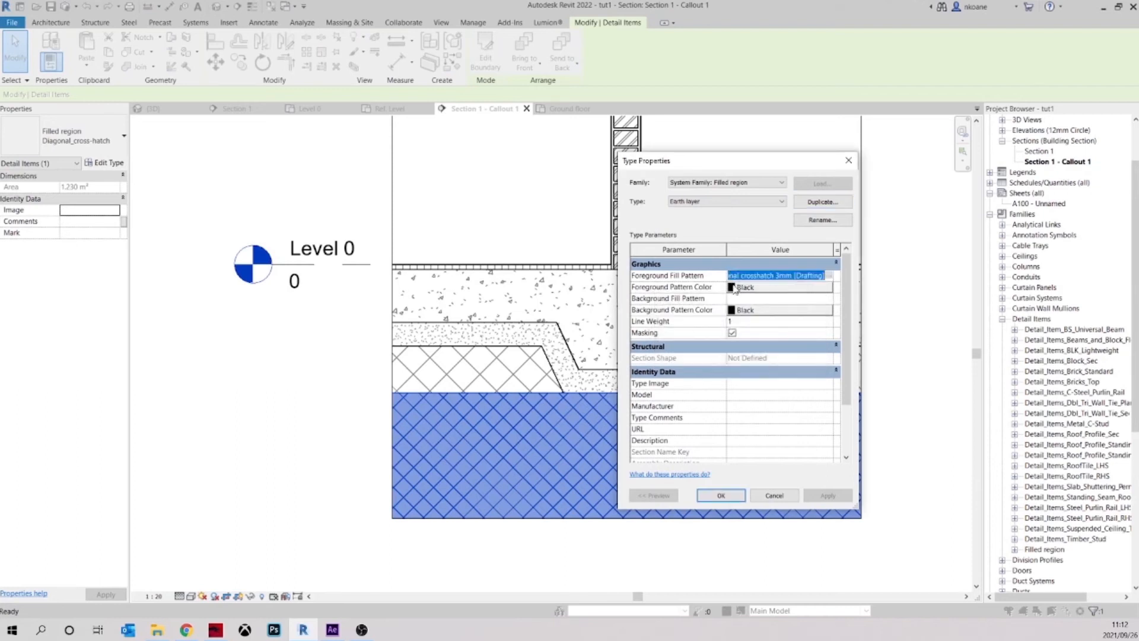
{"action": "left_click", "coordinate": [742, 289]}
{"action": "left_click", "coordinate": [665, 316]}
{"action": "left_click", "coordinate": [781, 435]}
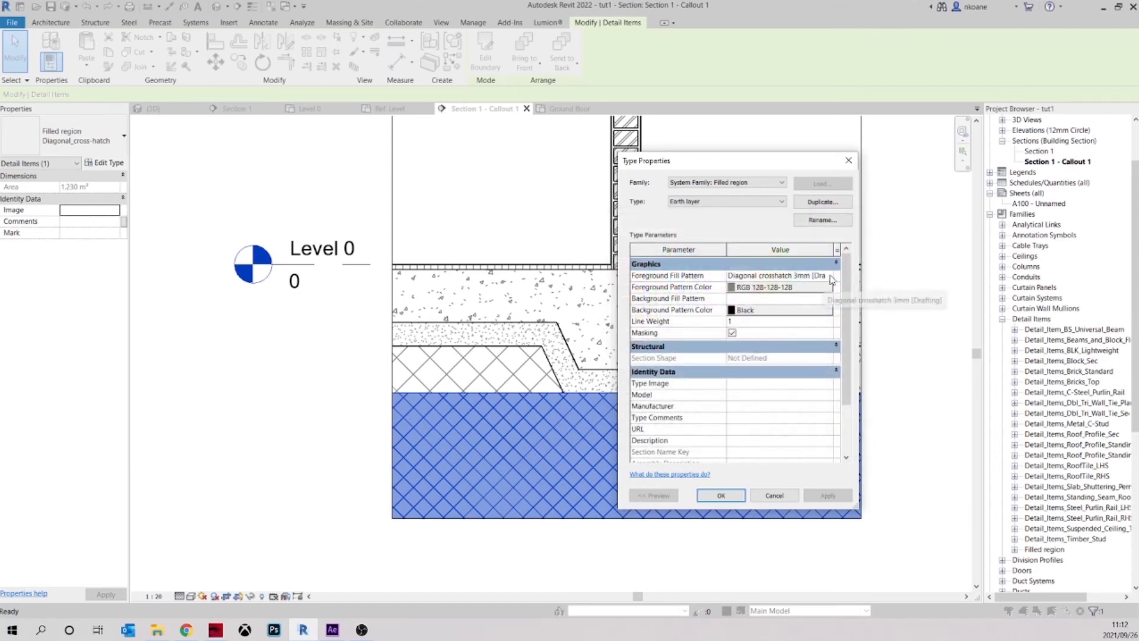
Assign the Earth drafting pattern as the Earth layer type's foreground and apply it to the lower region
{"action": "left_click", "coordinate": [831, 277]}
{"action": "scroll", "coordinate": [779, 368], "scroll_direction": "down", "scroll_amount": 3}
{"action": "scroll", "coordinate": [778, 383], "scroll_direction": "down", "scroll_amount": 2}
{"action": "scroll", "coordinate": [762, 355], "scroll_direction": "up", "scroll_amount": 1}
{"action": "left_click", "coordinate": [758, 333]}
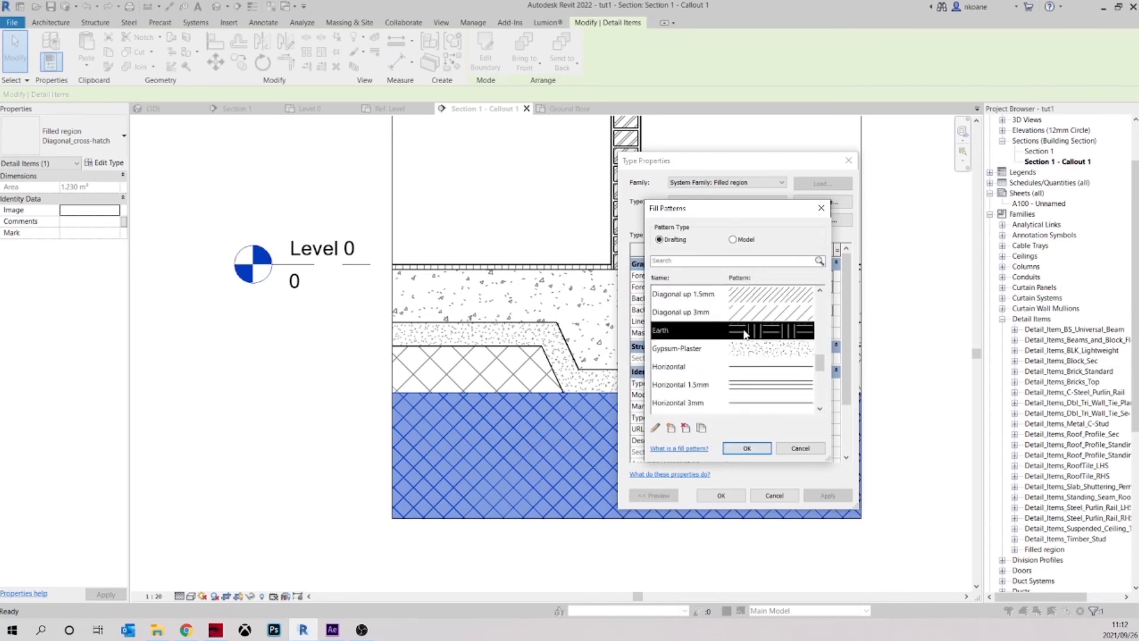
{"action": "left_click", "coordinate": [746, 448]}
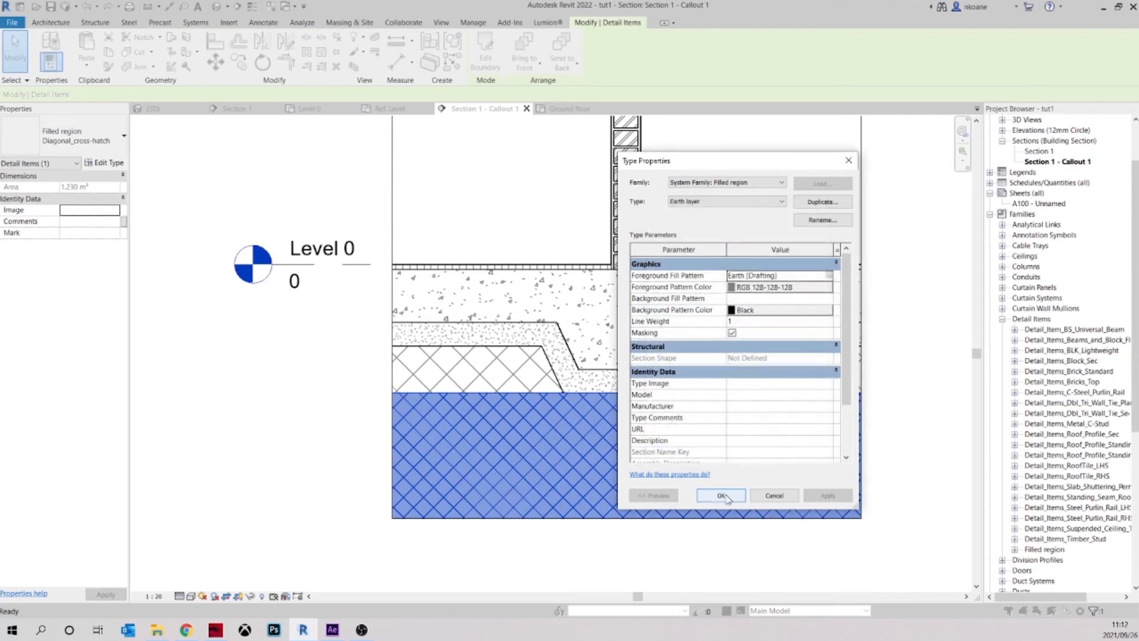
{"action": "left_click", "coordinate": [720, 496]}
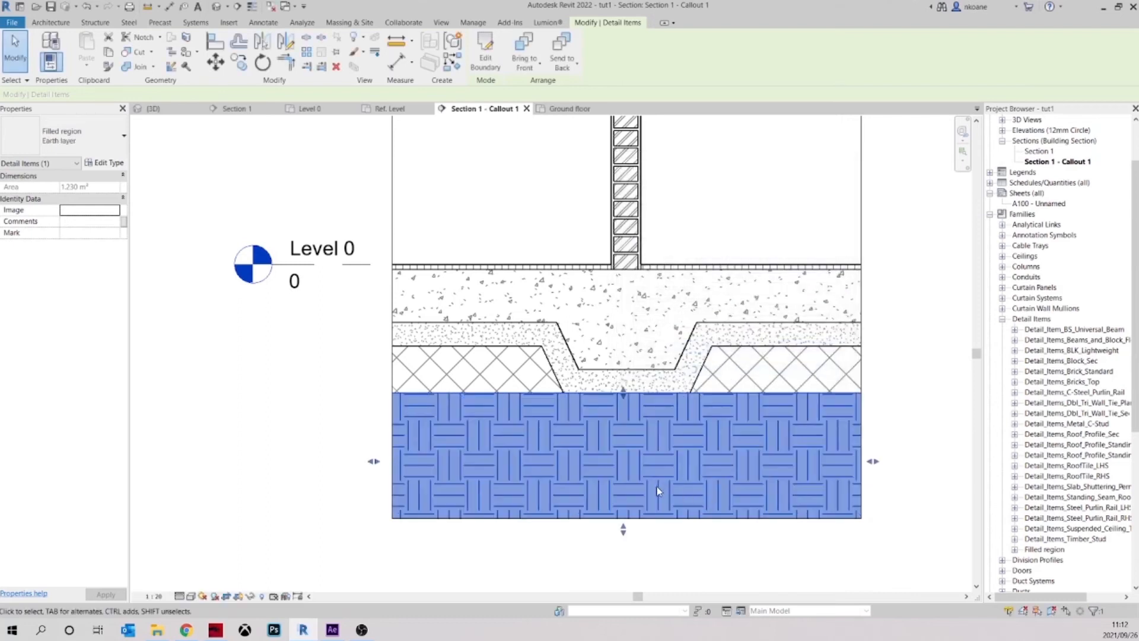
{"action": "left_click", "coordinate": [767, 558]}
Examine the hatches of the slab, blinding, compacted fill and earth layers throughout the callout
{"action": "left_click", "coordinate": [632, 394]}
{"action": "key", "text": "Escape"}
{"action": "scroll", "coordinate": [736, 438], "scroll_direction": "down", "scroll_amount": 4}
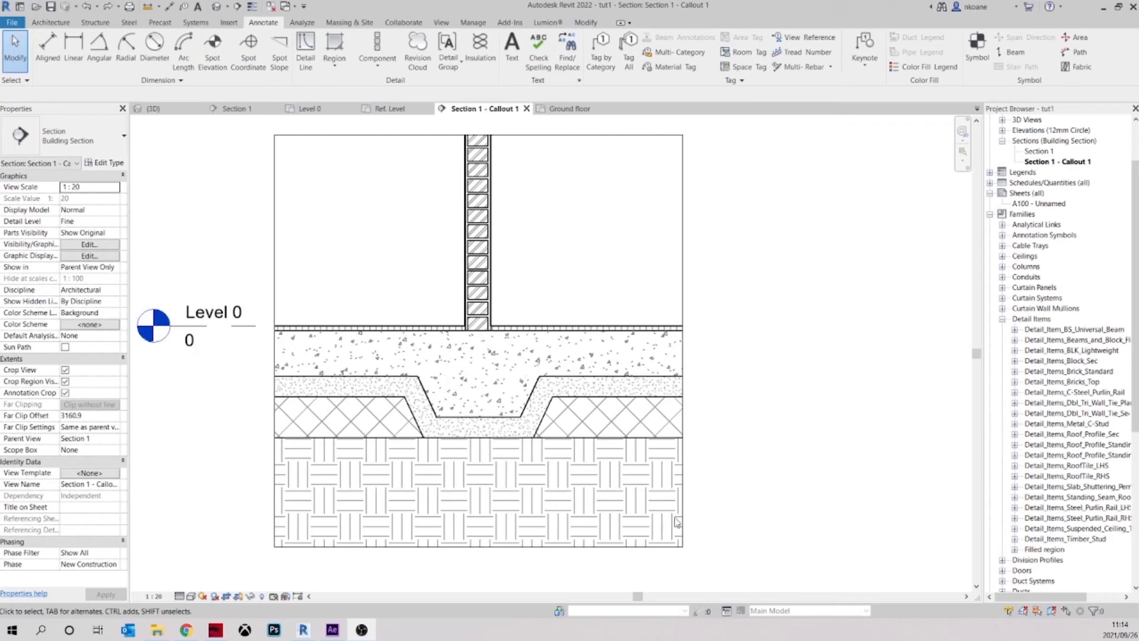
{"action": "left_click", "coordinate": [702, 478]}
{"action": "middle_click_drag", "start_coordinate": [724, 474], "coordinate": [665, 455]}
{"action": "scroll", "coordinate": [481, 423], "scroll_direction": "down", "scroll_amount": 4}
{"action": "scroll", "coordinate": [437, 388], "scroll_direction": "up", "scroll_amount": 3}
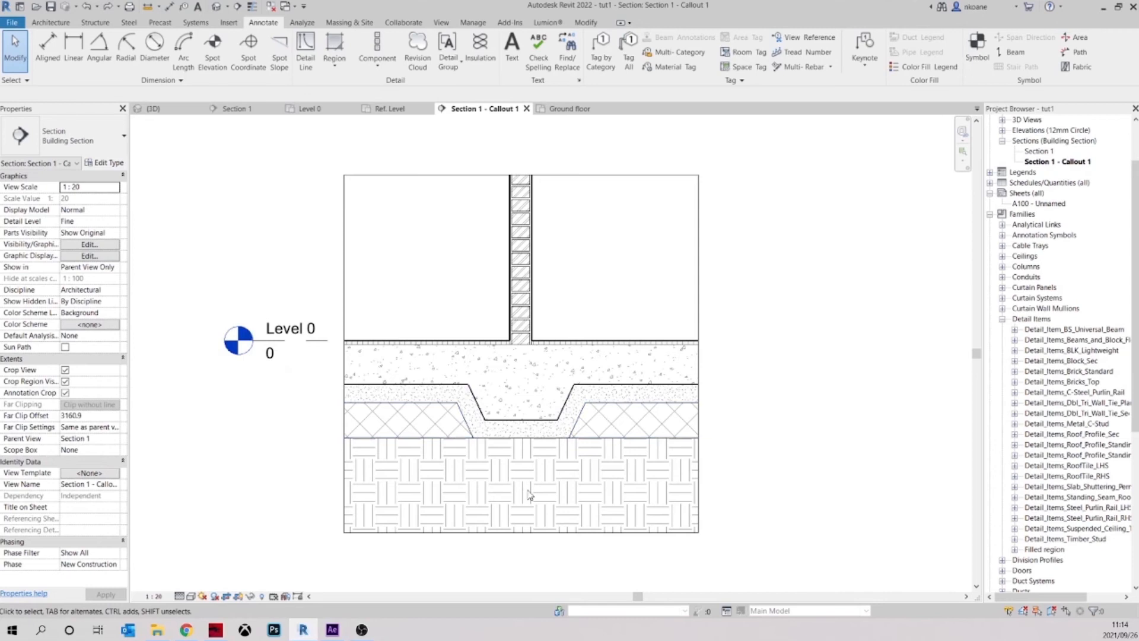
{"action": "scroll", "coordinate": [514, 468], "scroll_direction": "up", "scroll_amount": 3}
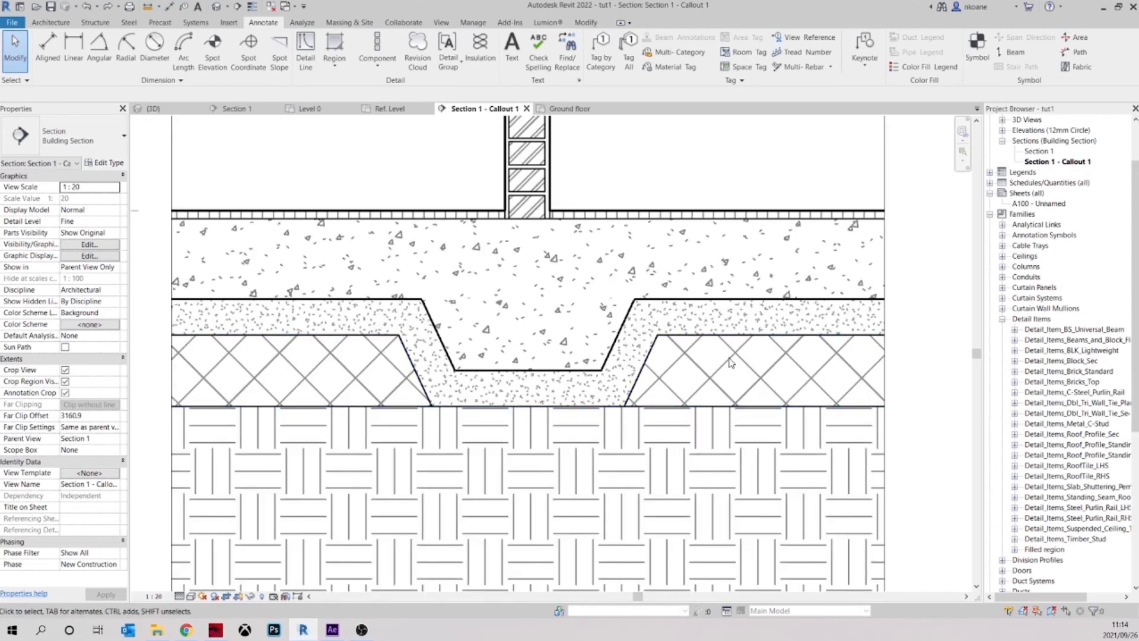
{"action": "middle_click_drag", "start_coordinate": [731, 369], "coordinate": [732, 394]}
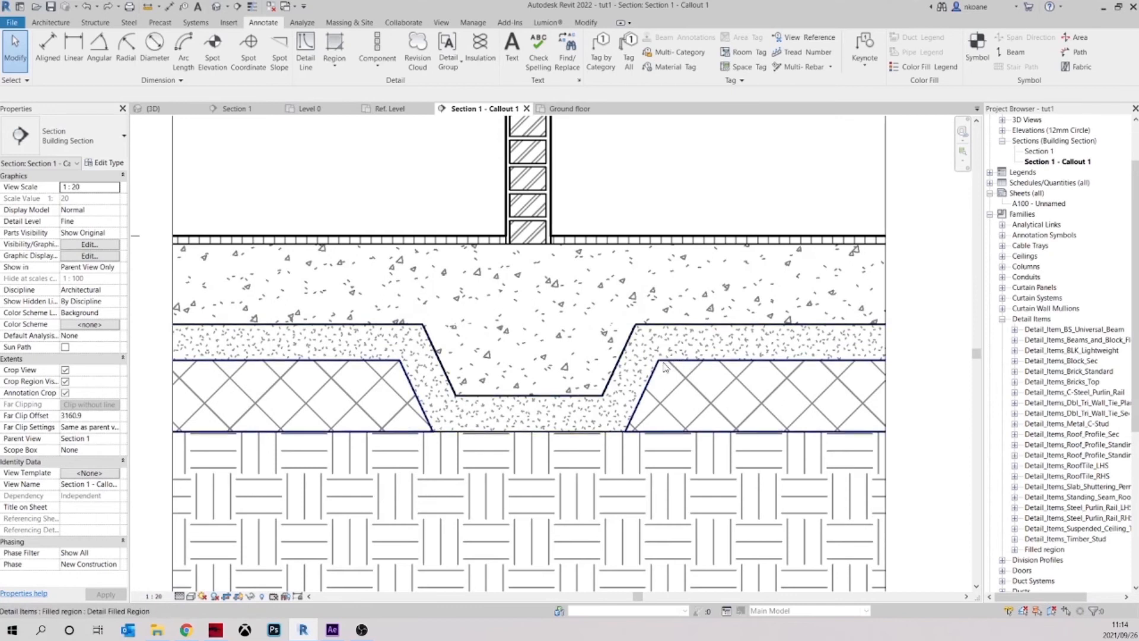
Open the compacted fill region's boundary for editing and check the line styles available for the outline of its right part
{"action": "left_click", "coordinate": [730, 366]}
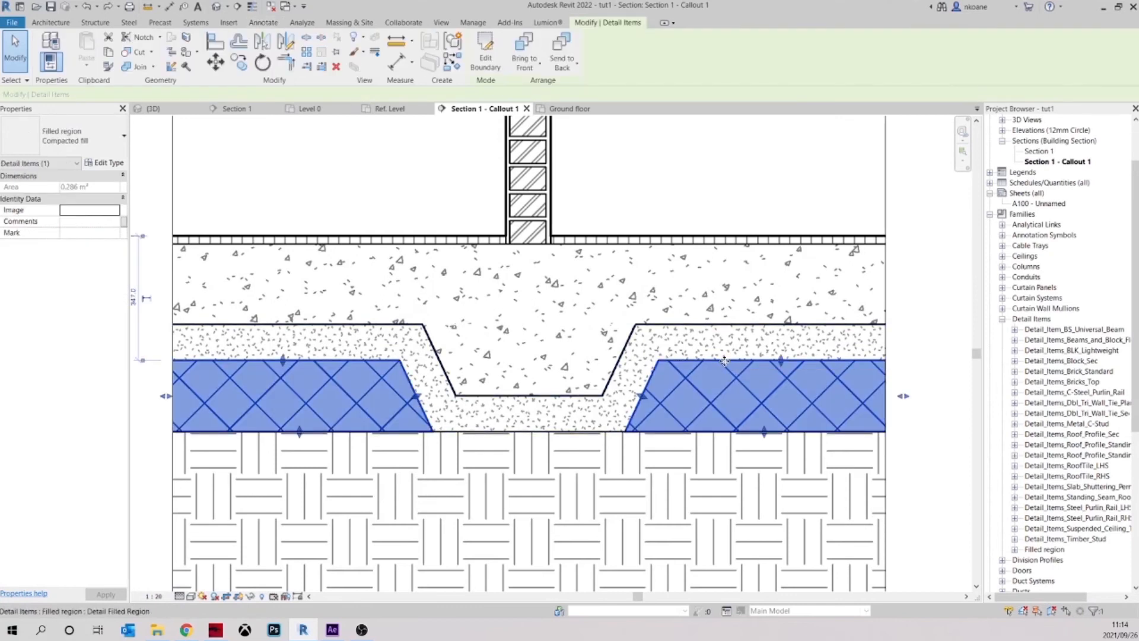
{"action": "double_click", "coordinate": [725, 361]}
{"action": "left_click", "coordinate": [725, 360]}
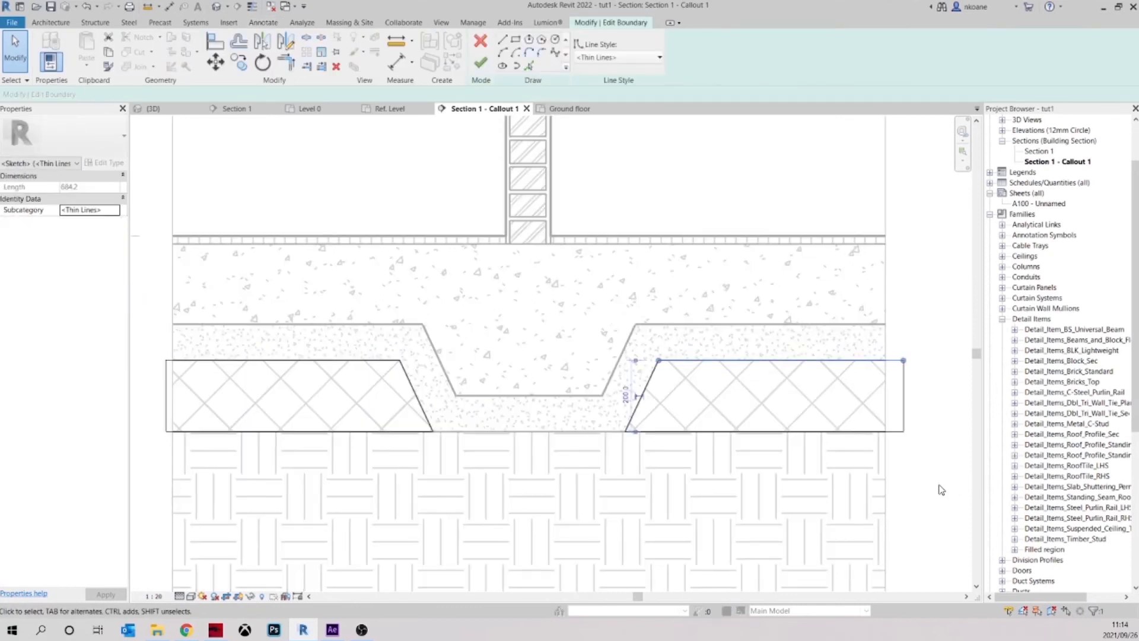
{"action": "left_click_drag", "start_coordinate": [940, 490], "coordinate": [561, 306]}
{"action": "left_click", "coordinate": [600, 57]}
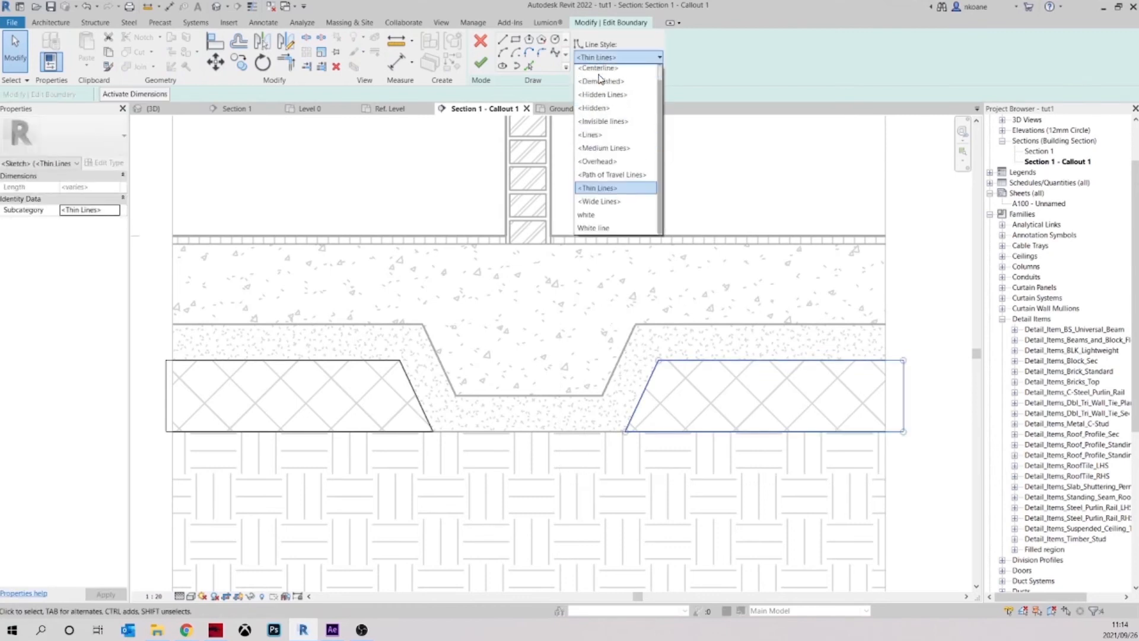
{"action": "left_click", "coordinate": [750, 185]}
Create a new line style named "Grey line" as a subcategory of Lines
{"action": "left_click", "coordinate": [473, 22]}
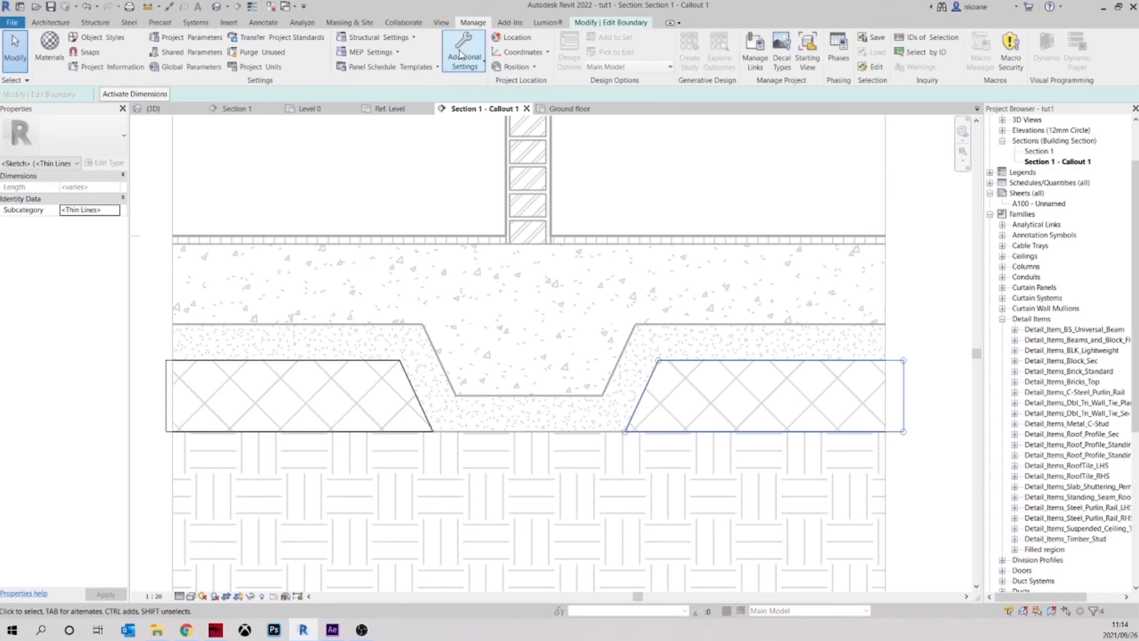
{"action": "left_click", "coordinate": [461, 55]}
{"action": "left_click", "coordinate": [495, 163]}
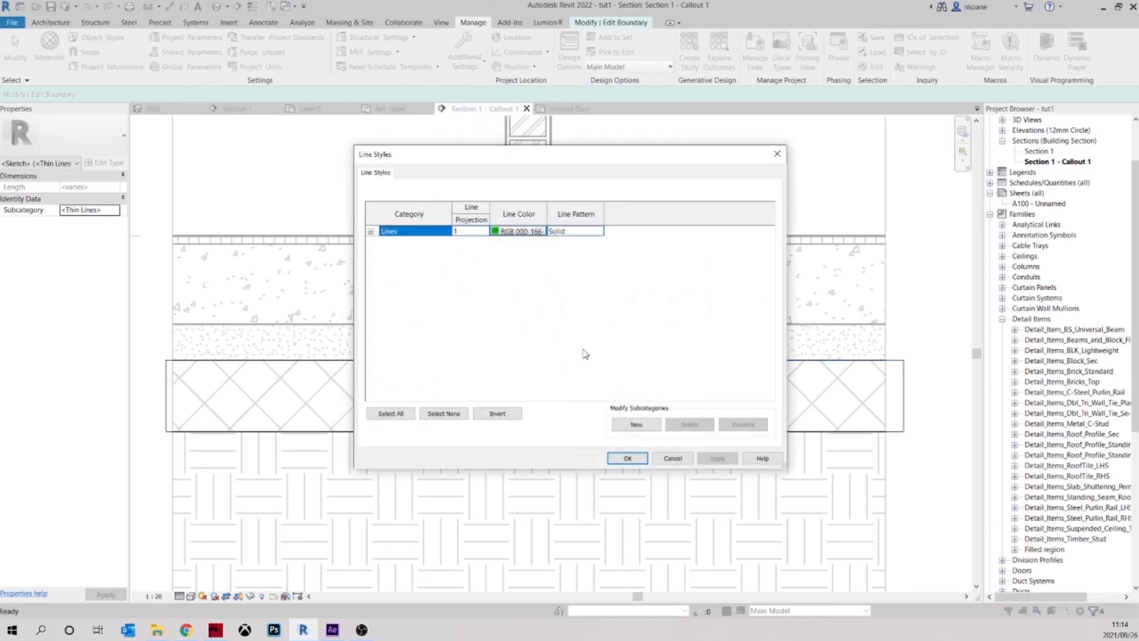
{"action": "left_click", "coordinate": [636, 424]}
{"action": "type", "text": "Grey line"}
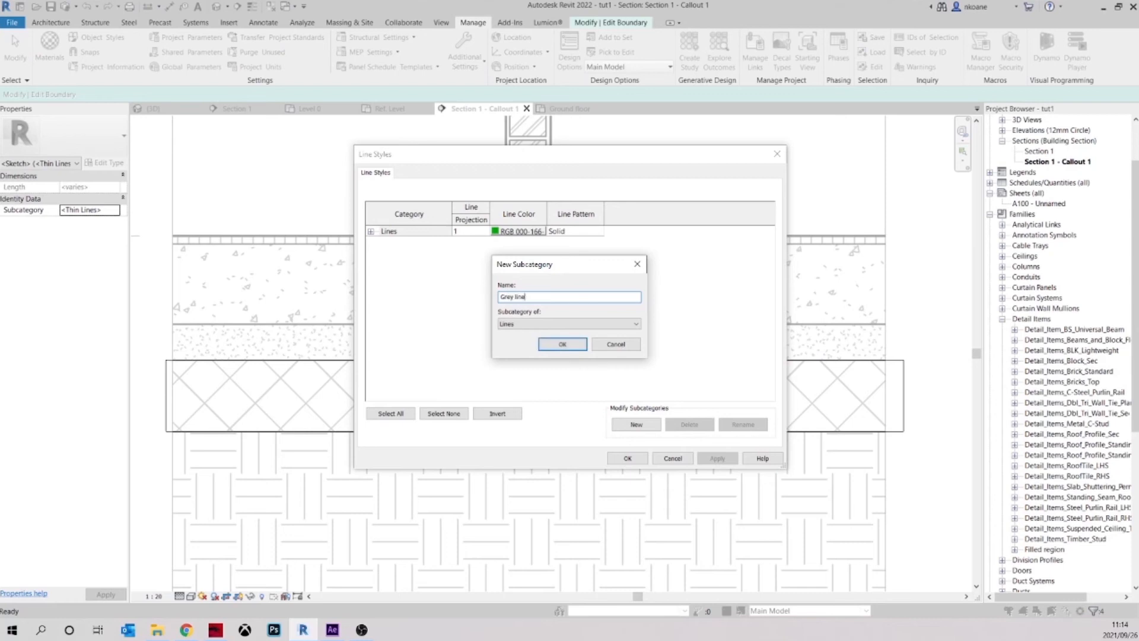
{"action": "key", "text": "Return"}
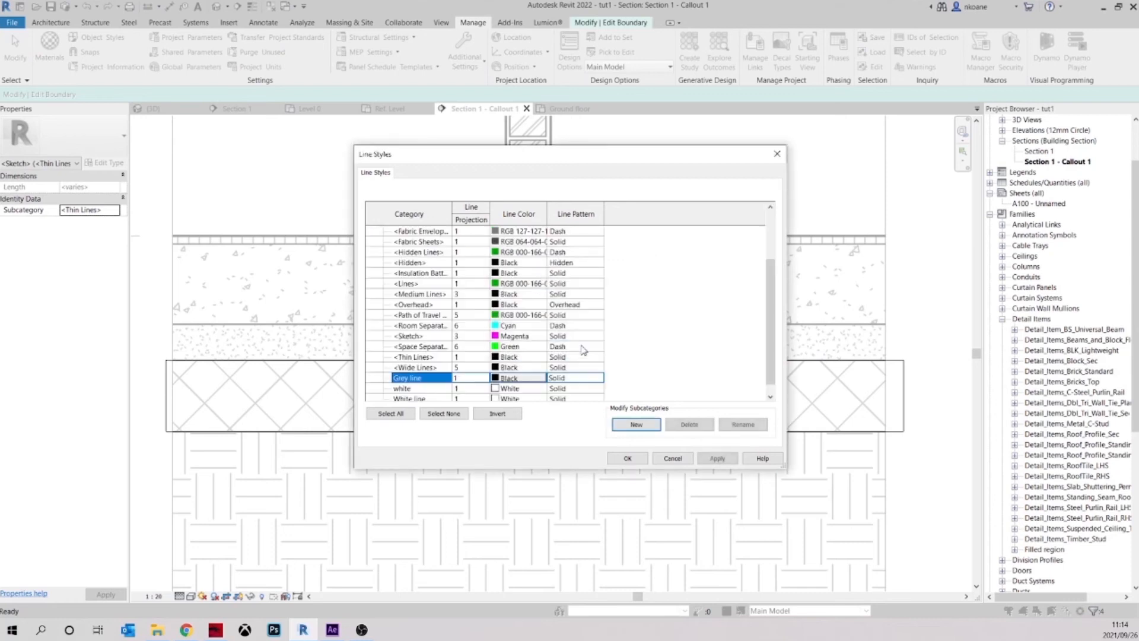
Set the Grey line style's colour to grey RGB 128-128-128 and save the line styles
{"action": "left_click", "coordinate": [511, 378]}
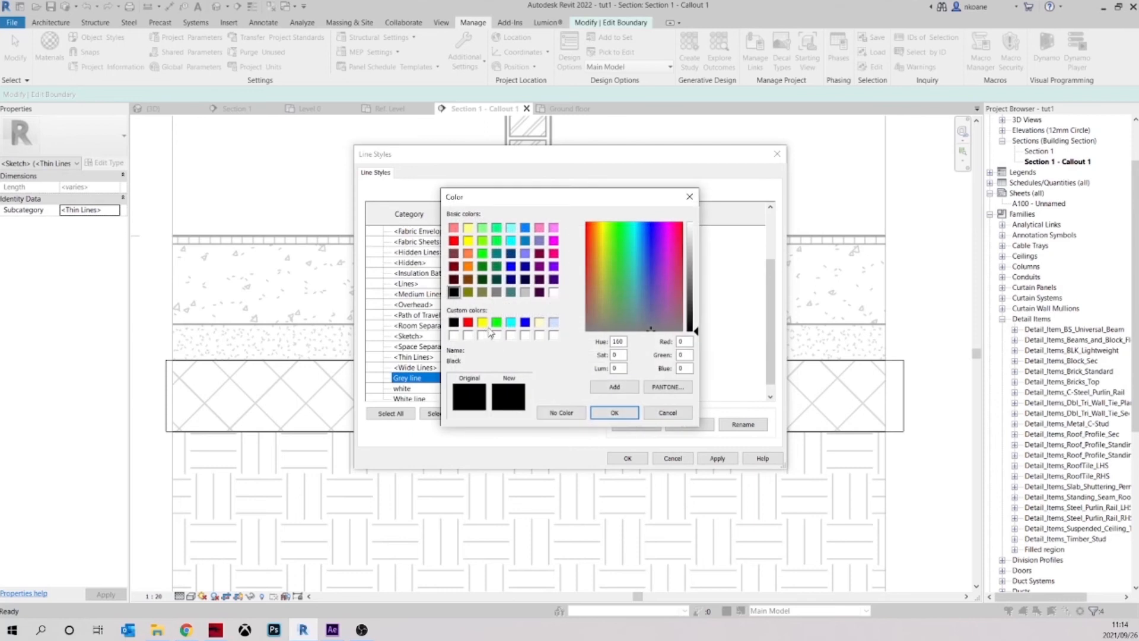
{"action": "left_click", "coordinate": [496, 292]}
{"action": "left_click", "coordinate": [614, 413]}
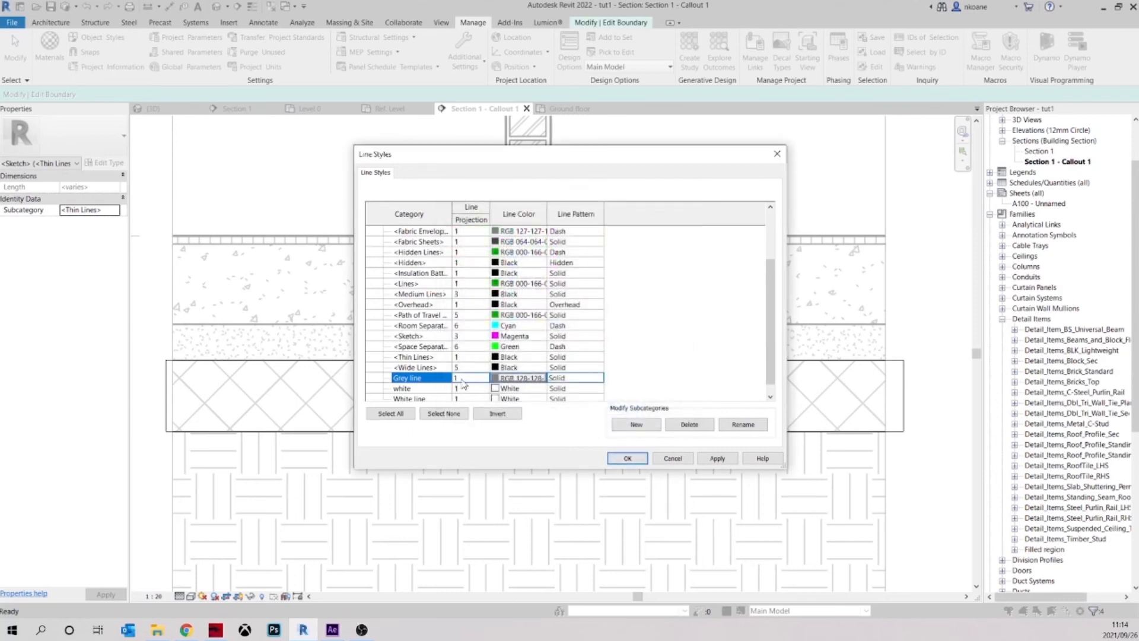
{"action": "left_click", "coordinate": [627, 456]}
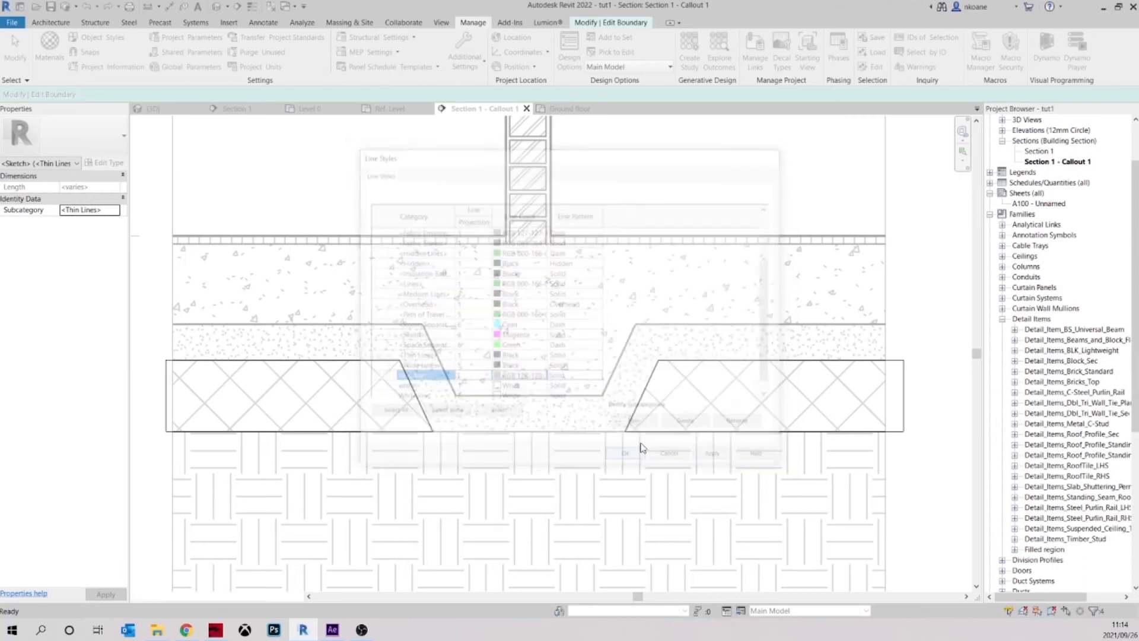
Apply the Grey line style to all boundary lines of both compacted fill parts and finish the boundary edit
{"action": "left_click_drag", "start_coordinate": [647, 377], "coordinate": [142, 273]}
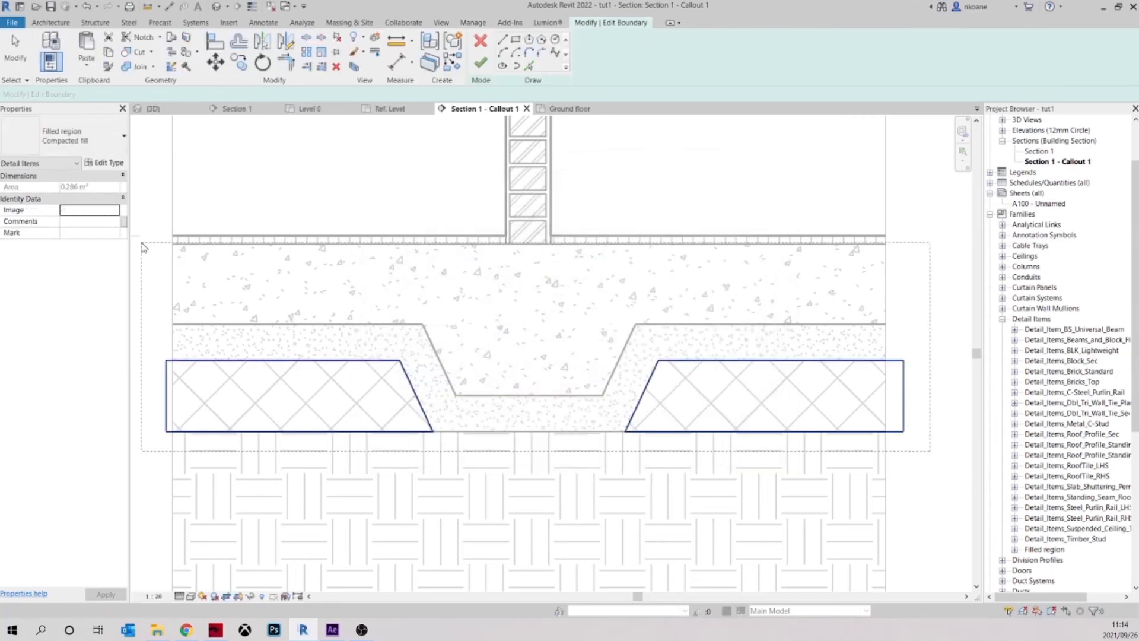
{"action": "left_click", "coordinate": [620, 57]}
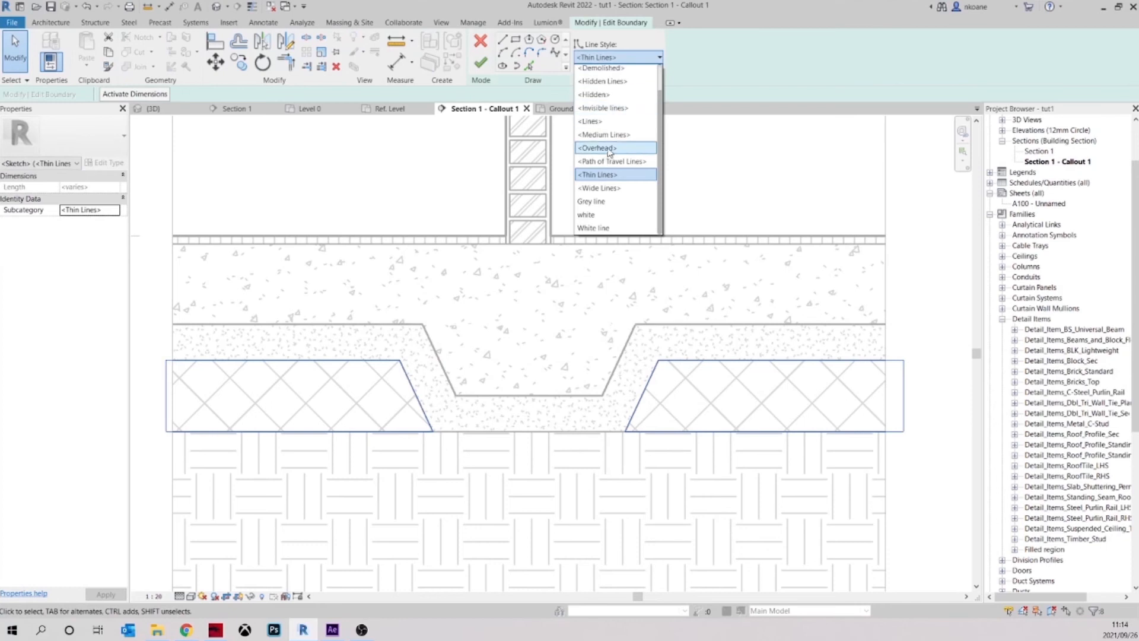
{"action": "left_click", "coordinate": [615, 203]}
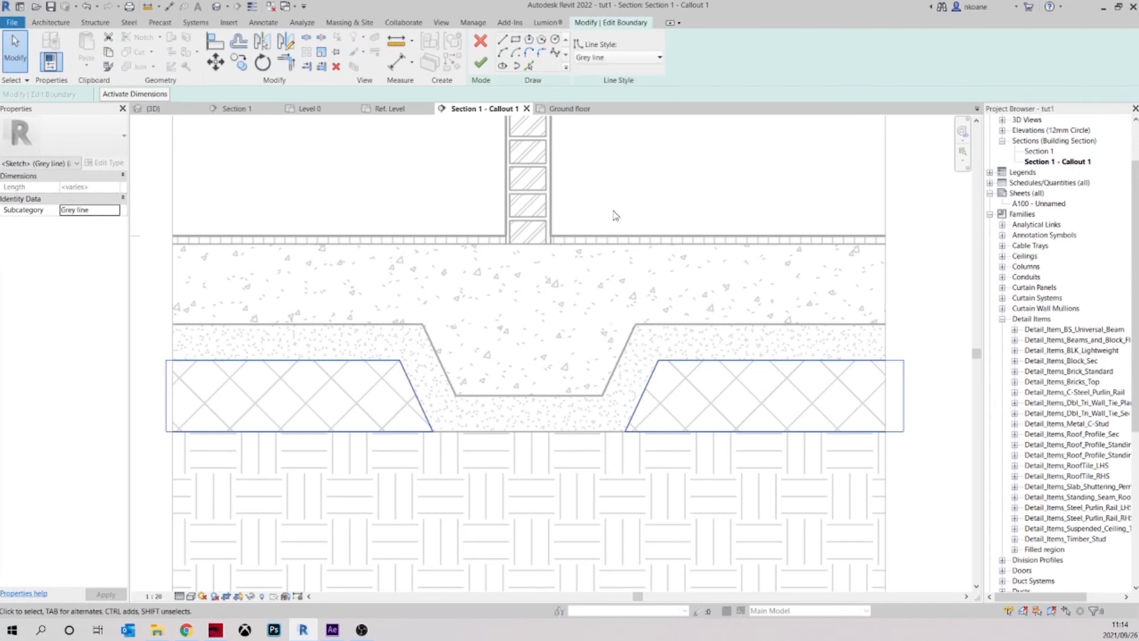
{"action": "left_click", "coordinate": [480, 62]}
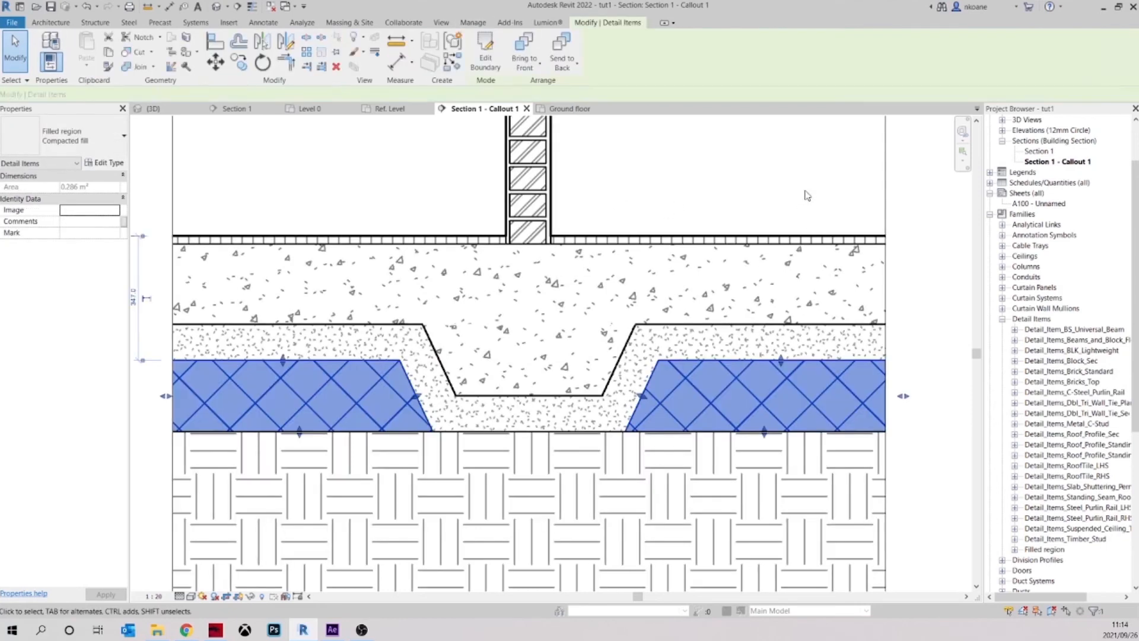
{"action": "key", "text": "Escape"}
Change all boundary lines of the Earth layer region to the Grey line style and finish the boundary edit
{"action": "scroll", "coordinate": [741, 238], "scroll_direction": "down", "scroll_amount": 2}
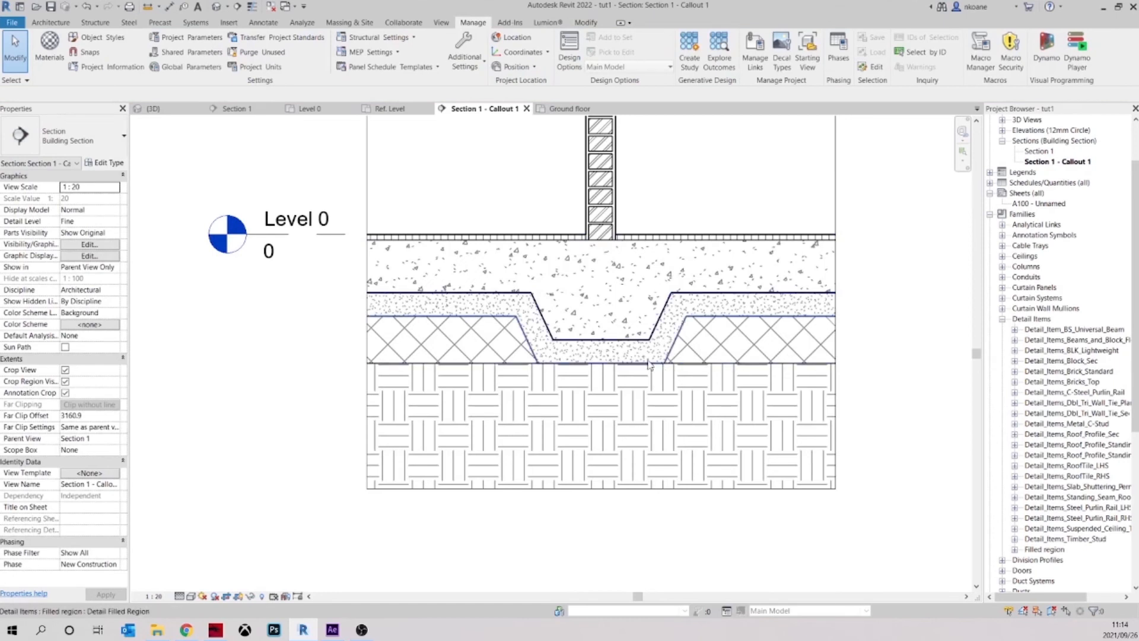
{"action": "double_click", "coordinate": [640, 369]}
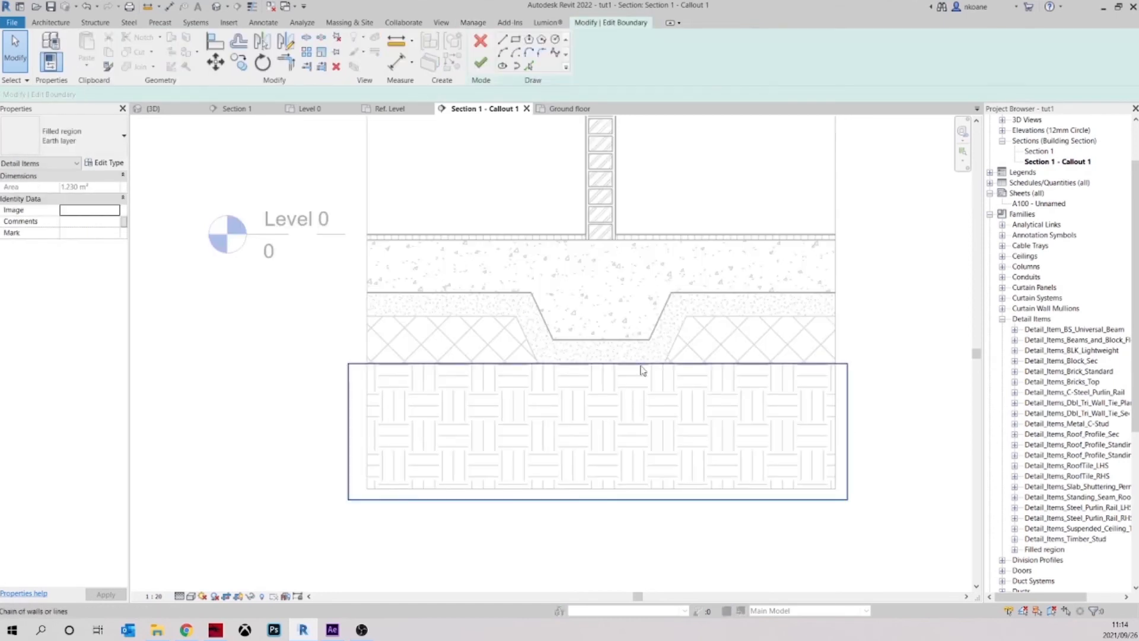
{"action": "left_click", "coordinate": [617, 57]}
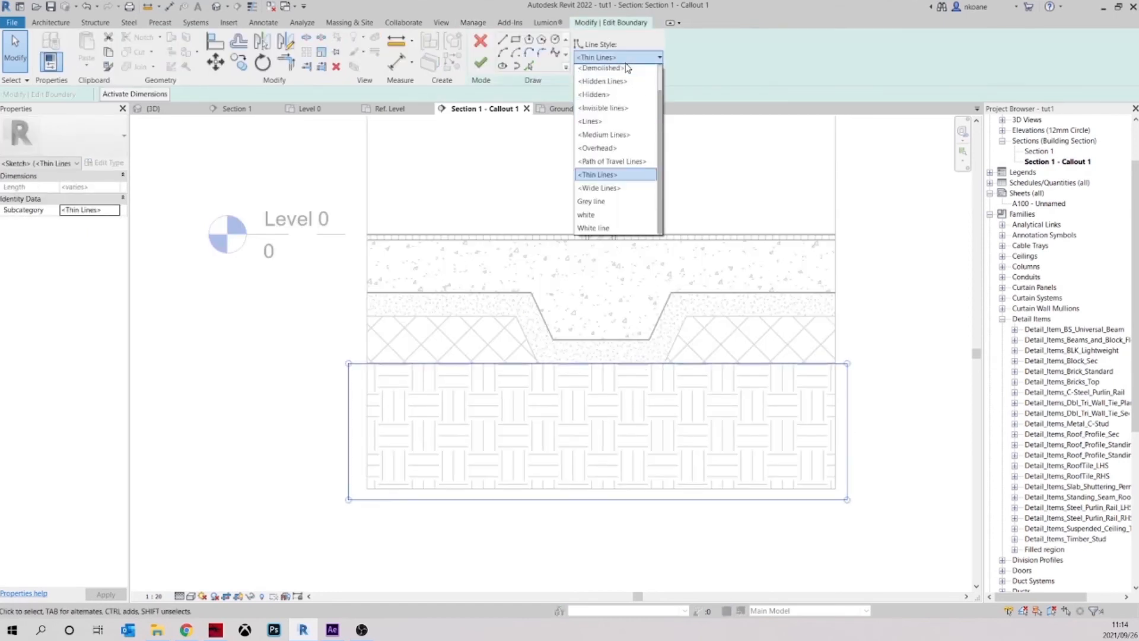
{"action": "left_click", "coordinate": [614, 205]}
{"action": "left_click", "coordinate": [478, 71]}
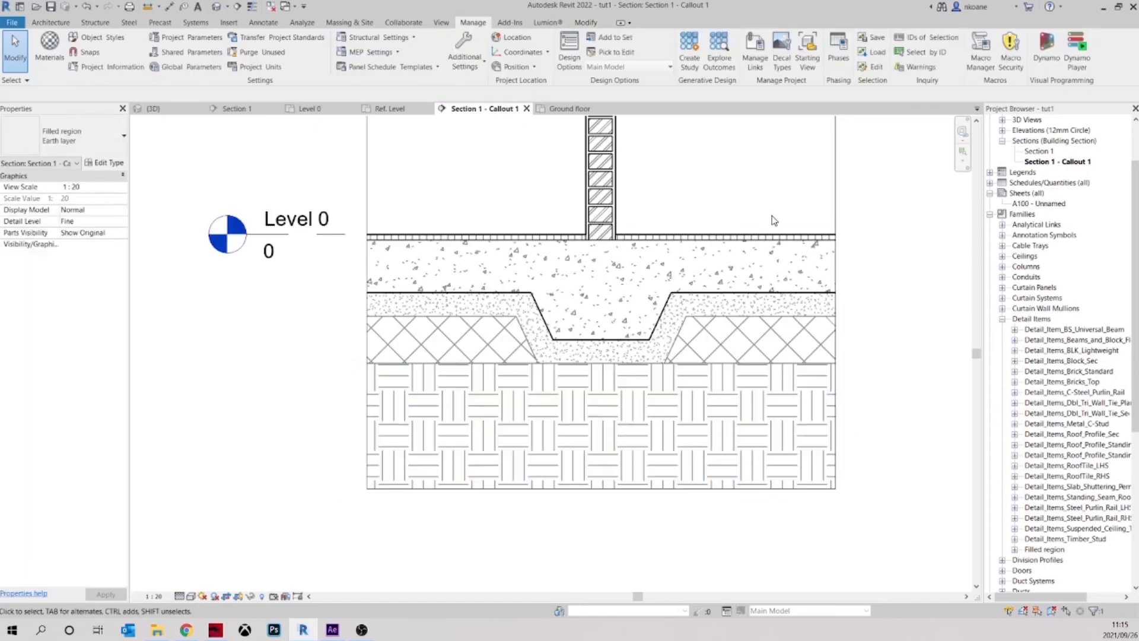
Place a 3.5mm Arial text note beside the callout with a horizontal one-segment leader pointing at the wall's right face
{"action": "scroll", "coordinate": [688, 423], "scroll_direction": "down", "scroll_amount": 2}
{"action": "scroll", "coordinate": [688, 422], "scroll_direction": "down", "scroll_amount": 1}
{"action": "middle_click_drag", "start_coordinate": [818, 410], "coordinate": [653, 333]}
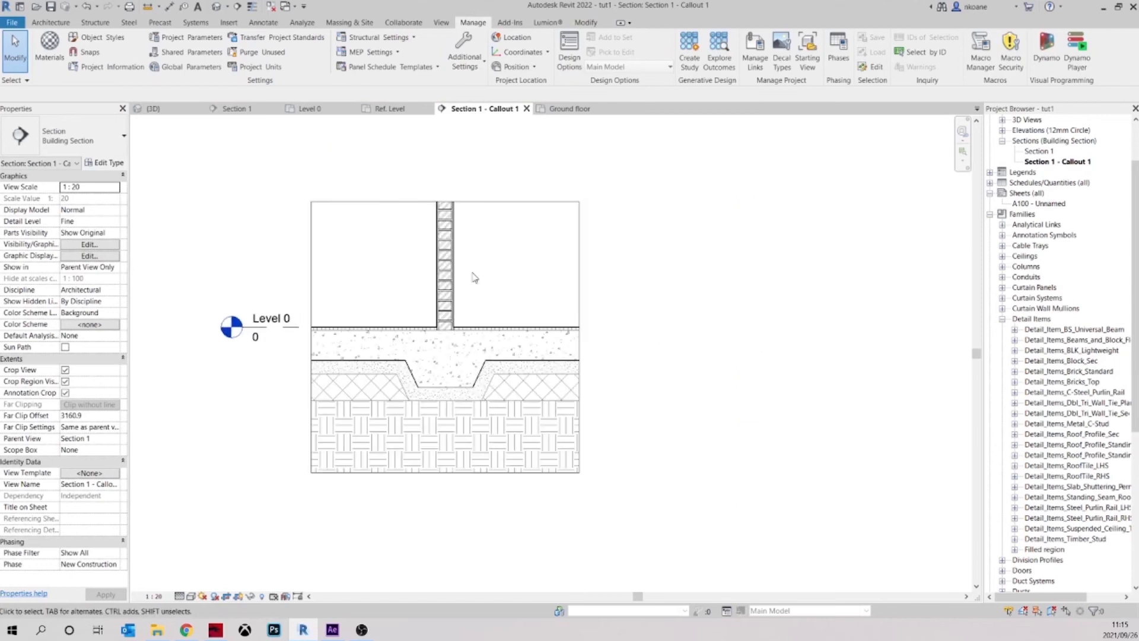
{"action": "middle_click_drag", "start_coordinate": [473, 257], "coordinate": [447, 273]}
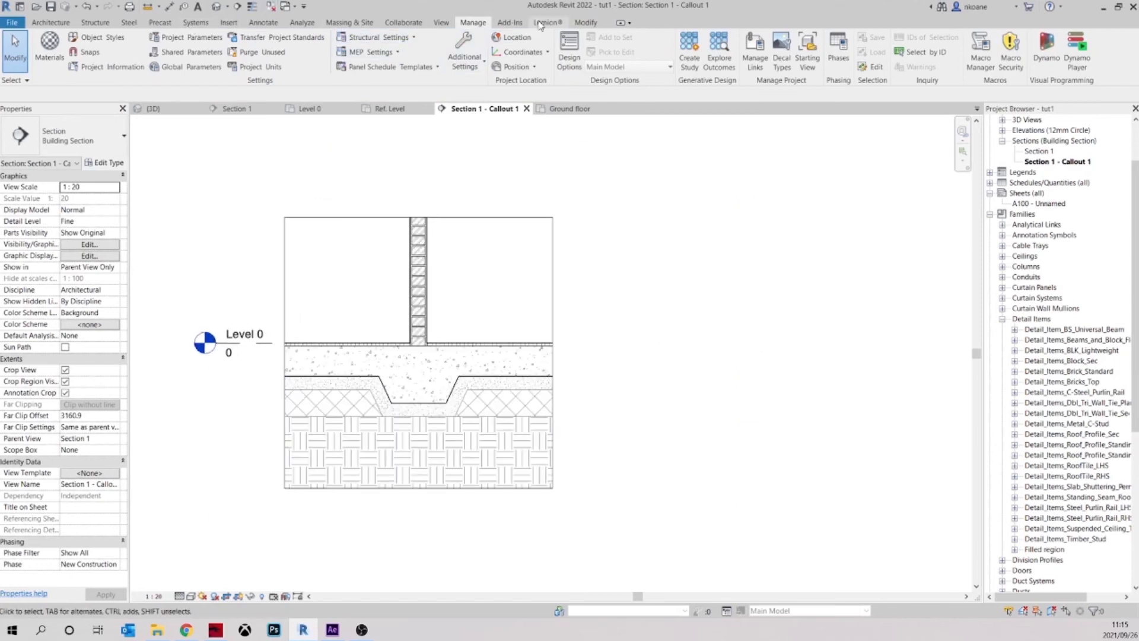
{"action": "left_click", "coordinate": [263, 22]}
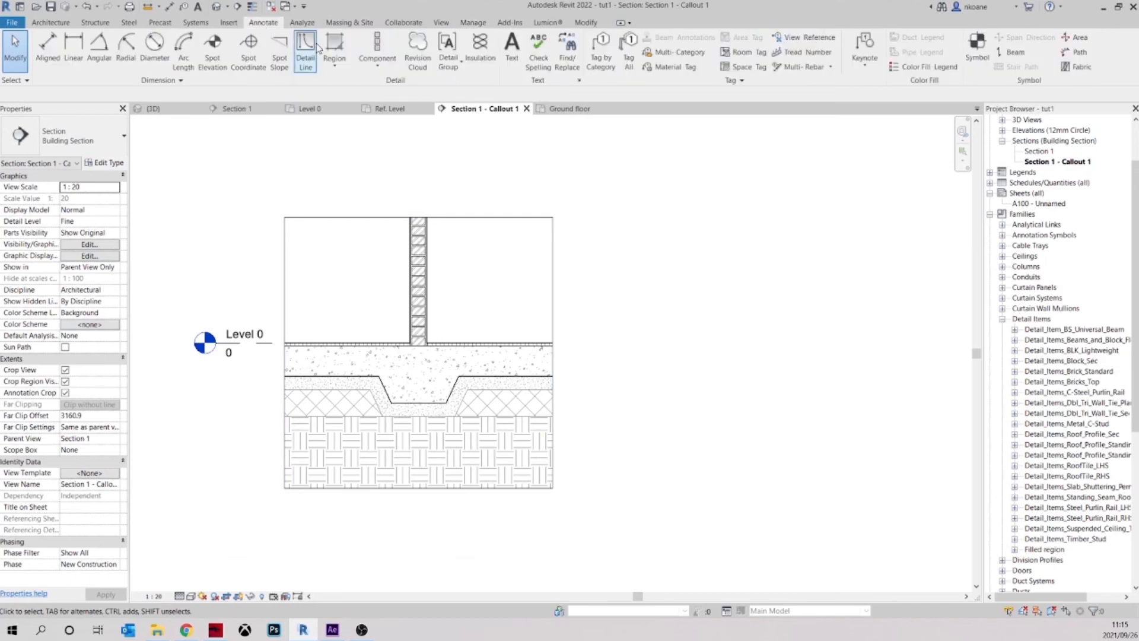
{"action": "middle_click_drag", "start_coordinate": [684, 212], "coordinate": [678, 222]}
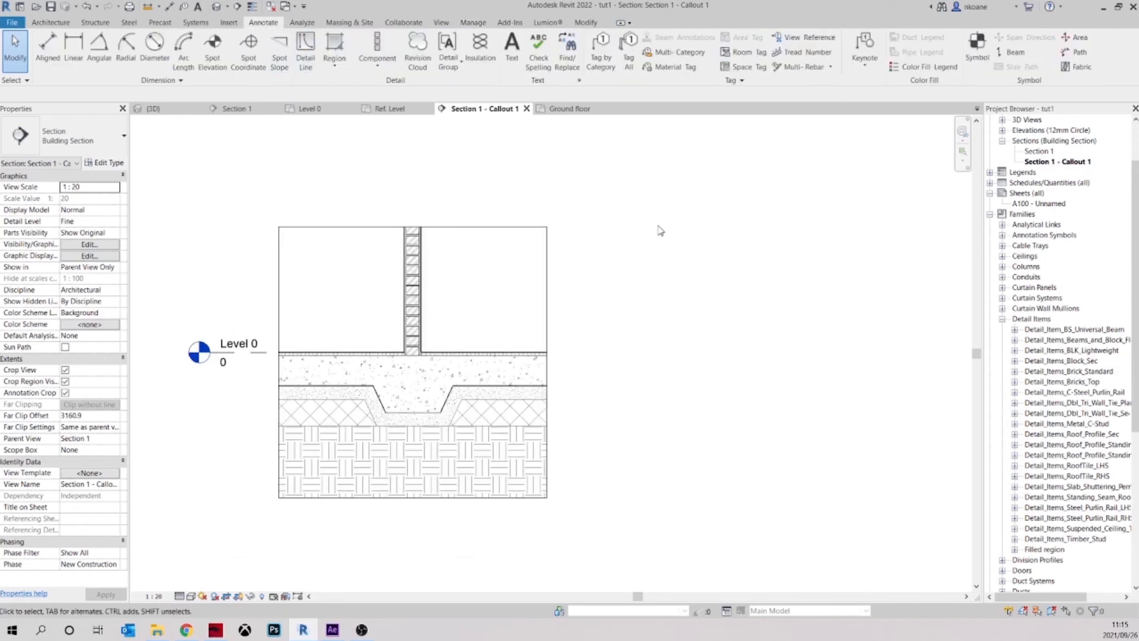
{"action": "left_click", "coordinate": [512, 48]}
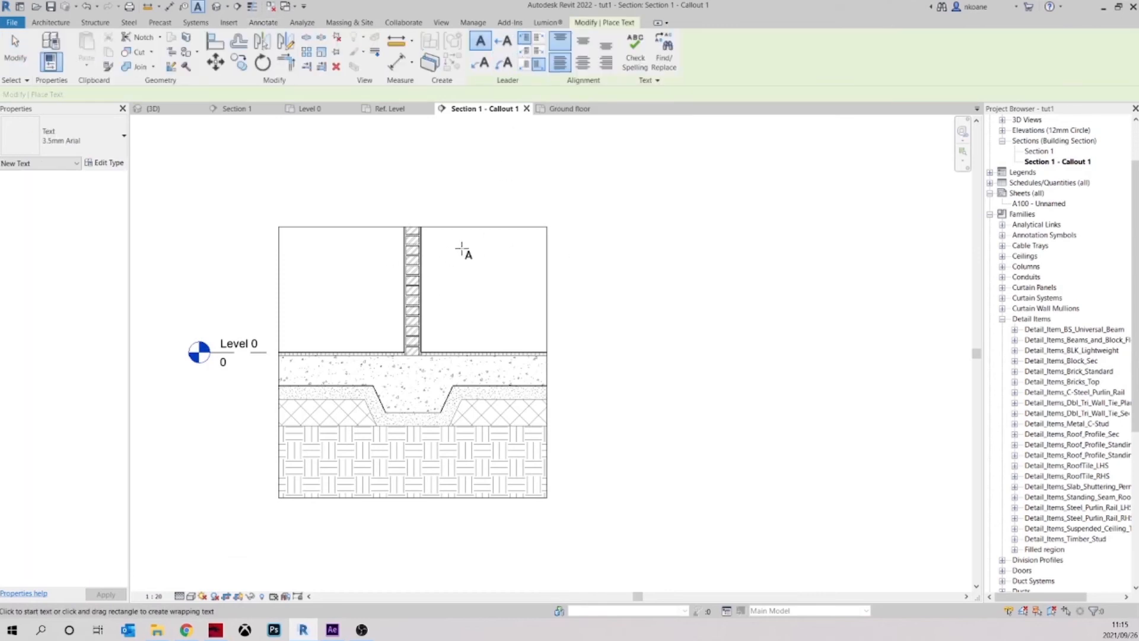
{"action": "left_click", "coordinate": [504, 40]}
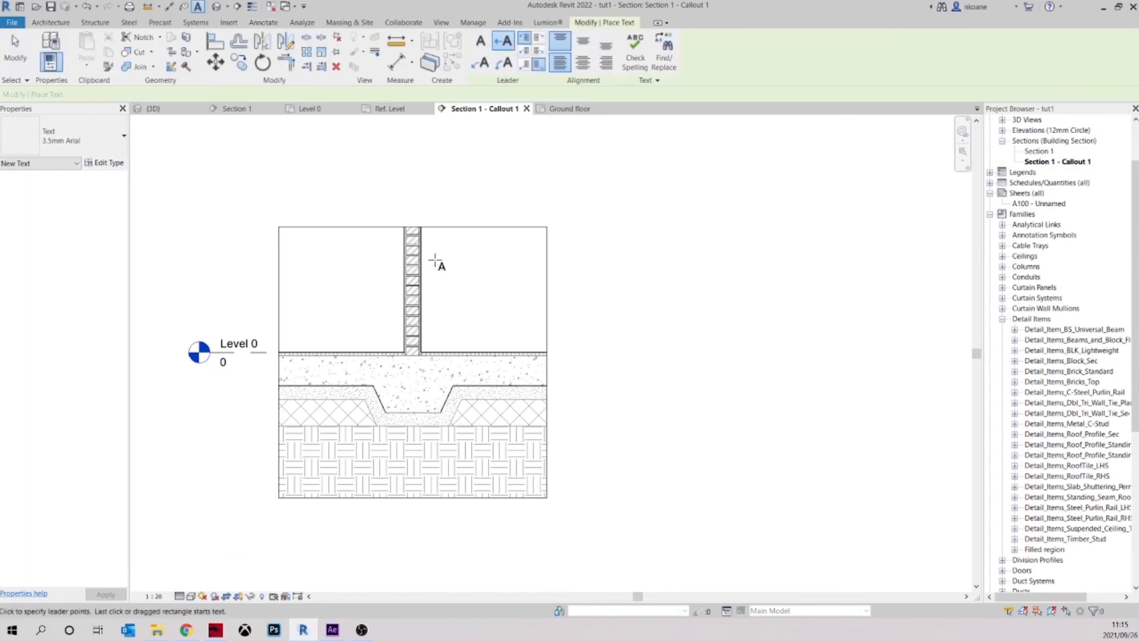
{"action": "scroll", "coordinate": [435, 261], "scroll_direction": "up", "scroll_amount": 3}
{"action": "left_click", "coordinate": [418, 256]}
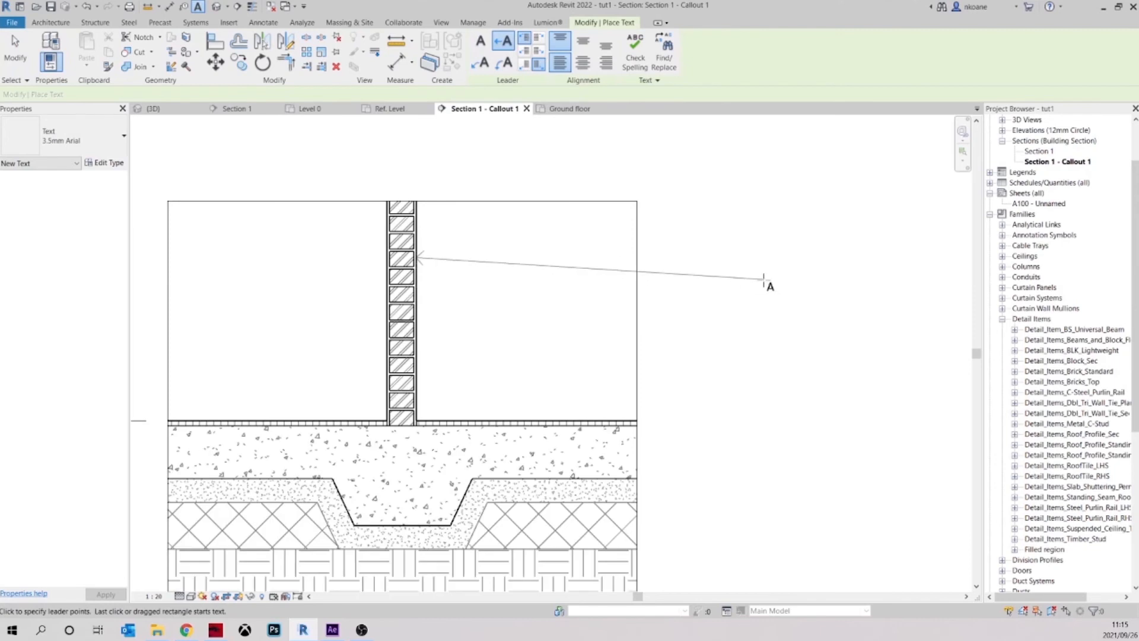
{"action": "left_click", "coordinate": [665, 259]}
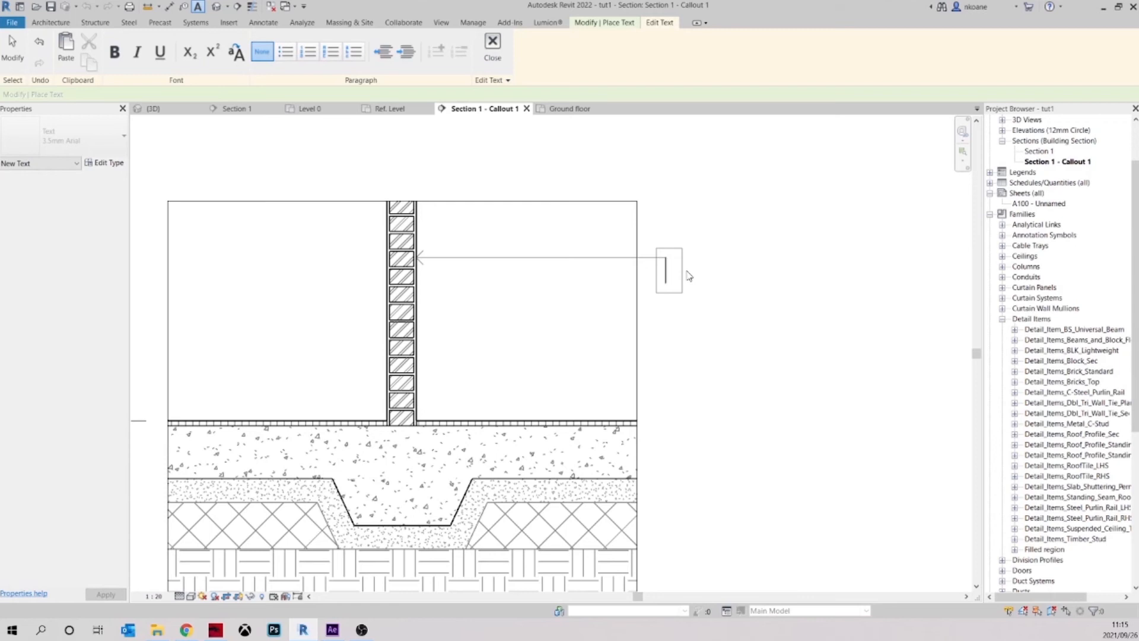
Enter "15mm PLASTER LAYER" as the text of the wall's leader note
{"action": "type", "text": "15mm"}
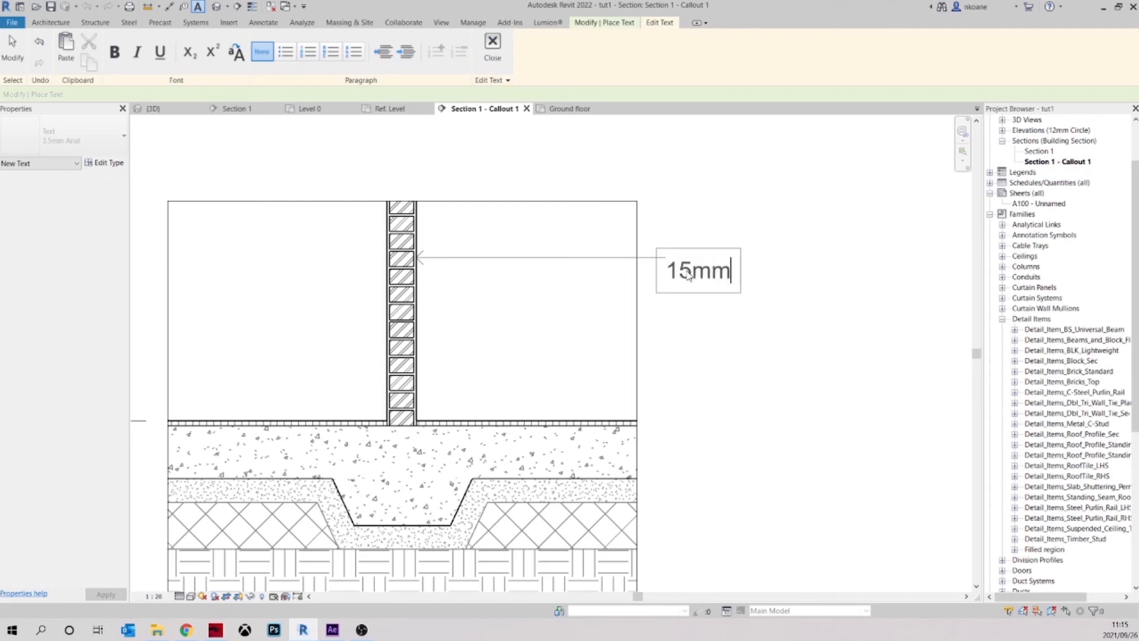
{"action": "type", "text": " PLASTER LAYER"}
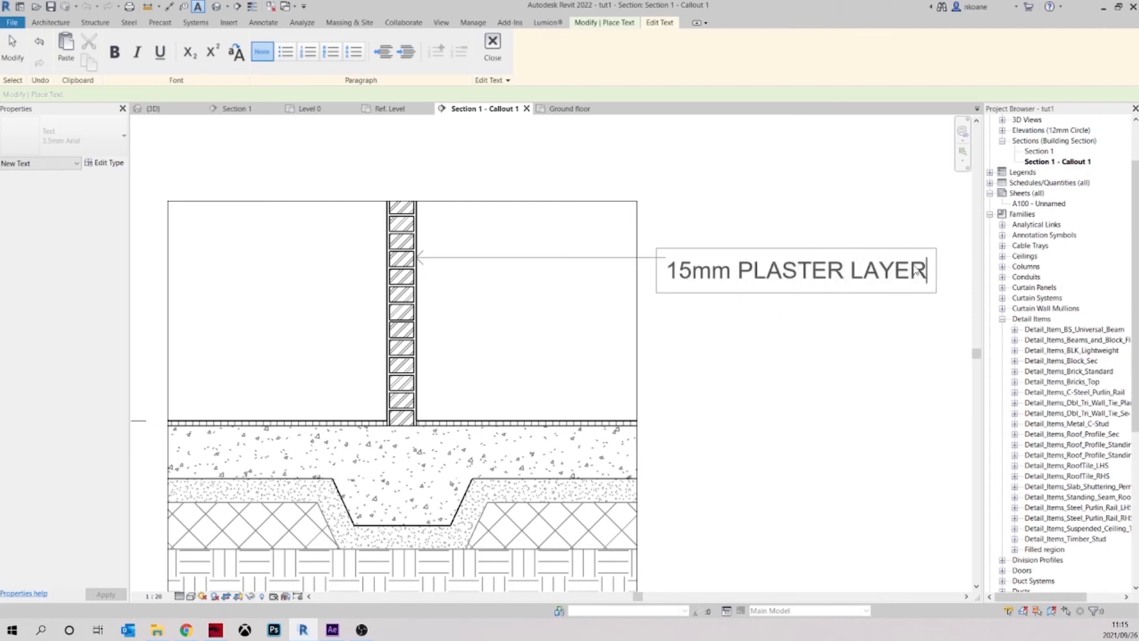
Rewrite the leader note's wording as "15mm Plaster layer" on a single line and finish the note
{"action": "left_click_drag", "start_coordinate": [932, 285], "coordinate": [754, 262]}
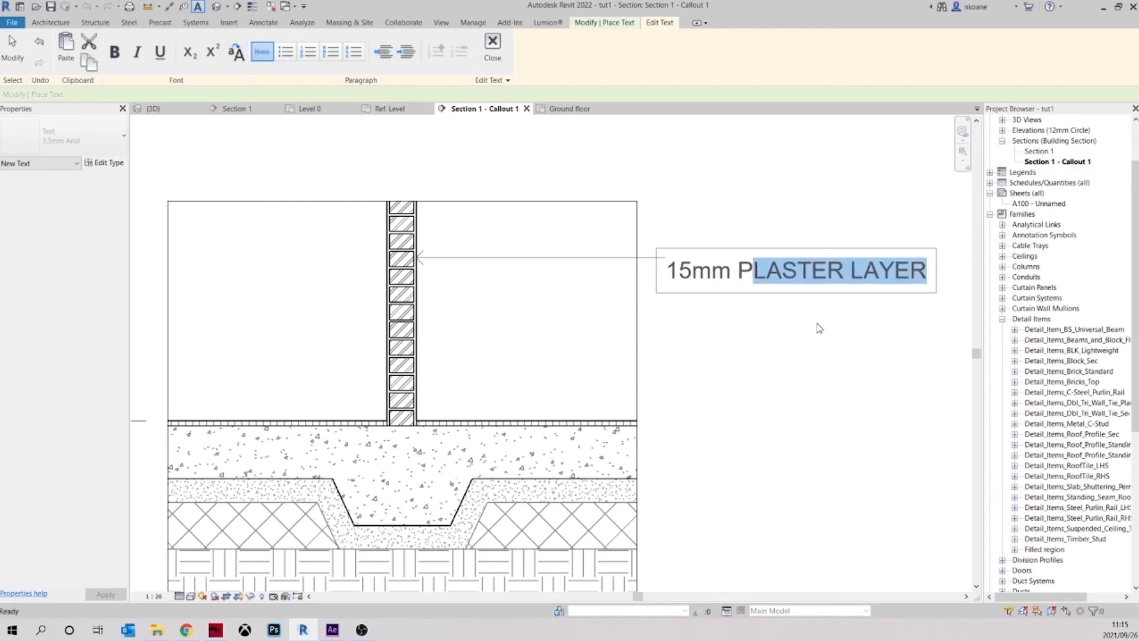
{"action": "type", "text": "last"}
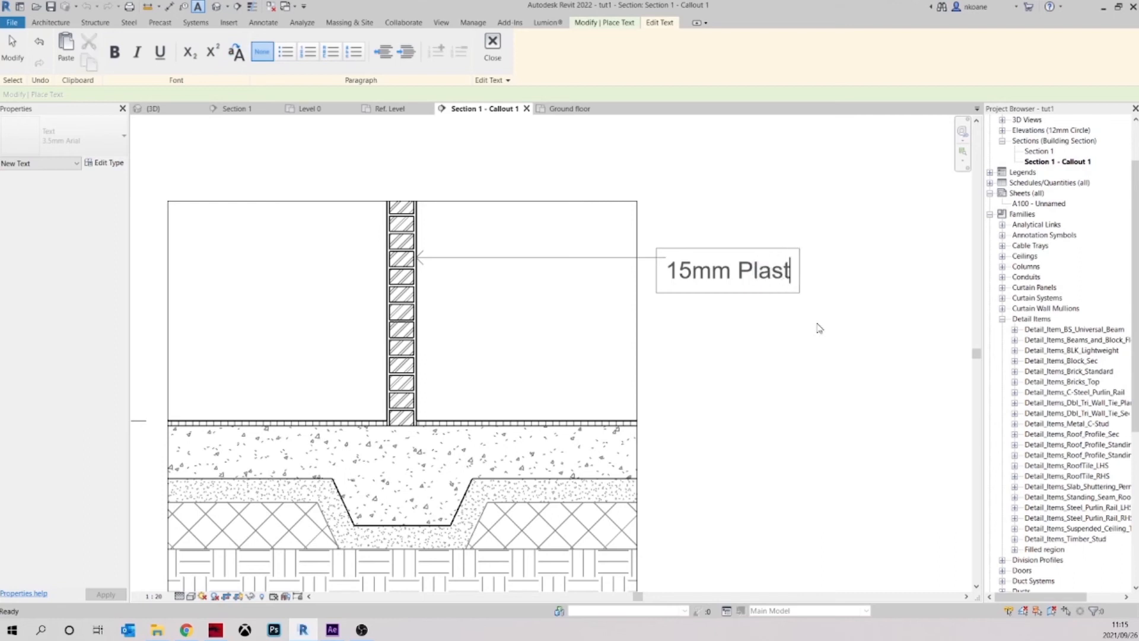
{"action": "type", "text": "er layer"}
{"action": "key", "text": "Return"}
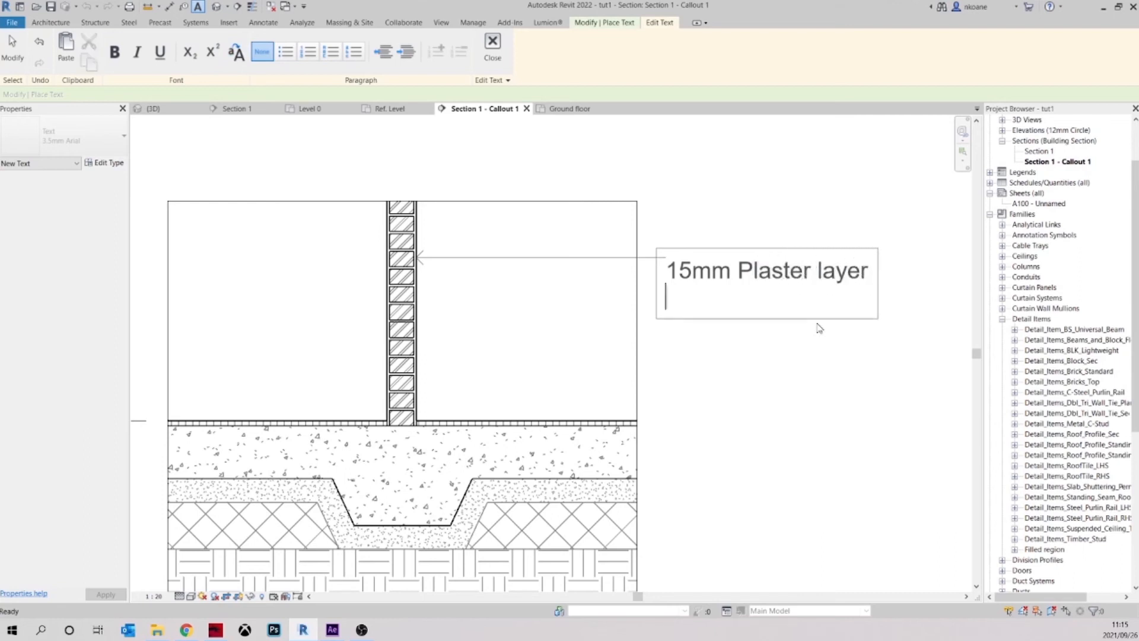
{"action": "key", "text": "BackSpace"}
{"action": "left_click", "coordinate": [770, 370]}
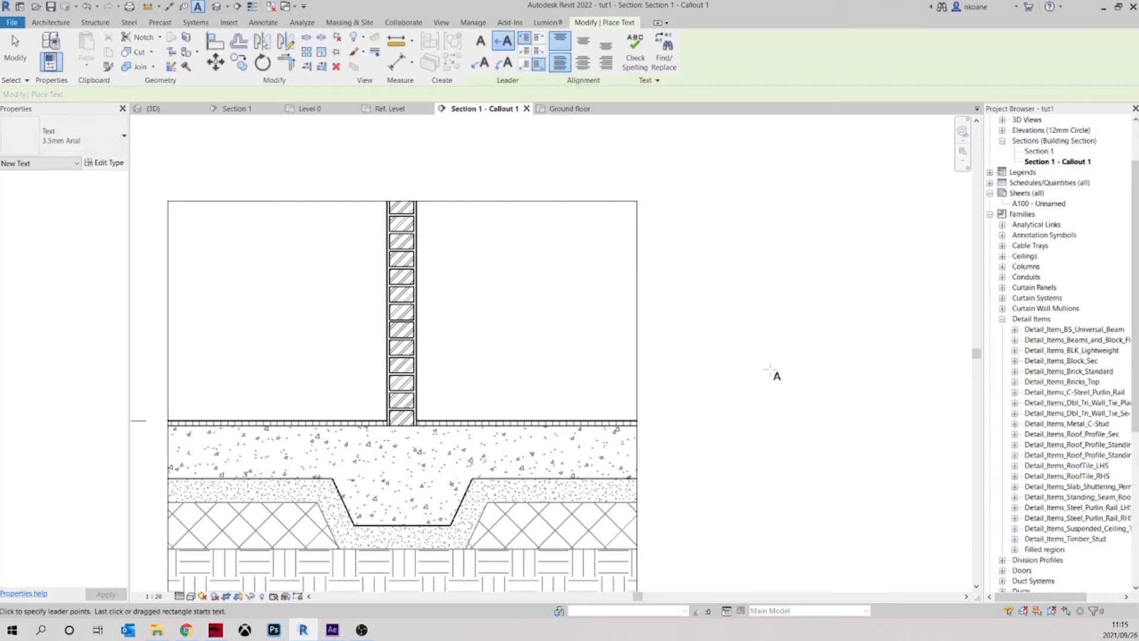
{"action": "key", "text": "Escape"}
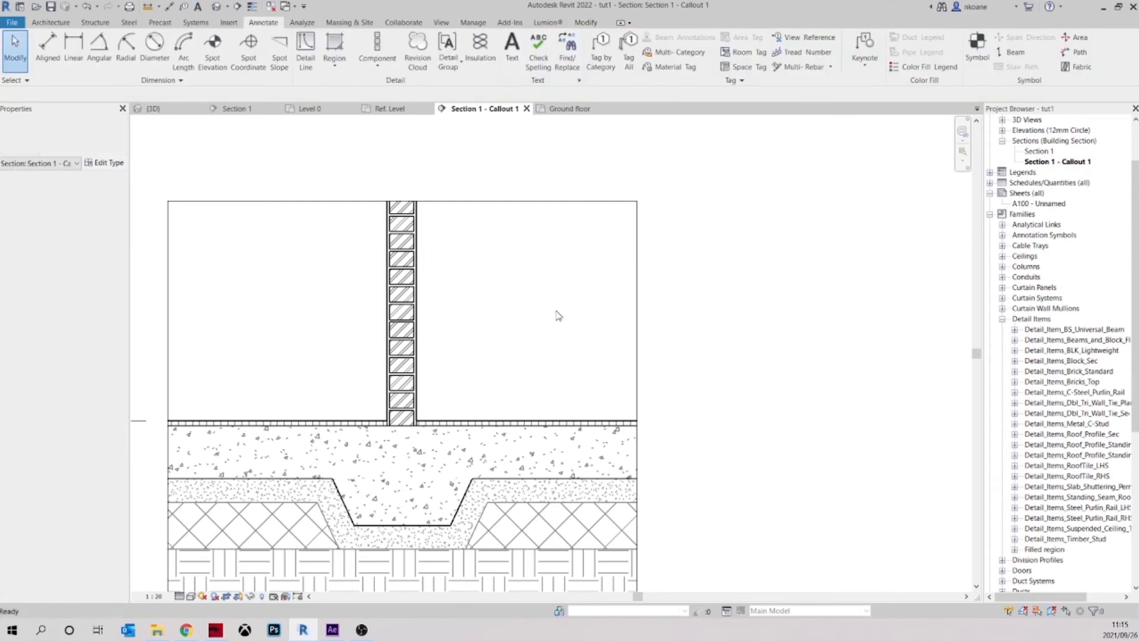
Switch the callout's Annotation Crop off and back on, and widen its annotation crop region past the plaster note
{"action": "scroll", "coordinate": [564, 313], "scroll_direction": "down", "scroll_amount": 2}
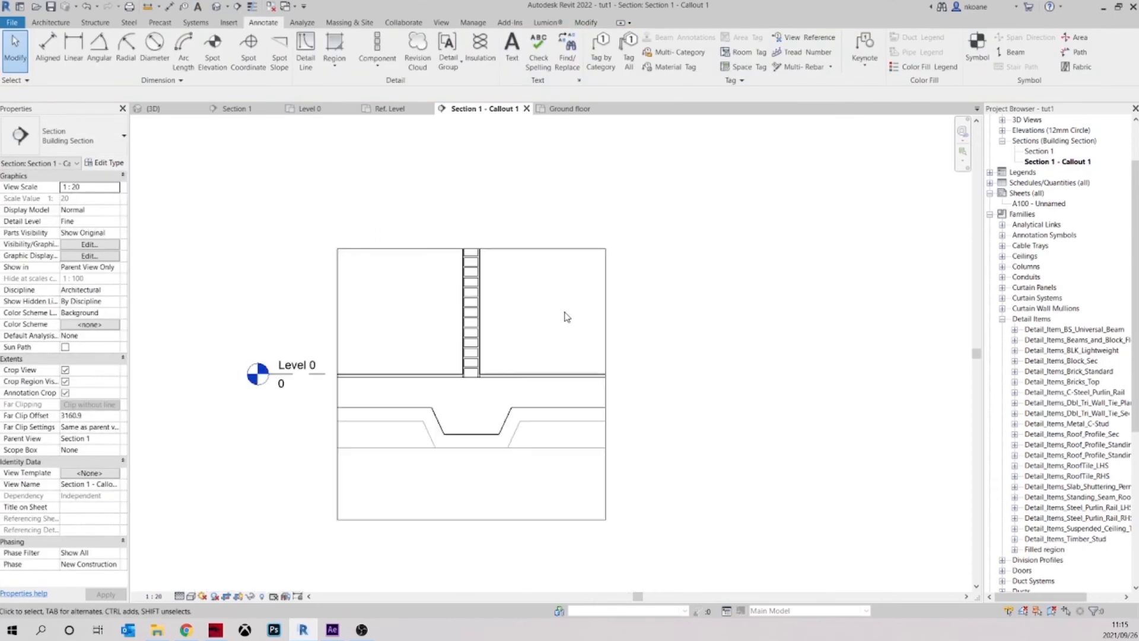
{"action": "left_click", "coordinate": [605, 312]}
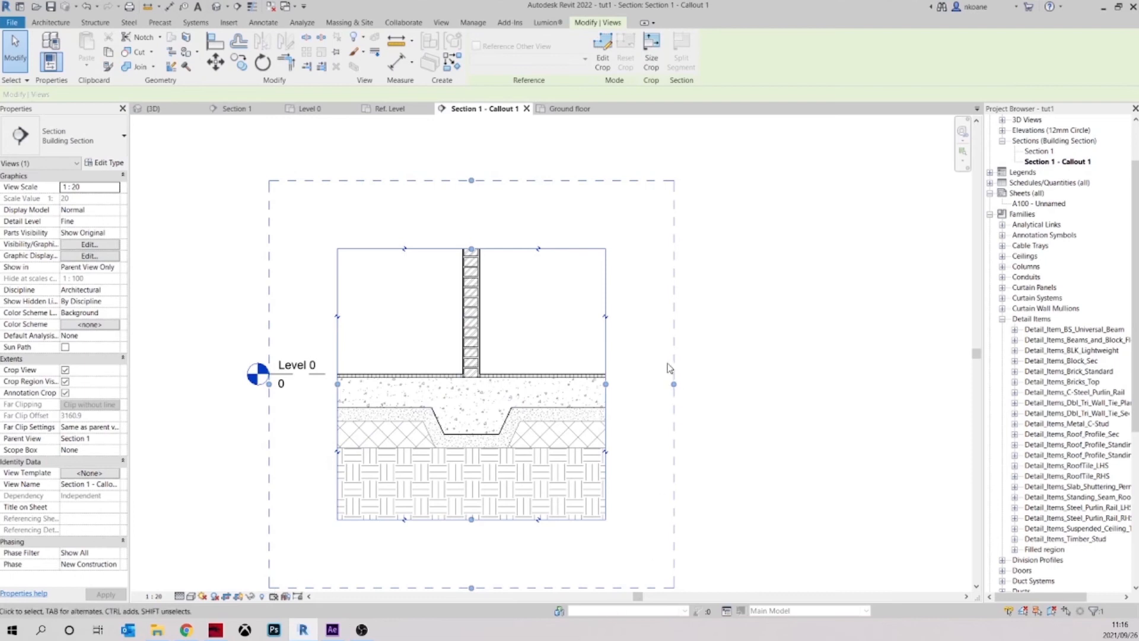
{"action": "left_click", "coordinate": [66, 393]}
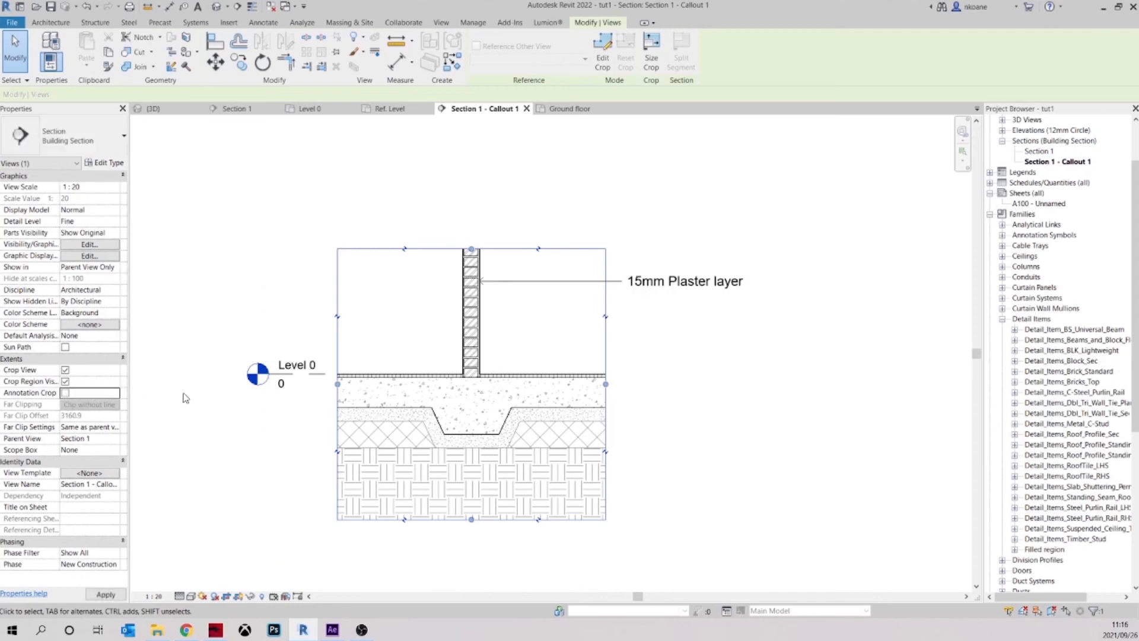
{"action": "left_click", "coordinate": [65, 393]}
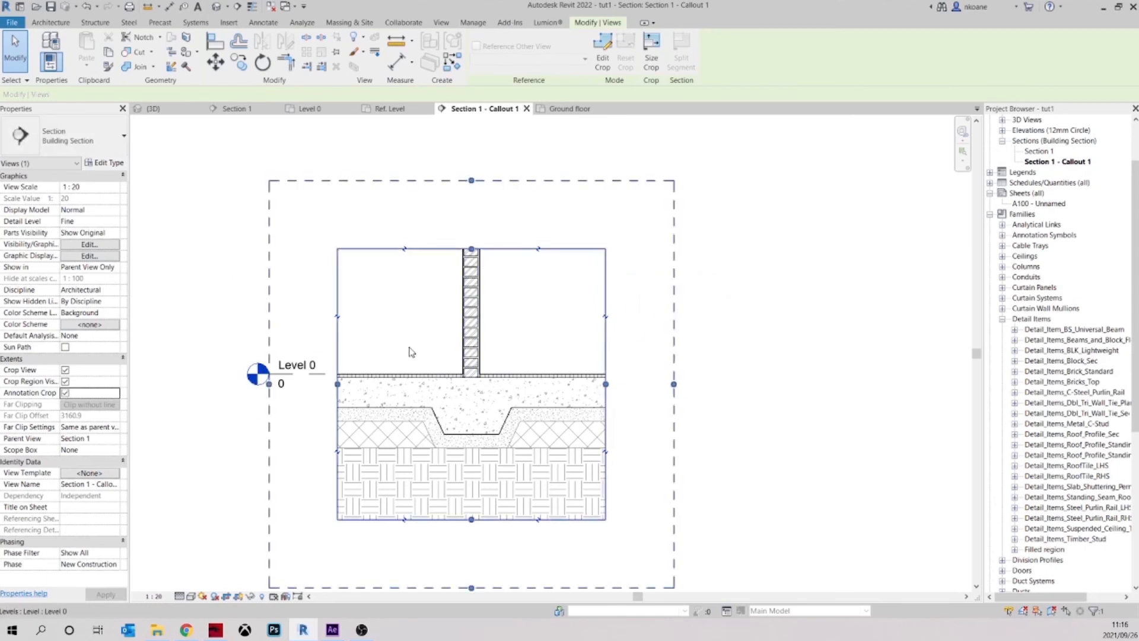
{"action": "left_click_drag", "start_coordinate": [674, 384], "coordinate": [801, 384]}
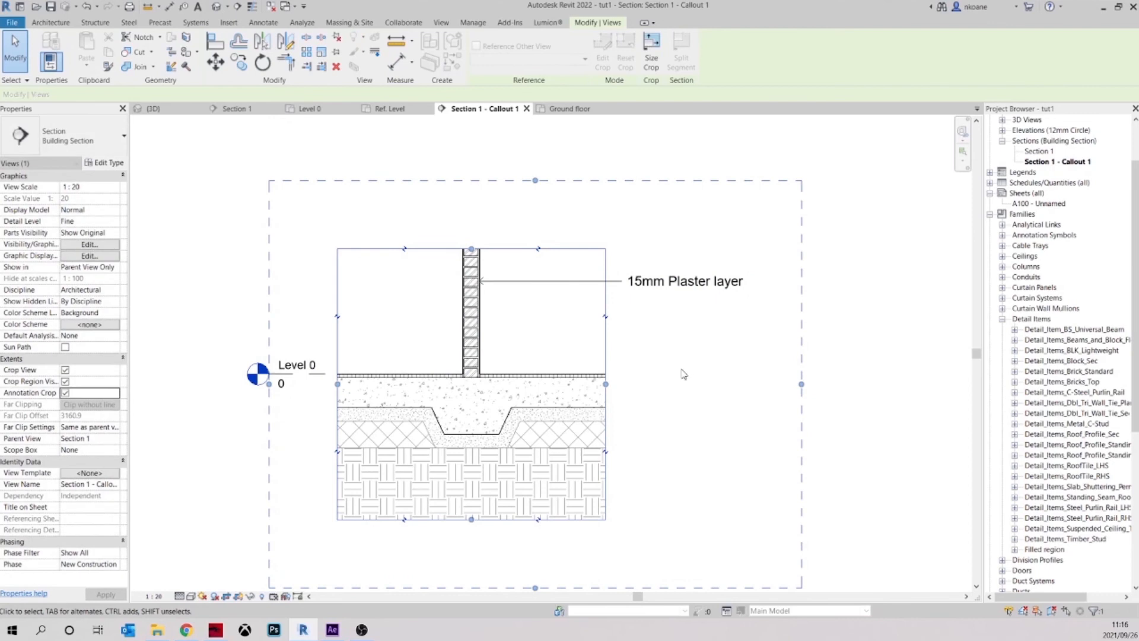
{"action": "left_click", "coordinate": [684, 374]}
Edit the type of the plaster layer note and apply Arrow 30 Degree as its leader arrowhead
{"action": "scroll", "coordinate": [735, 350], "scroll_direction": "up", "scroll_amount": 3}
{"action": "middle_click_drag", "start_coordinate": [730, 340], "coordinate": [703, 391]}
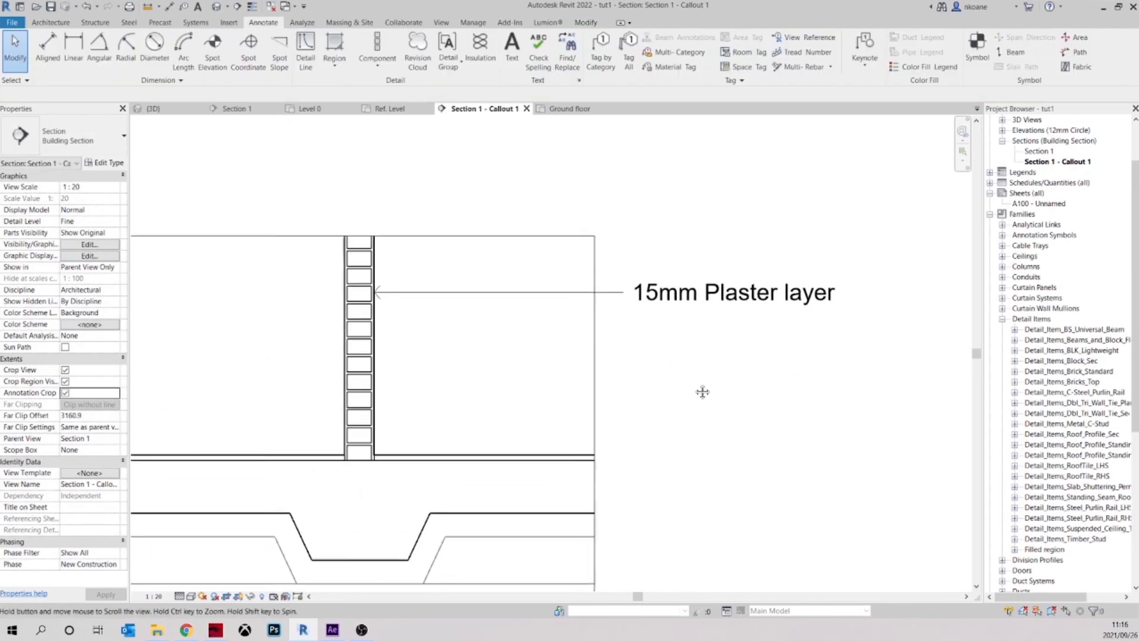
{"action": "left_click", "coordinate": [374, 296]}
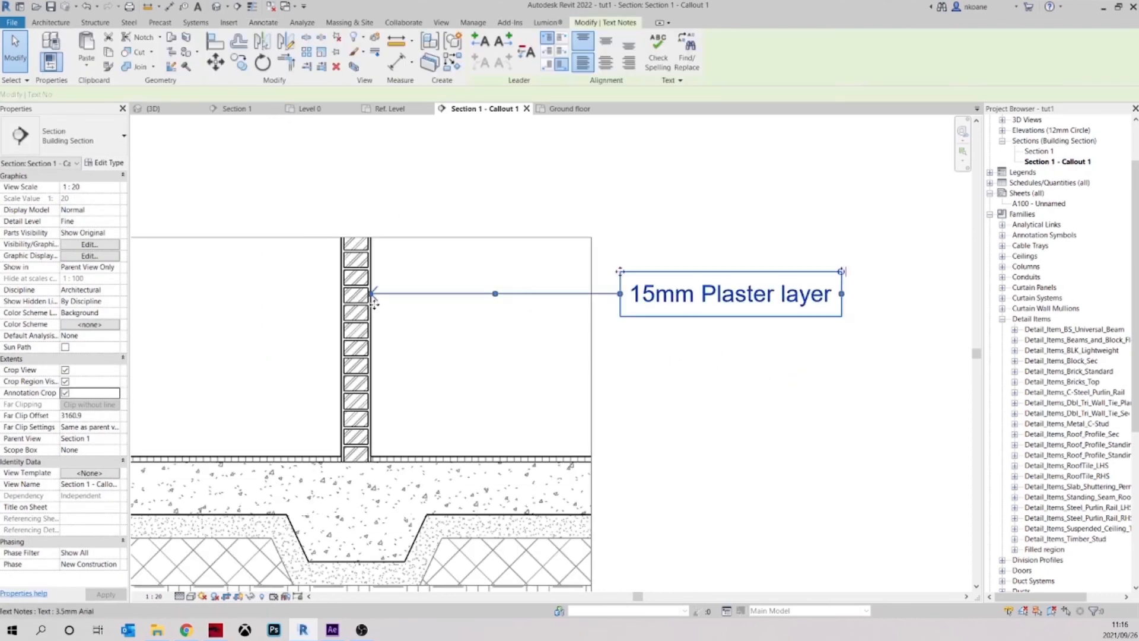
{"action": "scroll", "coordinate": [377, 291], "scroll_direction": "up", "scroll_amount": 3}
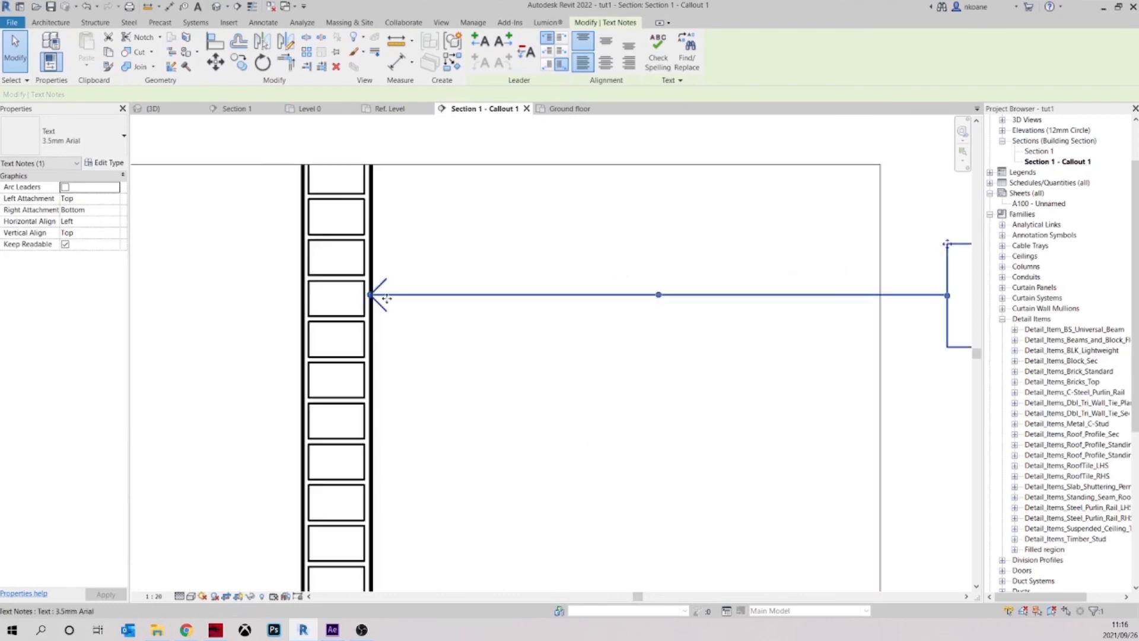
{"action": "scroll", "coordinate": [381, 289], "scroll_direction": "down", "scroll_amount": 2}
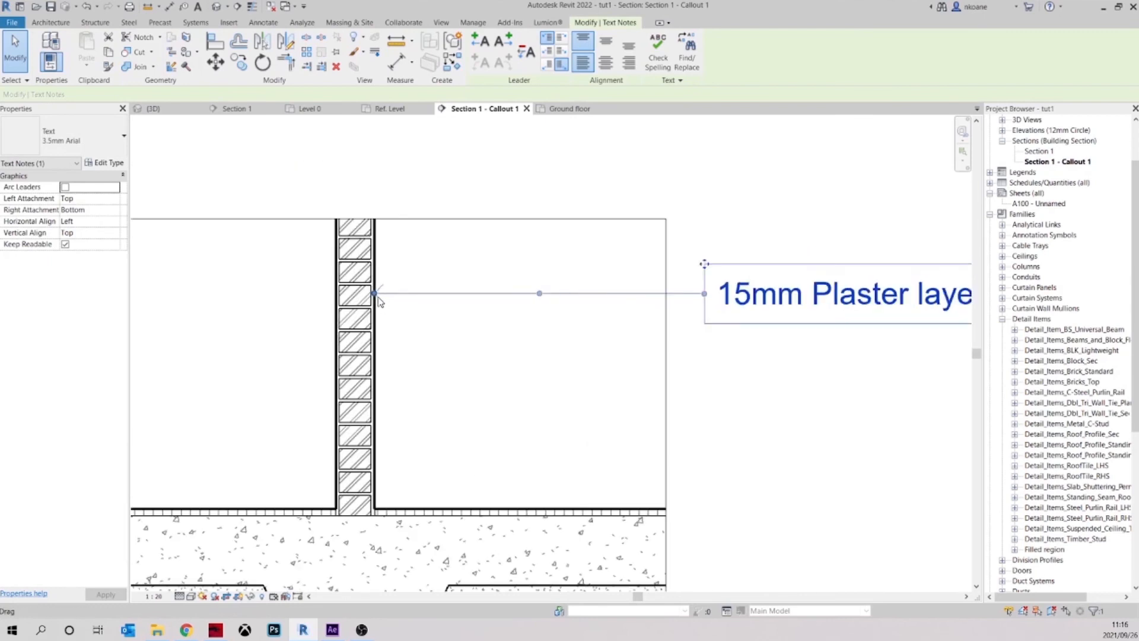
{"action": "middle_click_drag", "start_coordinate": [449, 313], "coordinate": [428, 320]}
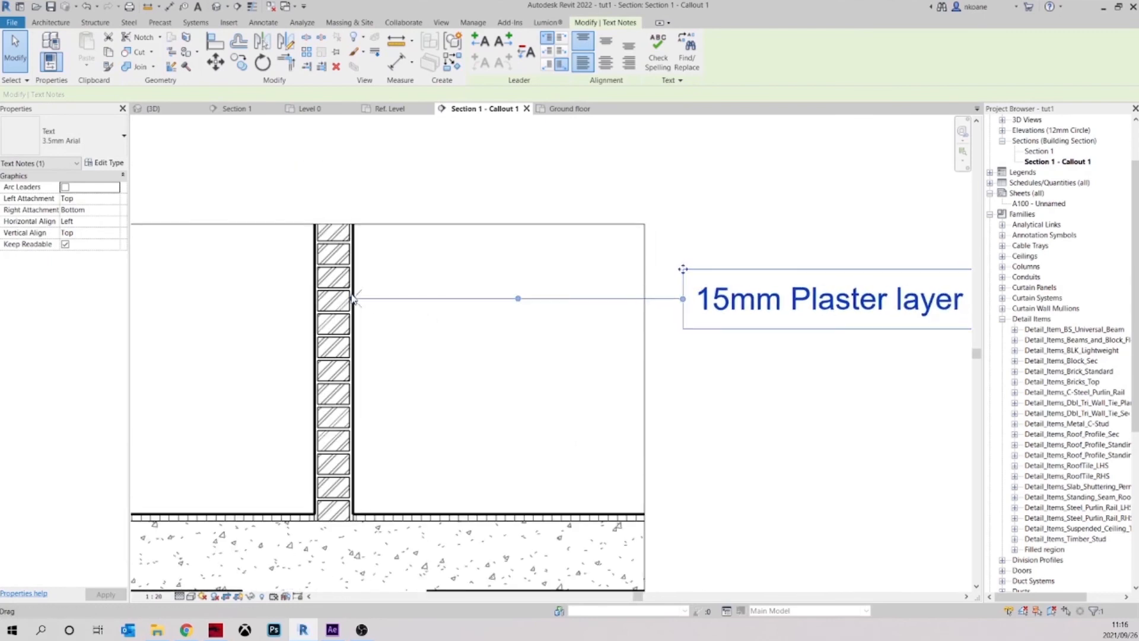
{"action": "middle_click_drag", "start_coordinate": [534, 354], "coordinate": [450, 333]}
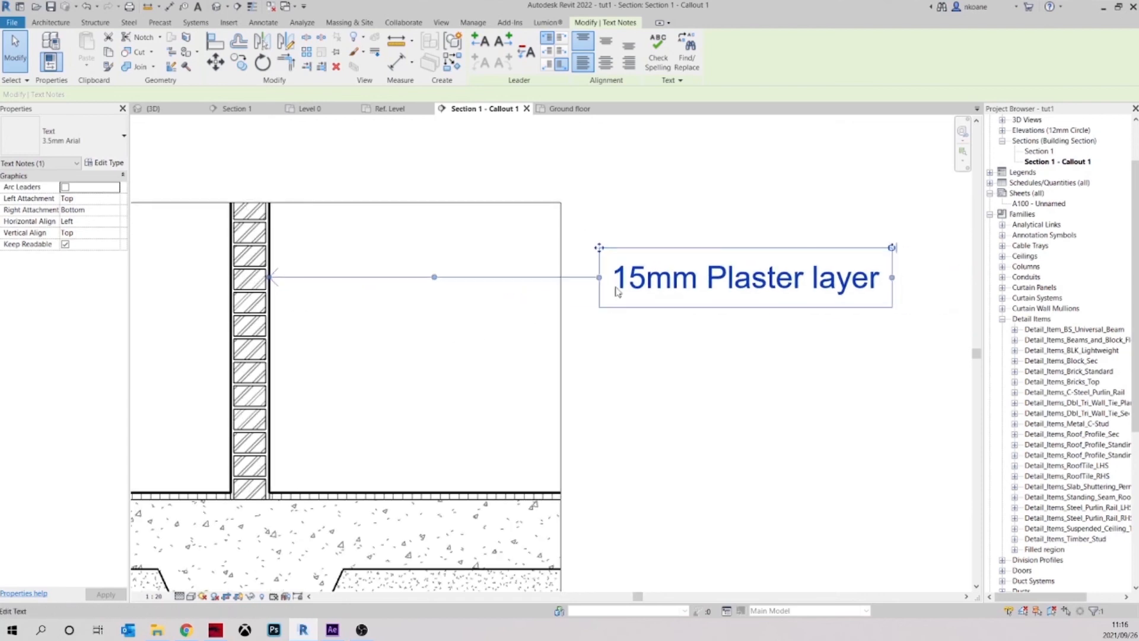
{"action": "left_click", "coordinate": [106, 163]}
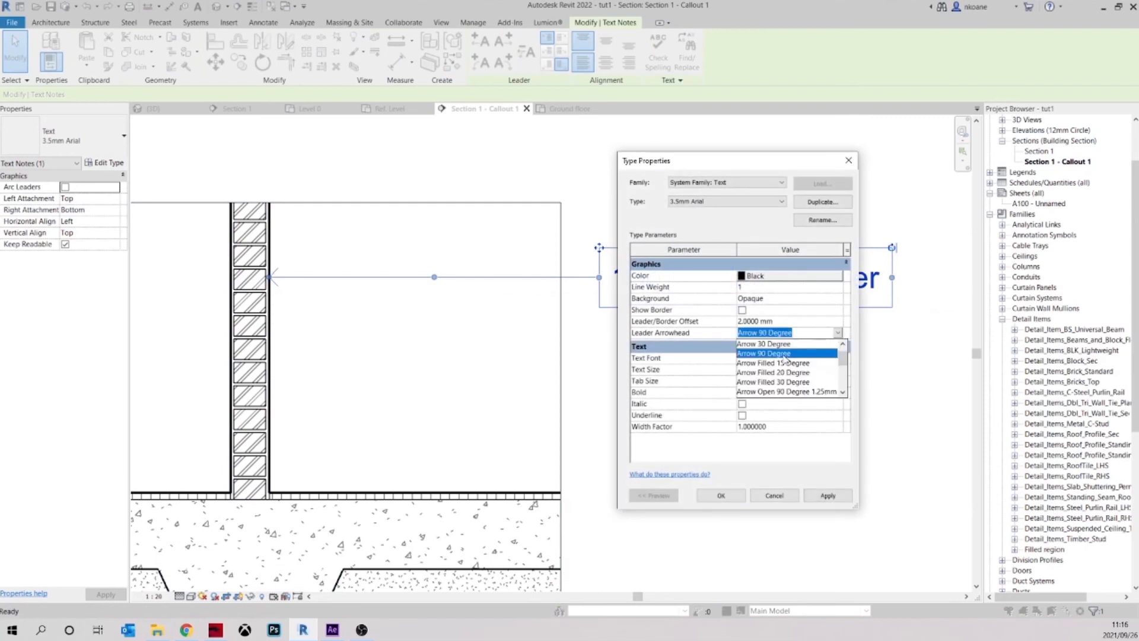
{"action": "left_click", "coordinate": [781, 344]}
{"action": "left_click", "coordinate": [829, 502]}
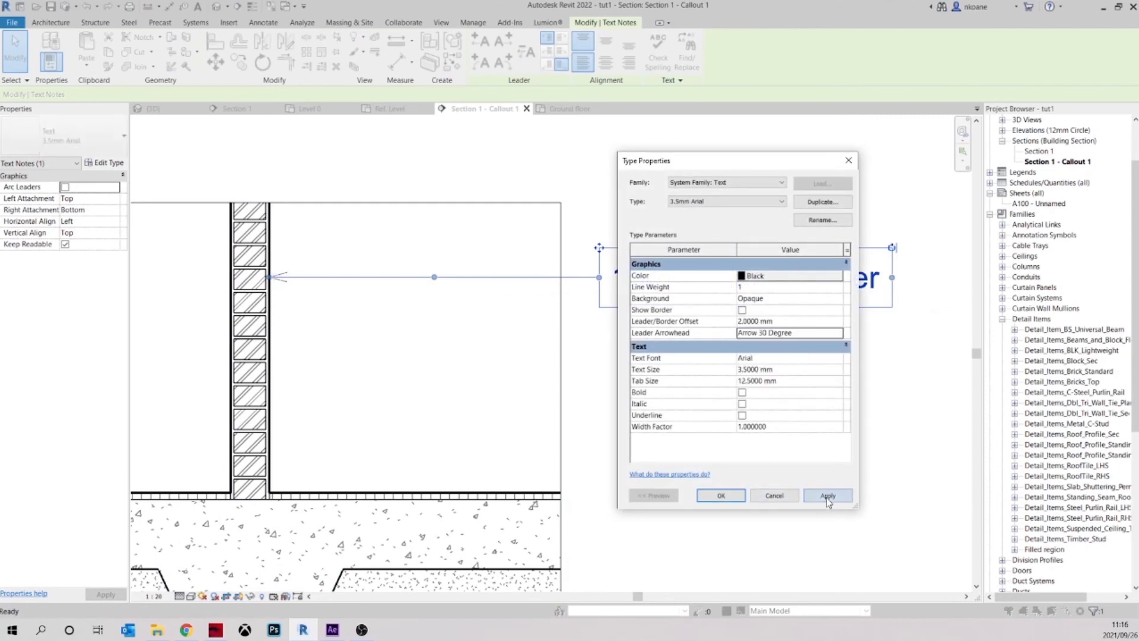
Try Open Dot 3mm as the leader arrowhead of the 3.5mm Arial text type
{"action": "left_click", "coordinate": [838, 333]}
{"action": "scroll", "coordinate": [779, 385], "scroll_direction": "down", "scroll_amount": 2}
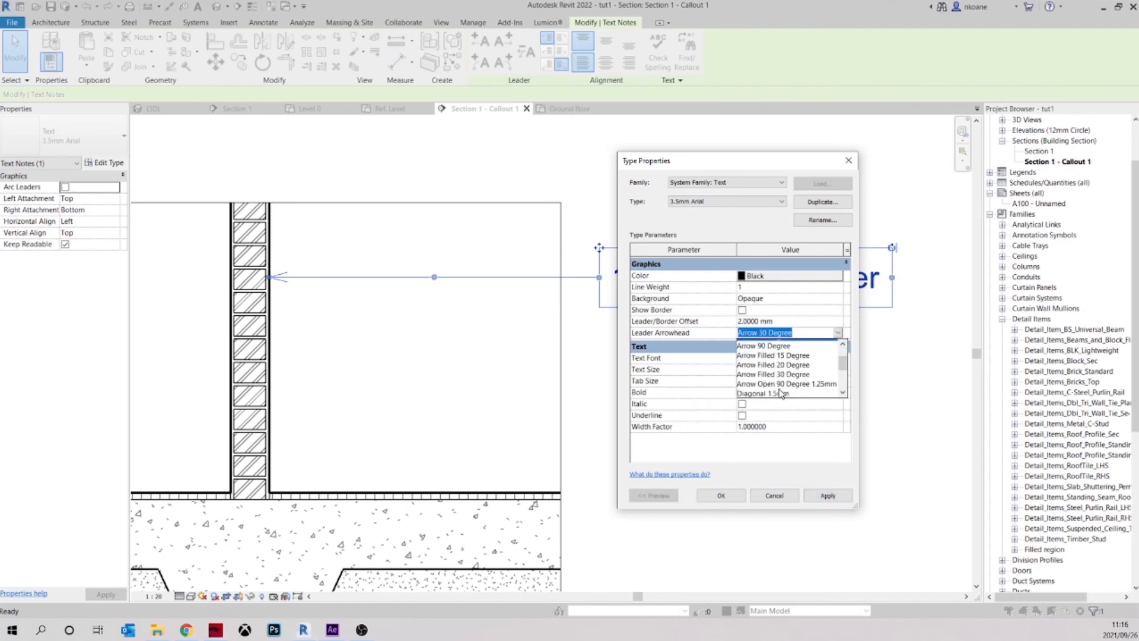
{"action": "left_click", "coordinate": [771, 392]}
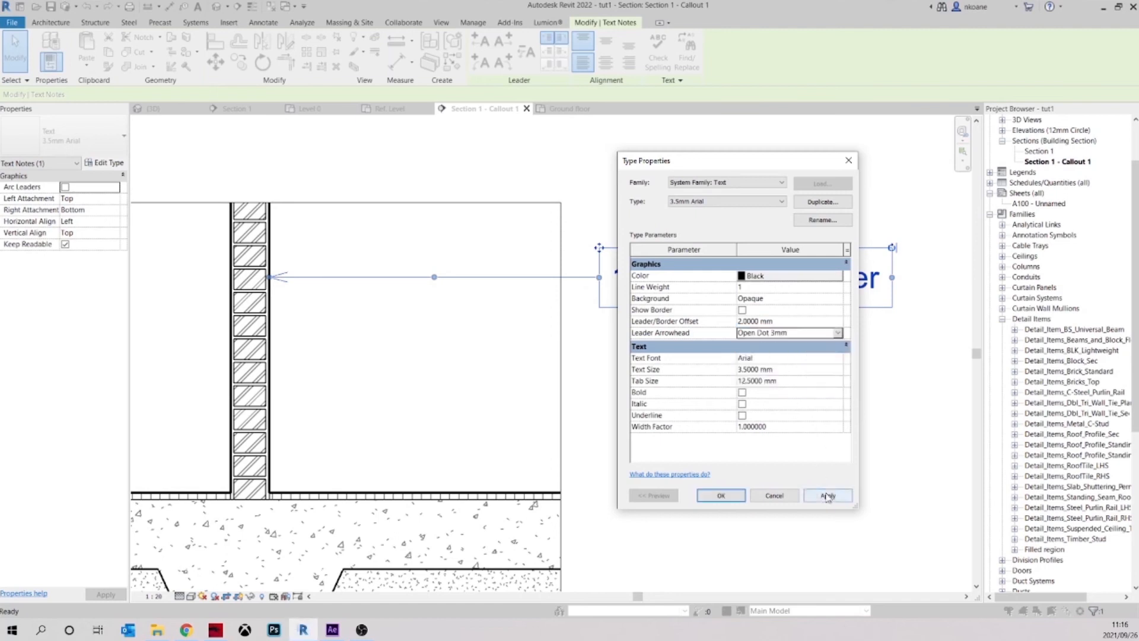
Set the 3.5mm Arial text type's leader arrowhead to Filled Triangle 2.5mm and accept the type properties
{"action": "left_click", "coordinate": [840, 333]}
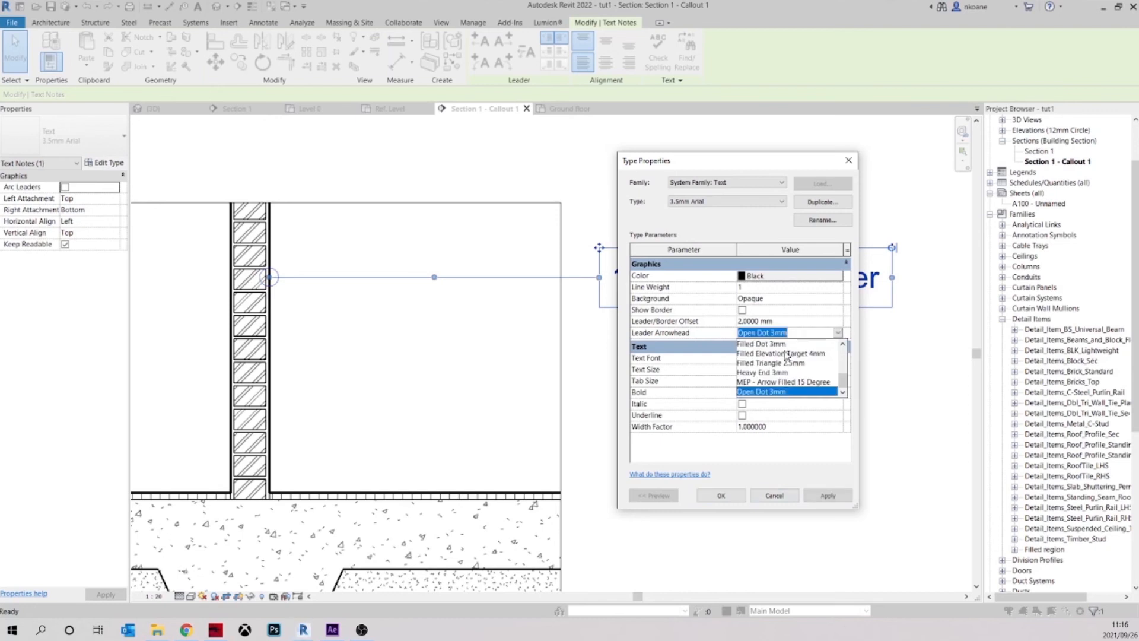
{"action": "left_click", "coordinate": [771, 363]}
{"action": "left_click", "coordinate": [828, 496]}
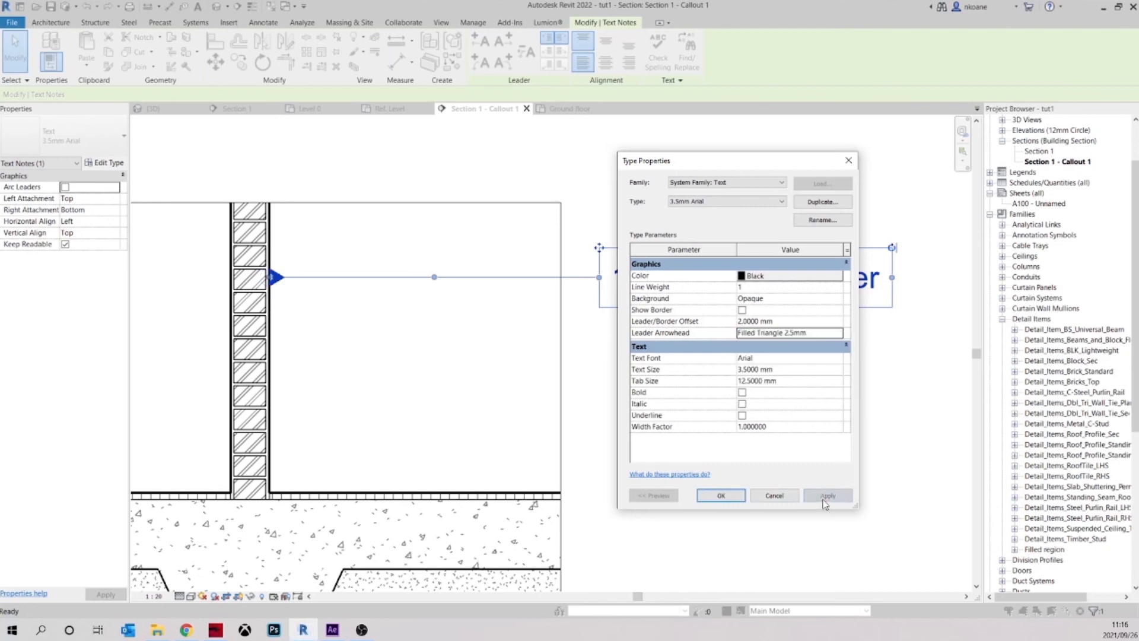
{"action": "left_click", "coordinate": [721, 496]}
{"action": "left_click", "coordinate": [457, 338]}
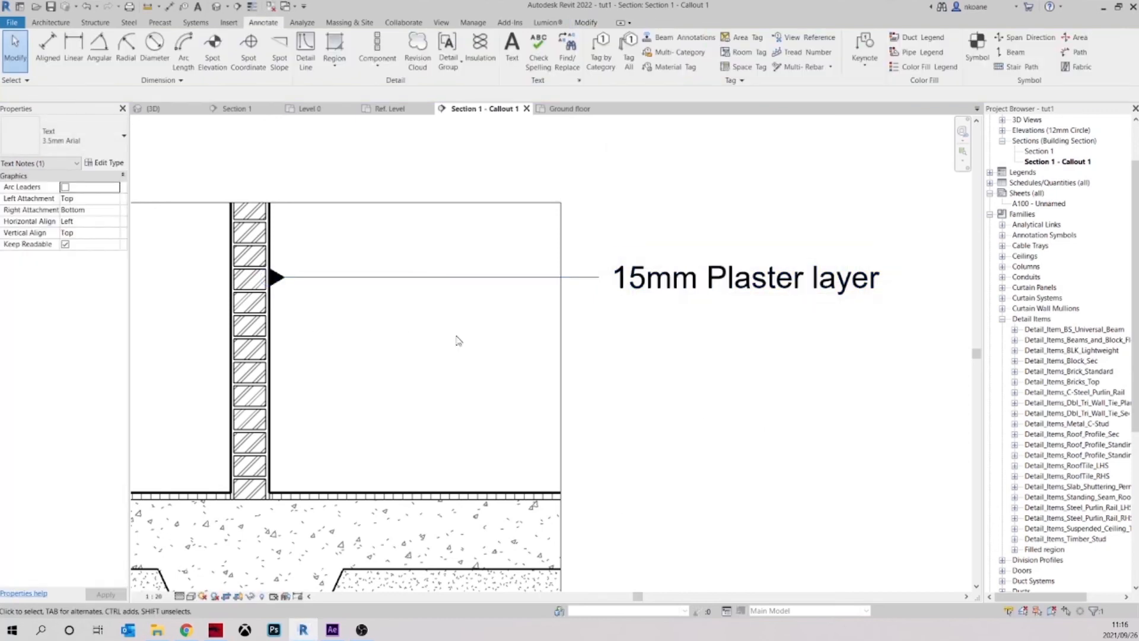
{"action": "scroll", "coordinate": [465, 321], "scroll_direction": "down", "scroll_amount": 2}
{"action": "mouse_move", "coordinate": [465, 320]}
{"action": "middle_mouse_down"}
{"action": "mouse_move", "coordinate": [518, 354]}
{"action": "mouse_move", "coordinate": [590, 345]}
{"action": "mouse_move", "coordinate": [457, 308]}
{"action": "middle_mouse_up"}
{"action": "scroll", "coordinate": [528, 316], "scroll_direction": "up", "scroll_amount": 1}
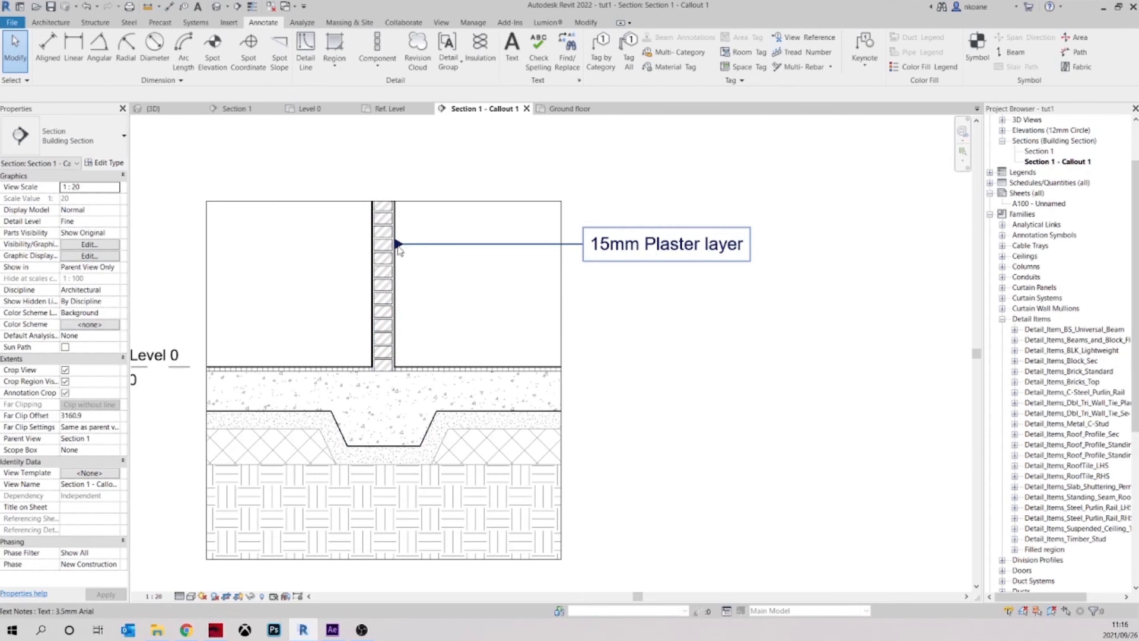
{"action": "scroll", "coordinate": [421, 262], "scroll_direction": "up", "scroll_amount": 2}
{"action": "scroll", "coordinate": [578, 332], "scroll_direction": "down", "scroll_amount": 4}
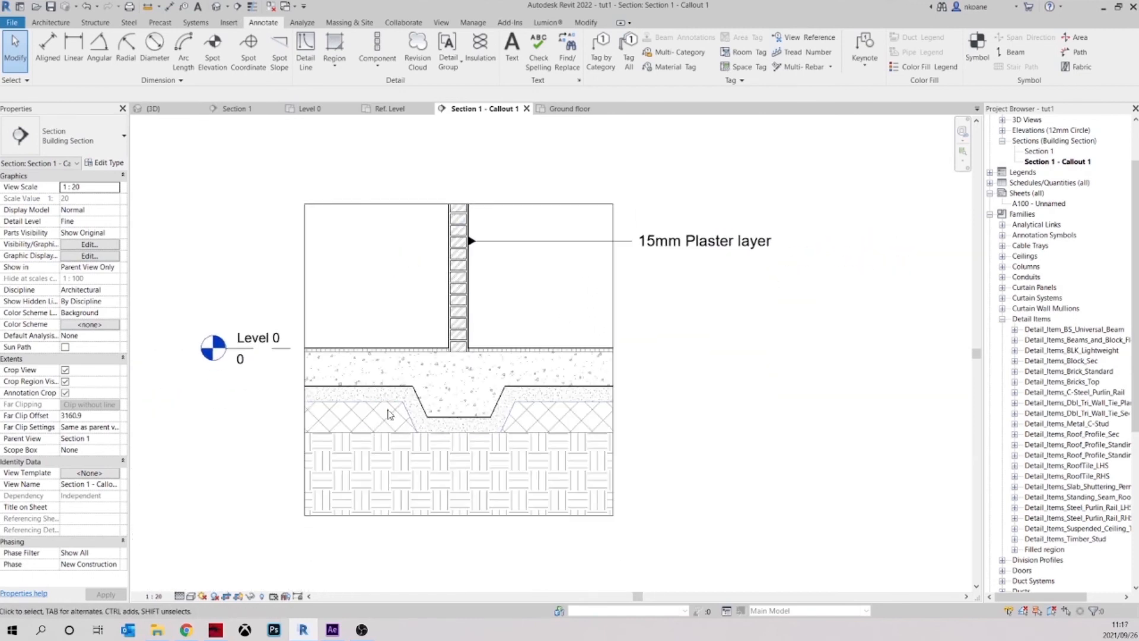
{"action": "middle_click_drag", "start_coordinate": [536, 302], "coordinate": [531, 331]}
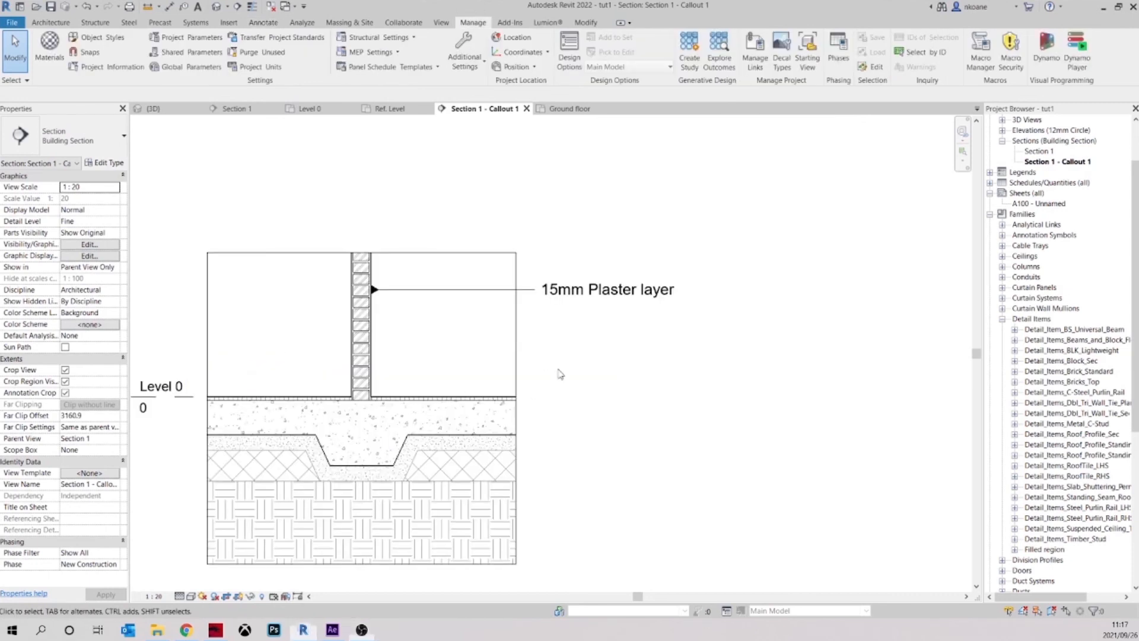
{"action": "scroll", "coordinate": [377, 293], "scroll_direction": "up", "scroll_amount": 2}
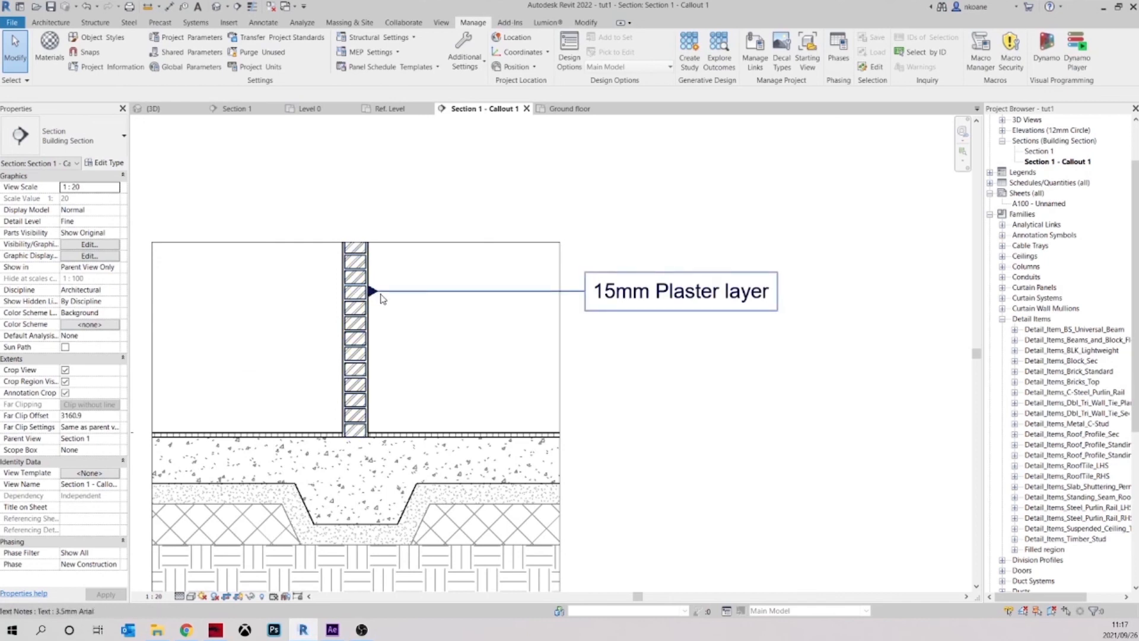
Review the leader arrowhead options in the plaster note's type properties and cancel without changing them
{"action": "left_click", "coordinate": [485, 296]}
{"action": "left_click", "coordinate": [110, 163]}
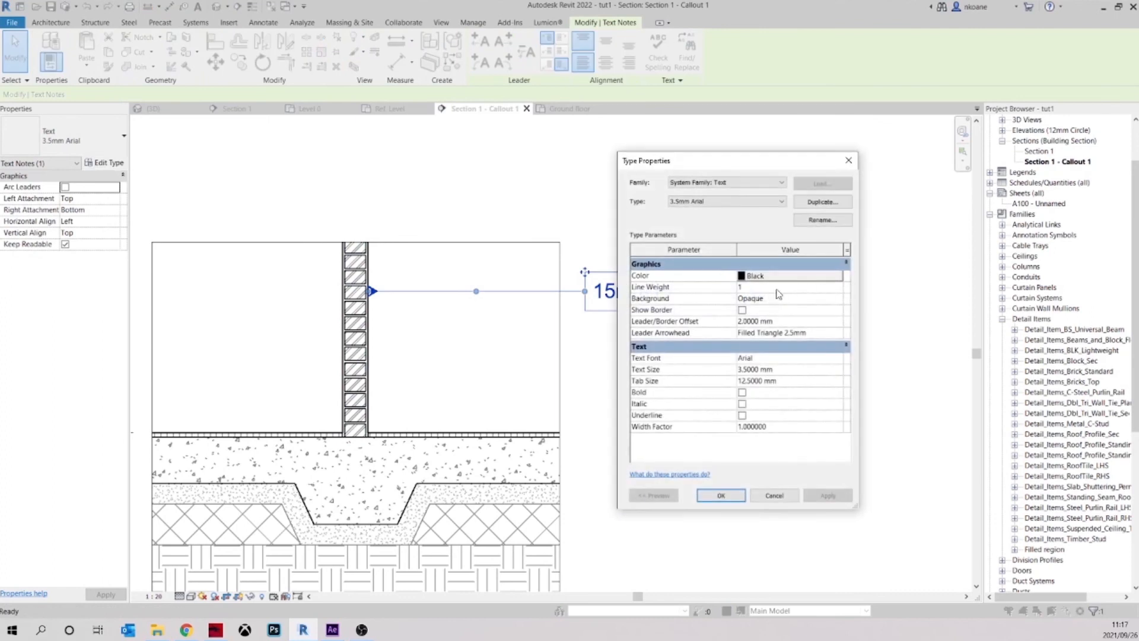
{"action": "left_click", "coordinate": [838, 333]}
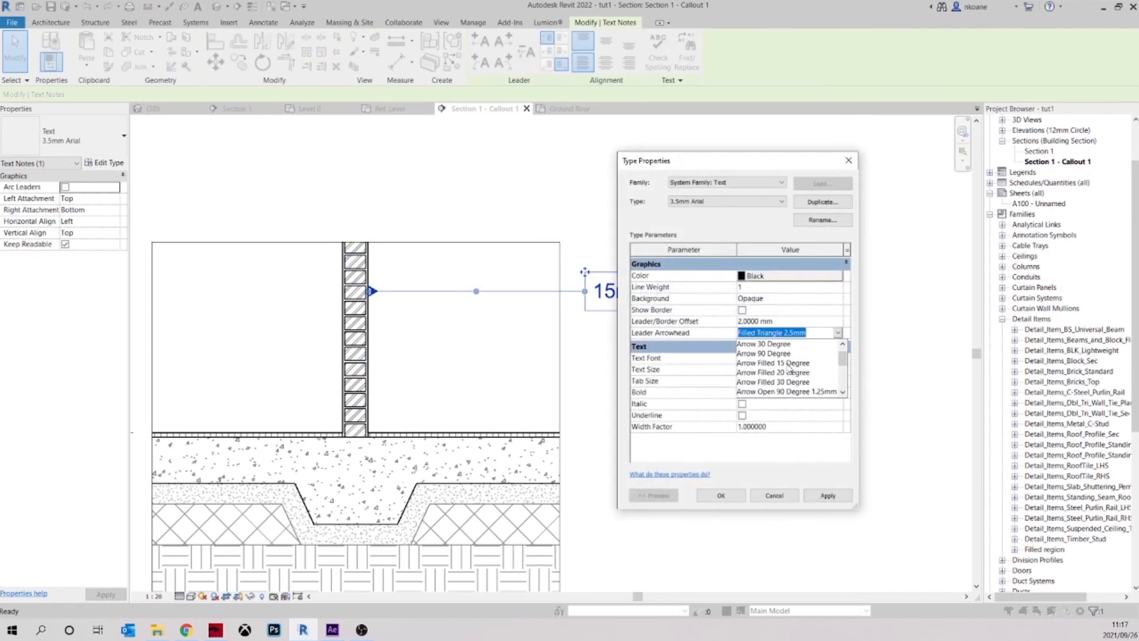
{"action": "scroll", "coordinate": [774, 358], "scroll_direction": "up", "scroll_amount": 1}
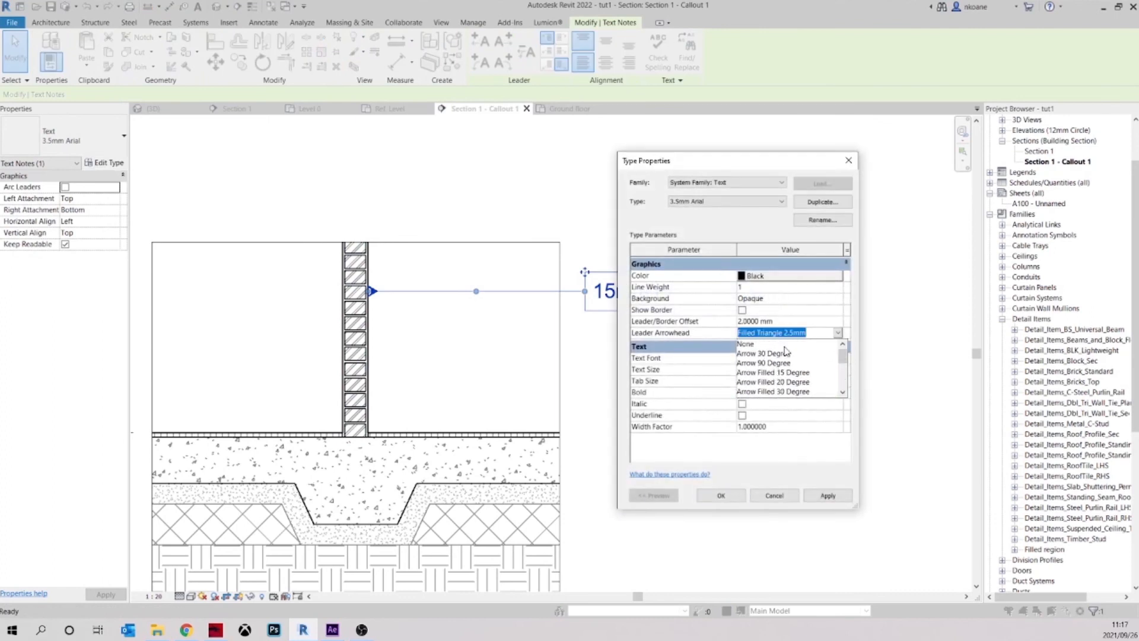
{"action": "scroll", "coordinate": [776, 369], "scroll_direction": "down", "scroll_amount": 4}
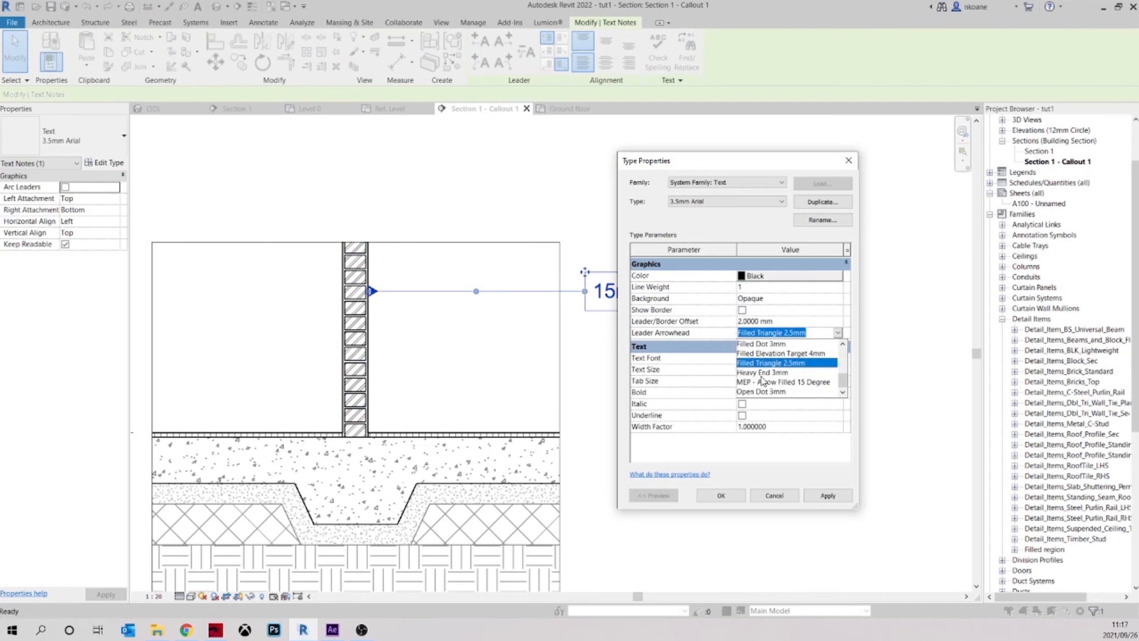
{"action": "left_click", "coordinate": [773, 497]}
{"action": "left_click", "coordinate": [773, 497]}
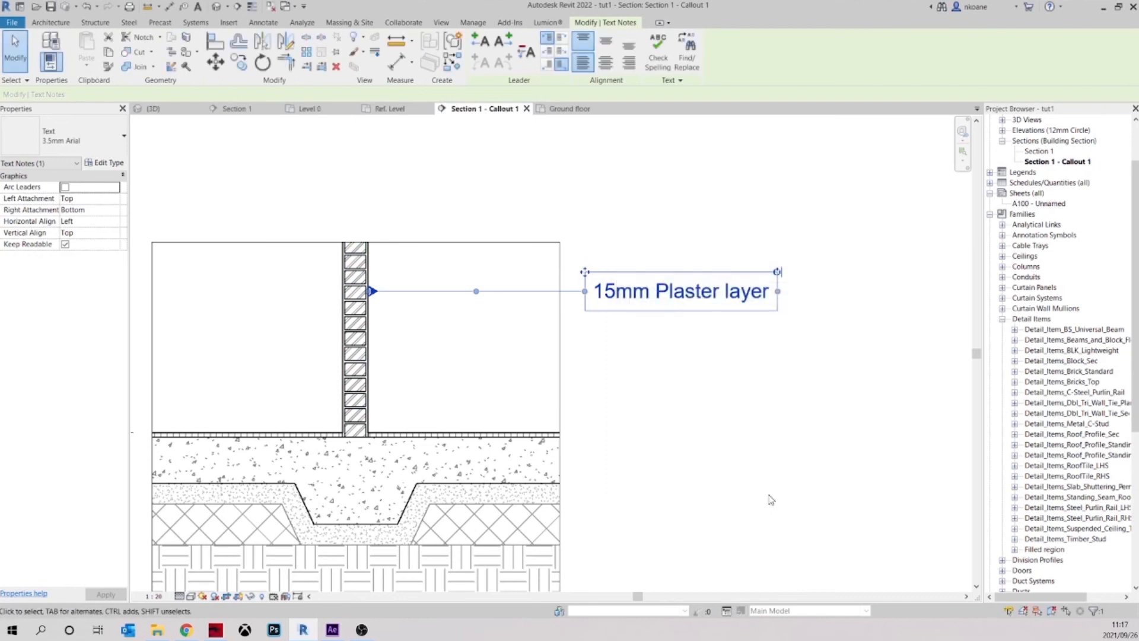
{"action": "left_click", "coordinate": [611, 314]}
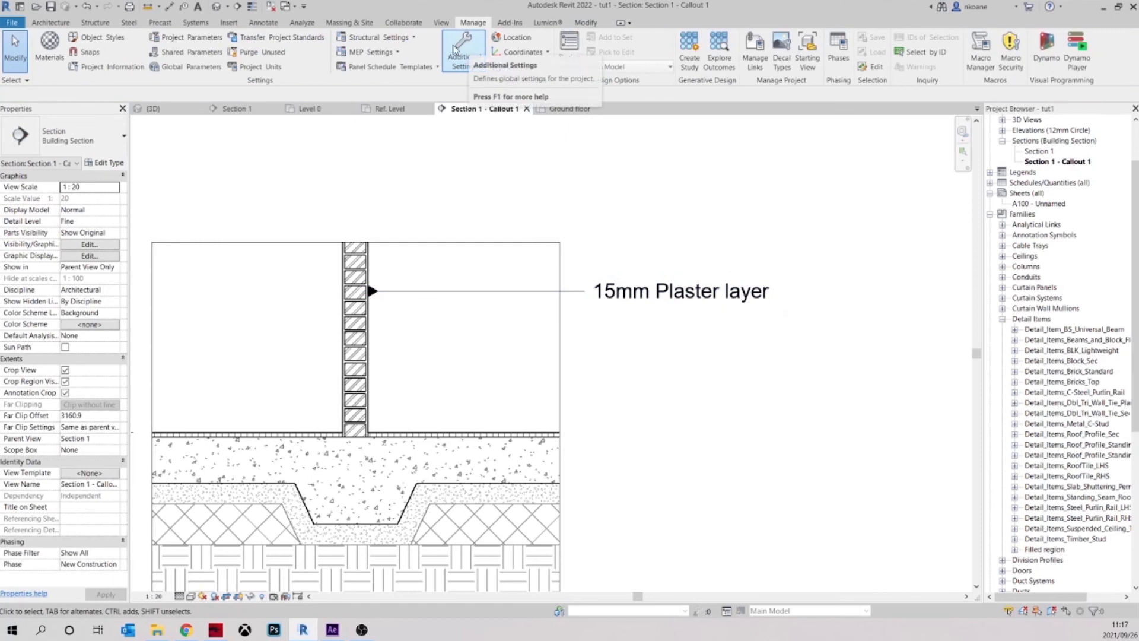
Duplicate the Arrow 30 Degree arrowhead type in the project's annotation settings and name the copy NEW ARROW HEAD 1
{"action": "left_click", "coordinate": [467, 65]}
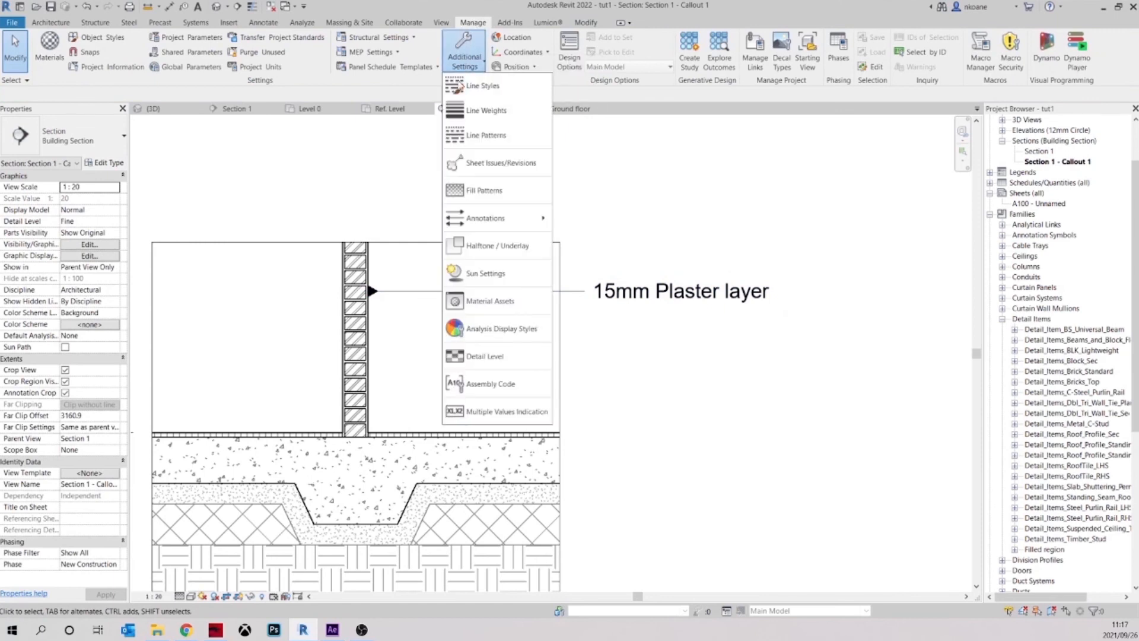
{"action": "mouse_move", "coordinate": [495, 218]}
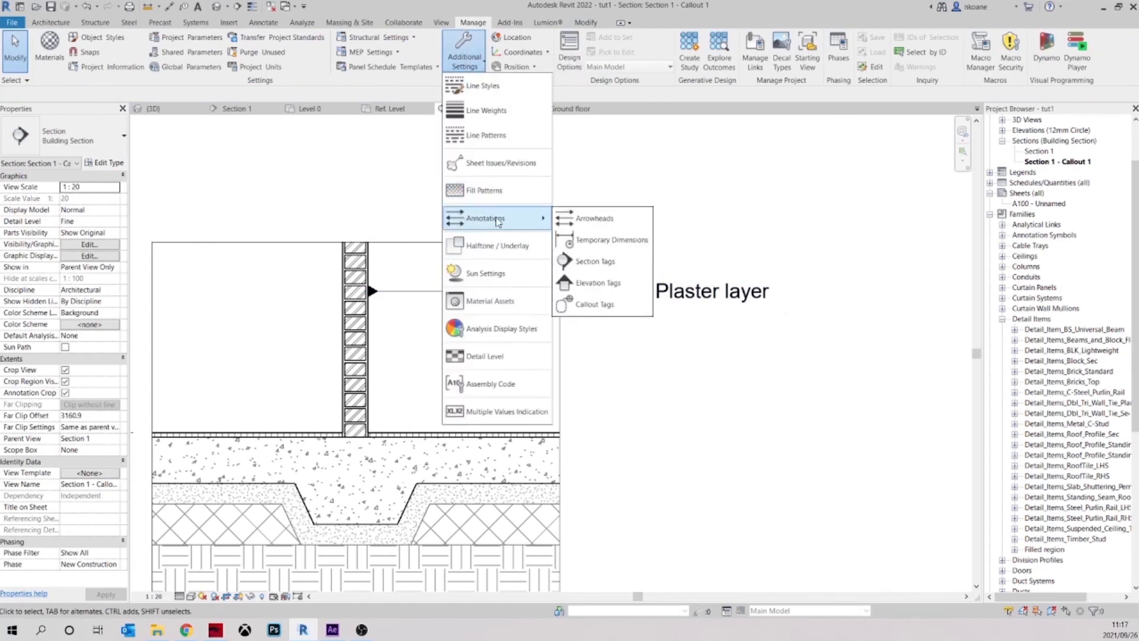
{"action": "left_click", "coordinate": [592, 225]}
{"action": "left_click", "coordinate": [557, 286]}
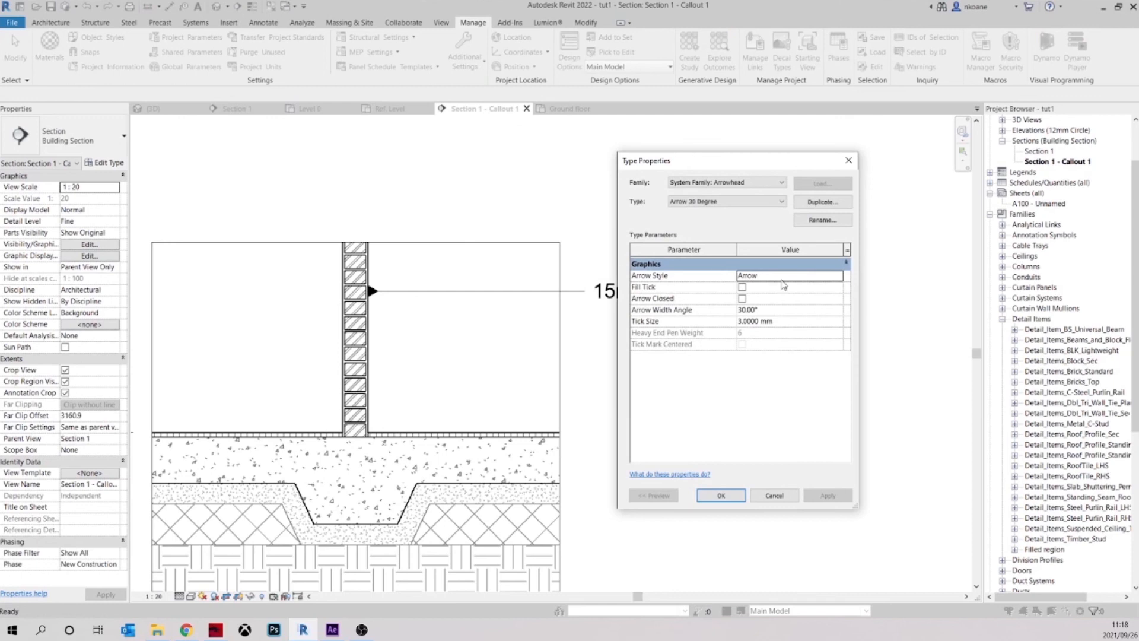
{"action": "left_click_drag", "start_coordinate": [752, 170], "coordinate": [697, 148]}
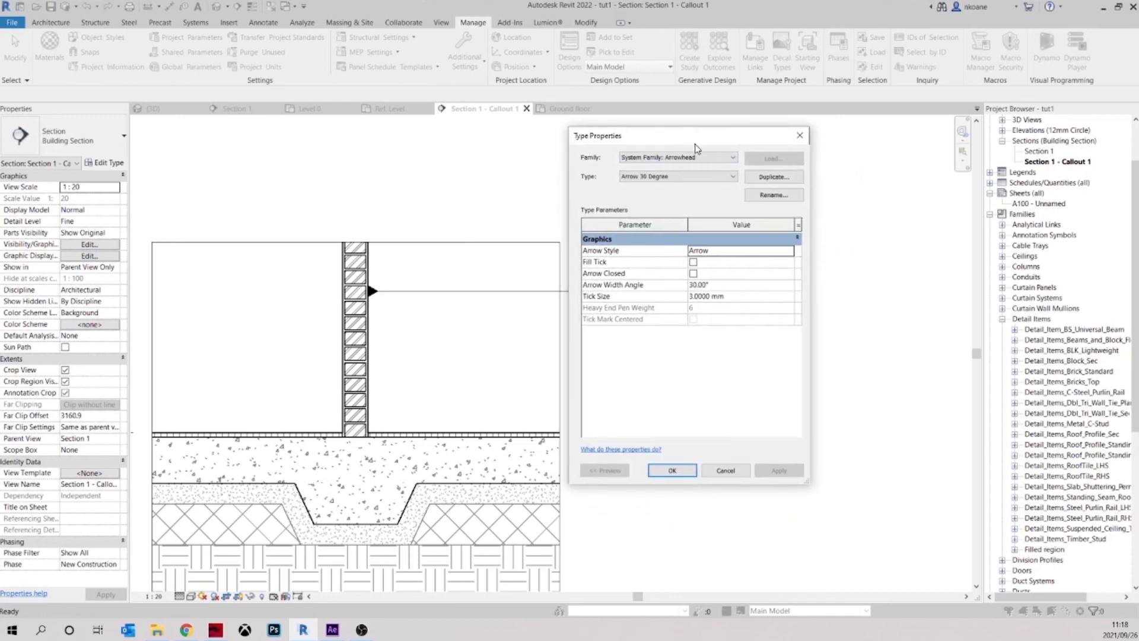
{"action": "left_click", "coordinate": [774, 177]}
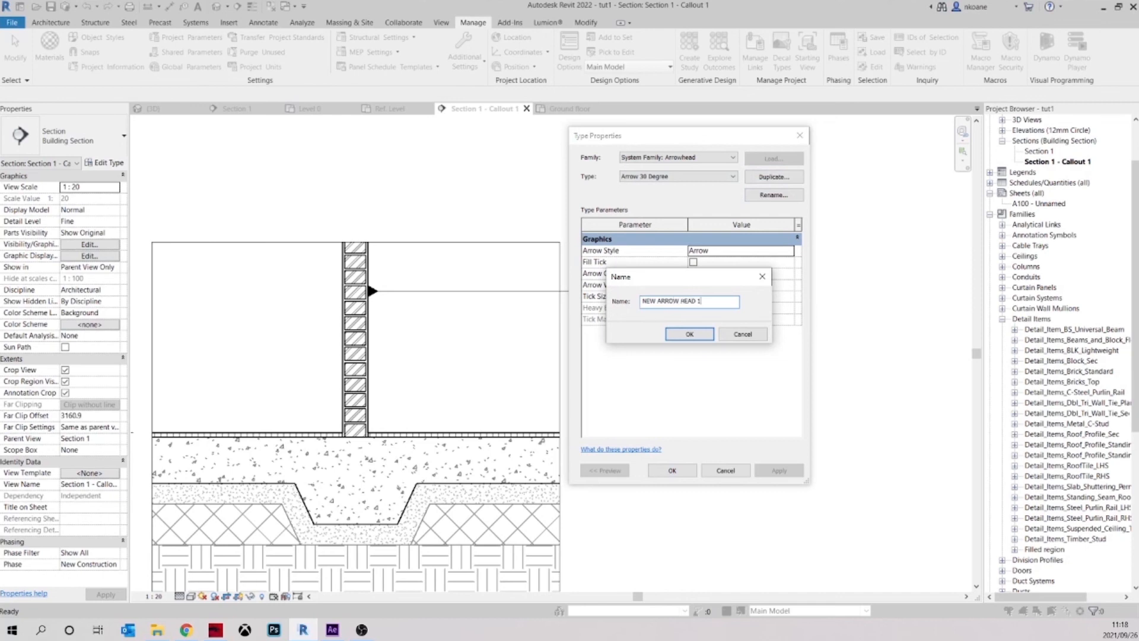
{"action": "type", "text": "NEW ARROW HEAD 1"}
{"action": "key", "text": "Return"}
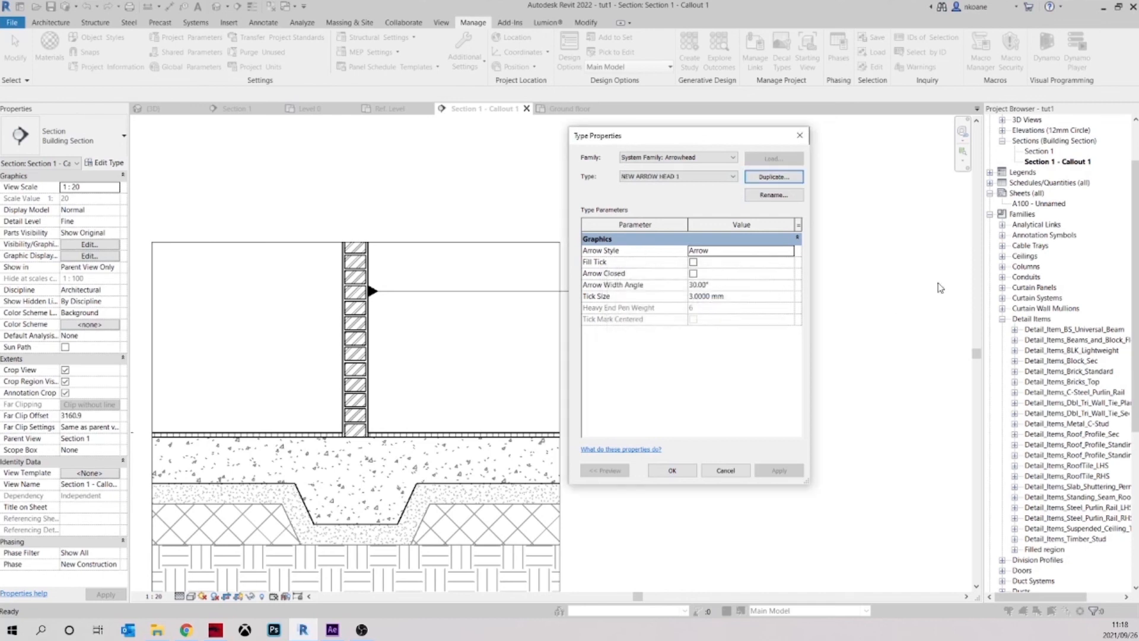
Set the arrow style of the NEW ARROW HEAD 1 arrowhead type to Loop and accept the type properties
{"action": "left_click", "coordinate": [780, 253]}
{"action": "left_click", "coordinate": [694, 249]}
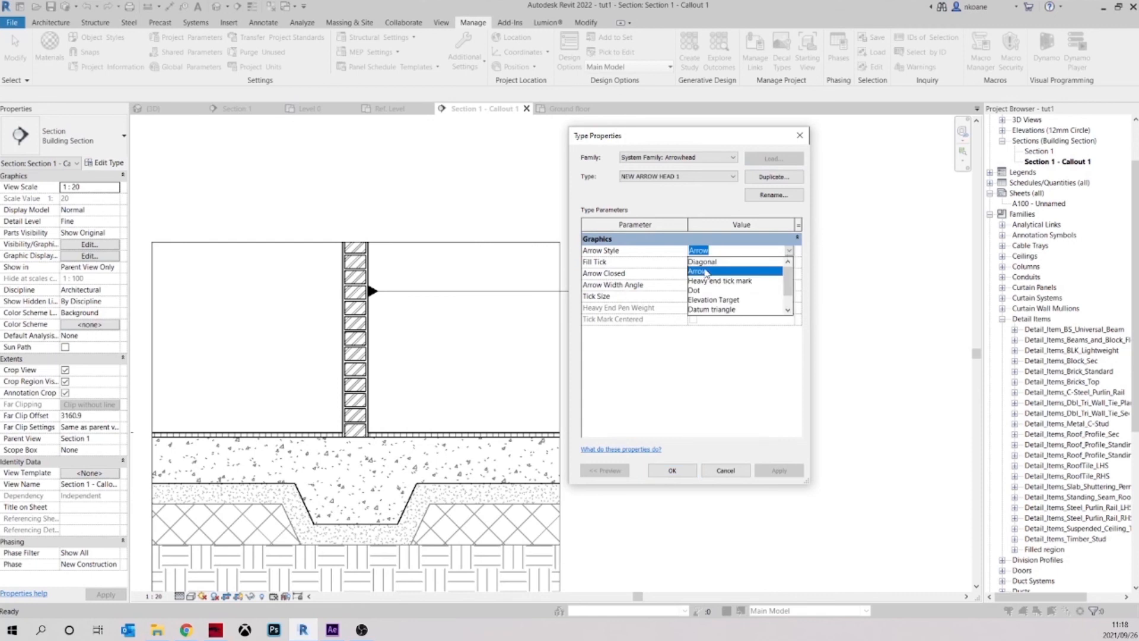
{"action": "left_click", "coordinate": [704, 261]}
{"action": "left_click", "coordinate": [790, 252]}
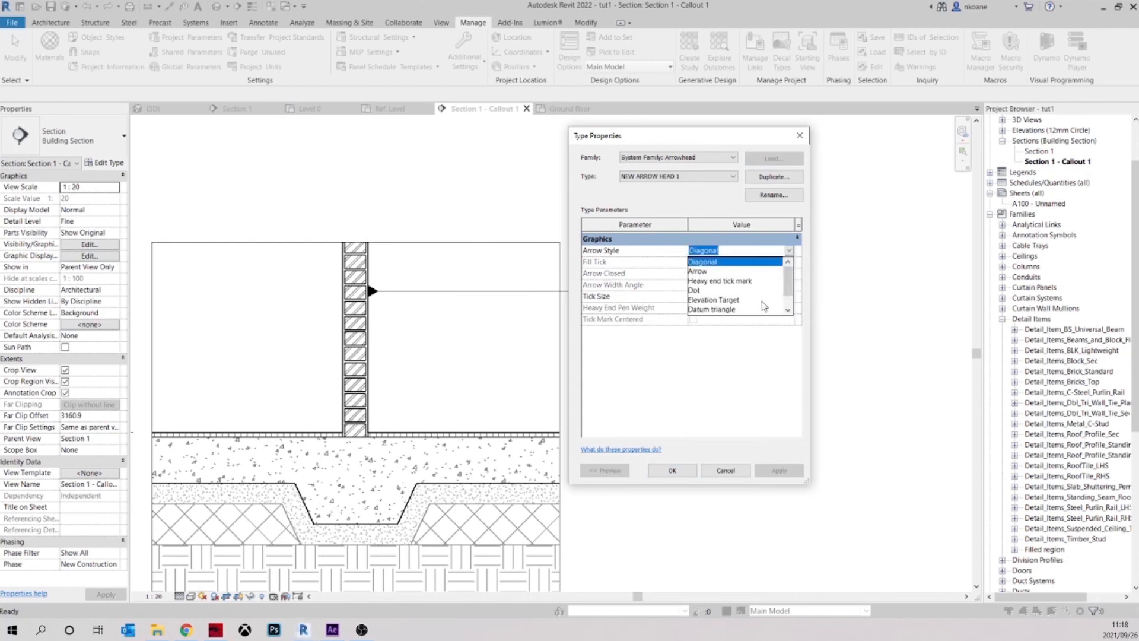
{"action": "scroll", "coordinate": [720, 302], "scroll_direction": "down", "scroll_amount": 2}
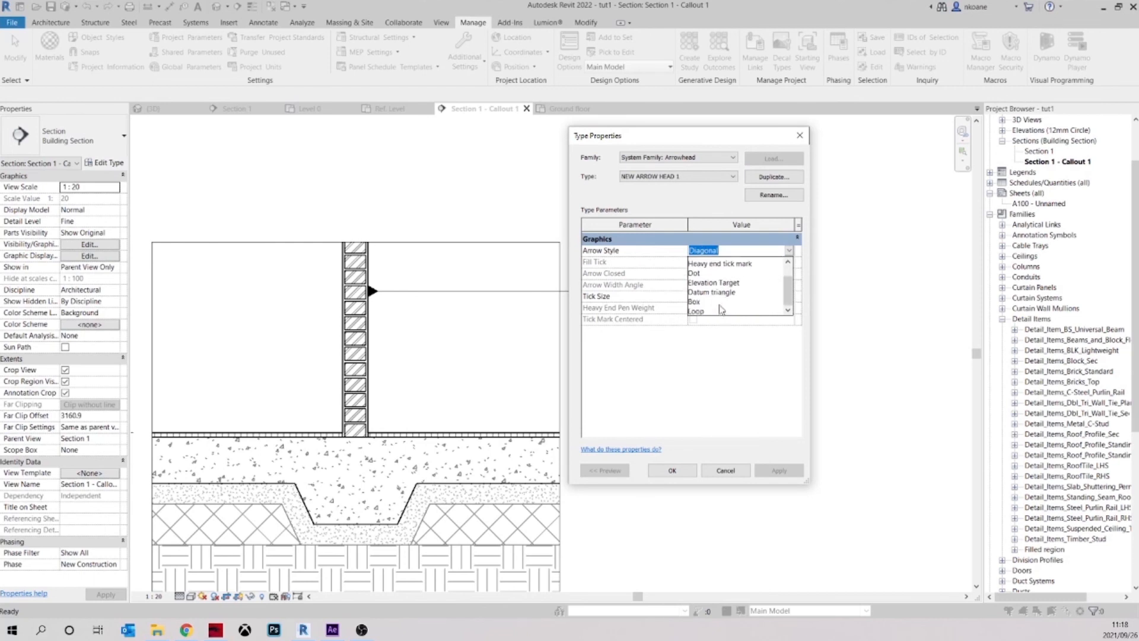
{"action": "left_click", "coordinate": [702, 310]}
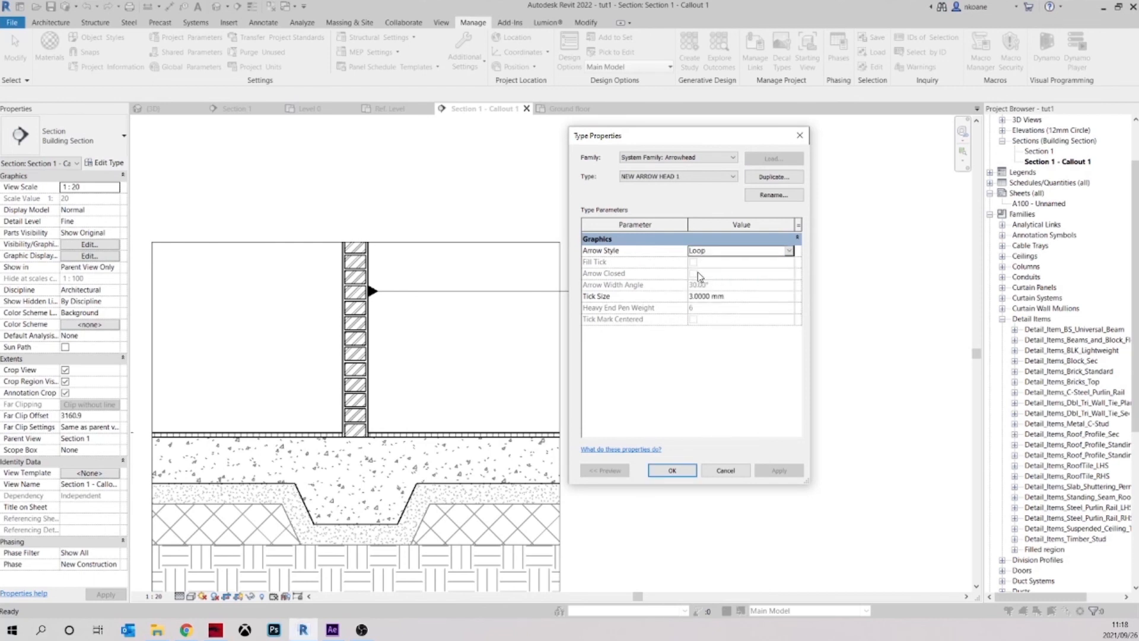
{"action": "left_click", "coordinate": [672, 472]}
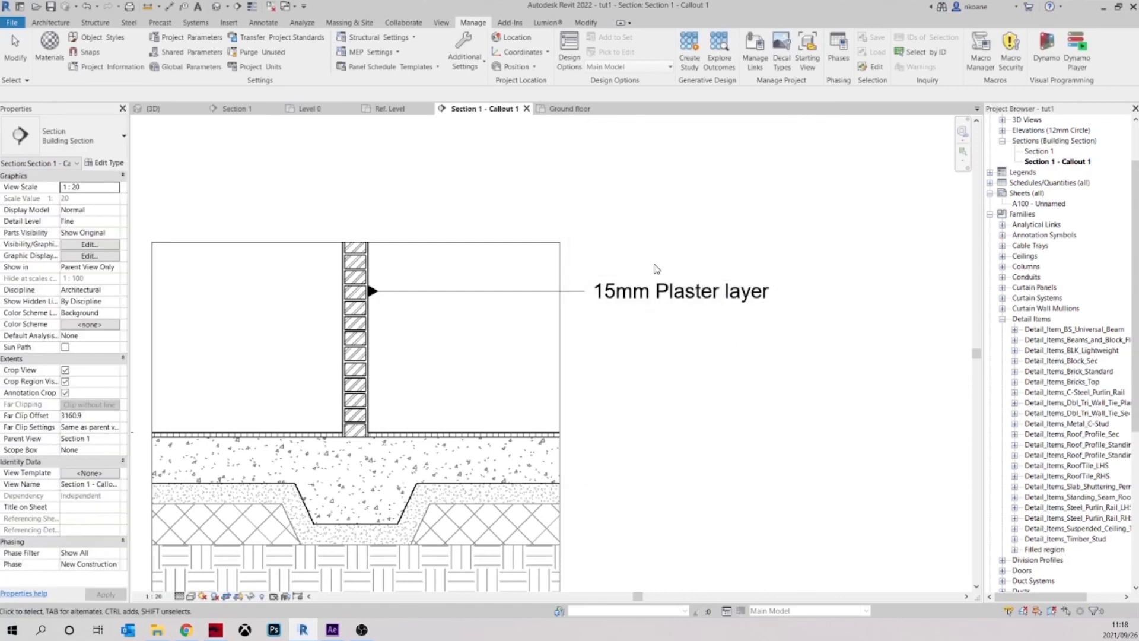
Set the leader arrowhead of the plaster note's 3.5mm Arial text type to NEW ARROW HEAD 1 and accept
{"action": "middle_click_drag", "start_coordinate": [671, 389], "coordinate": [695, 392]}
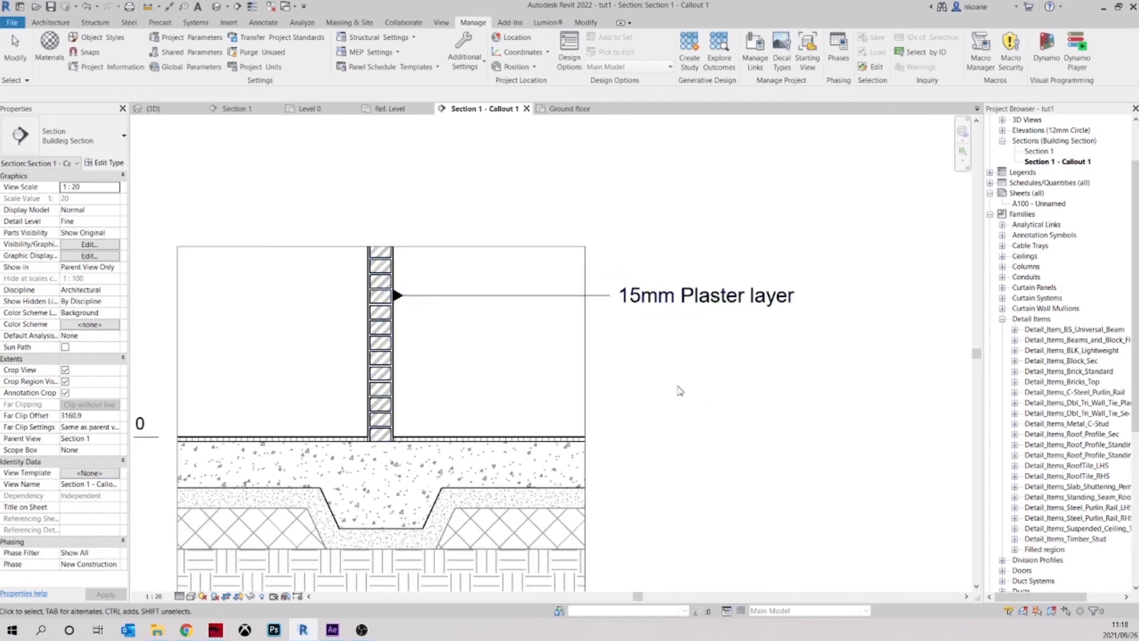
{"action": "left_click", "coordinate": [622, 302]}
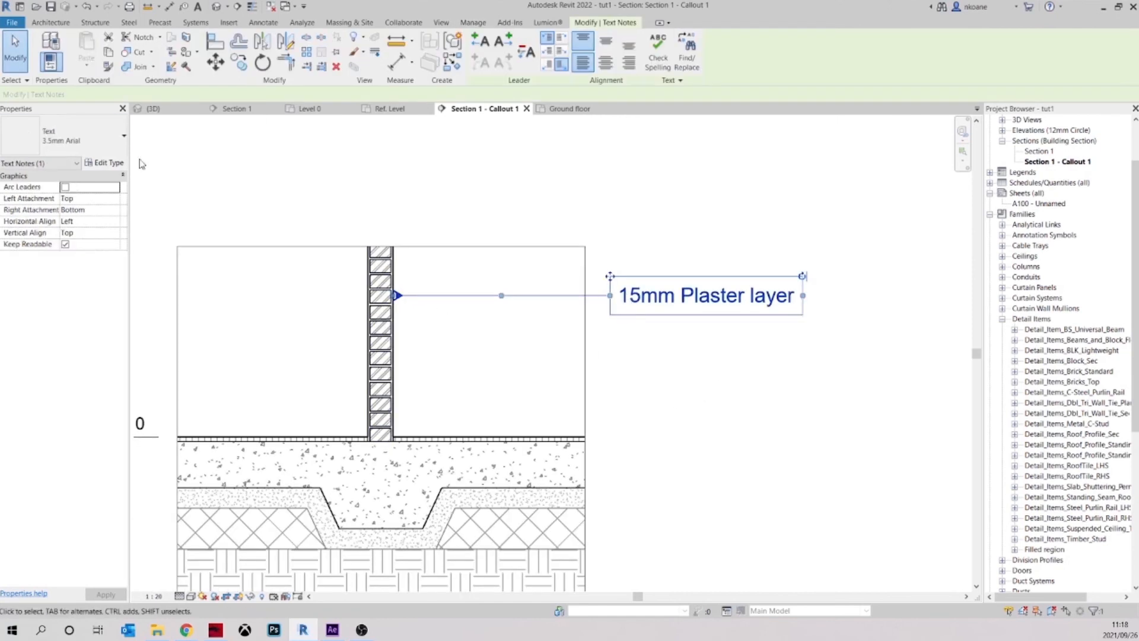
{"action": "left_click", "coordinate": [104, 163]}
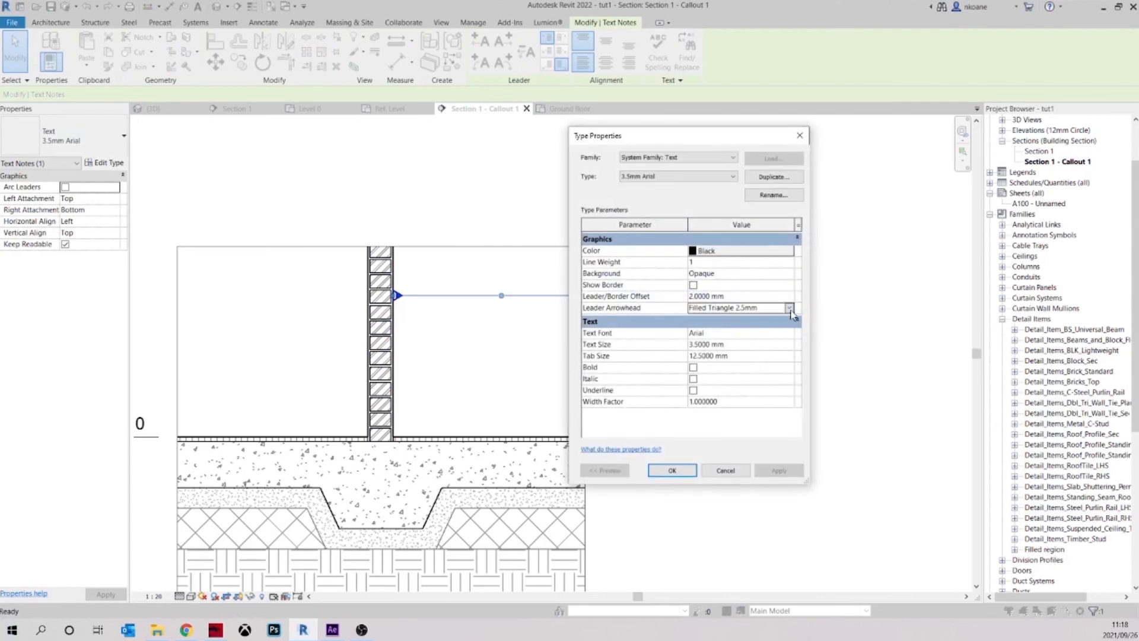
{"action": "left_click", "coordinate": [789, 308]}
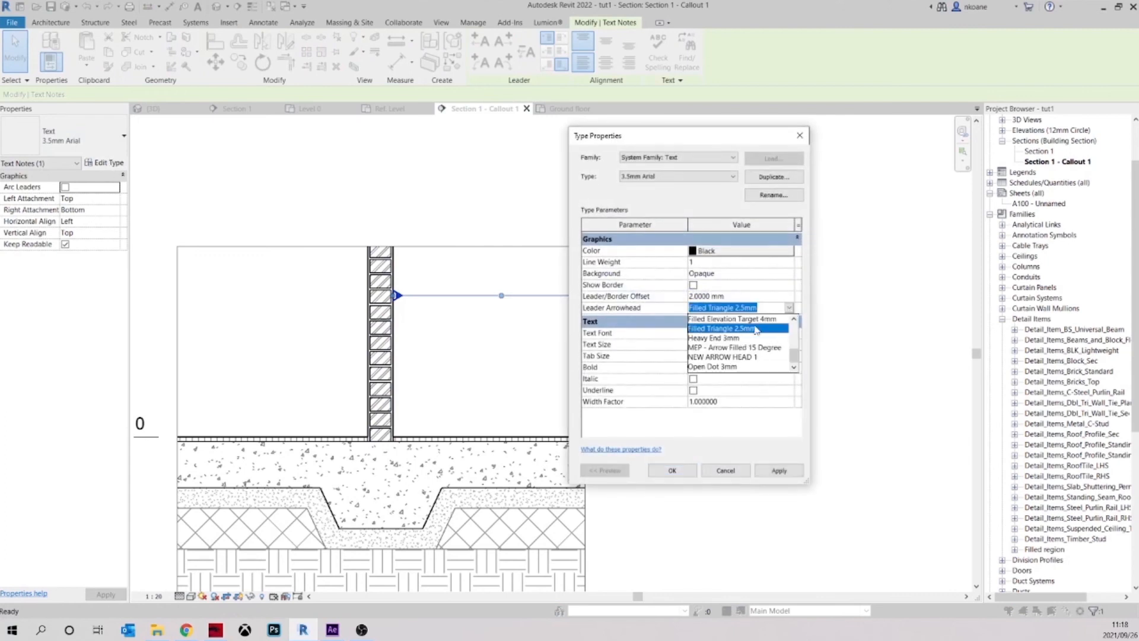
{"action": "left_click", "coordinate": [727, 357]}
{"action": "left_click", "coordinate": [779, 471]}
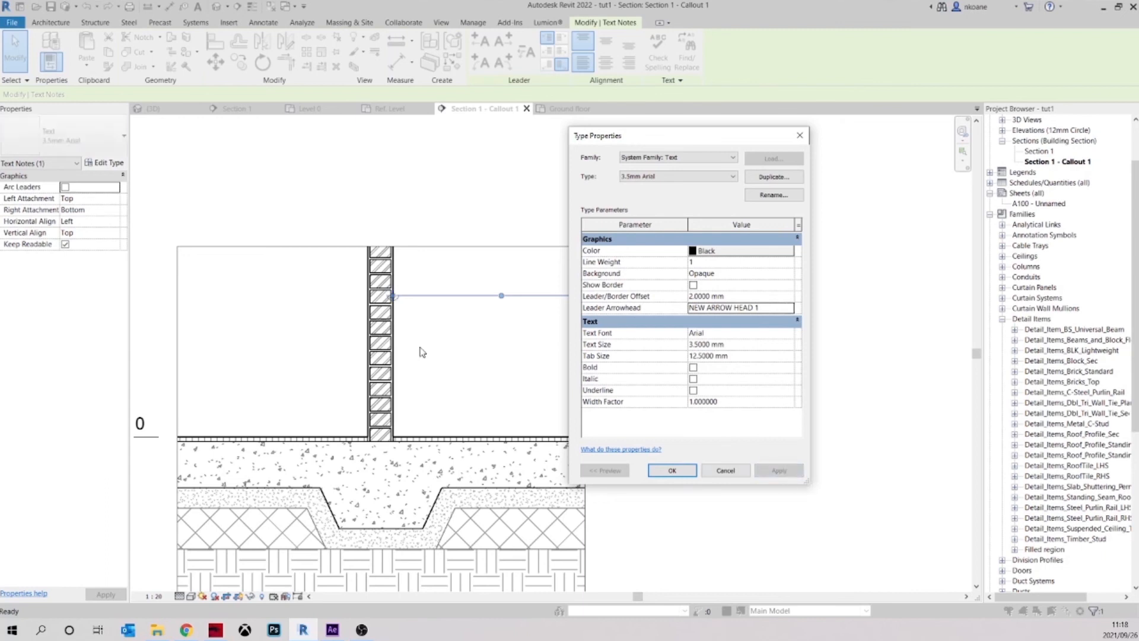
{"action": "left_click", "coordinate": [668, 474]}
Examine the plaster note's leader arrowhead at the wall up close and in the whole callout
{"action": "scroll", "coordinate": [415, 303], "scroll_direction": "up", "scroll_amount": 8}
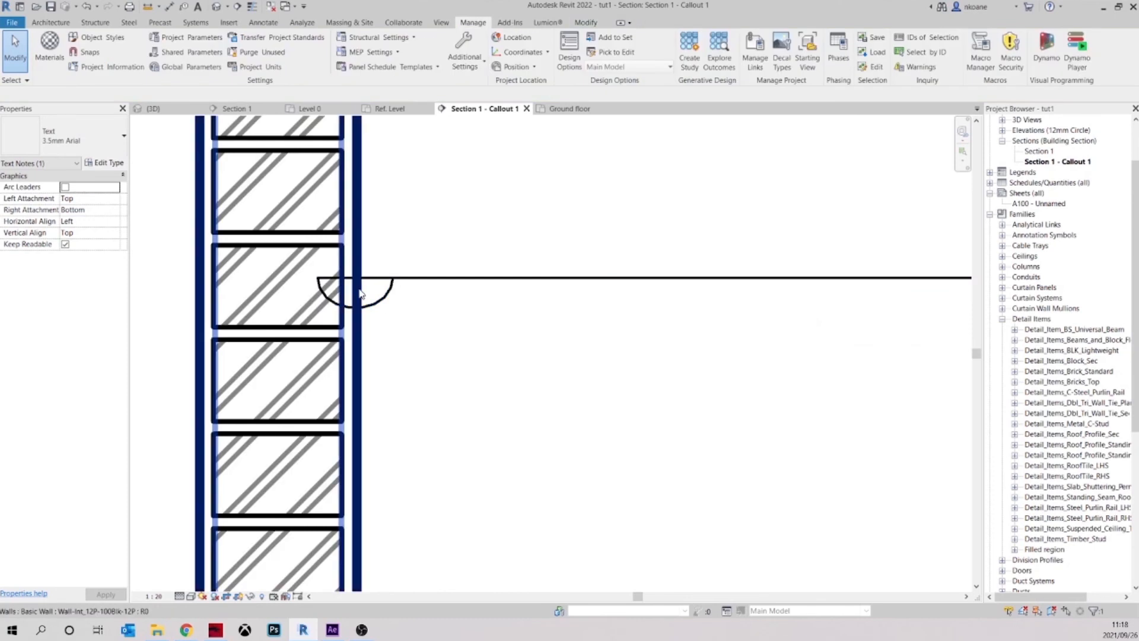
{"action": "key", "text": "Escape"}
{"action": "scroll", "coordinate": [360, 294], "scroll_direction": "down", "scroll_amount": 6}
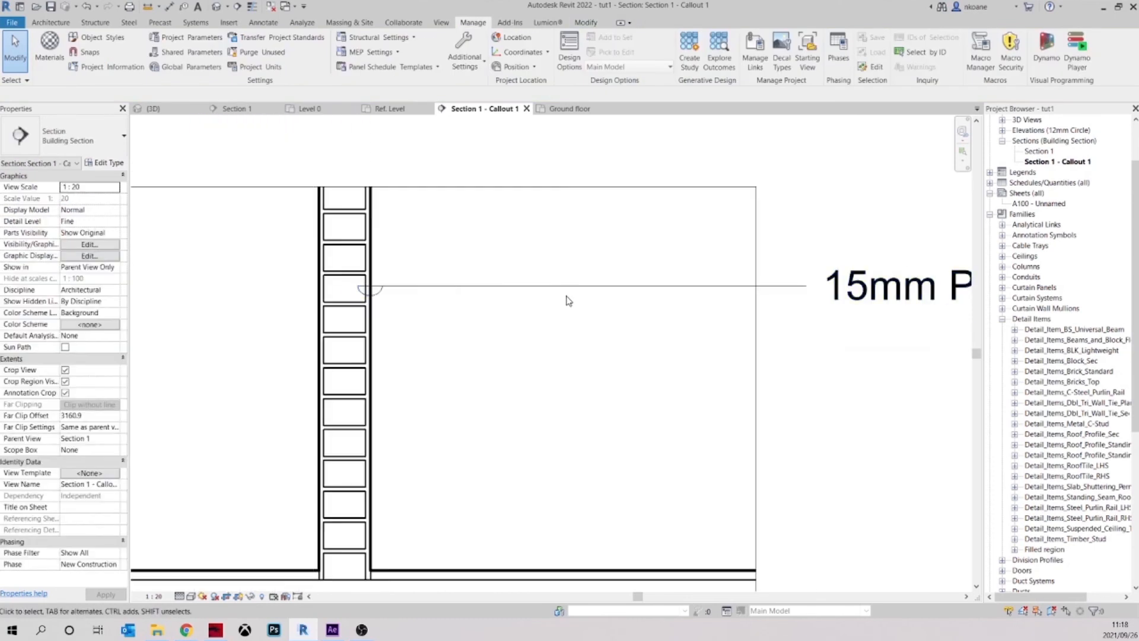
{"action": "scroll", "coordinate": [504, 284], "scroll_direction": "down", "scroll_amount": 3}
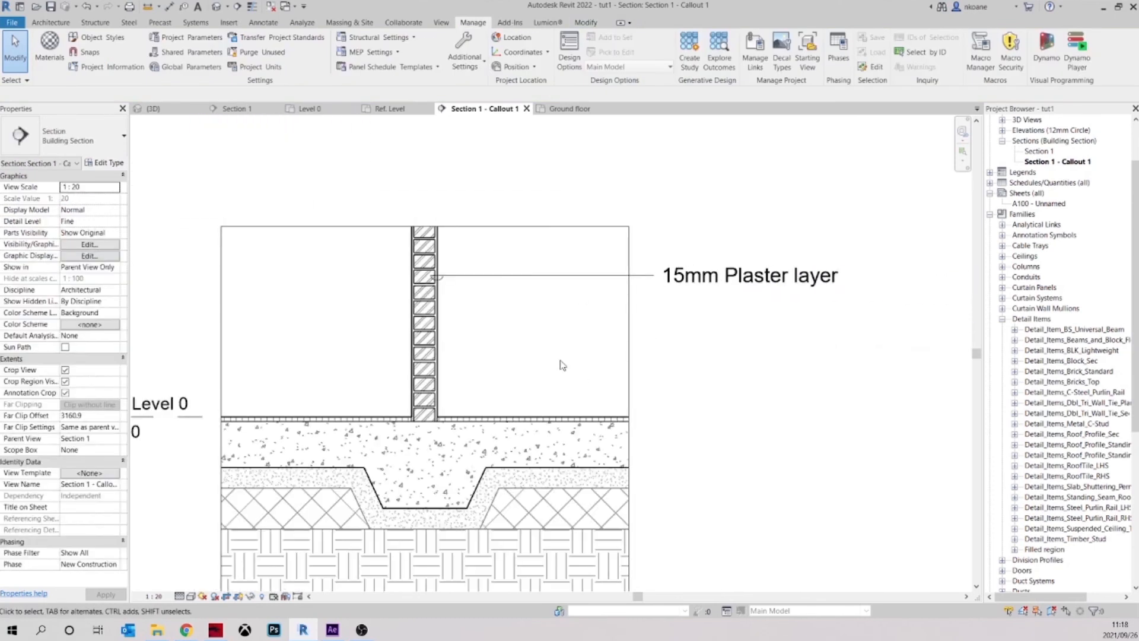
{"action": "mouse_move", "coordinate": [538, 281]}
{"action": "middle_mouse_down"}
{"action": "mouse_move", "coordinate": [532, 261]}
{"action": "mouse_move", "coordinate": [500, 273]}
{"action": "middle_mouse_up"}
{"action": "scroll", "coordinate": [532, 258], "scroll_direction": "up", "scroll_amount": 1}
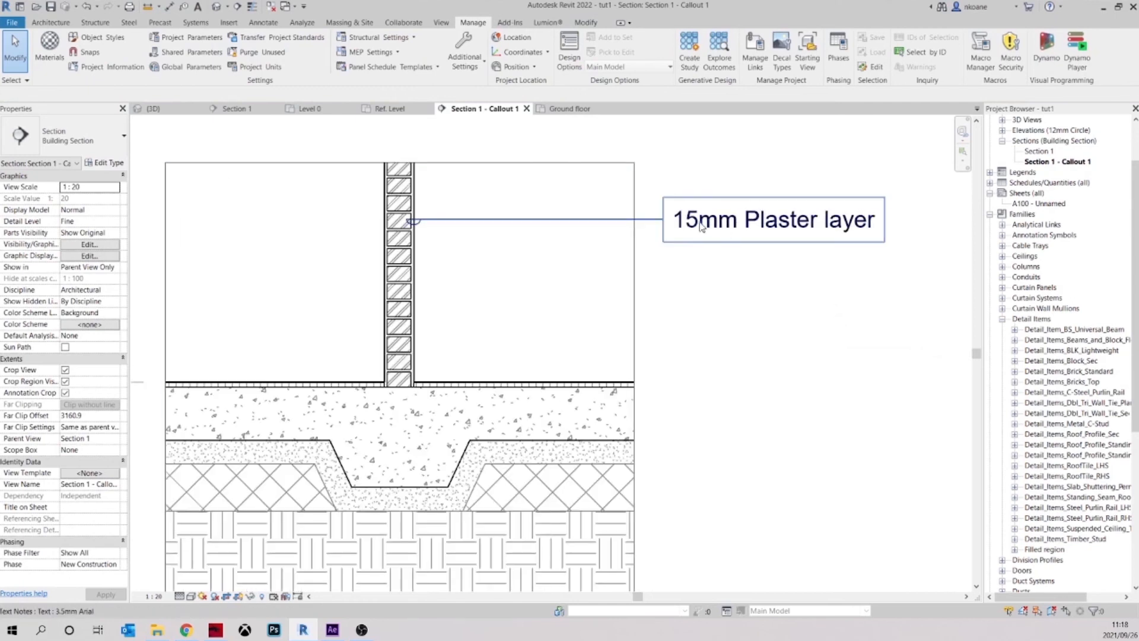
{"action": "scroll", "coordinate": [653, 238], "scroll_direction": "down", "scroll_amount": 2}
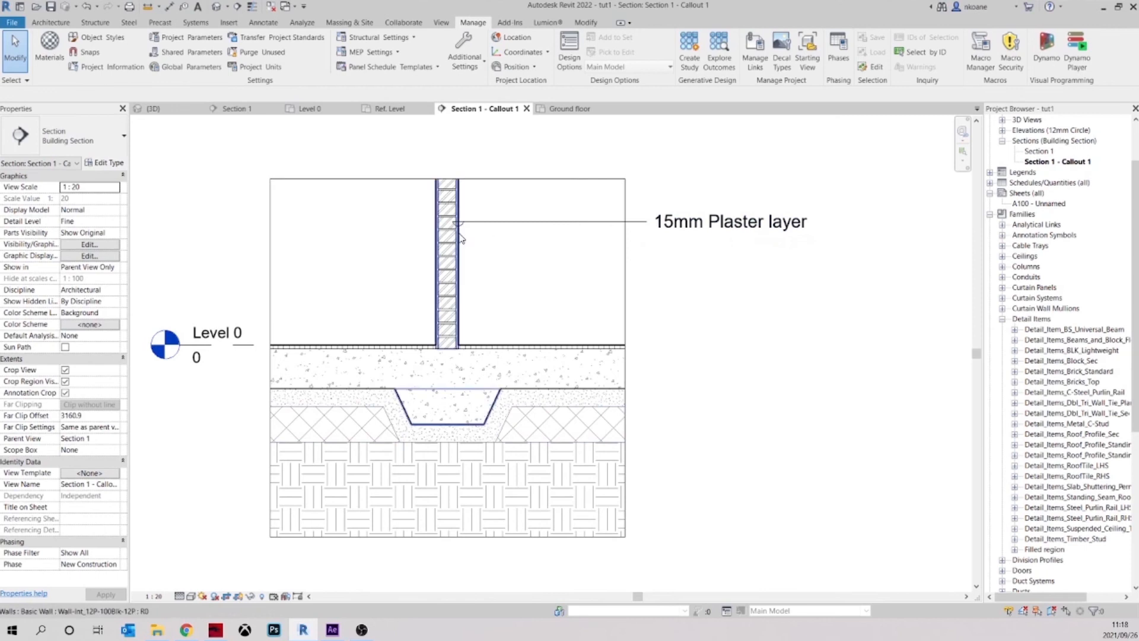
{"action": "middle_click_drag", "start_coordinate": [536, 282], "coordinate": [501, 304]}
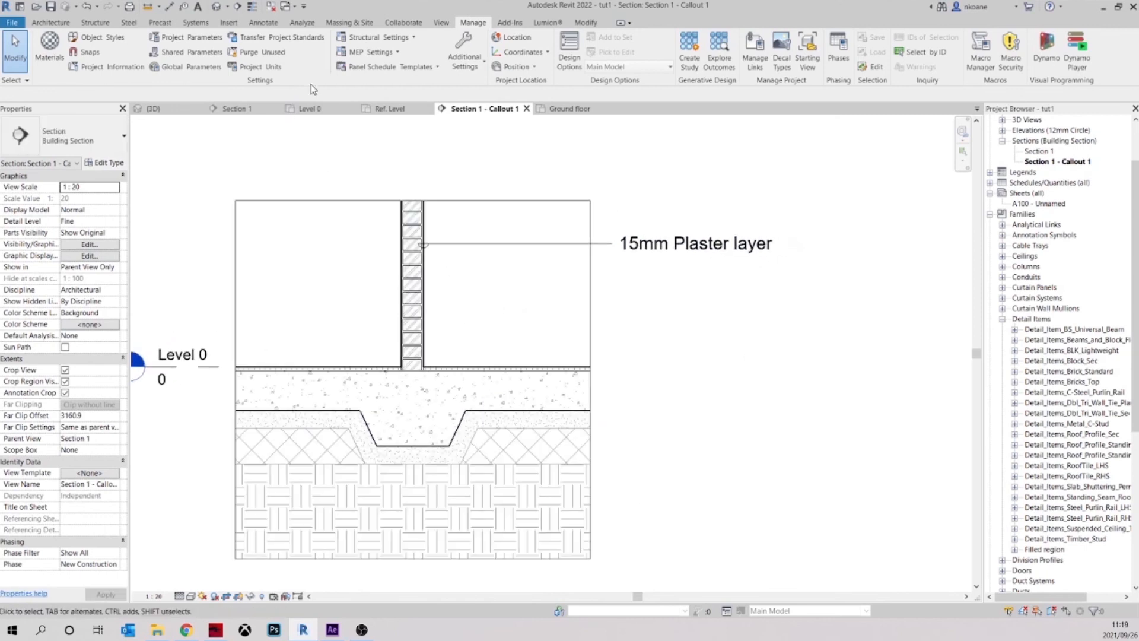
Start an aligned dimension string across the top and bottom edges of the thin floor finish beside the wall
{"action": "left_click", "coordinate": [264, 23]}
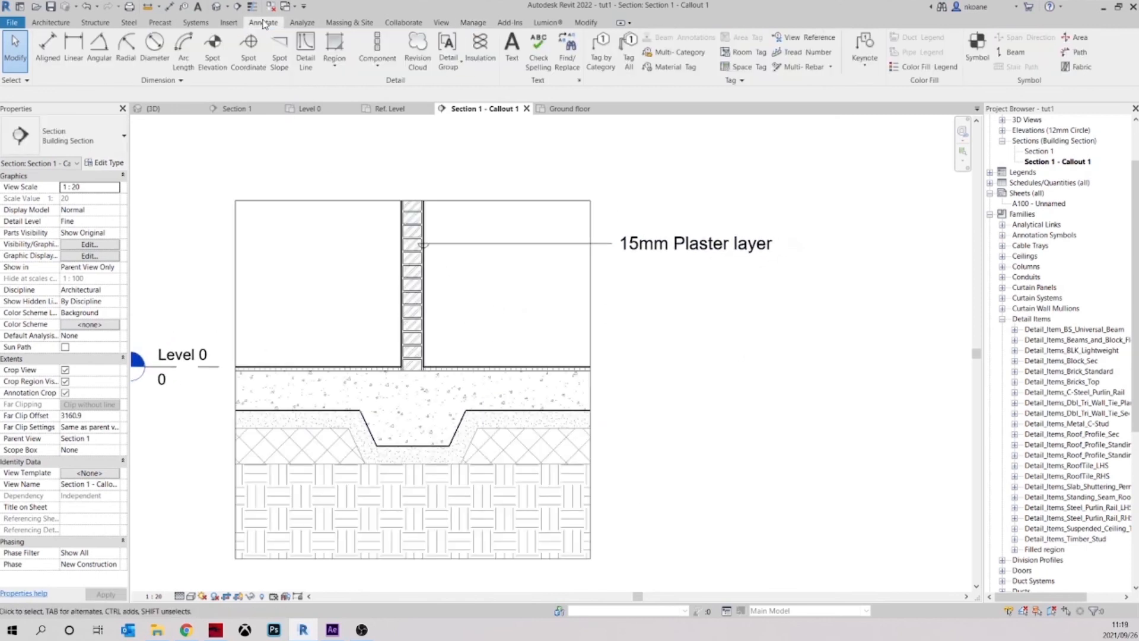
{"action": "left_click", "coordinate": [585, 24]}
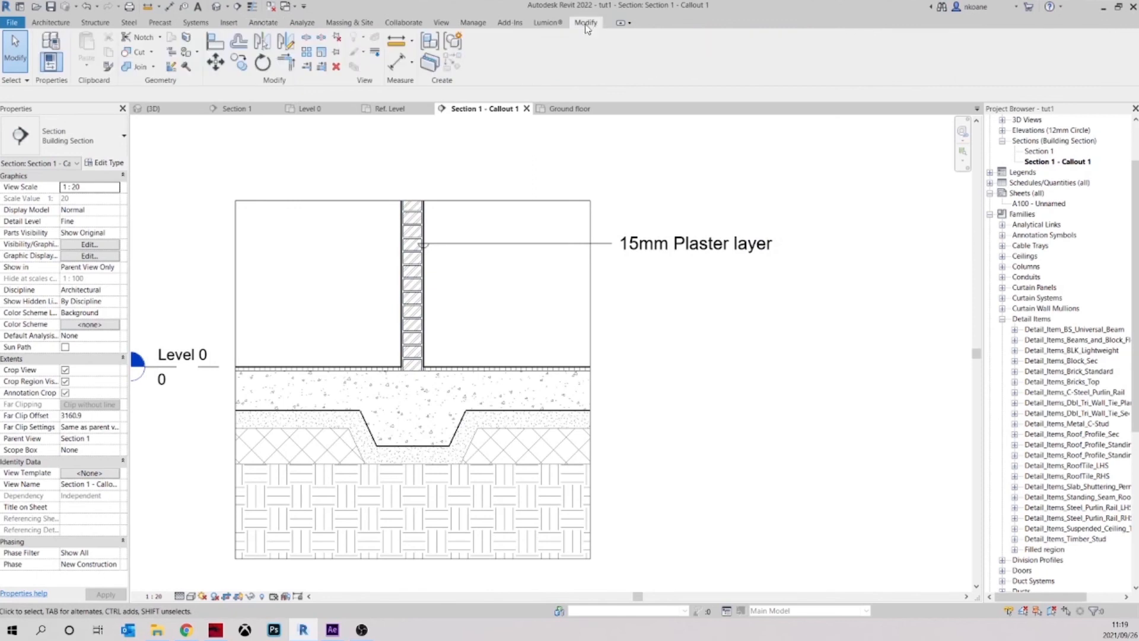
{"action": "left_click", "coordinate": [400, 64]}
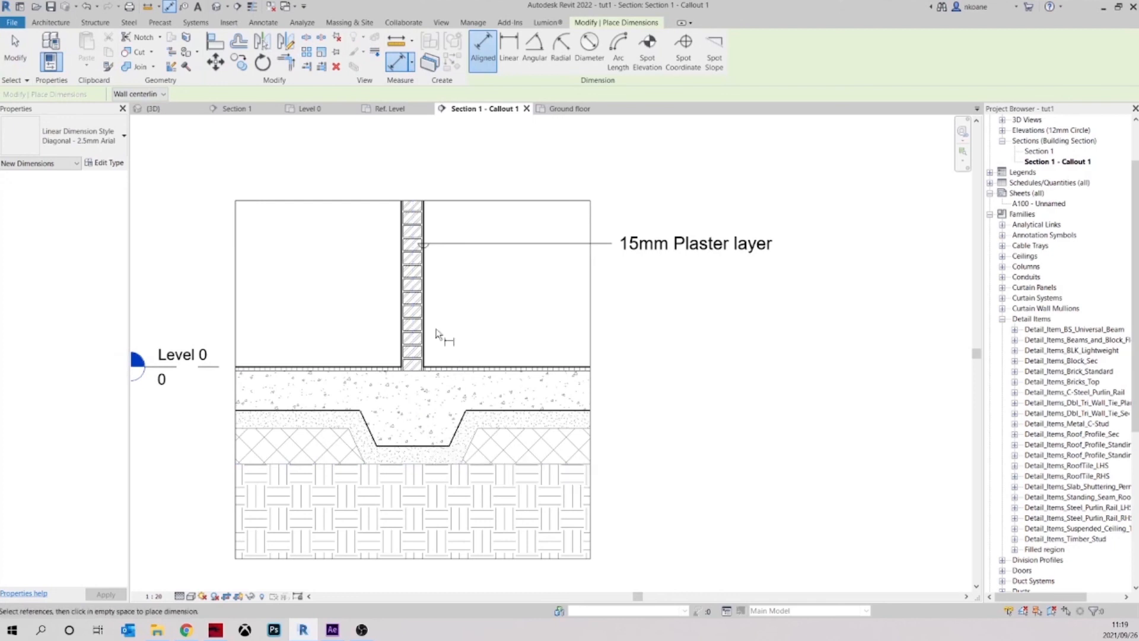
{"action": "scroll", "coordinate": [440, 355], "scroll_direction": "up", "scroll_amount": 5}
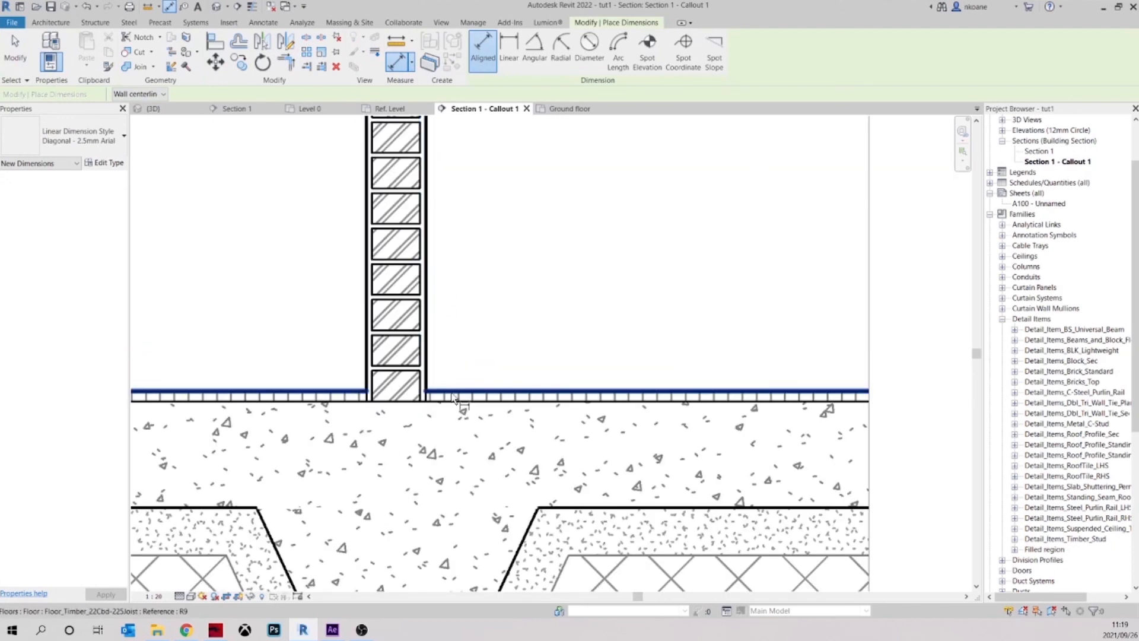
{"action": "left_click", "coordinate": [464, 403]}
{"action": "scroll", "coordinate": [500, 468], "scroll_direction": "down", "scroll_amount": 1}
{"action": "middle_click_drag", "start_coordinate": [502, 471], "coordinate": [485, 399]}
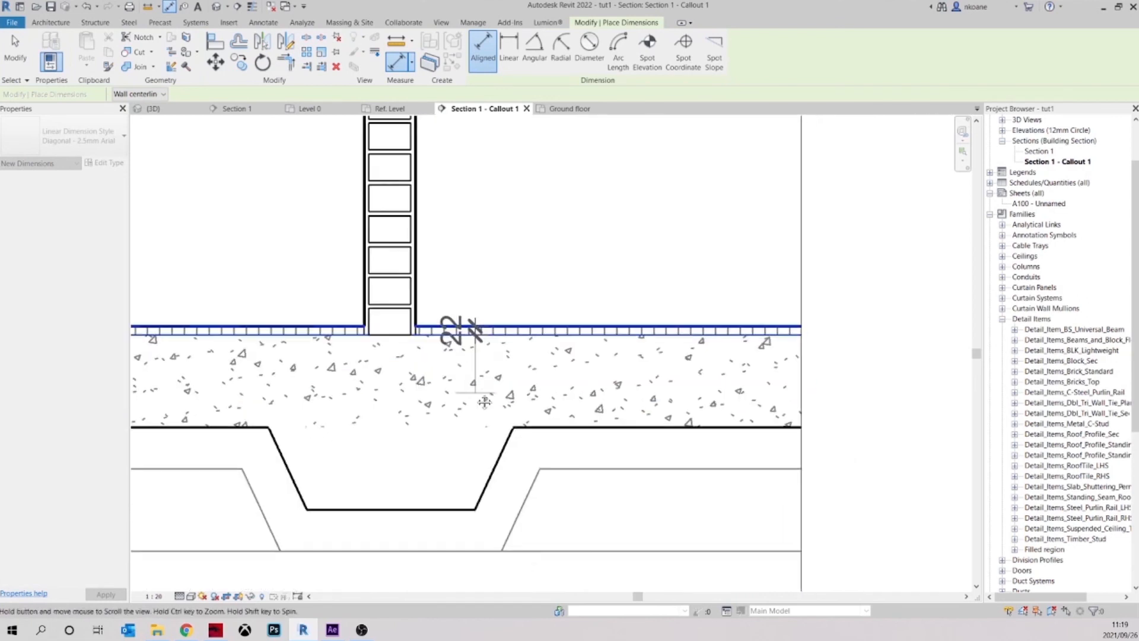
Continue the dimension string through the slab underside and the lower edges of the two layers beneath, and place it in line with the wall
{"action": "left_click", "coordinate": [533, 427]}
{"action": "left_click", "coordinate": [578, 469]}
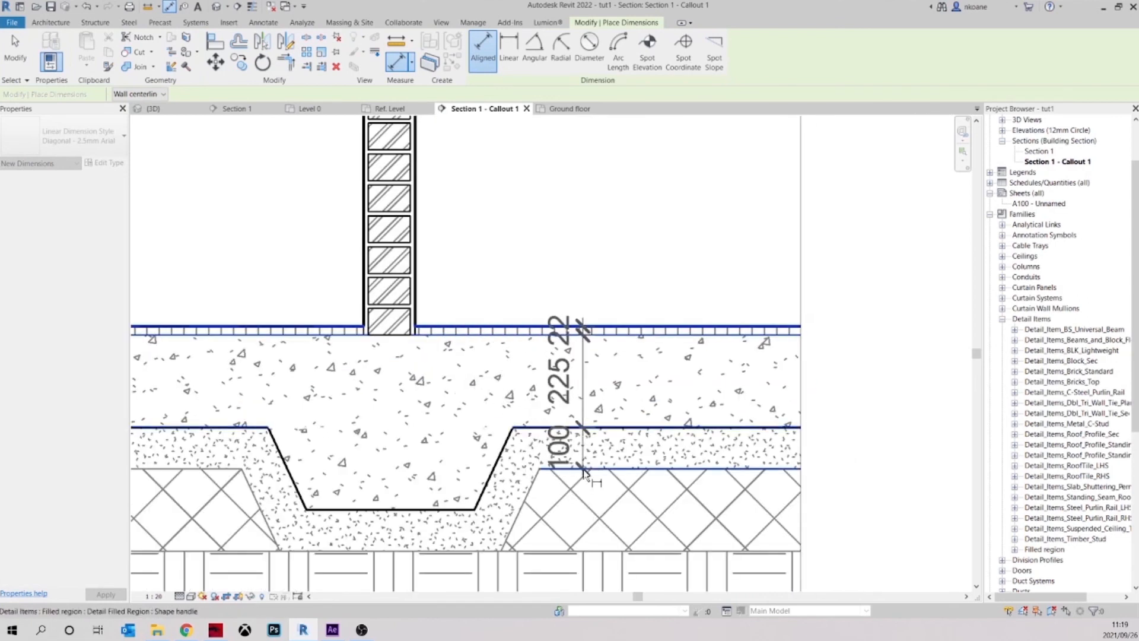
{"action": "left_click", "coordinate": [594, 551]}
{"action": "scroll", "coordinate": [596, 556], "scroll_direction": "down", "scroll_amount": 4}
{"action": "scroll", "coordinate": [506, 270], "scroll_direction": "up", "scroll_amount": 5}
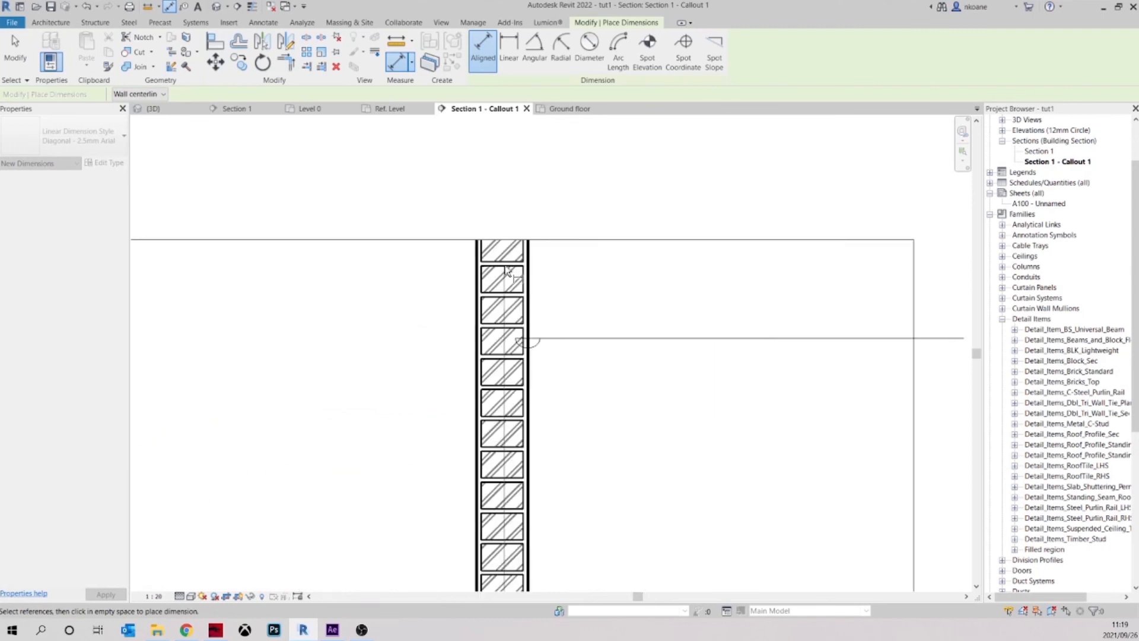
{"action": "left_click", "coordinate": [506, 270]}
{"action": "scroll", "coordinate": [506, 267], "scroll_direction": "down", "scroll_amount": 4}
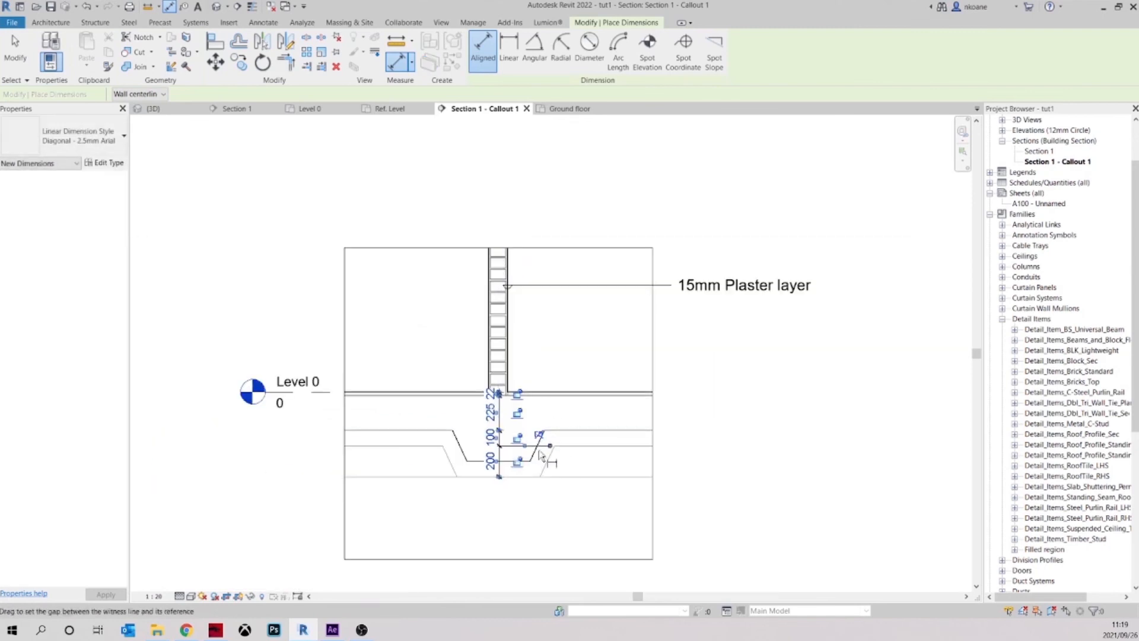
{"action": "scroll", "coordinate": [499, 344], "scroll_direction": "up", "scroll_amount": 5}
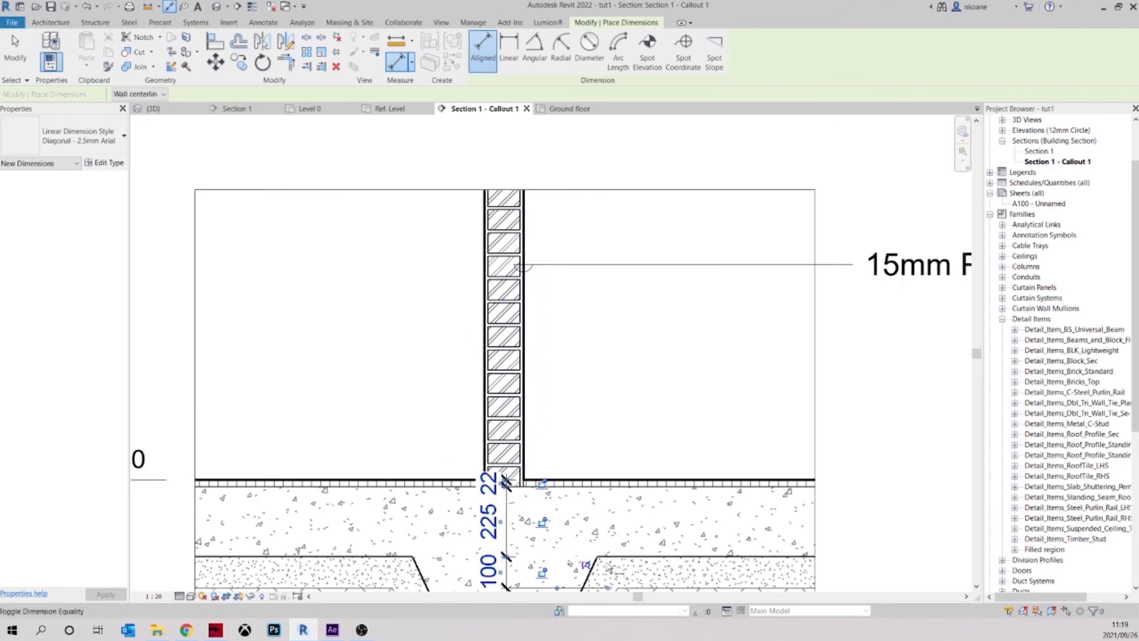
{"action": "key", "text": "Escape"}
{"action": "key", "text": "Escape"}
Try to add a wall reference to the floor dimension string by editing its witness lines
{"action": "left_click", "coordinate": [507, 503]}
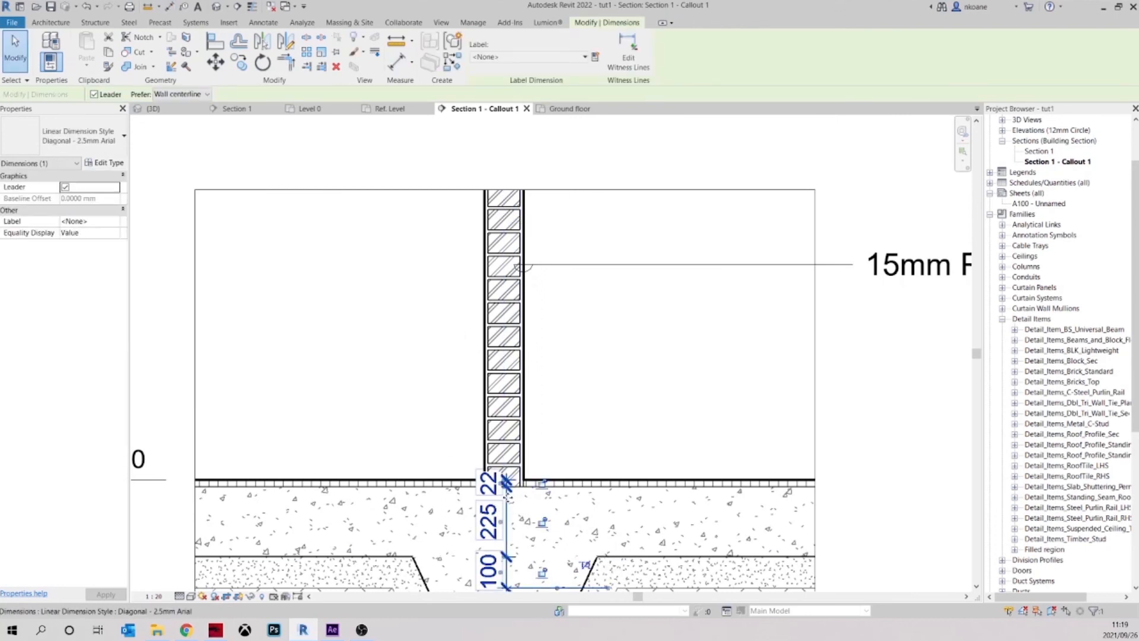
{"action": "left_click", "coordinate": [628, 55]}
{"action": "scroll", "coordinate": [525, 228], "scroll_direction": "up", "scroll_amount": 4}
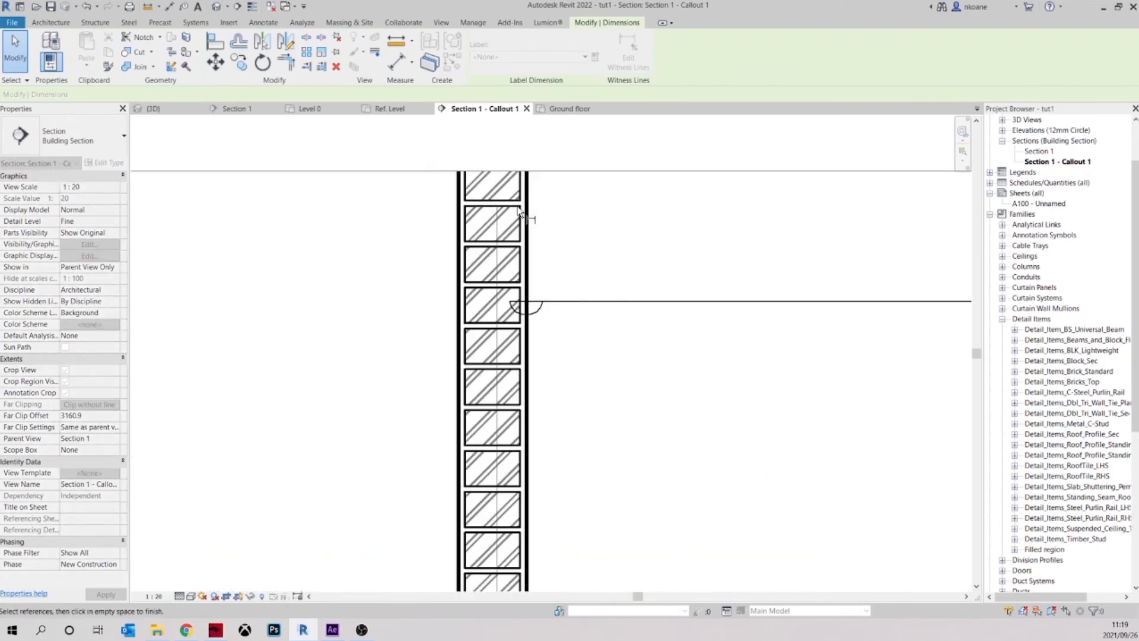
{"action": "scroll", "coordinate": [525, 214], "scroll_direction": "up", "scroll_amount": 3}
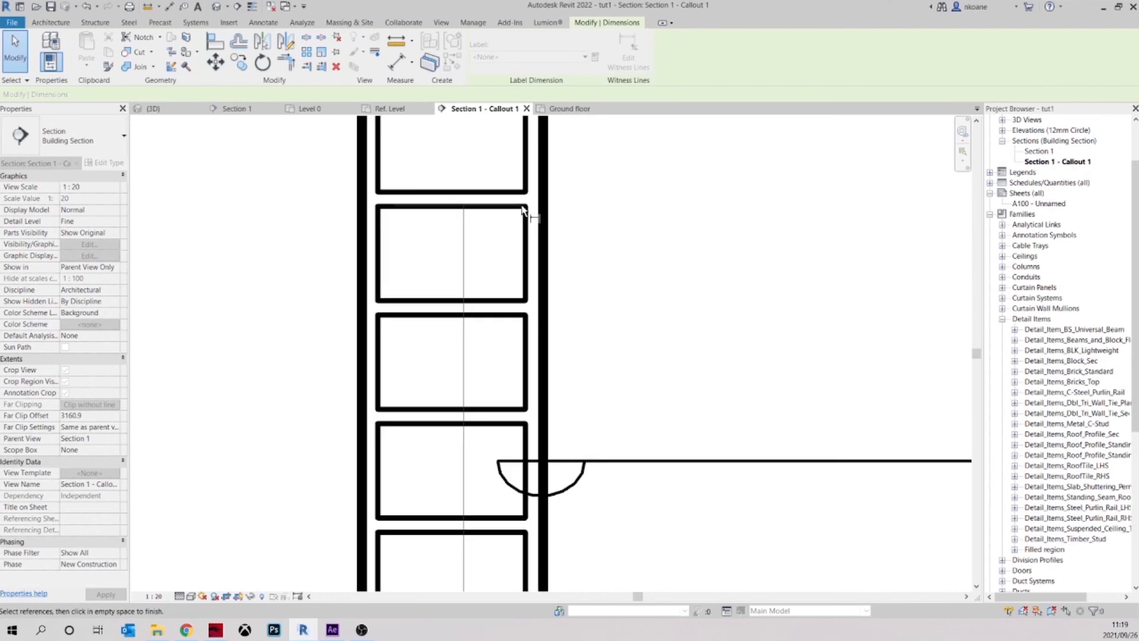
{"action": "scroll", "coordinate": [528, 214], "scroll_direction": "down", "scroll_amount": 2}
{"action": "left_click", "coordinate": [530, 215]}
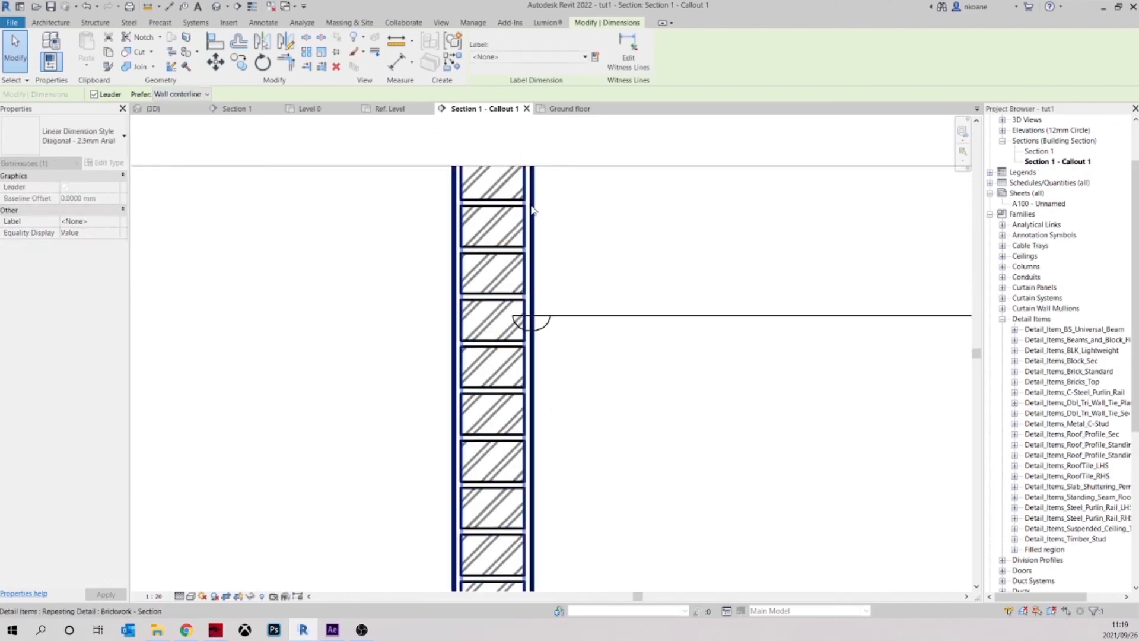
{"action": "scroll", "coordinate": [521, 320], "scroll_direction": "down", "scroll_amount": 4}
{"action": "scroll", "coordinate": [510, 427], "scroll_direction": "up", "scroll_amount": 1}
{"action": "scroll", "coordinate": [480, 424], "scroll_direction": "down", "scroll_amount": 2}
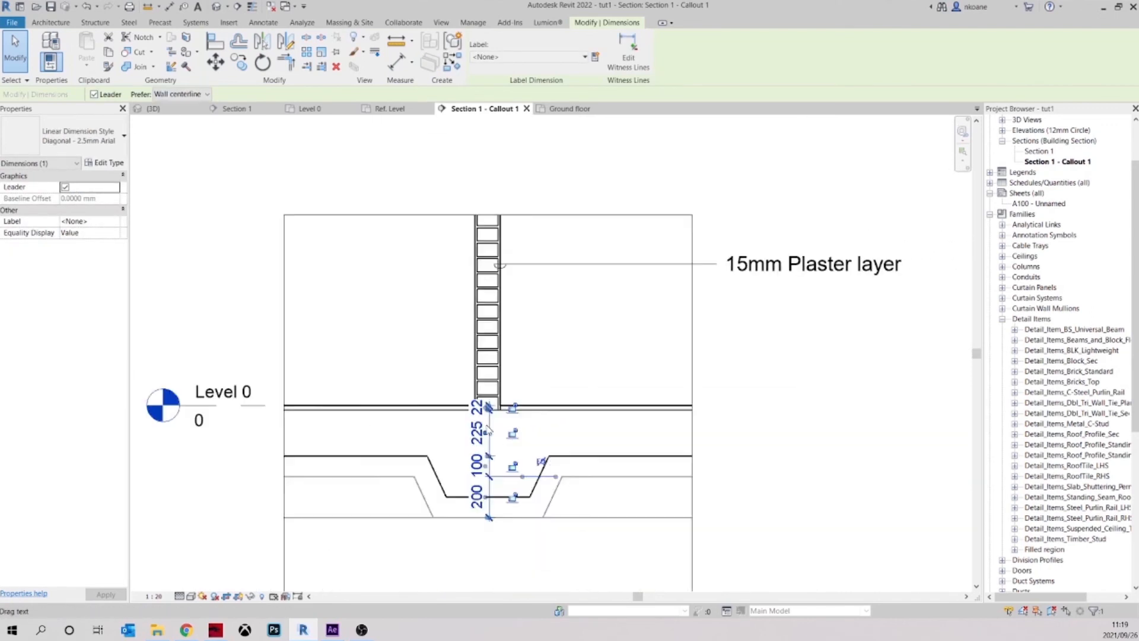
{"action": "left_click", "coordinate": [479, 427]}
{"action": "key", "text": "Escape"}
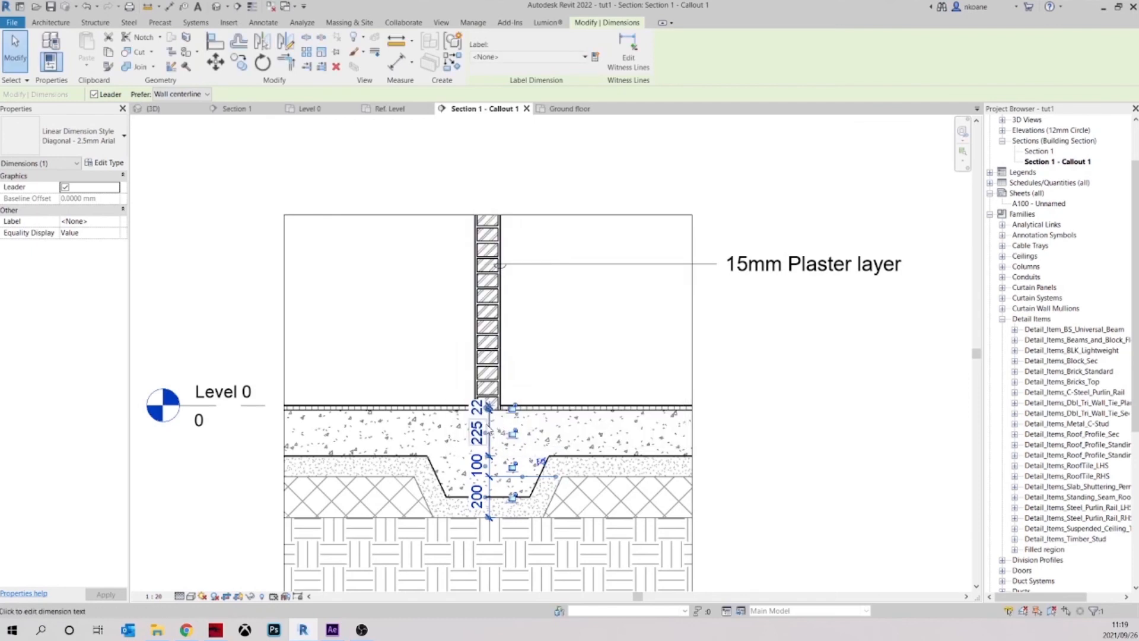
Move the floor layer dimension string out of the detail to just beyond the right edge of the crop region
{"action": "left_click_drag", "start_coordinate": [491, 422], "coordinate": [739, 422]}
{"action": "left_click", "coordinate": [765, 350]}
{"action": "middle_click_drag", "start_coordinate": [751, 455], "coordinate": [617, 439]}
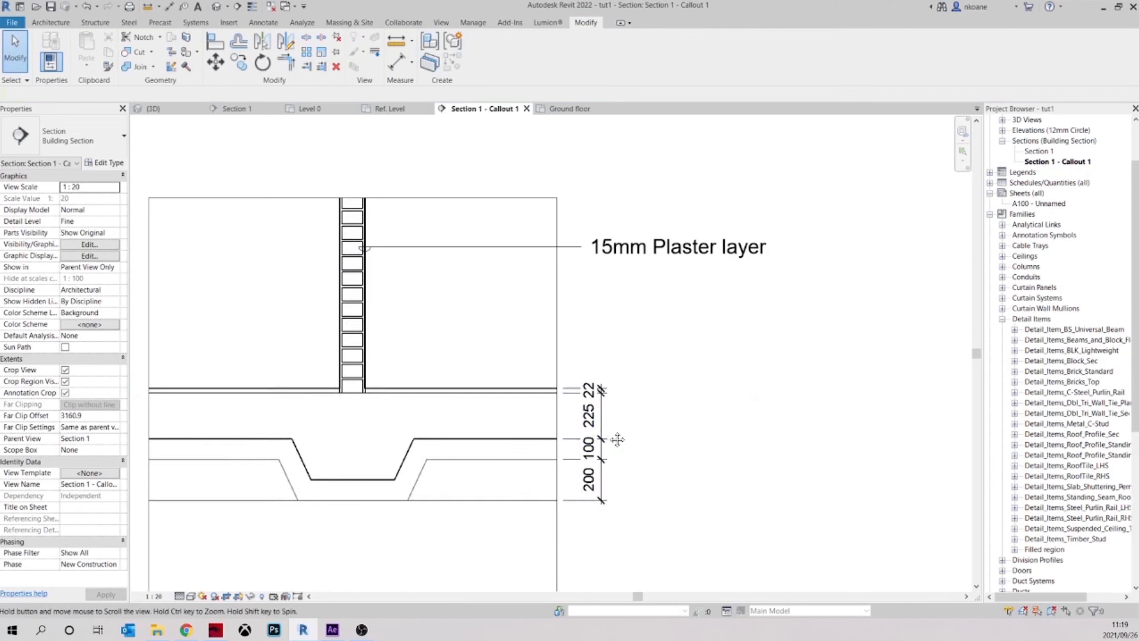
{"action": "left_click", "coordinate": [594, 432]}
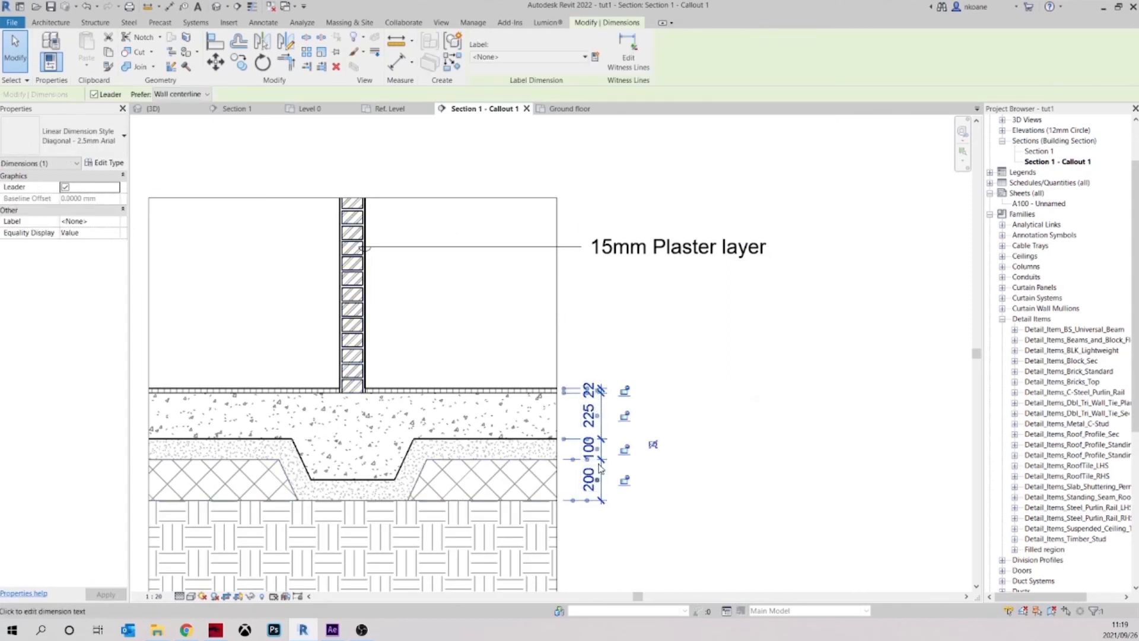
{"action": "left_click", "coordinate": [635, 302]}
{"action": "scroll", "coordinate": [593, 368], "scroll_direction": "down", "scroll_amount": 1}
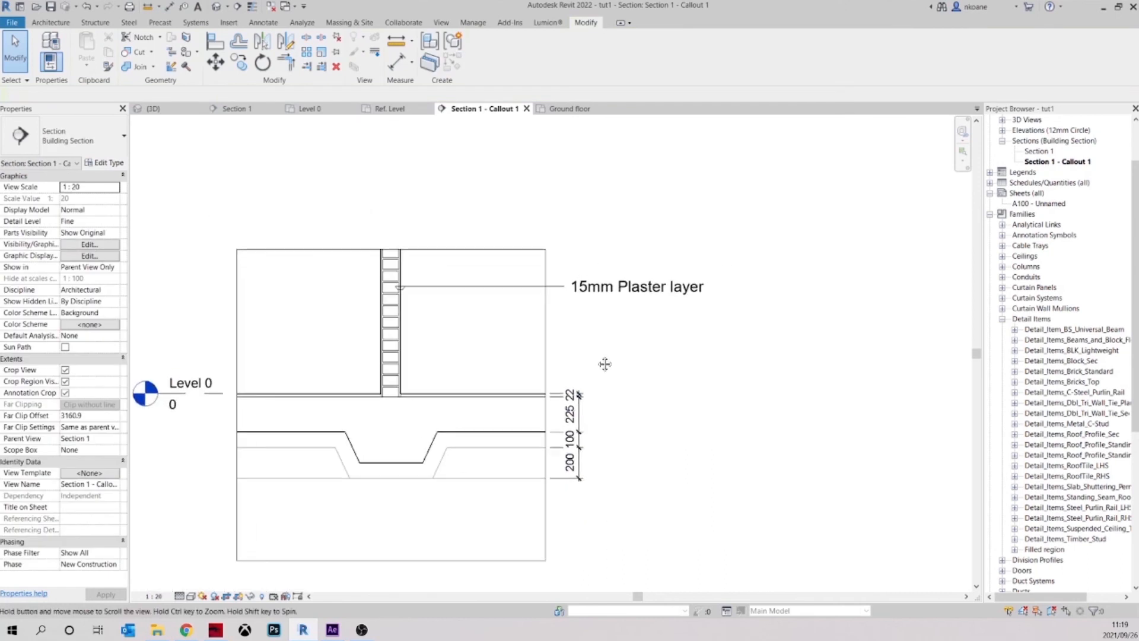
Reposition the 15mm Plaster layer note beside the crop region, roughly in line with the dimension string below it
{"action": "left_click", "coordinate": [574, 286]}
{"action": "left_click_drag", "start_coordinate": [574, 286], "coordinate": [618, 292]}
{"action": "middle_click_drag", "start_coordinate": [621, 358], "coordinate": [748, 380]}
{"action": "left_click_drag", "start_coordinate": [748, 295], "coordinate": [688, 305]}
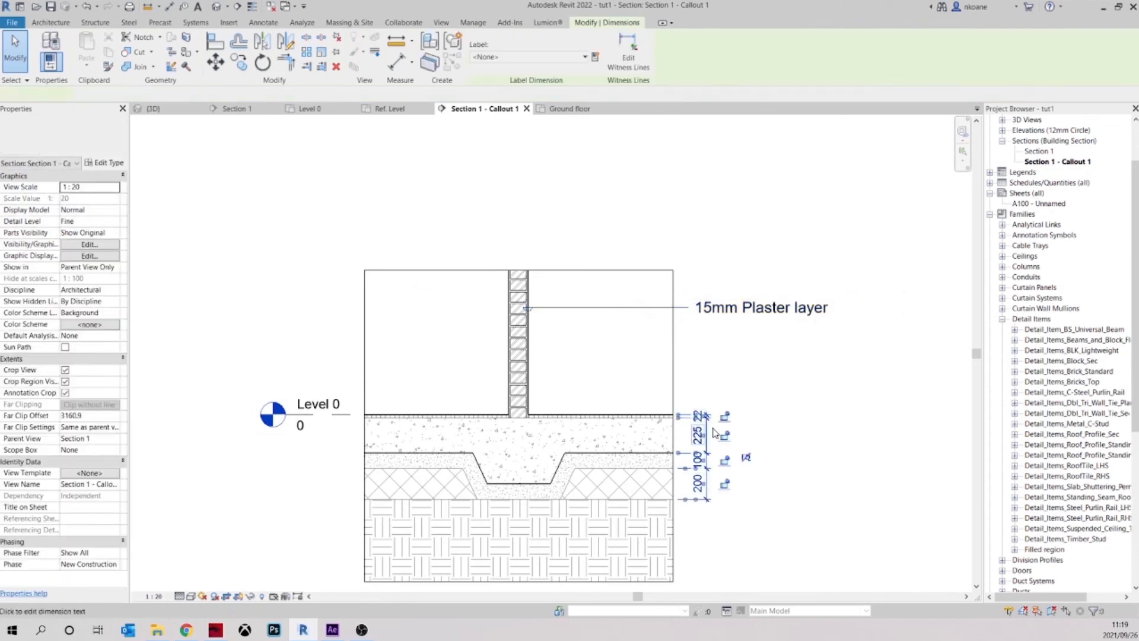
Move the floor layer dimension string to just outside the crop region's left edge and shift the Level 0 head further outwards to clear it
{"action": "left_click", "coordinate": [708, 452]}
{"action": "left_click_drag", "start_coordinate": [709, 452], "coordinate": [249, 404]}
{"action": "left_click", "coordinate": [292, 414]}
{"action": "left_click", "coordinate": [323, 451]}
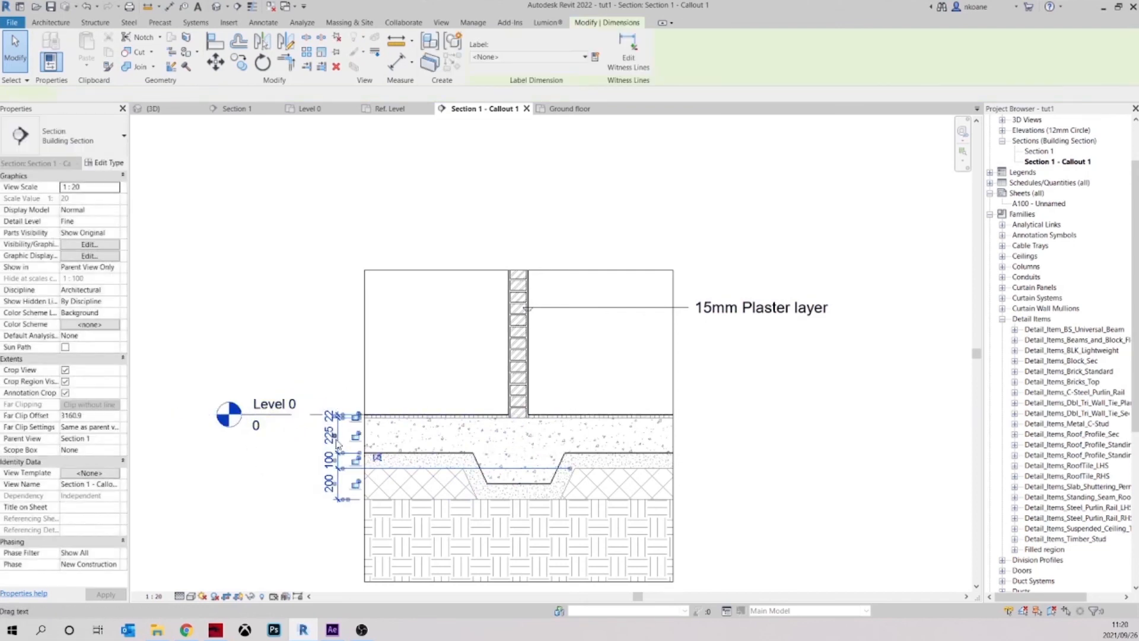
{"action": "left_click", "coordinate": [431, 328]}
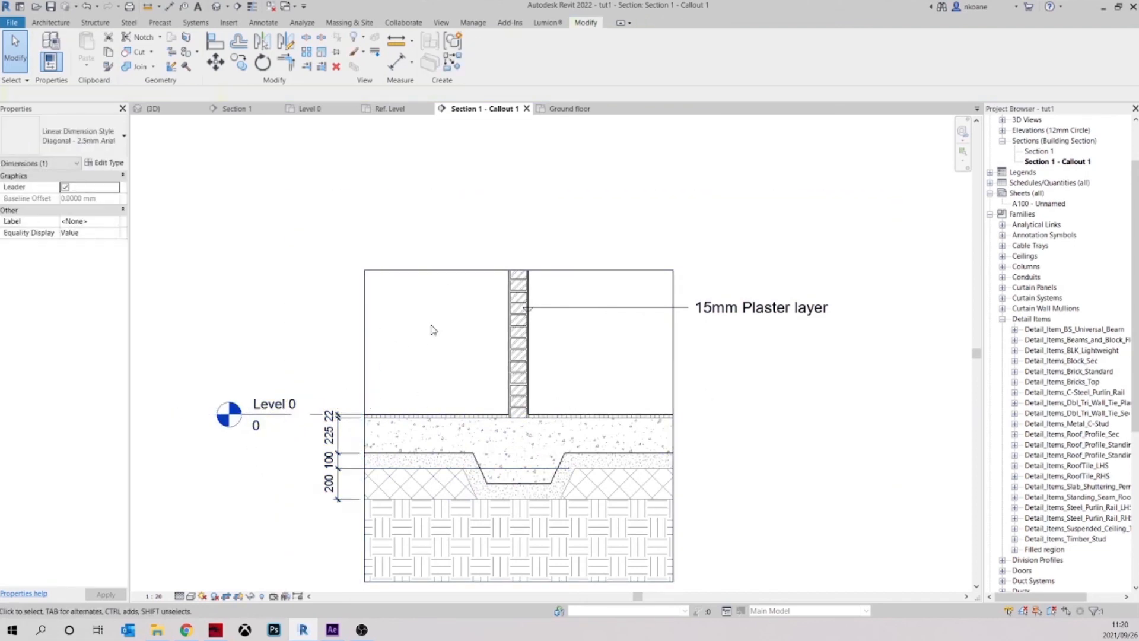
Draw a short thin detail line along the top edge of a brick near the upper end of the wall
{"action": "middle_click_drag", "start_coordinate": [480, 341], "coordinate": [491, 356]}
{"action": "scroll", "coordinate": [504, 320], "scroll_direction": "up", "scroll_amount": 10}
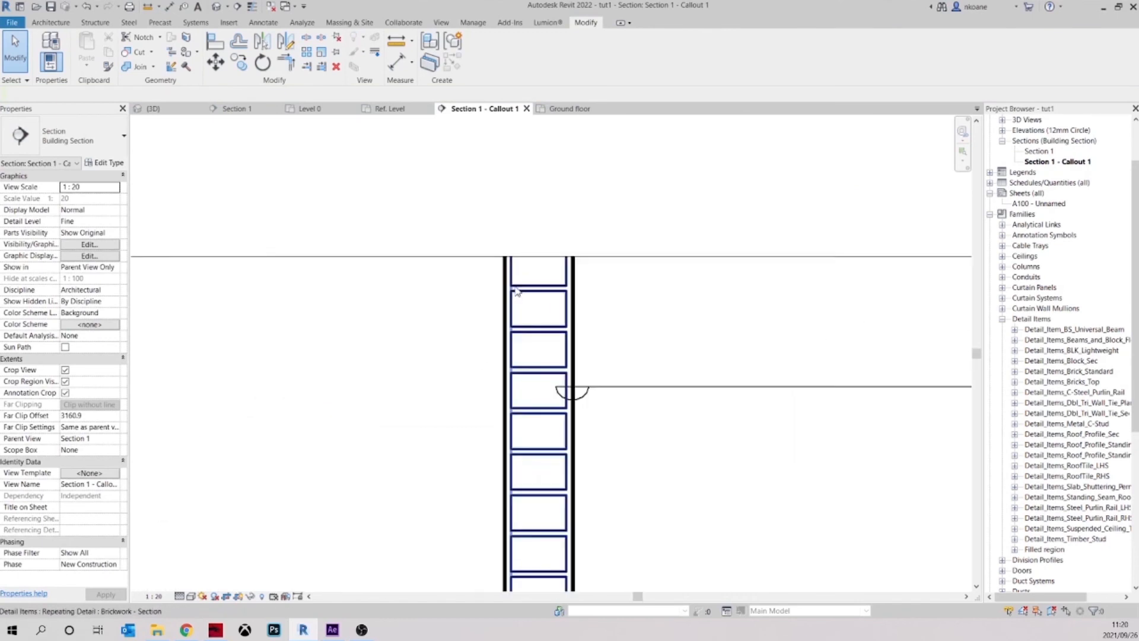
{"action": "left_click", "coordinate": [264, 24]}
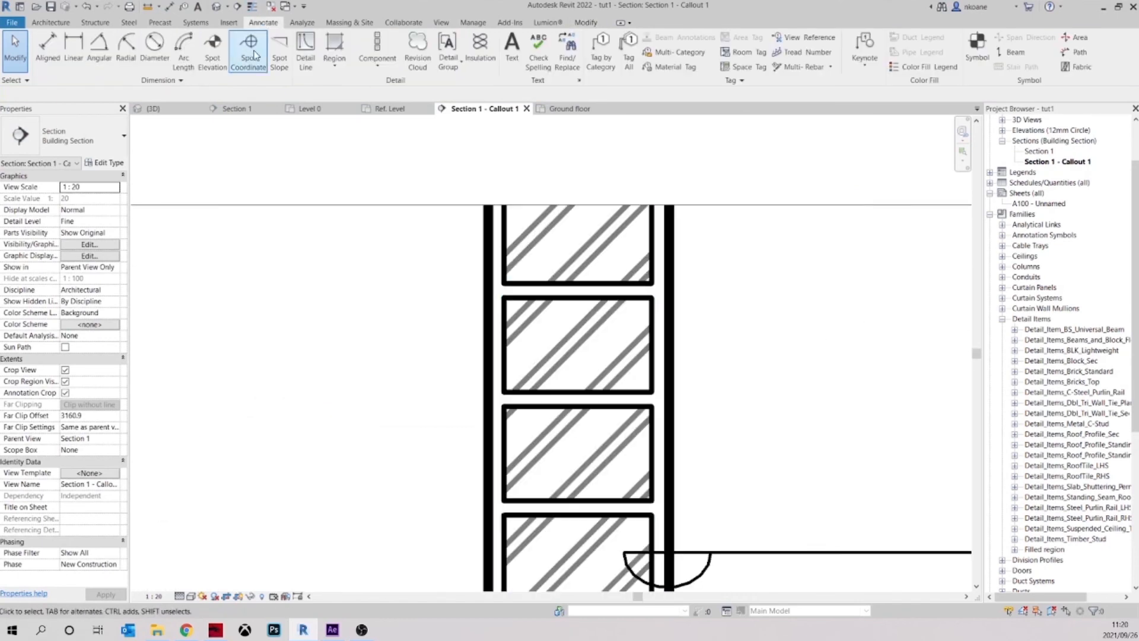
{"action": "left_click", "coordinate": [306, 51]}
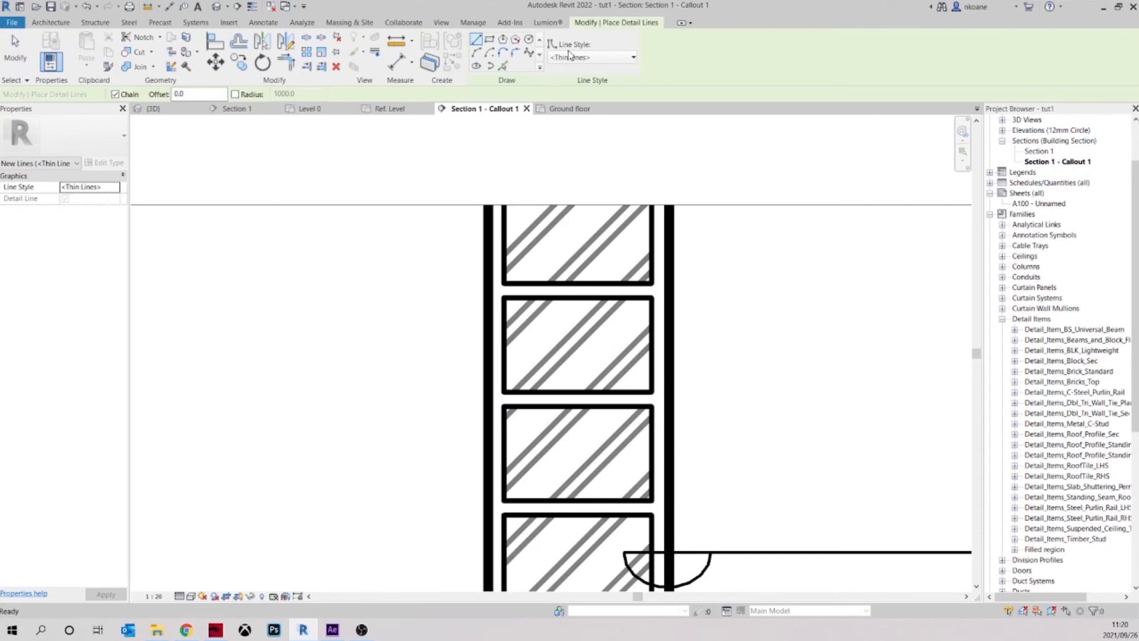
{"action": "scroll", "coordinate": [513, 304], "scroll_direction": "up", "scroll_amount": 4}
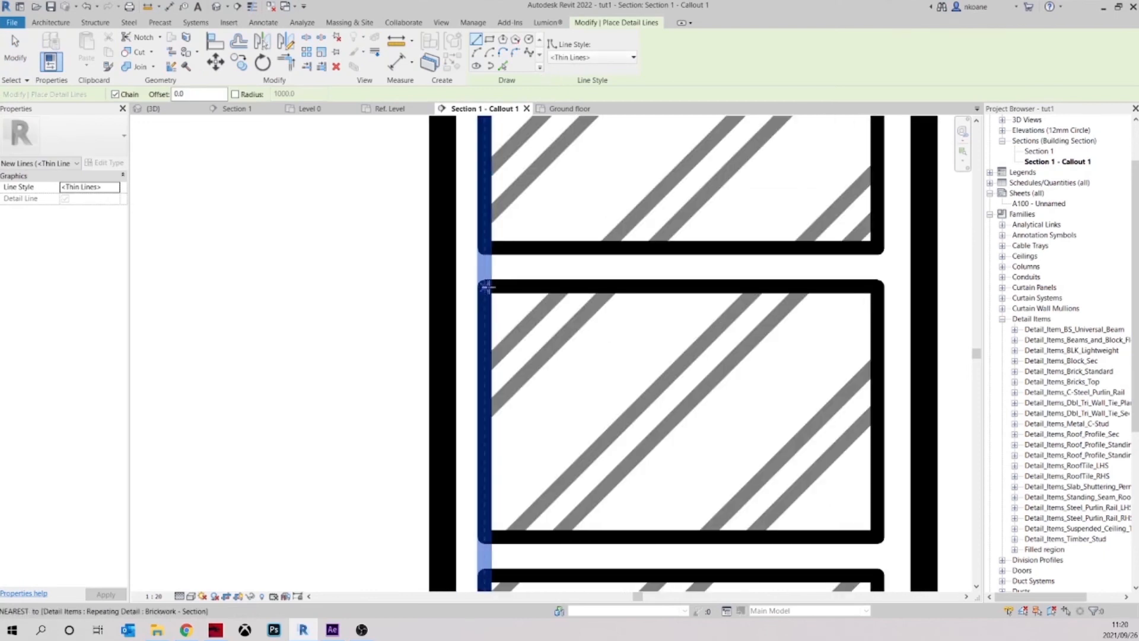
{"action": "key", "text": "Escape"}
{"action": "key", "text": "Escape"}
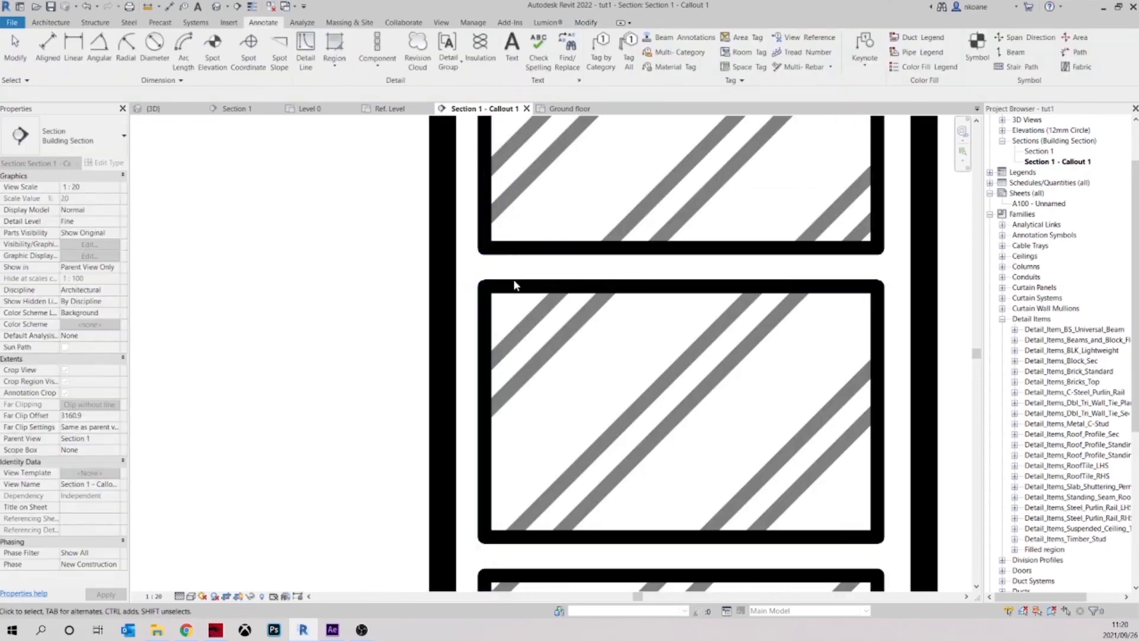
Edit the dimension string's witness lines to add the short detail line on the upper brick as a wall height reference
{"action": "scroll", "coordinate": [511, 288], "scroll_direction": "down", "scroll_amount": 5}
{"action": "scroll", "coordinate": [361, 484], "scroll_direction": "down", "scroll_amount": 4}
{"action": "left_click", "coordinate": [335, 490]}
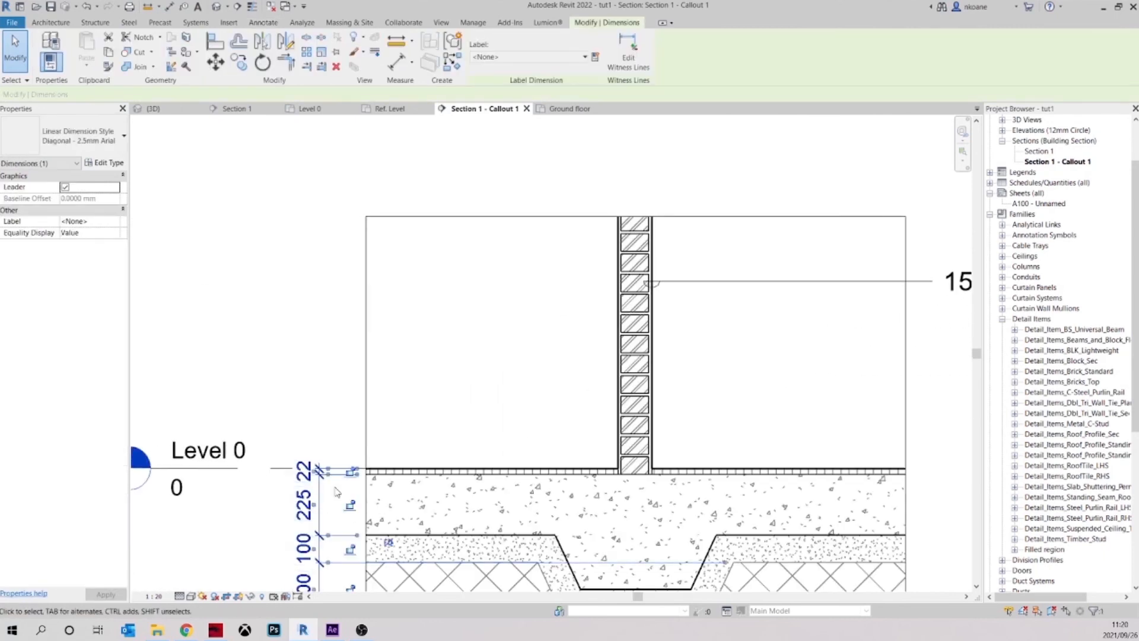
{"action": "left_click", "coordinate": [627, 55]}
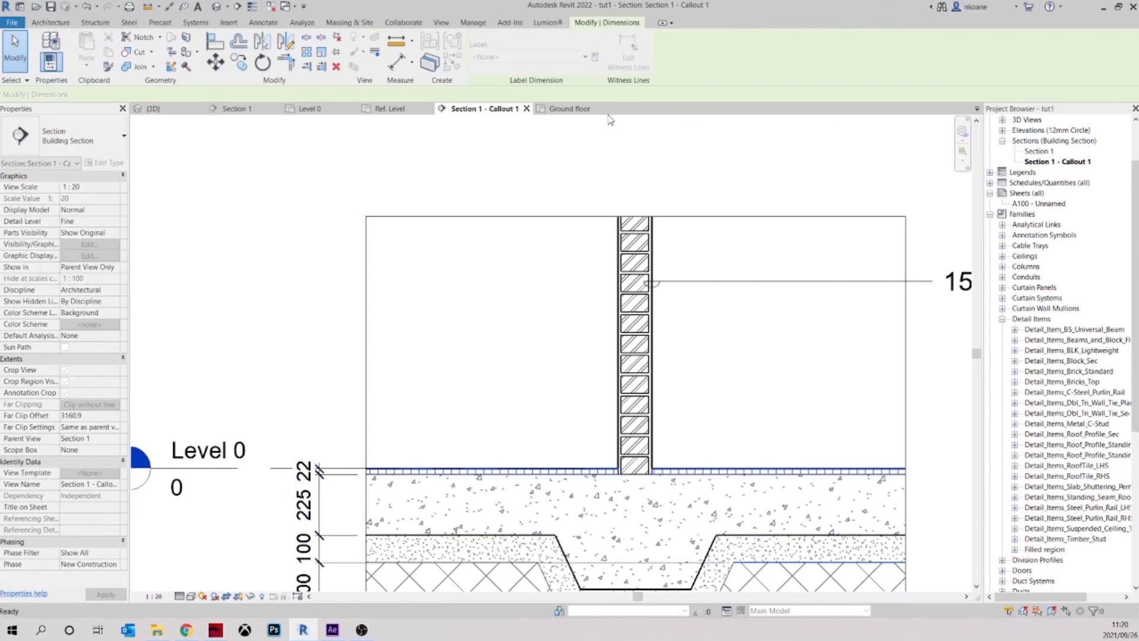
{"action": "scroll", "coordinate": [640, 224], "scroll_direction": "up", "scroll_amount": 1}
{"action": "scroll", "coordinate": [638, 221], "scroll_direction": "up", "scroll_amount": 4}
{"action": "left_click", "coordinate": [575, 277]}
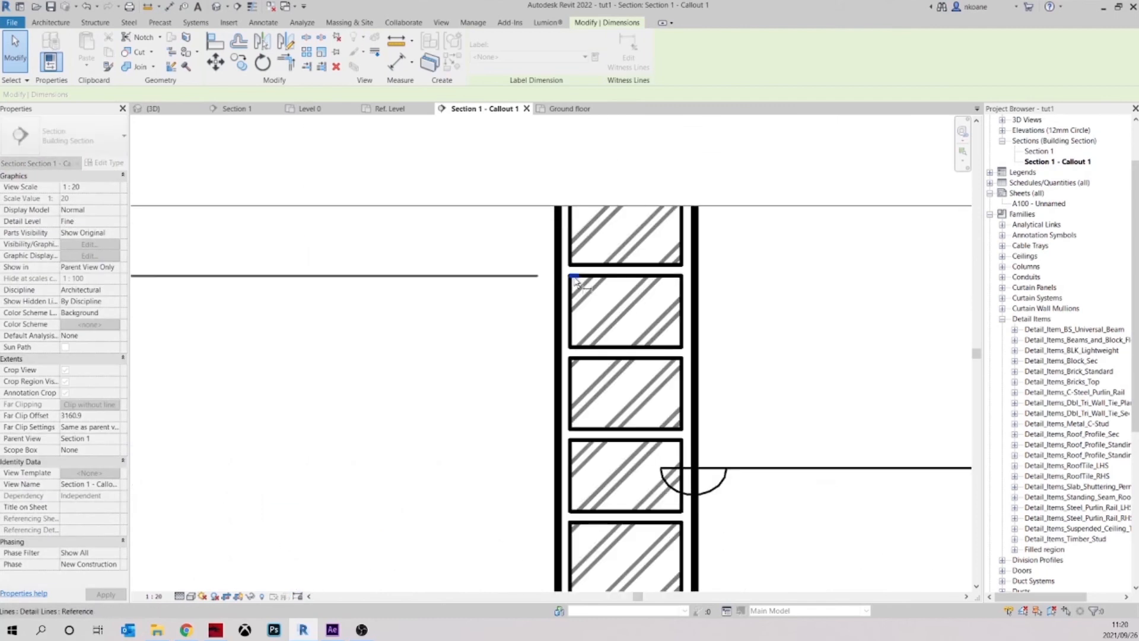
{"action": "scroll", "coordinate": [578, 274], "scroll_direction": "down", "scroll_amount": 4}
{"action": "left_click", "coordinate": [451, 311]}
{"action": "scroll", "coordinate": [462, 303], "scroll_direction": "down", "scroll_amount": 3}
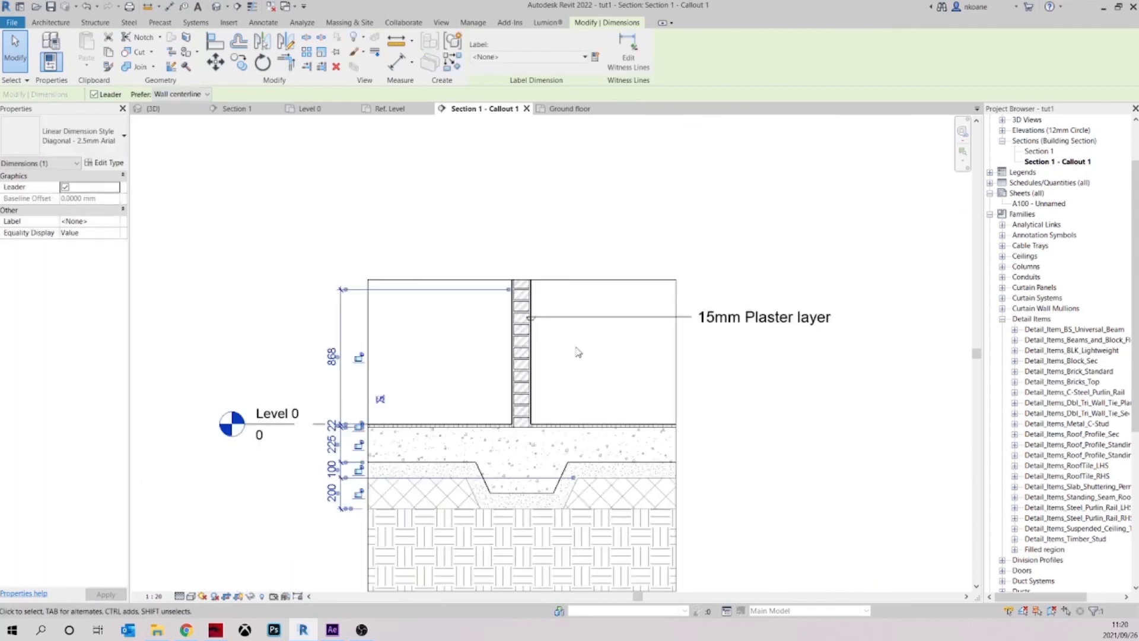
{"action": "scroll", "coordinate": [481, 364], "scroll_direction": "down", "scroll_amount": 1}
{"action": "left_click", "coordinate": [482, 363]}
{"action": "middle_click_drag", "start_coordinate": [485, 361], "coordinate": [505, 328]}
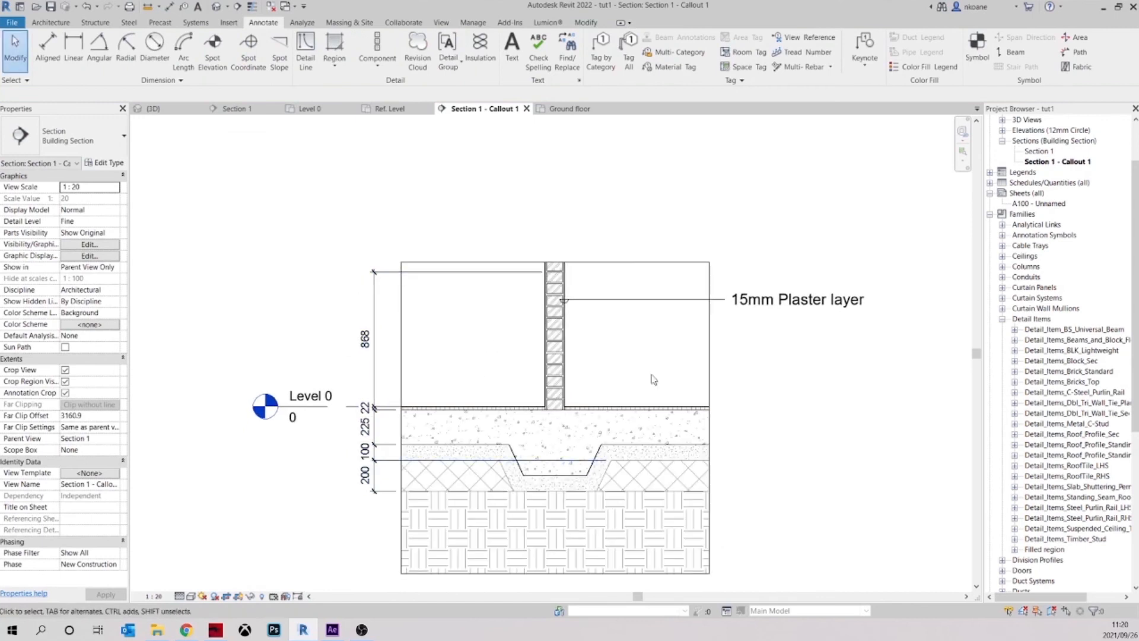
Shorten the overlong witness line between the 100 and 200 dimensions so it ends near the crop region's left edge
{"action": "scroll", "coordinate": [425, 460], "scroll_direction": "up", "scroll_amount": 3}
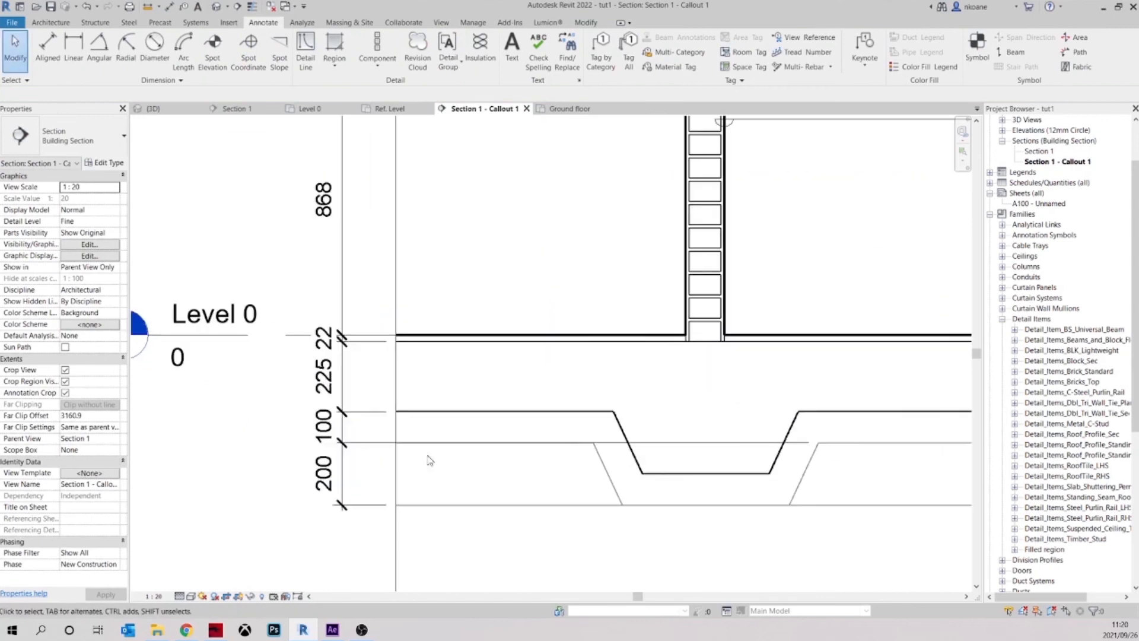
{"action": "left_click", "coordinate": [342, 430]}
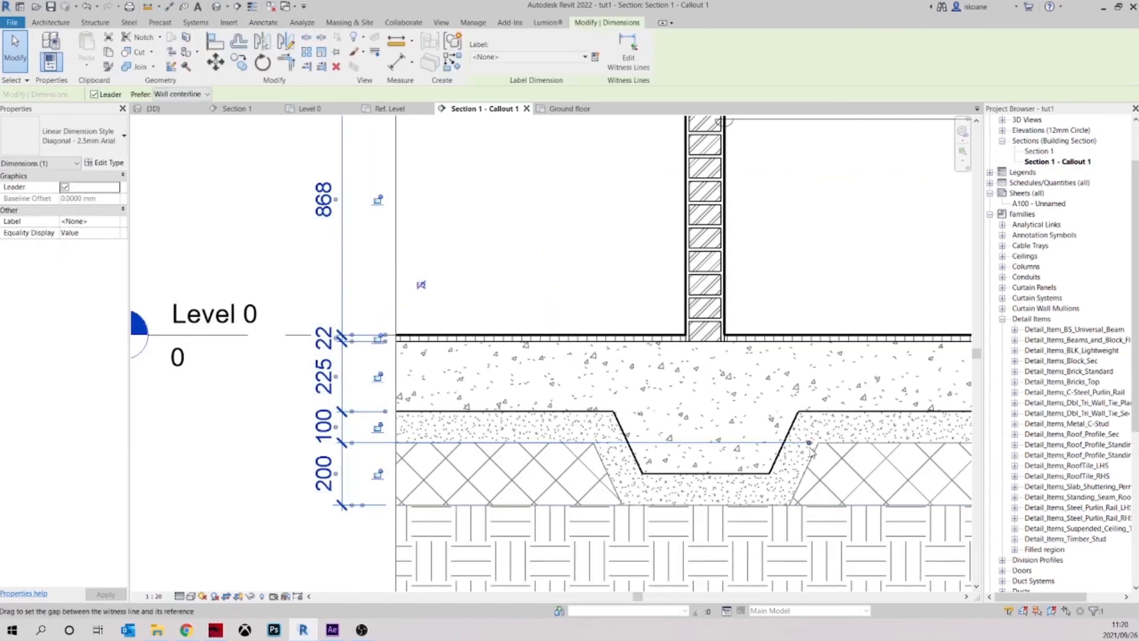
{"action": "left_click_drag", "start_coordinate": [801, 443], "coordinate": [753, 444]}
{"action": "left_click_drag", "start_coordinate": [434, 449], "coordinate": [428, 444]}
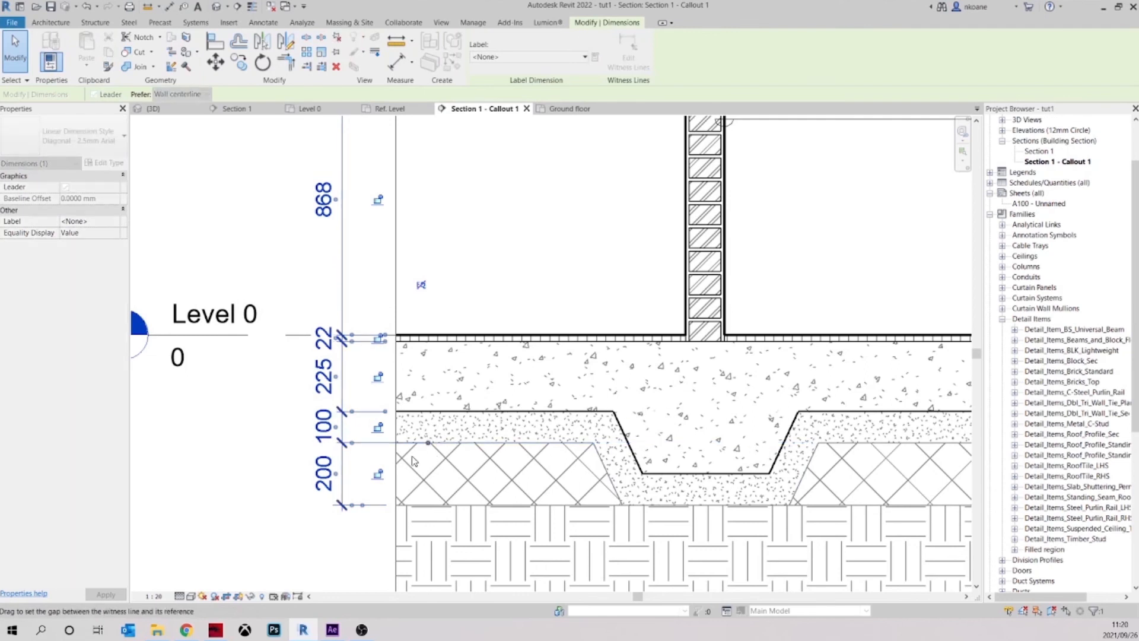
{"action": "scroll", "coordinate": [502, 379], "scroll_direction": "down", "scroll_amount": 3}
{"action": "key", "text": "Escape"}
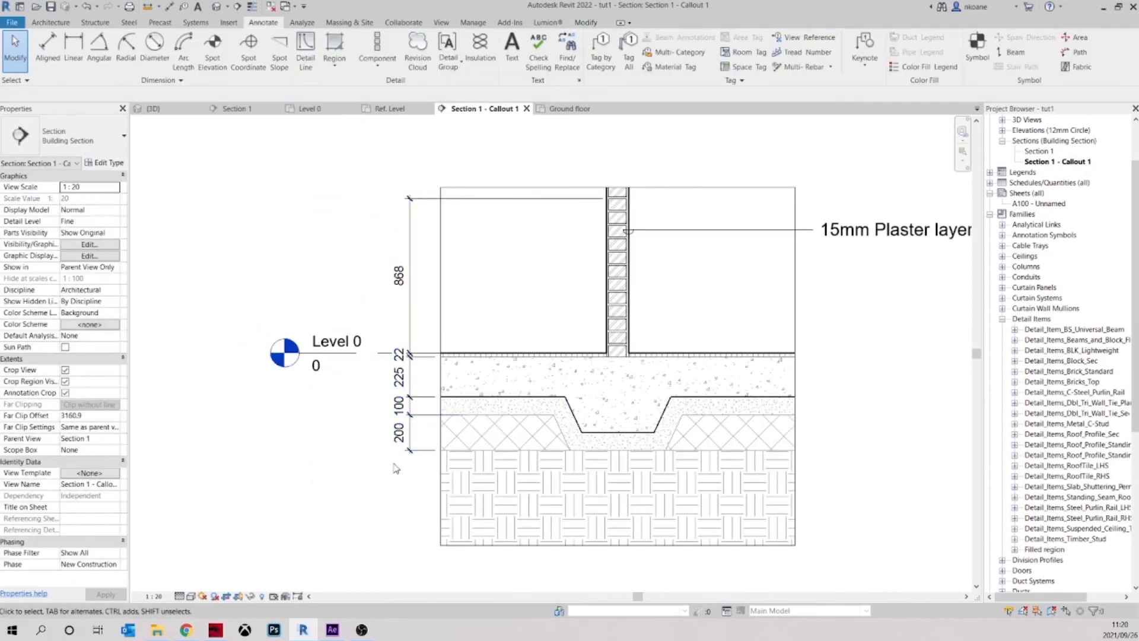
{"action": "scroll", "coordinate": [450, 427], "scroll_direction": "down", "scroll_amount": 2}
{"action": "scroll", "coordinate": [689, 354], "scroll_direction": "up", "scroll_amount": 4}
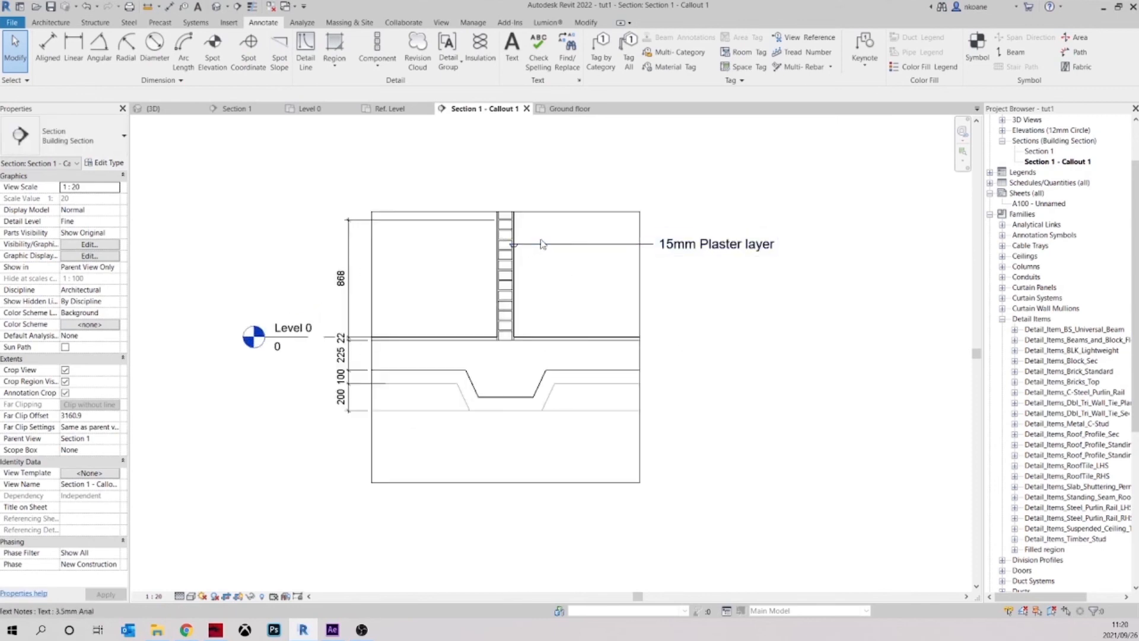
{"action": "middle_click_drag", "start_coordinate": [556, 273], "coordinate": [536, 264]}
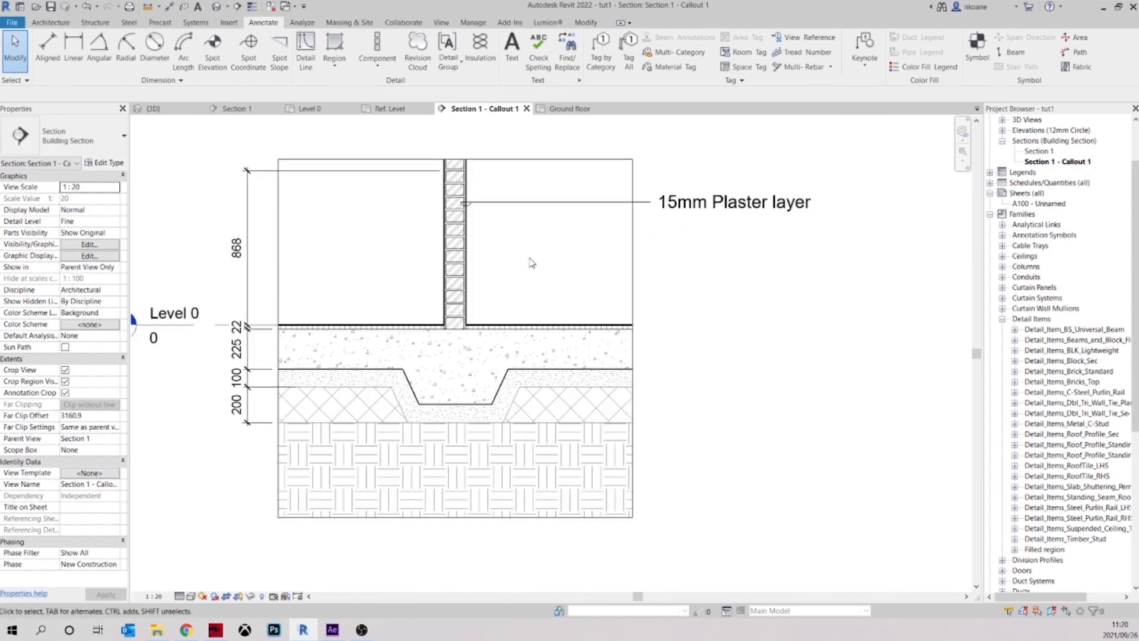
{"action": "mouse_move", "coordinate": [578, 309]}
{"action": "middle_mouse_down"}
{"action": "mouse_move", "coordinate": [564, 322]}
{"action": "mouse_move", "coordinate": [491, 313]}
{"action": "middle_mouse_up"}
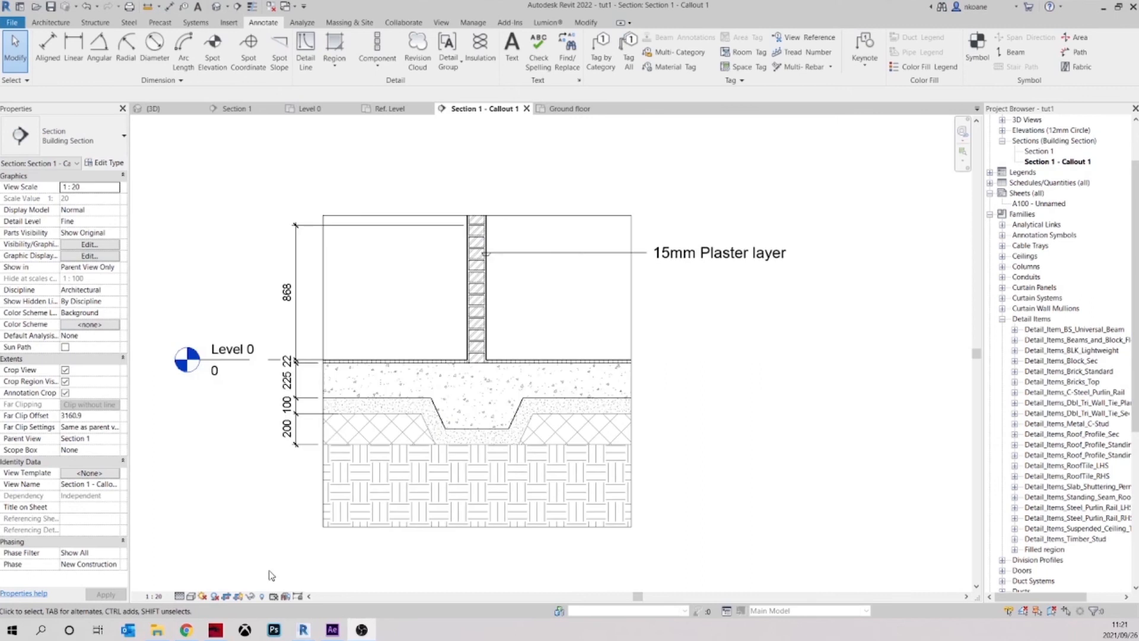
{"action": "middle_click_drag", "start_coordinate": [710, 465], "coordinate": [774, 433]}
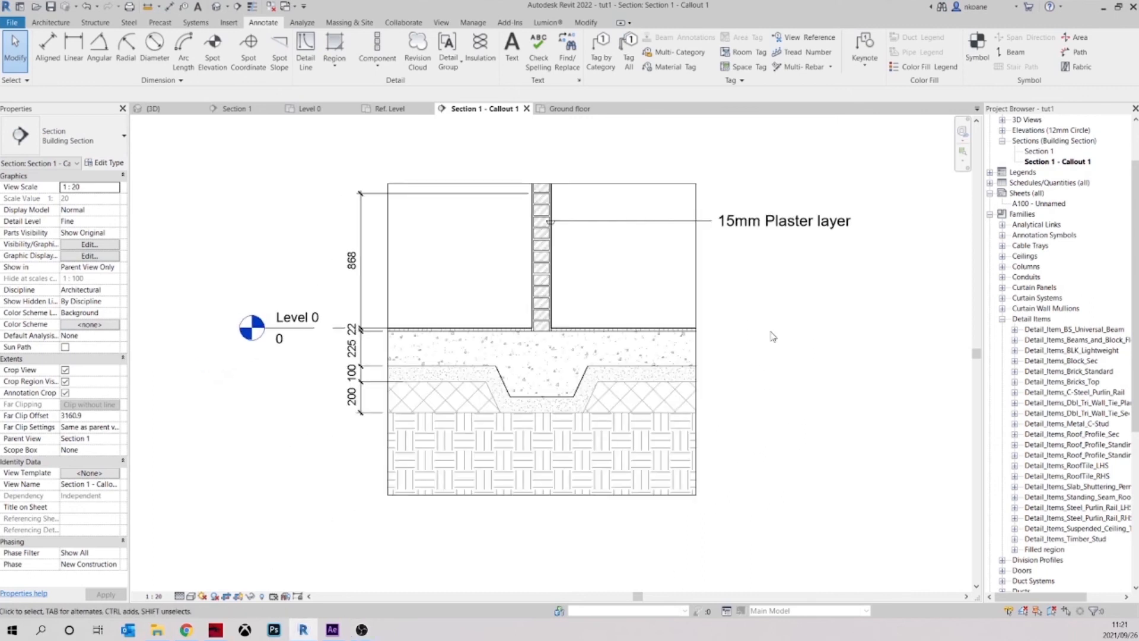
{"action": "middle_click_drag", "start_coordinate": [766, 329], "coordinate": [726, 401]}
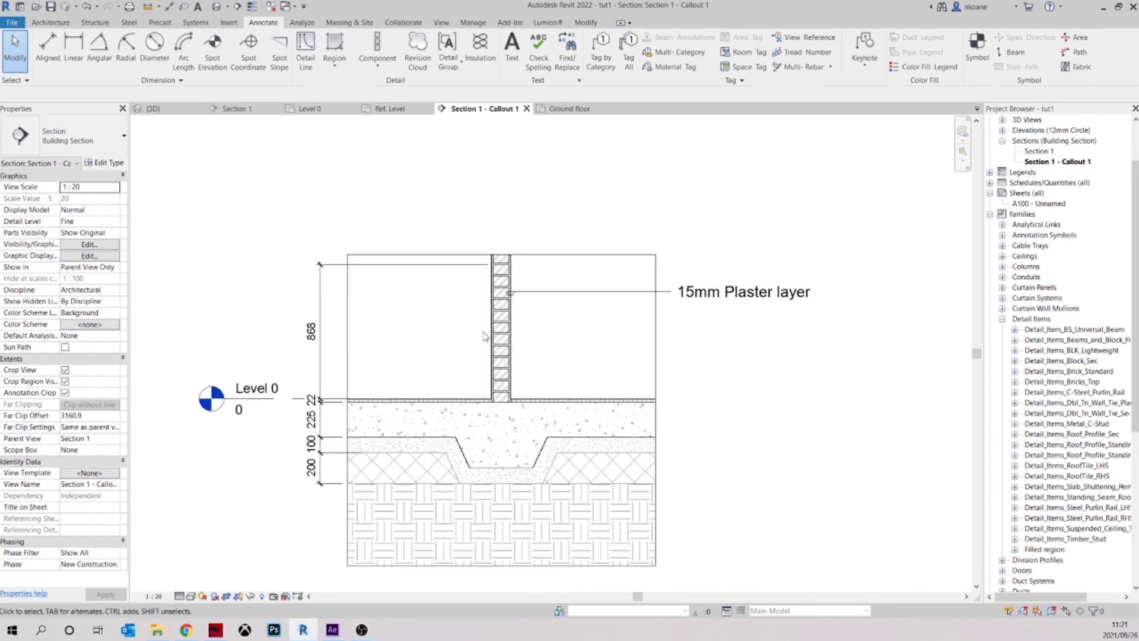
{"action": "mouse_move", "coordinate": [598, 339]}
{"action": "middle_mouse_down"}
{"action": "mouse_move", "coordinate": [564, 349]}
{"action": "mouse_move", "coordinate": [589, 312]}
{"action": "middle_mouse_up"}
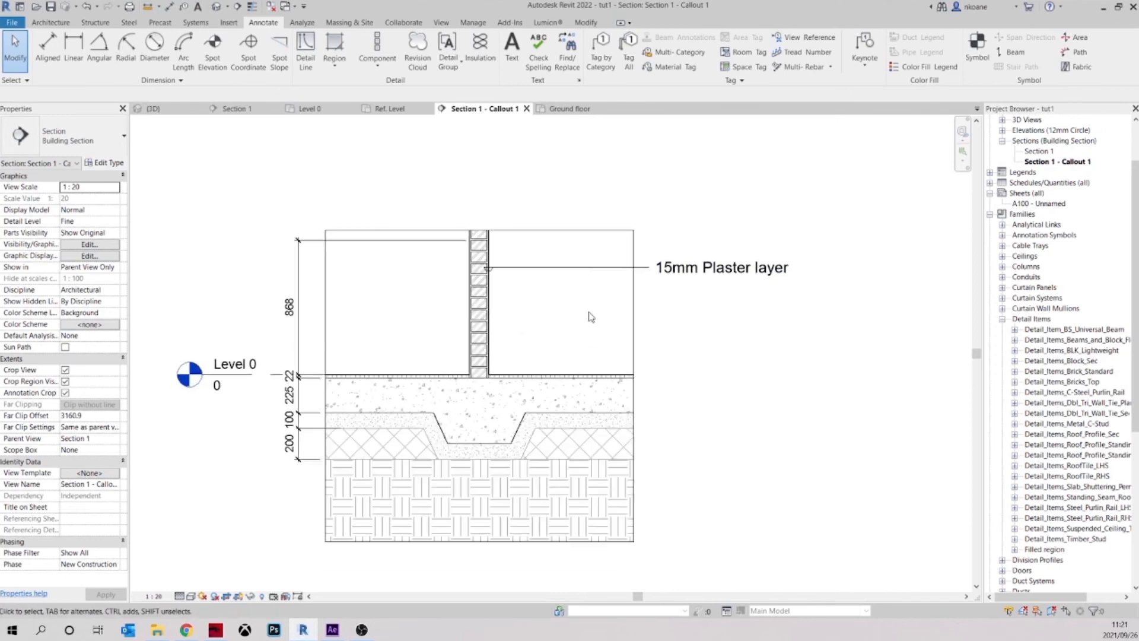
{"action": "middle_click_drag", "start_coordinate": [550, 346], "coordinate": [546, 353]}
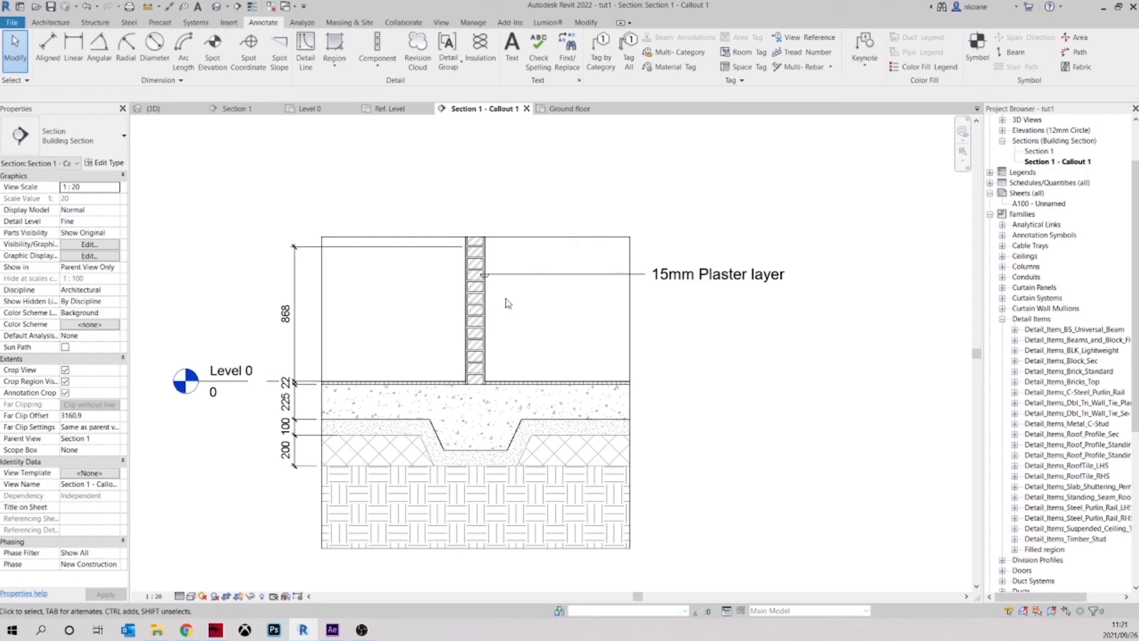
{"action": "mouse_move", "coordinate": [544, 320]}
{"action": "middle_mouse_down"}
{"action": "mouse_move", "coordinate": [538, 346]}
{"action": "mouse_move", "coordinate": [561, 287]}
{"action": "middle_mouse_up"}
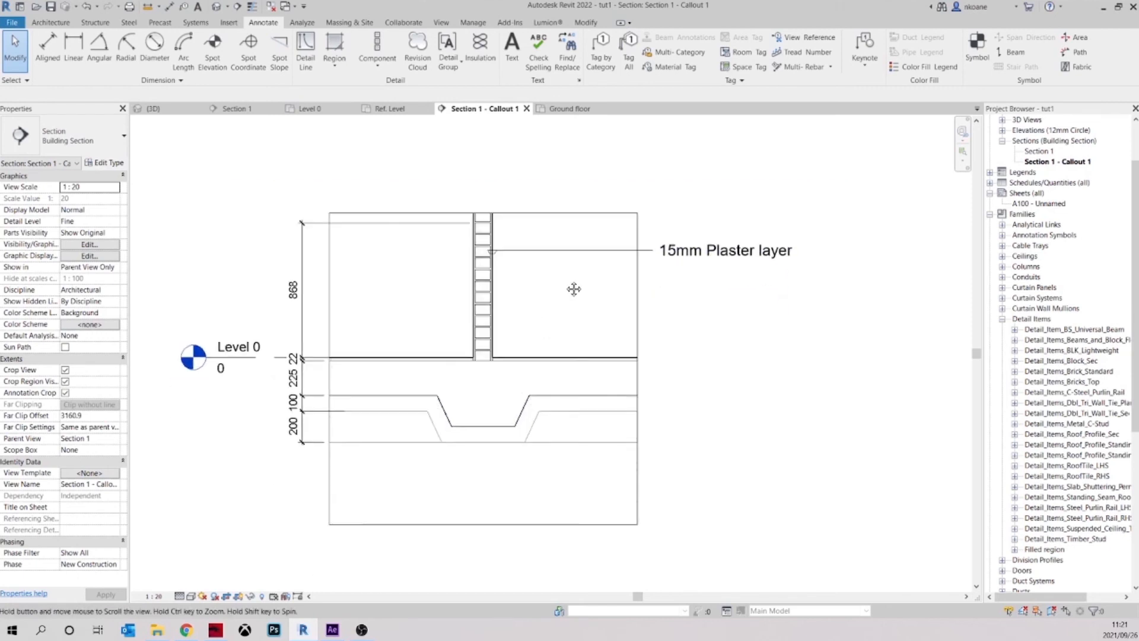